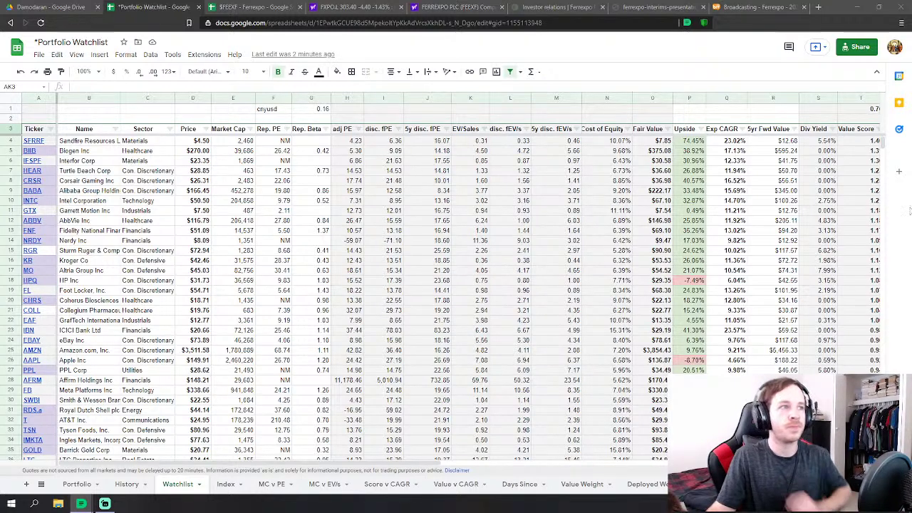
# Switch to the $FEEXF - Ferrexpo workbook and select B37 on the Fundamentals income statement
pyautogui.click(263, 6)
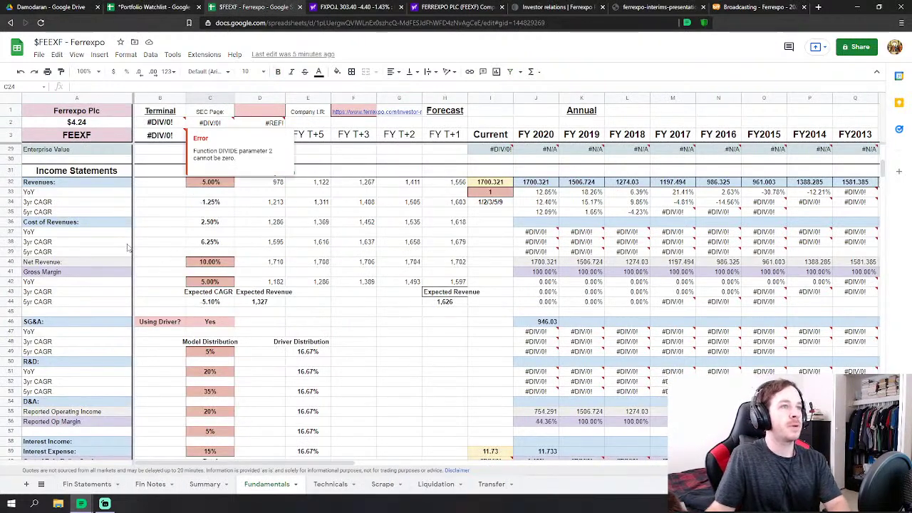
pyautogui.click(165, 233)
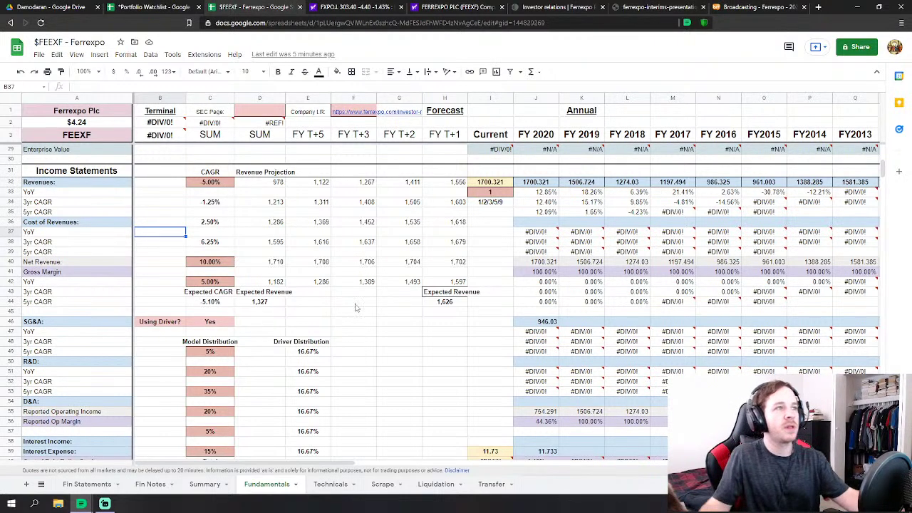
pyautogui.moveTo(340, 114)
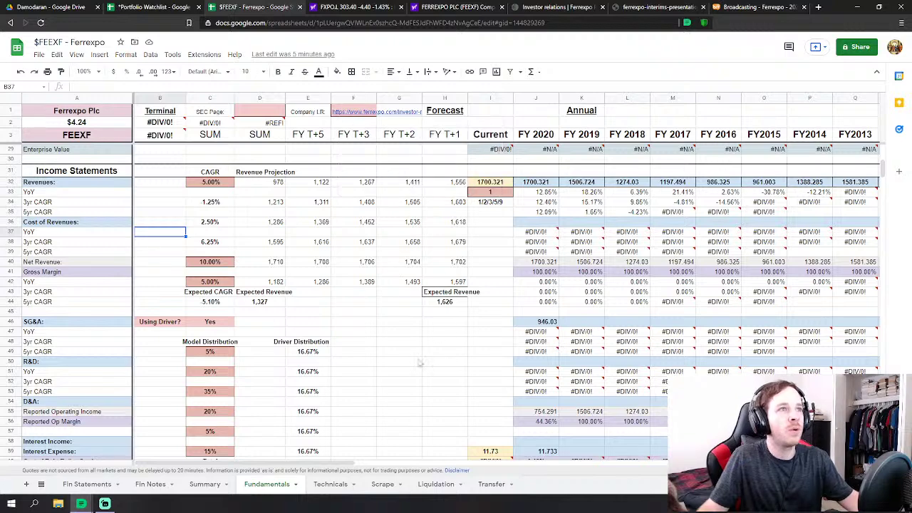
pyautogui.click(354, 11)
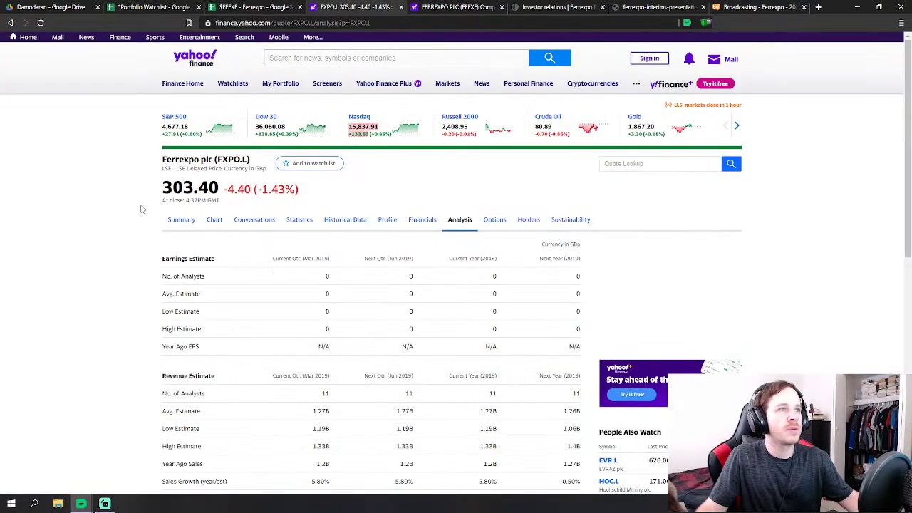
pyautogui.click(446, 6)
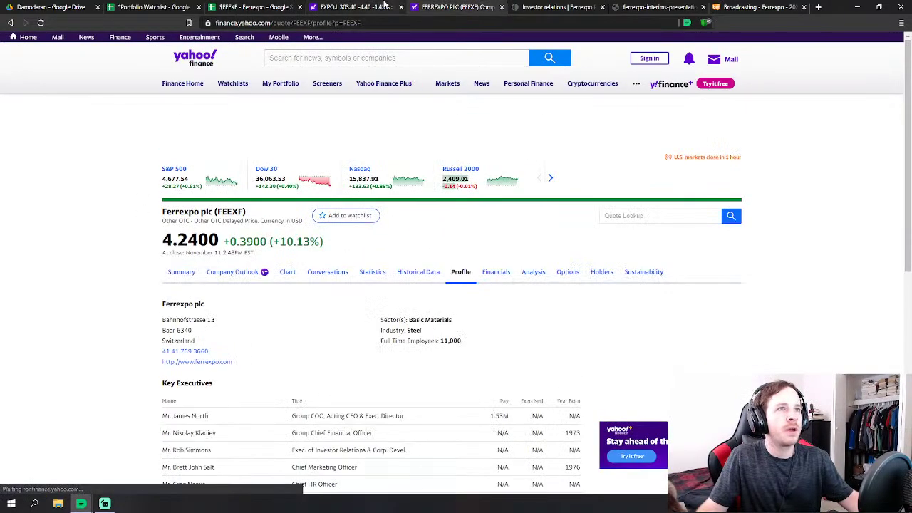
pyautogui.hotkey('ctrl', 'shift', 'Tab')
pyautogui.click(470, 6)
pyautogui.hotkey('ctrl', 'shift', 'Tab')
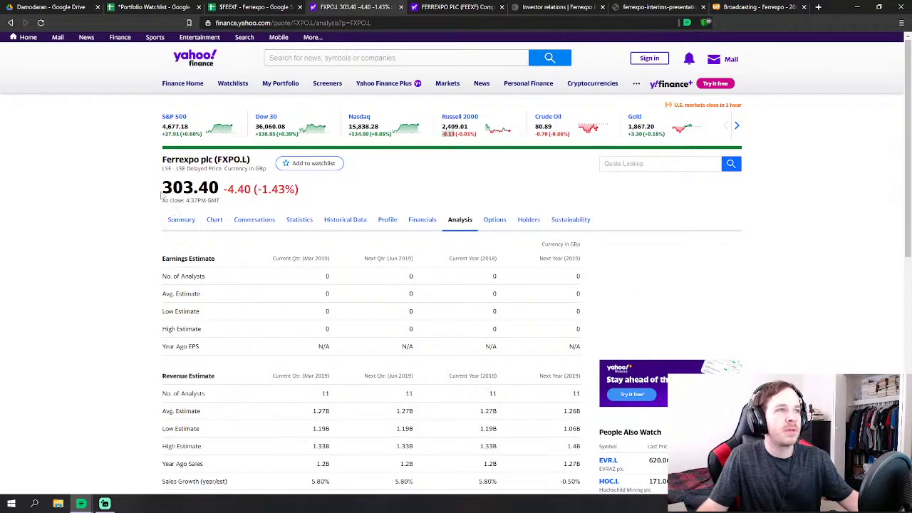
pyautogui.moveTo(162, 190); pyautogui.dragTo(193, 189)
pyautogui.click(454, 5)
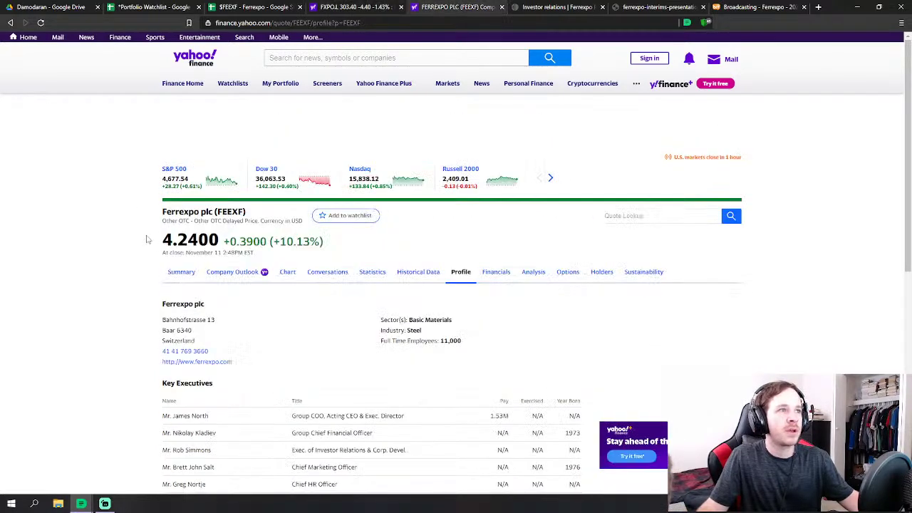
pyautogui.moveTo(160, 241); pyautogui.dragTo(201, 240)
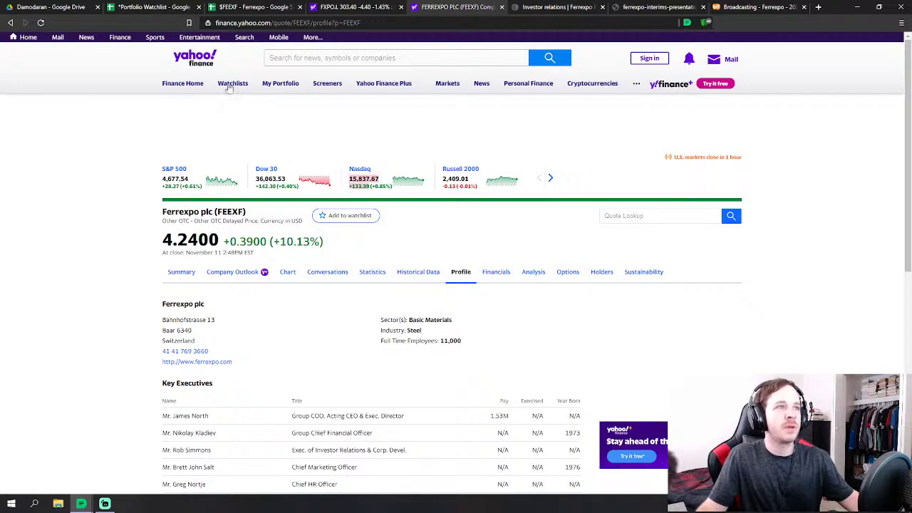
pyautogui.hotkey('ctrl', 'shift', 'Tab')
pyautogui.hotkey('ctrl', 'shift', 'Tab')
pyautogui.click(158, 293)
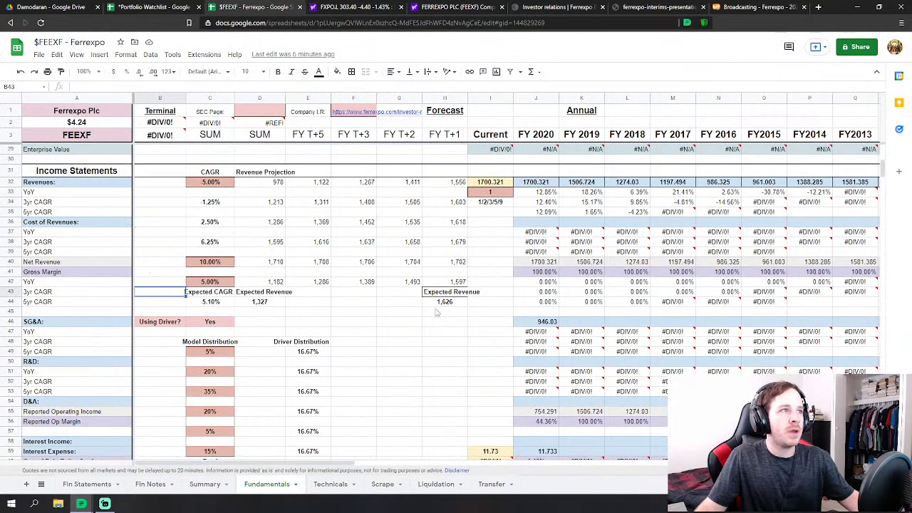
pyautogui.click(436, 312)
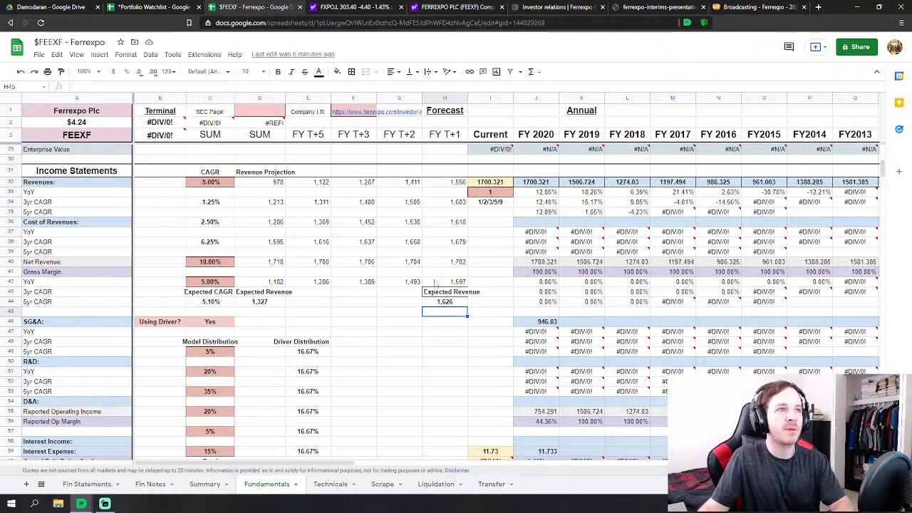
pyautogui.click(336, 325)
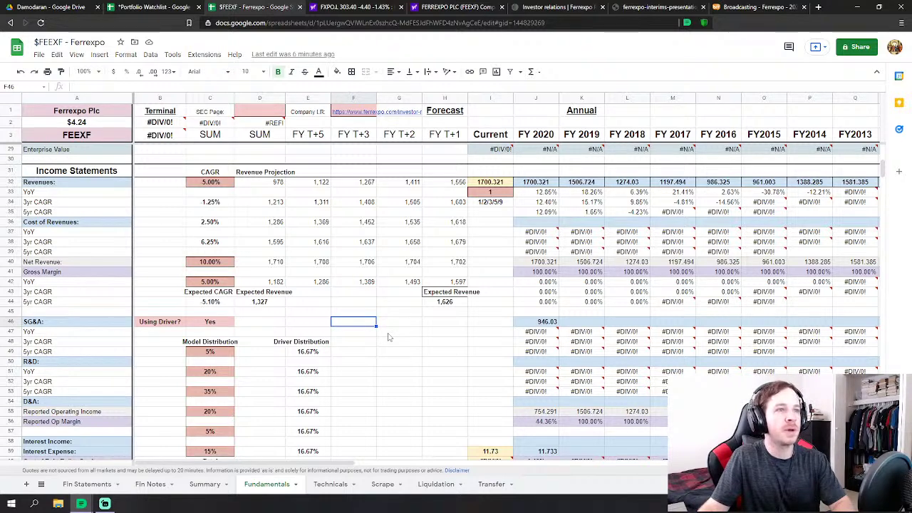
pyautogui.click(182, 275)
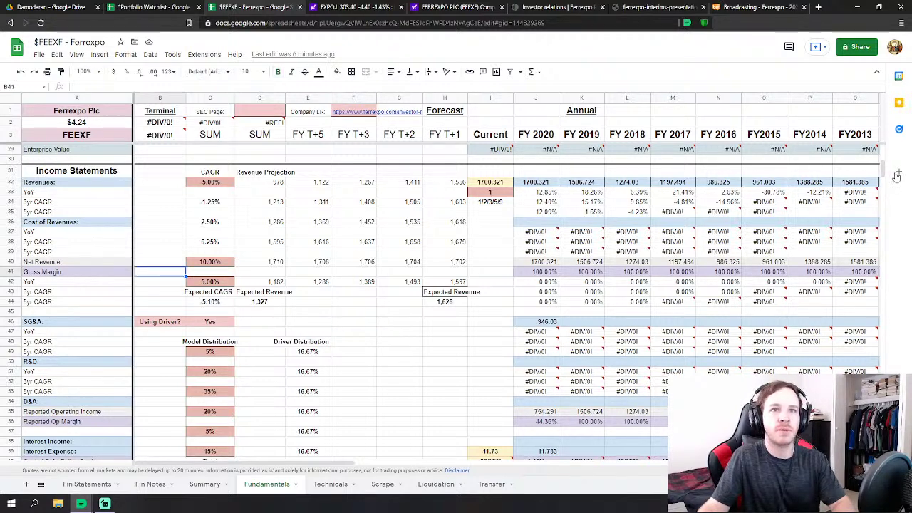
pyautogui.moveTo(882, 166)
pyautogui.mouseDown()
pyautogui.moveTo(882, 322)
pyautogui.moveTo(882, 151)
pyautogui.mouseUp()
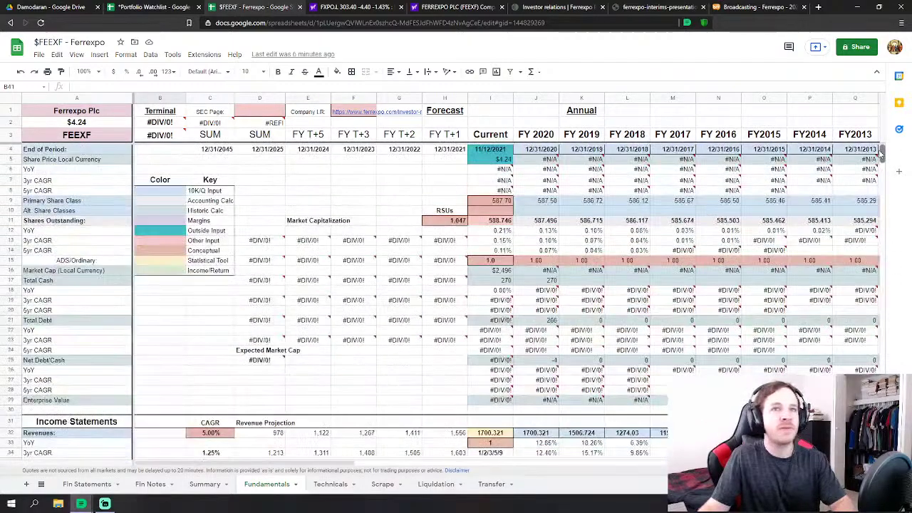
pyautogui.click(143, 360)
pyautogui.scroll(-2, 141, 363)
pyautogui.scroll(-1, 140, 363)
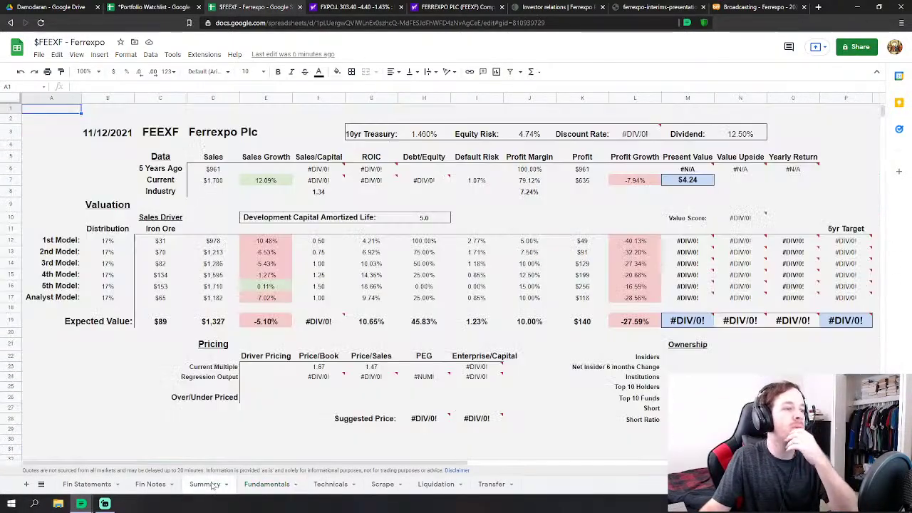
# On the Summary sheet, select the Iron Ore sales drivers C12:C17, then cell C12
pyautogui.click(204, 484)
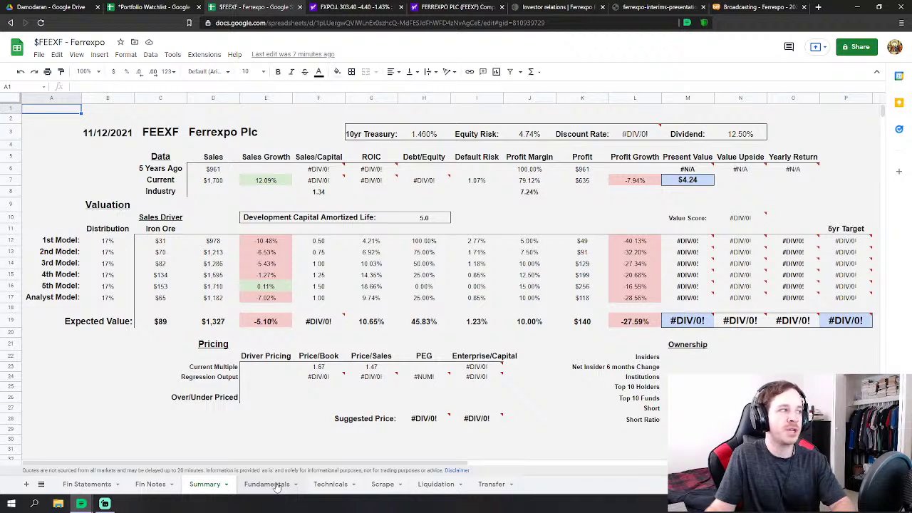
pyautogui.moveTo(163, 243); pyautogui.dragTo(166, 299)
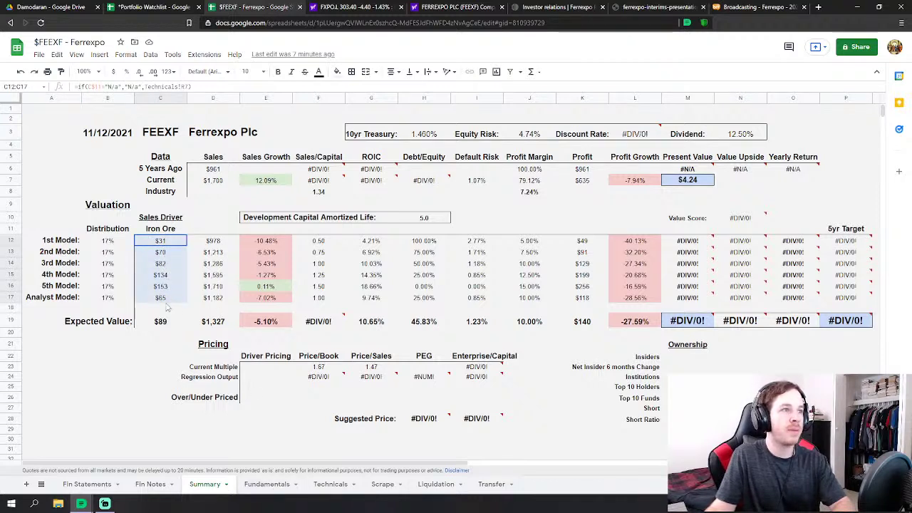
pyautogui.click(171, 243)
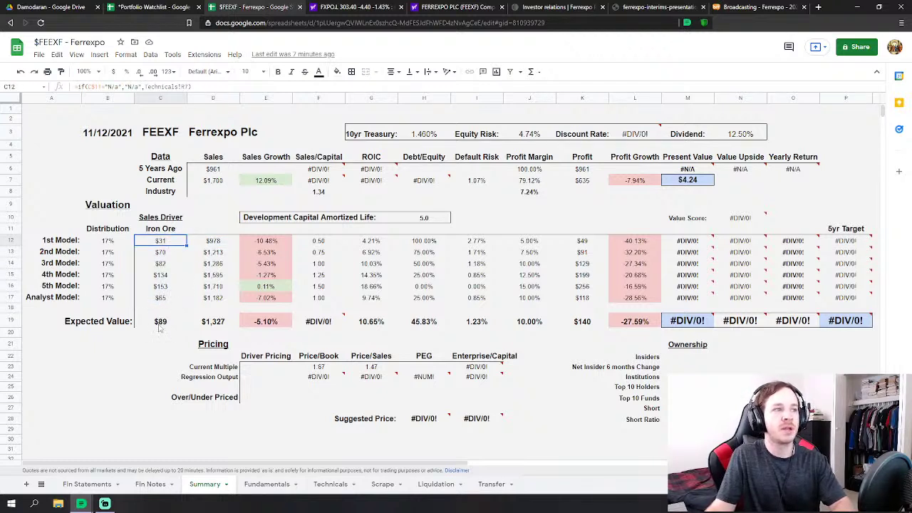
# On Technicals, delete and restore the A4 GOOGLEFINANCE formula so FEEXF prices reload, then return to Summary
pyautogui.click(332, 484)
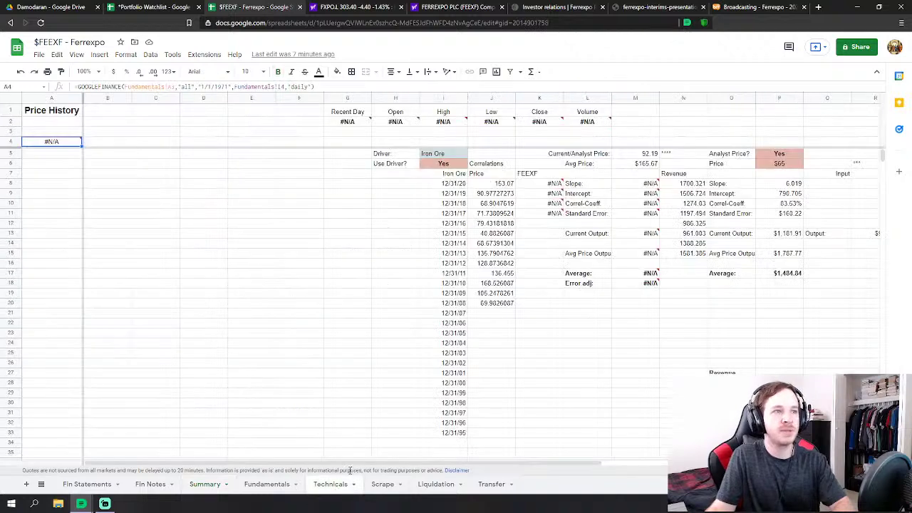
pyautogui.click(107, 121)
pyautogui.click(51, 141)
pyautogui.press('Delete')
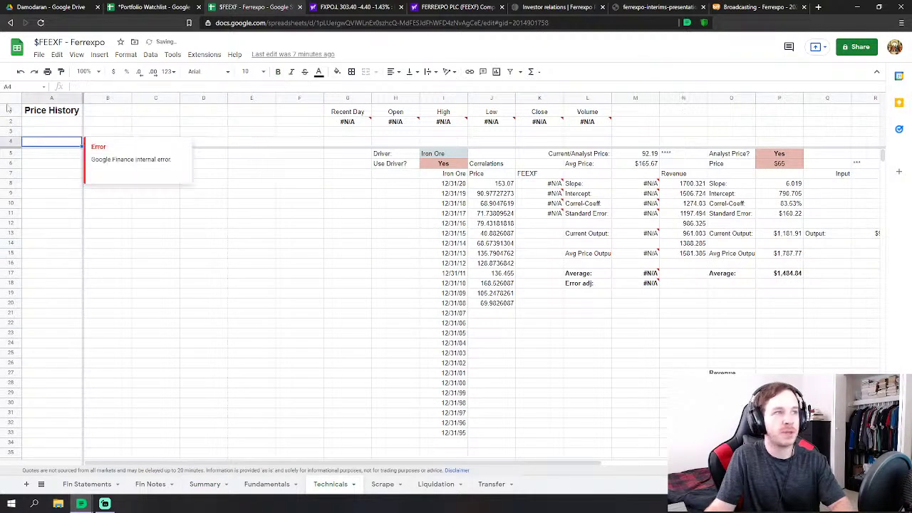
pyautogui.click(21, 71)
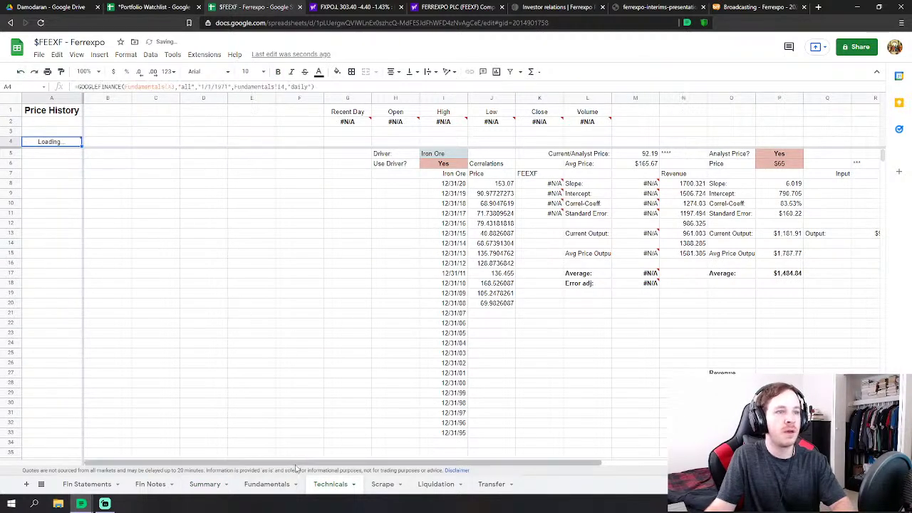
pyautogui.moveTo(296, 464); pyautogui.dragTo(557, 453)
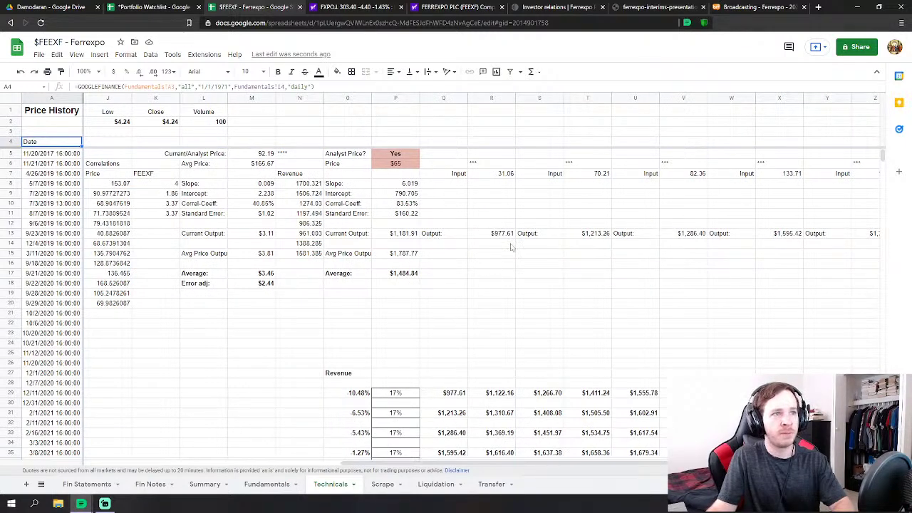
pyautogui.click(205, 484)
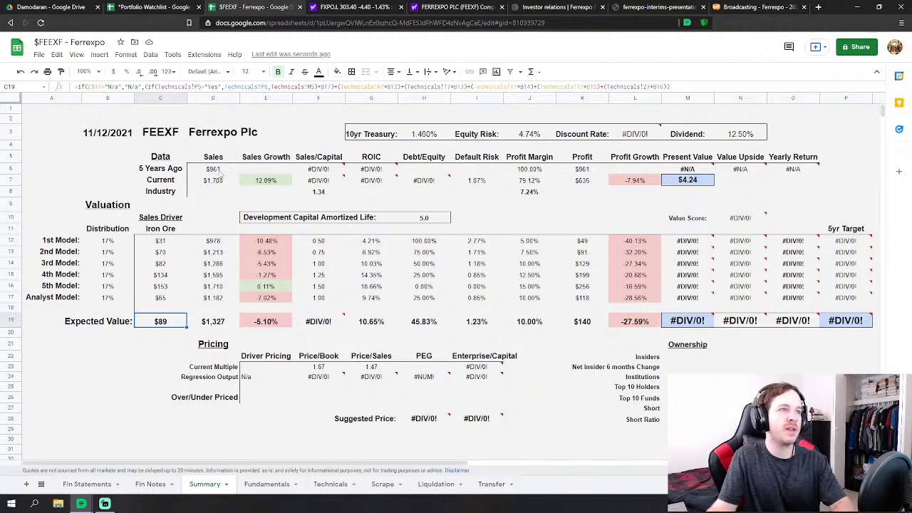
# Inspect the D7 current-sales and D16 fifth-model sales formulas, then return to Fundamentals
pyautogui.click(221, 178)
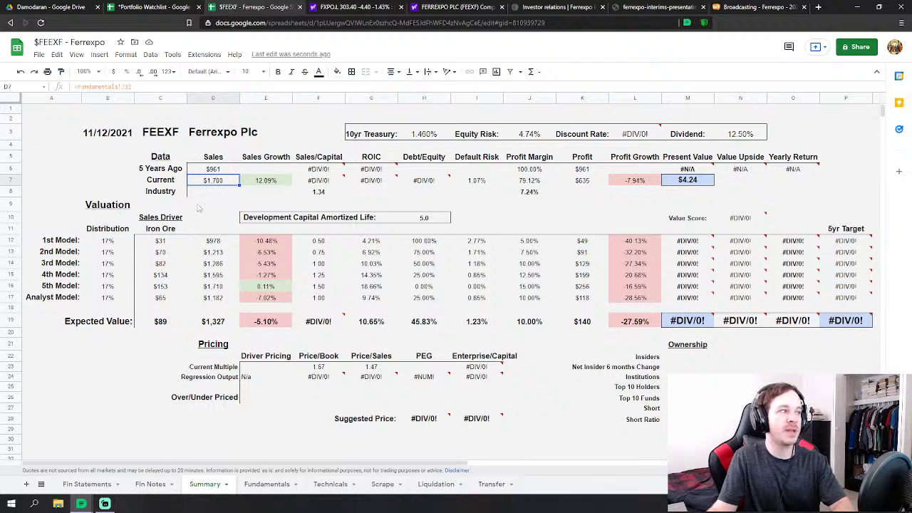
pyautogui.click(212, 289)
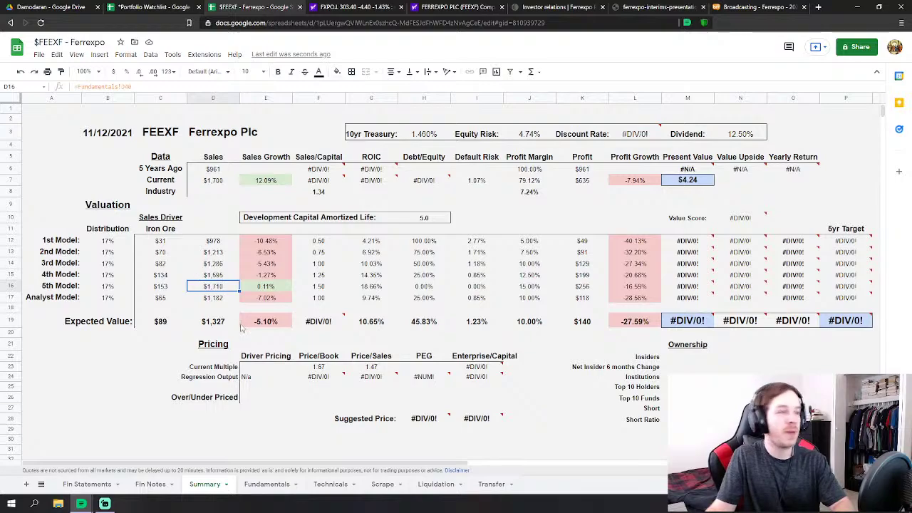
pyautogui.click(268, 484)
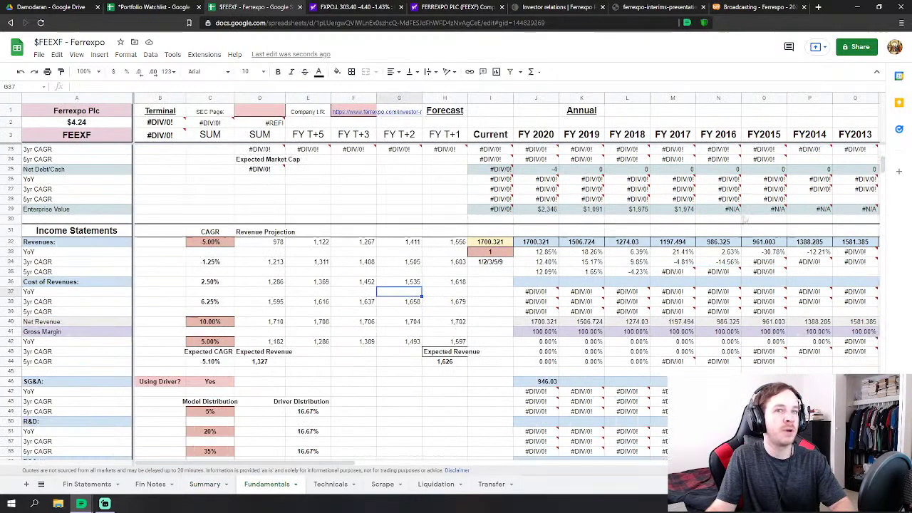
pyautogui.scroll(-20, 745, 221)
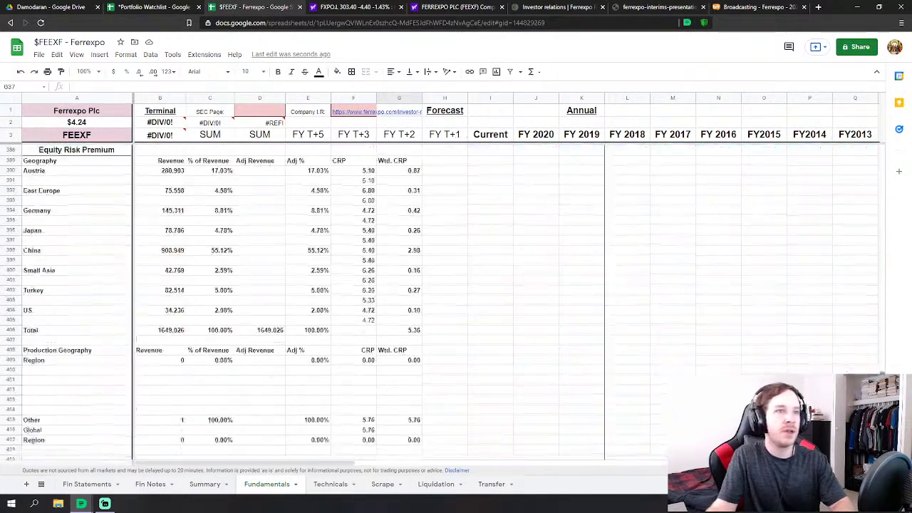
pyautogui.scroll(10, 831, 366)
pyautogui.scroll(-3, 830, 365)
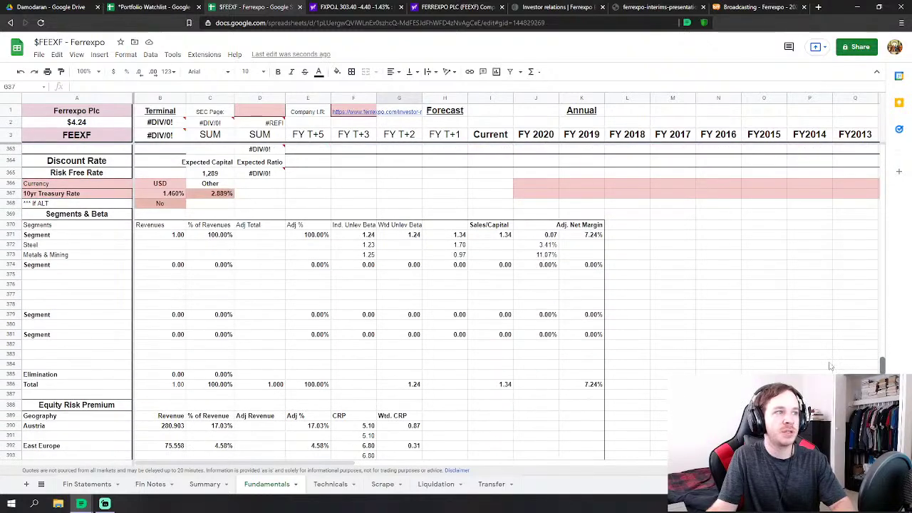
pyautogui.scroll(-2, 830, 366)
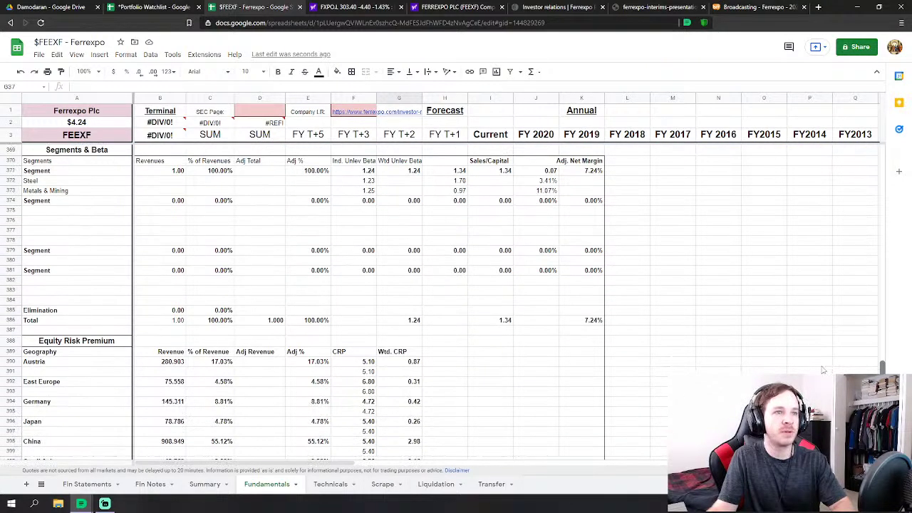
pyautogui.click(372, 174)
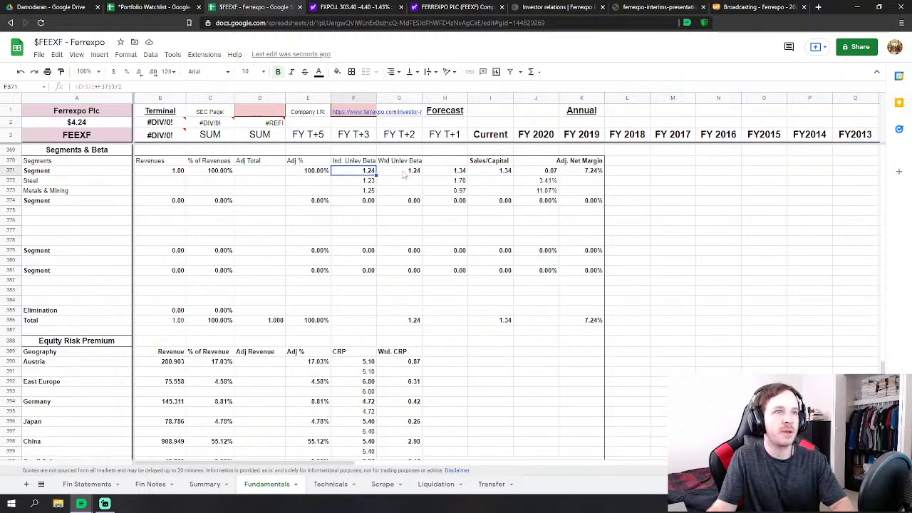
pyautogui.click(404, 175)
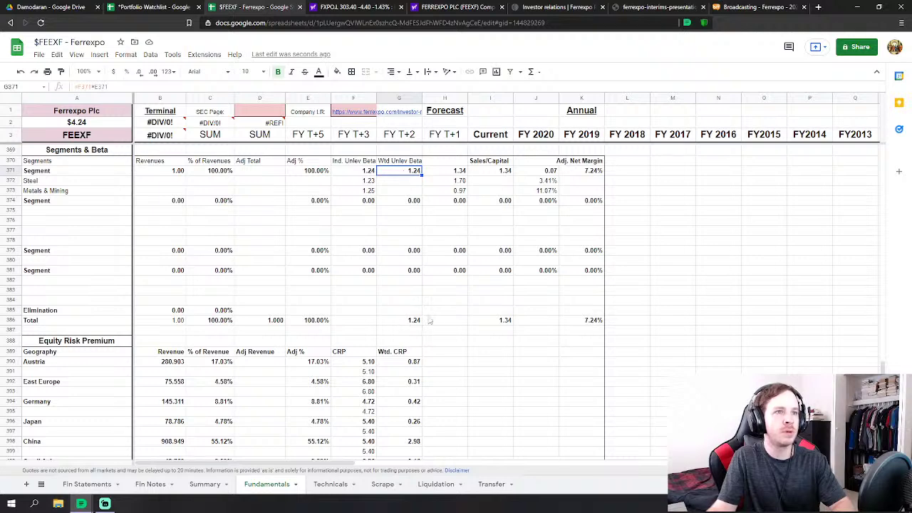
pyautogui.click(505, 321)
pyautogui.click(412, 322)
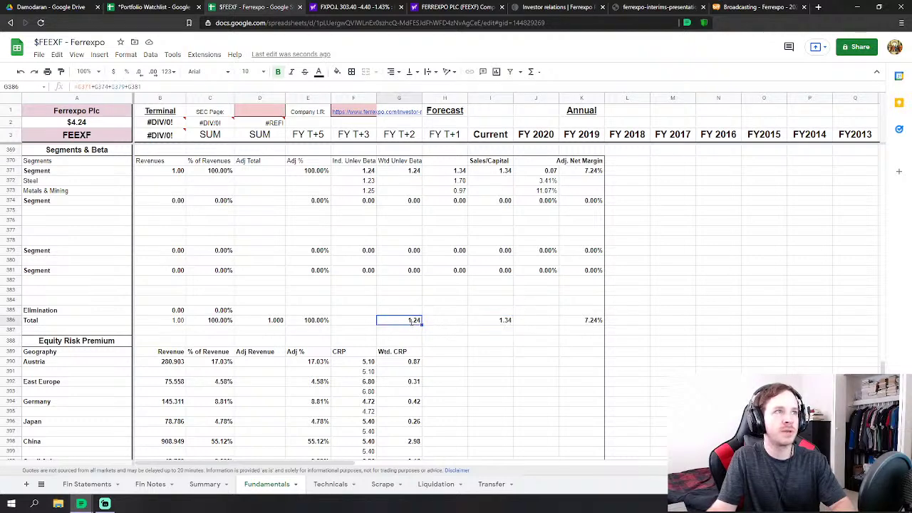
pyautogui.press('Return')
pyautogui.press('Return')
pyautogui.click(503, 321)
pyautogui.press('Return')
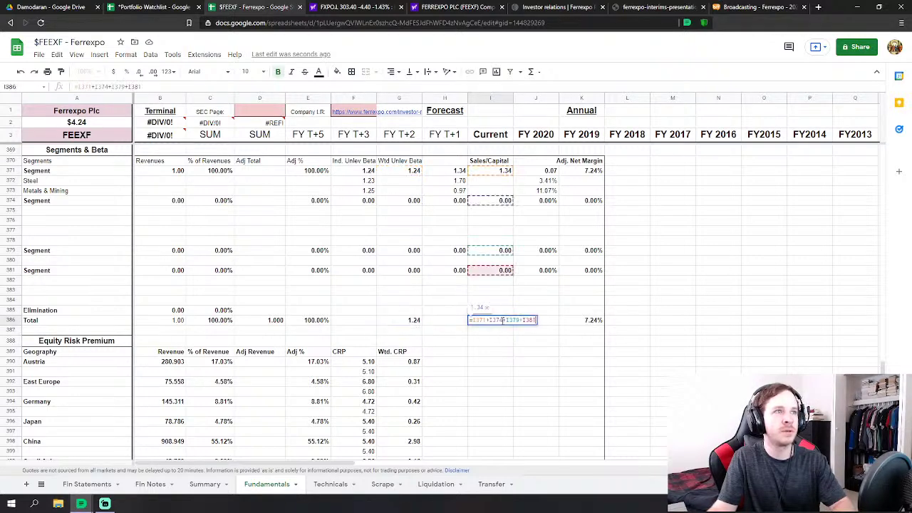
pyautogui.press('Return')
pyautogui.click(600, 321)
pyautogui.press('Return')
pyautogui.press('Return')
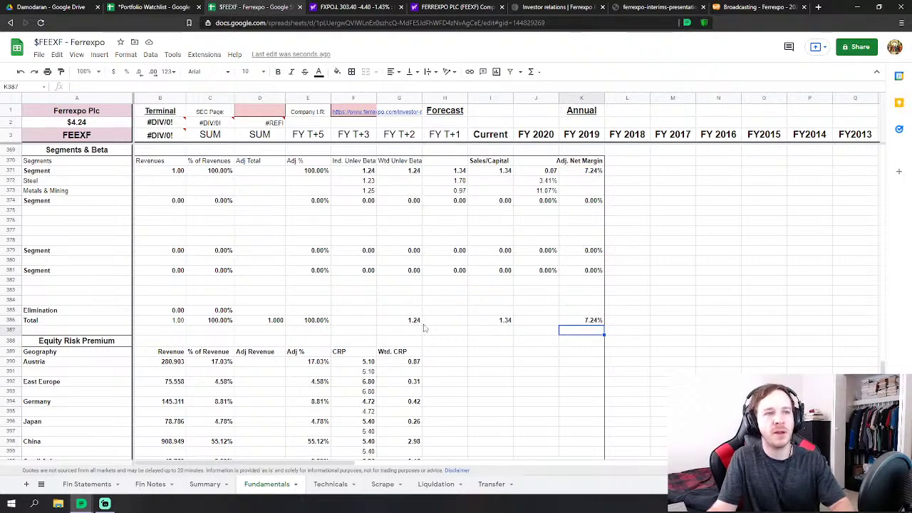
pyautogui.click(414, 321)
pyautogui.scroll(-1, 445, 369)
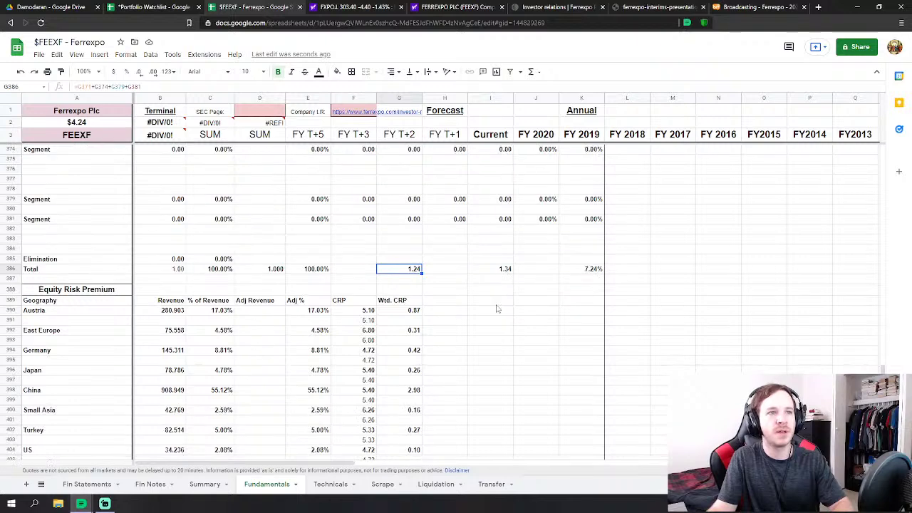
pyautogui.scroll(1, 503, 277)
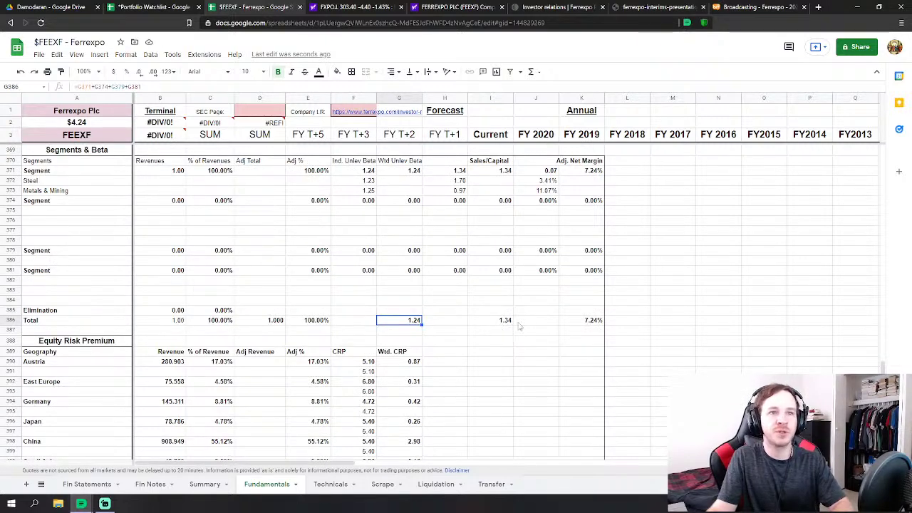
pyautogui.click(600, 324)
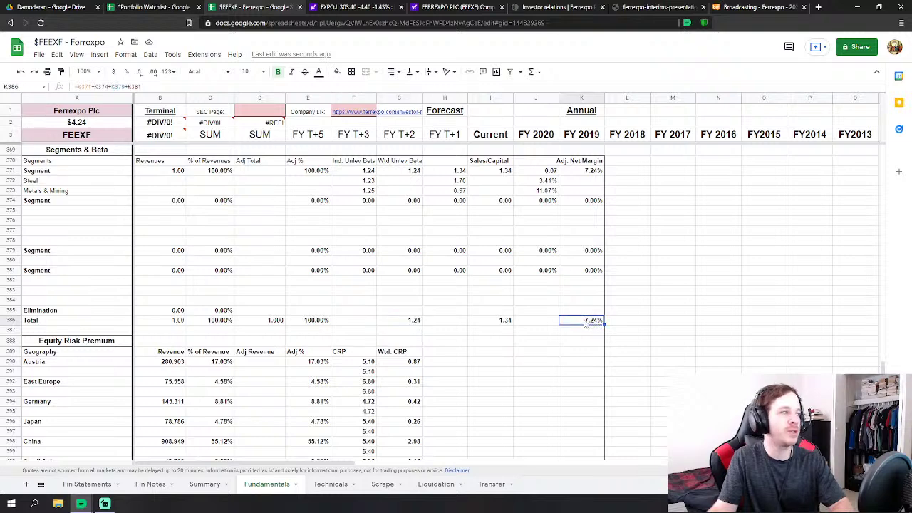
pyautogui.scroll(-3, 403, 385)
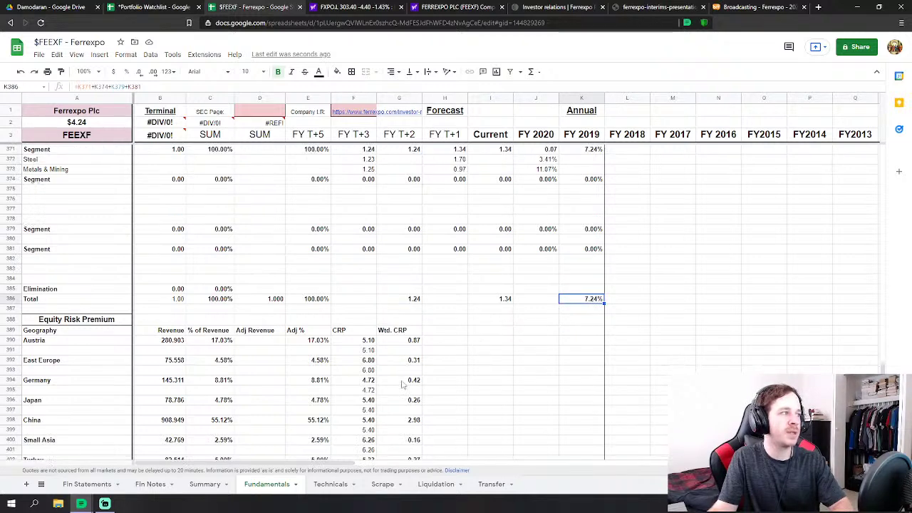
pyautogui.scroll(-2, 400, 385)
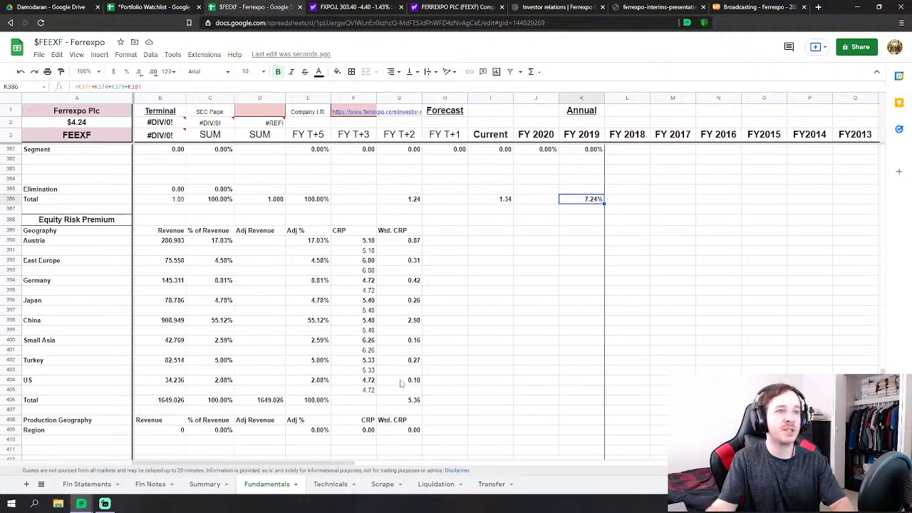
pyautogui.scroll(-3, 285, 302)
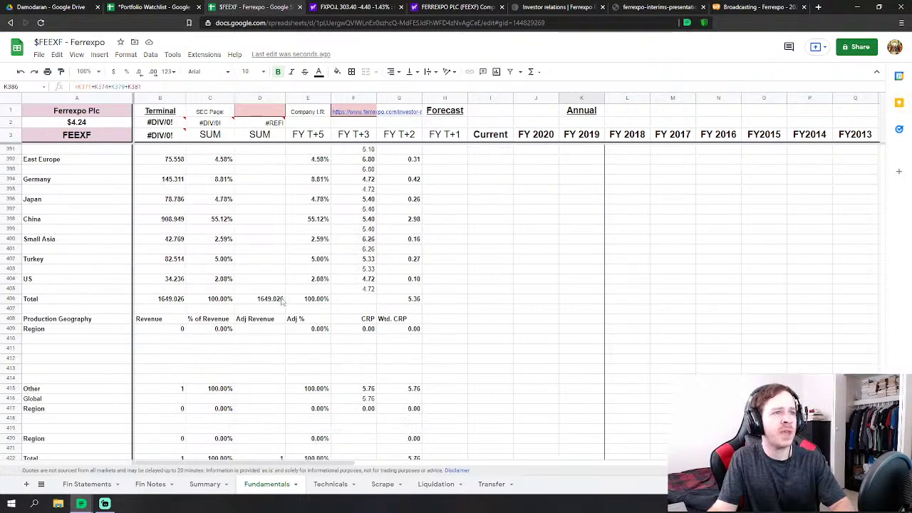
pyautogui.click(412, 300)
pyautogui.scroll(-3, 417, 357)
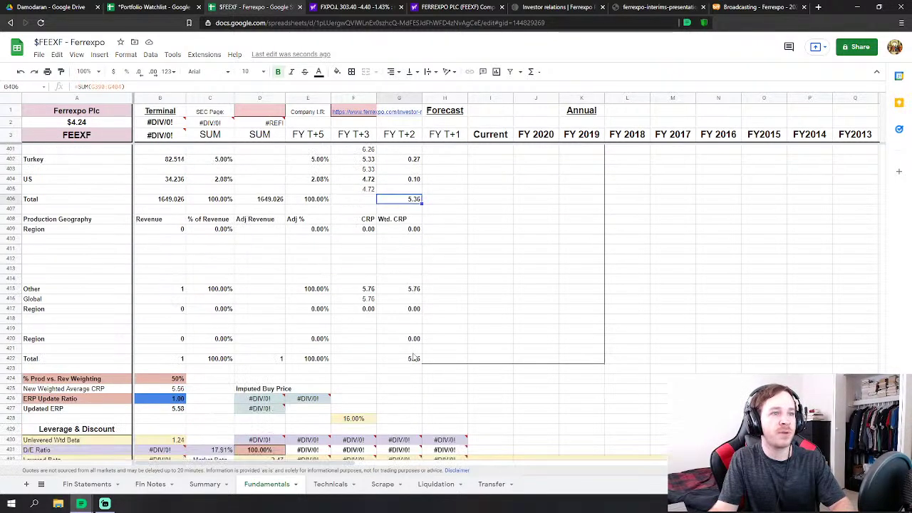
pyautogui.click(417, 360)
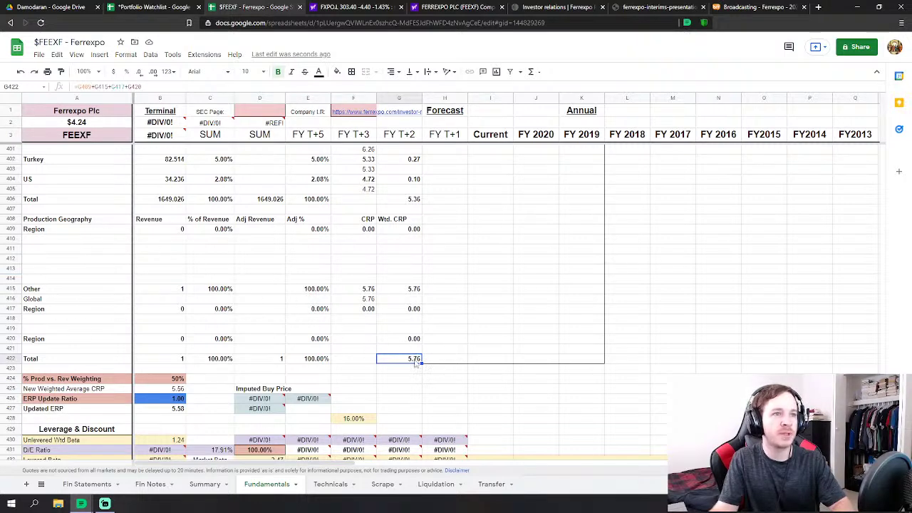
pyautogui.scroll(-2, 175, 385)
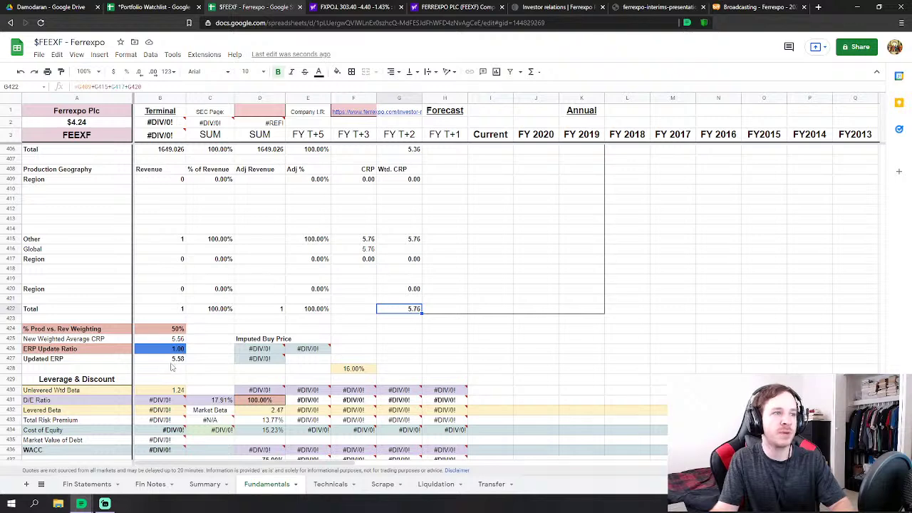
pyautogui.scroll(-15, 175, 365)
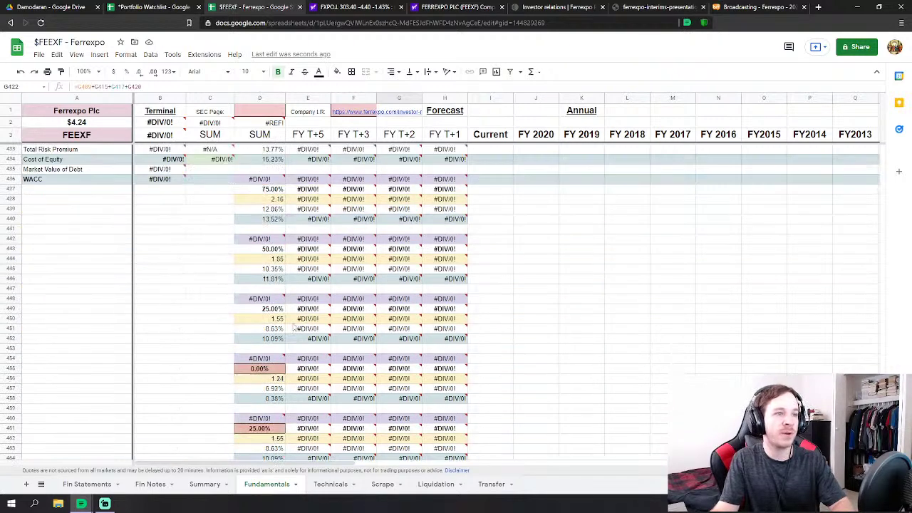
pyautogui.scroll(-1, 296, 318)
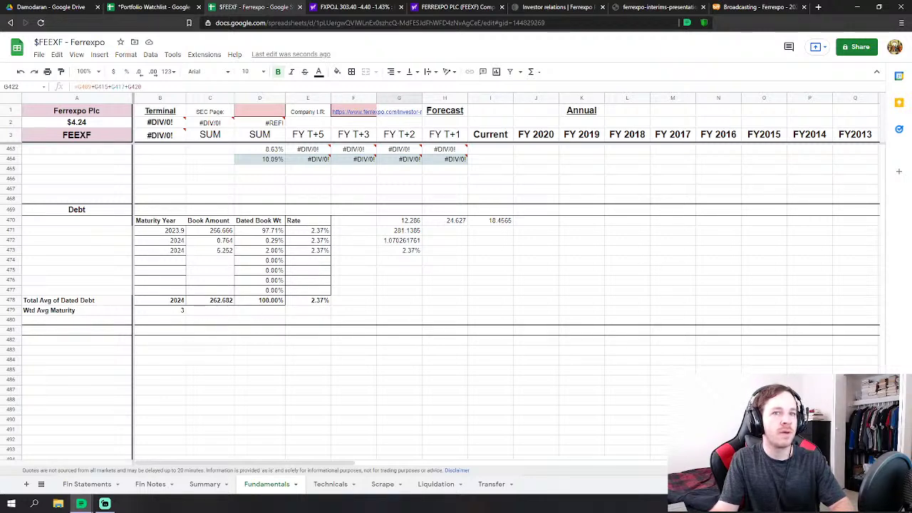
pyautogui.scroll(4, 442, 285)
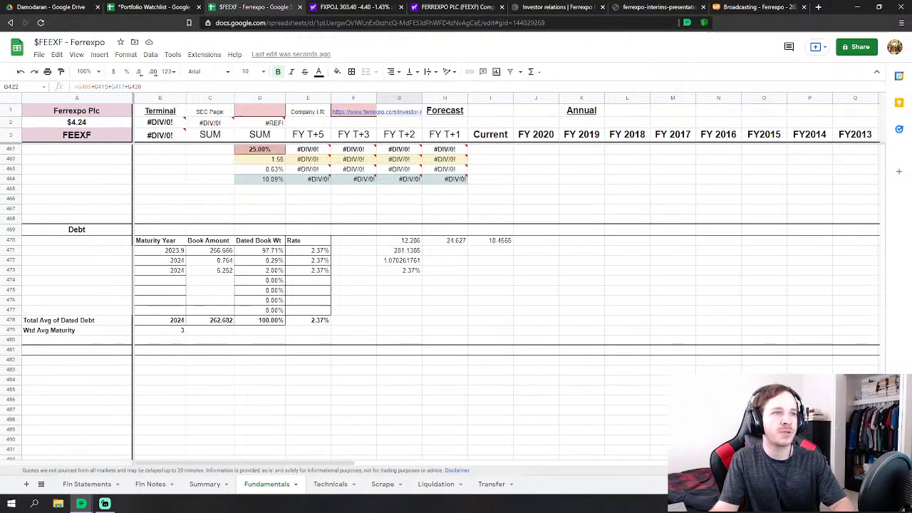
pyautogui.moveTo(881, 427); pyautogui.dragTo(881, 147)
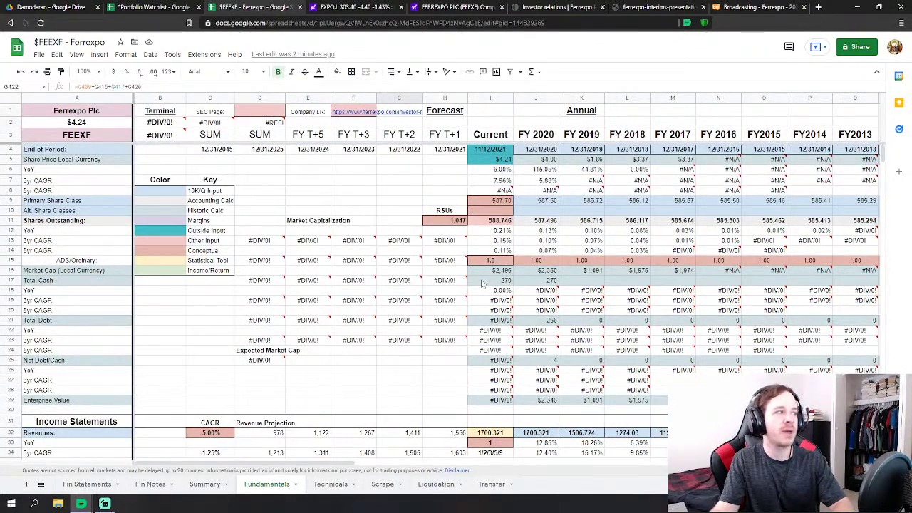
pyautogui.moveTo(884, 160)
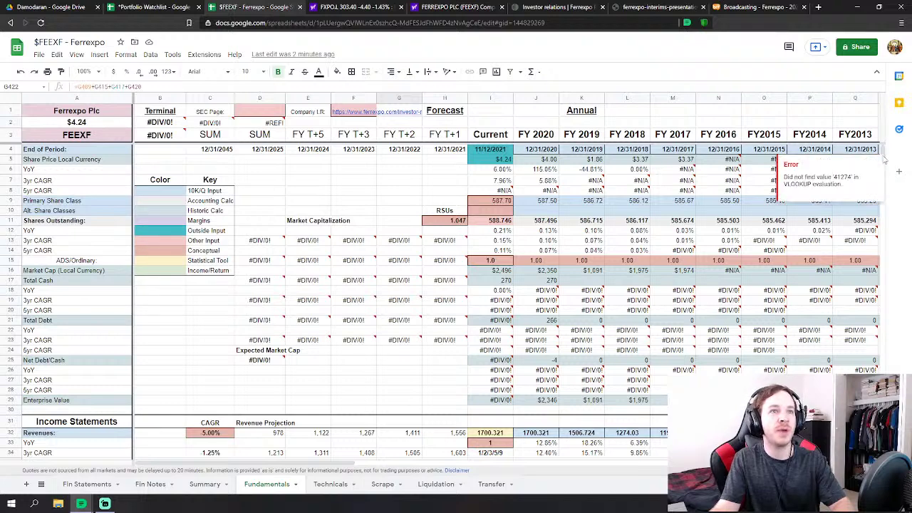
pyautogui.click(542, 151)
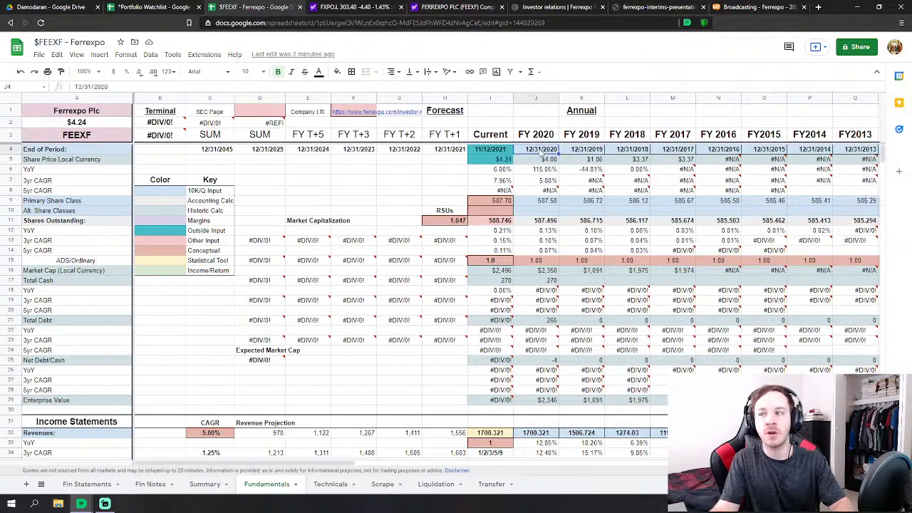
pyautogui.moveTo(887, 153)
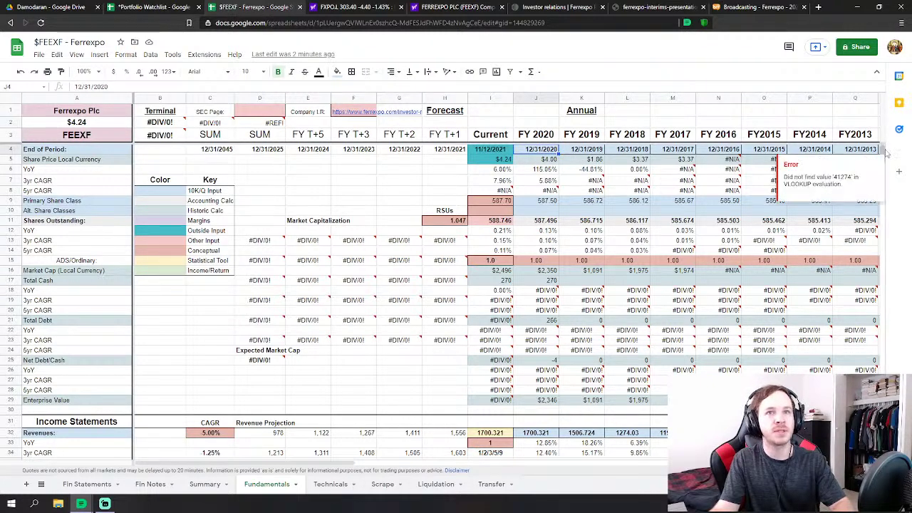
pyautogui.scroll(-20, 884, 154)
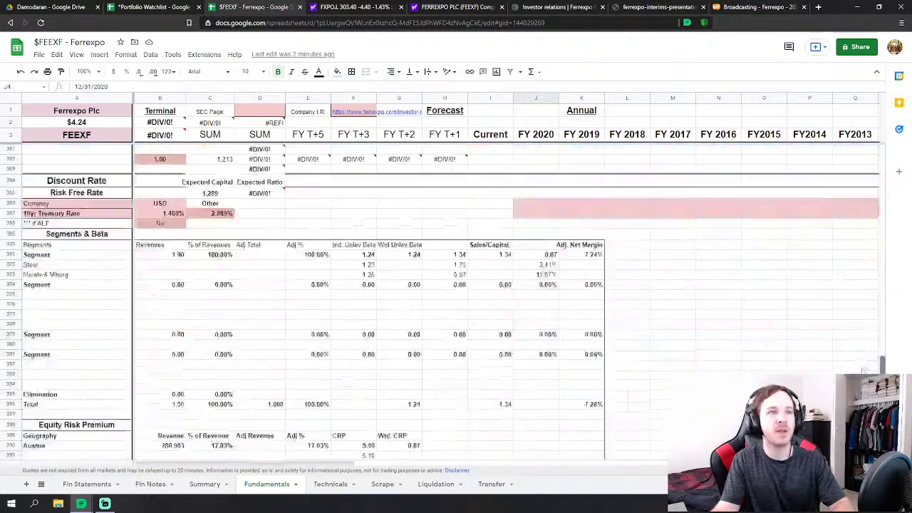
pyautogui.scroll(3, 456, 299)
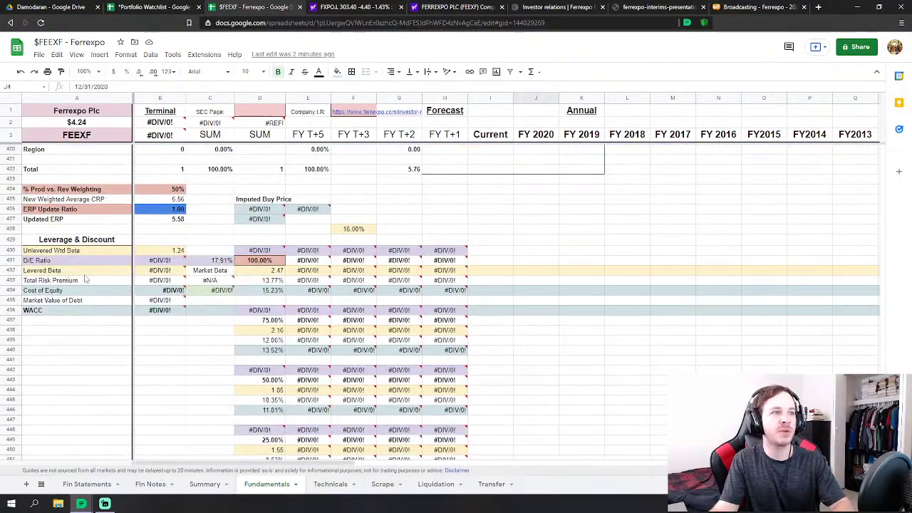
pyautogui.scroll(-2, 398, 436)
pyautogui.scroll(-2, 397, 436)
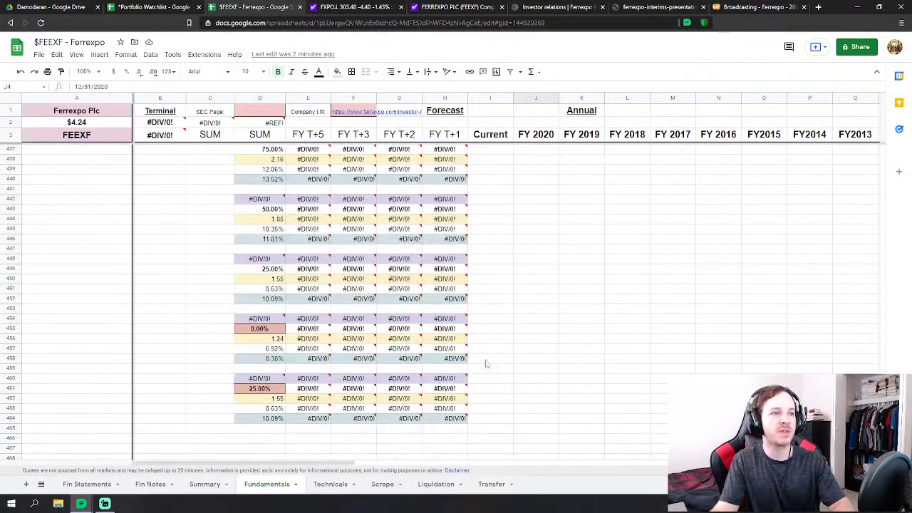
pyautogui.moveTo(883, 364); pyautogui.dragTo(882, 162)
pyautogui.scroll(-3, 875, 159)
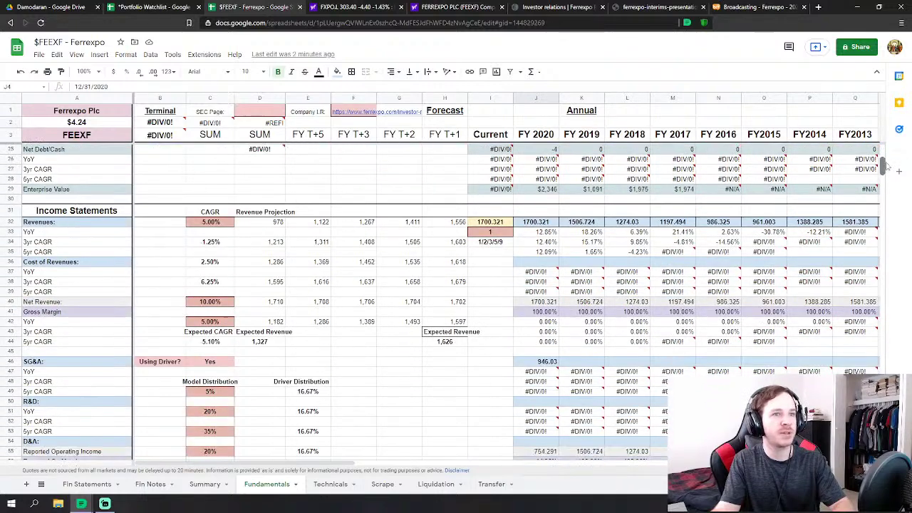
pyautogui.scroll(-3, 869, 155)
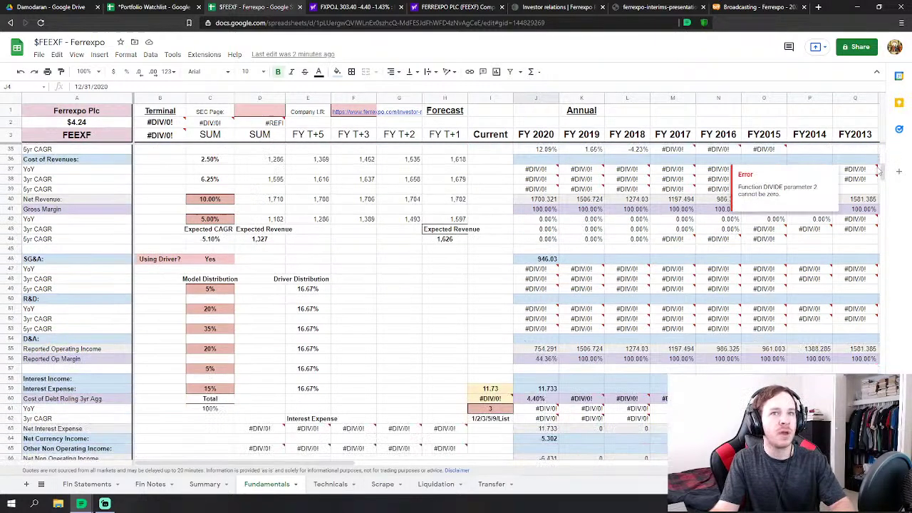
pyautogui.click(645, 260)
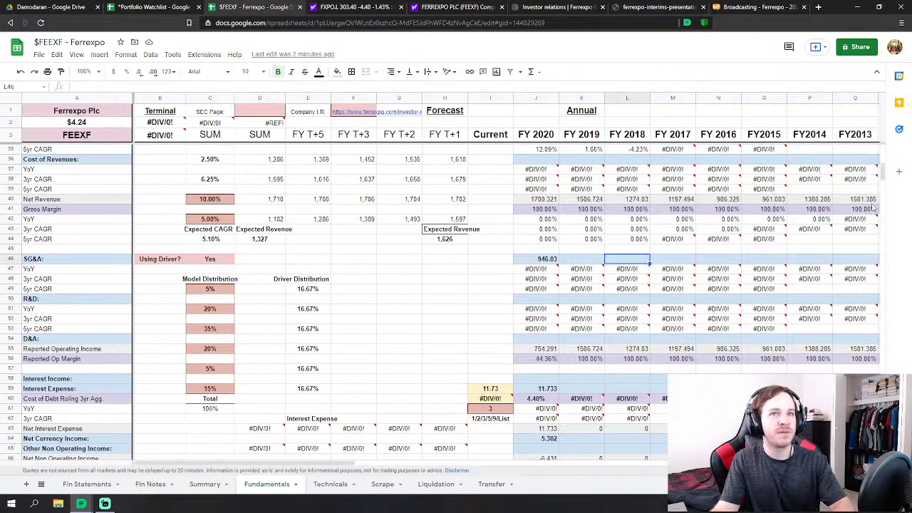
pyautogui.scroll(-10, 884, 193)
pyautogui.scroll(-8, 896, 197)
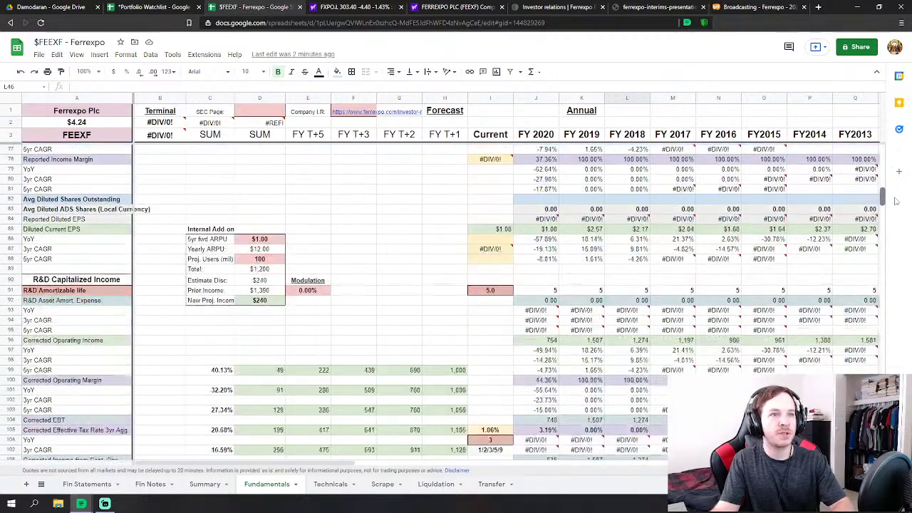
pyautogui.scroll(-3, 902, 210)
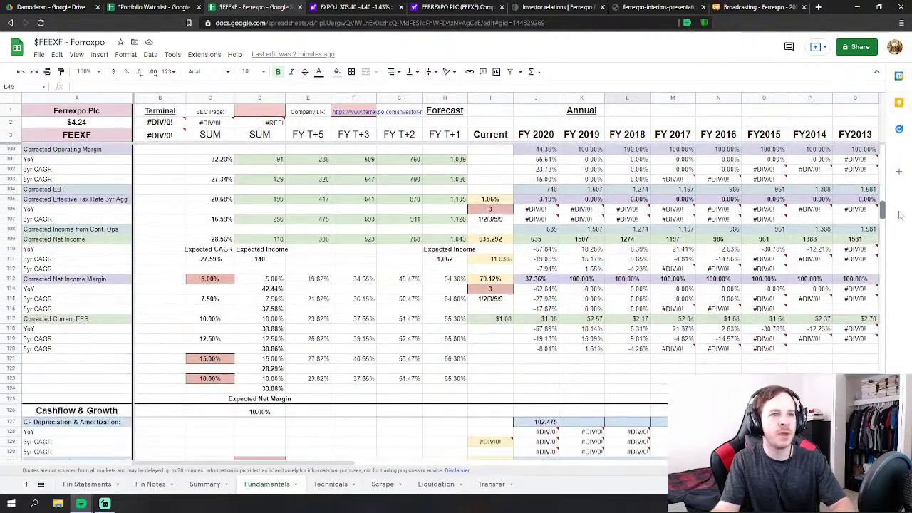
pyautogui.click(530, 281)
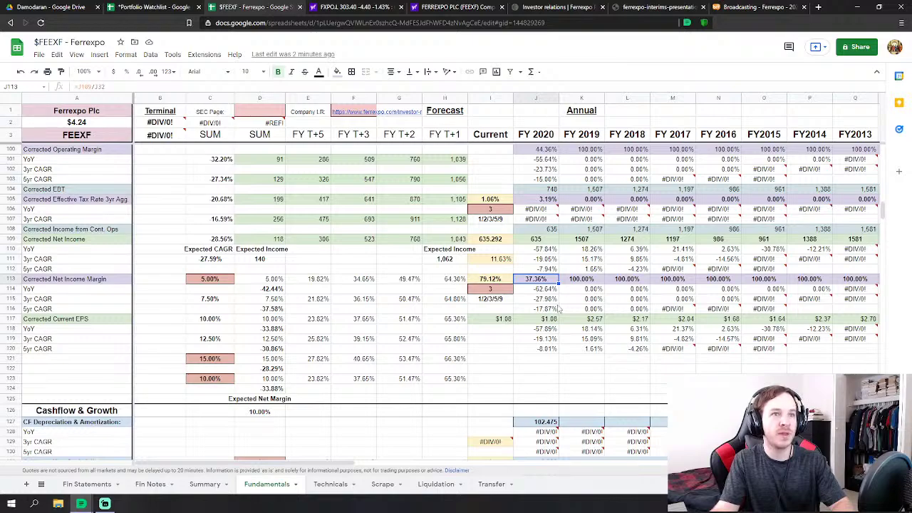
pyautogui.moveTo(882, 210); pyautogui.dragTo(866, 350)
pyautogui.click(527, 343)
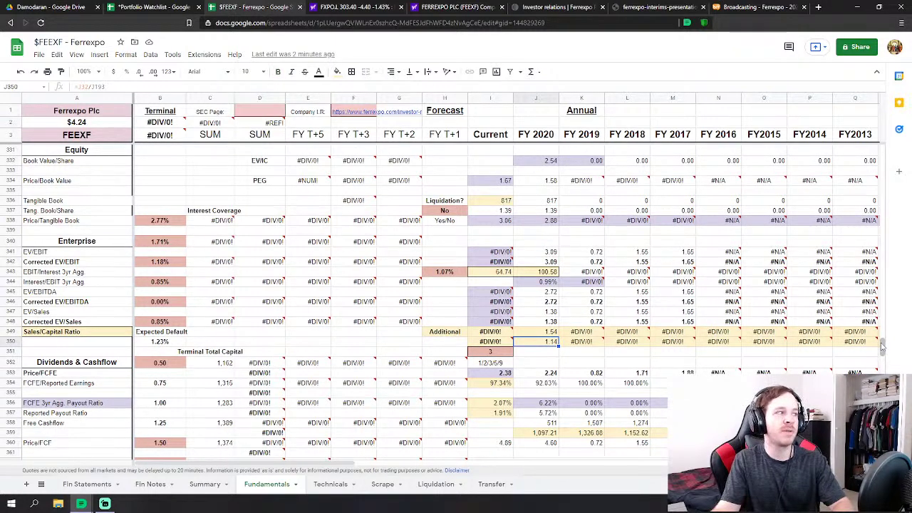
pyautogui.moveTo(882, 348); pyautogui.dragTo(892, 266)
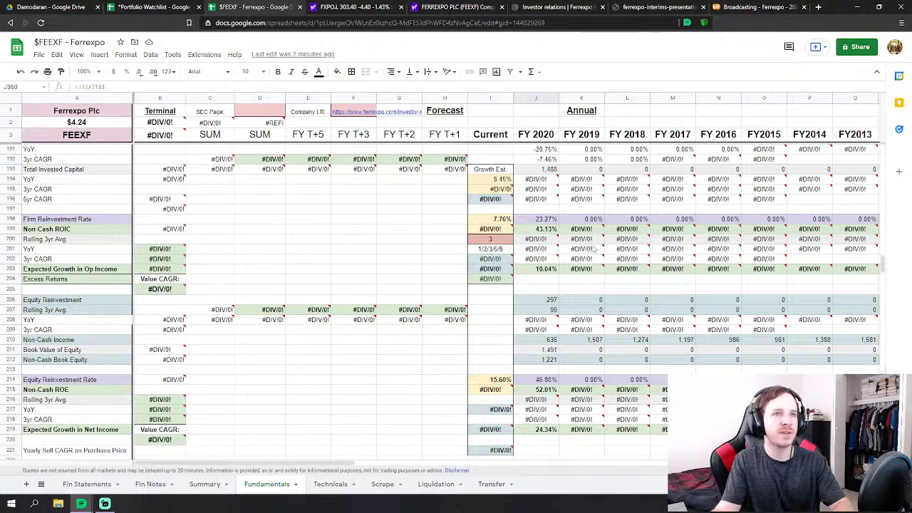
pyautogui.click(549, 230)
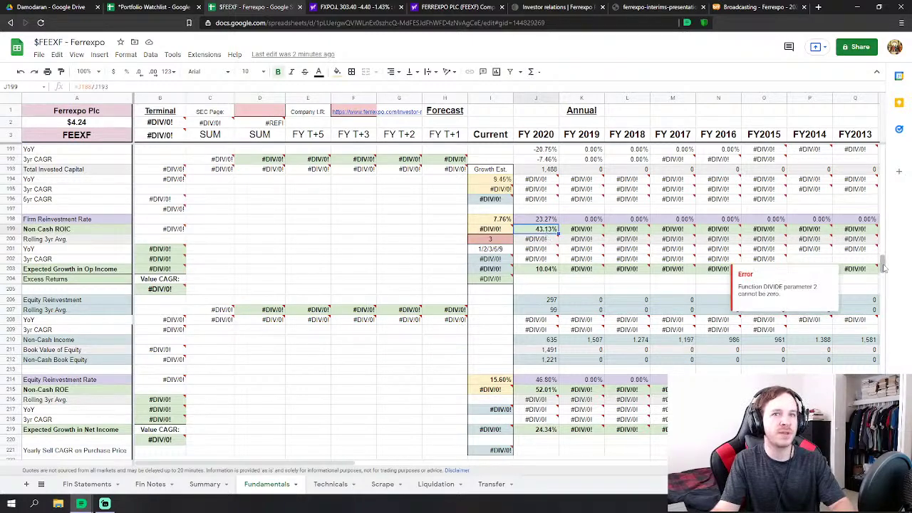
pyautogui.moveTo(886, 273)
pyautogui.mouseDown()
pyautogui.moveTo(883, 282)
pyautogui.moveTo(882, 271)
pyautogui.mouseUp()
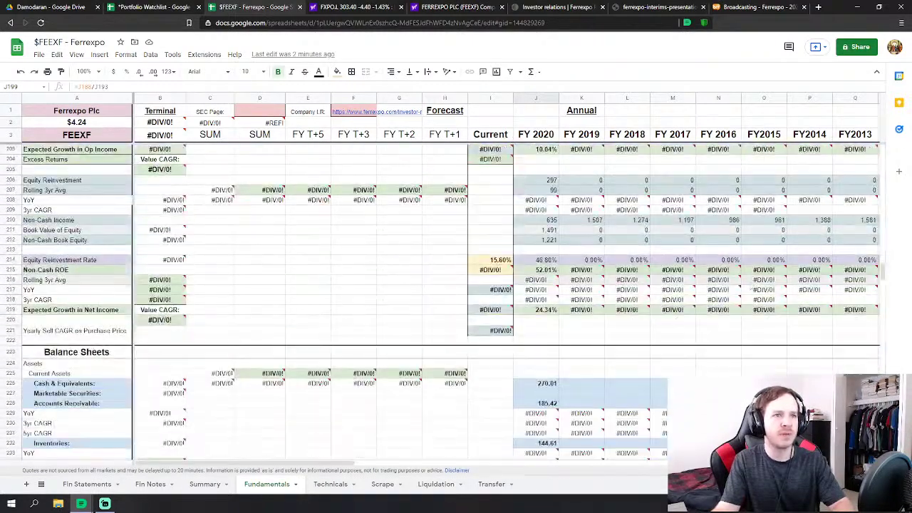
pyautogui.moveTo(530, 280)
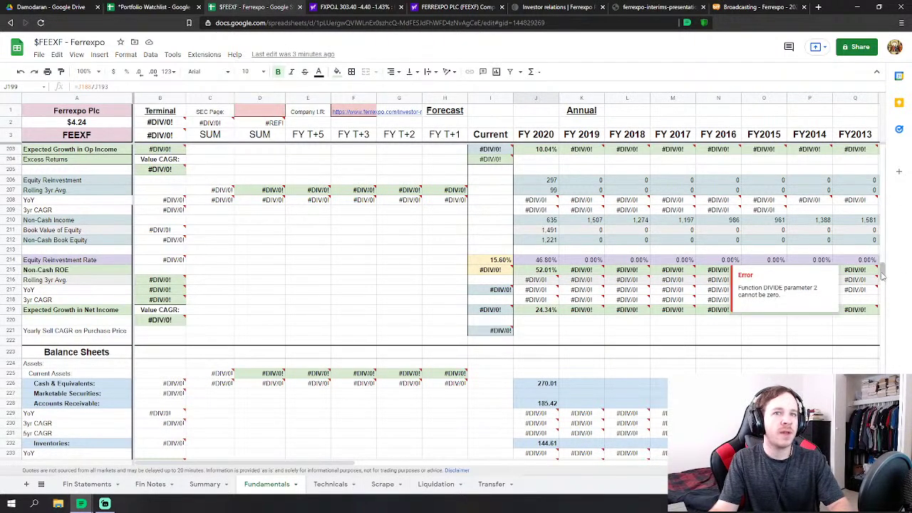
pyautogui.click(845, 230)
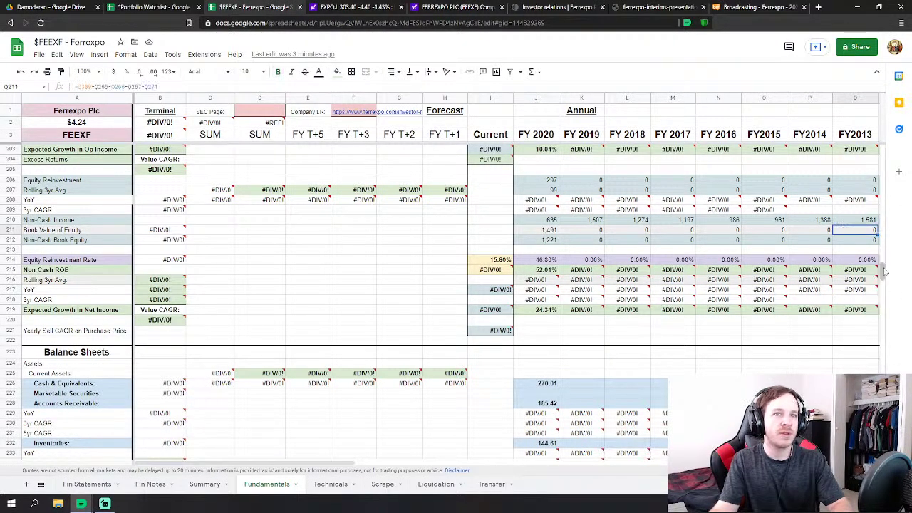
pyautogui.moveTo(884, 272); pyautogui.dragTo(882, 150)
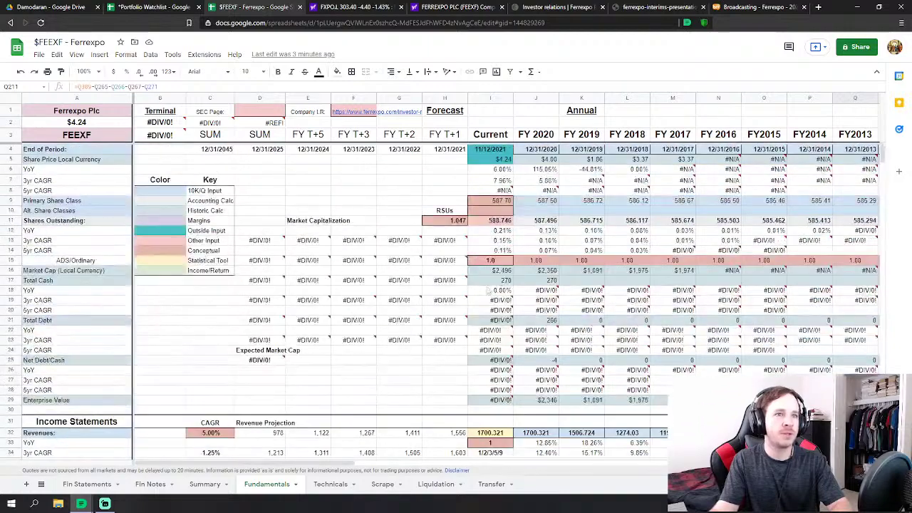
pyautogui.scroll(-5, 488, 289)
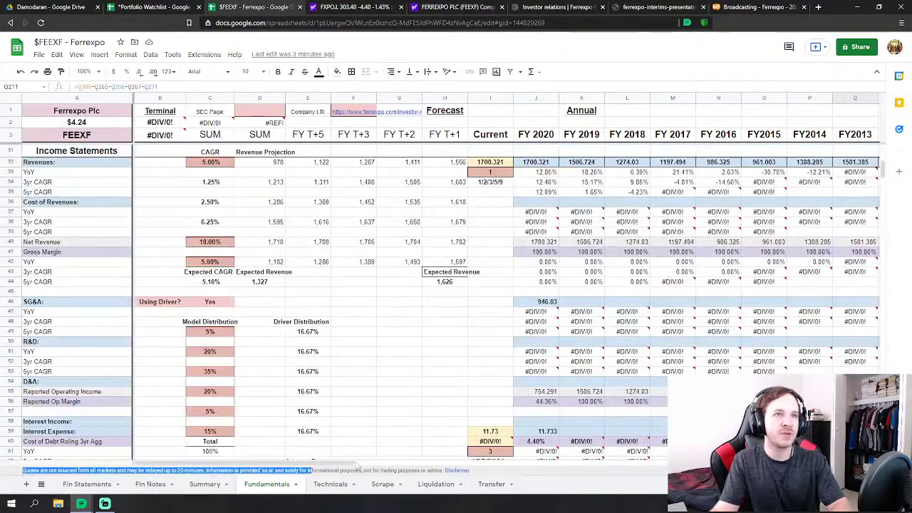
pyautogui.click(386, 432)
pyautogui.moveTo(337, 463); pyautogui.dragTo(439, 453)
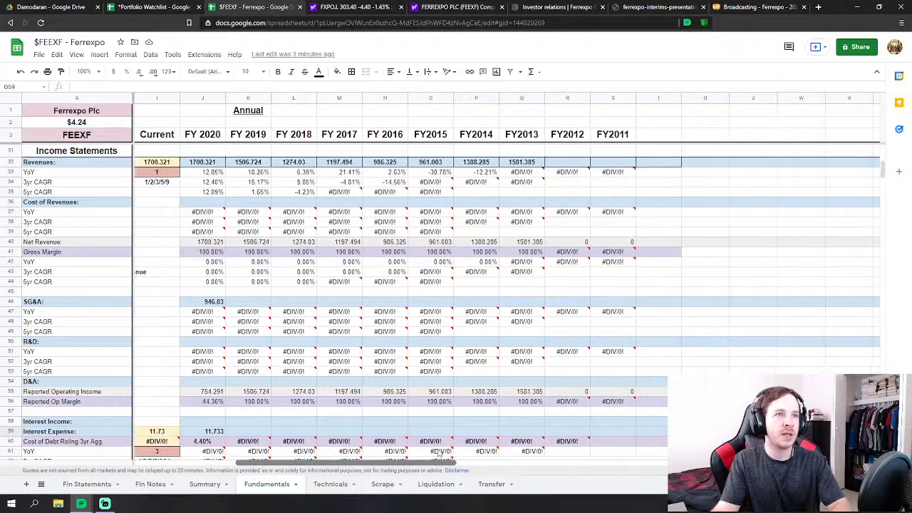
pyautogui.scroll(2, 440, 453)
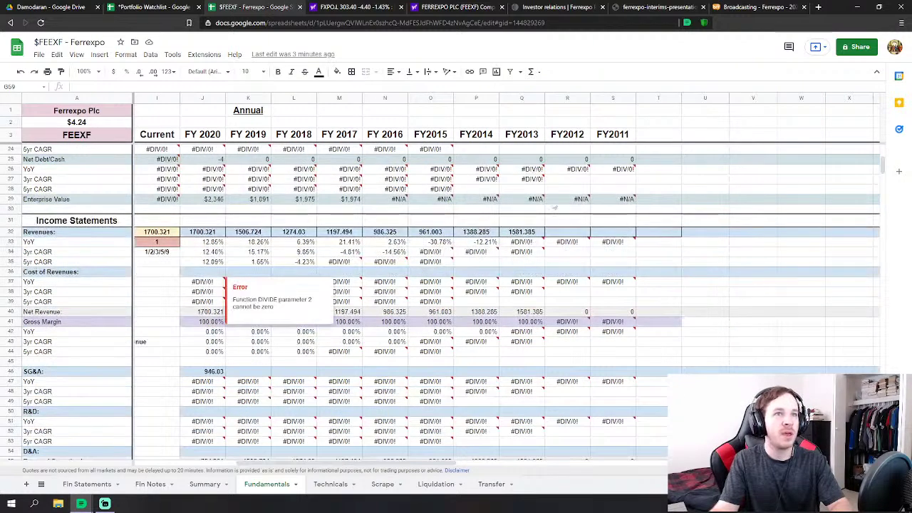
pyautogui.moveTo(201, 233); pyautogui.dragTo(531, 238)
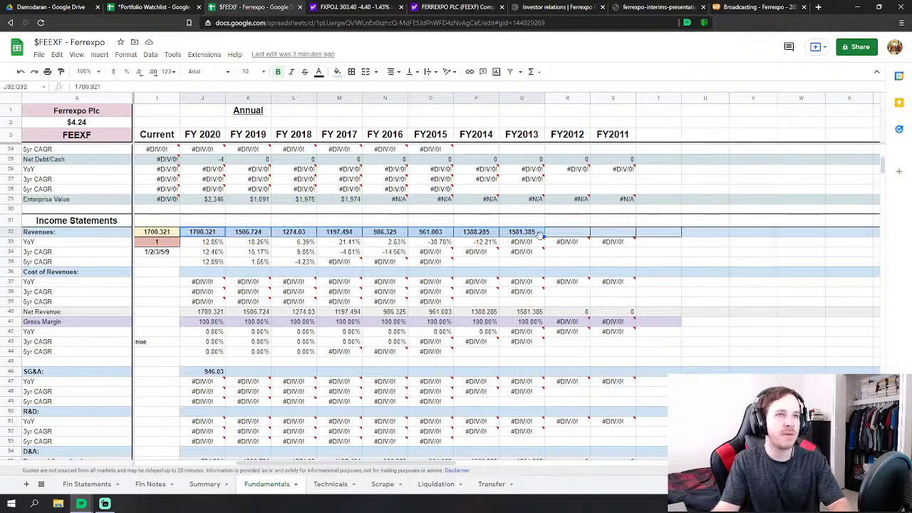
pyautogui.click(212, 279)
pyautogui.scroll(-2, 211, 280)
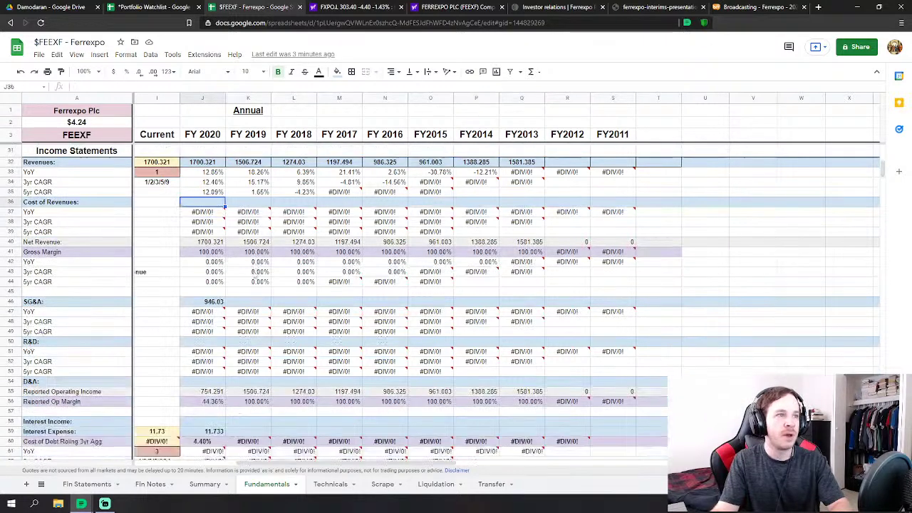
pyautogui.click(248, 301)
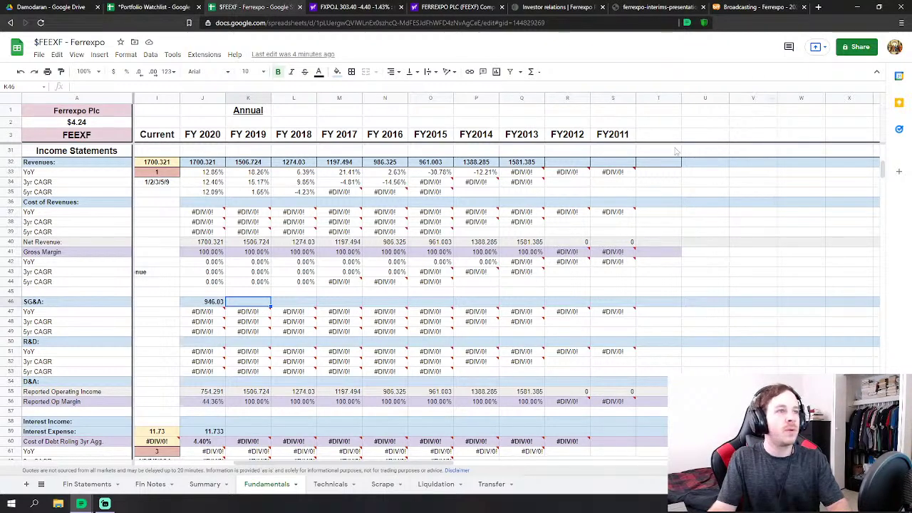
pyautogui.scroll(-1, 225, 359)
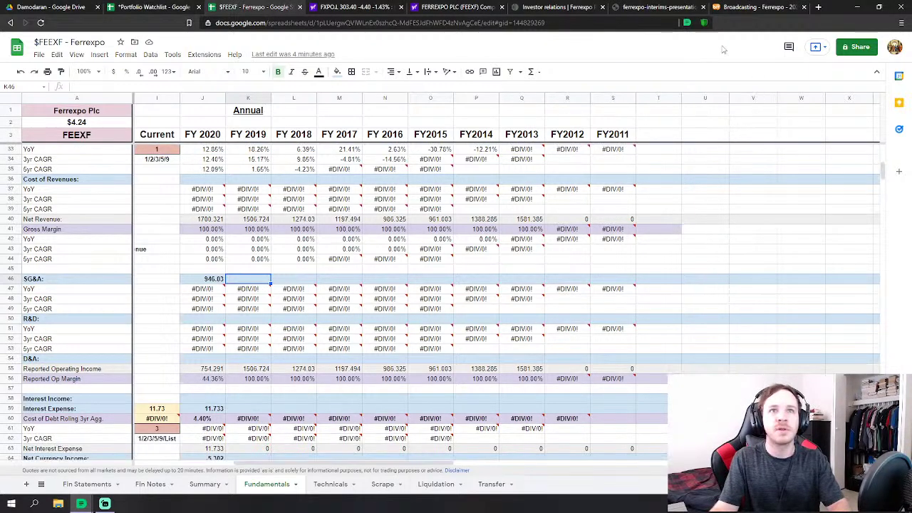
# Play the Ferrexpo 2021 Interim Results webcast briefly on BRR Media, then pause it
pyautogui.click(757, 7)
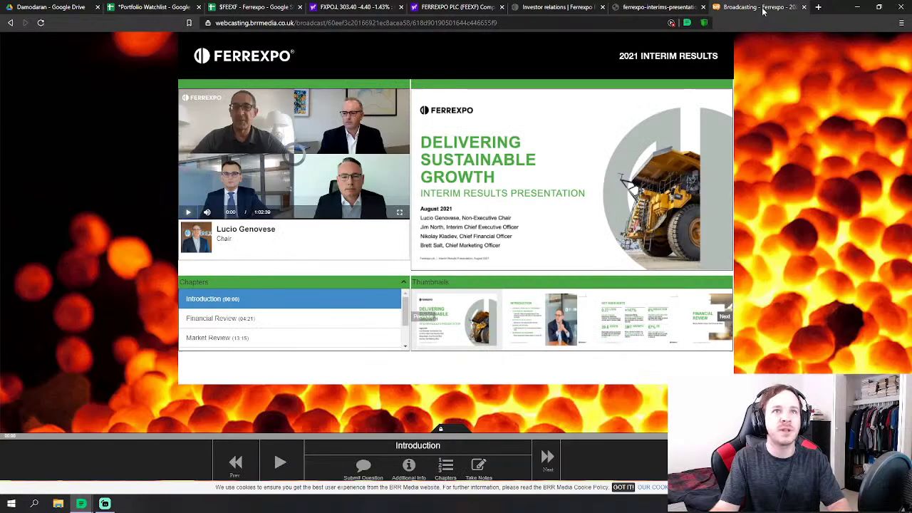
pyautogui.click(189, 211)
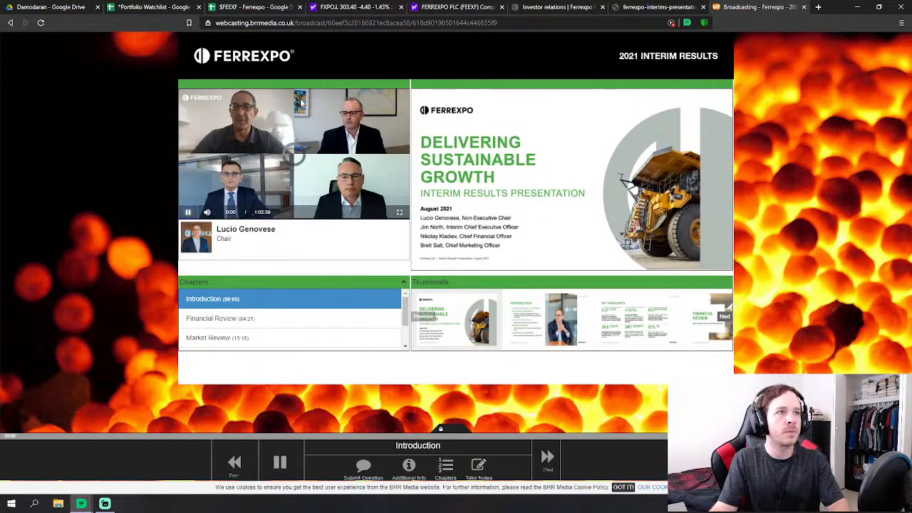
pyautogui.click(188, 212)
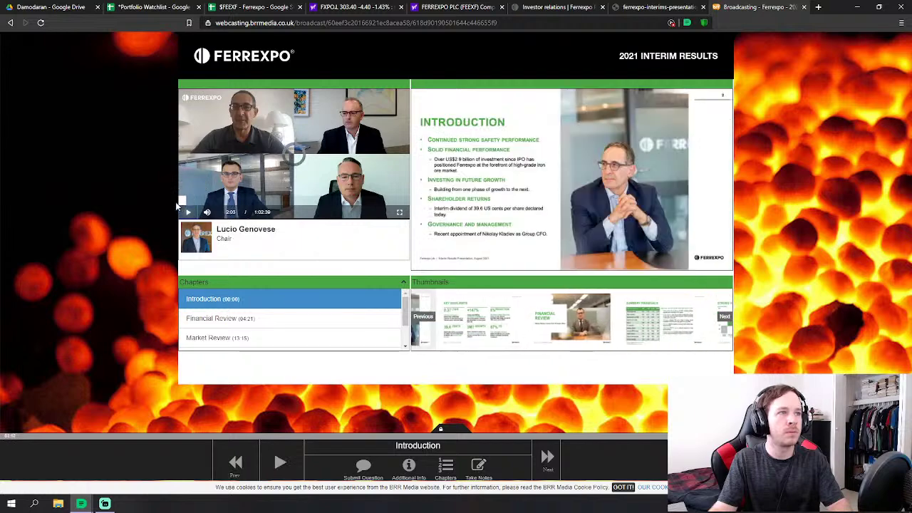
# Pass through the FEEXF Yahoo Finance tab back to the $FEEXF - Ferrexpo workbook
pyautogui.click(417, 7)
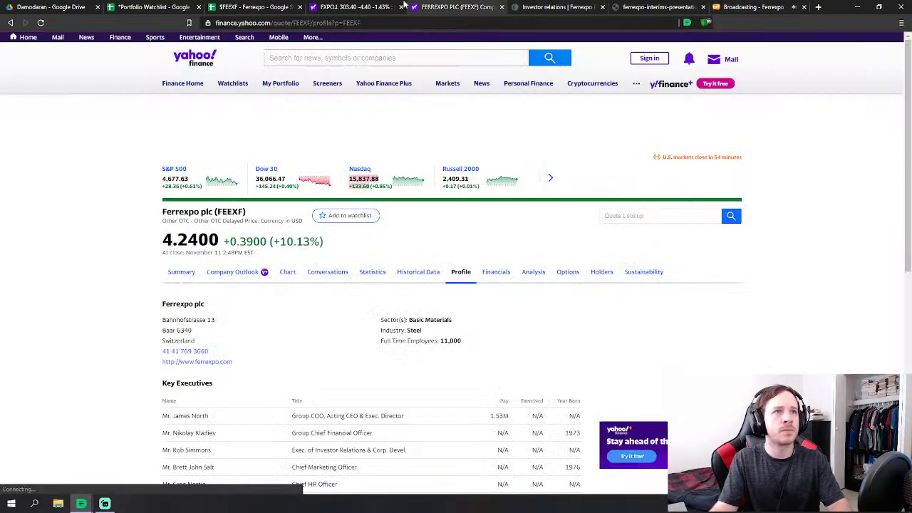
pyautogui.click(257, 7)
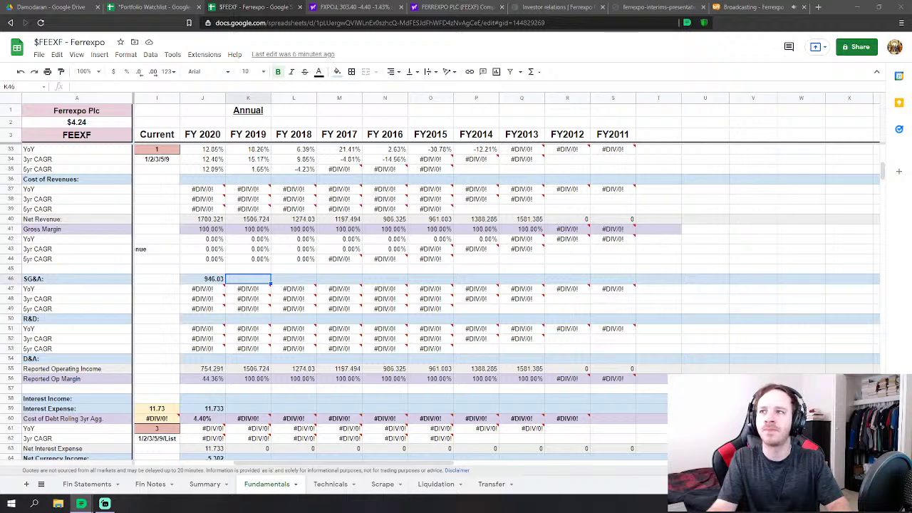
pyautogui.scroll(2, 244, 267)
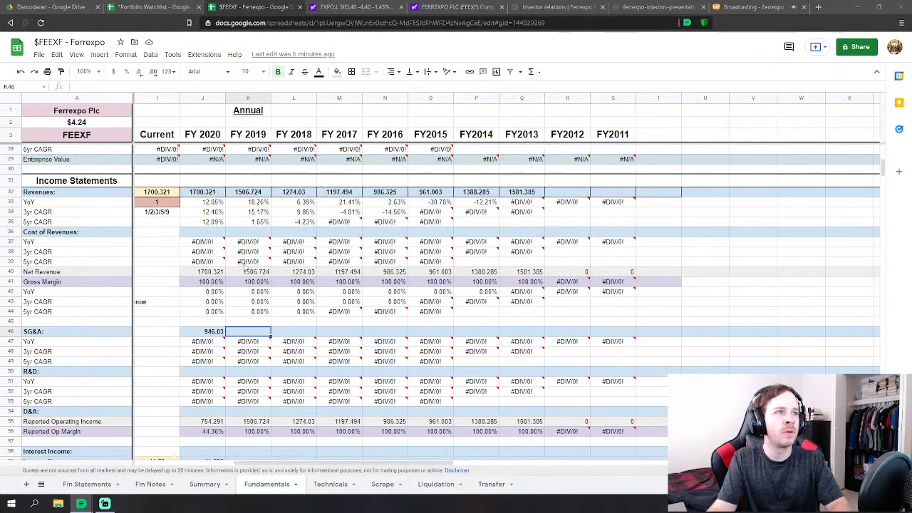
pyautogui.scroll(-1, 332, 352)
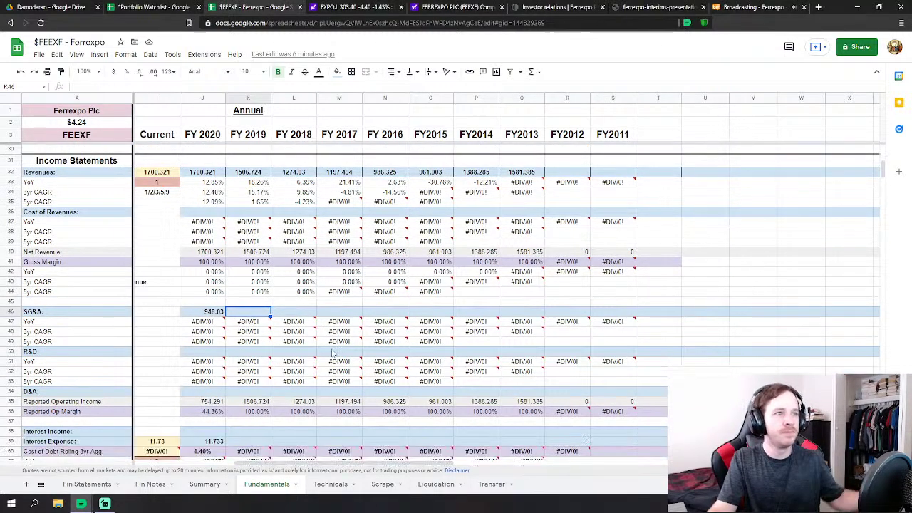
pyautogui.scroll(-2, 332, 353)
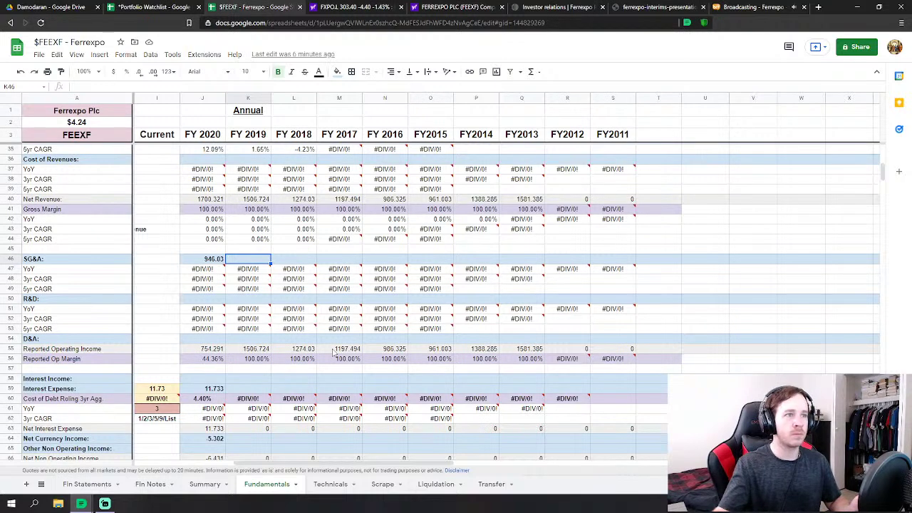
# Enter FY2019 SG&A in K46, correcting the first entry 1009.581 to 1005.467
pyautogui.write('100')
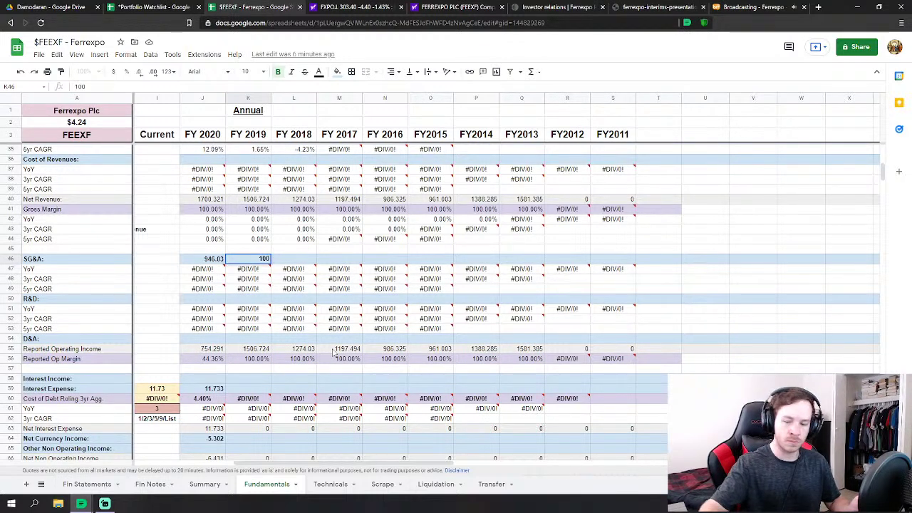
pyautogui.write('9.581')
pyautogui.press('Return')
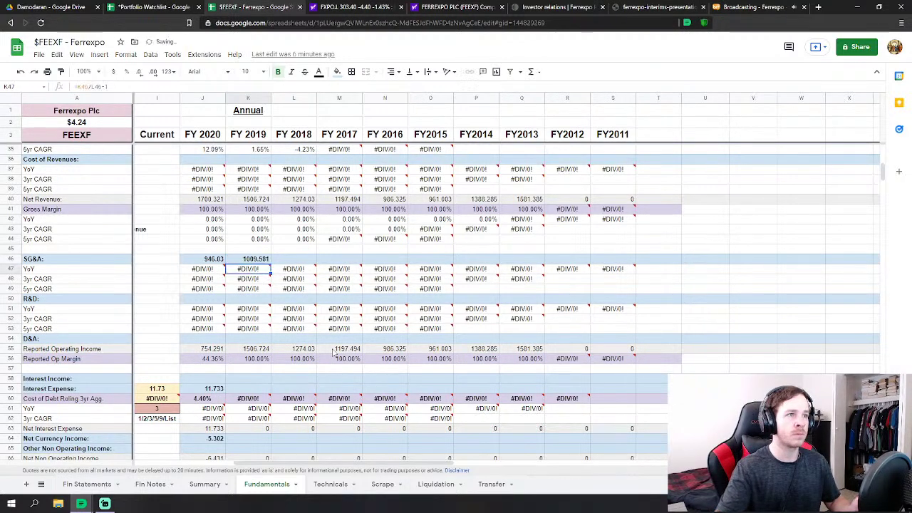
pyautogui.press('Down')
pyautogui.press('Down')
pyautogui.press('Down')
pyautogui.press('Down')
pyautogui.press('Down')
pyautogui.press('Down')
pyautogui.press('Down')
pyautogui.press('Down')
pyautogui.press('Down')
pyautogui.press('Down')
pyautogui.press('Down')
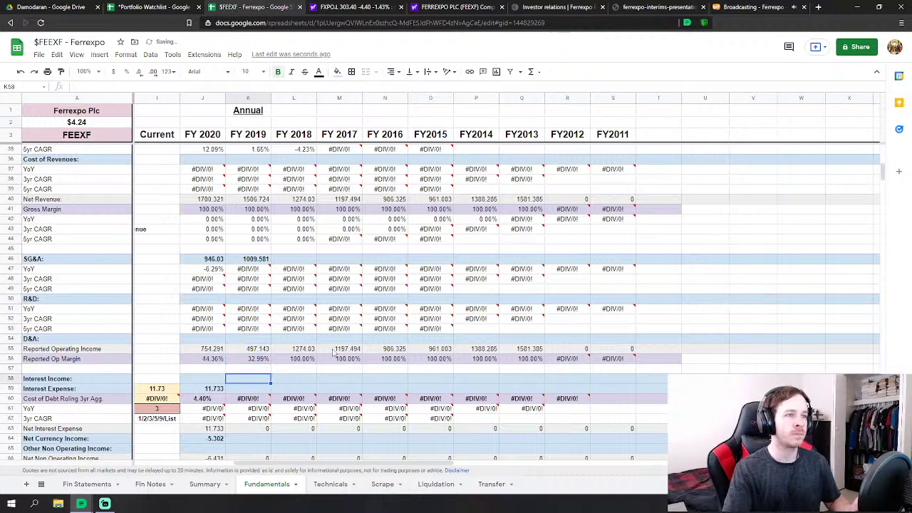
pyautogui.press('Down')
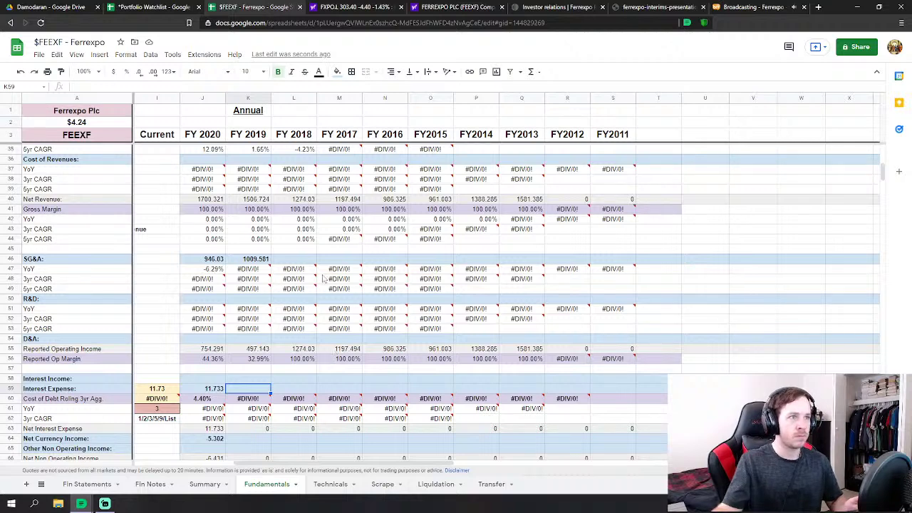
pyautogui.click(255, 262)
pyautogui.write('10')
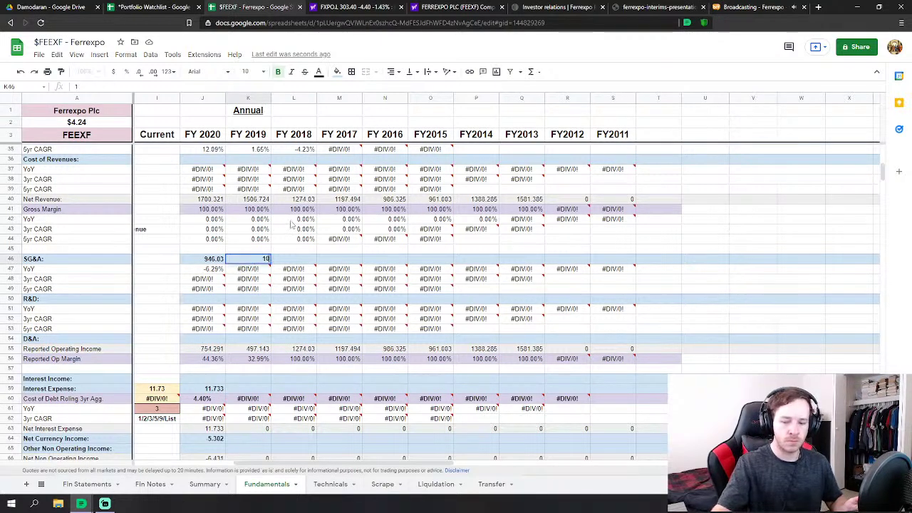
pyautogui.write('05.467')
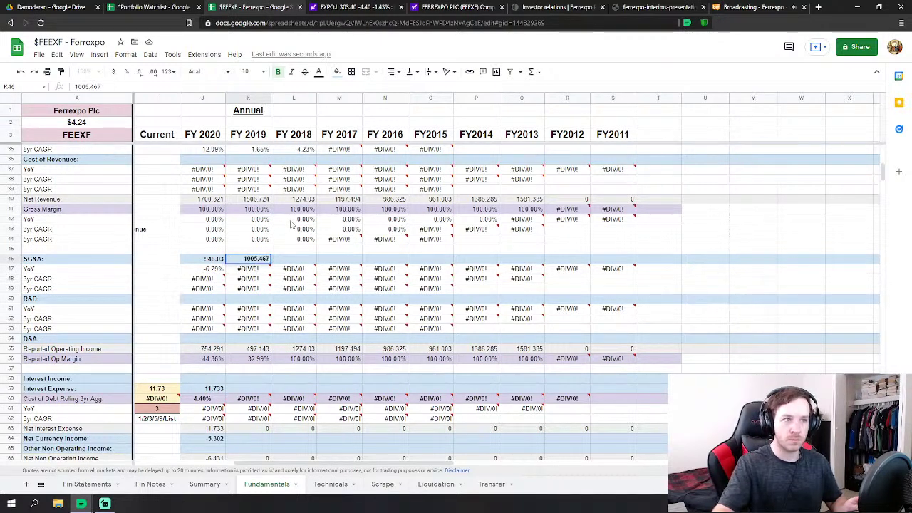
pyautogui.press('Return')
pyautogui.press('Down')
pyautogui.press('Down')
pyautogui.press('Down')
pyautogui.press('Down')
pyautogui.press('Down')
pyautogui.press('Down')
pyautogui.press('Down')
pyautogui.press('Down')
pyautogui.press('Down')
pyautogui.press('Down')
pyautogui.press('Down')
pyautogui.press('Down')
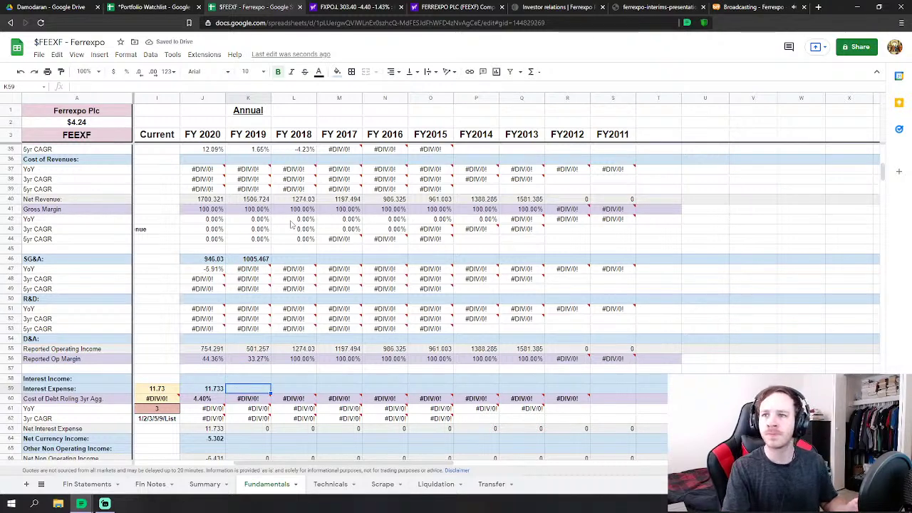
# Fill column K with FY2019 interest expense 23.191, net currency income 18.491 and income tax 56.575
pyautogui.write('23')
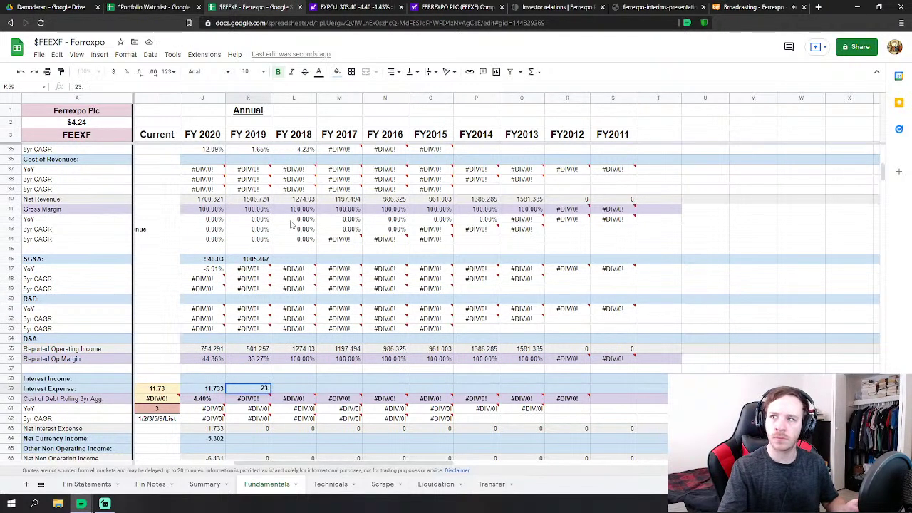
pyautogui.write('.191')
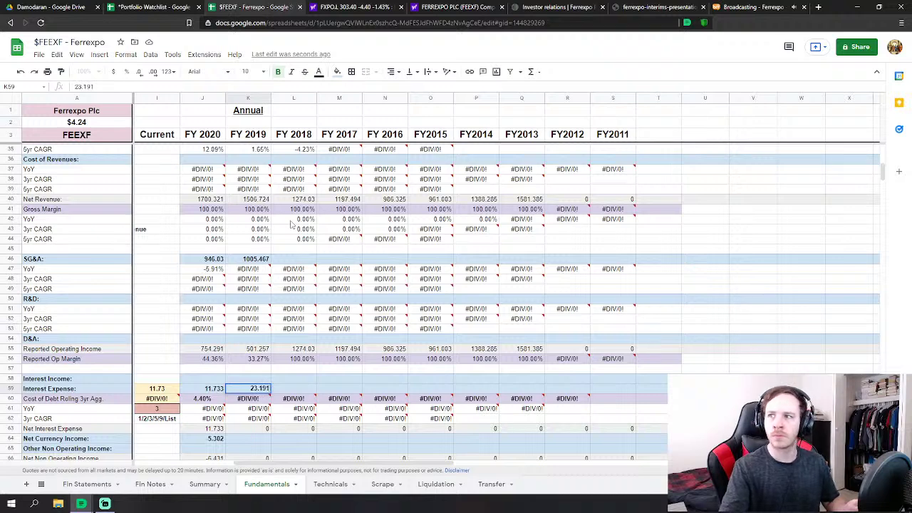
pyautogui.press('Return')
pyautogui.press('Down')
pyautogui.press('Down')
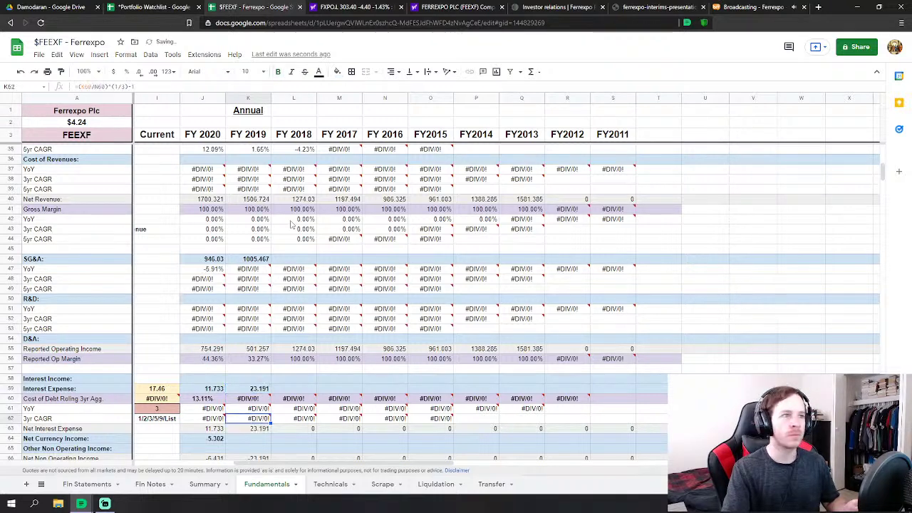
pyautogui.press('Down')
pyautogui.press('Down')
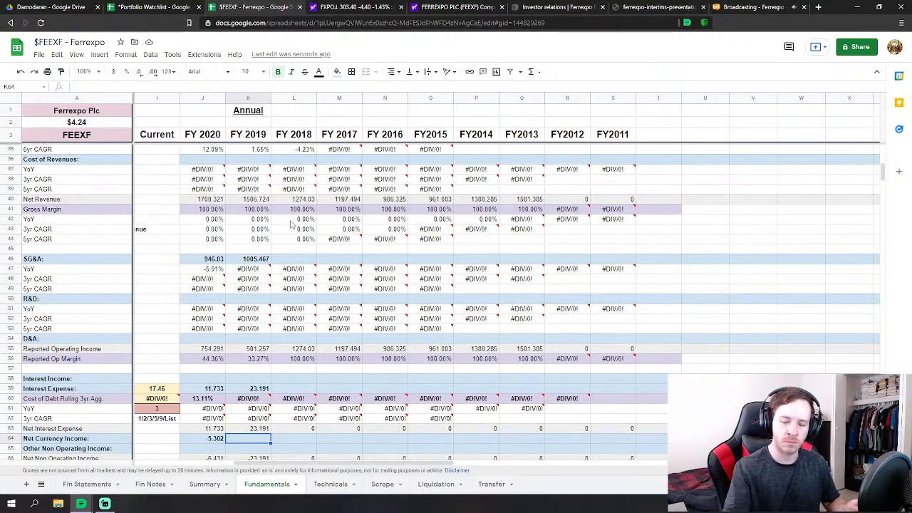
pyautogui.write('18.491')
pyautogui.press('Return')
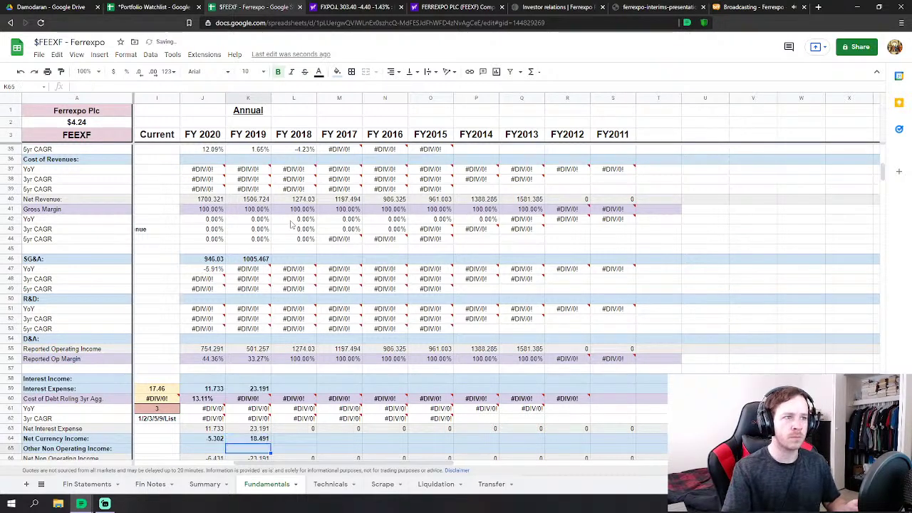
pyautogui.press('Down')
pyautogui.press('Down')
pyautogui.press('Down')
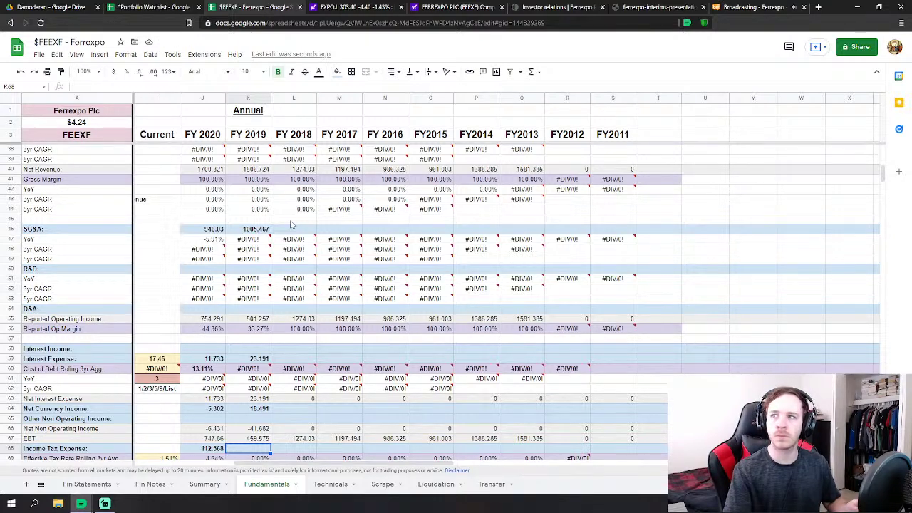
pyautogui.write('56.')
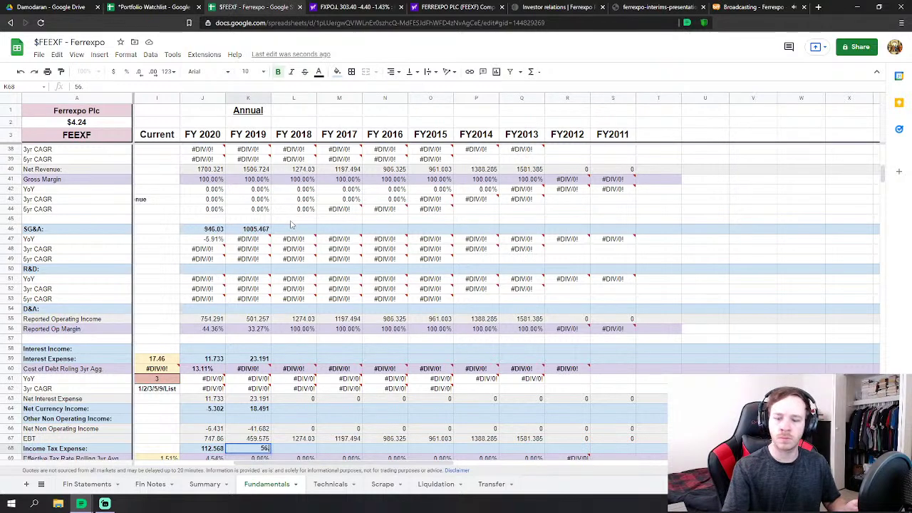
pyautogui.write('575')
pyautogui.press('Return')
pyautogui.press('Return')
pyautogui.press('Return')
pyautogui.press('Return')
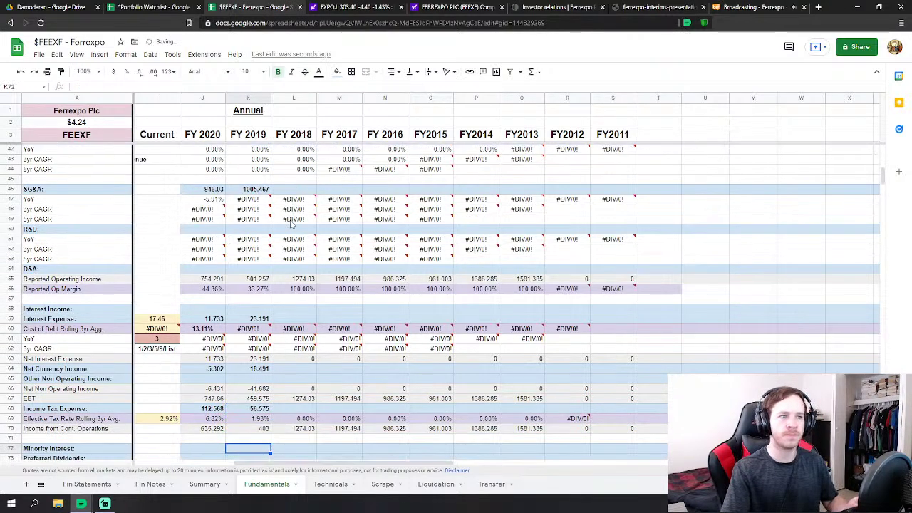
pyautogui.press('Return')
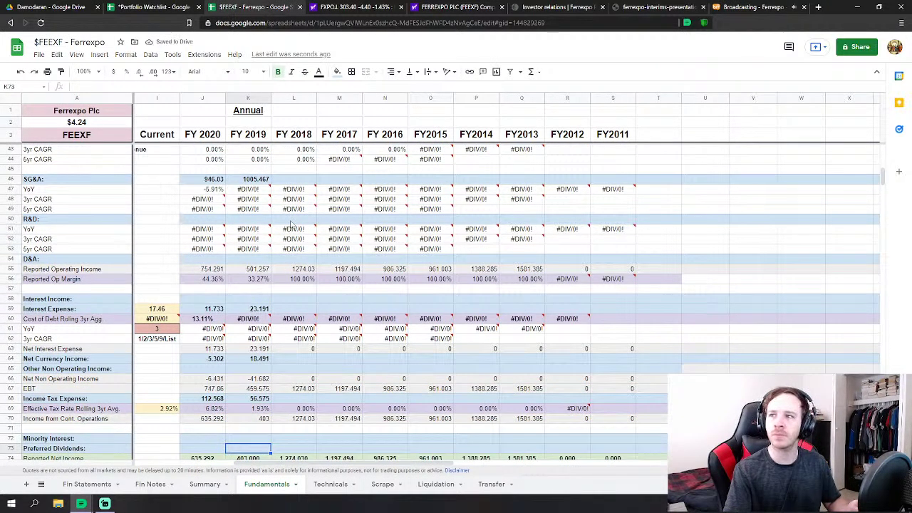
pyautogui.press('Return')
pyautogui.press('Return')
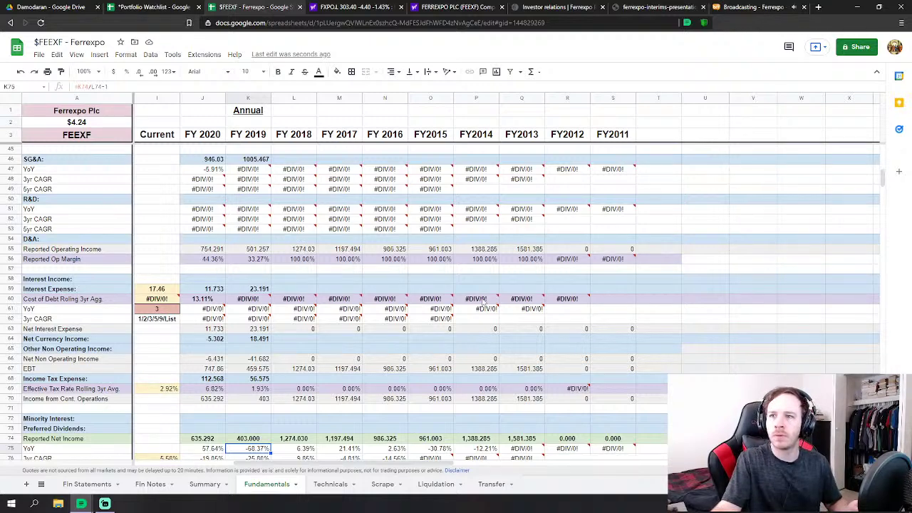
# Correct FY2019 income tax expense in K68 from 56.575 to 56.282
pyautogui.click(265, 379)
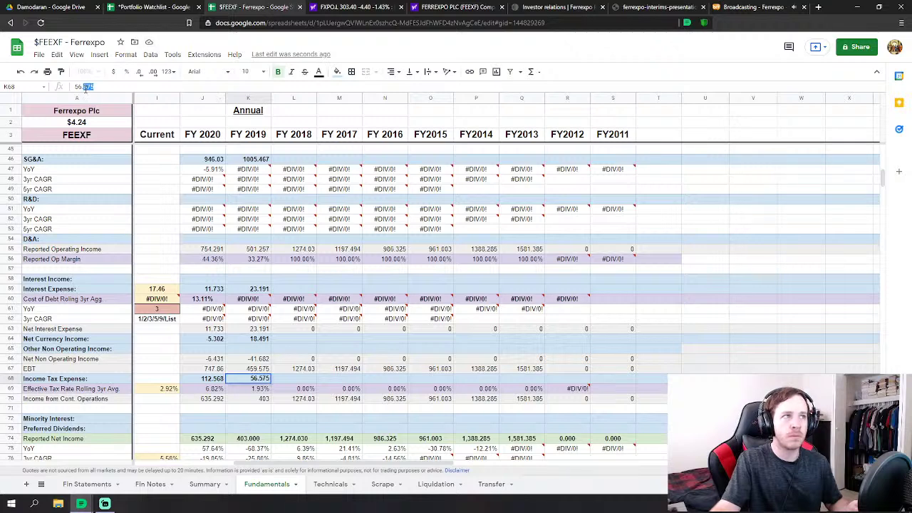
pyautogui.write('282')
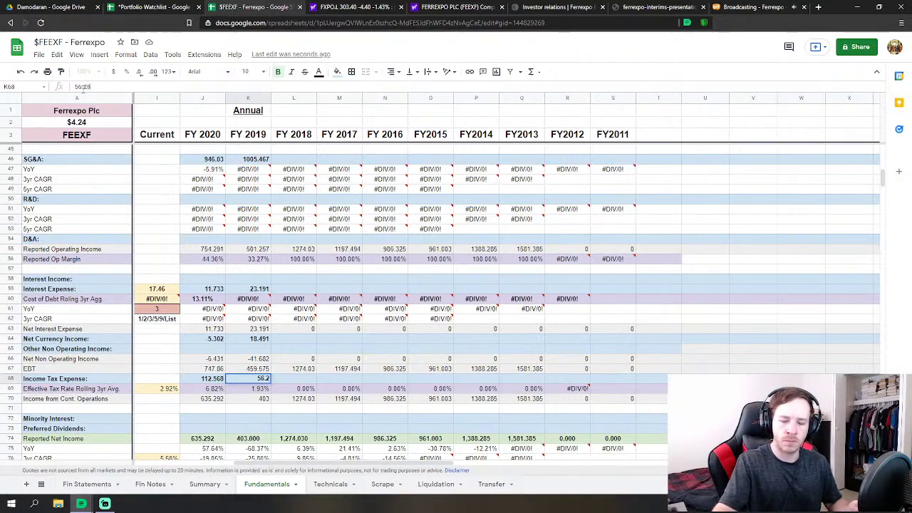
pyautogui.press('Return')
pyautogui.press('Down')
pyautogui.press('Down')
pyautogui.press('Down')
pyautogui.press('Down')
pyautogui.press('Down')
pyautogui.press('Down')
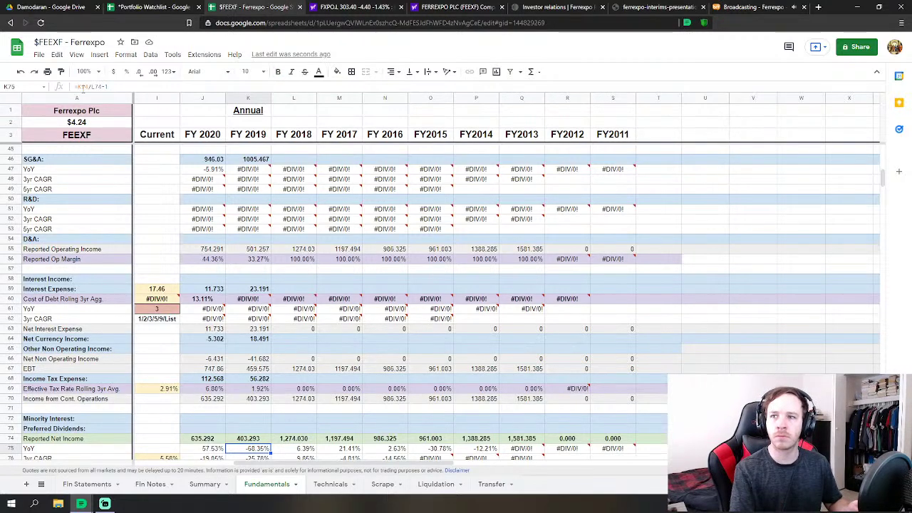
# Enter FY2019 minority interest of 0.923 in K72
pyautogui.press('Up')
pyautogui.press('Up')
pyautogui.press('Up')
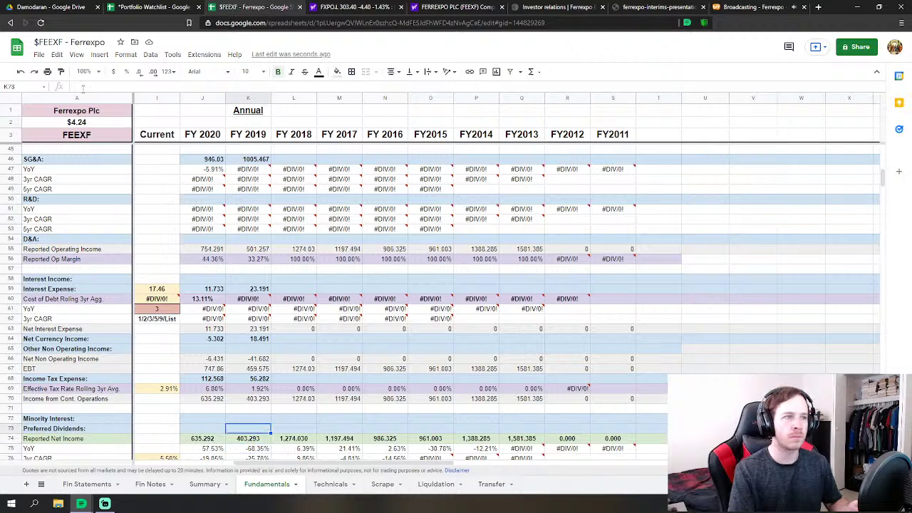
pyautogui.write('.923')
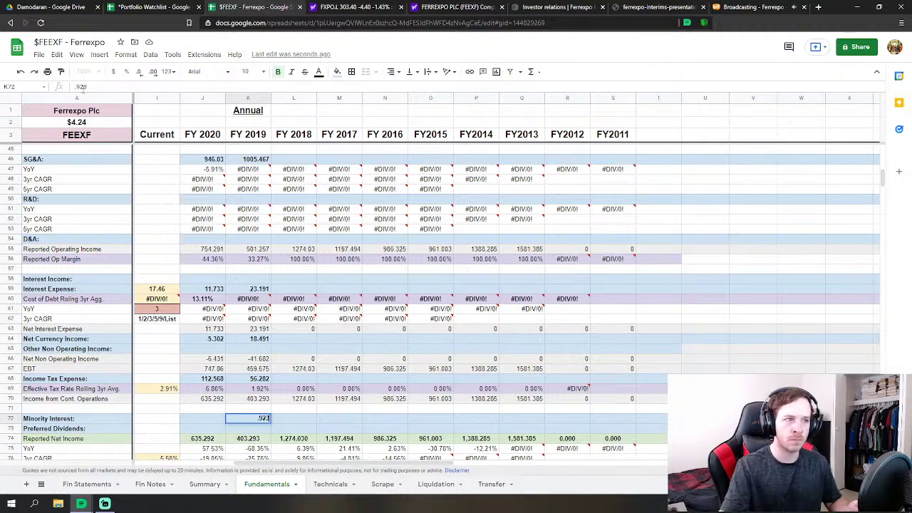
pyautogui.press('Return')
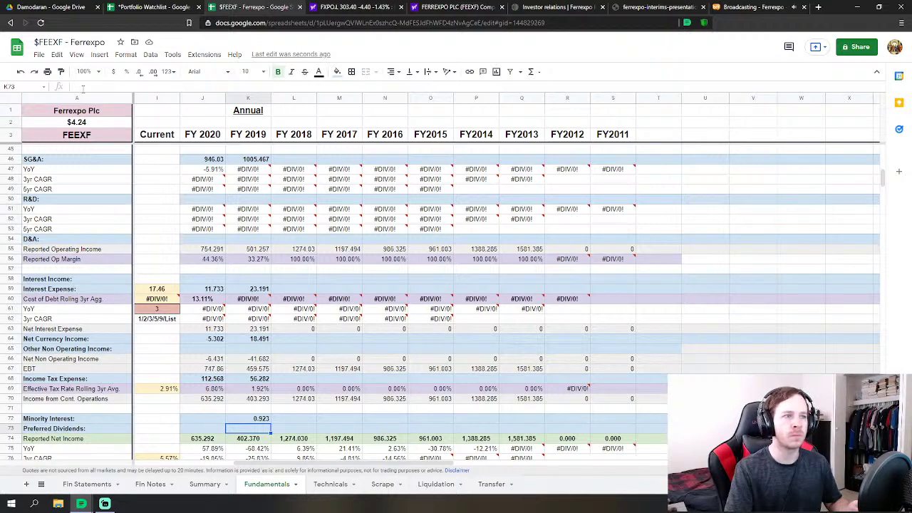
pyautogui.press('Up')
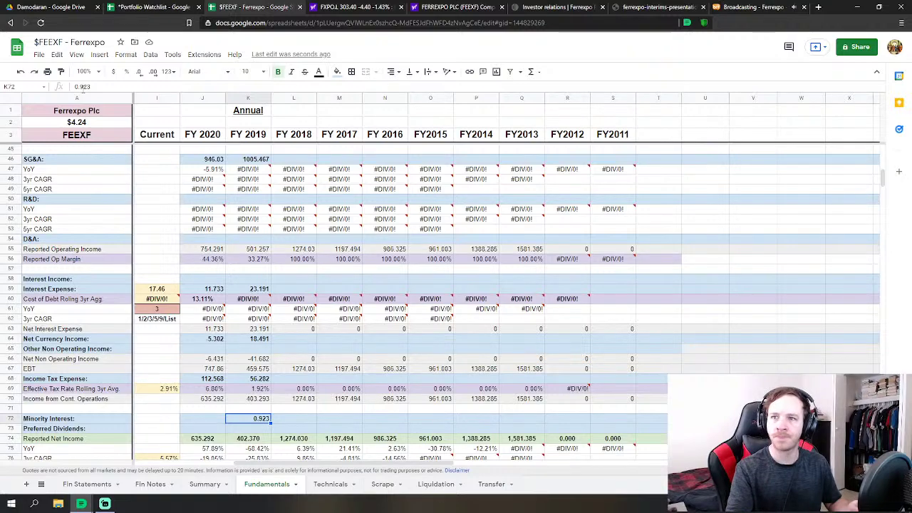
pyautogui.press('Down')
pyautogui.press('Down')
pyautogui.press('Down')
pyautogui.press('Down')
pyautogui.press('Down')
pyautogui.press('Down')
pyautogui.press('Down')
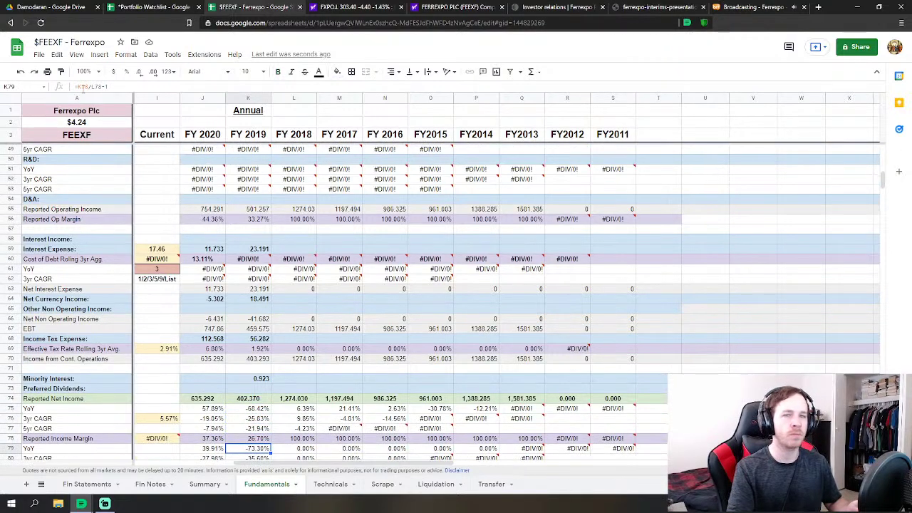
# In Cashflow & Growth, enter FY2019 D&A 82.13, non-cash adjustments 0.264 and working-capital change -29.67
pyautogui.scroll(-3, 332, 333)
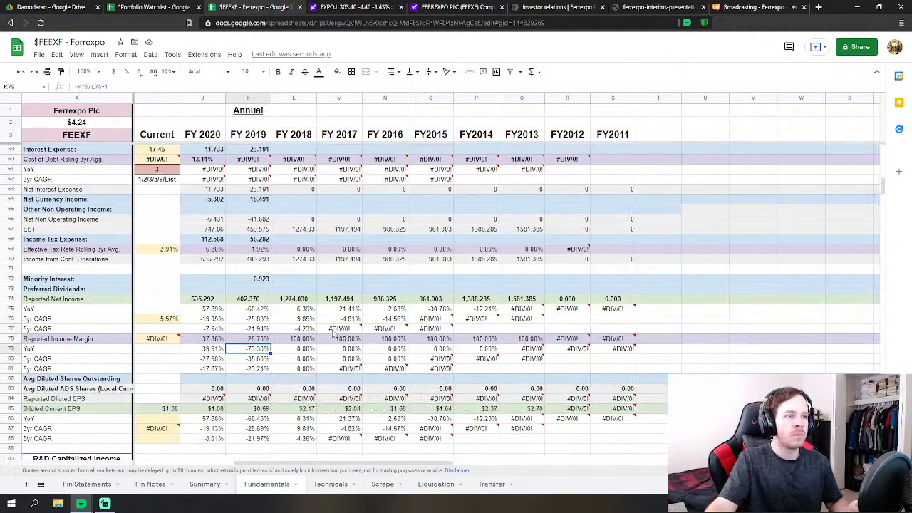
pyautogui.scroll(-18, 332, 333)
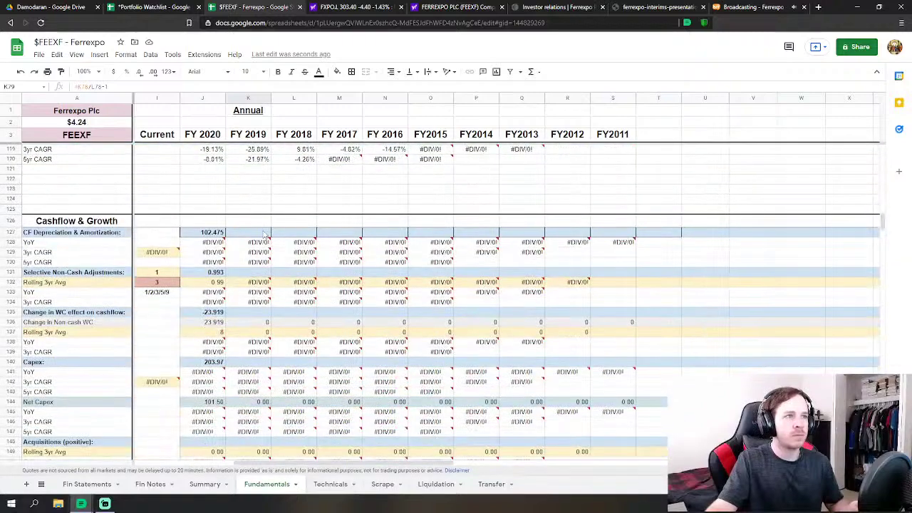
pyautogui.click(263, 233)
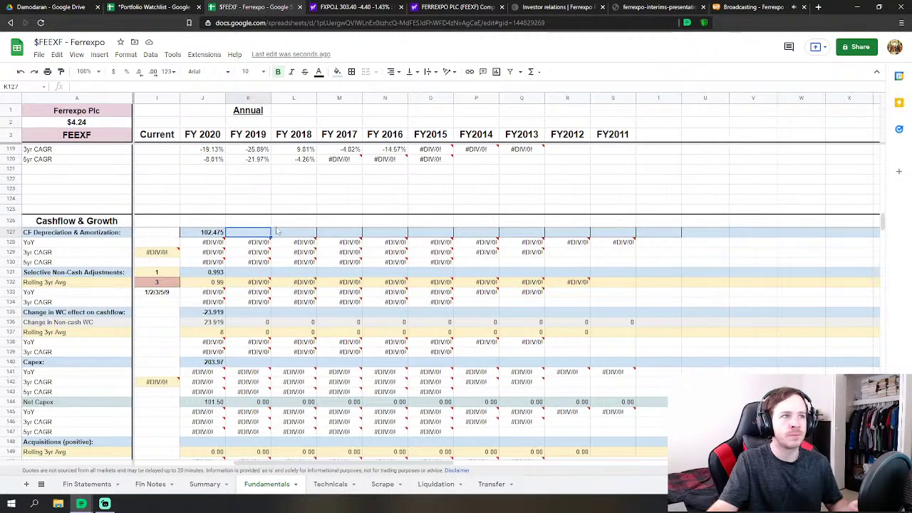
pyautogui.write('82')
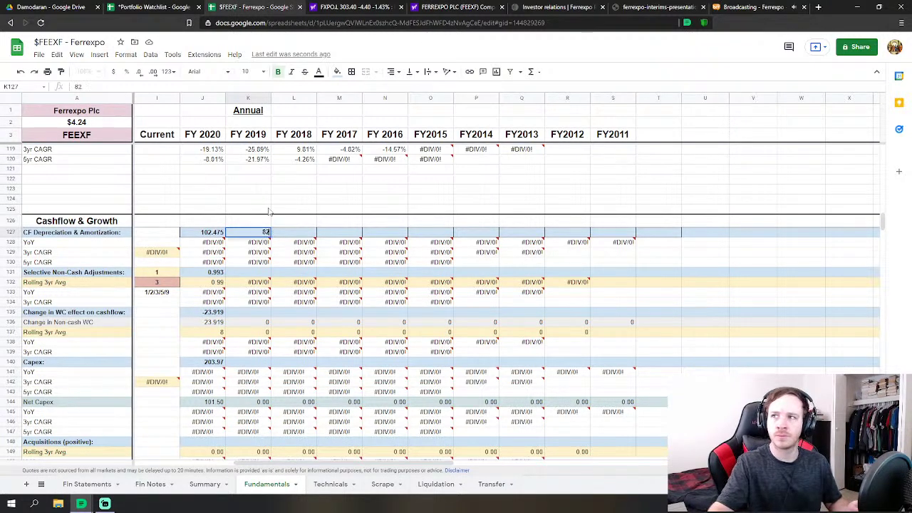
pyautogui.write('.13')
pyautogui.press('Return')
pyautogui.press('Down')
pyautogui.press('Down')
pyautogui.press('Down')
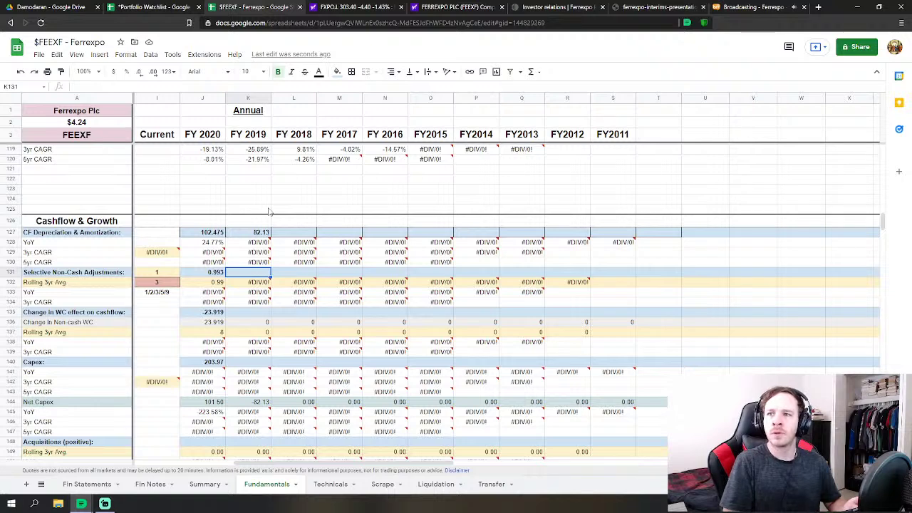
pyautogui.write('-264')
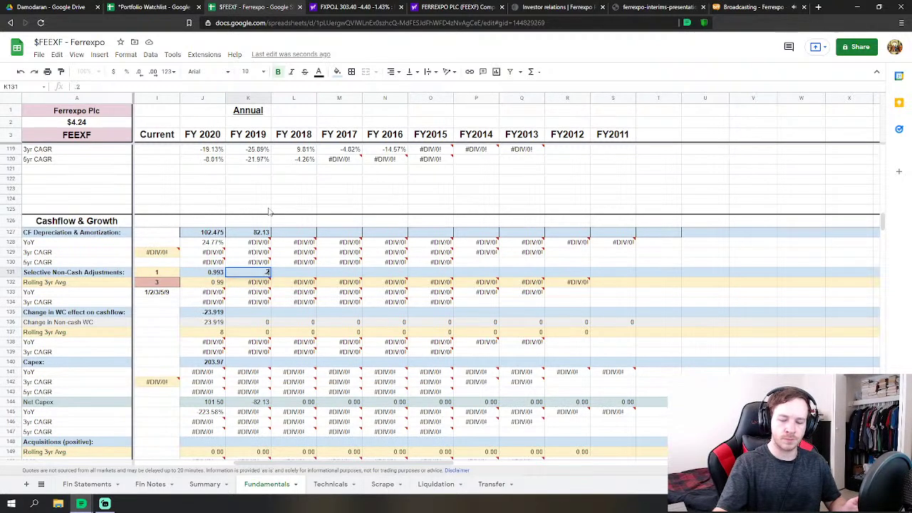
pyautogui.press('Return')
pyautogui.press('Down')
pyautogui.press('Down')
pyautogui.press('Down')
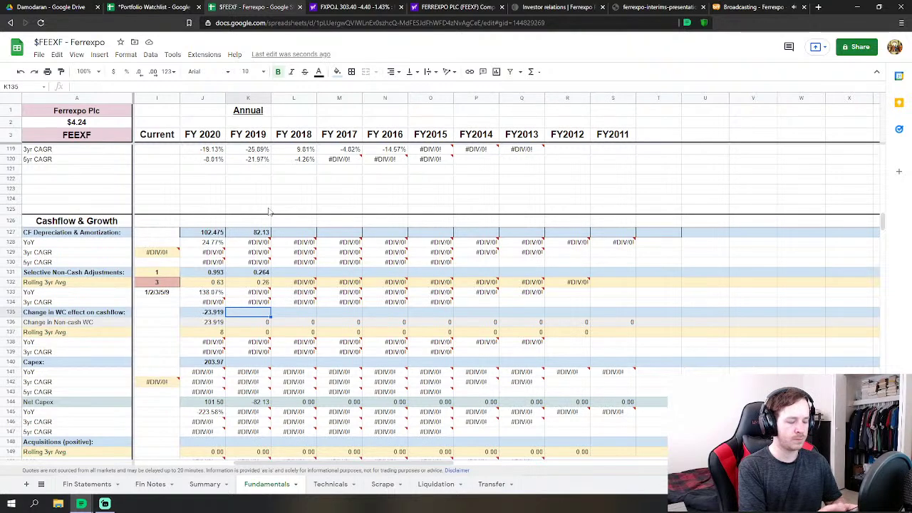
pyautogui.write('=')
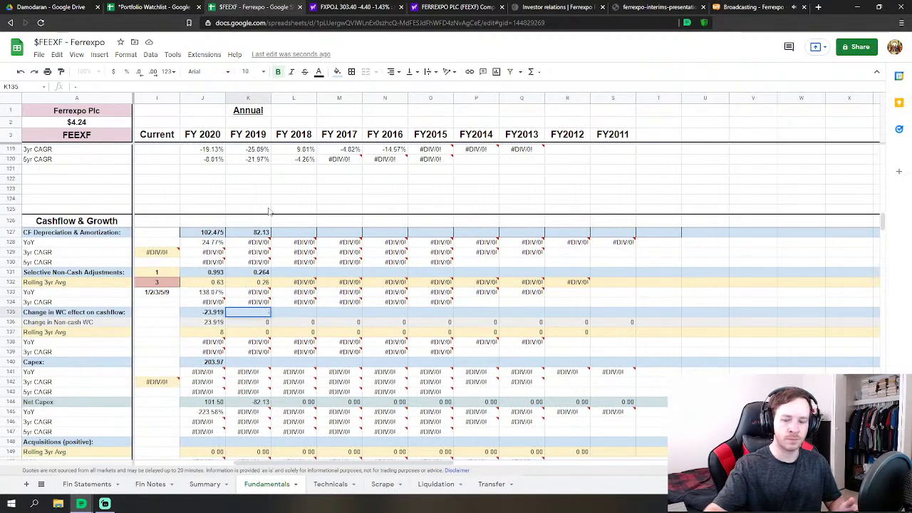
pyautogui.write('29.67')
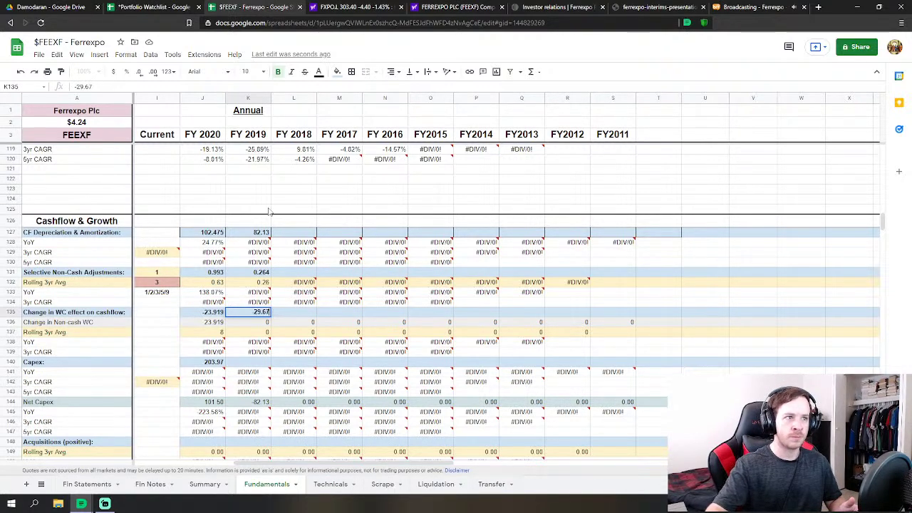
pyautogui.press('Return')
pyautogui.press('Down')
pyautogui.press('Down')
pyautogui.press('Down')
pyautogui.press('Down')
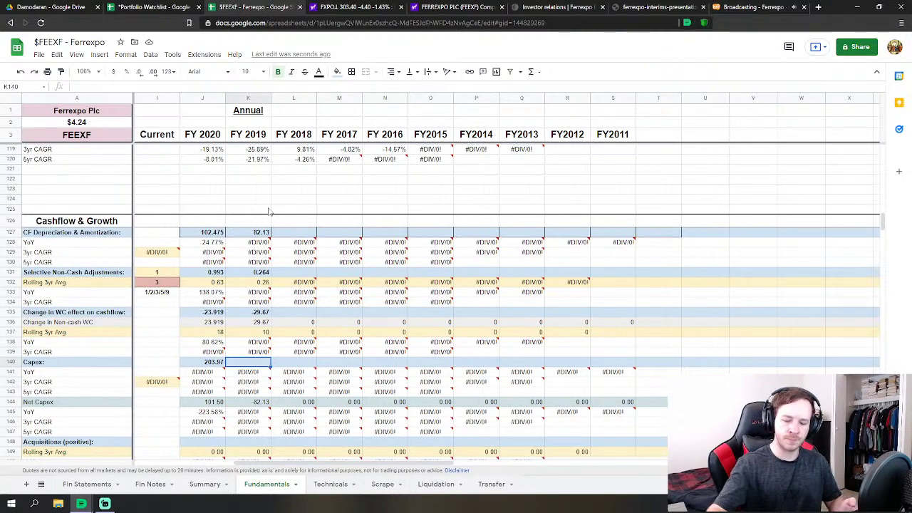
# Enter 242.794 as FY 2019 capex and 2.189 as acquisitions in column K
pyautogui.write('242.794')
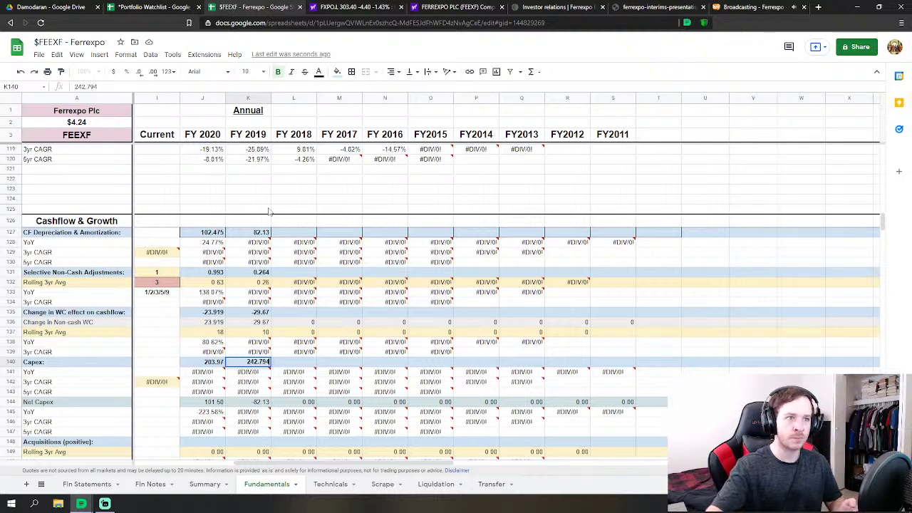
pyautogui.press('Down')
pyautogui.press('Down')
pyautogui.press('Down')
pyautogui.press('Down')
pyautogui.press('Down')
pyautogui.press('Down')
pyautogui.press('Down')
pyautogui.press('Down')
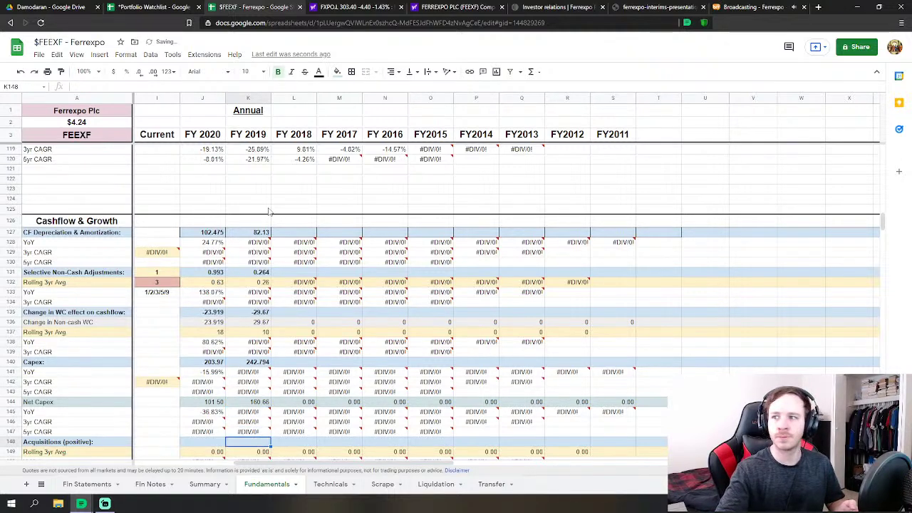
pyautogui.write('2.189')
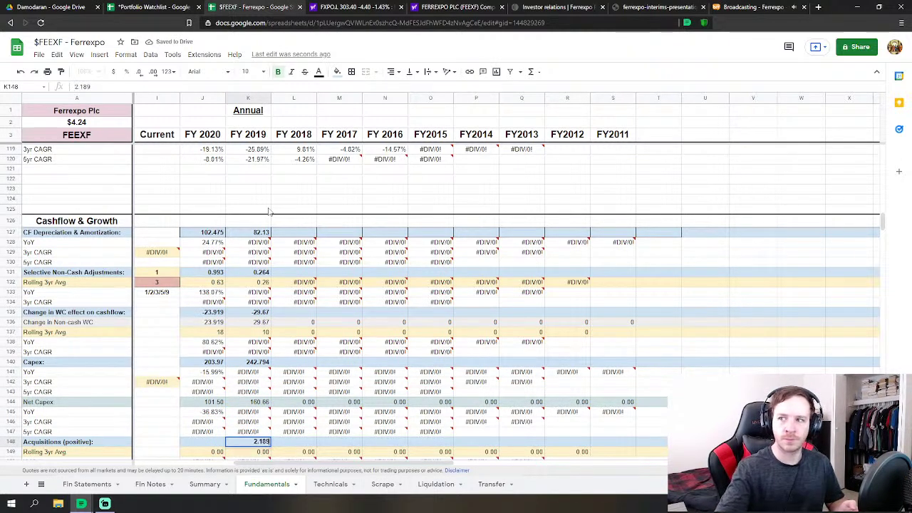
pyautogui.press('Down')
pyautogui.press('Down')
pyautogui.press('Down')
pyautogui.press('Down')
pyautogui.press('Down')
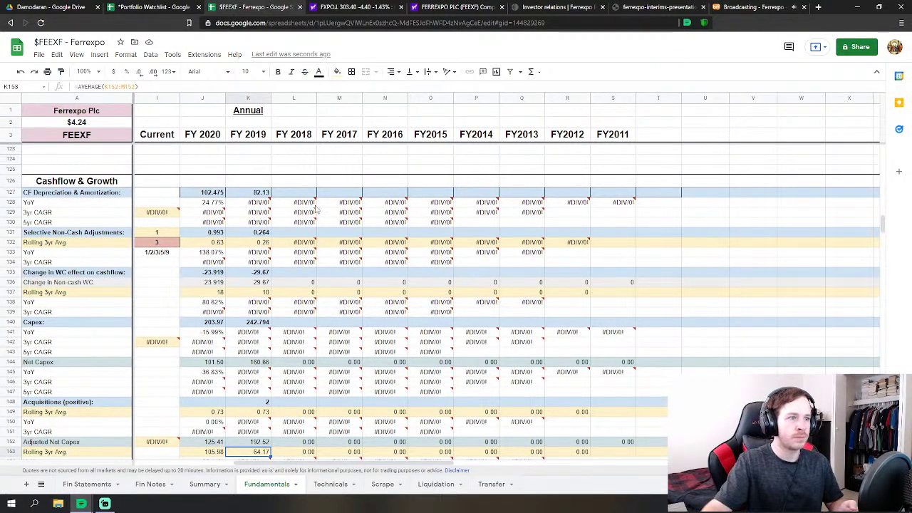
# Enter -3 as the FY 2019 net debt issuance in K156
pyautogui.scroll(-5, 346, 353)
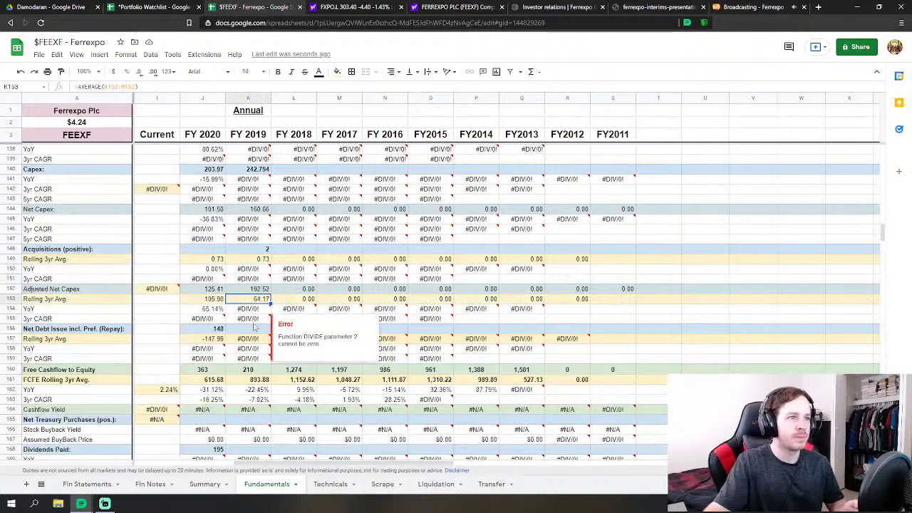
pyautogui.click(263, 329)
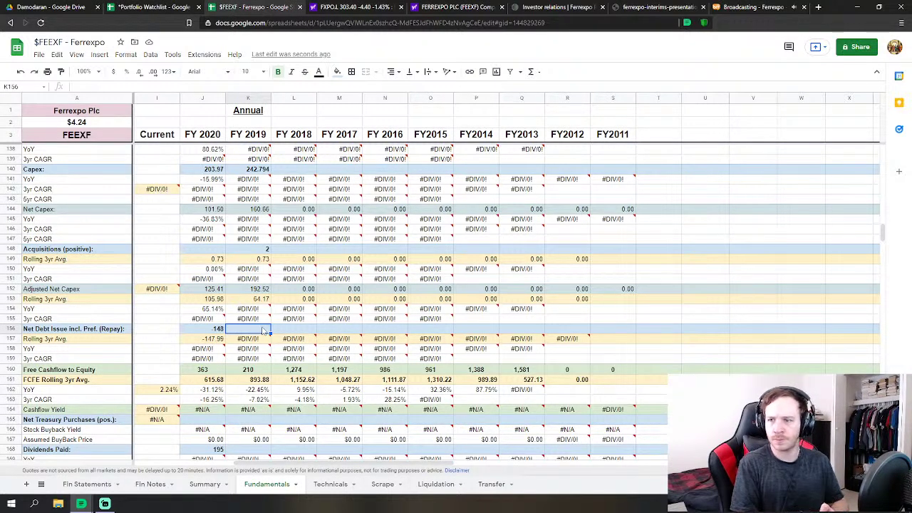
pyautogui.write('-3.892')
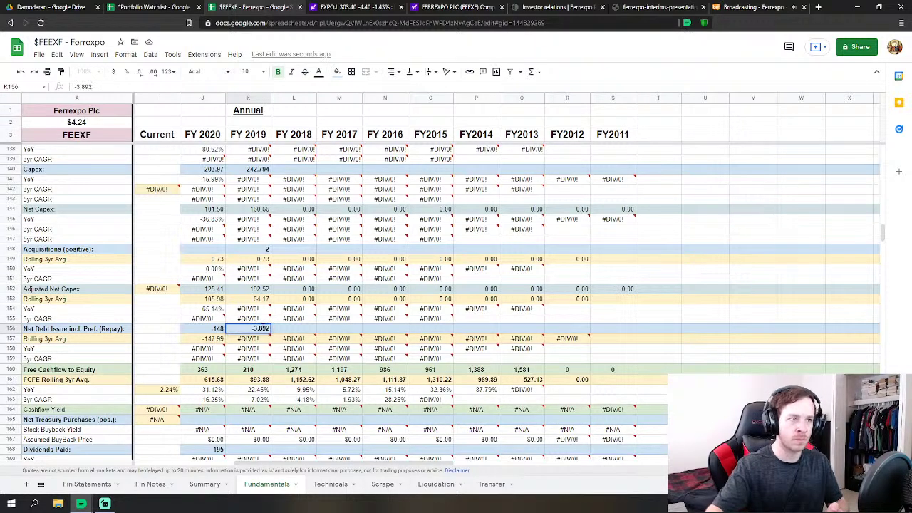
pyautogui.press('Return')
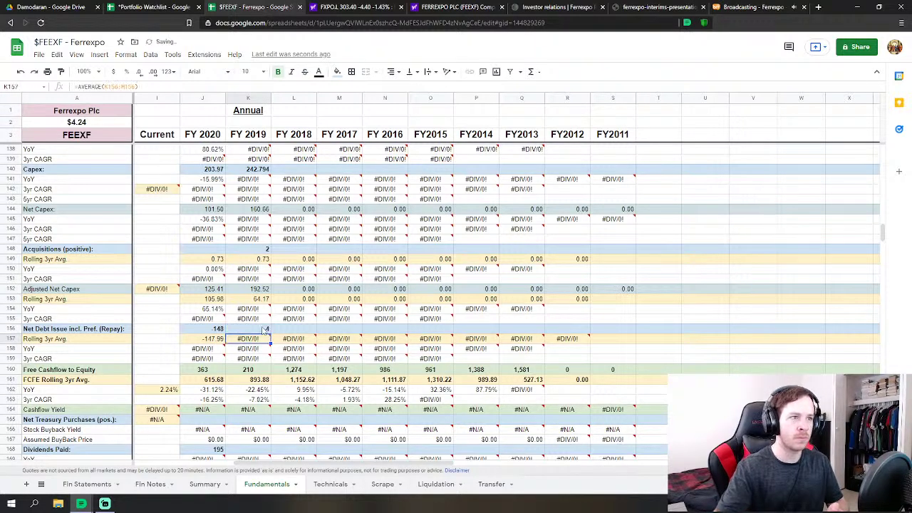
# Enter FY 2019 dividends paid of 155 and move down toward the Balance Sheets section
pyautogui.press('Down')
pyautogui.press('Down')
pyautogui.press('Down')
pyautogui.press('Down')
pyautogui.press('Down')
pyautogui.press('Down')
pyautogui.press('Down')
pyautogui.press('Down')
pyautogui.press('Down')
pyautogui.press('Down')
pyautogui.press('Down')
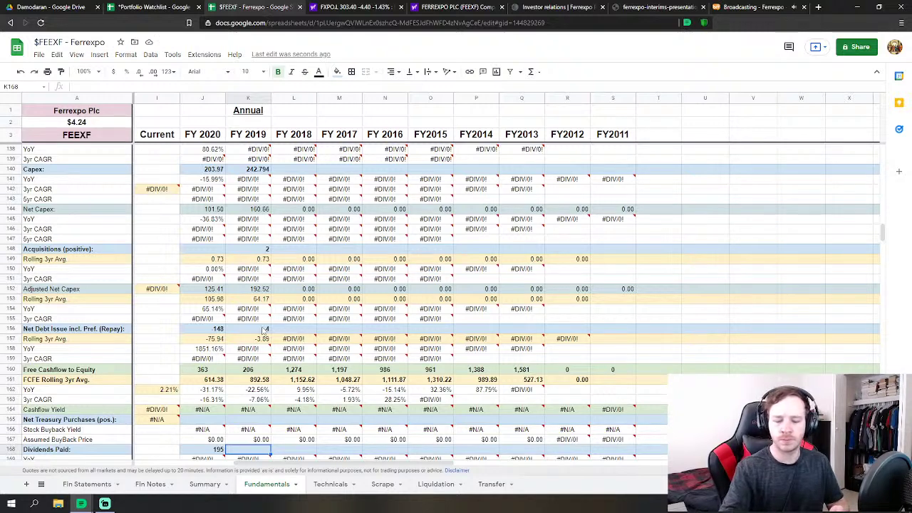
pyautogui.write('154')
pyautogui.press('BackSpace')
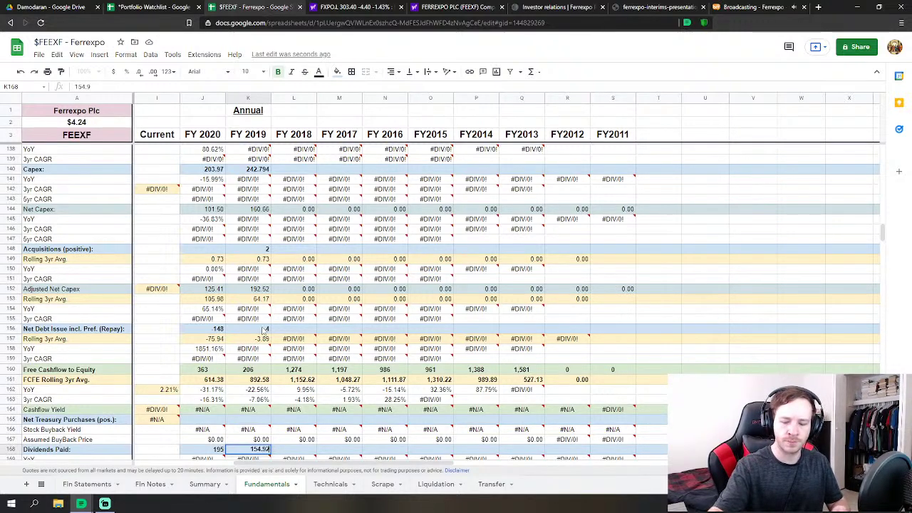
pyautogui.write('5')
pyautogui.press('Return')
pyautogui.press('Down')
pyautogui.press('Down')
pyautogui.press('Down')
pyautogui.press('Down')
pyautogui.press('Down')
pyautogui.press('Down')
pyautogui.press('Down')
pyautogui.press('Down')
pyautogui.press('Down')
pyautogui.press('Down')
pyautogui.press('Down')
pyautogui.press('Down')
pyautogui.press('Down')
pyautogui.press('Down')
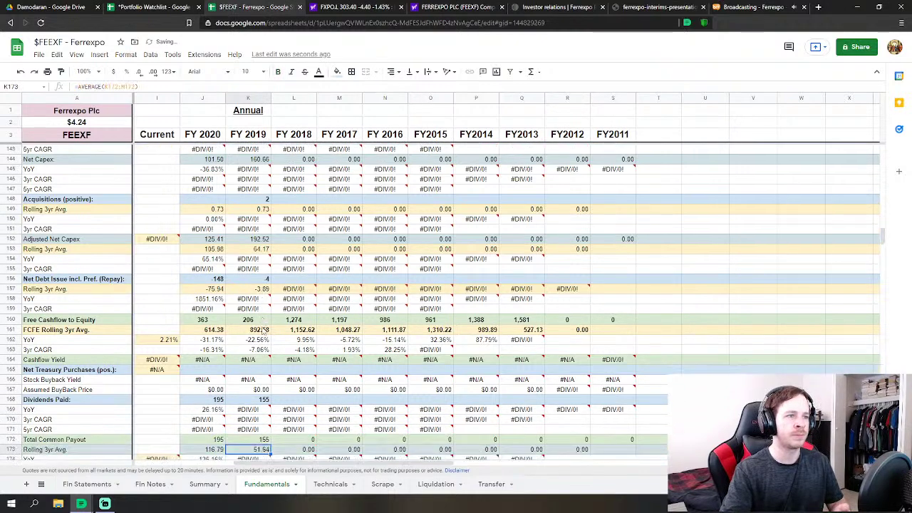
pyautogui.press('Down')
pyautogui.press('Down')
pyautogui.press('Down')
pyautogui.press('Down')
pyautogui.press('Down')
pyautogui.press('Down')
pyautogui.press('Down')
pyautogui.press('Down')
pyautogui.press('Down')
pyautogui.press('Down')
pyautogui.press('Down')
pyautogui.press('Down')
pyautogui.press('Down')
pyautogui.press('Down')
pyautogui.press('Down')
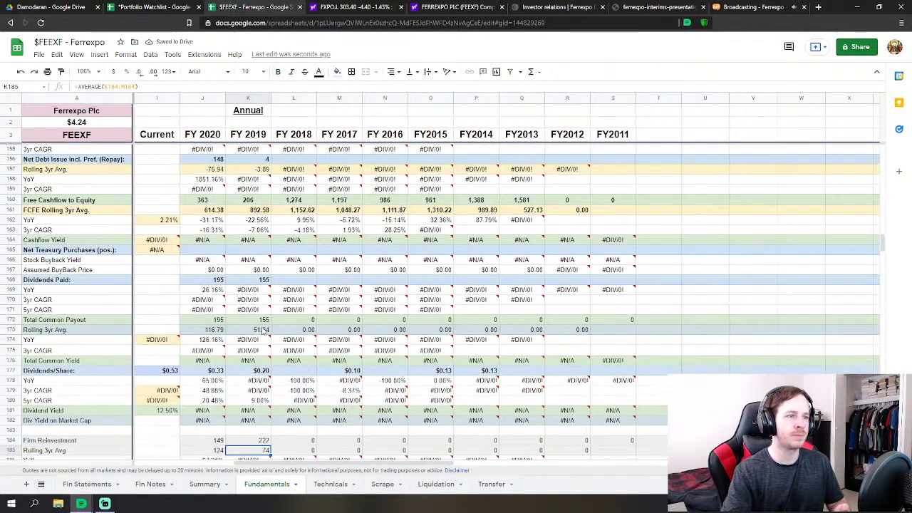
pyautogui.press('Down')
pyautogui.press('Down')
pyautogui.press('Down')
pyautogui.press('Down')
pyautogui.press('Down')
pyautogui.press('Down')
pyautogui.press('Down')
pyautogui.press('Down')
pyautogui.press('Down')
pyautogui.press('Down')
pyautogui.press('Down')
pyautogui.press('Down')
pyautogui.press('Down')
pyautogui.press('Down')
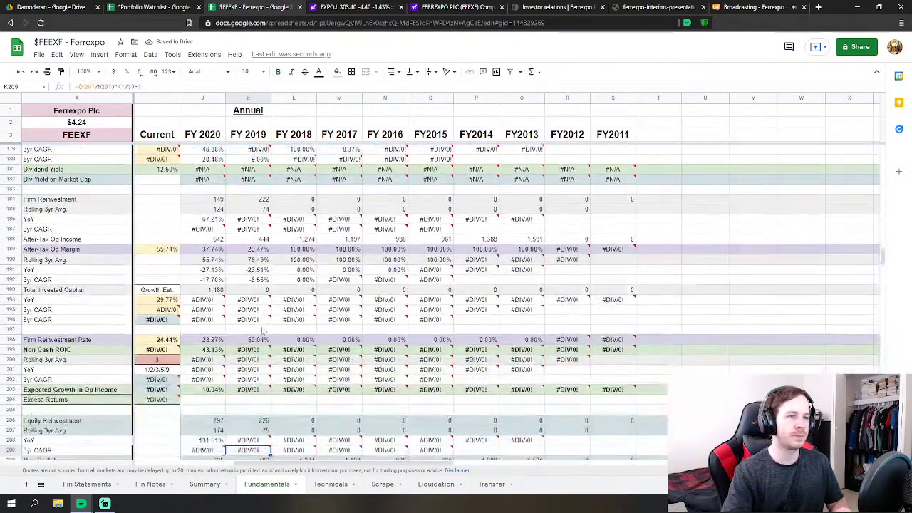
pyautogui.press('Down')
pyautogui.press('Down')
pyautogui.press('Down')
pyautogui.press('Down')
pyautogui.press('Down')
pyautogui.press('Down')
pyautogui.press('Down')
pyautogui.press('Down')
pyautogui.press('Down')
pyautogui.press('Down')
pyautogui.press('Down')
pyautogui.press('Down')
pyautogui.press('Down')
pyautogui.press('Down')
pyautogui.press('Down')
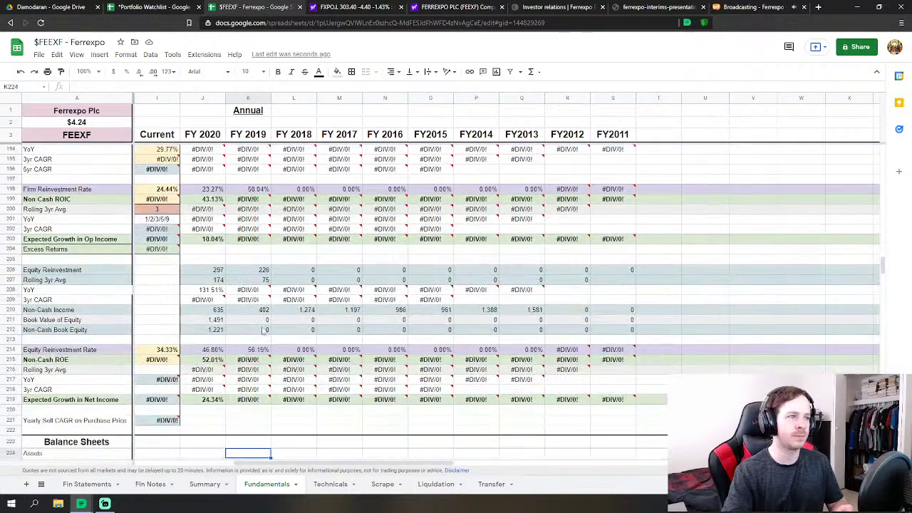
pyautogui.scroll(-6, 262, 331)
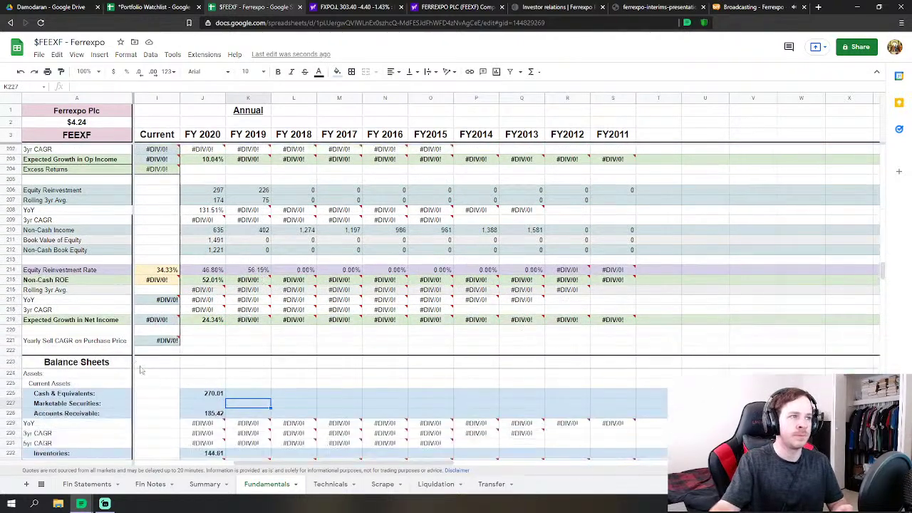
# Fill K226, K228 and K232 with cash 131.02, receivables 137.43 and inventories 199.71
pyautogui.click(241, 245)
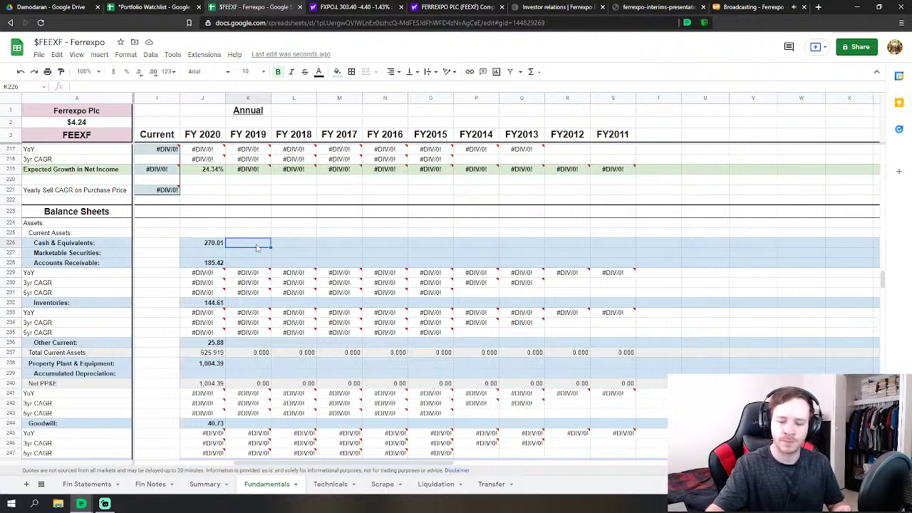
pyautogui.write('131')
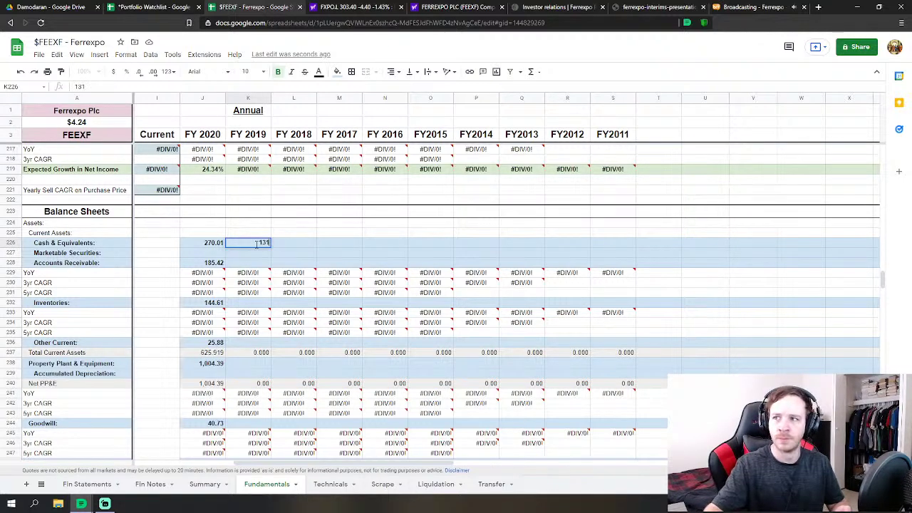
pyautogui.write('.02')
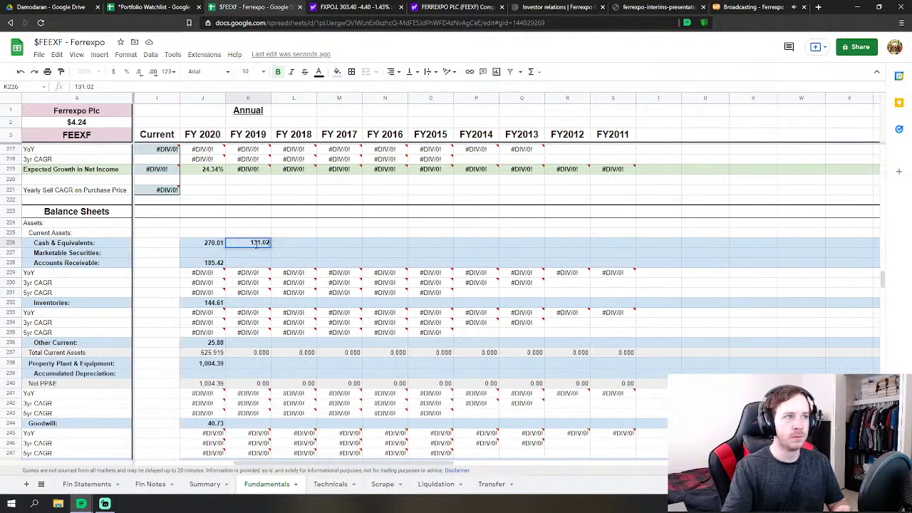
pyautogui.press('Return')
pyautogui.press('Down')
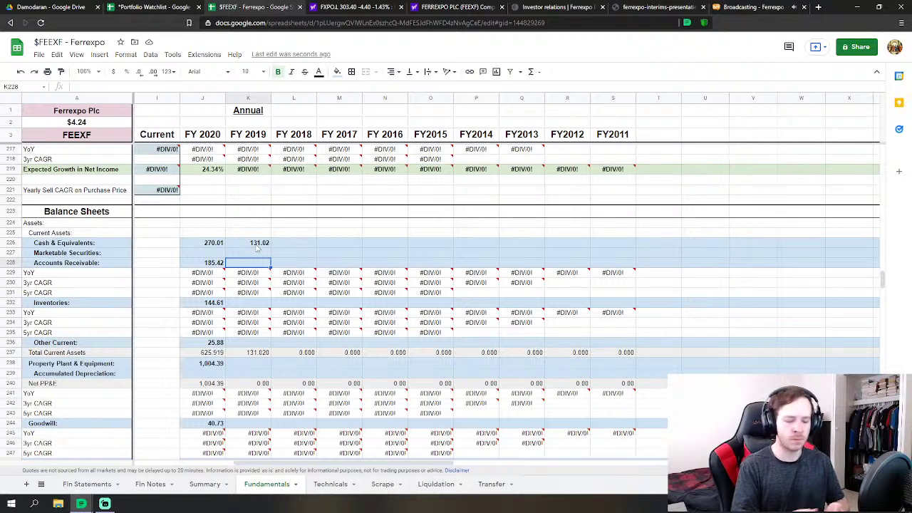
pyautogui.write('137')
pyautogui.write('.43')
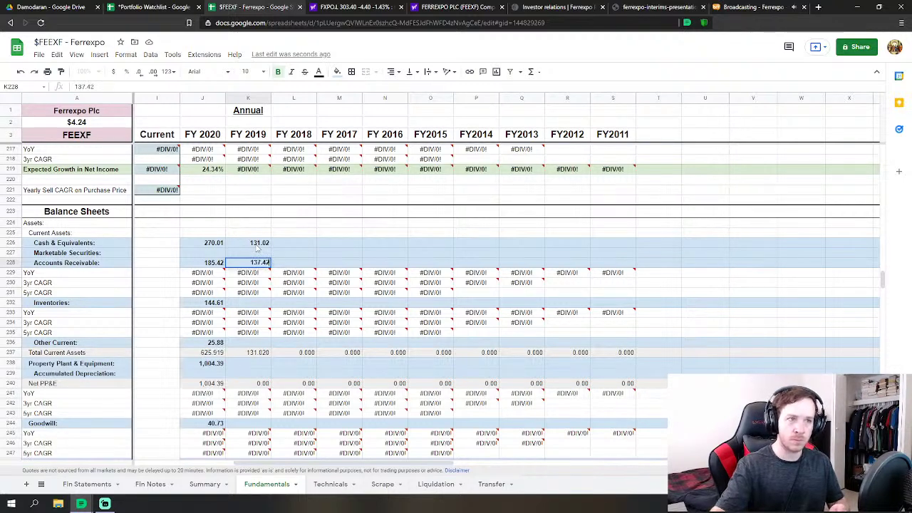
pyautogui.press('Return')
pyautogui.press('Down')
pyautogui.press('Down')
pyautogui.press('Down')
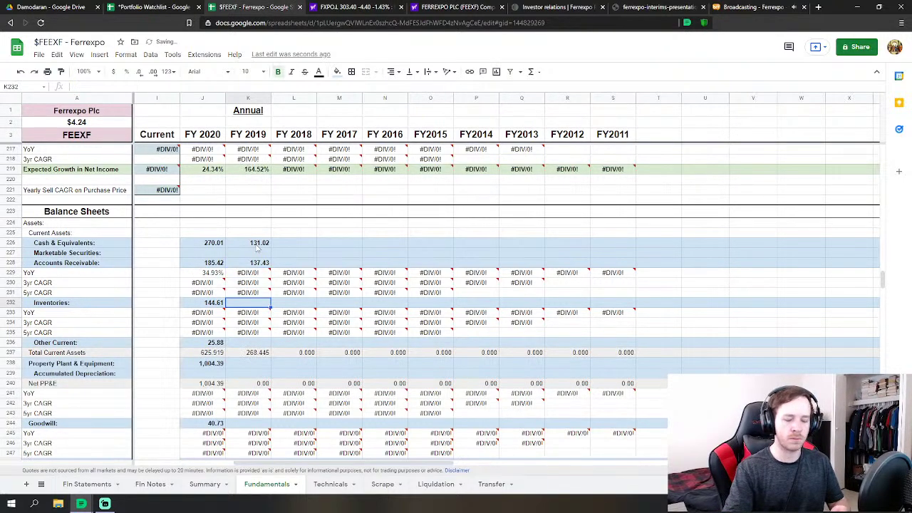
pyautogui.write('199.714')
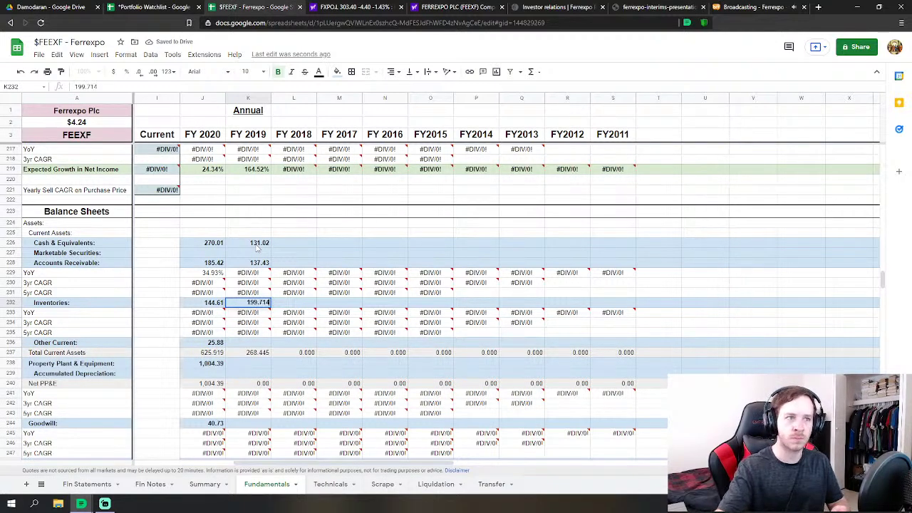
pyautogui.press('Return')
pyautogui.press('Down')
pyautogui.press('Down')
pyautogui.press('Down')
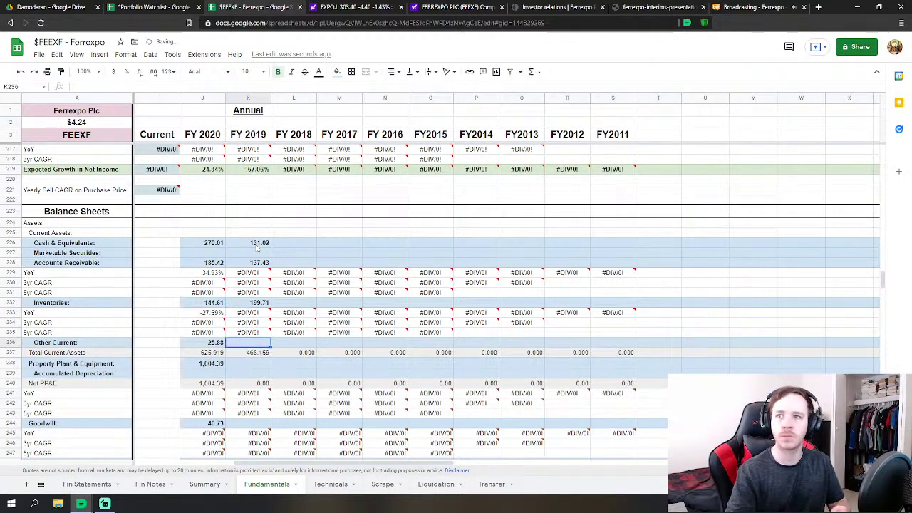
# Enter FY 2019 other current assets 42.693 and property, plant & equipment 1,044.43
pyautogui.write('42')
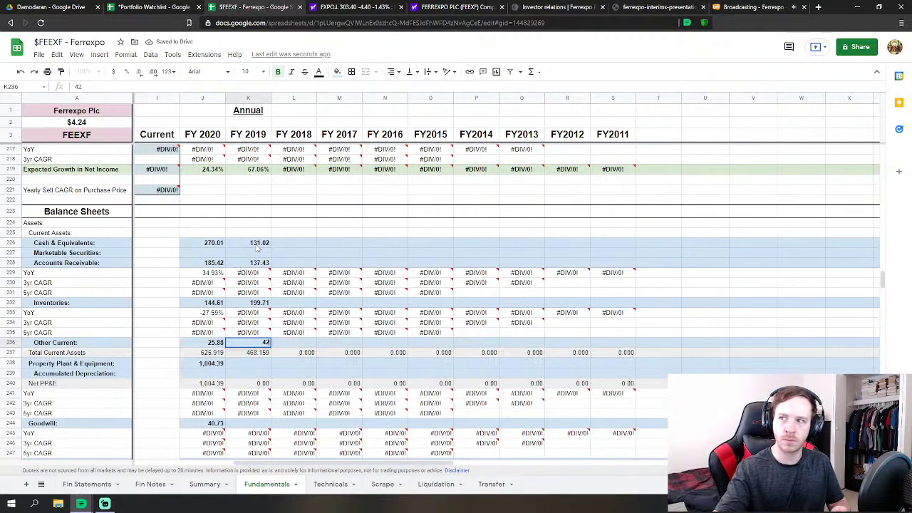
pyautogui.write('.69')
pyautogui.write('3')
pyautogui.press('Return')
pyautogui.press('Down')
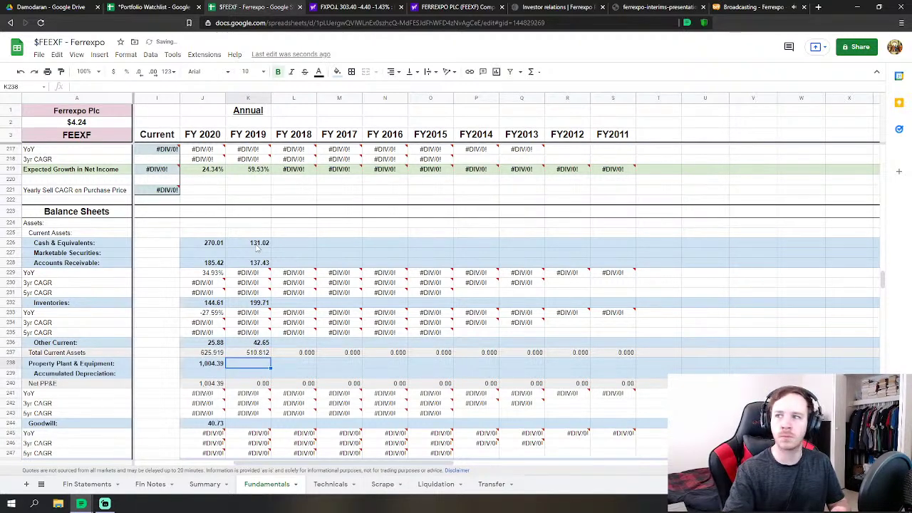
pyautogui.write('1,044')
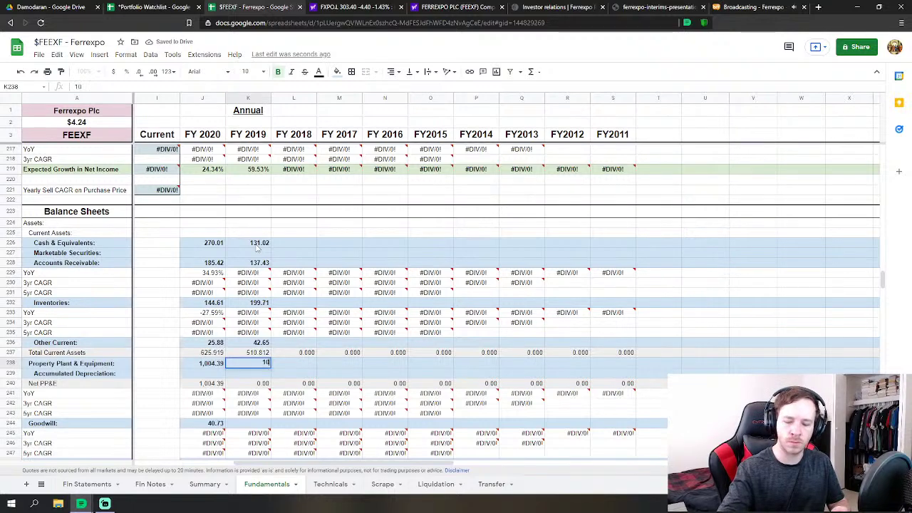
pyautogui.write('.43')
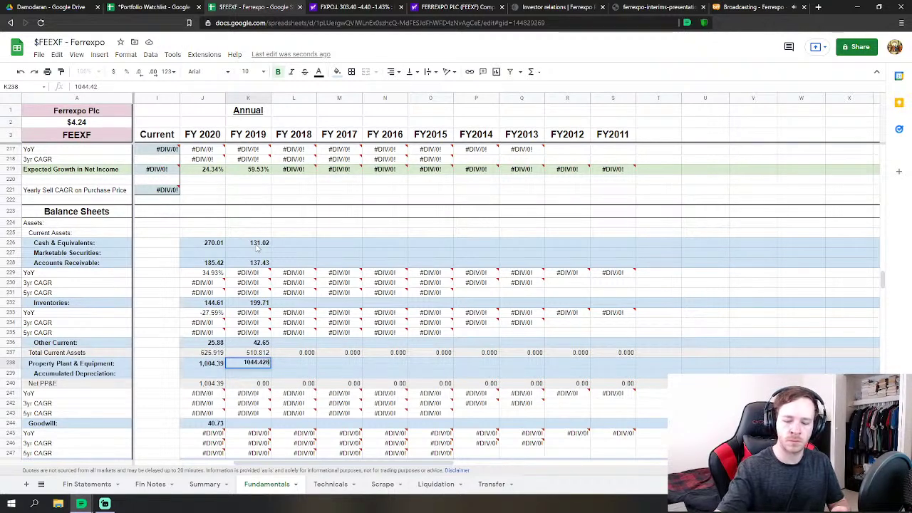
pyautogui.press('Return')
pyautogui.press('Down')
pyautogui.press('Down')
pyautogui.press('Down')
pyautogui.press('Down')
pyautogui.press('Down')
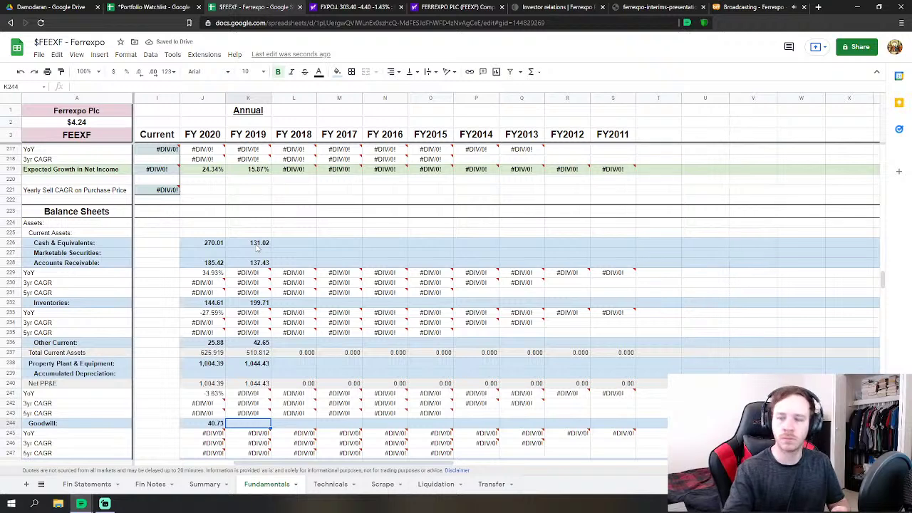
# Enter FY 2019 goodwill 47.552, intangible assets 10.98 and other assets 325.79
pyautogui.write('47.552')
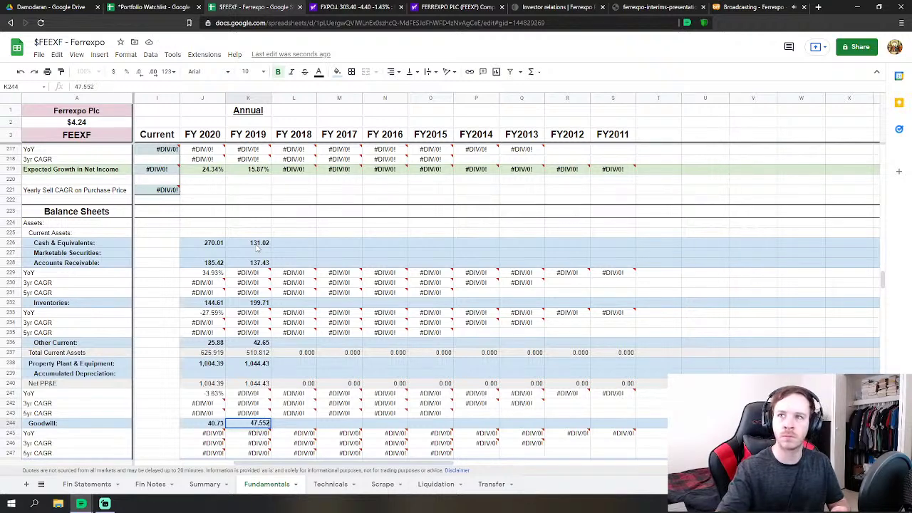
pyautogui.press('Down')
pyautogui.press('Down')
pyautogui.press('Down')
pyautogui.press('Down')
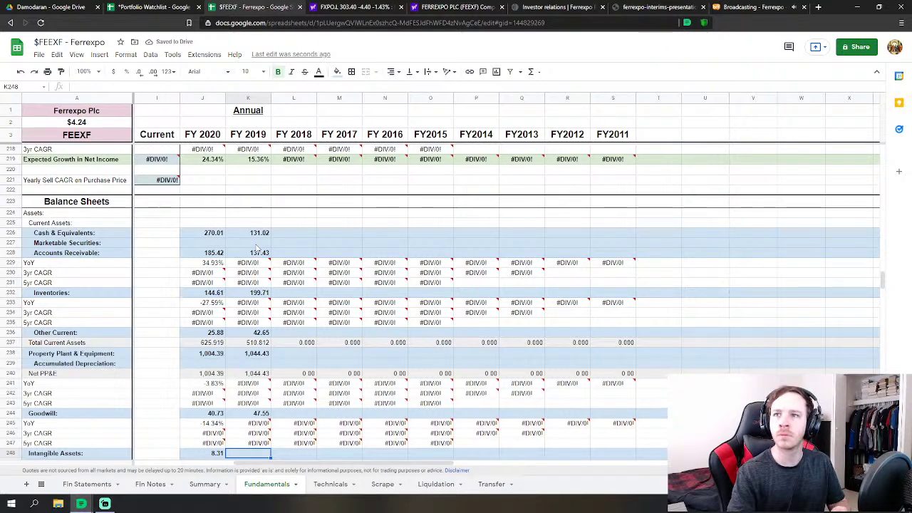
pyautogui.write('10')
pyautogui.write('.98')
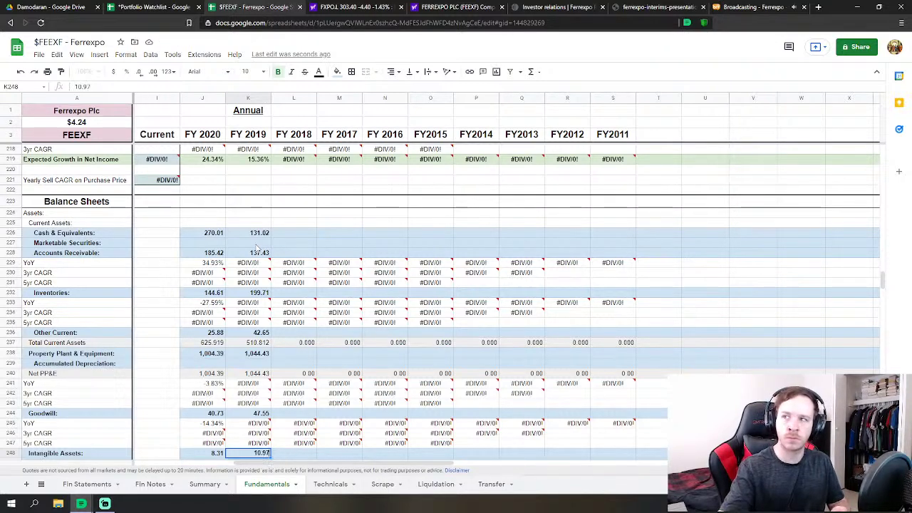
pyautogui.press('Down')
pyautogui.press('Down')
pyautogui.press('Down')
pyautogui.press('Down')
pyautogui.press('Down')
pyautogui.press('Down')
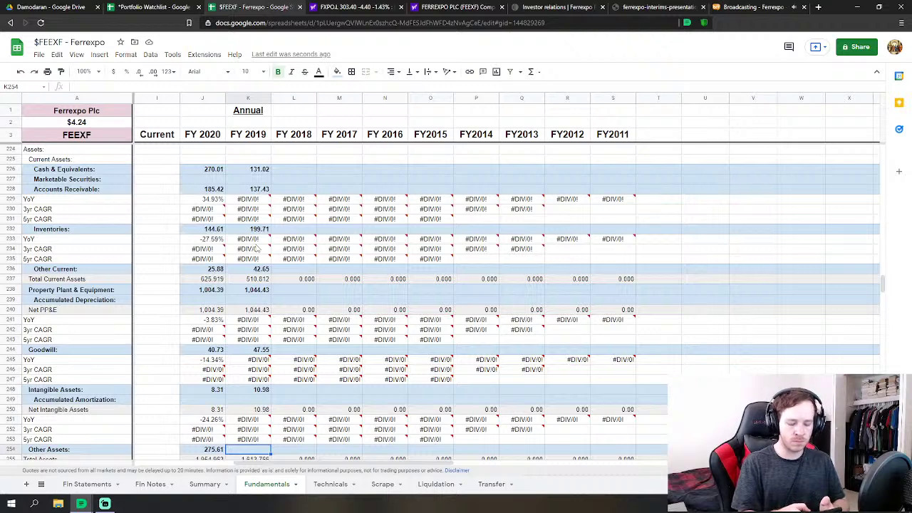
pyautogui.write('325')
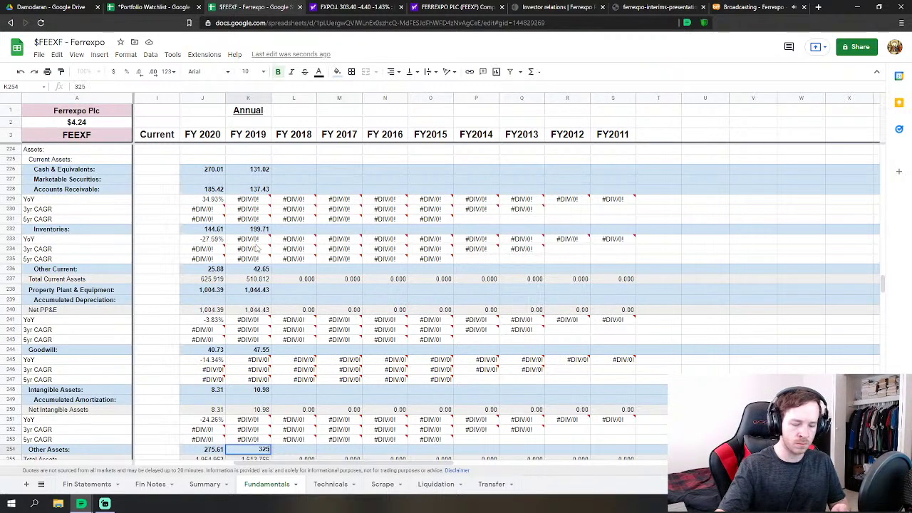
pyautogui.write('.79')
pyautogui.press('Return')
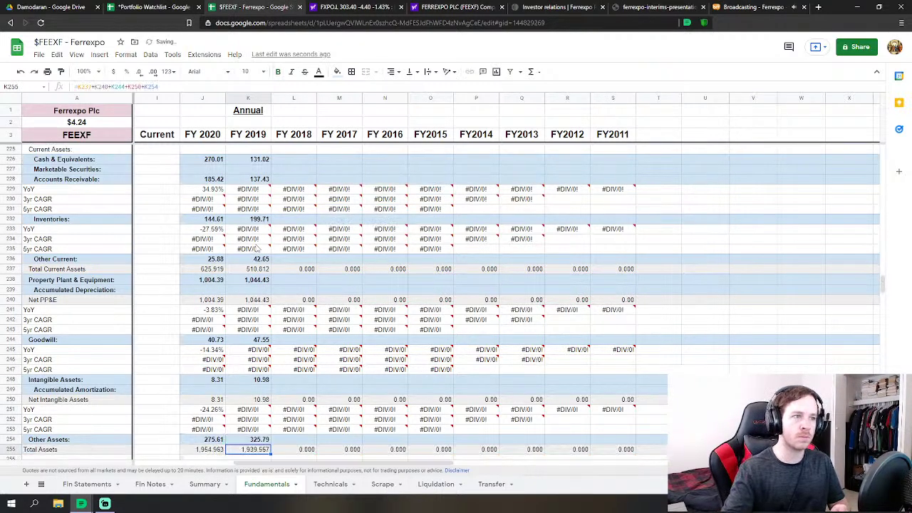
pyautogui.press('Down')
pyautogui.press('Down')
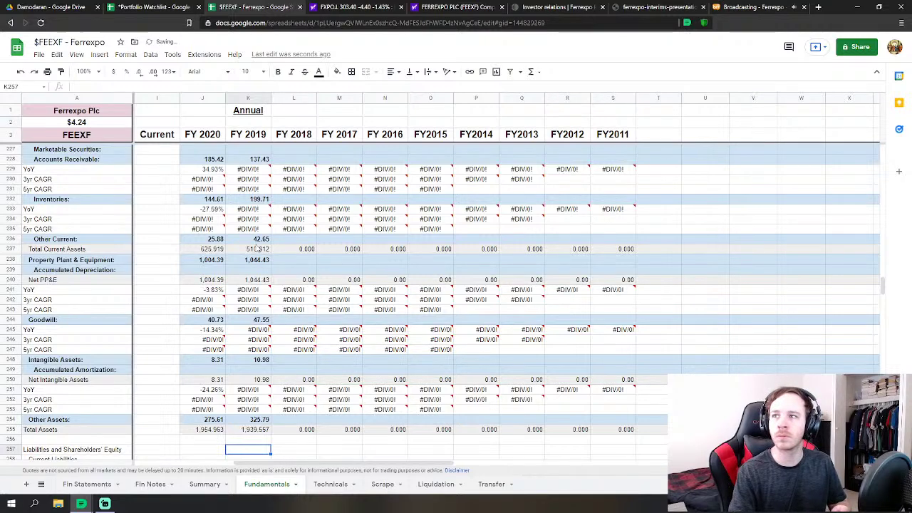
# Move to the FY 2019 Current Debt cell K259 and scroll the liabilities into view
pyautogui.press('Down')
pyautogui.press('Down')
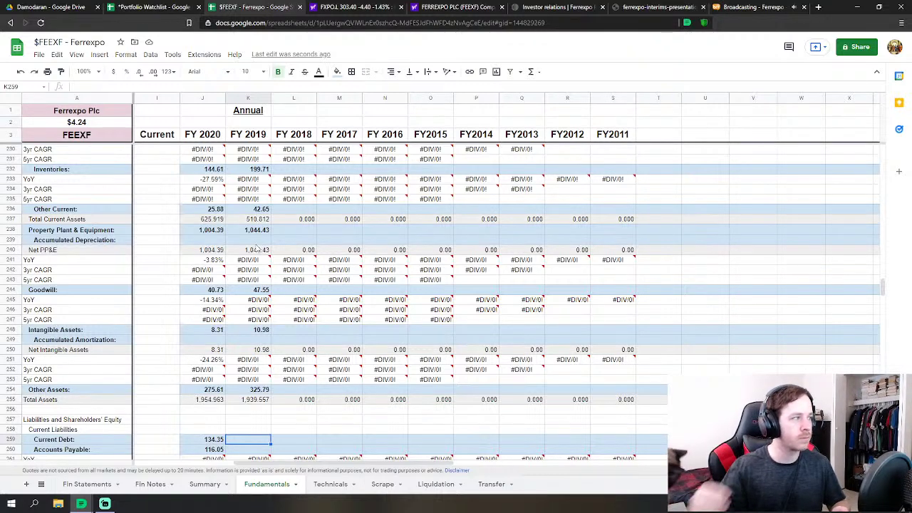
pyautogui.moveTo(248, 283)
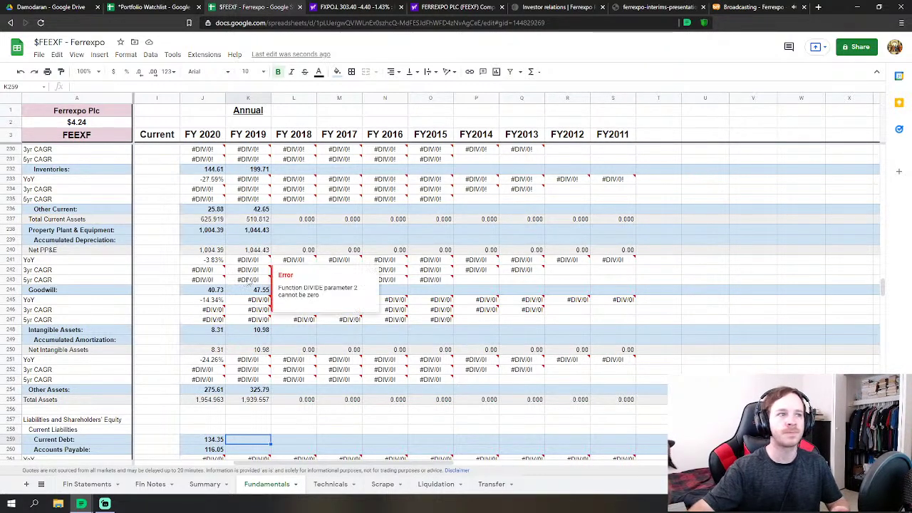
pyautogui.scroll(-3, 248, 283)
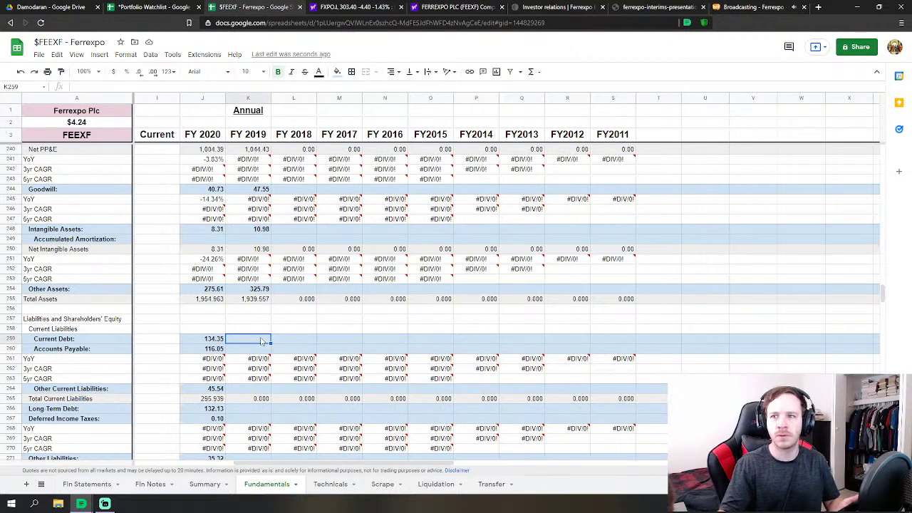
# Enter FY 2019 current debt 138.367, accounts payable 98.51 and other current liabilities 39.26
pyautogui.write('138')
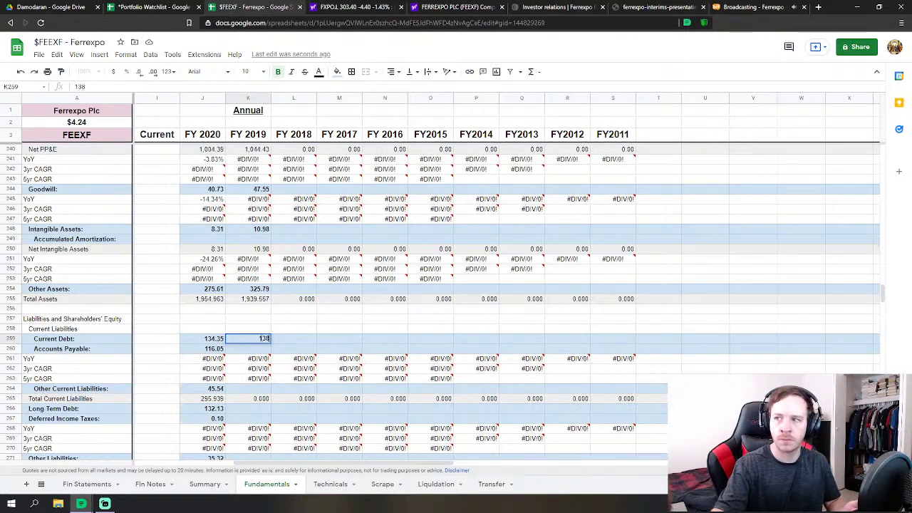
pyautogui.write('.36')
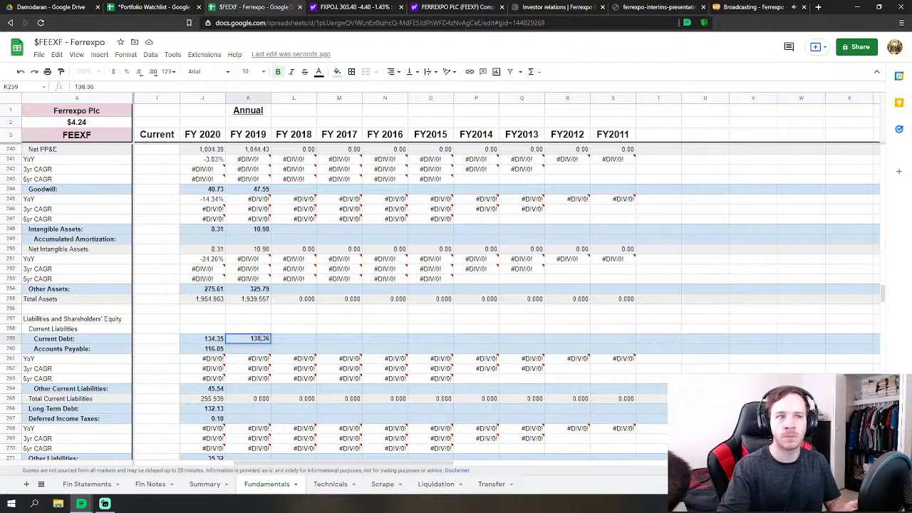
pyautogui.write('7')
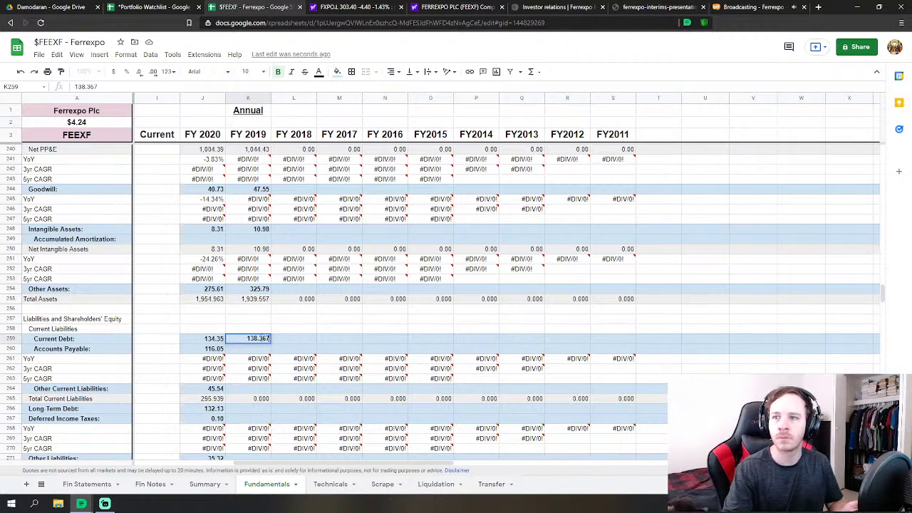
pyautogui.press('Return')
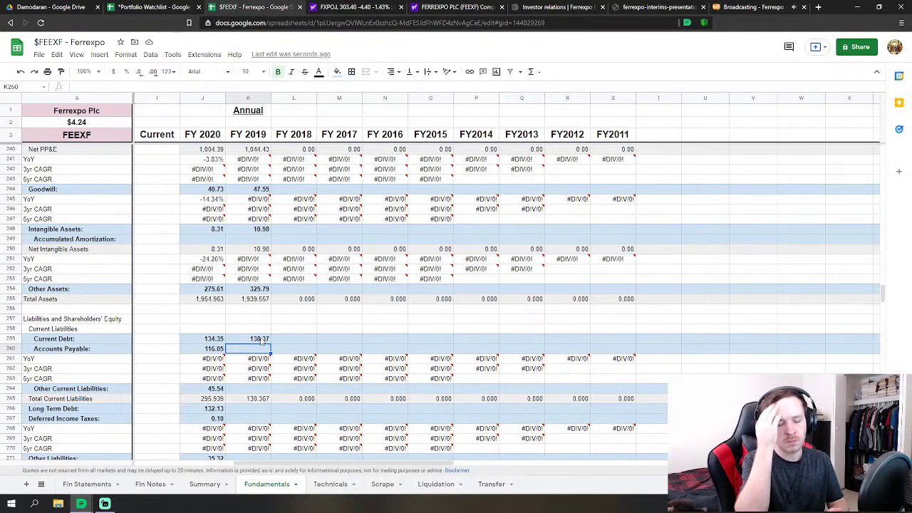
pyautogui.write('9')
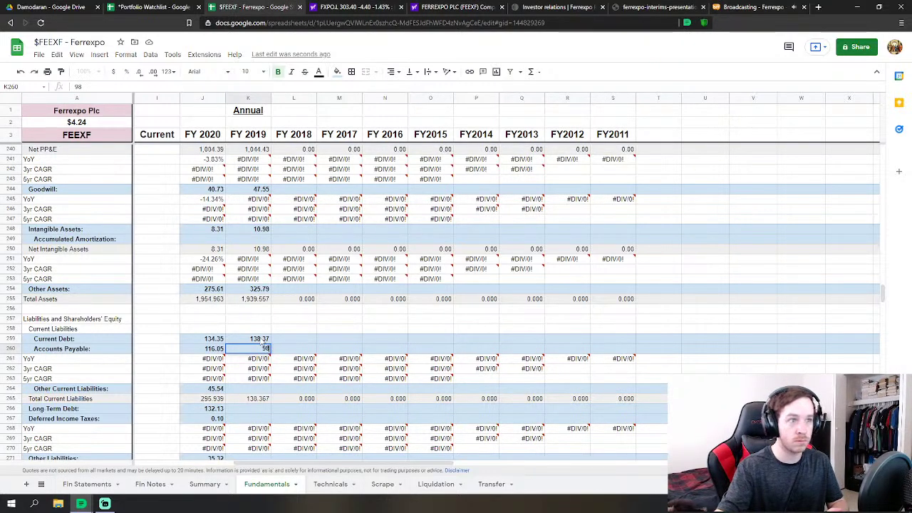
pyautogui.write('8')
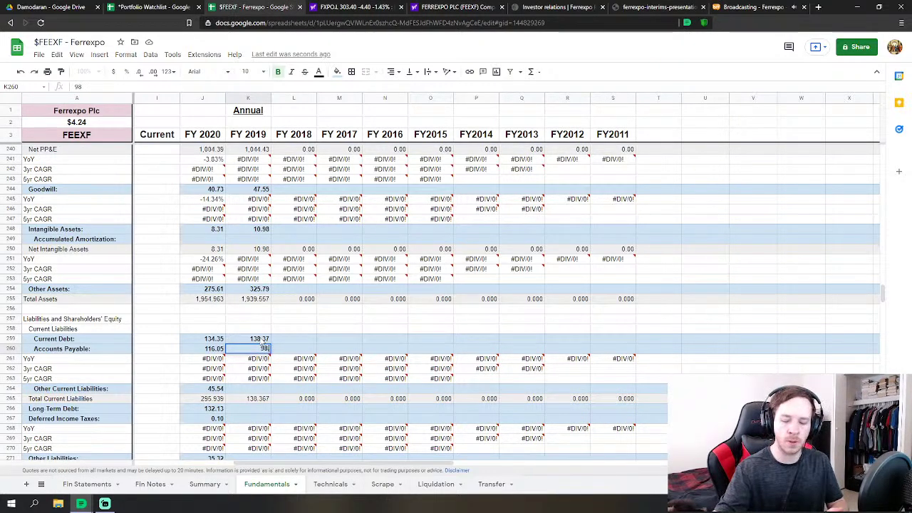
pyautogui.write('.51')
pyautogui.press('Return')
pyautogui.press('Down')
pyautogui.press('Down')
pyautogui.press('Down')
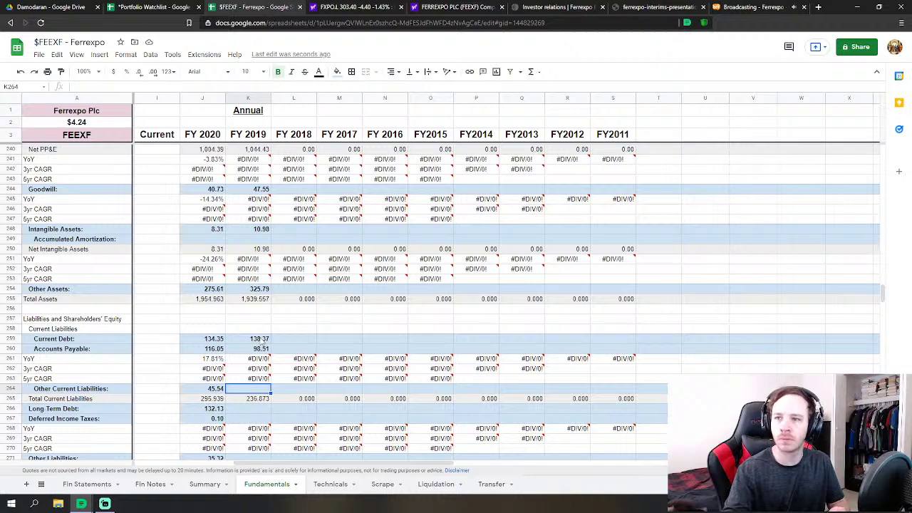
pyautogui.write('3')
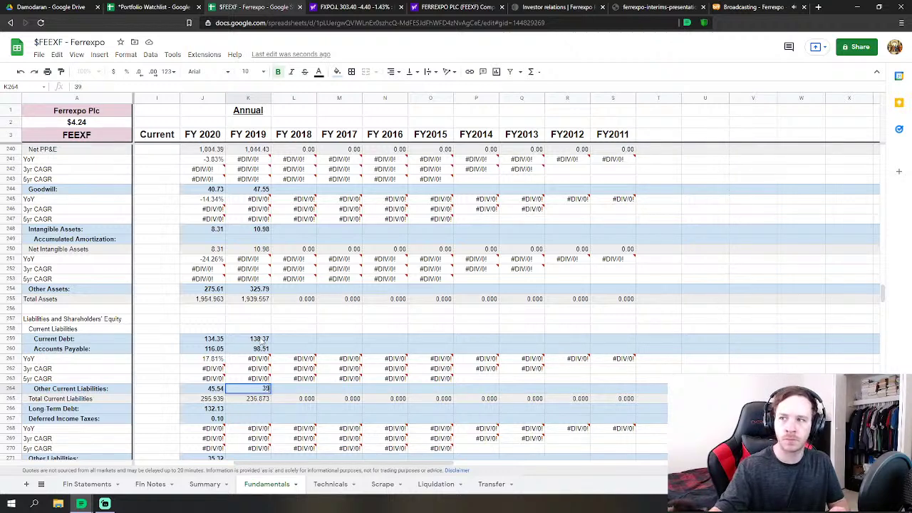
pyautogui.write('9')
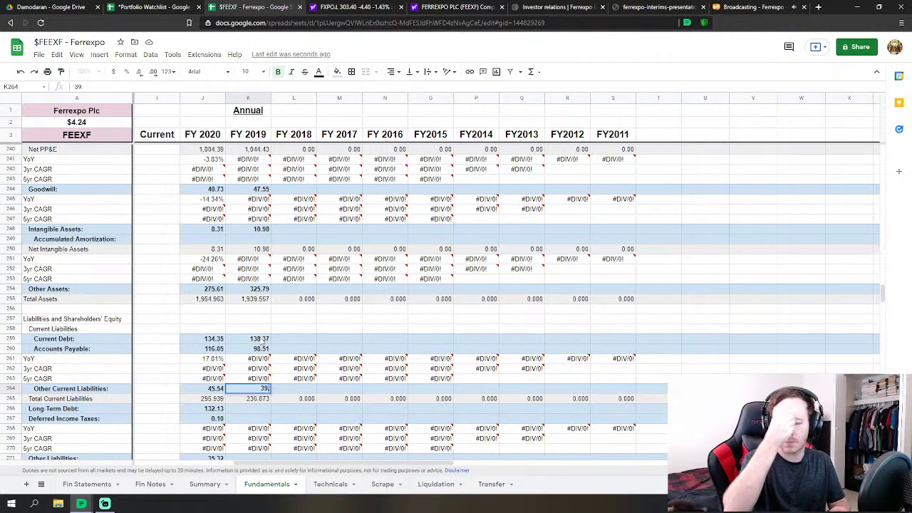
pyautogui.write('.2')
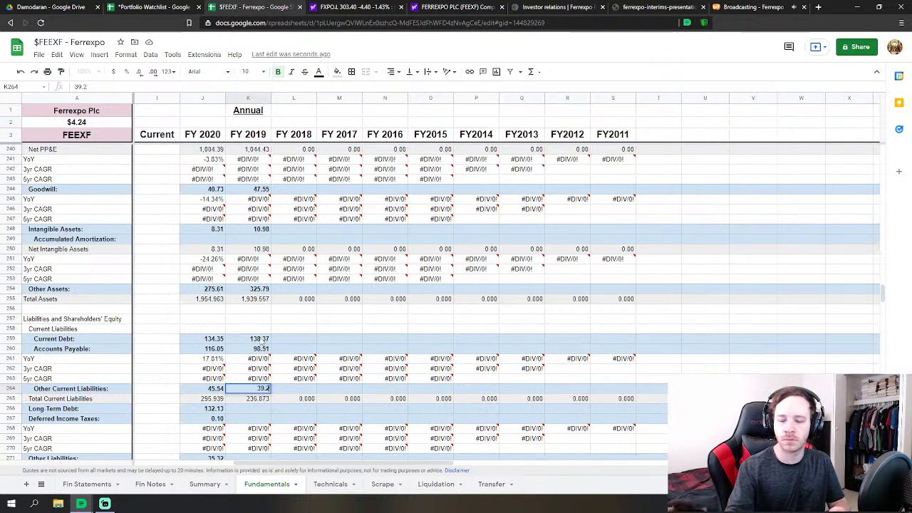
pyautogui.write('6')
pyautogui.press('Return')
pyautogui.press('Down')
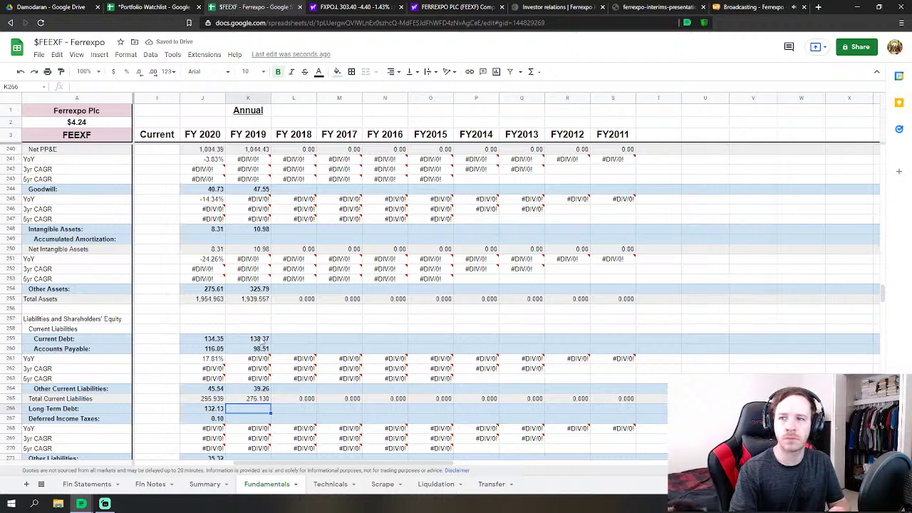
# Enter FY 2019 long-term debt 274.01, deferred income taxes 0.14 and other liabilities 36.64
pyautogui.write('274')
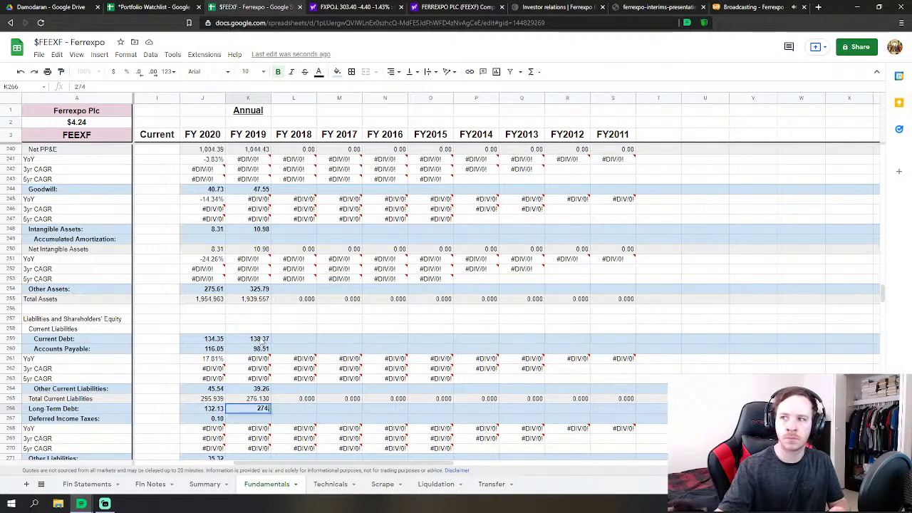
pyautogui.write('.011')
pyautogui.press('Return')
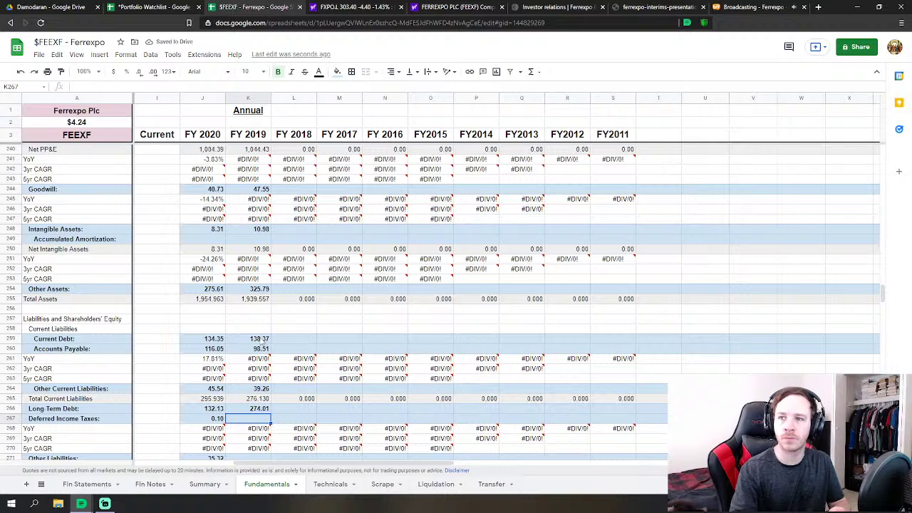
pyautogui.press('Return')
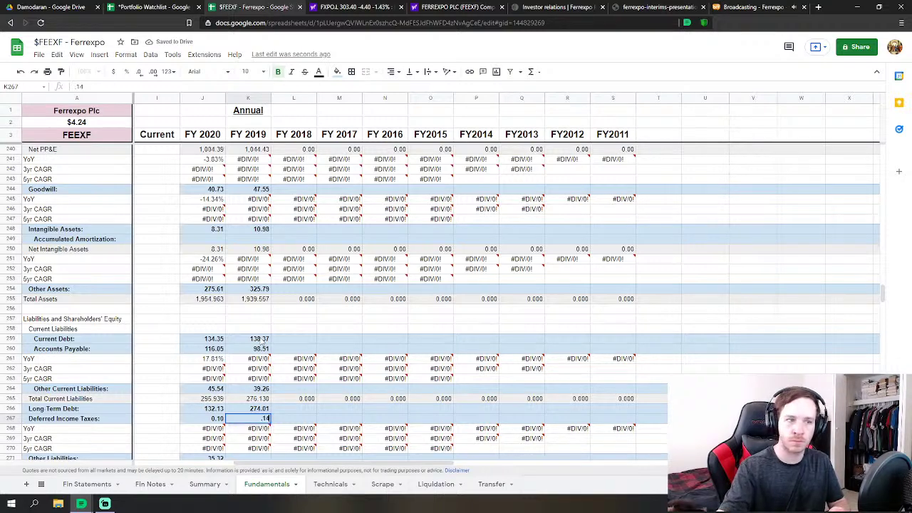
pyautogui.write('.14')
pyautogui.press('Return')
pyautogui.press('Down')
pyautogui.press('Down')
pyautogui.press('Down')
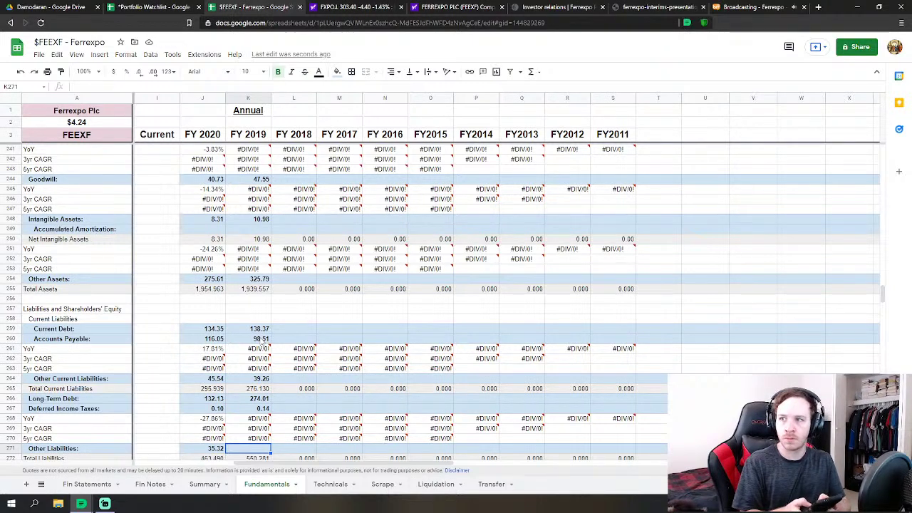
pyautogui.write('3')
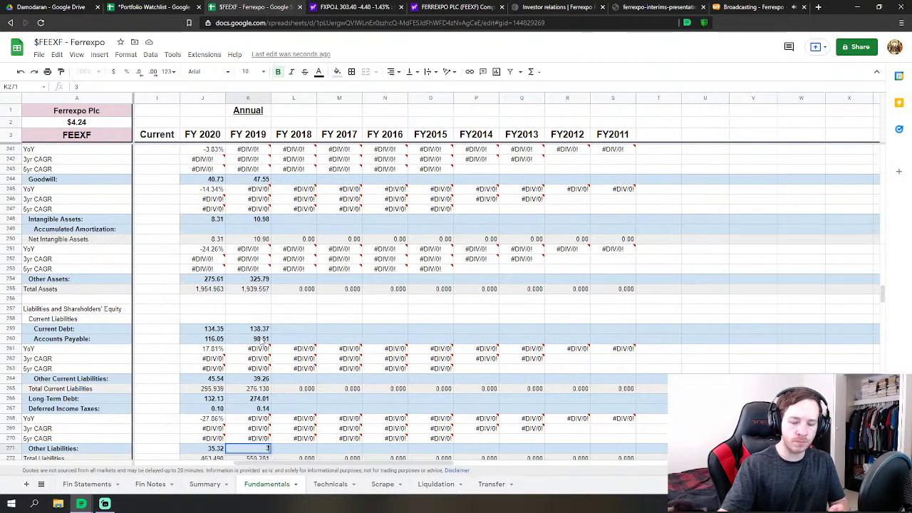
pyautogui.write('6.644')
pyautogui.press('Return')
pyautogui.press('Down')
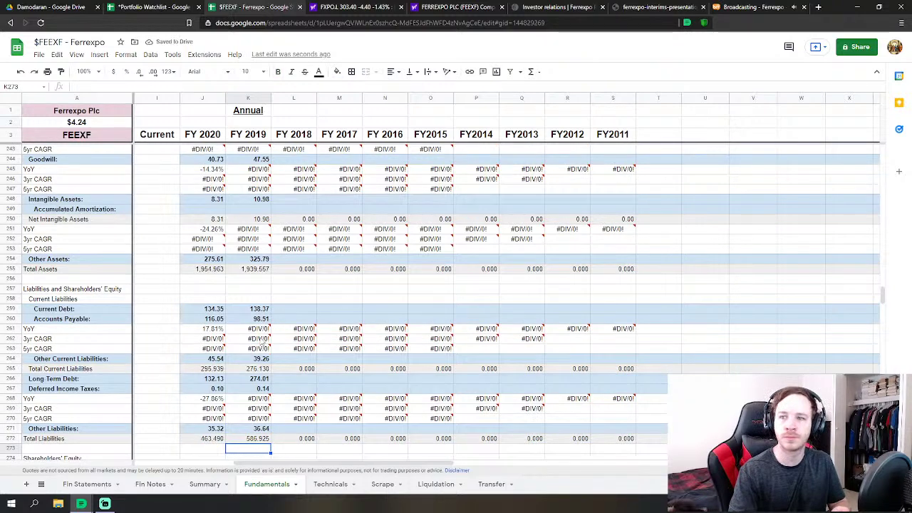
pyautogui.press('Down')
pyautogui.press('Down')
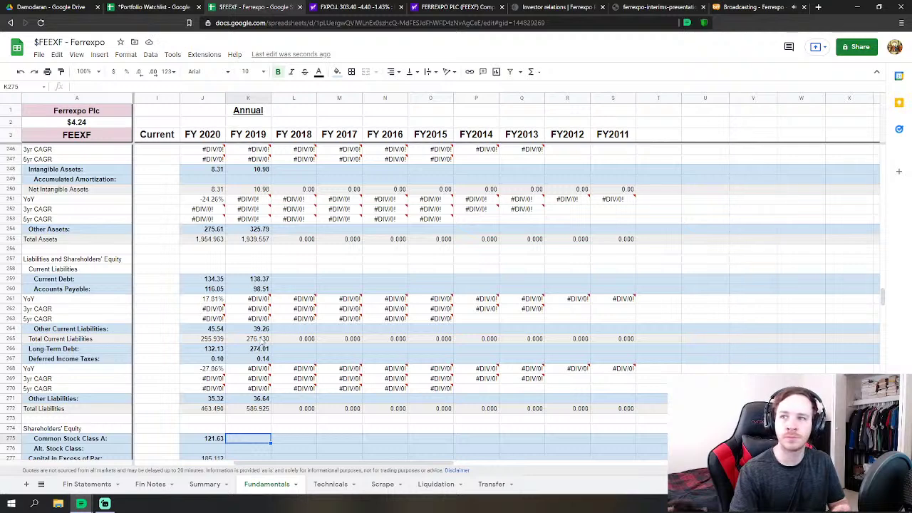
# Enter FY 2019 common stock 121.628, capital in excess of par 185.112 and retained earnings 2,810.62
pyautogui.write('121.')
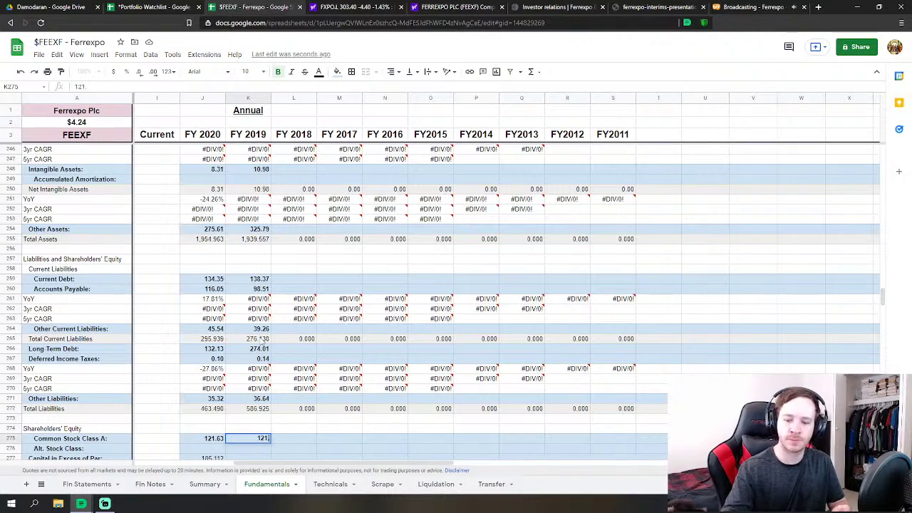
pyautogui.write('628')
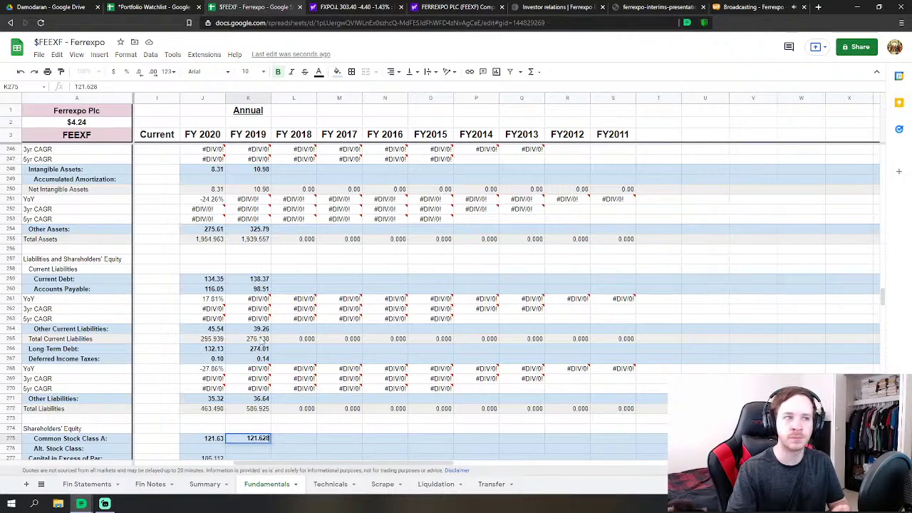
pyautogui.press('Return')
pyautogui.press('Return')
pyautogui.write('185')
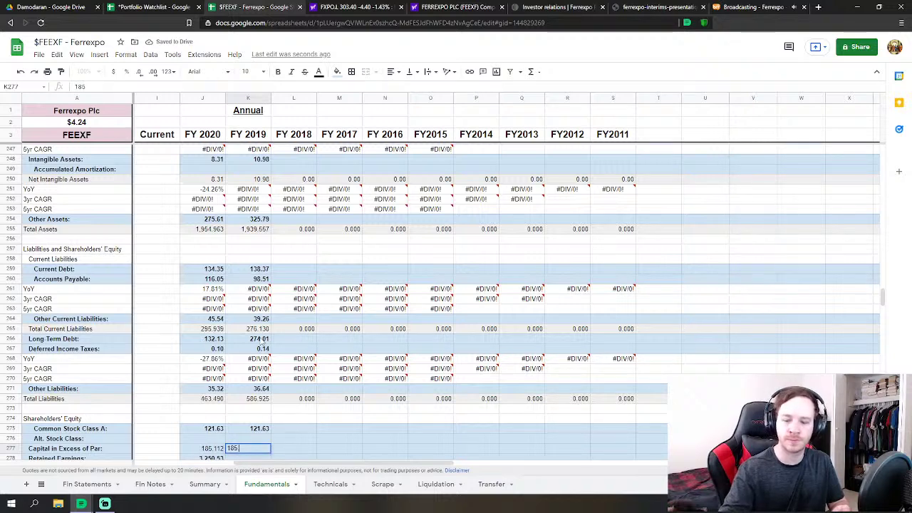
pyautogui.write('.112')
pyautogui.press('Return')
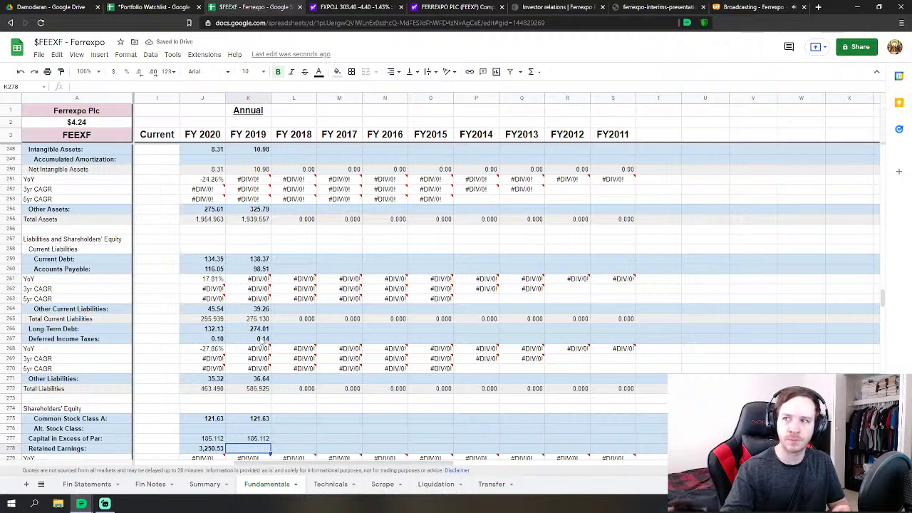
pyautogui.write('2810')
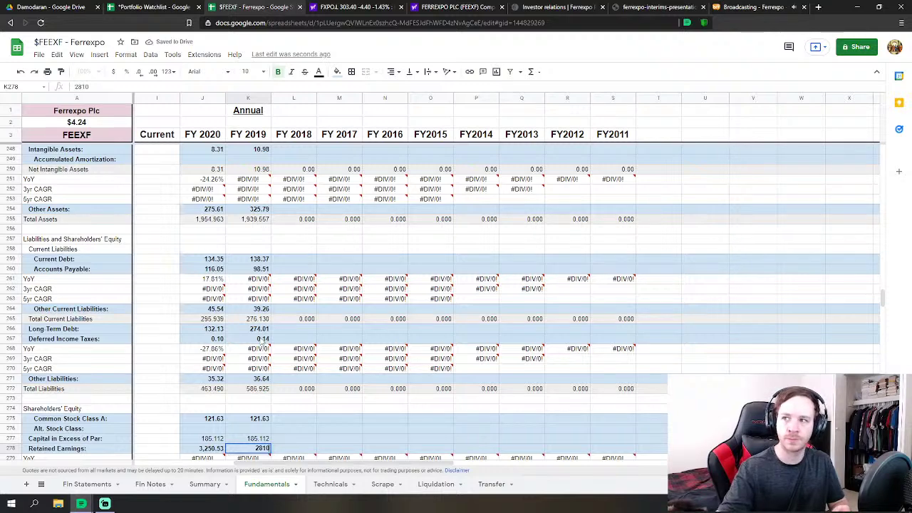
pyautogui.write('.66')
pyautogui.press('BackSpace')
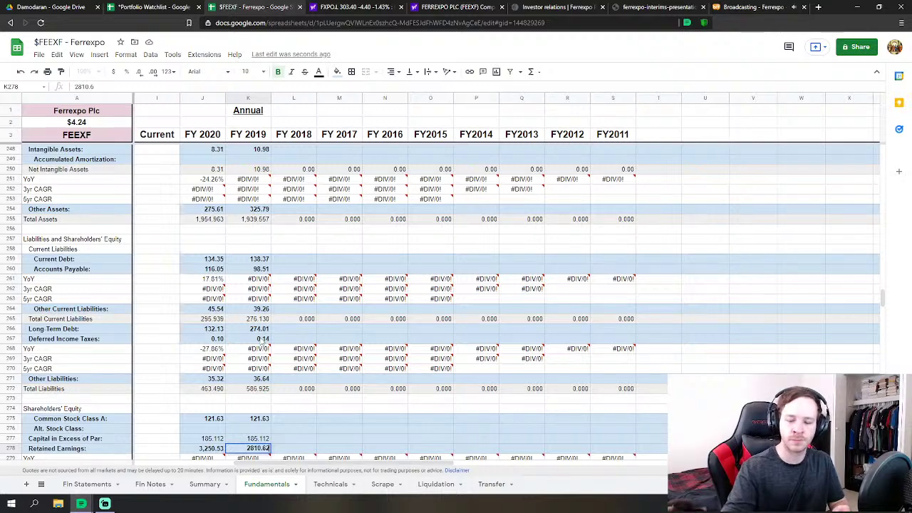
pyautogui.write('22')
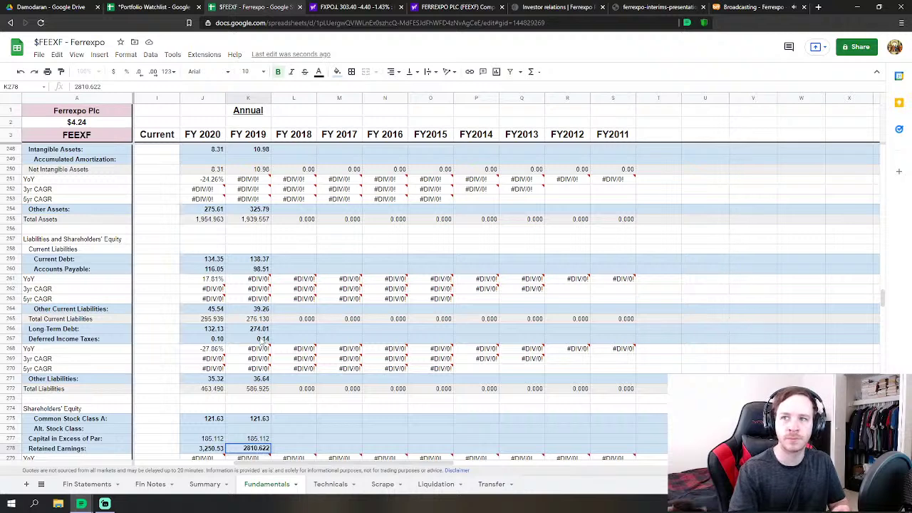
pyautogui.press('Return')
pyautogui.press('Down')
pyautogui.press('Down')
pyautogui.press('Down')
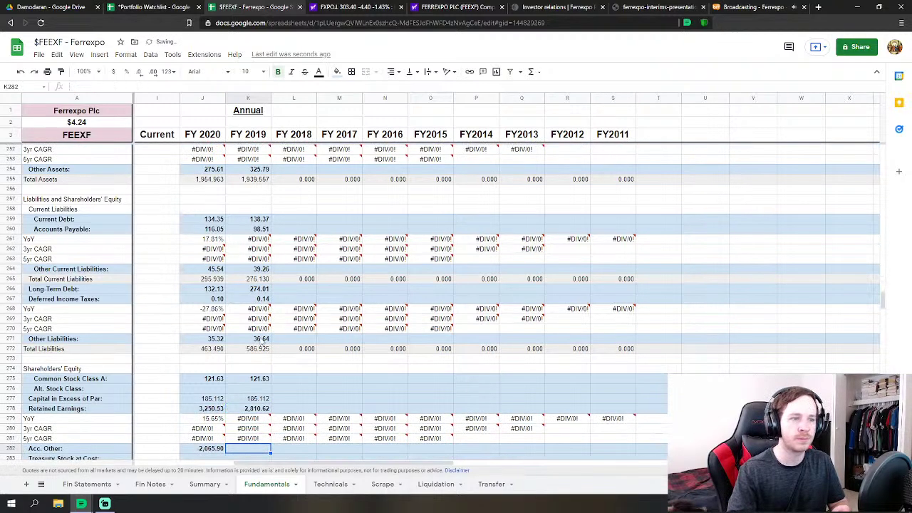
# Enter FY 2019 accumulated other equity -1764.8 and noncontrolling interests 0.08
pyautogui.write('-17')
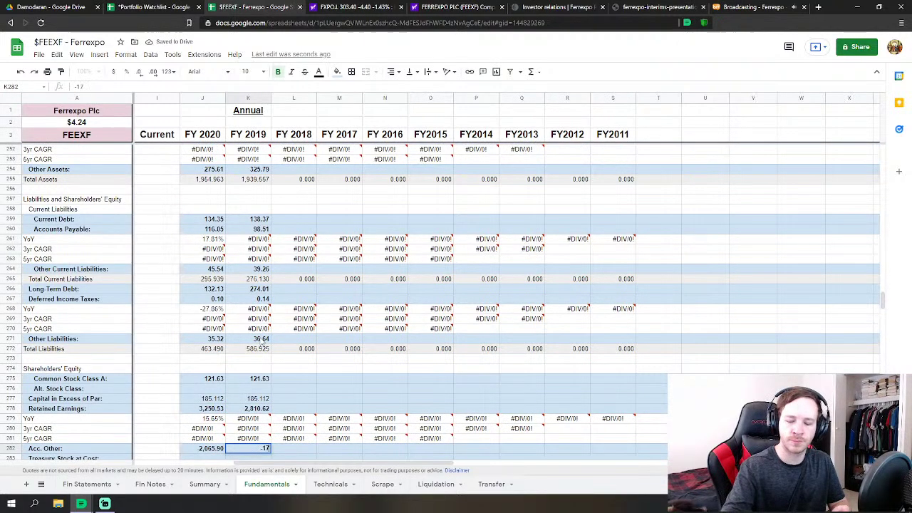
pyautogui.write('64.800')
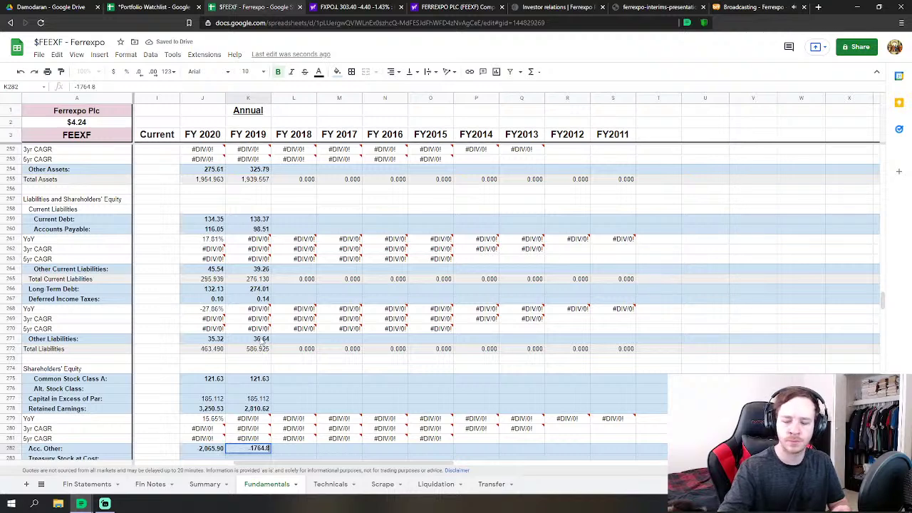
pyautogui.press('Return')
pyautogui.press('Down')
pyautogui.press('Down')
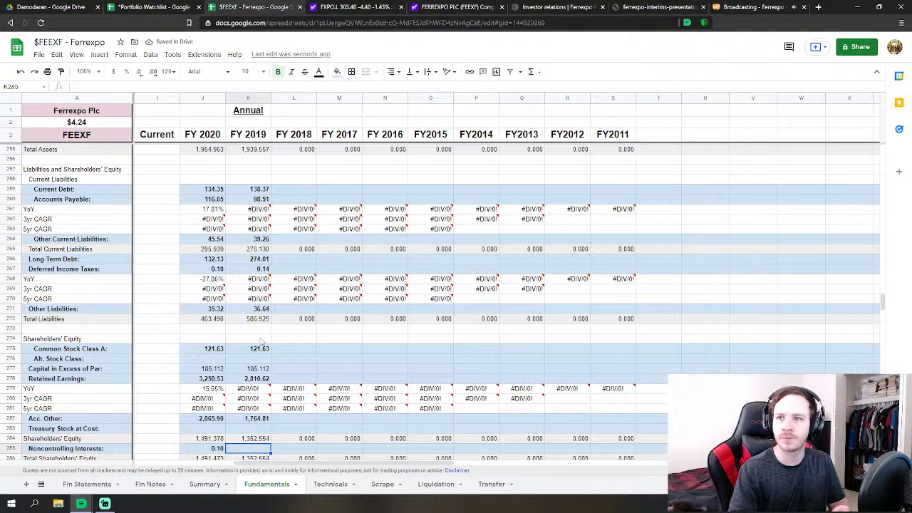
pyautogui.press('Return')
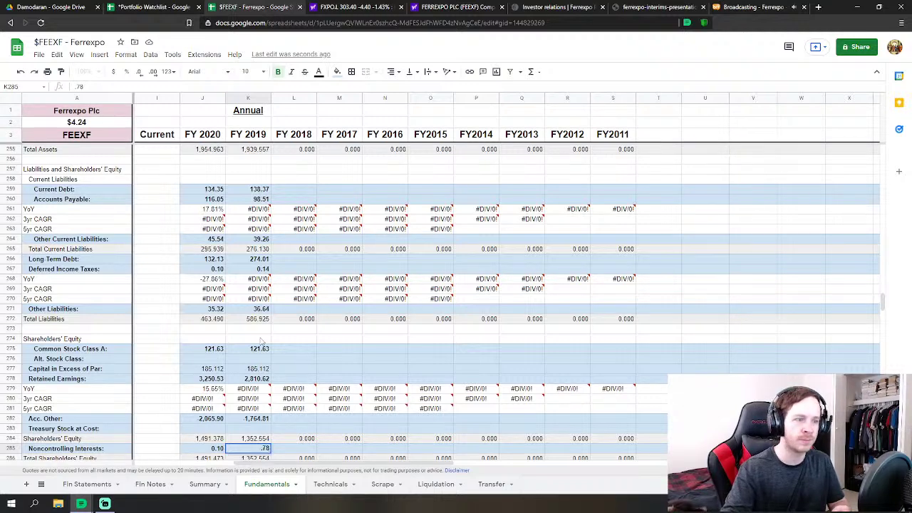
pyautogui.write('.08')
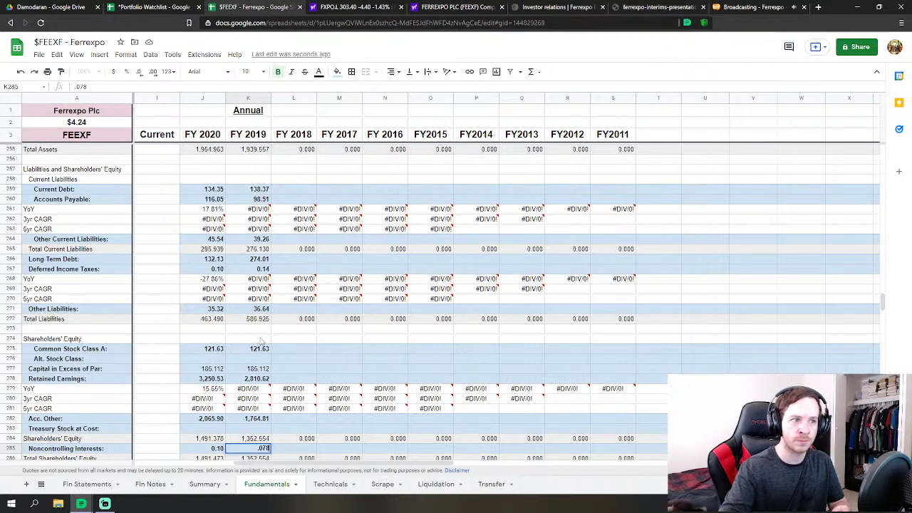
pyautogui.press('Return')
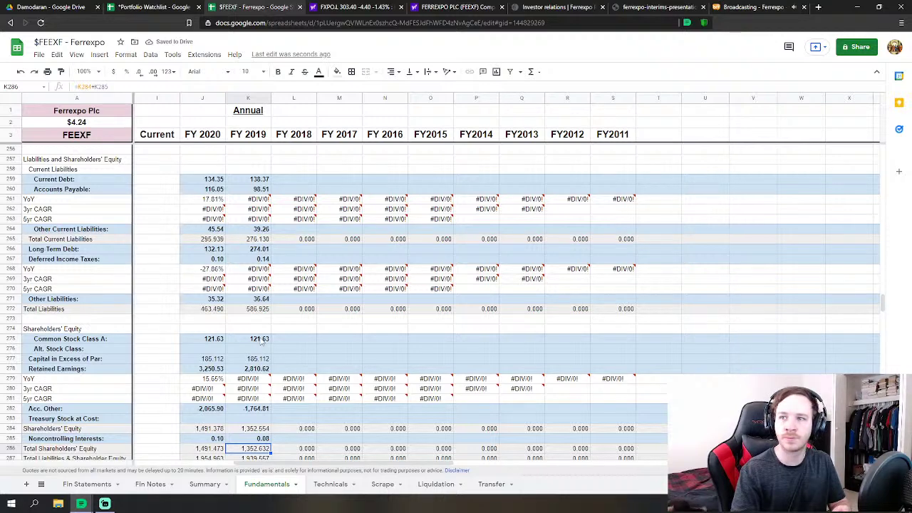
pyautogui.press('Down')
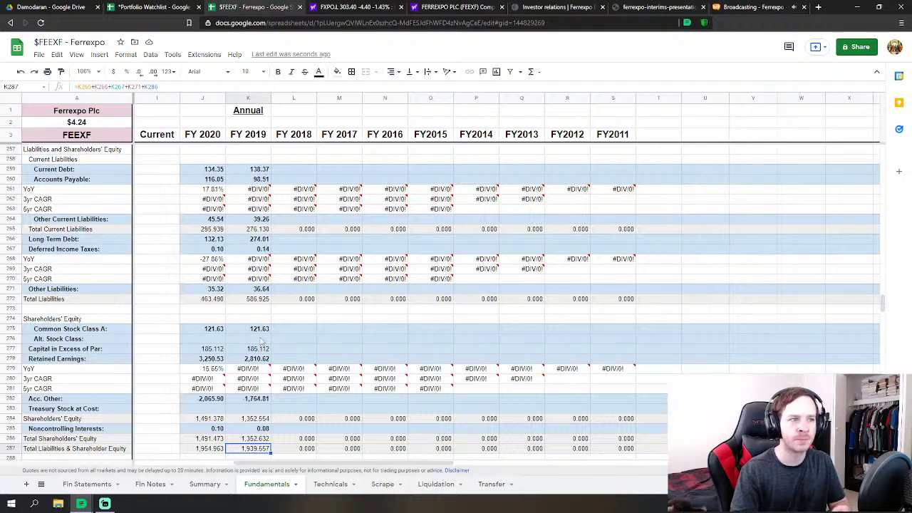
# Return to the Income Statements section and select the FY 2018 SG&A cell L46
pyautogui.scroll(5, 327, 341)
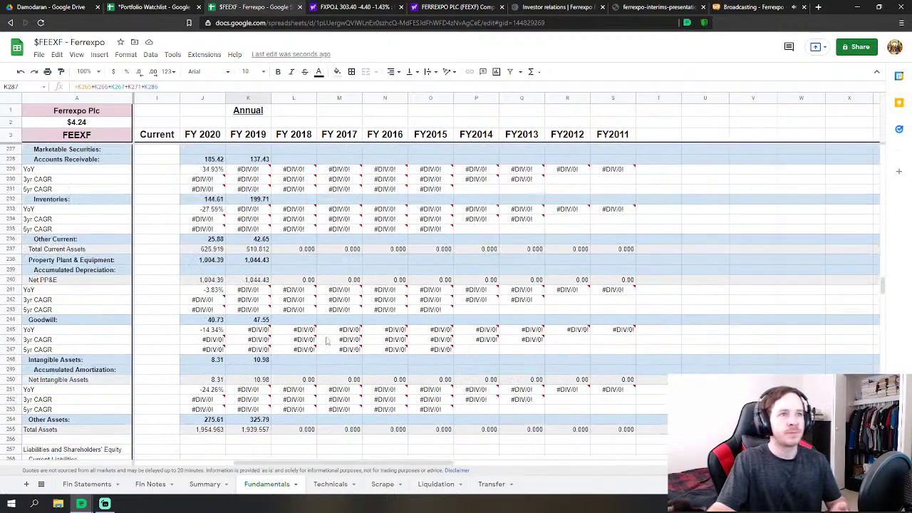
pyautogui.scroll(12, 327, 341)
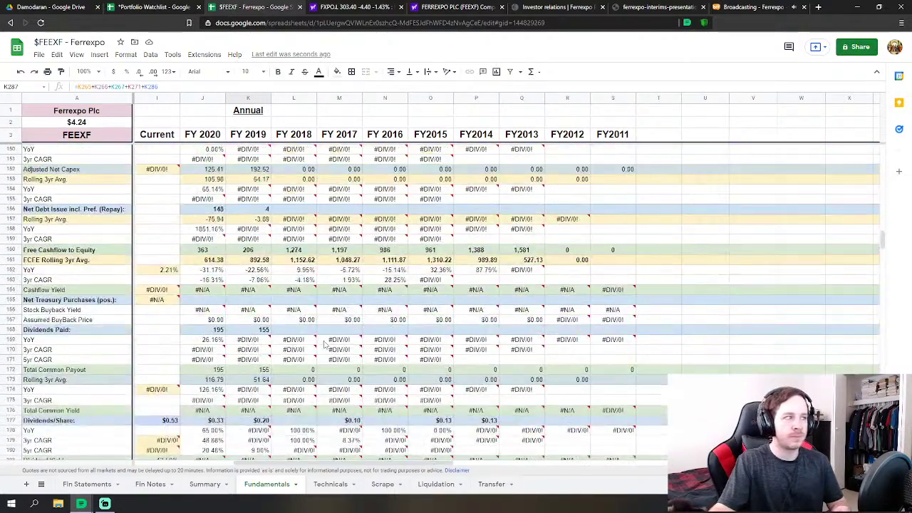
pyautogui.scroll(10, 326, 341)
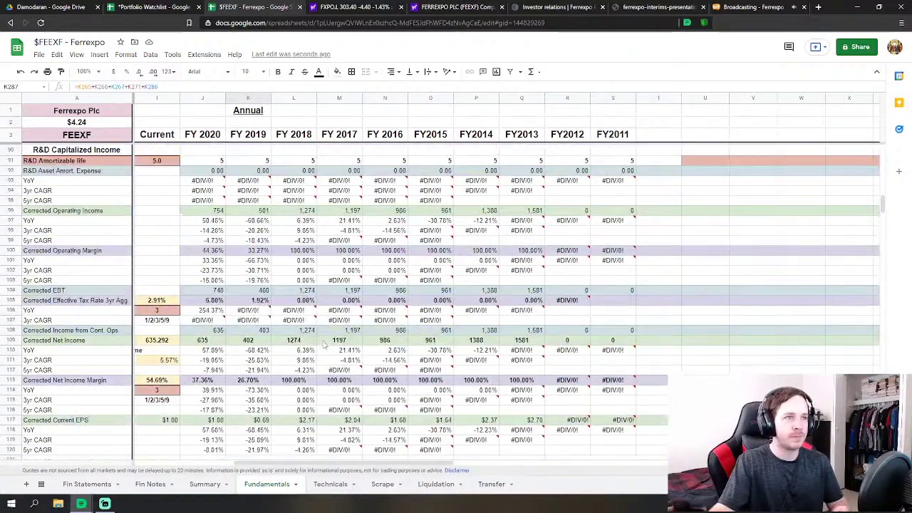
pyautogui.scroll(10, 324, 345)
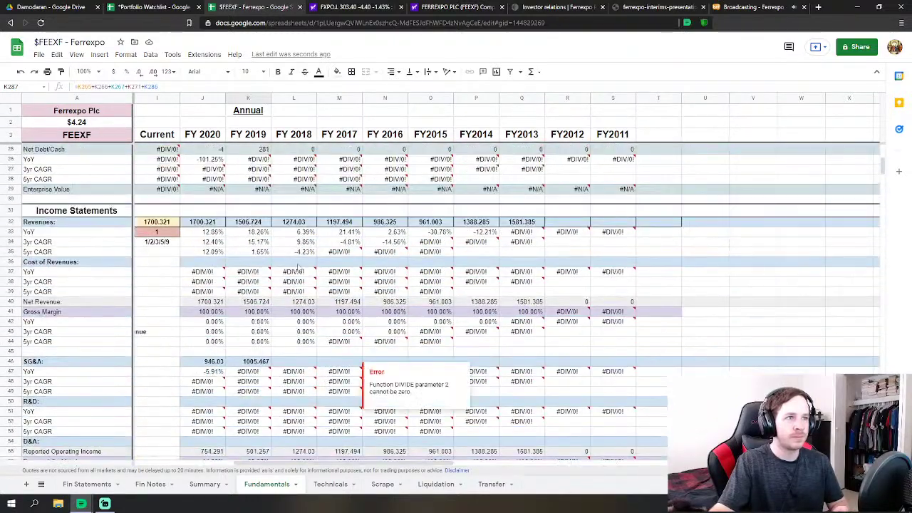
pyautogui.click(293, 361)
pyautogui.scroll(-4, 356, 347)
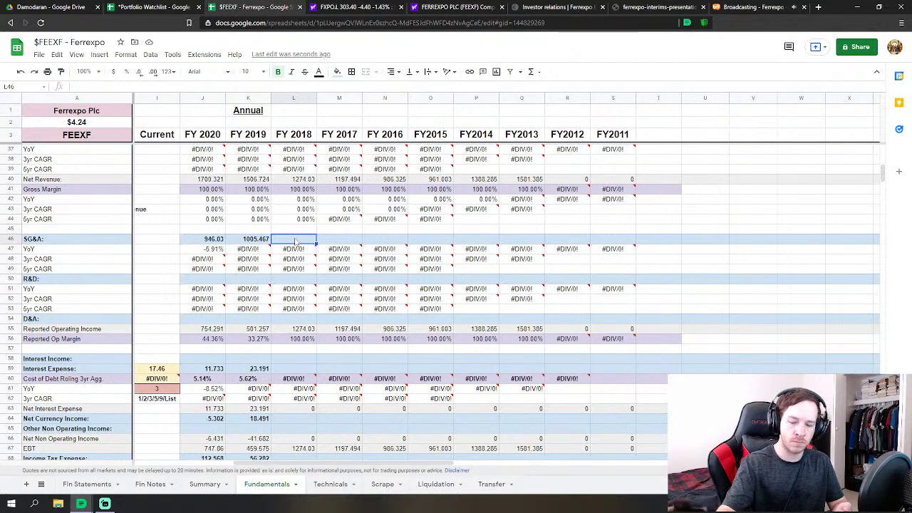
# Enter FY 2018 SG&A, correcting the mistyped 846.451 to 841.091
pyautogui.write('846.451')
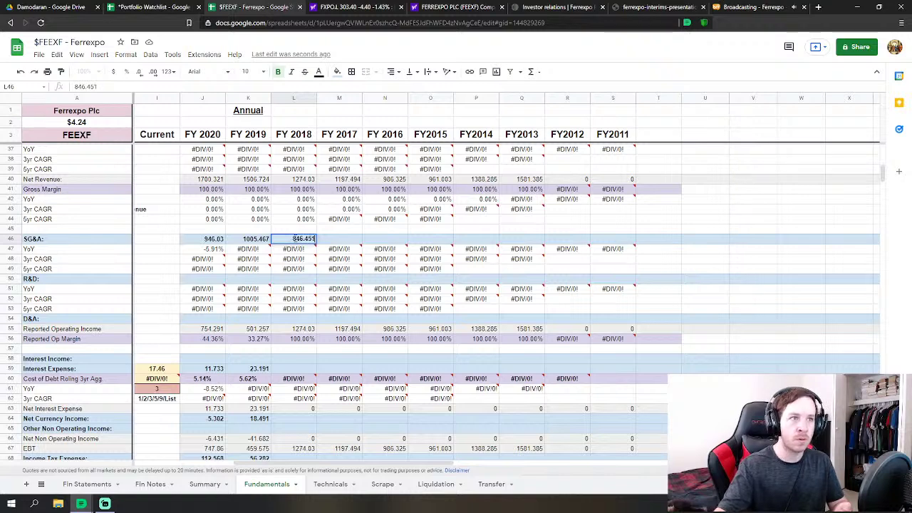
pyautogui.press('Return')
pyautogui.press('Down')
pyautogui.press('Down')
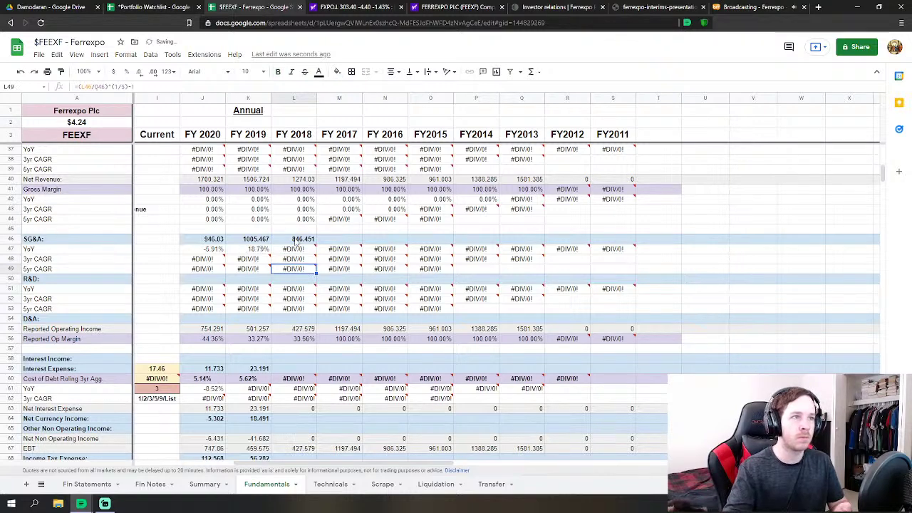
pyautogui.press('Down')
pyautogui.press('Down')
pyautogui.press('Down')
pyautogui.press('Down')
pyautogui.press('Down')
pyautogui.press('Down')
pyautogui.press('Down')
pyautogui.press('Down')
pyautogui.press('Down')
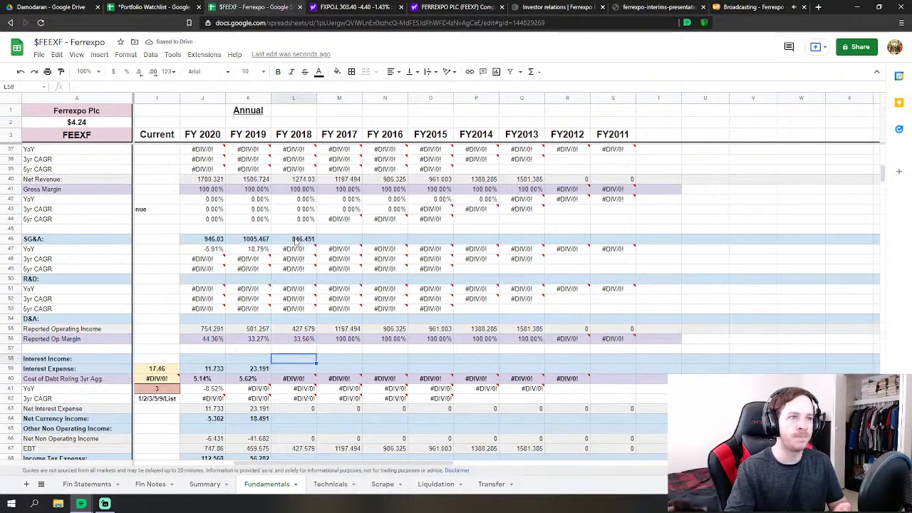
pyautogui.press('Down')
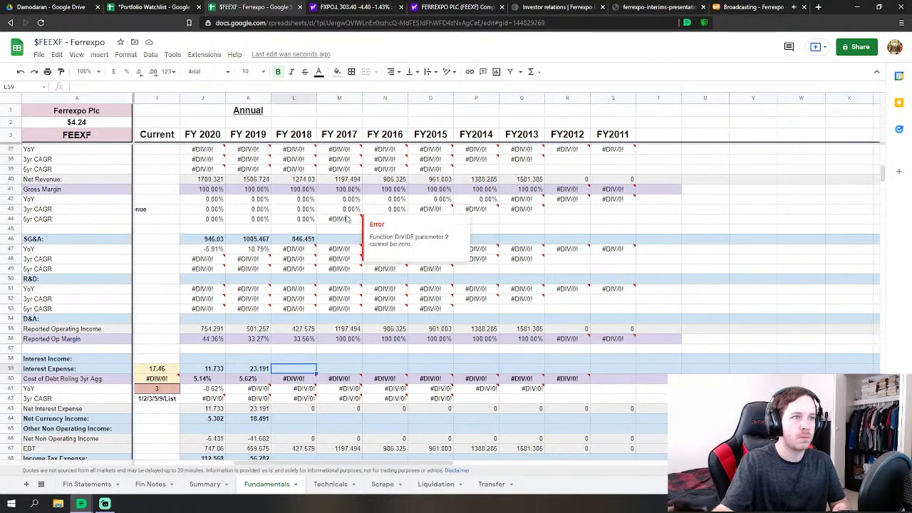
pyautogui.click(303, 242)
pyautogui.write('841.091')
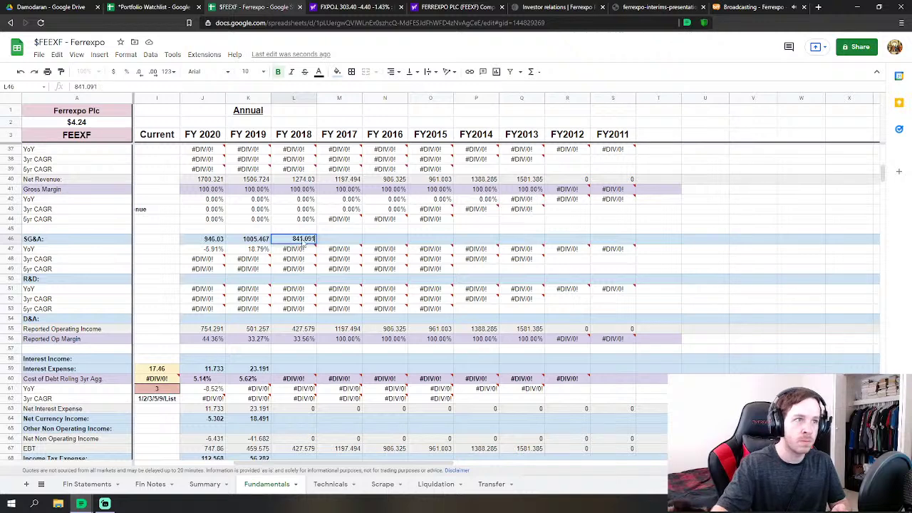
pyautogui.press('Return')
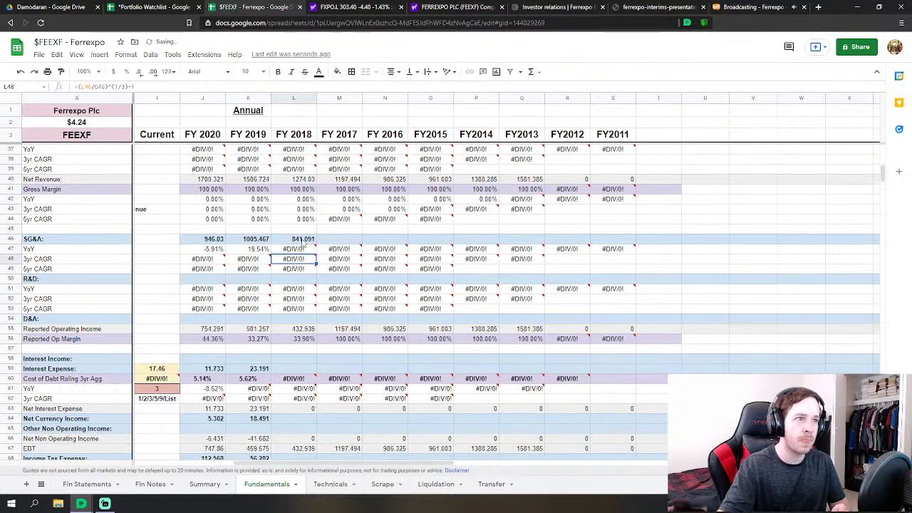
# Enter FY 2018 interest expense 39.332 and type 1.585 for net currency income
pyautogui.press('Down')
pyautogui.press('Down')
pyautogui.press('Down')
pyautogui.press('Down')
pyautogui.press('Down')
pyautogui.press('Down')
pyautogui.press('Down')
pyautogui.press('Down')
pyautogui.press('Down')
pyautogui.press('Down')
pyautogui.press('Down')
pyautogui.press('Down')
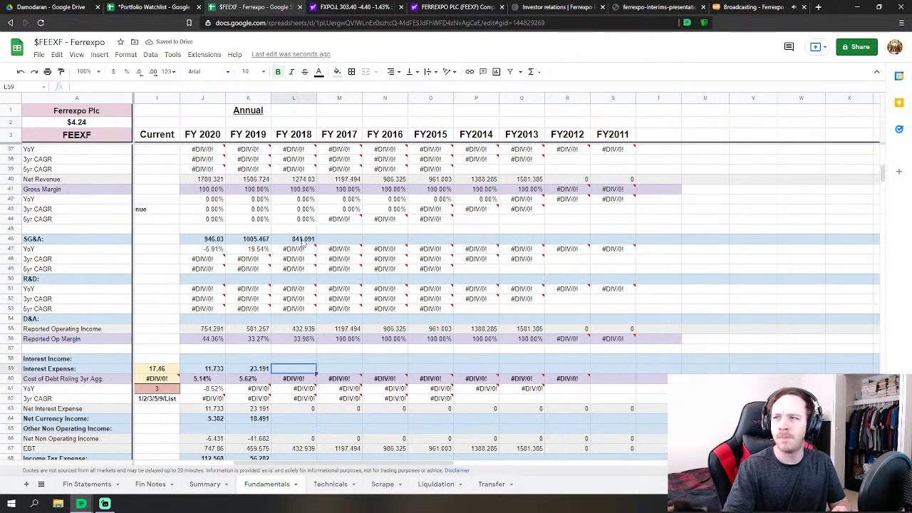
pyautogui.write('39.33')
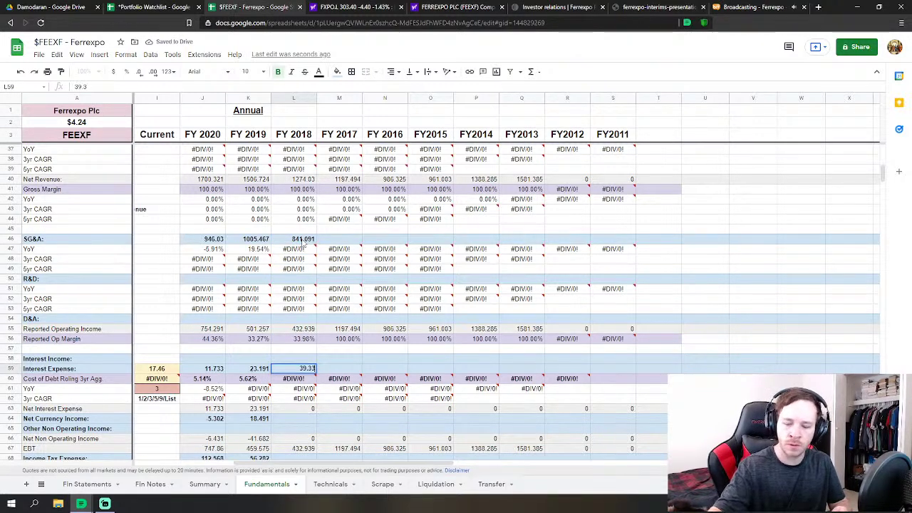
pyautogui.write('2')
pyautogui.press('Return')
pyautogui.press('Down')
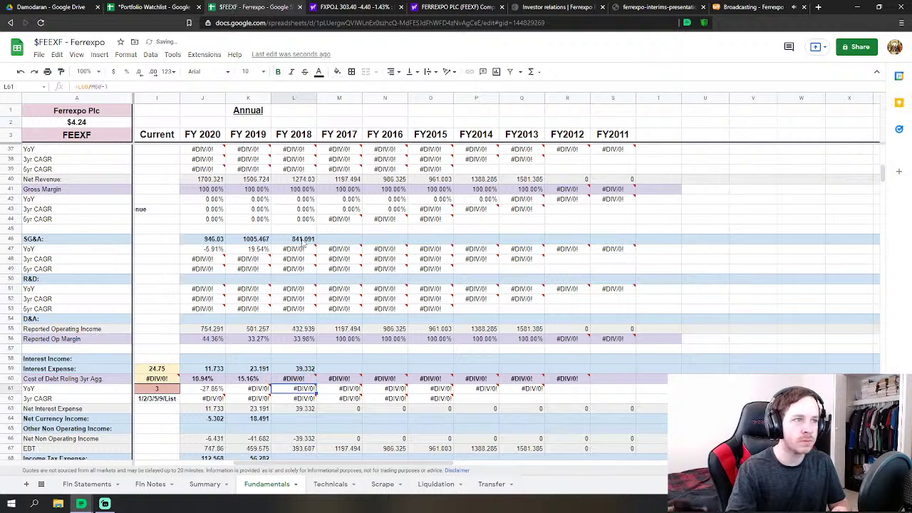
pyautogui.press('Down')
pyautogui.press('Down')
pyautogui.press('Down')
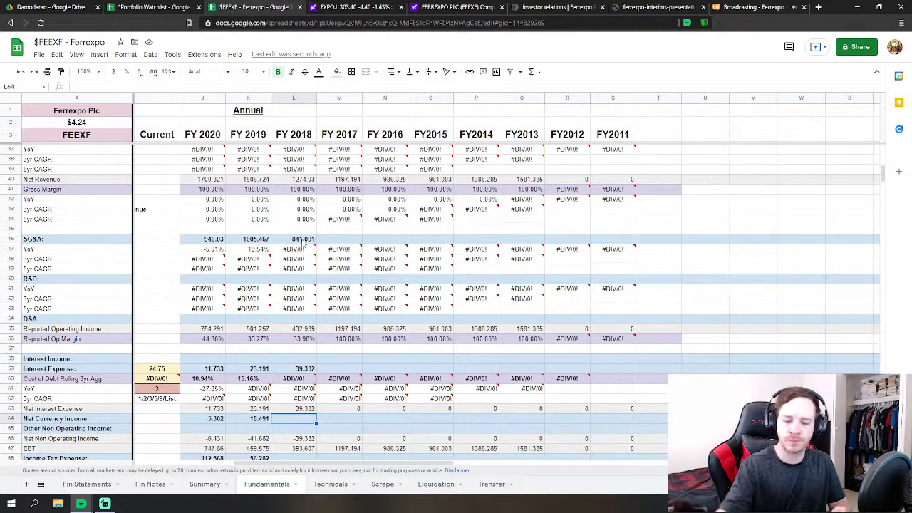
pyautogui.write('1.5')
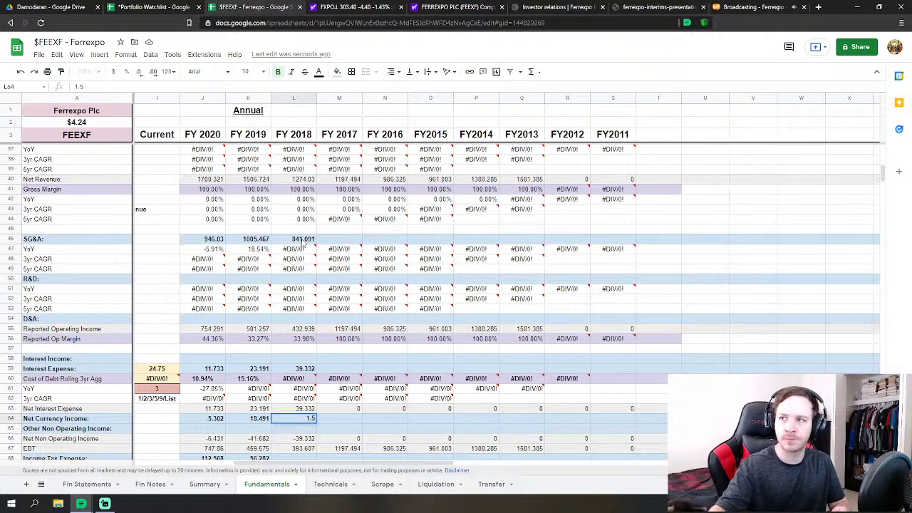
pyautogui.write('85')
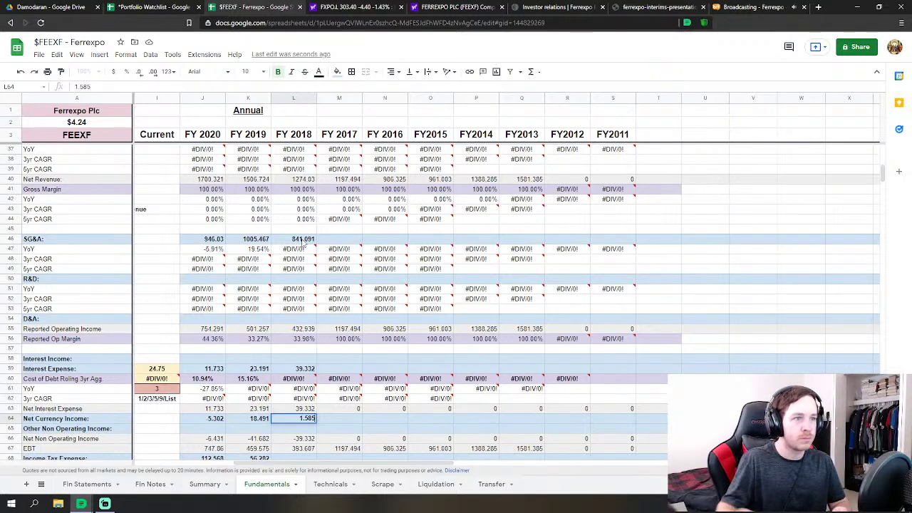
# Commit net currency income 1.585, then enter FY 2018 income tax 56.801 and minority interest 1.605
pyautogui.scroll(-3, 306, 274)
pyautogui.click(313, 360)
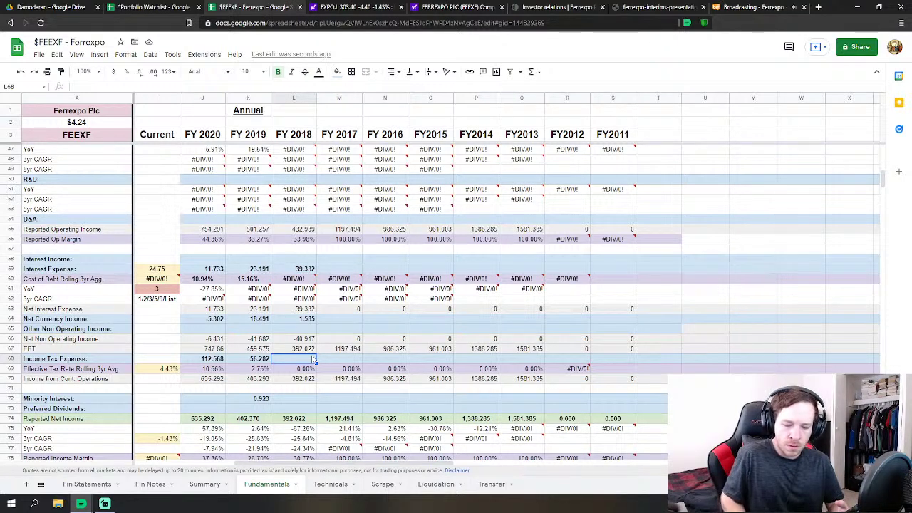
pyautogui.write('56.801')
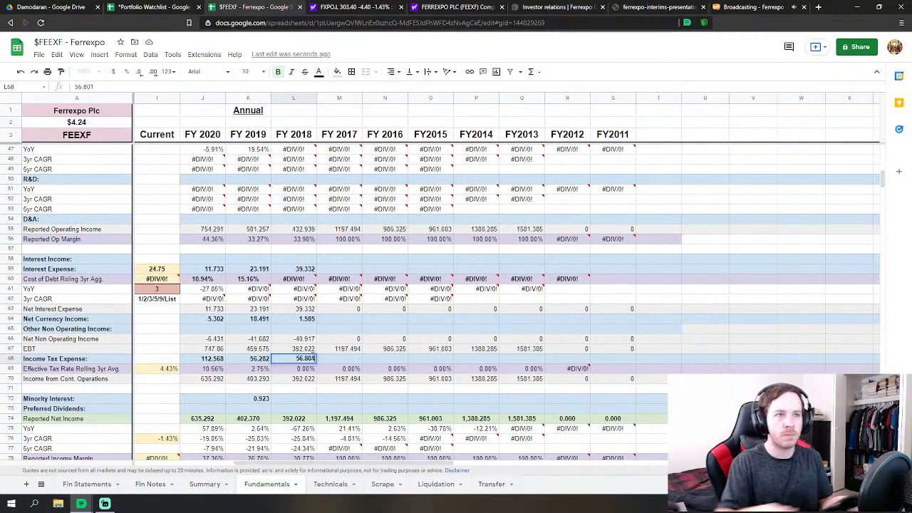
pyautogui.press('Return')
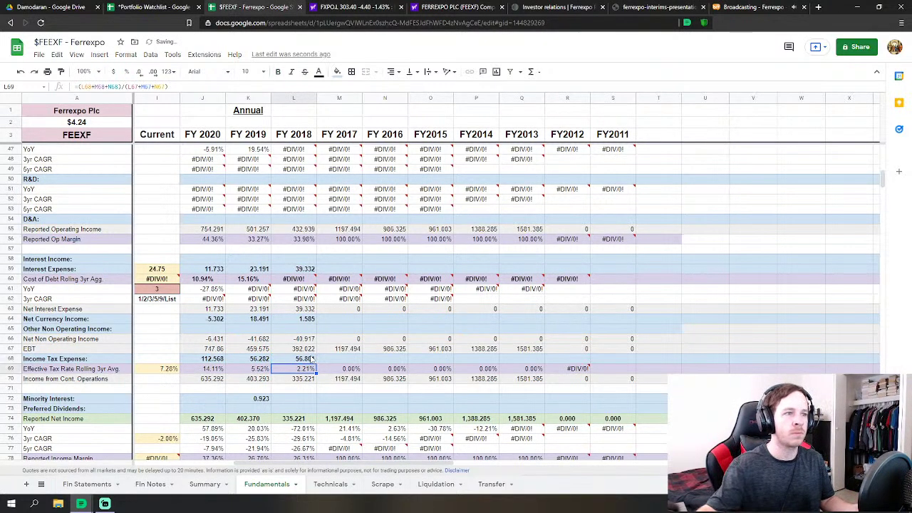
pyautogui.click(302, 400)
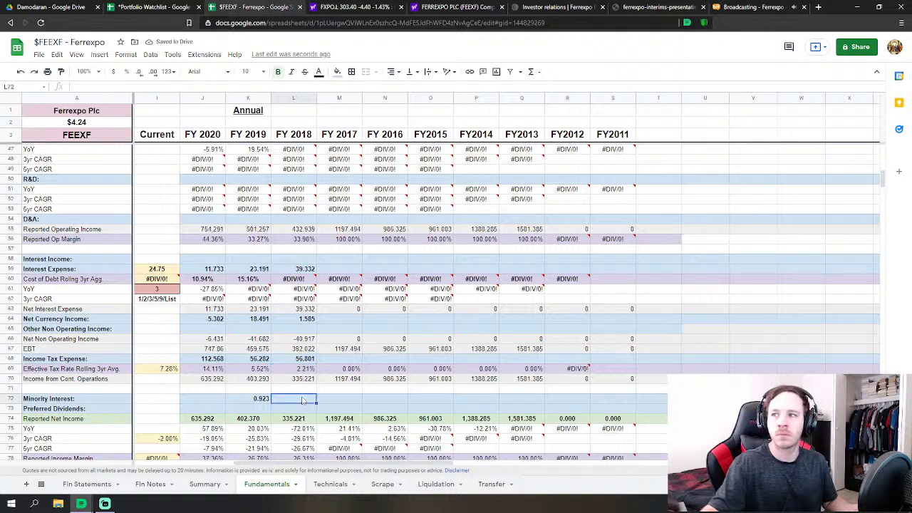
pyautogui.write('1.60')
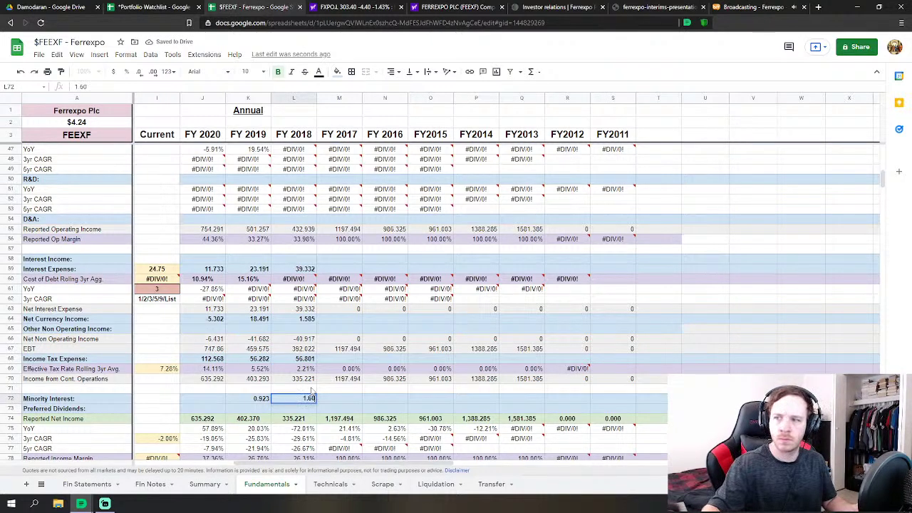
pyautogui.write('5')
pyautogui.press('Return')
pyautogui.press('Down')
pyautogui.press('Down')
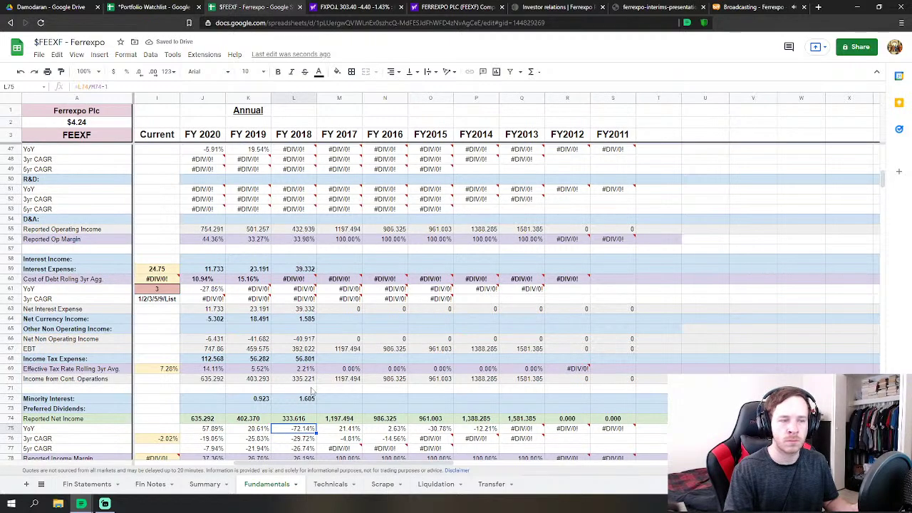
pyautogui.press('Down')
pyautogui.press('Down')
pyautogui.press('Down')
pyautogui.press('Down')
pyautogui.press('Down')
pyautogui.press('Down')
pyautogui.press('Down')
pyautogui.press('Down')
pyautogui.press('Down')
pyautogui.press('Down')
pyautogui.press('Down')
pyautogui.press('Down')
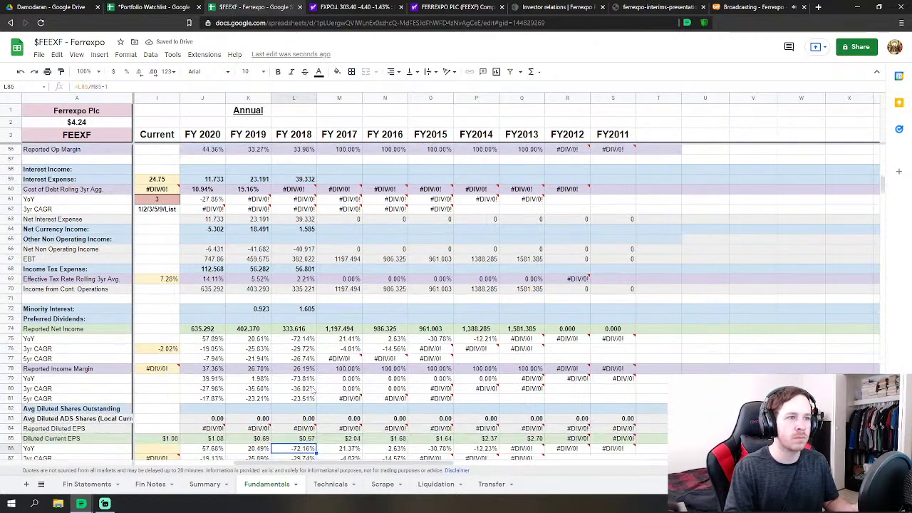
# Jump down column L to the FY 2018 Depreciation & Amortization cell in Cashflow & Growth
pyautogui.press('Down')
pyautogui.press('Down')
pyautogui.press('Down')
pyautogui.press('Down')
pyautogui.press('Down')
pyautogui.press('Down')
pyautogui.press('Down')
pyautogui.press('Down')
pyautogui.press('Down')
pyautogui.press('Down')
pyautogui.press('Down')
pyautogui.press('Down')
pyautogui.press('Down')
pyautogui.press('Down')
pyautogui.press('Down')
pyautogui.press('Down')
pyautogui.press('Down')
pyautogui.press('Down')
pyautogui.press('Down')
pyautogui.press('Down')
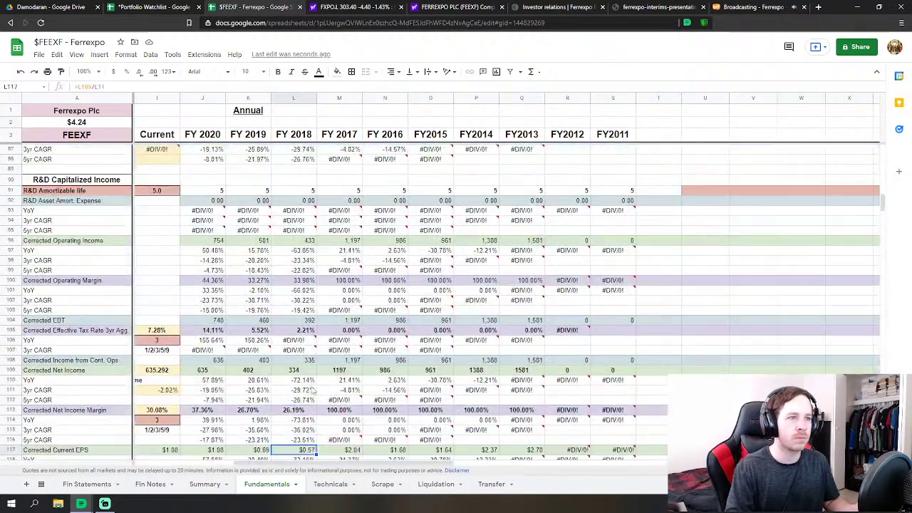
pyautogui.press('Down')
pyautogui.press('Down')
pyautogui.press('Down')
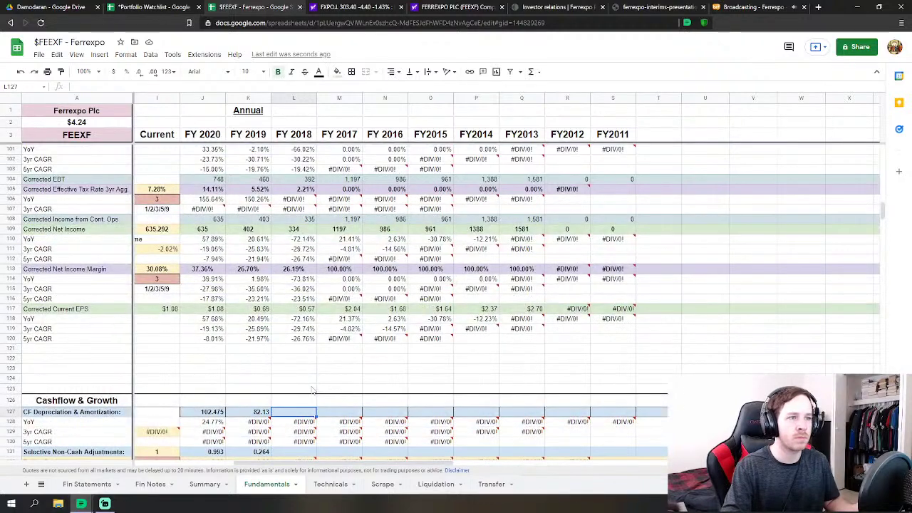
pyautogui.scroll(-5, 311, 391)
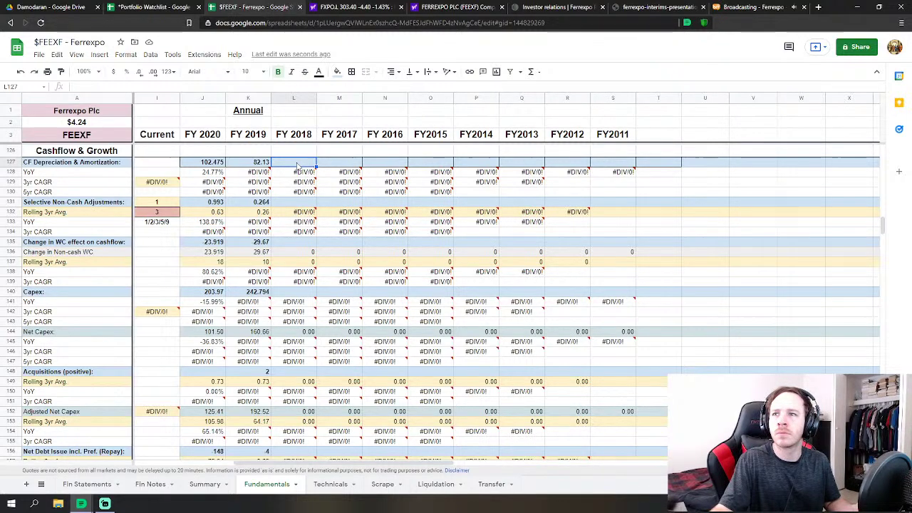
# Enter 62.094, 5.329 and -204.39 in L127, L131 and L135 for FY 2018
pyautogui.write('62.094')
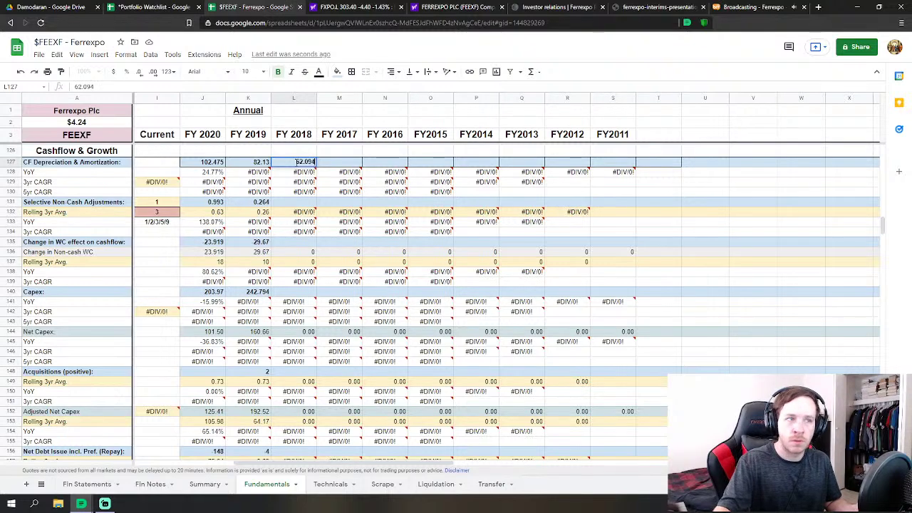
pyautogui.press('Return')
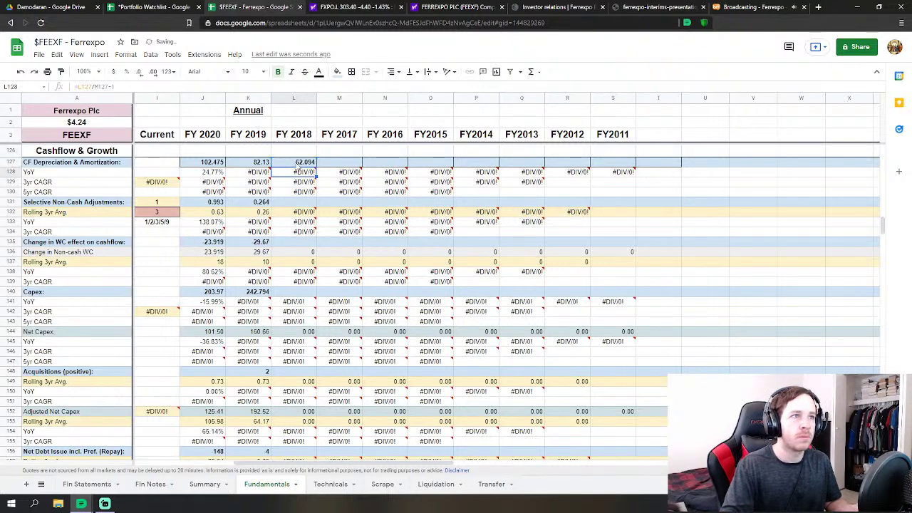
pyautogui.press('Down')
pyautogui.press('Down')
pyautogui.press('Down')
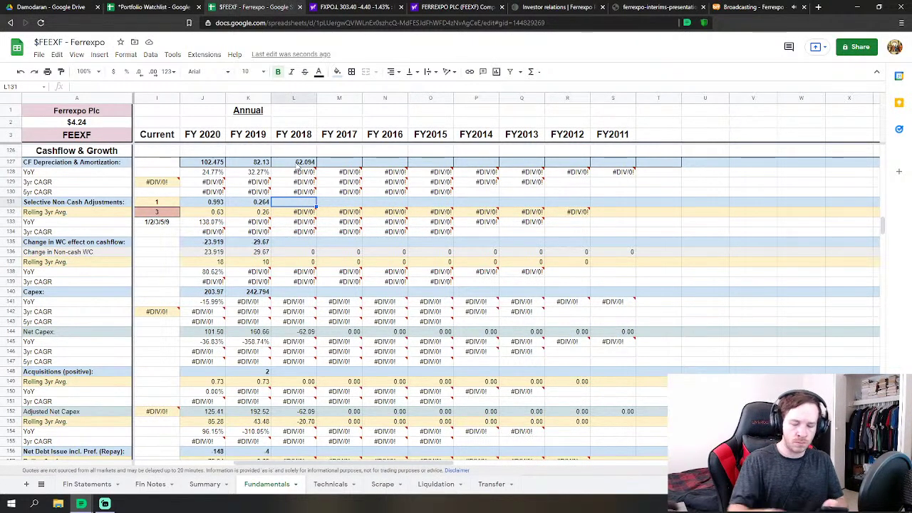
pyautogui.write('5.329')
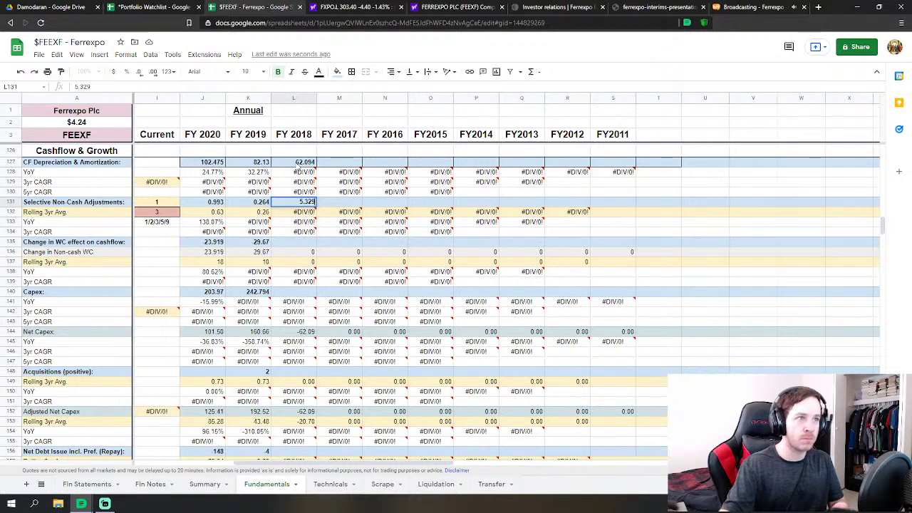
pyautogui.press('Return')
pyautogui.press('Down')
pyautogui.press('Down')
pyautogui.press('Down')
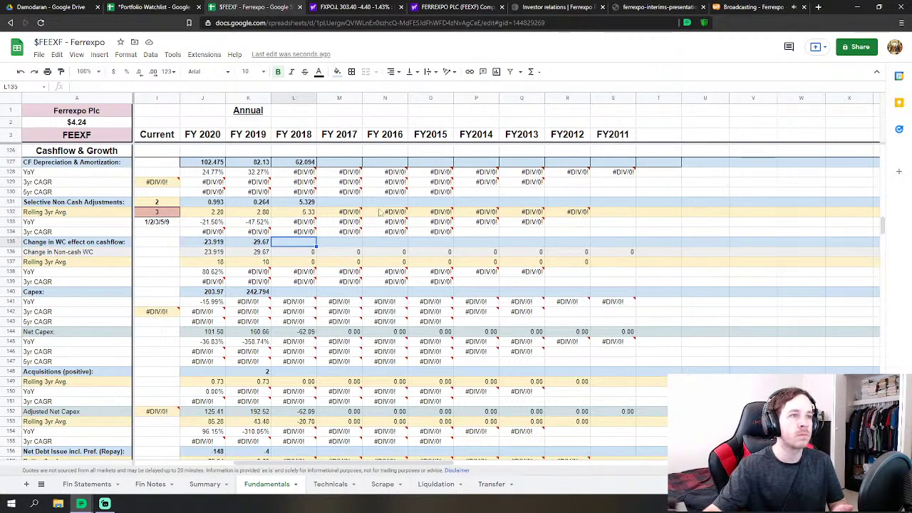
pyautogui.moveTo(360, 241)
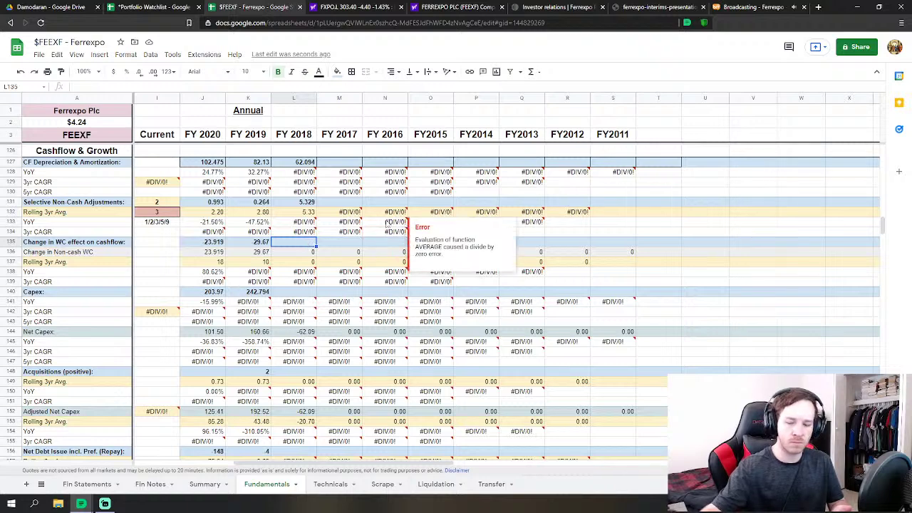
pyautogui.write('-204.39')
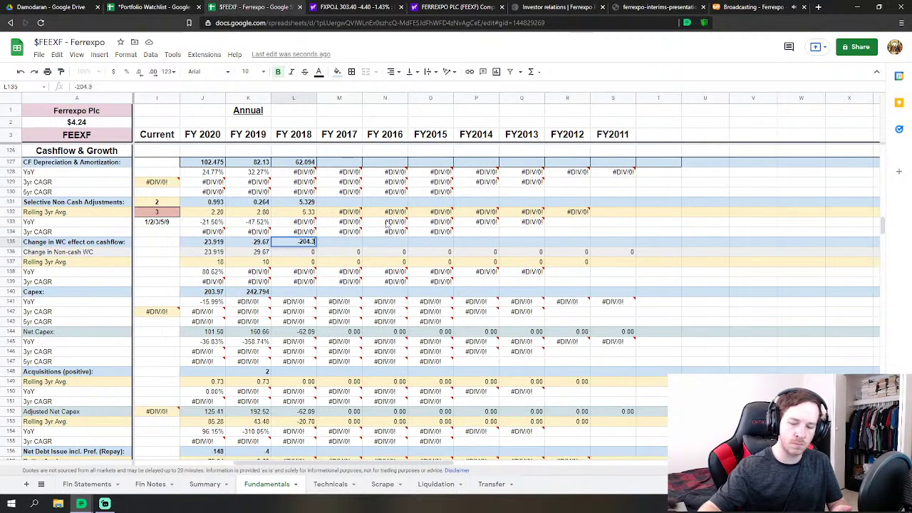
pyautogui.press('Return')
pyautogui.press('Down')
pyautogui.press('Down')
pyautogui.press('Down')
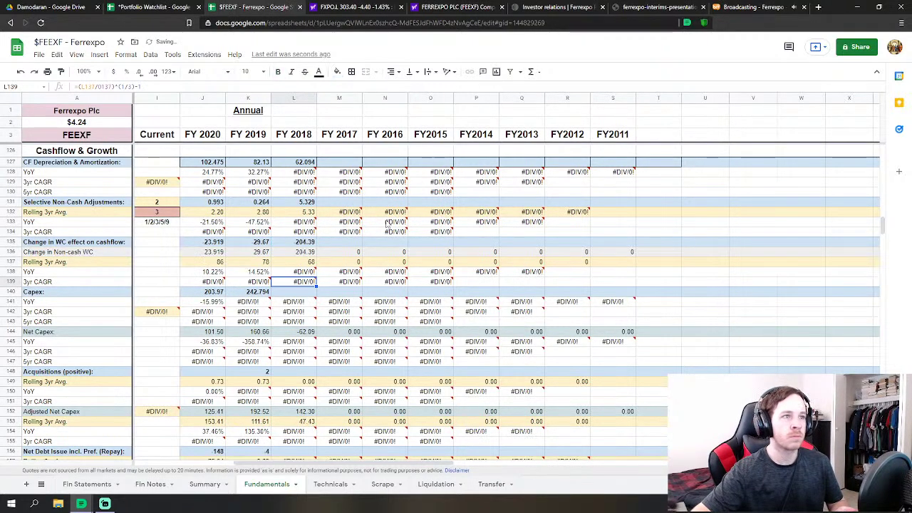
pyautogui.press('Down')
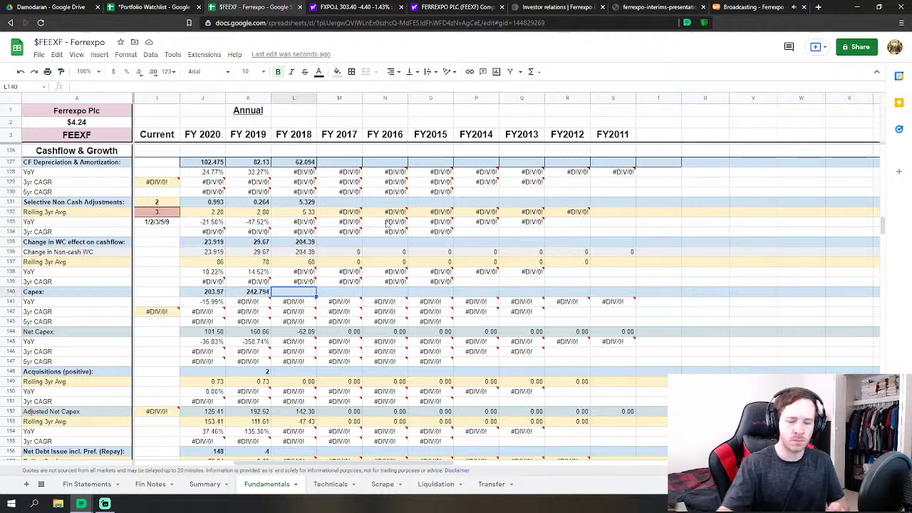
# Enter FY 2018 capex 130.176 and net debt issuance -94.5 in column L
pyautogui.write('130.176')
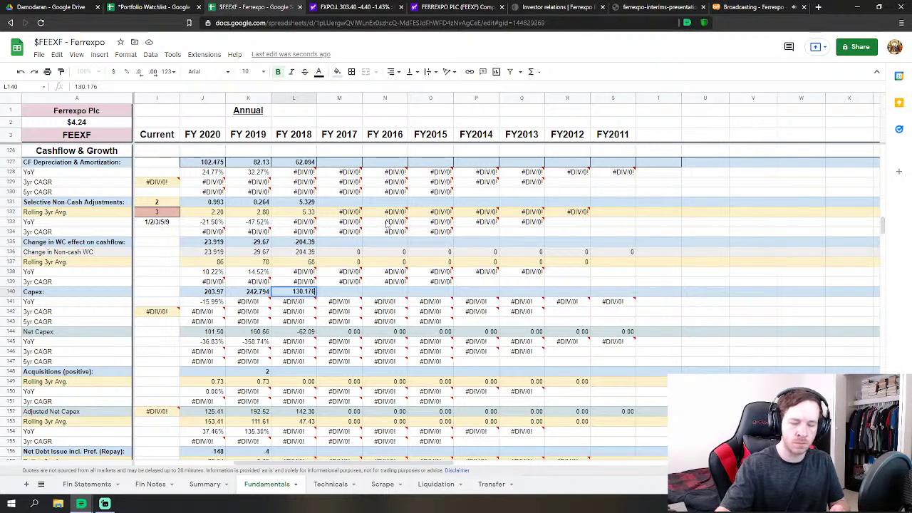
pyautogui.press('Return')
pyautogui.press('Down')
pyautogui.press('Down')
pyautogui.press('Down')
pyautogui.press('Down')
pyautogui.press('Down')
pyautogui.press('Down')
pyautogui.press('Down')
pyautogui.press('Down')
pyautogui.press('Down')
pyautogui.press('Down')
pyautogui.press('Down')
pyautogui.press('Down')
pyautogui.press('Down')
pyautogui.press('Down')
pyautogui.press('Down')
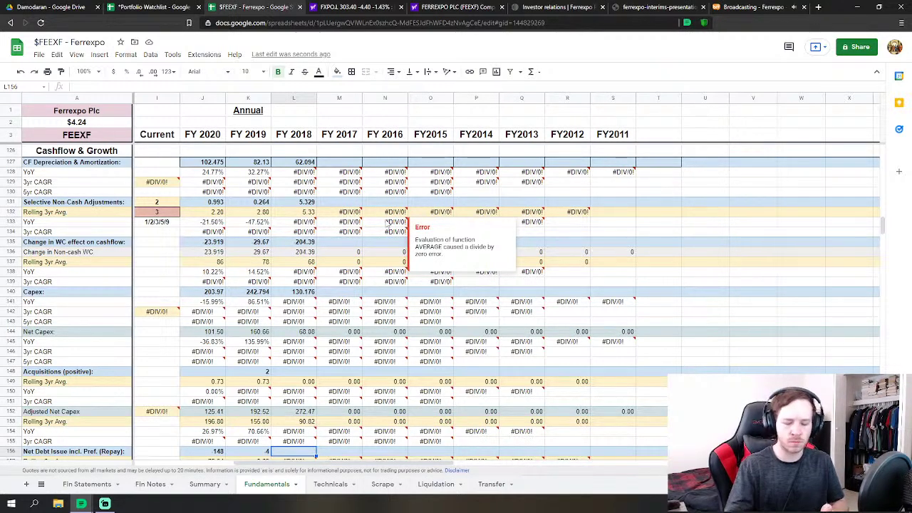
pyautogui.write('-9')
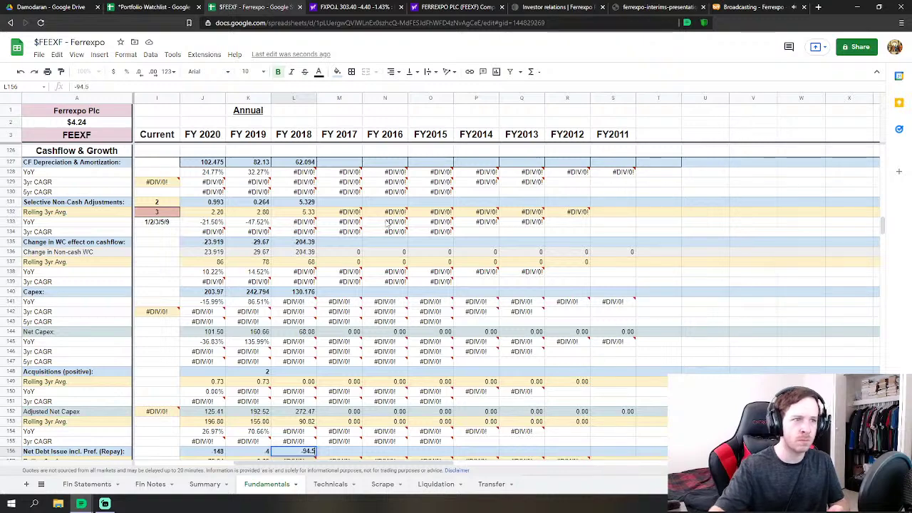
pyautogui.write('4.5')
pyautogui.press('Return')
pyautogui.press('Down')
pyautogui.press('Down')
pyautogui.press('Down')
pyautogui.press('Down')
pyautogui.press('Down')
pyautogui.press('Down')
pyautogui.press('Down')
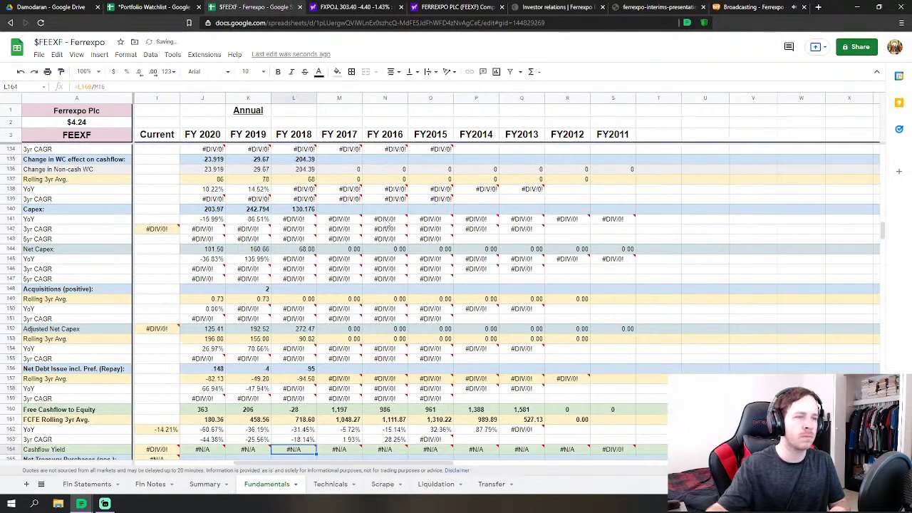
# Enter FY 2018 dividends paid of 129, then scroll down to the Balance Sheets section
pyautogui.scroll(-3, 388, 228)
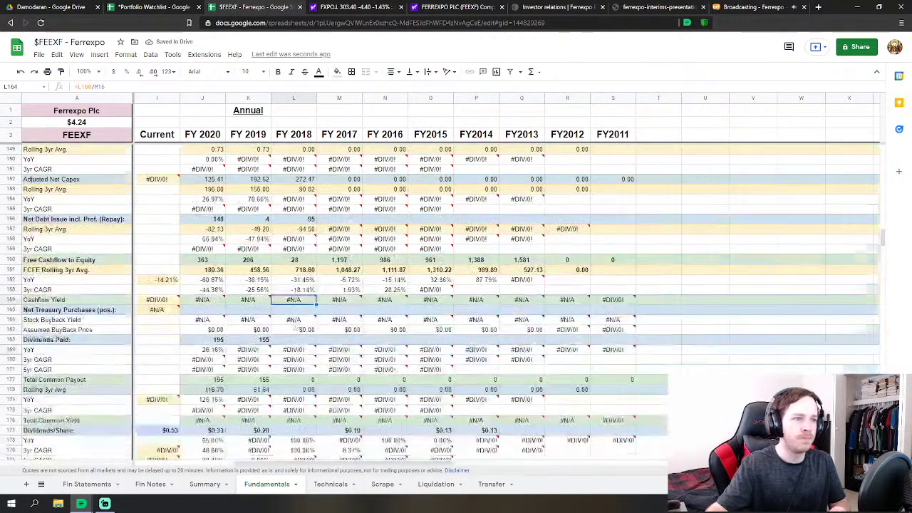
pyautogui.click(292, 340)
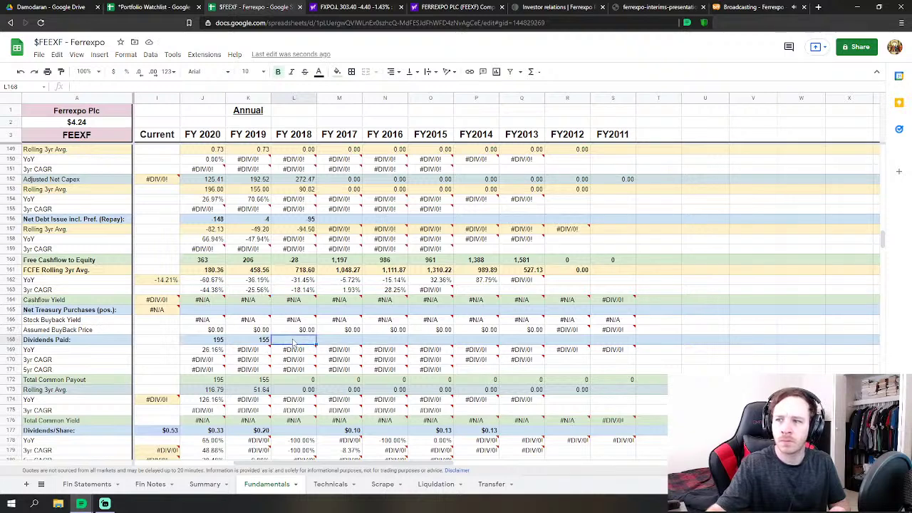
pyautogui.write('12')
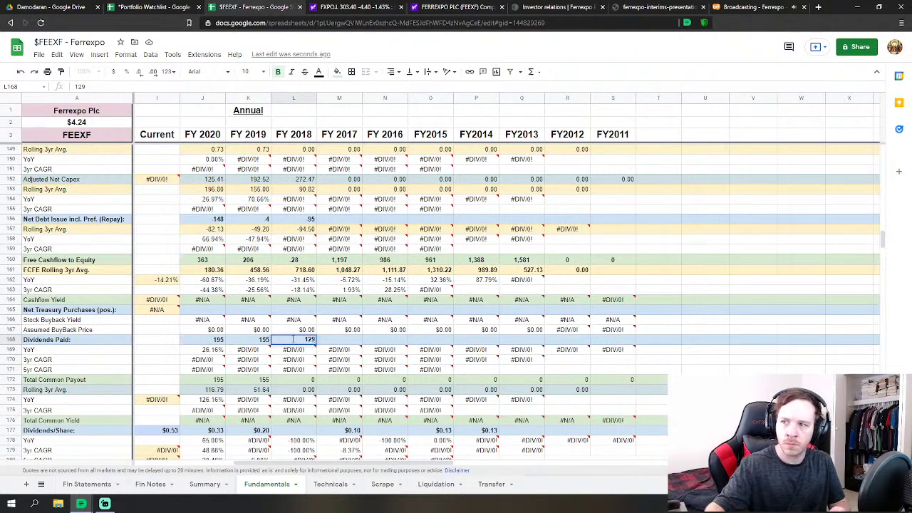
pyautogui.write('9')
pyautogui.press('Return')
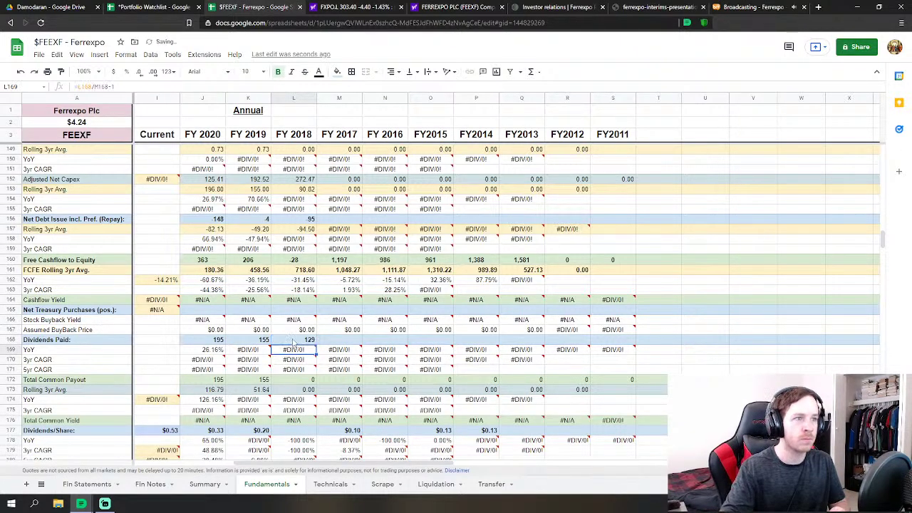
pyautogui.press('Down')
pyautogui.press('Down')
pyautogui.press('Down')
pyautogui.press('Down')
pyautogui.press('Down')
pyautogui.press('Down')
pyautogui.press('Down')
pyautogui.press('Down')
pyautogui.press('Down')
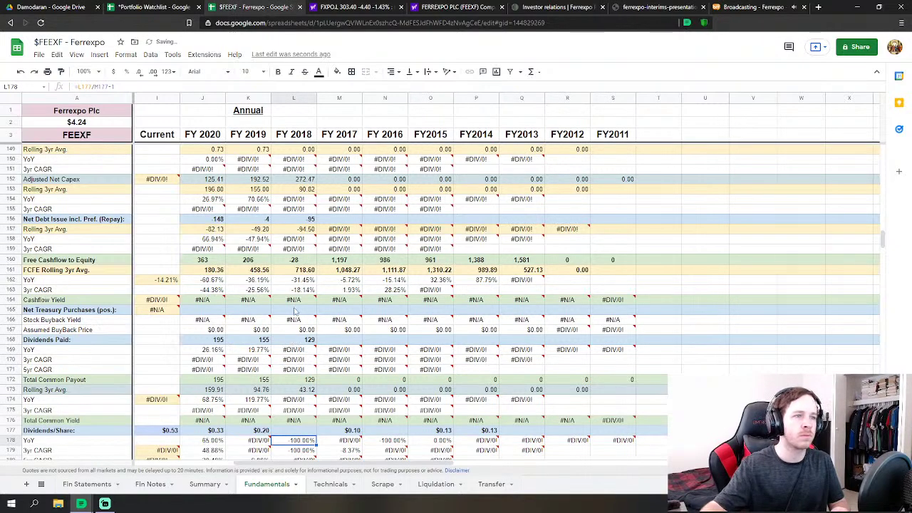
pyautogui.scroll(-10, 296, 312)
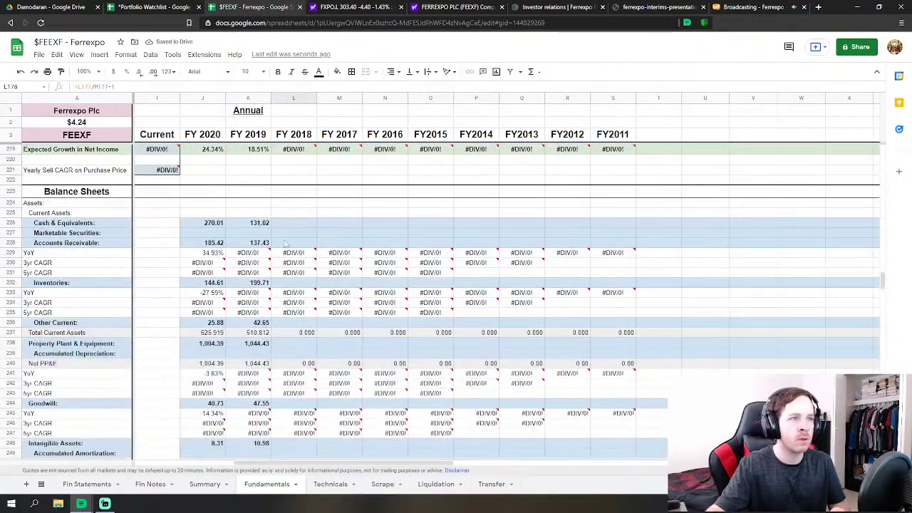
# Enter FY 2018 current assets: cash 62.996, receivables 130.593, inventories 144.919, other current 27.344
pyautogui.click(291, 225)
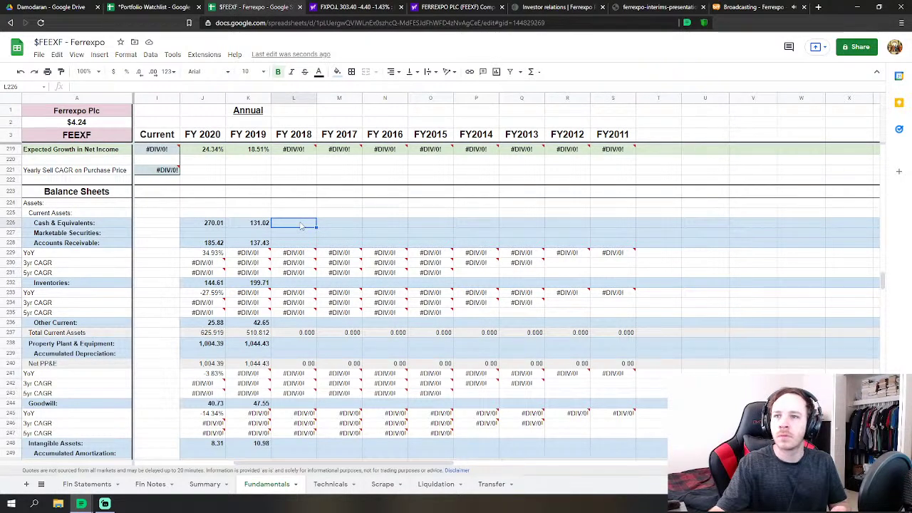
pyautogui.write('62')
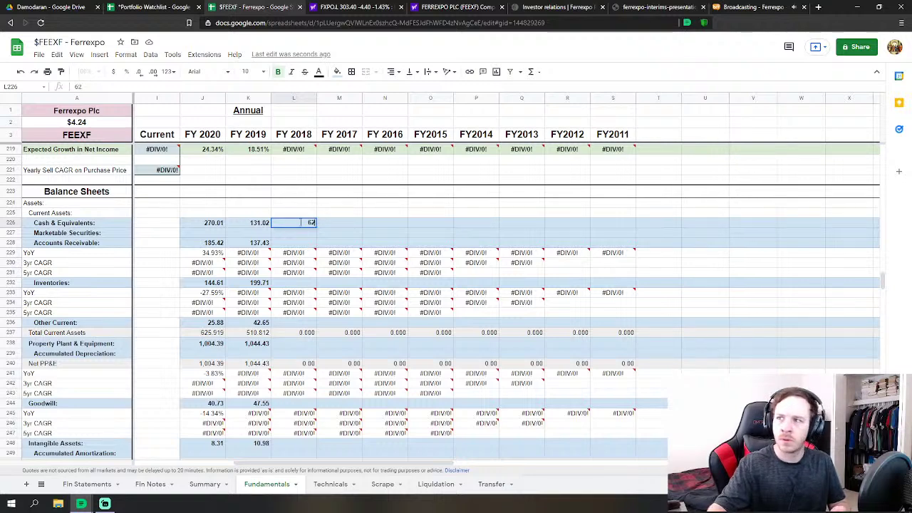
pyautogui.write('.996')
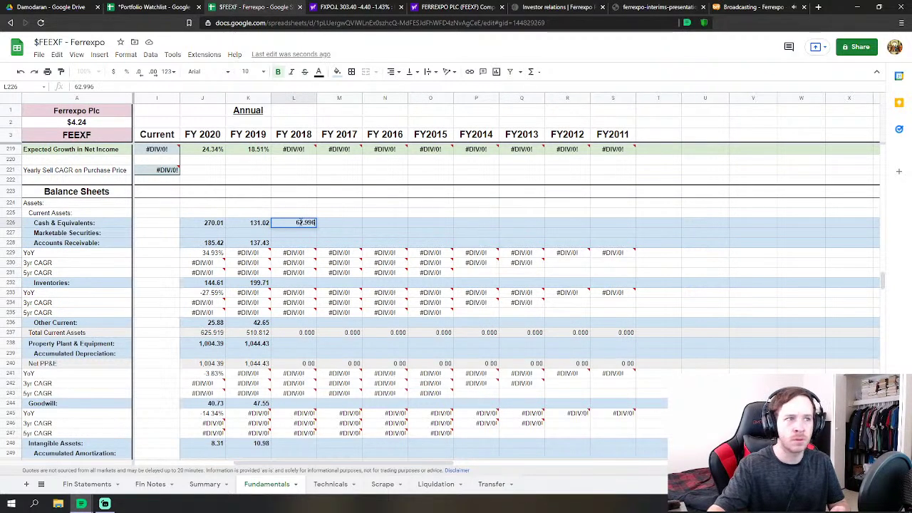
pyautogui.press('Return')
pyautogui.press('Down')
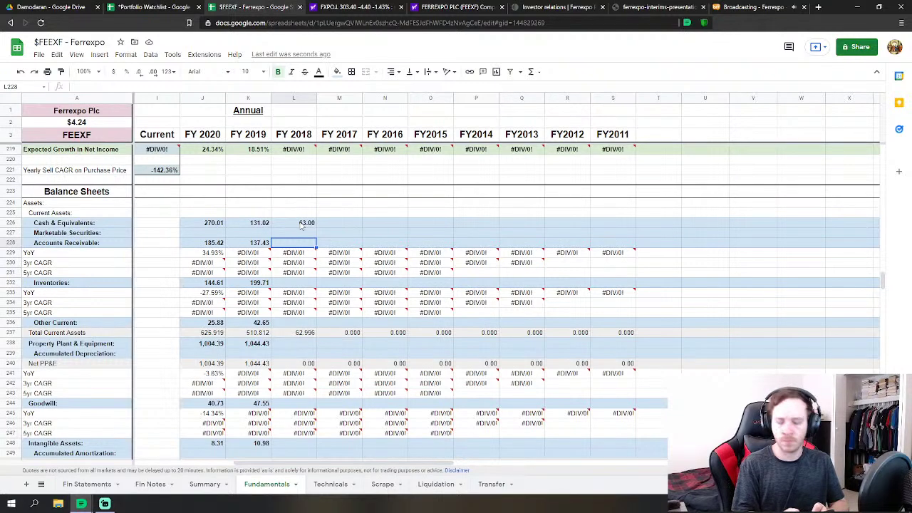
pyautogui.write('1')
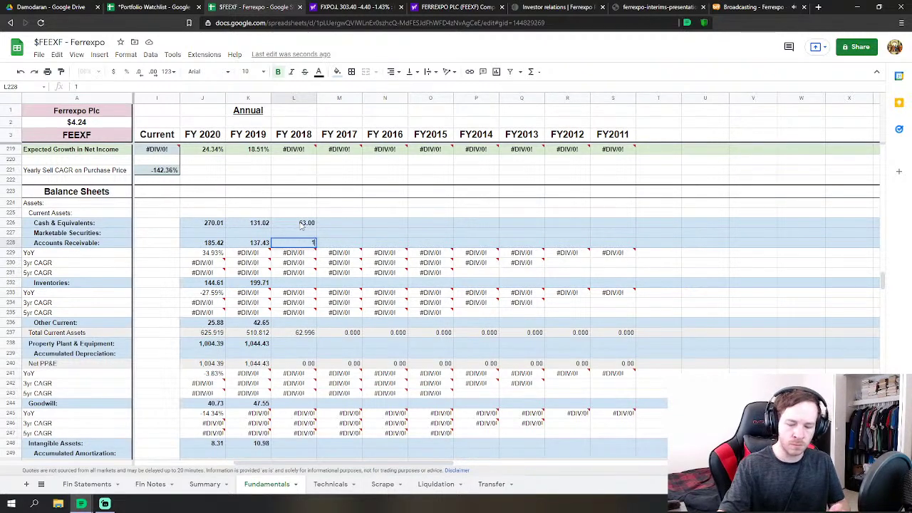
pyautogui.write('30.593')
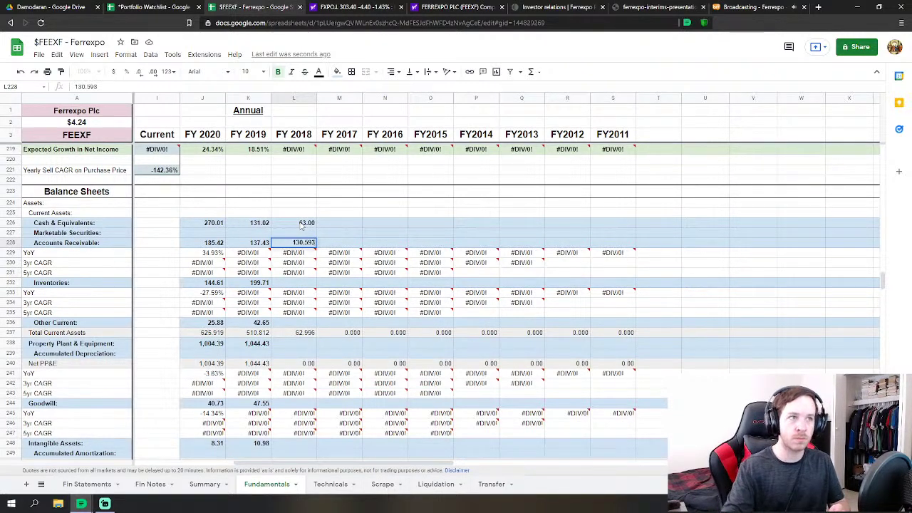
pyautogui.press('Return')
pyautogui.press('Down')
pyautogui.press('Down')
pyautogui.press('Down')
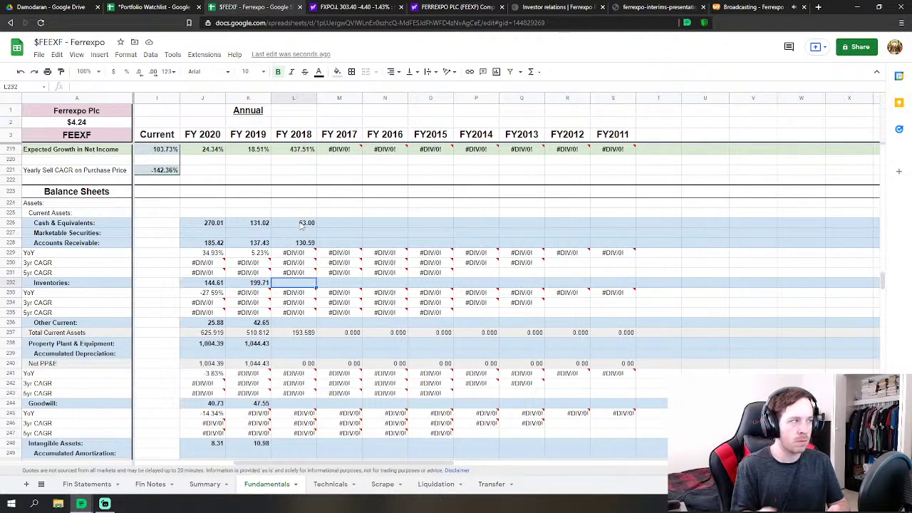
pyautogui.write('144')
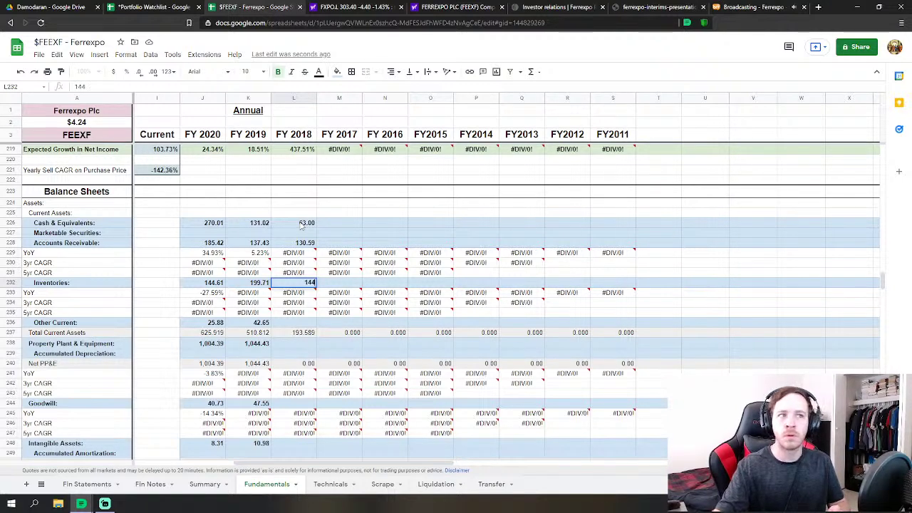
pyautogui.write('.')
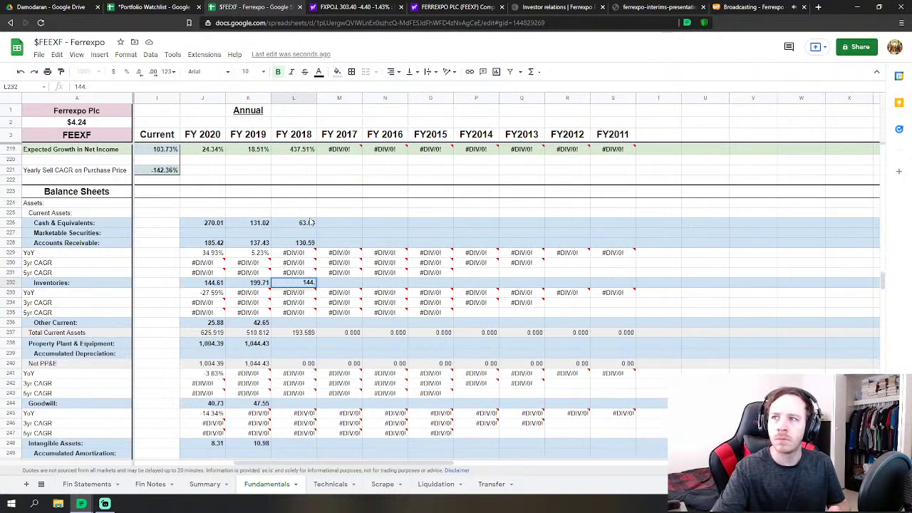
pyautogui.write('919')
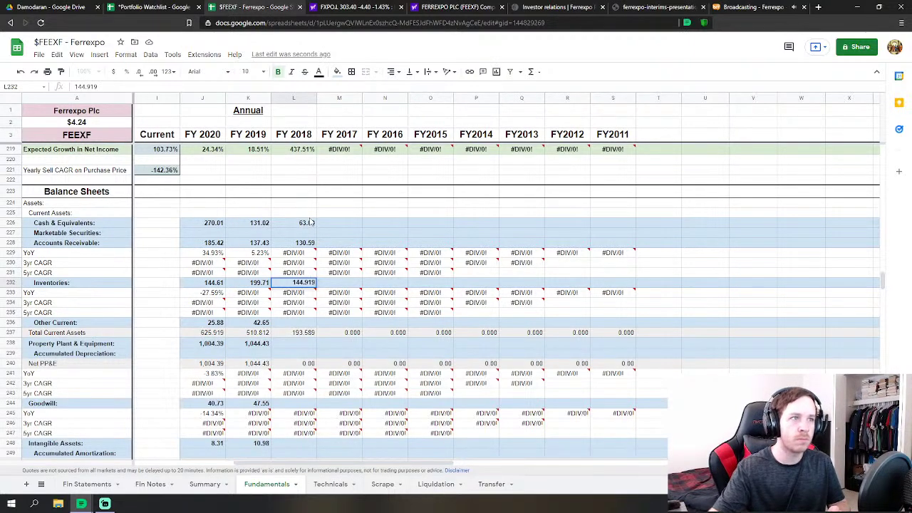
pyautogui.press('Return')
pyautogui.press('Down')
pyautogui.press('Down')
pyautogui.press('Down')
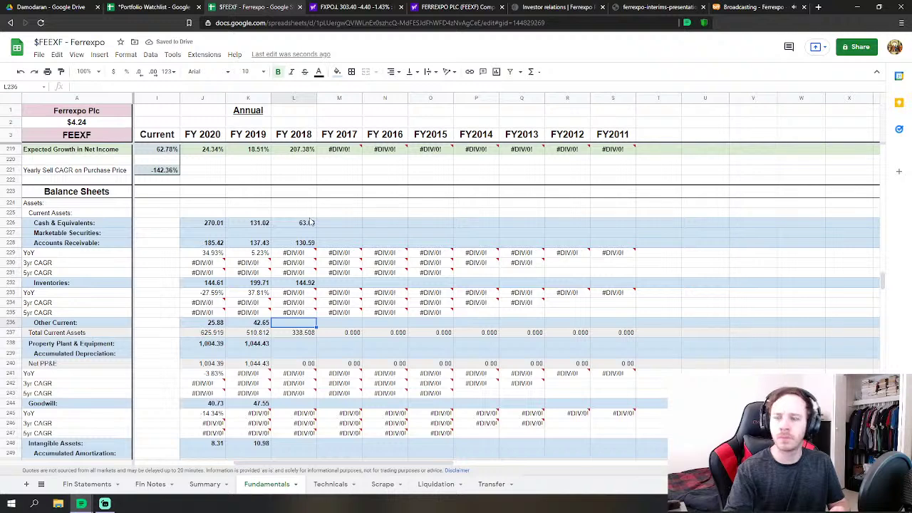
pyautogui.write('27.344')
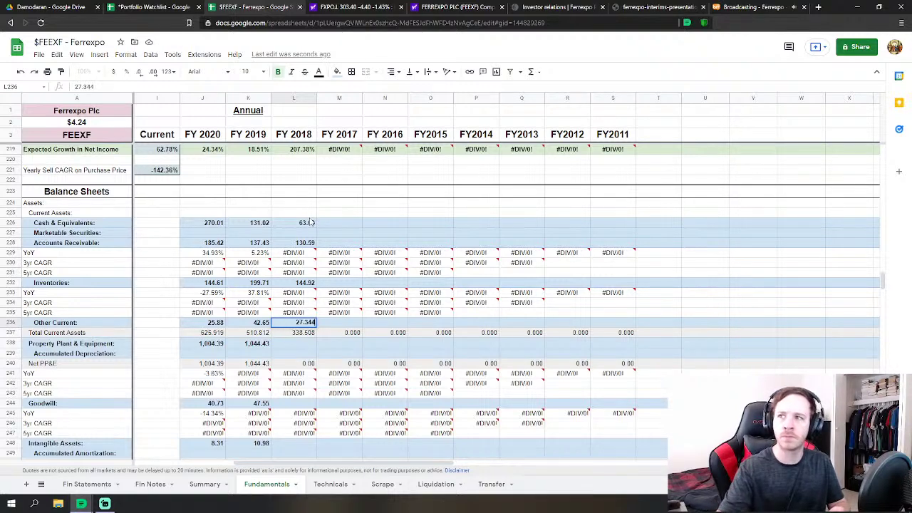
pyautogui.press('Return')
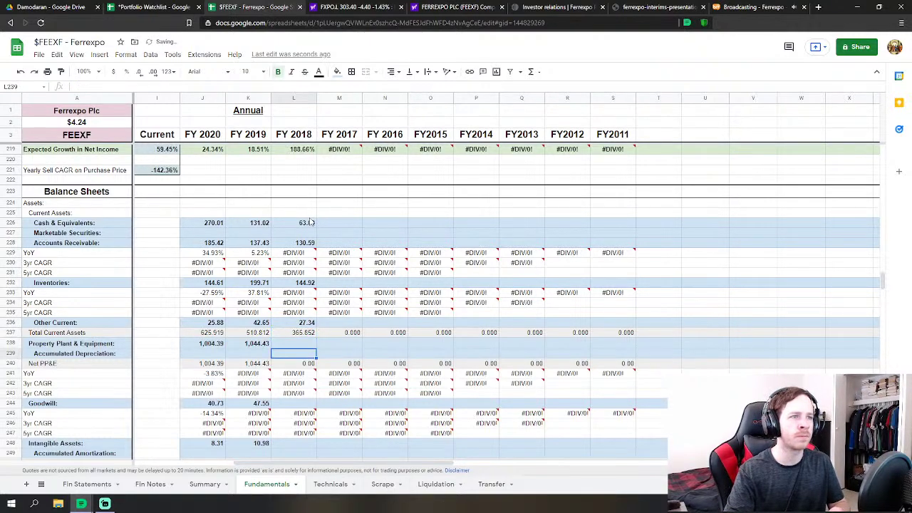
pyautogui.press('Down')
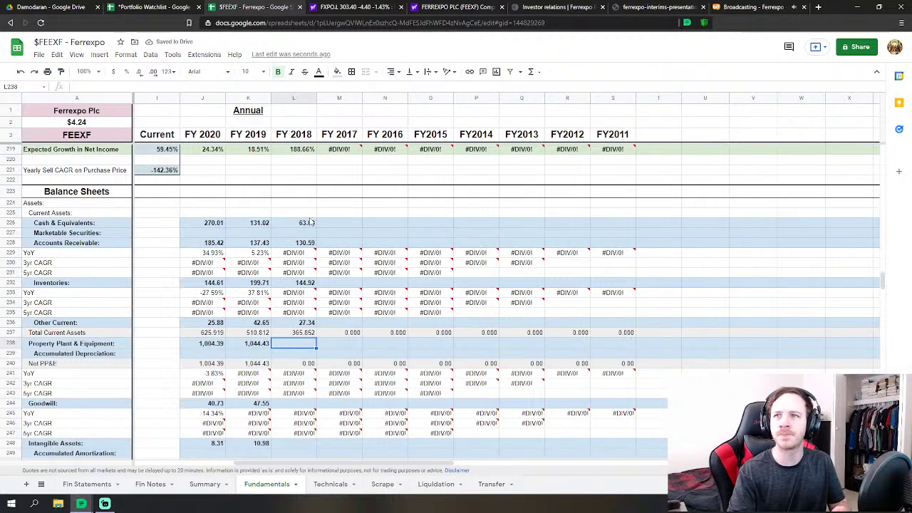
# Enter FY 2018 PP&E 701.38, goodwill 39.60, intangibles 0 and other assets 284.775
pyautogui.write('701')
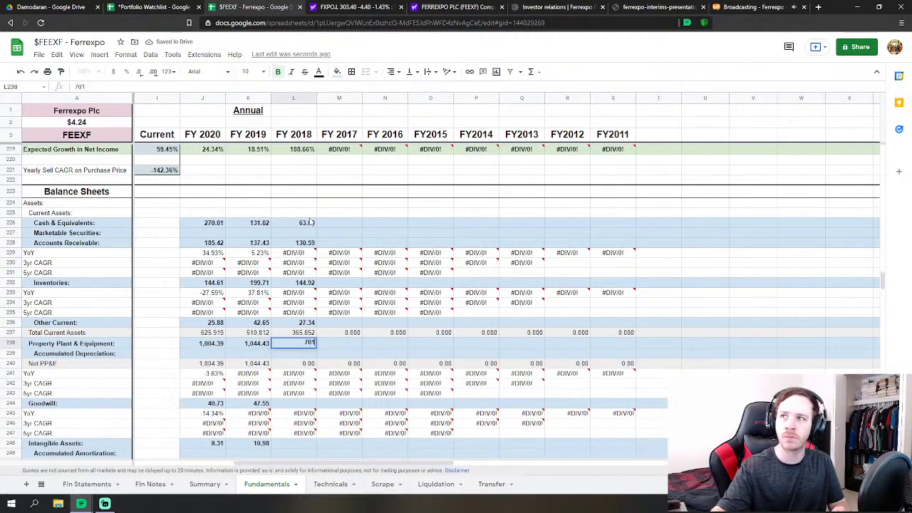
pyautogui.write('.38')
pyautogui.press('Return')
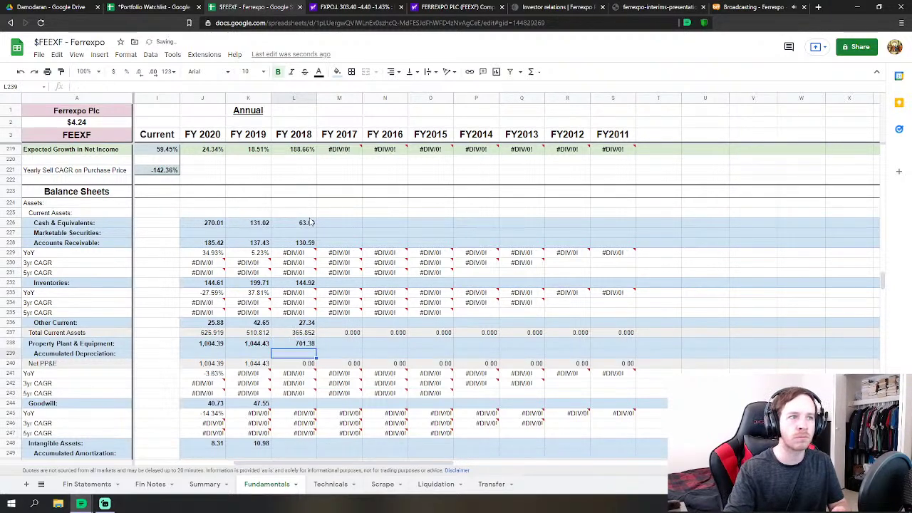
pyautogui.press('Down')
pyautogui.press('Down')
pyautogui.press('Down')
pyautogui.press('Down')
pyautogui.press('Down')
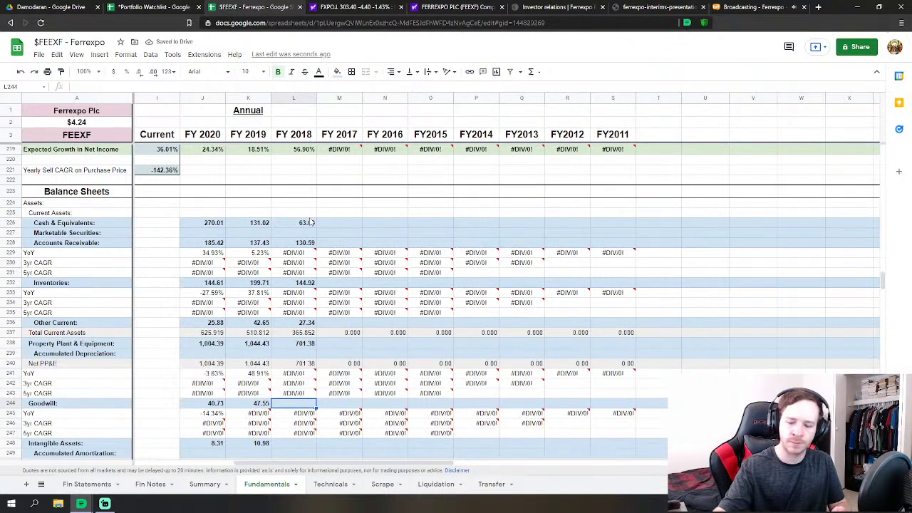
pyautogui.write('39')
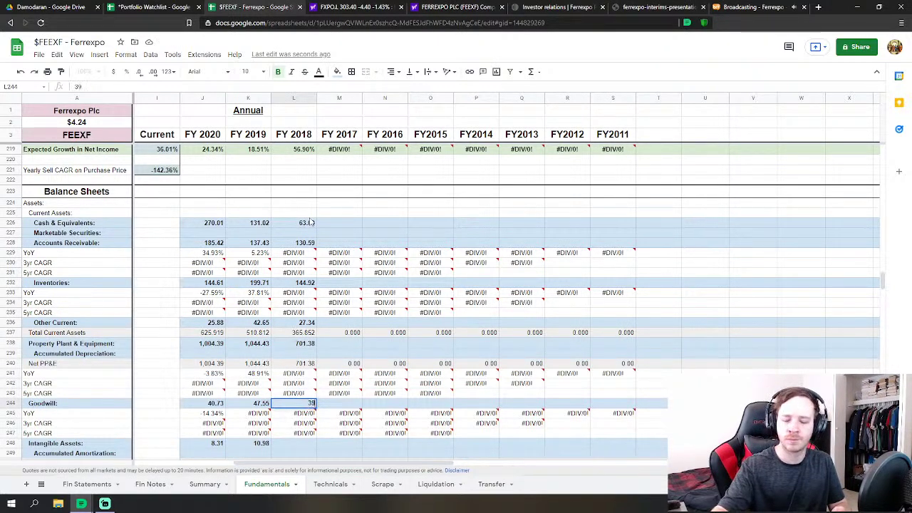
pyautogui.write('.60')
pyautogui.press('Return')
pyautogui.press('Down')
pyautogui.press('Down')
pyautogui.press('Down')
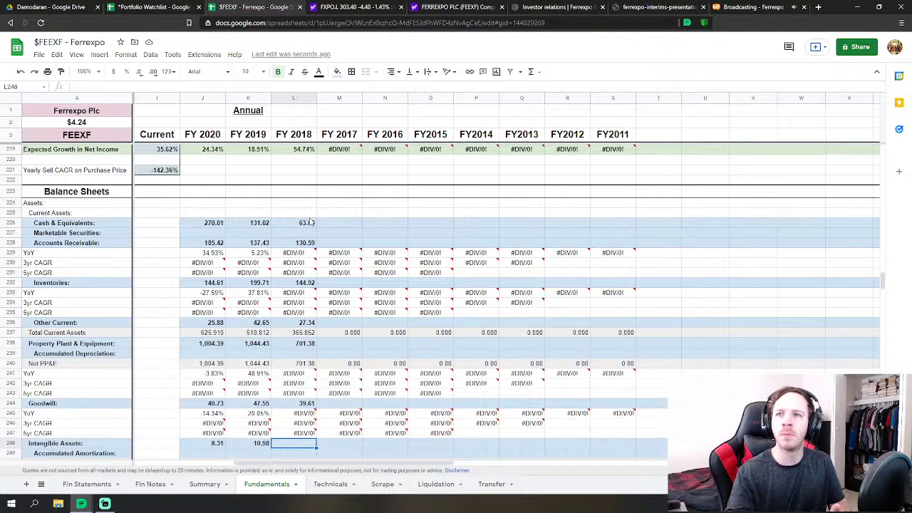
pyautogui.write('0')
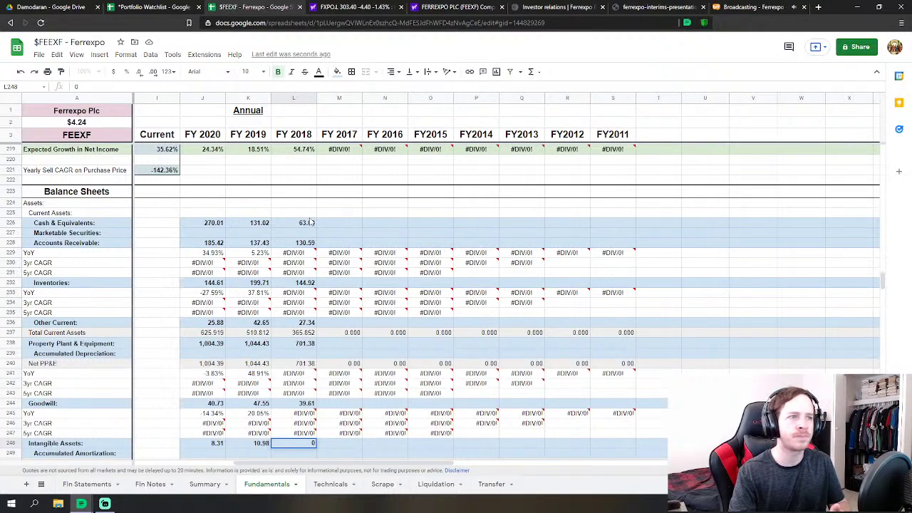
pyautogui.press('Return')
pyautogui.press('Down')
pyautogui.press('Down')
pyautogui.press('Down')
pyautogui.press('Down')
pyautogui.press('Down')
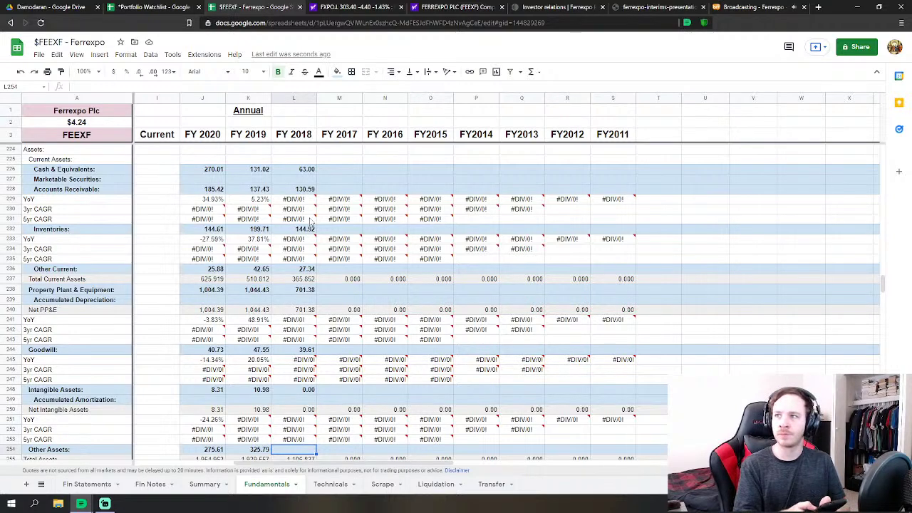
pyautogui.write('284.775')
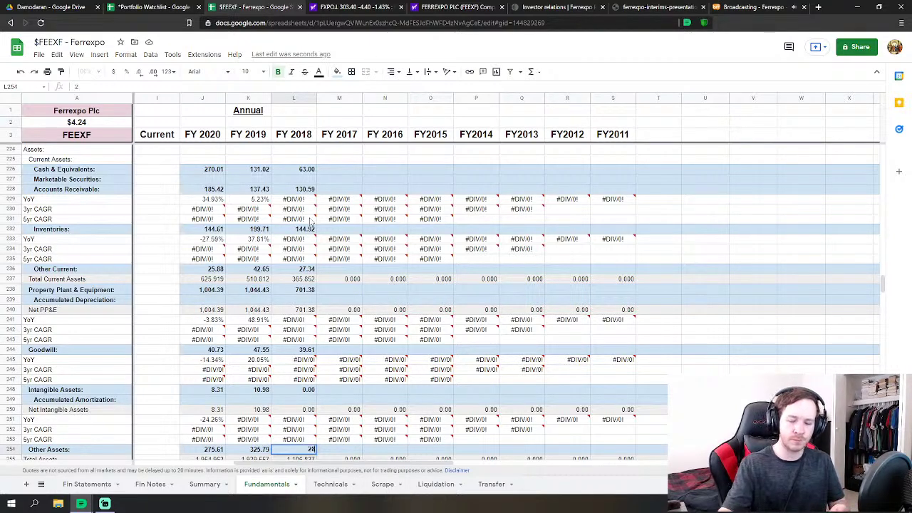
pyautogui.press('Return')
pyautogui.press('Return')
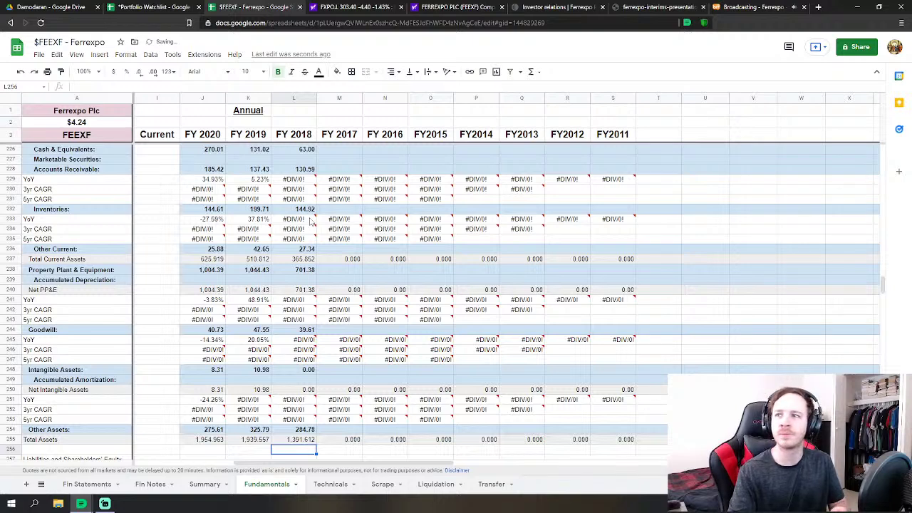
pyautogui.press('Down')
pyautogui.press('Down')
pyautogui.press('Down')
pyautogui.press('Down')
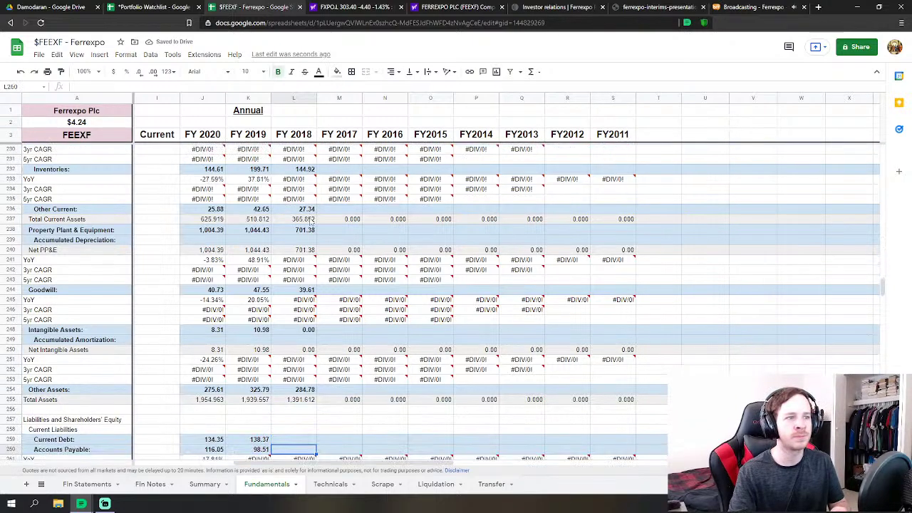
pyautogui.press('Up')
# Enter FY 2018 current liabilities: current debt 204.6, accounts payable 66.43, other current 32.69
pyautogui.scroll(-2, 317, 230)
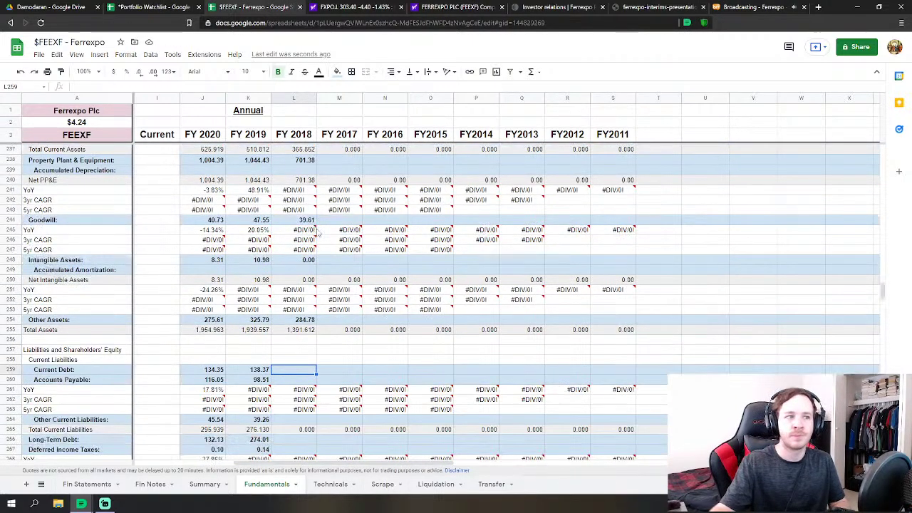
pyautogui.scroll(-4, 317, 229)
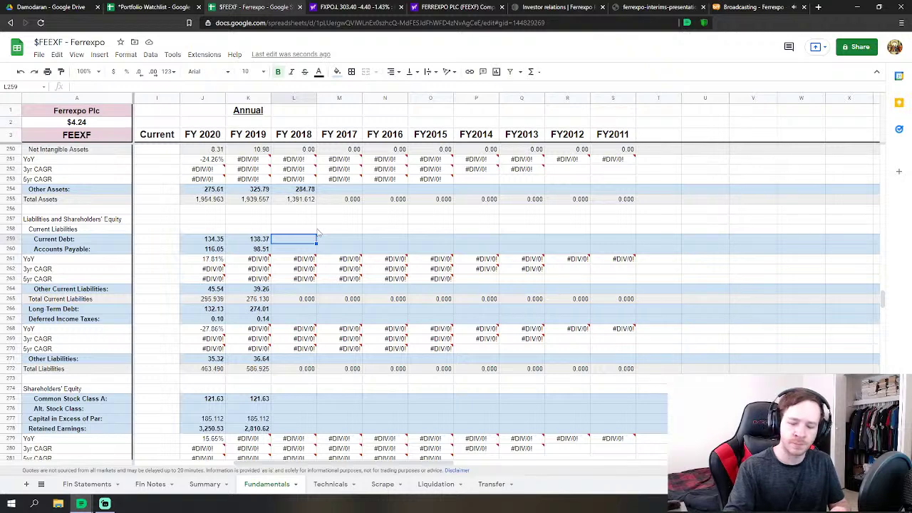
pyautogui.write('204.6')
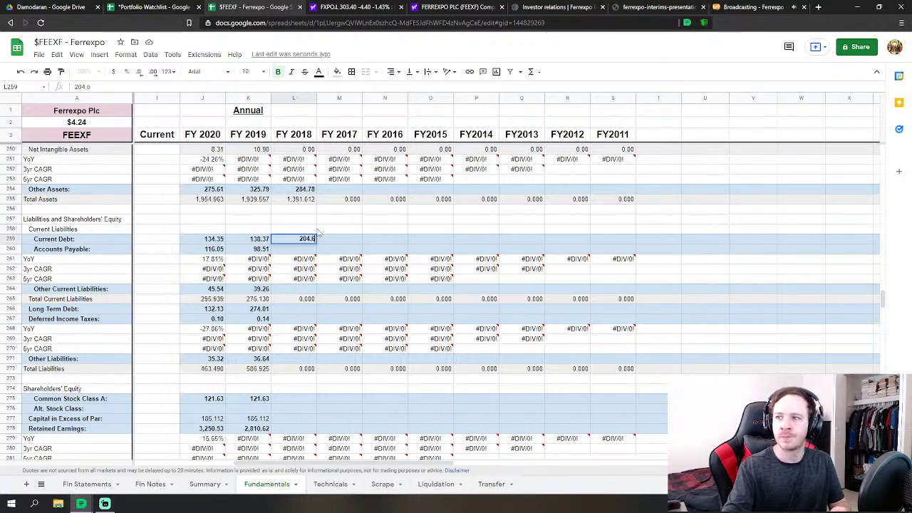
pyautogui.press('Return')
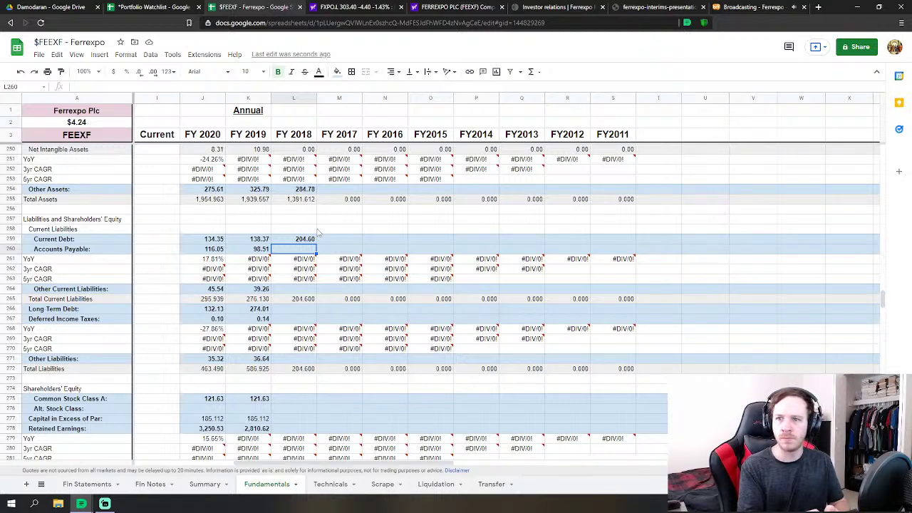
pyautogui.write('66.4')
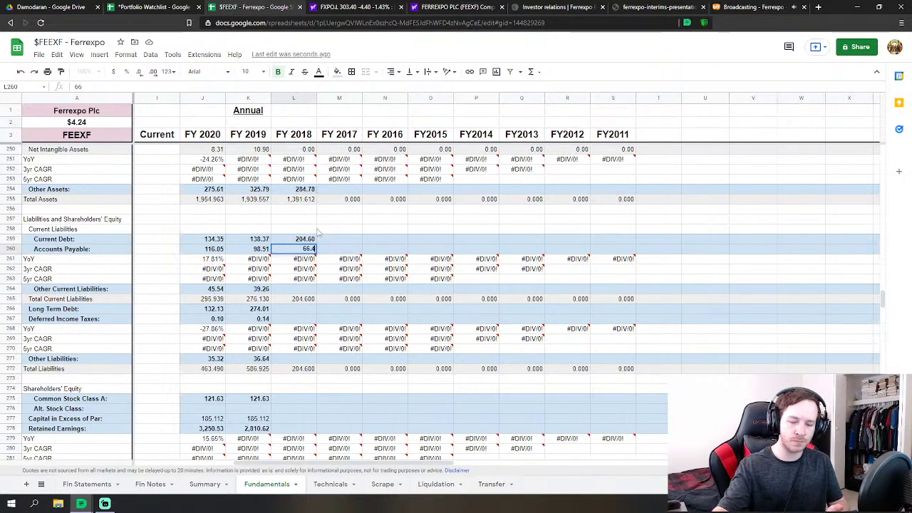
pyautogui.write('3')
pyautogui.press('Return')
pyautogui.press('Down')
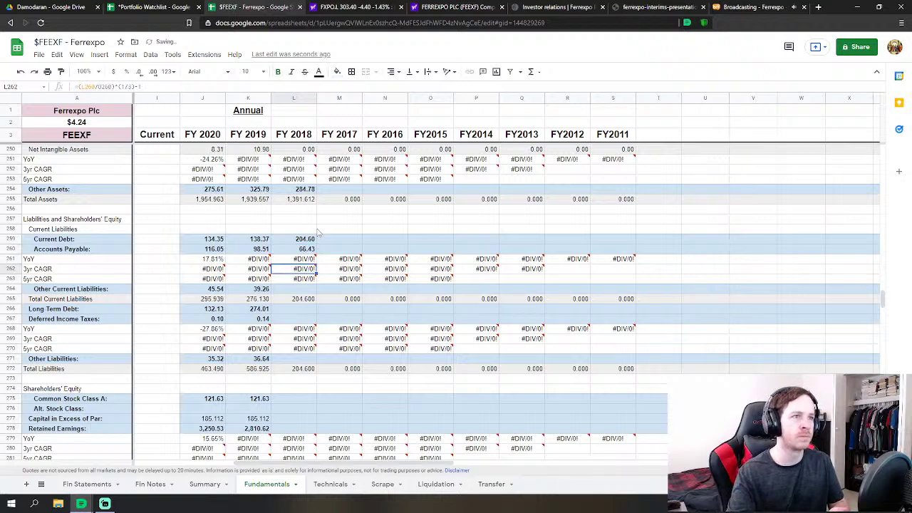
pyautogui.press('Down')
pyautogui.press('Down')
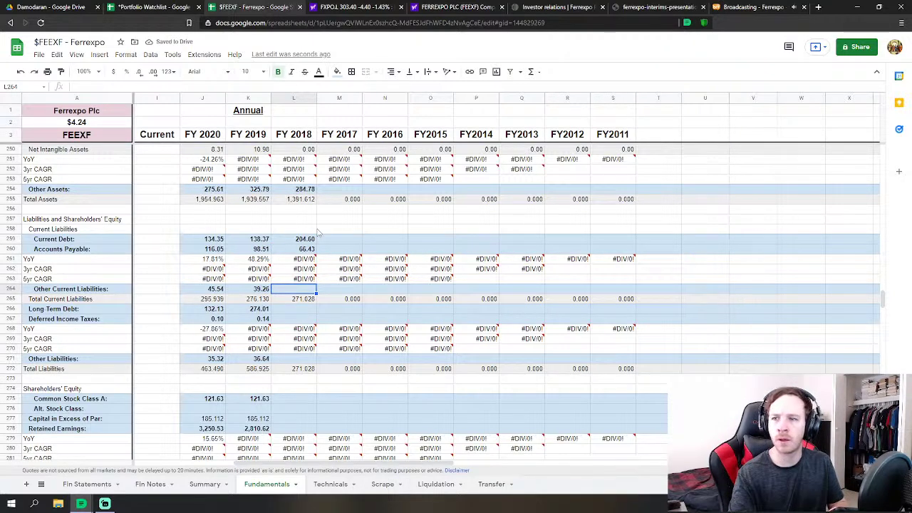
pyautogui.write('32')
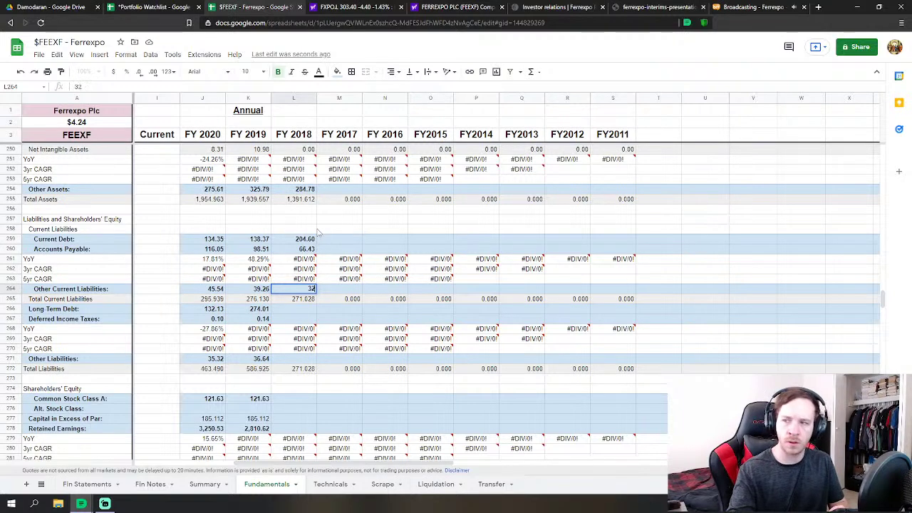
pyautogui.write('.69')
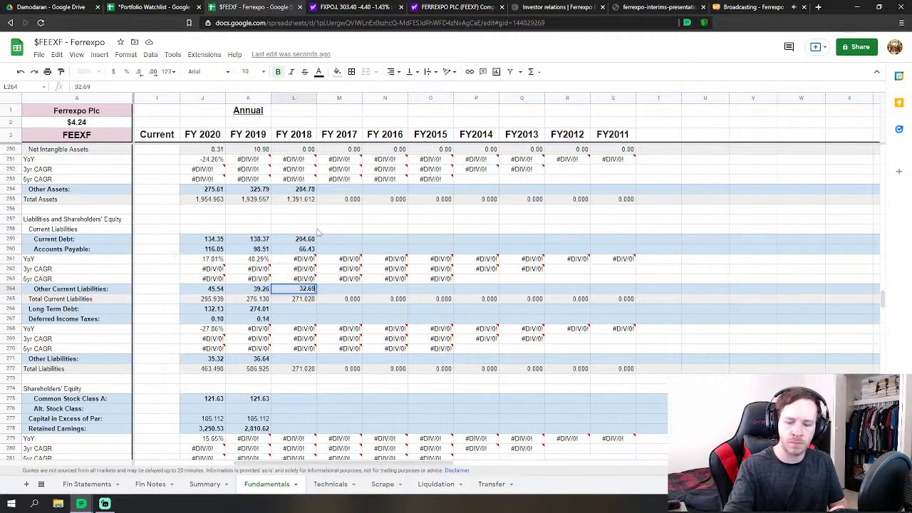
pyautogui.press('Return')
# Enter FY 2018 long-term debt 197.26, deferred income taxes 0.35 and other liabilities 23.384
pyautogui.press('Down')
pyautogui.press('Down')
pyautogui.press('Up')
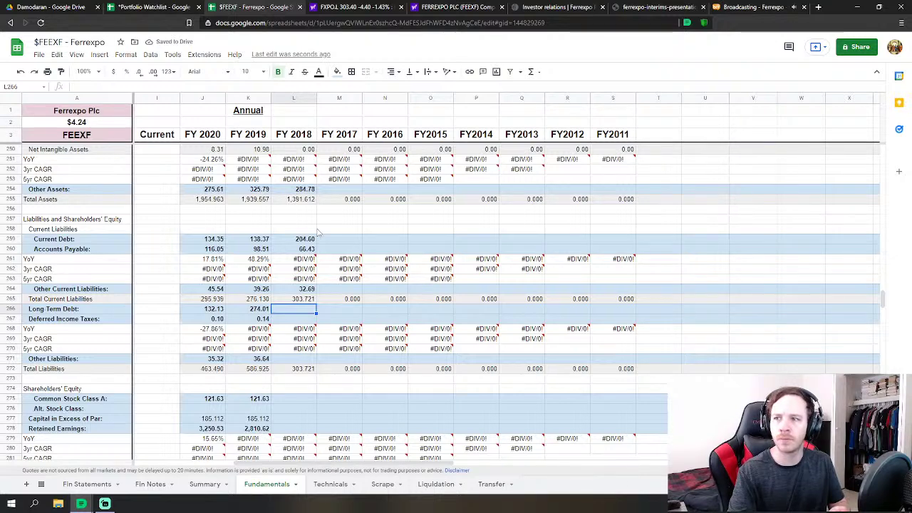
pyautogui.write('197')
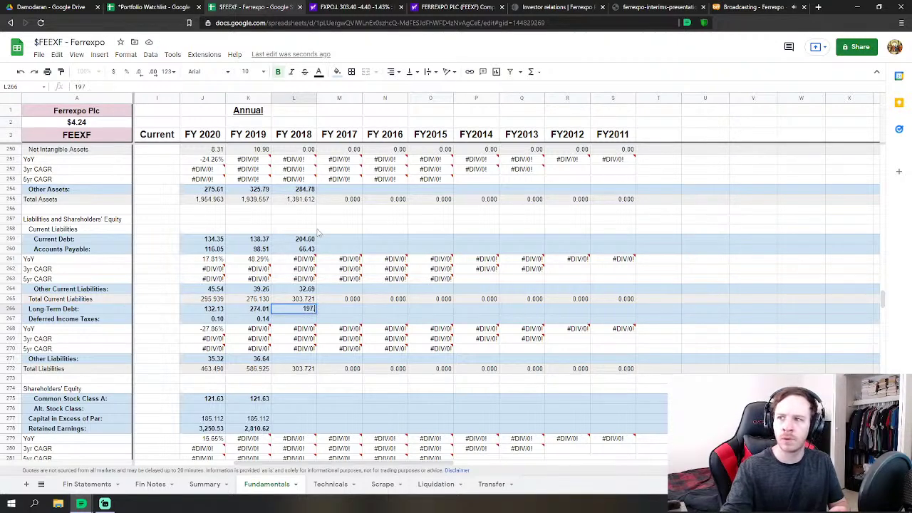
pyautogui.write('.26')
pyautogui.press('Return')
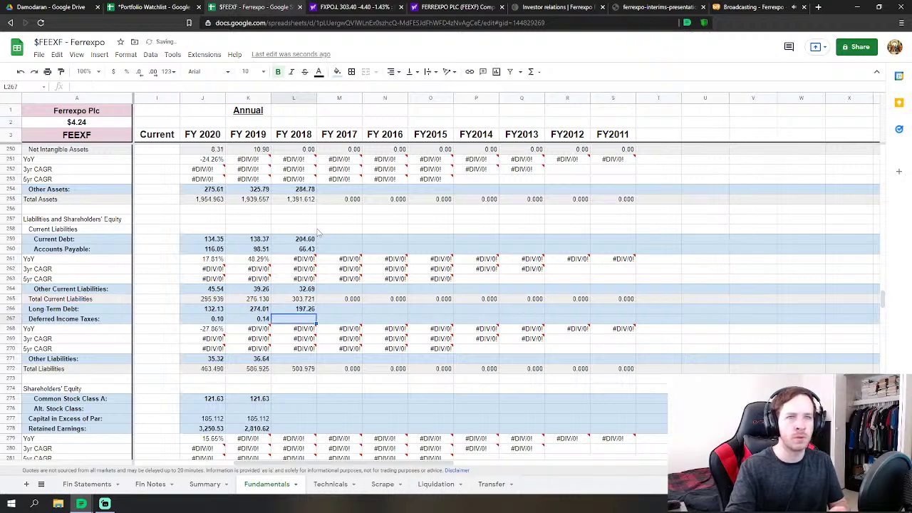
pyautogui.write('0.35')
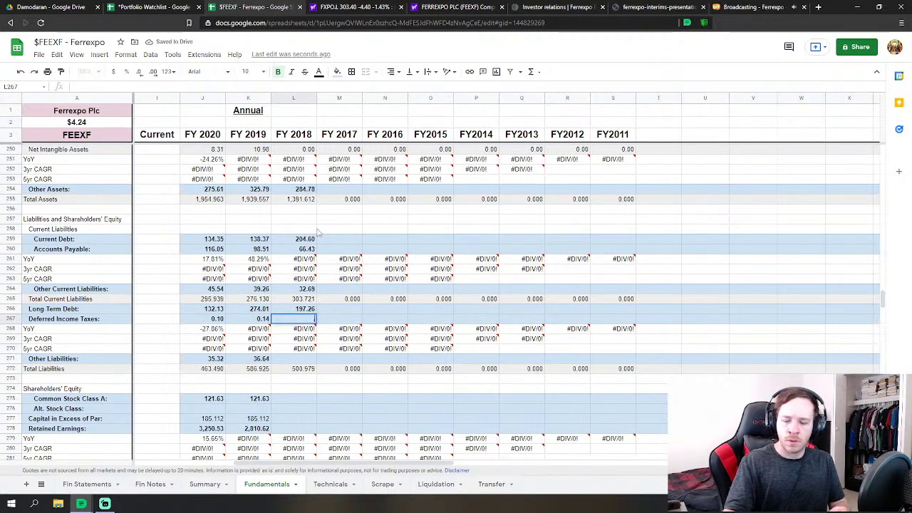
pyautogui.press('Return')
pyautogui.press('Down')
pyautogui.press('Down')
pyautogui.press('Down')
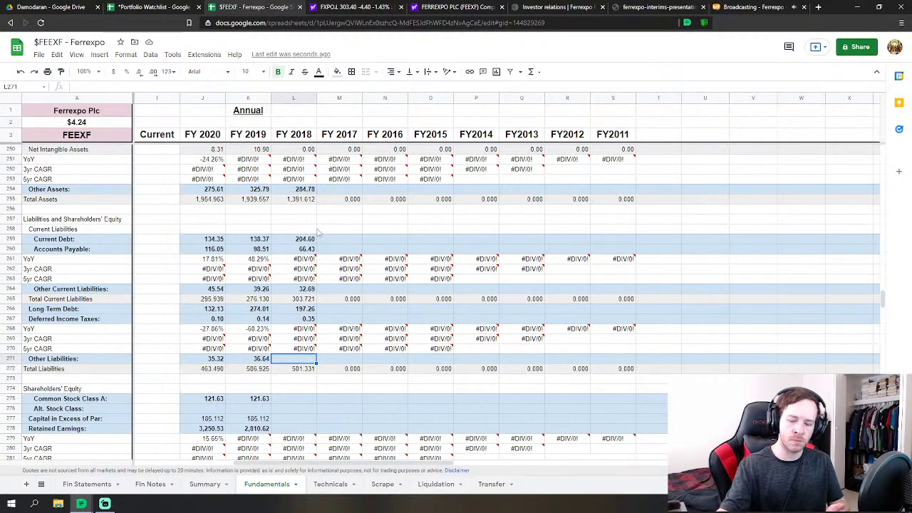
pyautogui.write('23.384')
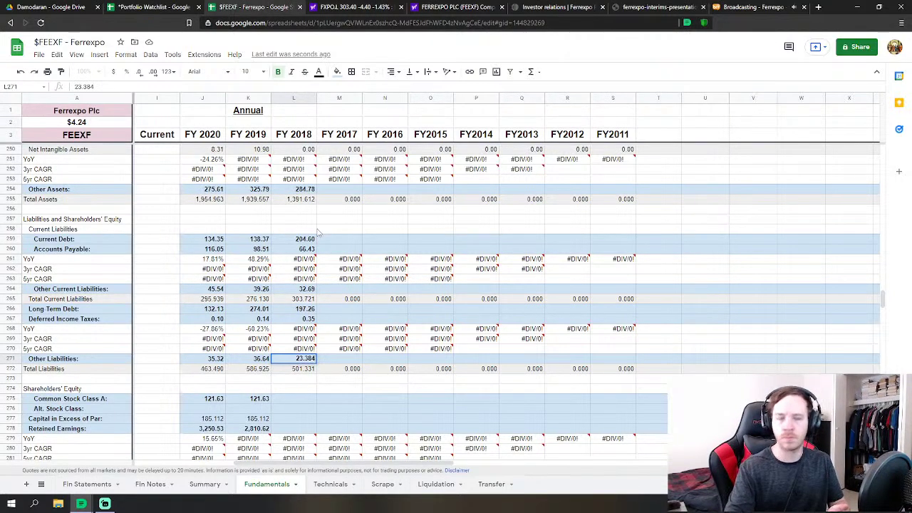
pyautogui.press('Return')
pyautogui.press('Down')
pyautogui.press('Down')
pyautogui.press('Down')
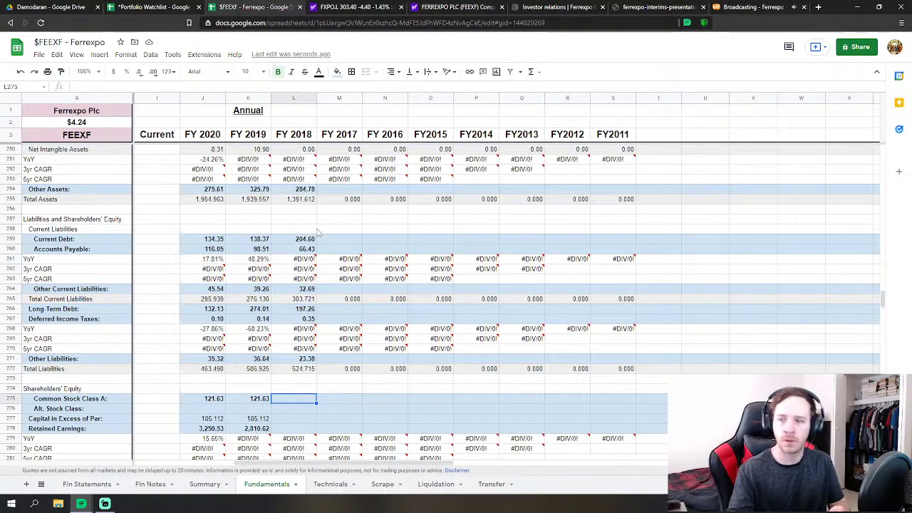
# Enter FY 2018 common stock 121.63, paid-in capital 185.112, retained earnings 2,568.19, Acc. Other -2010.08, noncontrolling interests 2.05
pyautogui.write('121.63')
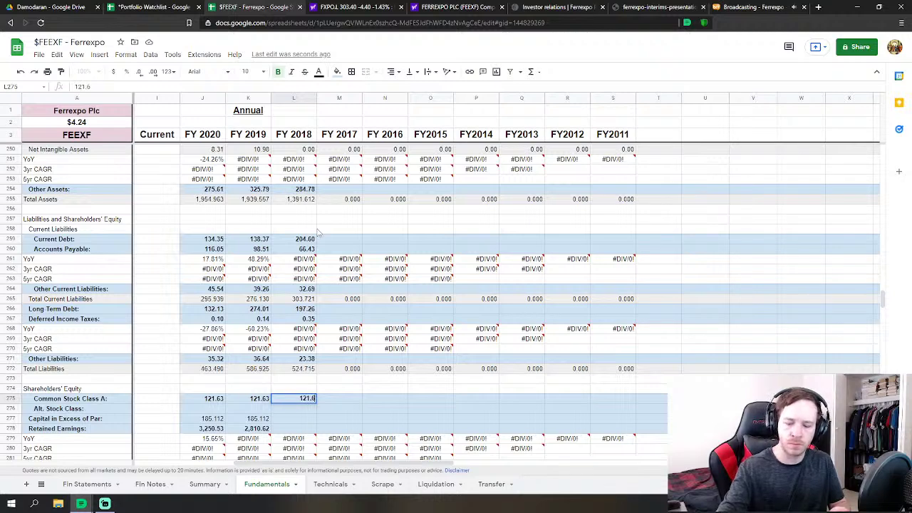
pyautogui.press('Return')
pyautogui.press('Down')
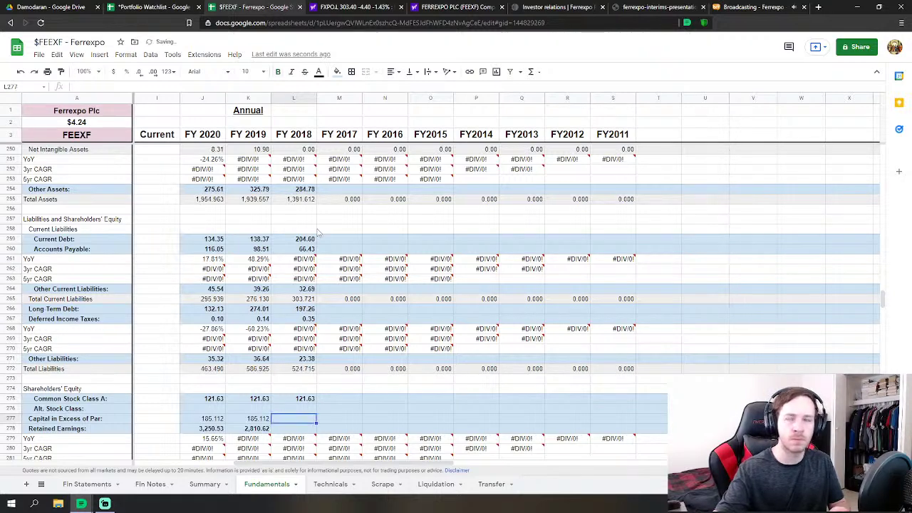
pyautogui.write('18')
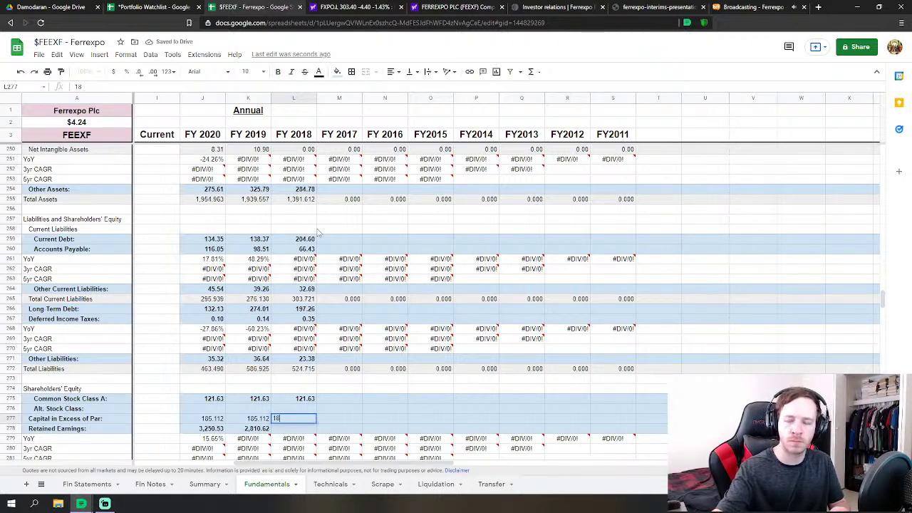
pyautogui.write('5.112')
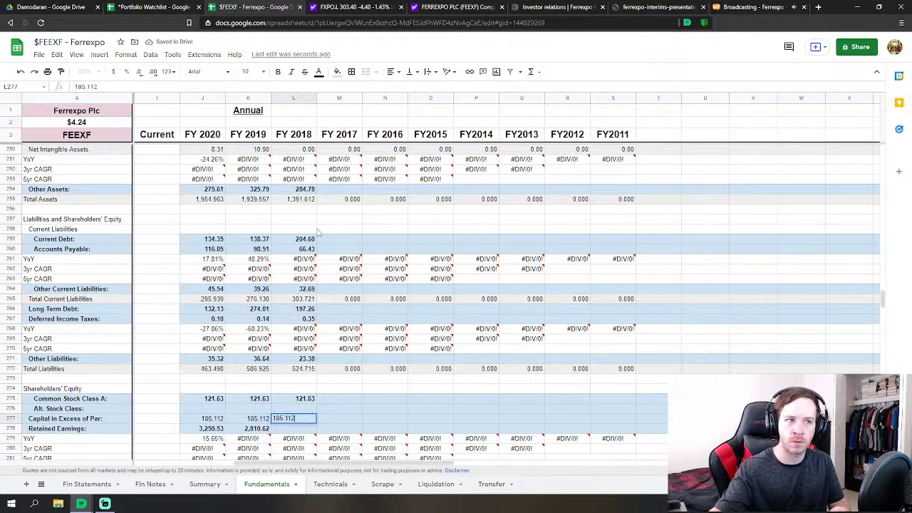
pyautogui.press('Return')
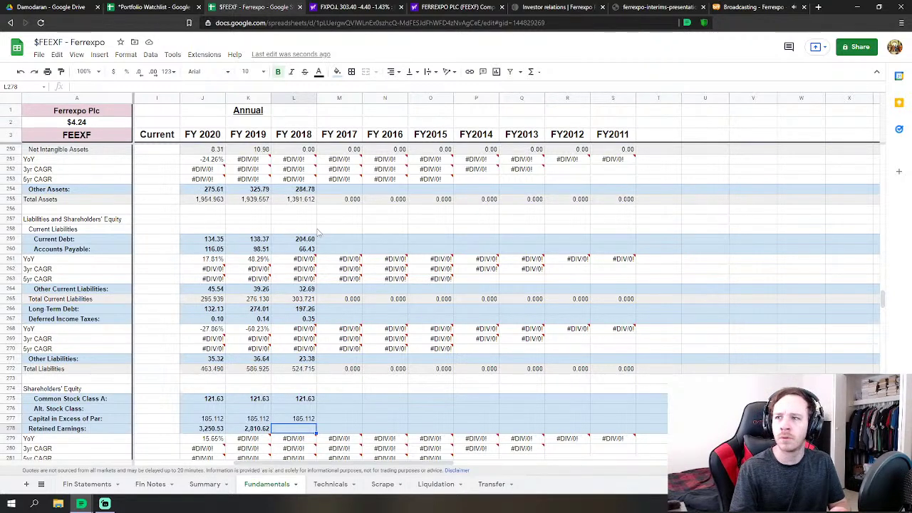
pyautogui.write('2,568')
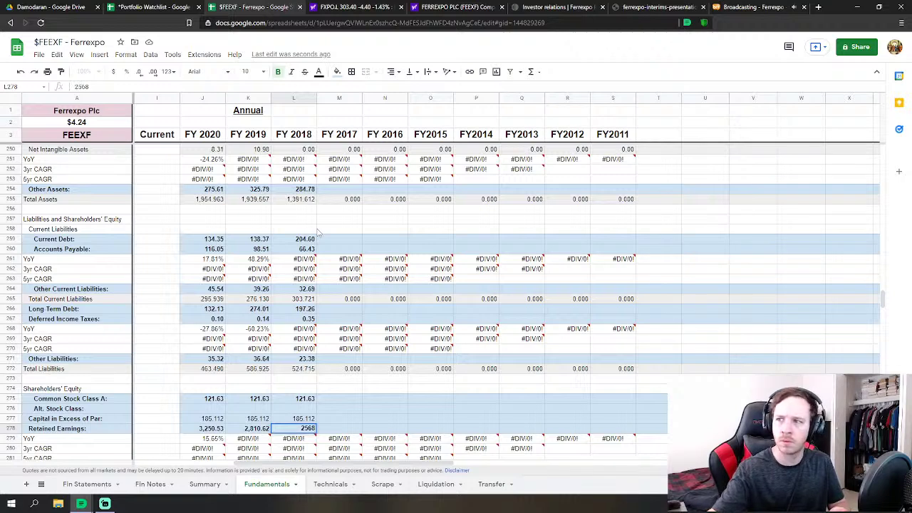
pyautogui.write('.19')
pyautogui.press('Return')
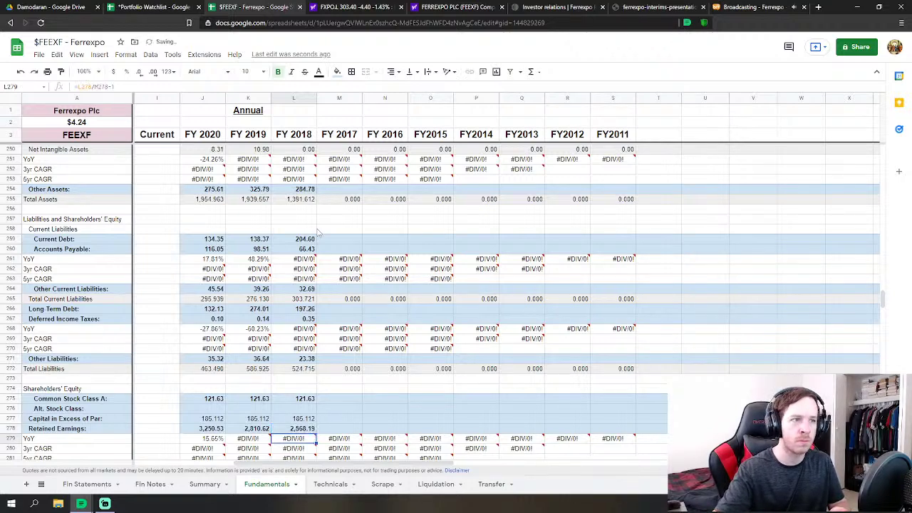
pyautogui.press('Down')
pyautogui.press('Down')
pyautogui.press('Down')
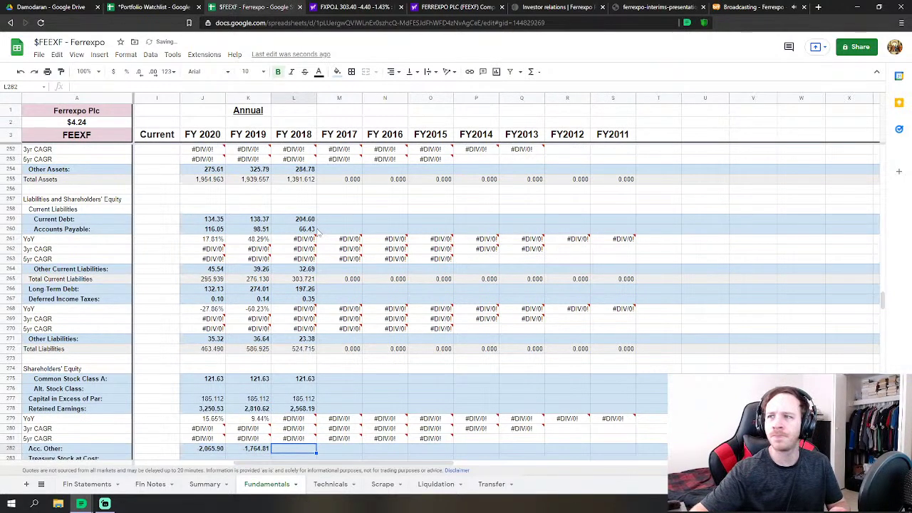
pyautogui.write('-201')
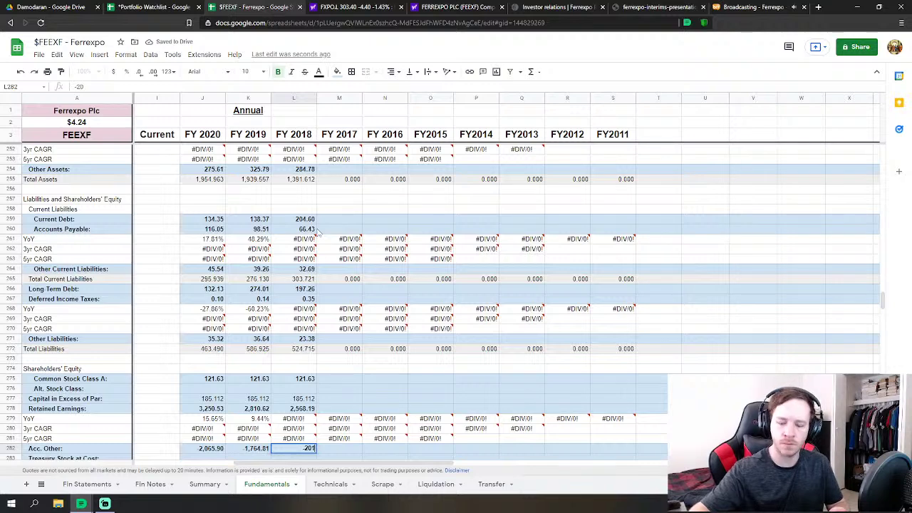
pyautogui.write('0.08')
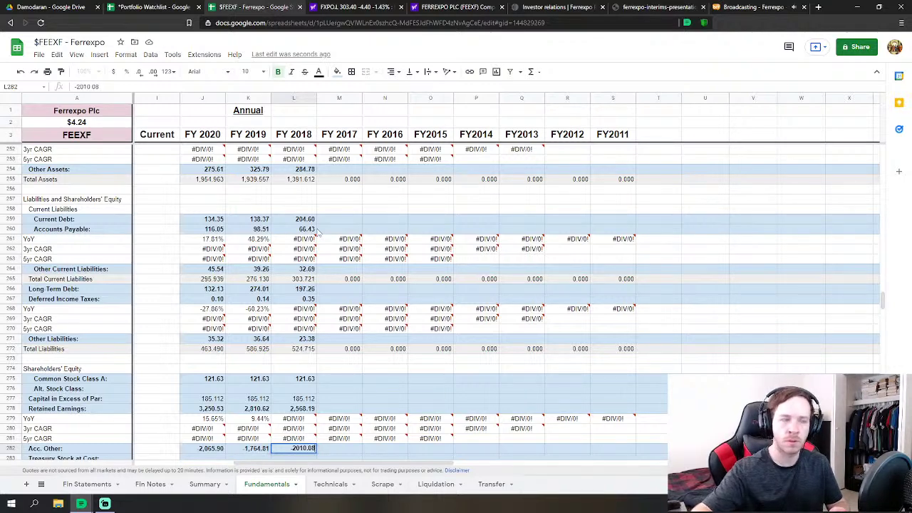
pyautogui.press('Down')
pyautogui.press('Down')
pyautogui.press('Down')
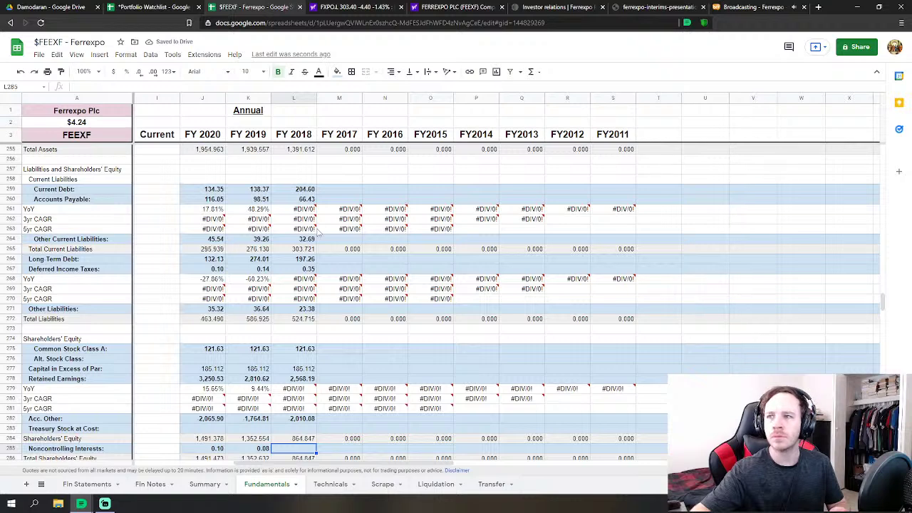
pyautogui.write('2.05')
pyautogui.press('Return')
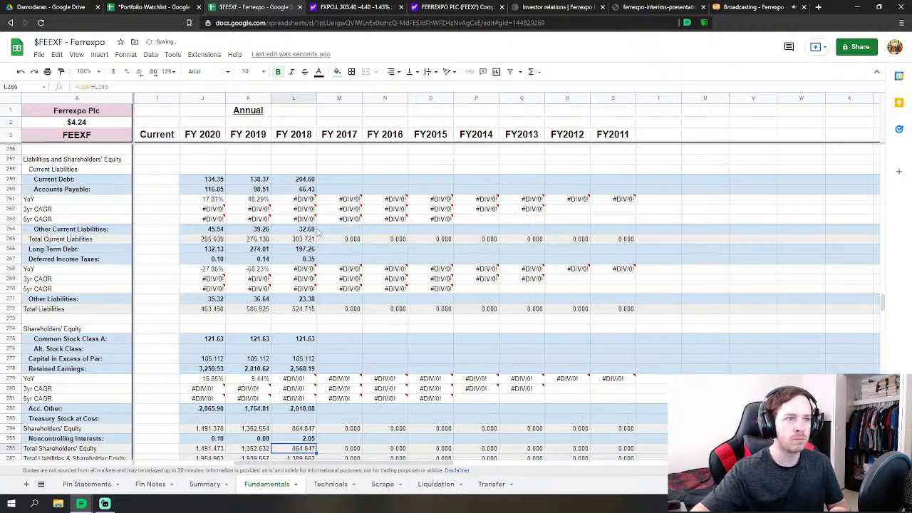
pyautogui.press('Down')
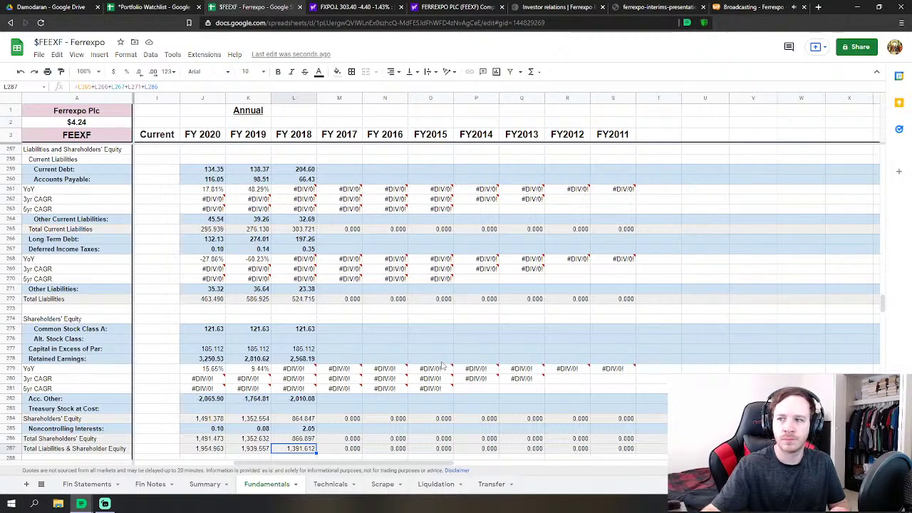
pyautogui.scroll(12, 368, 388)
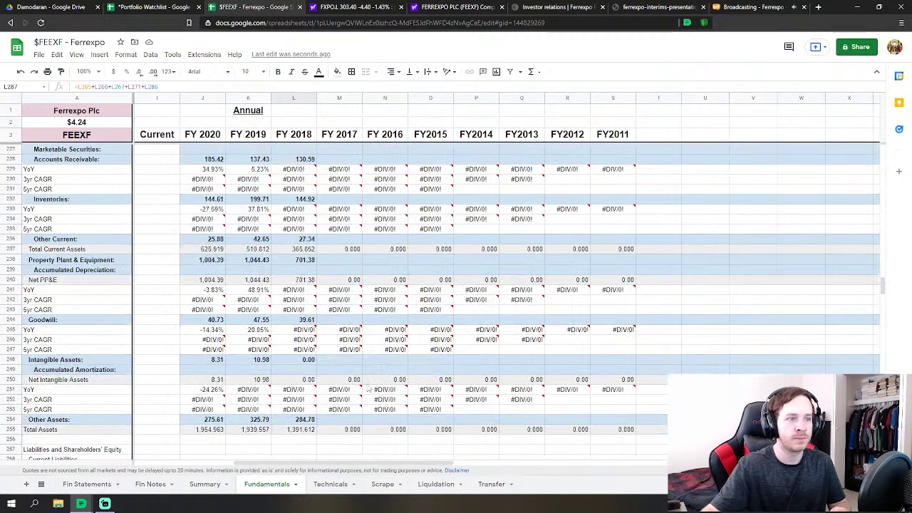
pyautogui.scroll(7, 368, 388)
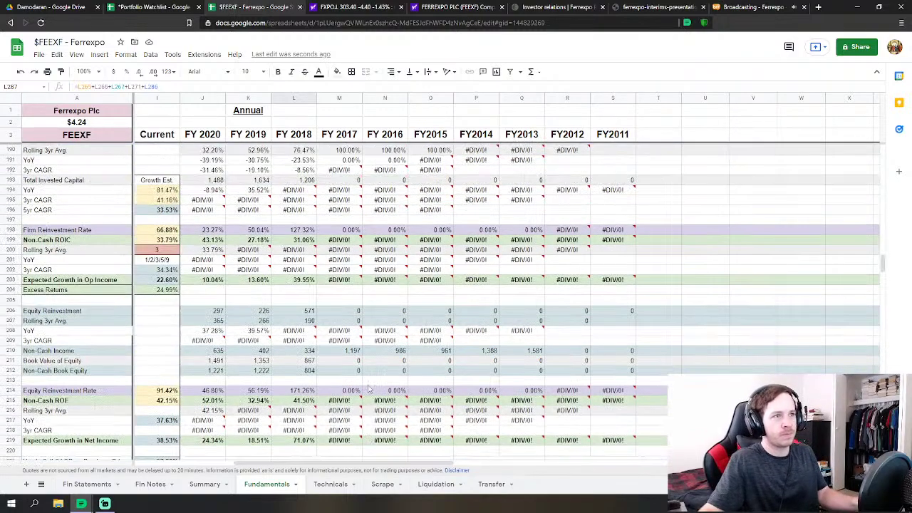
pyautogui.scroll(18, 368, 387)
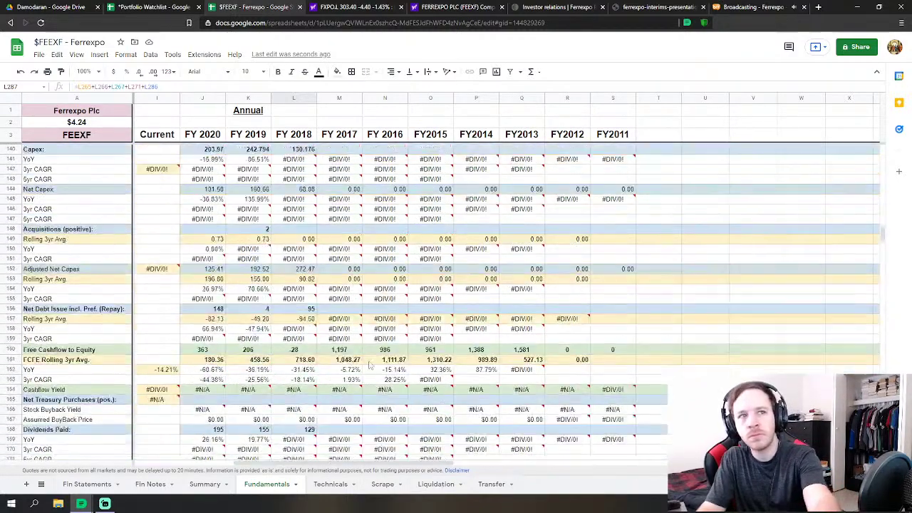
pyautogui.scroll(20, 370, 363)
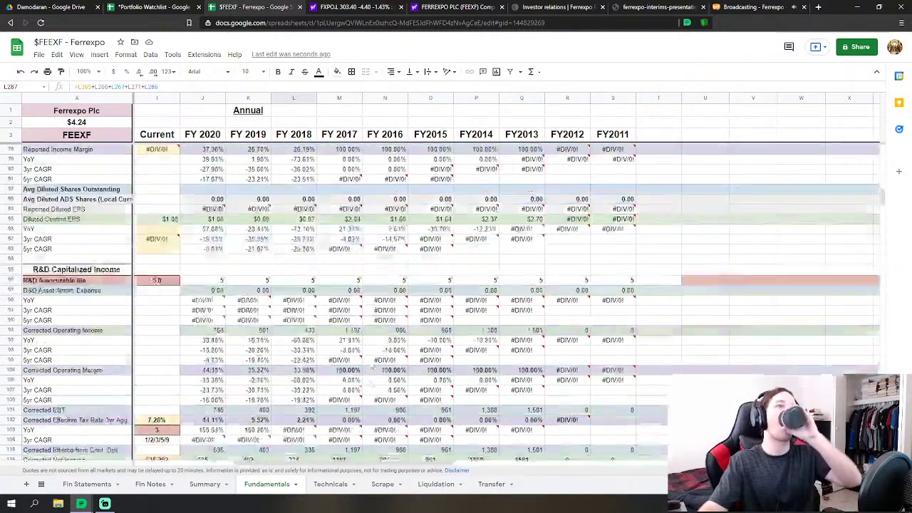
pyautogui.scroll(7, 370, 365)
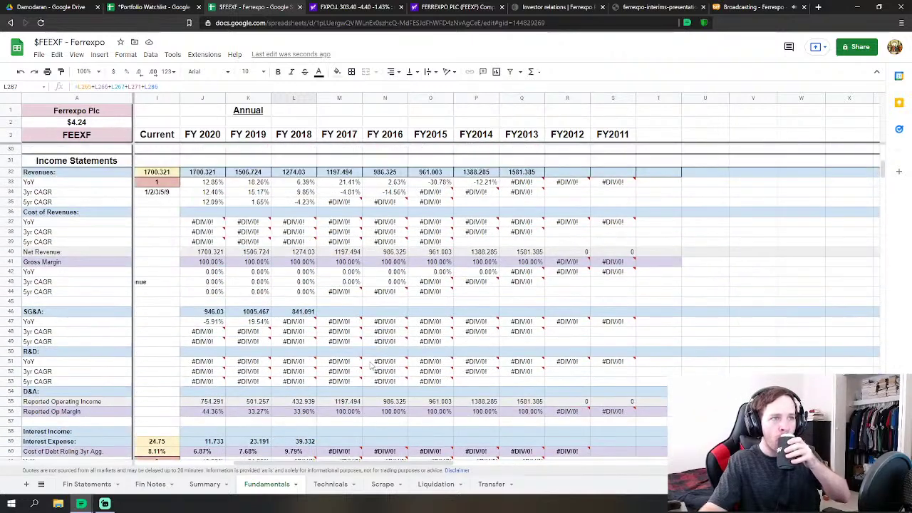
pyautogui.click(349, 313)
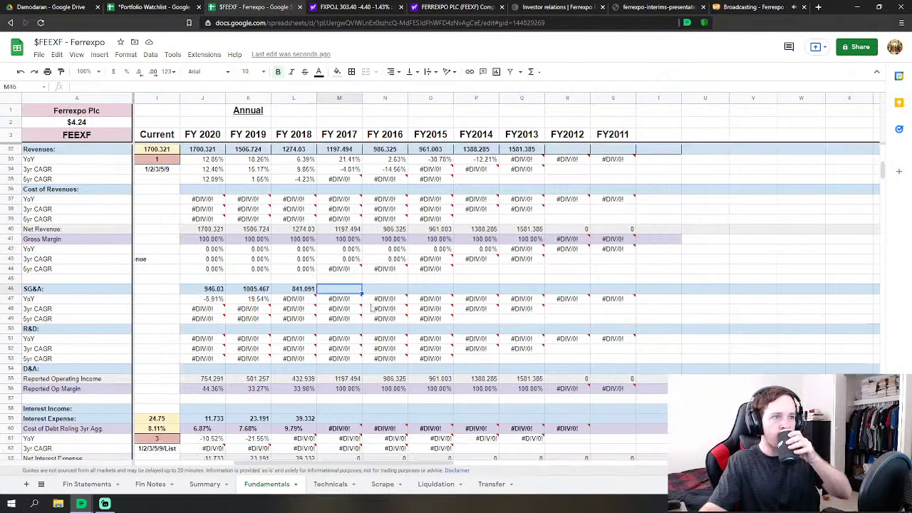
pyautogui.scroll(-1, 372, 308)
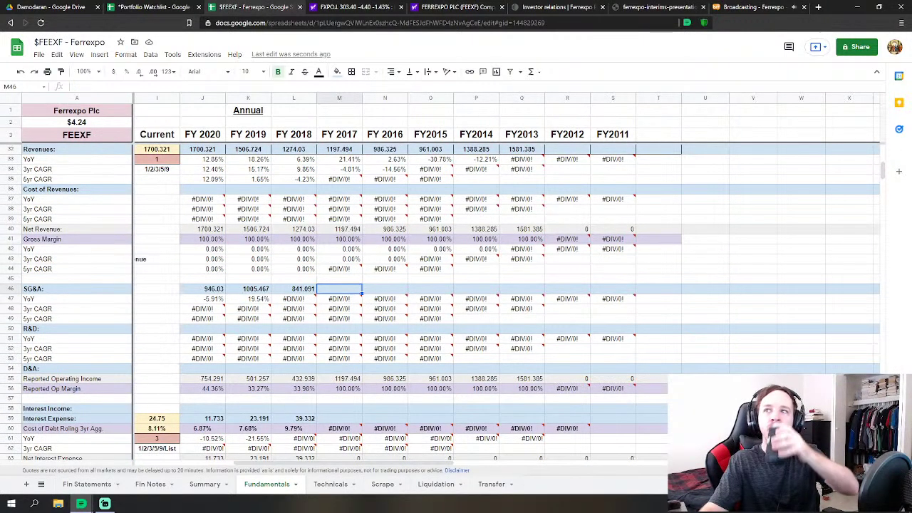
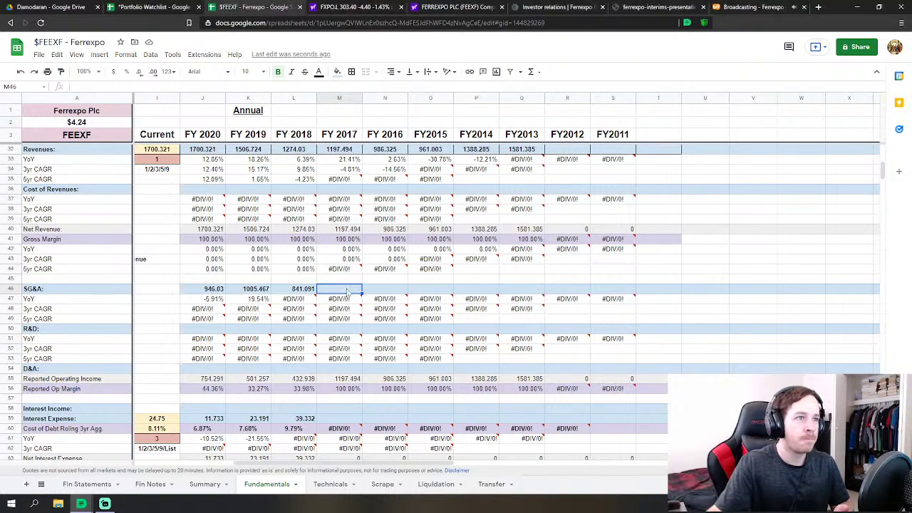
# Enter FY 2017 SG&A 701.928 and interest expense 54.766 in column M
pyautogui.write('701')
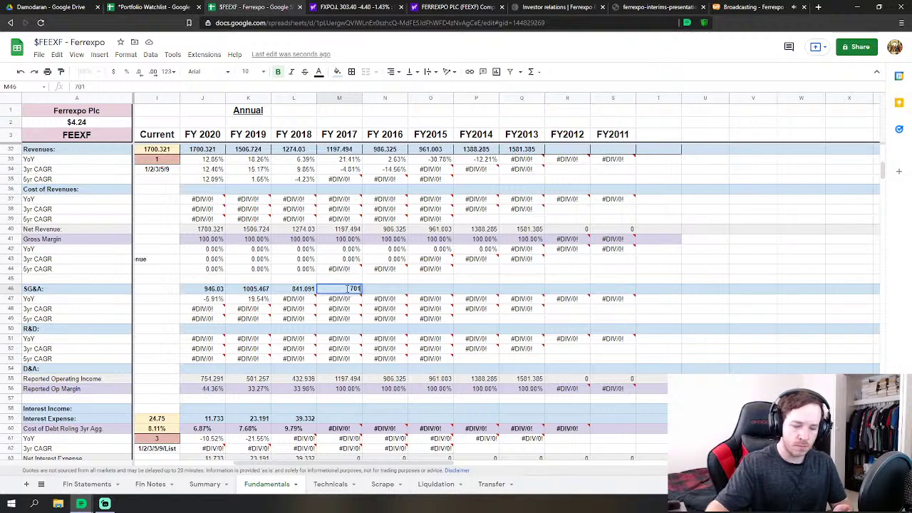
pyautogui.write('.928')
pyautogui.press('Return')
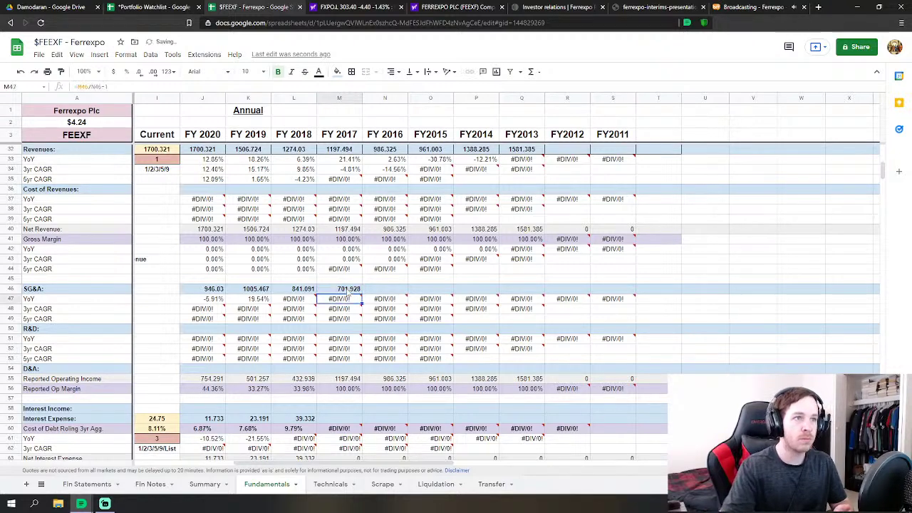
pyautogui.press('Down')
pyautogui.press('Down')
pyautogui.press('Down')
pyautogui.press('Down')
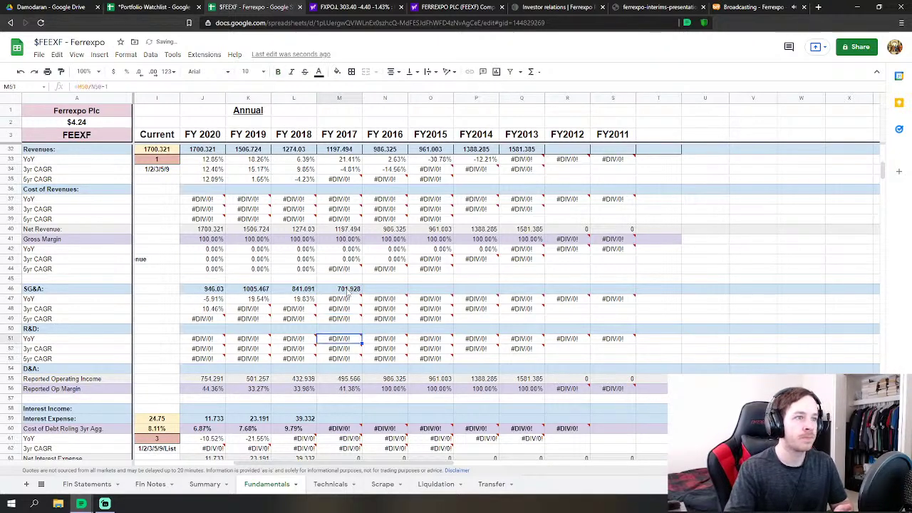
pyautogui.press('Down')
pyautogui.press('Down')
pyautogui.press('Down')
pyautogui.press('Down')
pyautogui.press('Down')
pyautogui.press('Down')
pyautogui.press('Down')
pyautogui.press('Down')
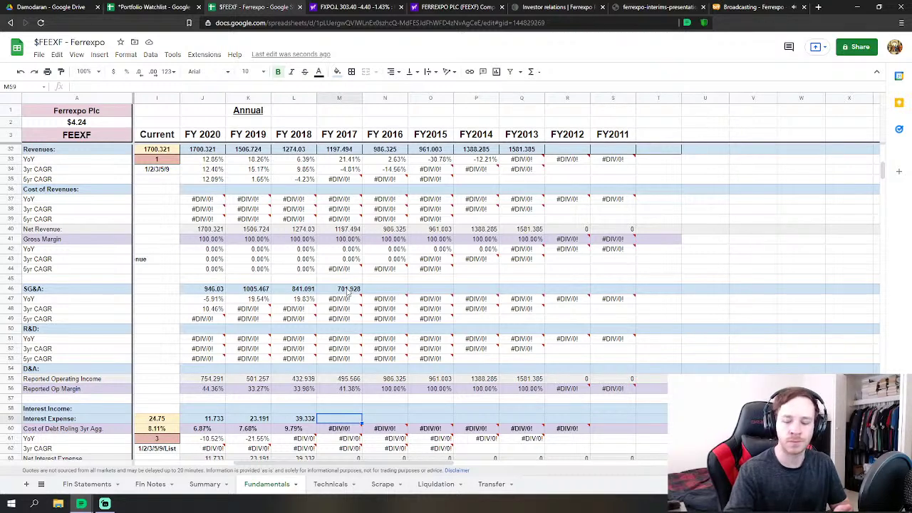
pyautogui.write('54')
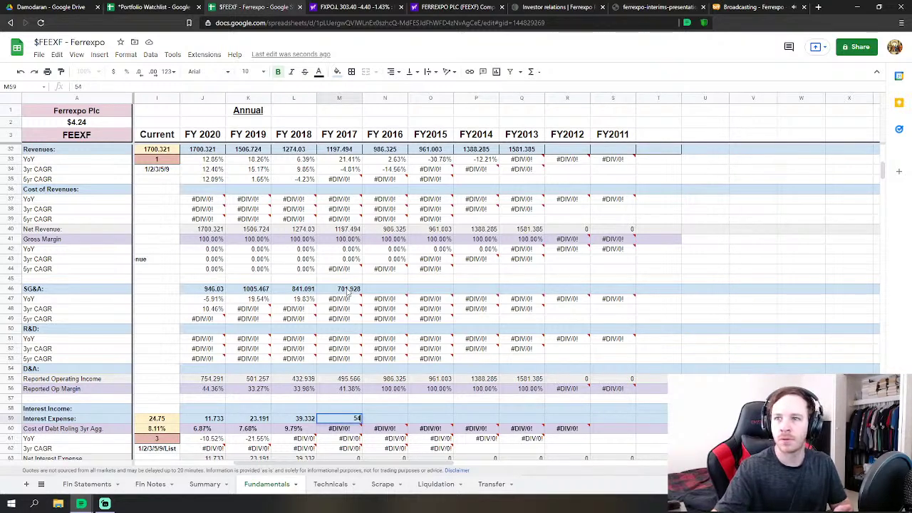
pyautogui.write('.766')
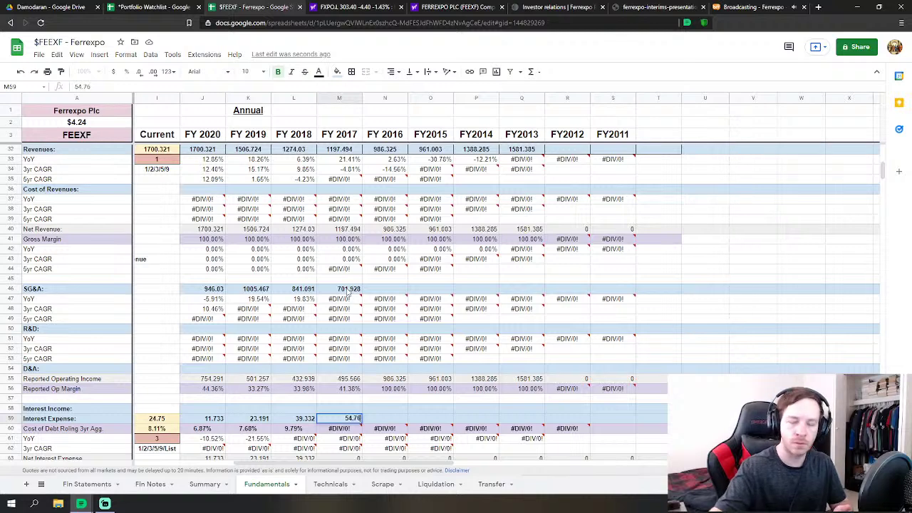
pyautogui.press('Return')
pyautogui.press('Down')
pyautogui.press('Down')
pyautogui.press('Down')
pyautogui.press('Down')
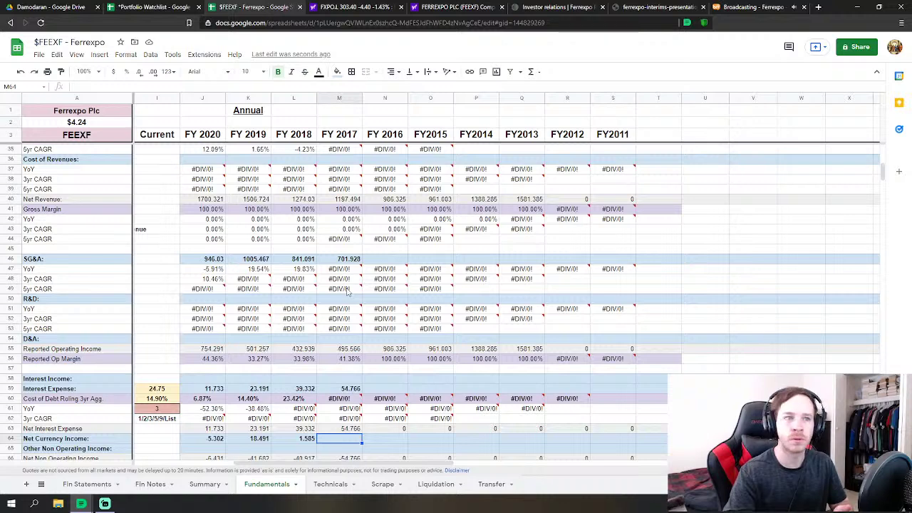
# Enter FY 2017 net currency income 9.033, income tax 55.361 and minority interest 1.543
pyautogui.write('9.033')
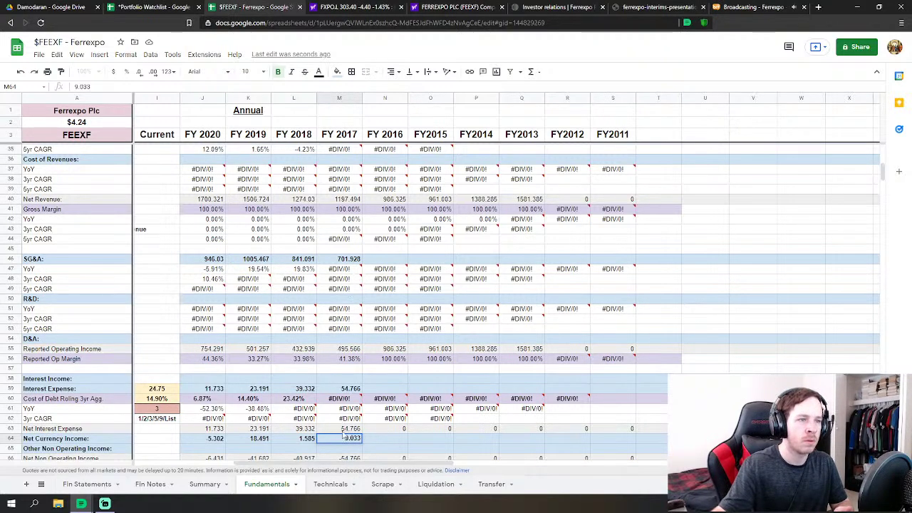
pyautogui.press('Return')
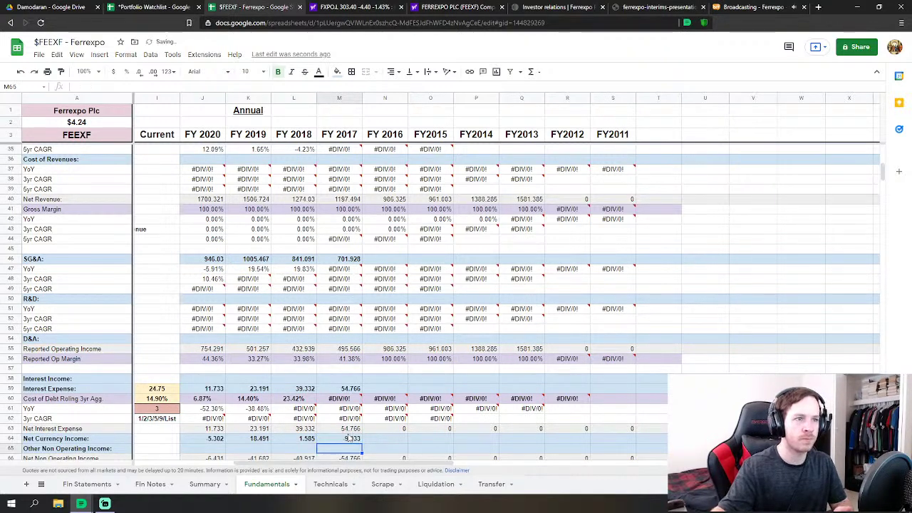
pyautogui.scroll(-4, 349, 438)
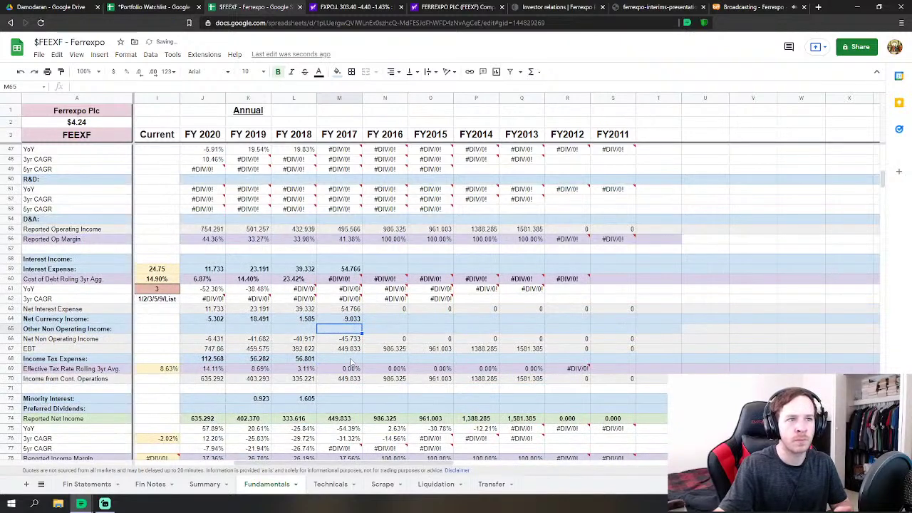
pyautogui.click(350, 360)
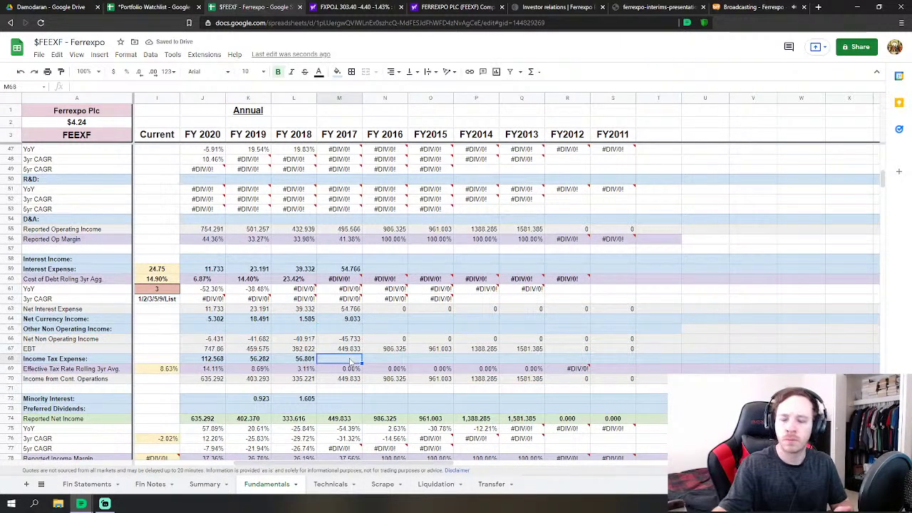
pyautogui.write('55.361')
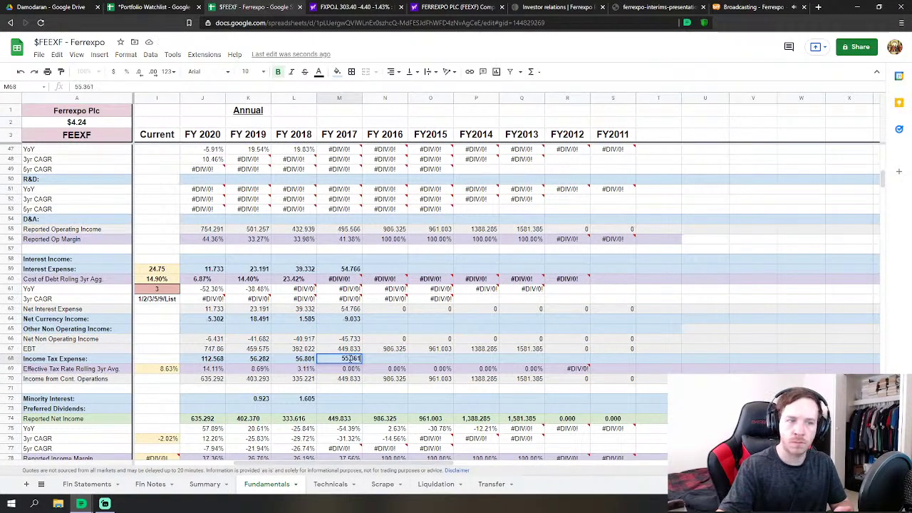
pyautogui.press('Return')
pyautogui.press('Down')
pyautogui.press('Down')
pyautogui.press('Down')
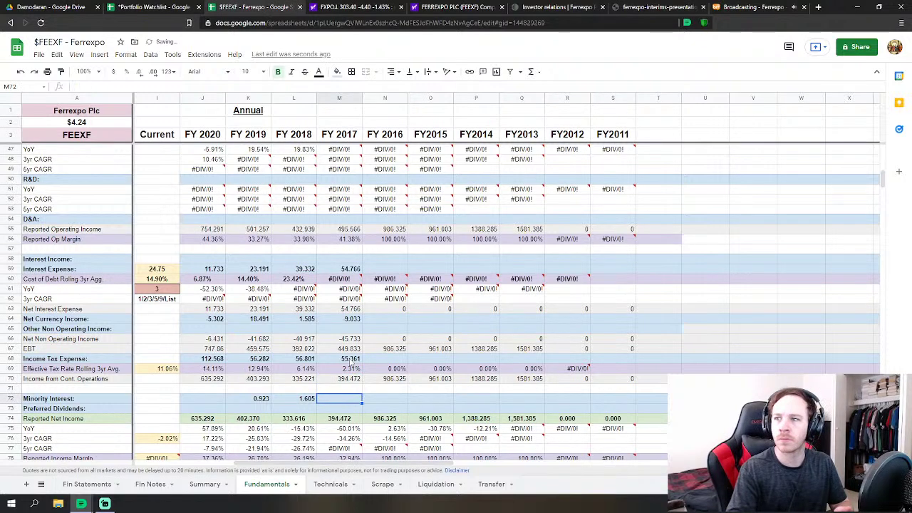
pyautogui.write('1.543')
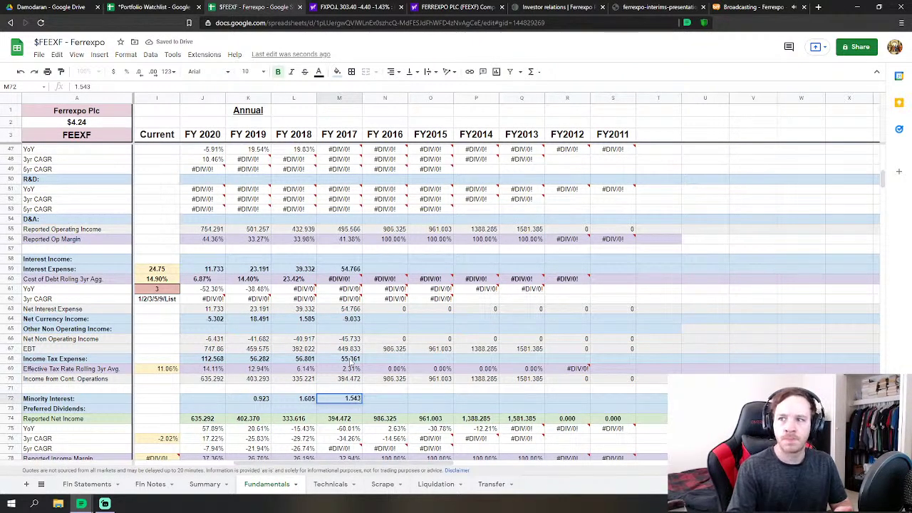
pyautogui.press('Return')
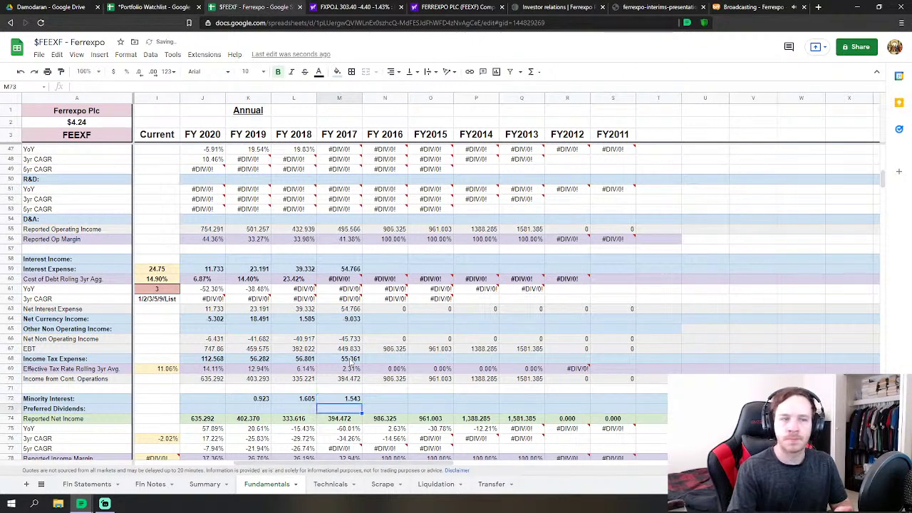
pyautogui.press('Down')
pyautogui.press('Down')
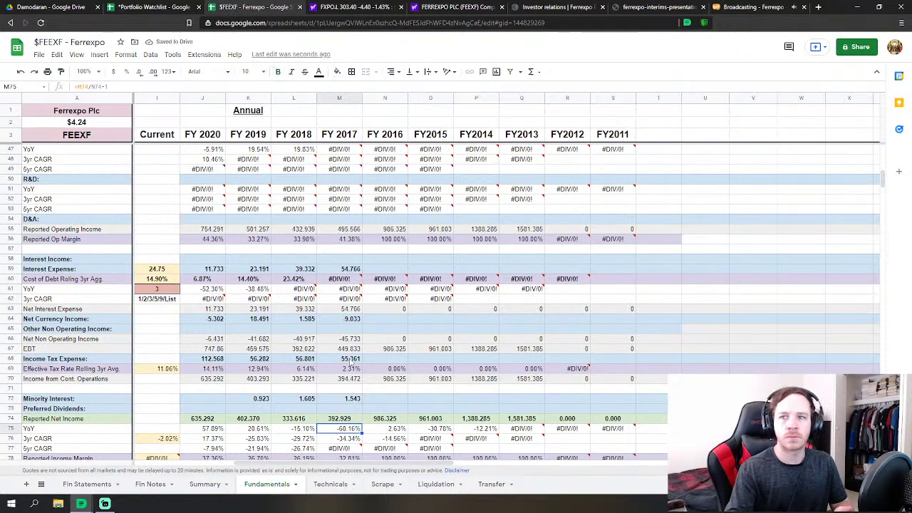
pyautogui.press('Down')
pyautogui.press('Down')
pyautogui.press('Down')
pyautogui.press('Down')
pyautogui.press('Down')
pyautogui.press('Down')
pyautogui.press('Down')
pyautogui.press('Down')
pyautogui.press('Down')
pyautogui.press('Down')
pyautogui.press('Down')
pyautogui.press('Down')
pyautogui.press('Down')
pyautogui.press('Down')
pyautogui.press('Down')
pyautogui.press('Down')
pyautogui.press('Down')
pyautogui.press('Down')
pyautogui.press('Down')
pyautogui.press('Down')
pyautogui.press('Down')
pyautogui.press('Down')
pyautogui.press('Down')
pyautogui.press('Down')
pyautogui.press('Down')
pyautogui.press('Down')
pyautogui.press('Down')
pyautogui.press('Down')
pyautogui.press('Down')
pyautogui.press('Down')
pyautogui.press('Down')
pyautogui.press('Down')
pyautogui.press('Down')
pyautogui.press('Down')
pyautogui.press('Down')
pyautogui.press('Down')
pyautogui.press('Down')
pyautogui.press('Down')
pyautogui.press('Down')
pyautogui.press('Down')
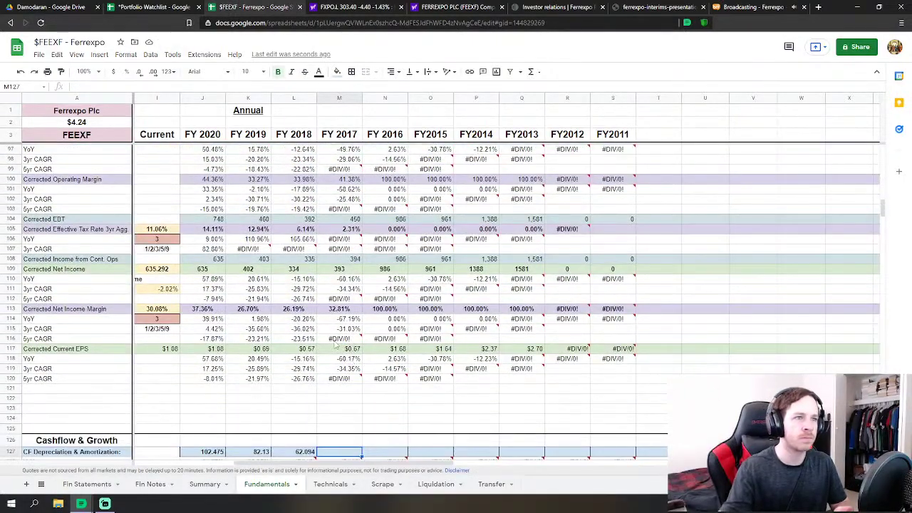
# Enter FY 2017 depreciation and amortization 46.392 and non-cash adjustments 4.801
pyautogui.moveTo(336, 344)
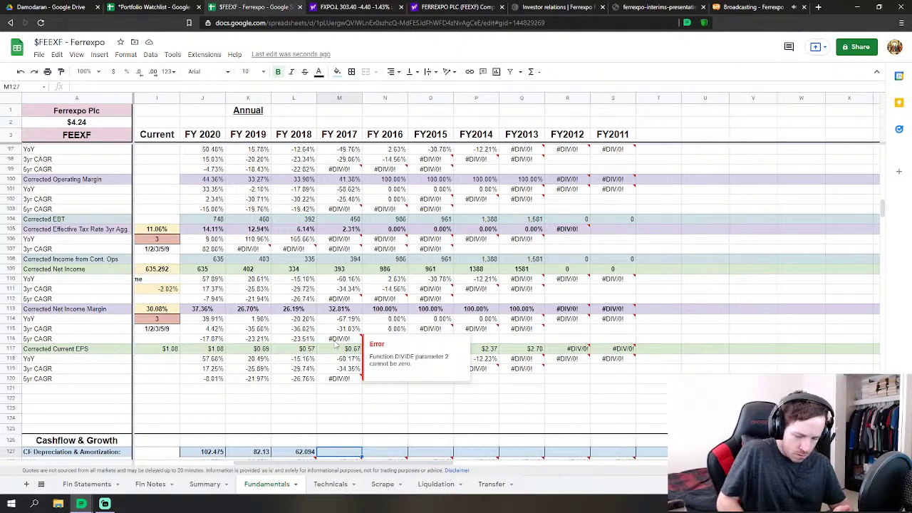
pyautogui.scroll(-10, 387, 243)
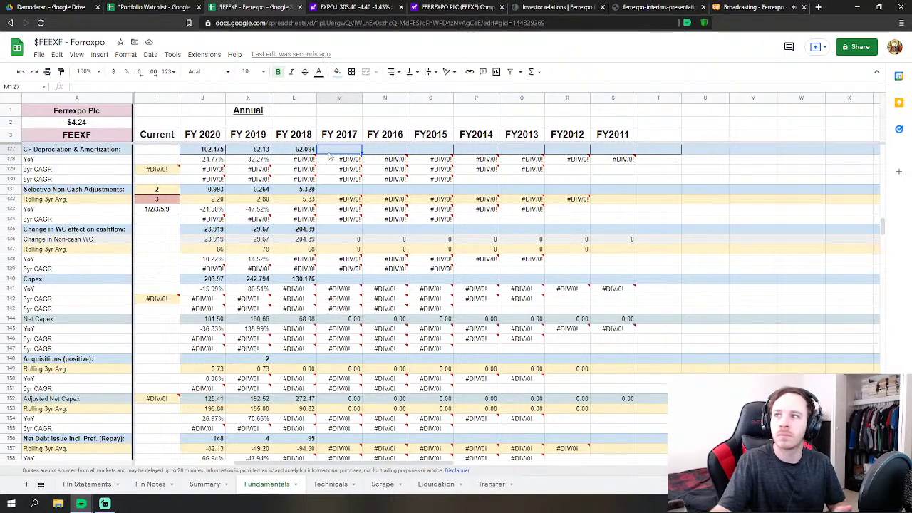
pyautogui.write('46')
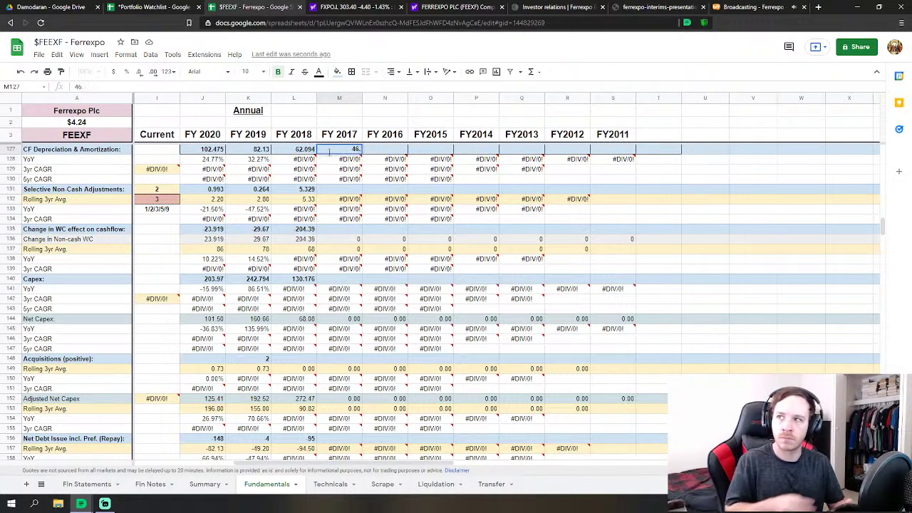
pyautogui.write('.')
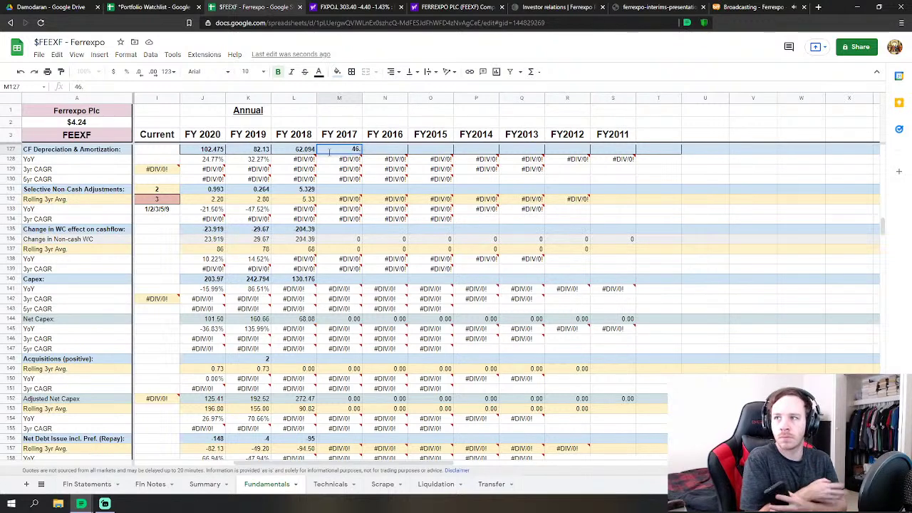
pyautogui.write('3')
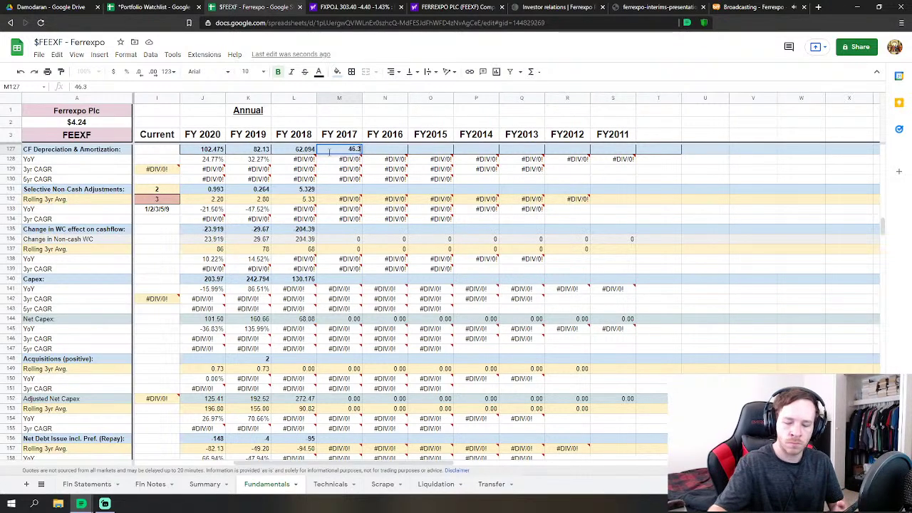
pyautogui.write('92')
pyautogui.press('Return')
pyautogui.press('Down')
pyautogui.press('Down')
pyautogui.press('Down')
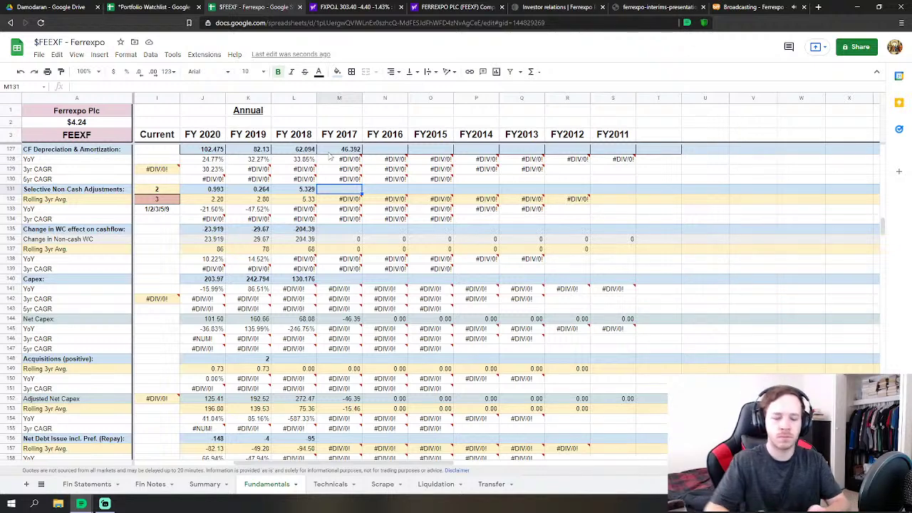
pyautogui.write('4.801')
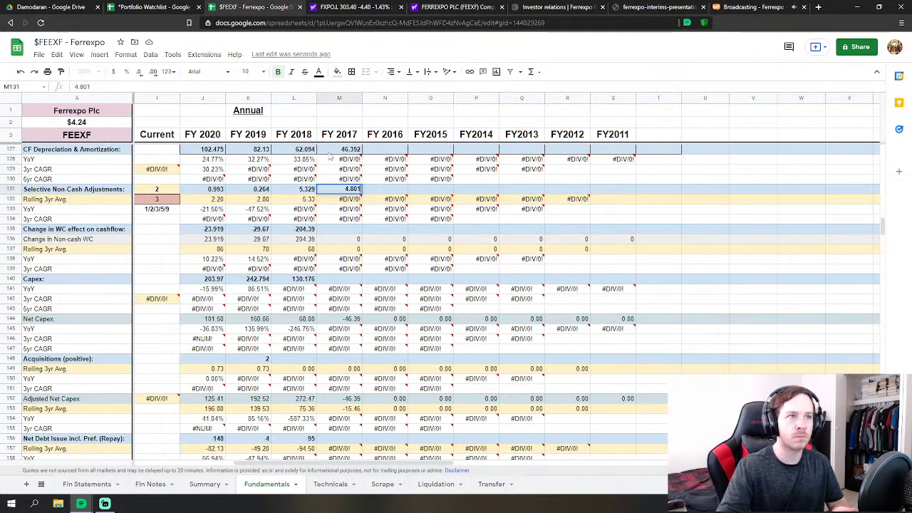
pyautogui.press('Return')
pyautogui.press('Down')
pyautogui.press('Down')
pyautogui.press('Down')
pyautogui.press('Down')
pyautogui.press('Down')
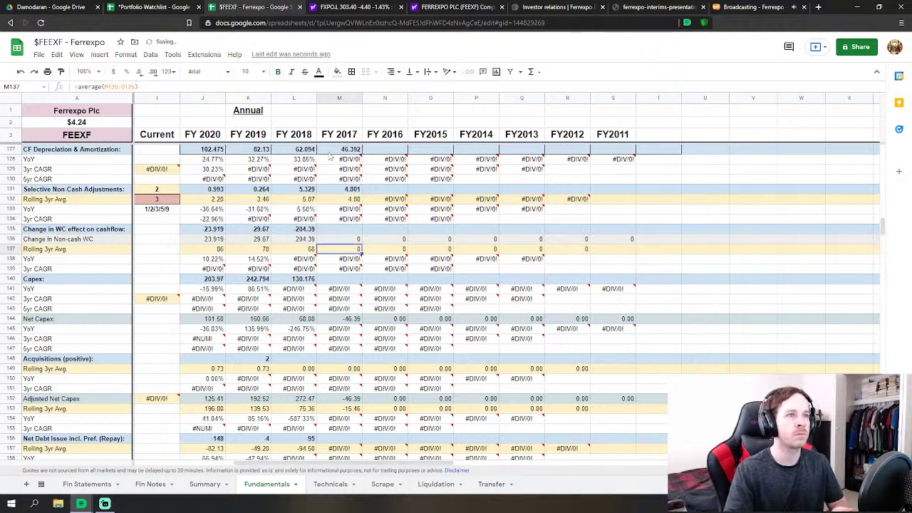
# Enter FY 2017 working capital change -109.744 and Capex 97.117
pyautogui.press('Up')
pyautogui.press('Up')
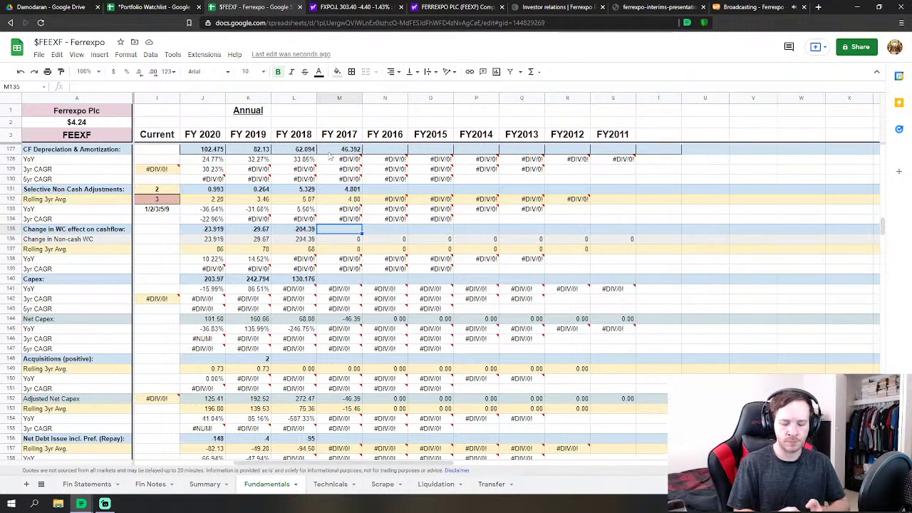
pyautogui.write('-109')
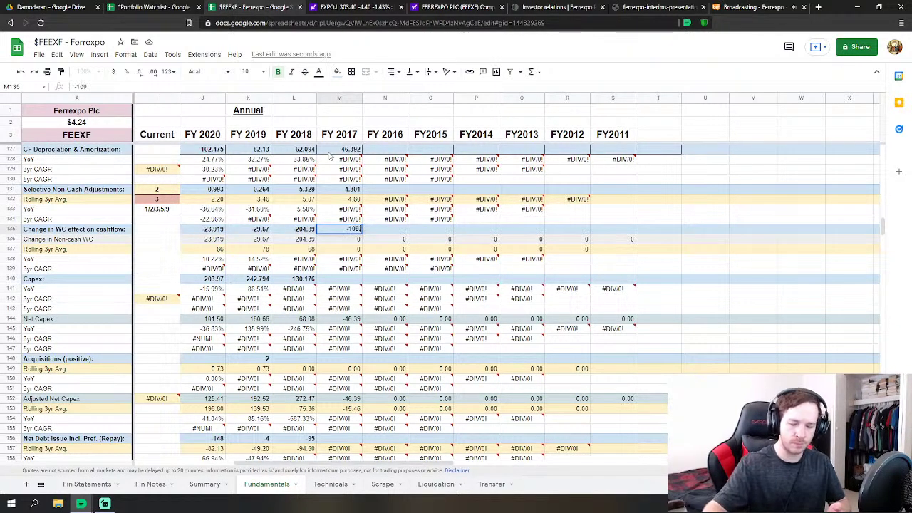
pyautogui.write('.744')
pyautogui.press('Return')
pyautogui.press('Down')
pyautogui.press('Down')
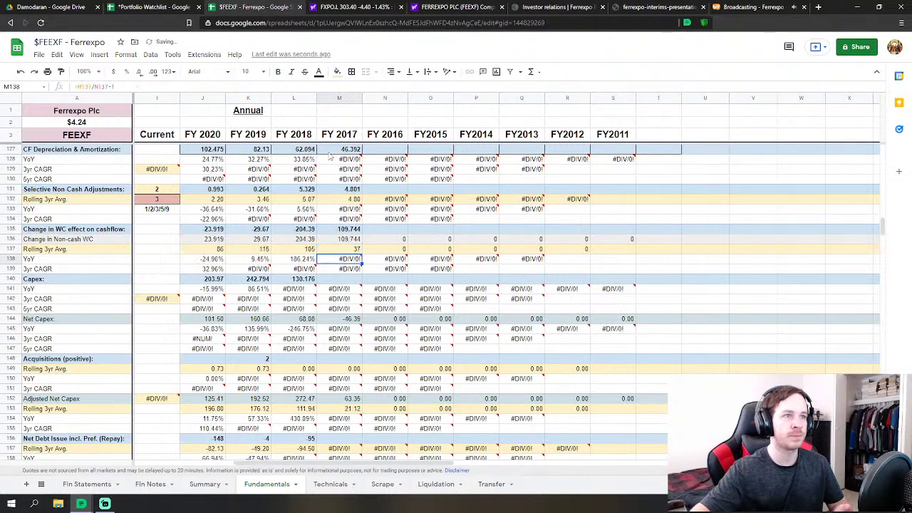
pyautogui.press('Down')
pyautogui.press('Down')
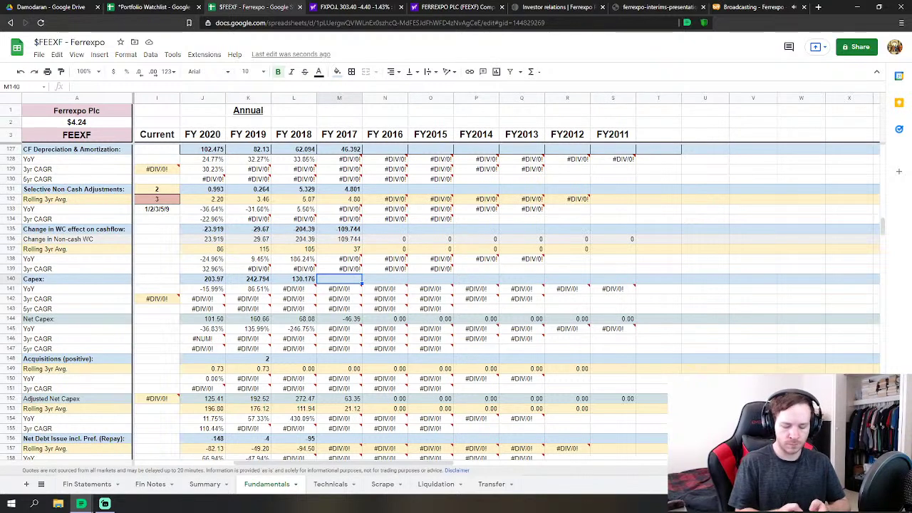
pyautogui.write('97')
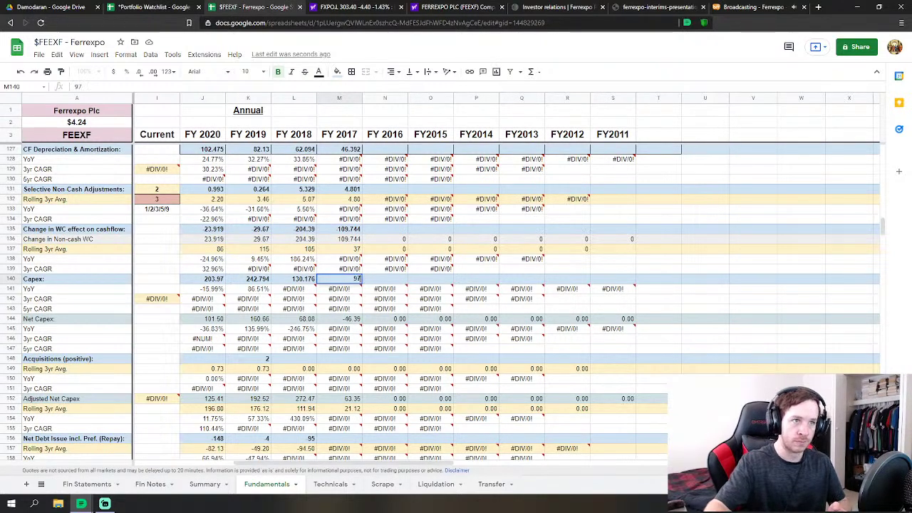
pyautogui.write('.117')
pyautogui.press('Return')
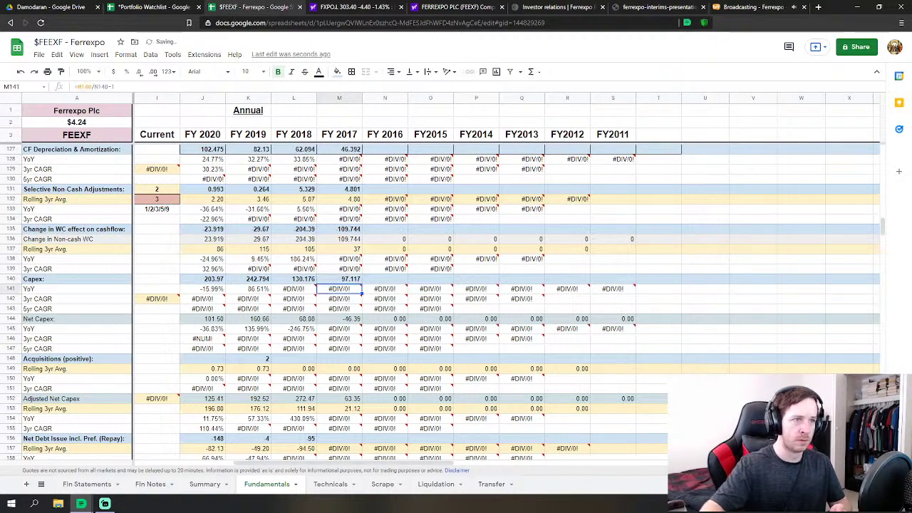
pyautogui.press('Down')
pyautogui.press('Down')
pyautogui.press('Down')
pyautogui.press('Down')
pyautogui.press('Down')
pyautogui.press('Down')
pyautogui.press('Down')
pyautogui.press('Down')
pyautogui.press('Down')
pyautogui.press('Down')
pyautogui.press('Down')
pyautogui.press('Down')
pyautogui.press('Down')
pyautogui.press('Down')
pyautogui.press('Down')
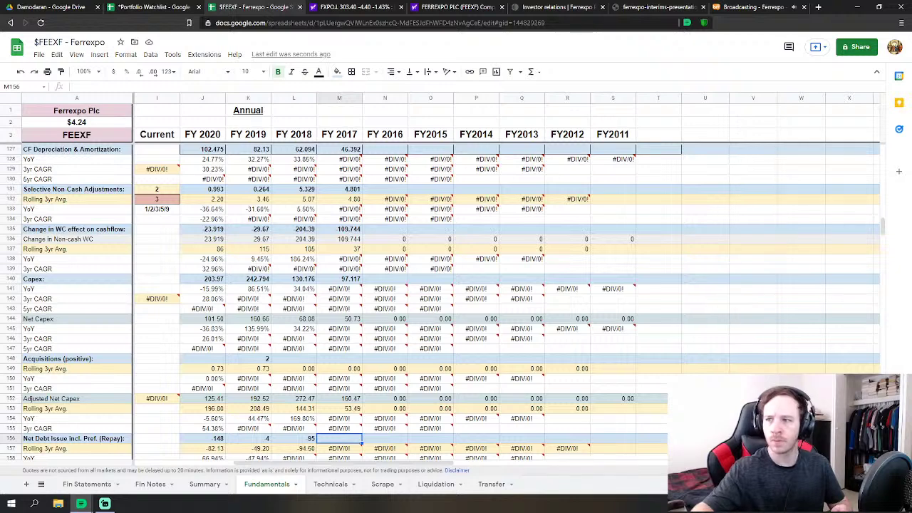
# Enter -238.67 as FY 2017 net debt issue in M156 and 58.31 as dividends paid in M168
pyautogui.write('-23')
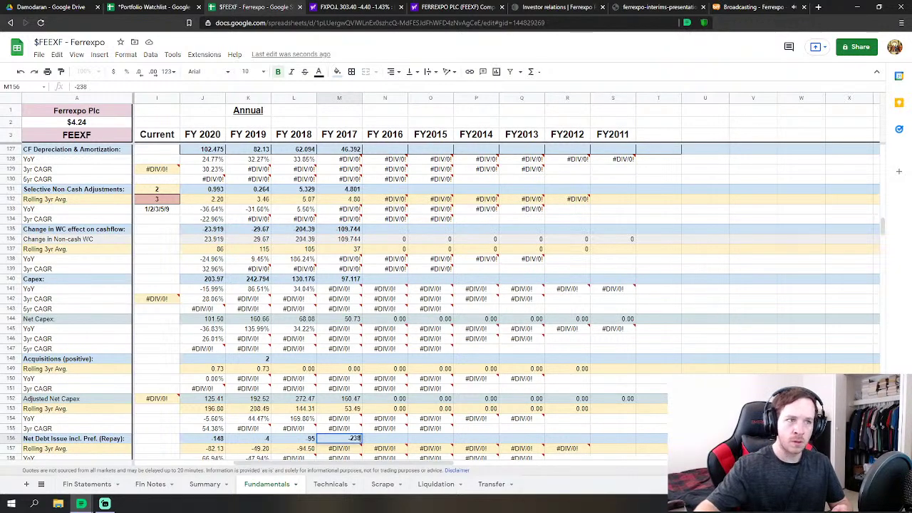
pyautogui.write('8')
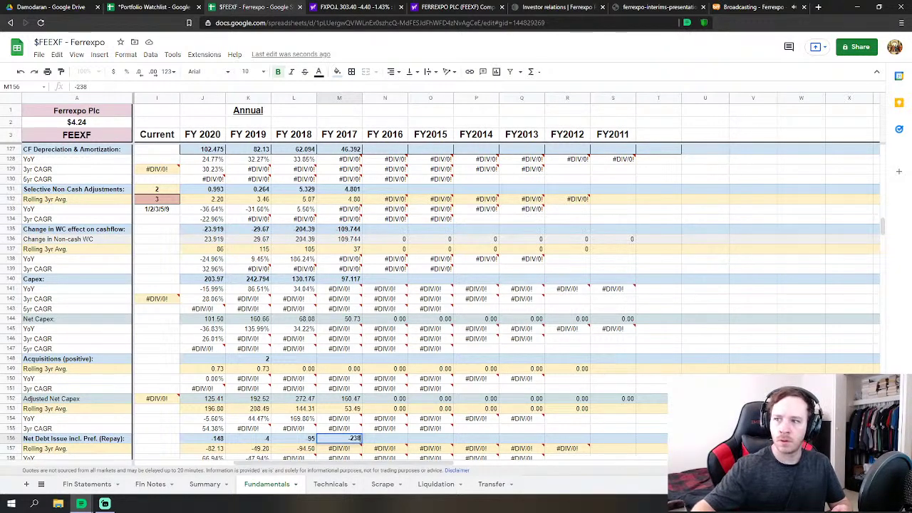
pyautogui.write('.67')
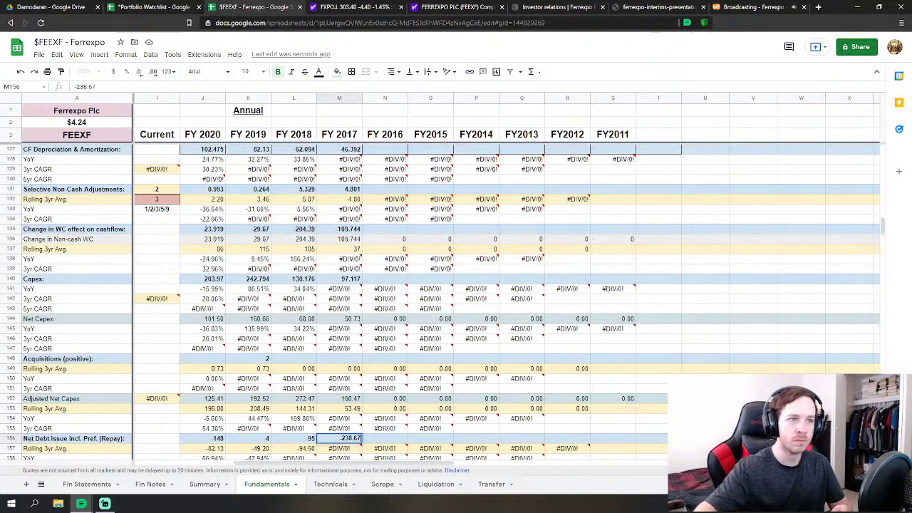
pyautogui.press('Return')
pyautogui.press('Down')
pyautogui.press('Down')
pyautogui.press('Down')
pyautogui.press('Down')
pyautogui.press('Down')
pyautogui.press('Down')
pyautogui.press('Down')
pyautogui.press('Down')
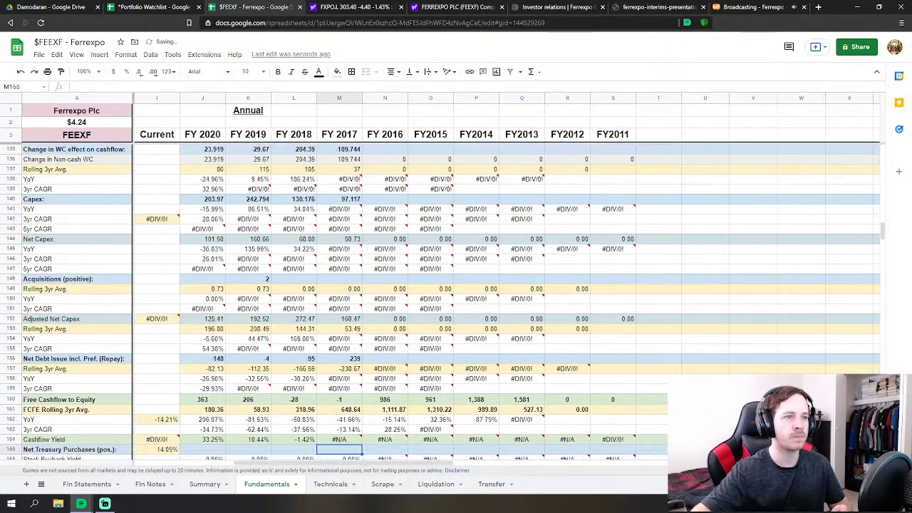
pyautogui.press('Down')
pyautogui.press('Down')
pyautogui.press('Down')
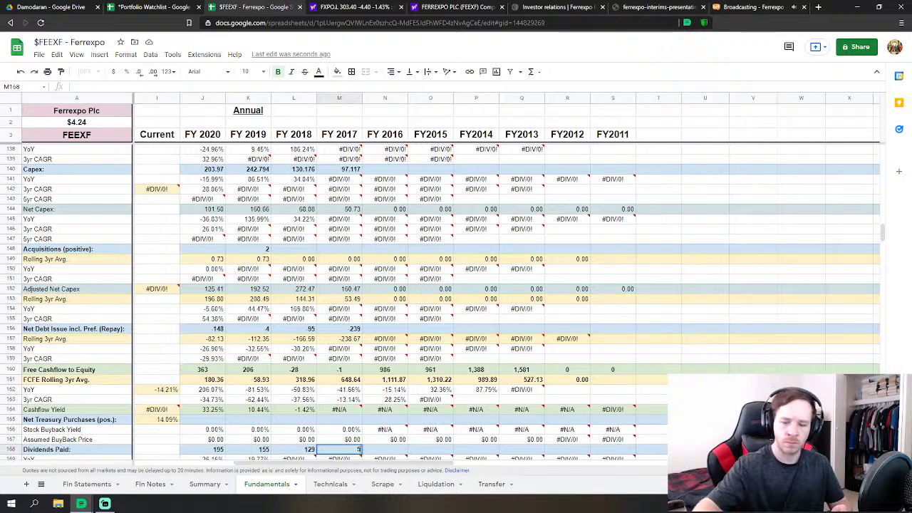
pyautogui.write('58.31')
pyautogui.press('Return')
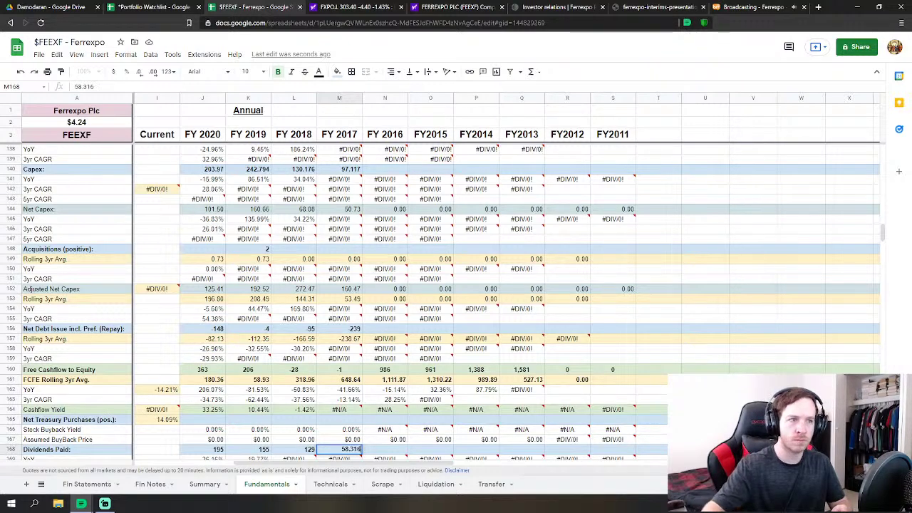
pyautogui.press('Down')
pyautogui.press('Down')
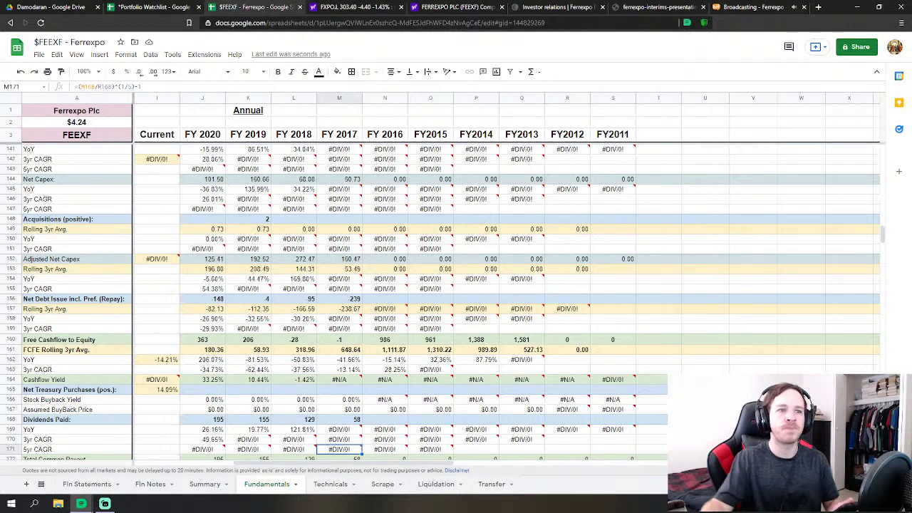
# Enter FY 2017 cash 97.74, accounts receivable 111.533 and inventories 96.65
pyautogui.scroll(-10, 588, 293)
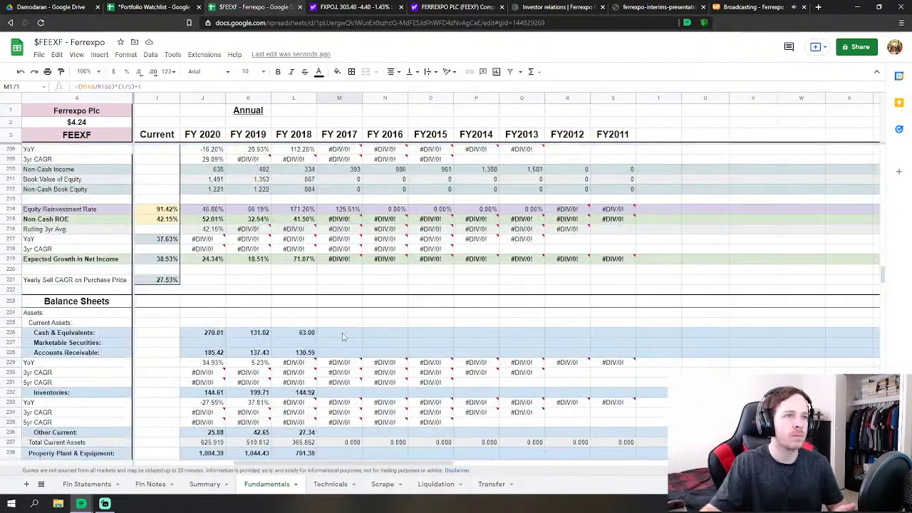
pyautogui.click(342, 336)
pyautogui.scroll(-3, 342, 336)
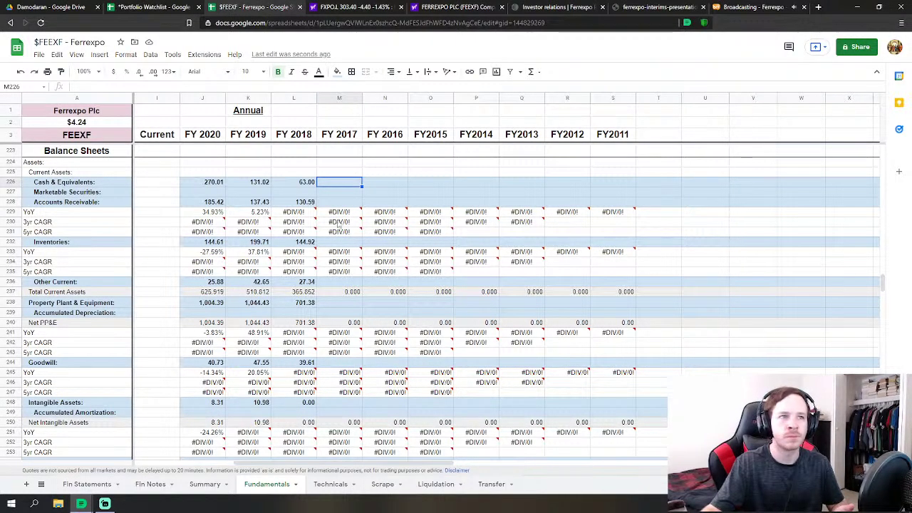
pyautogui.write('97')
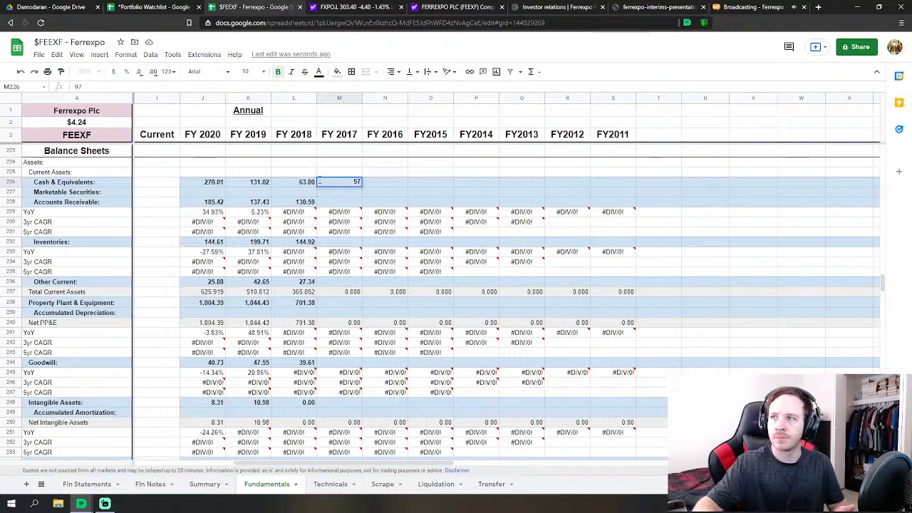
pyautogui.write('.')
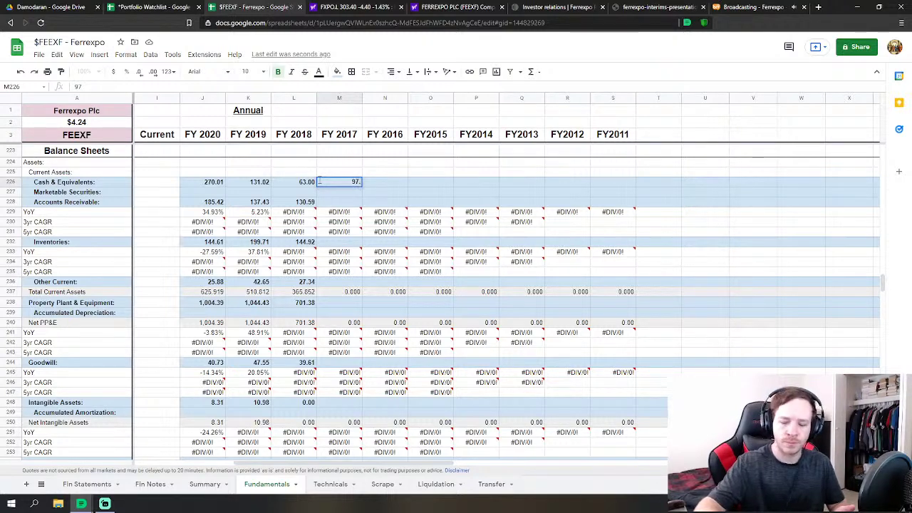
pyautogui.write('74')
pyautogui.press('Return')
pyautogui.press('Down')
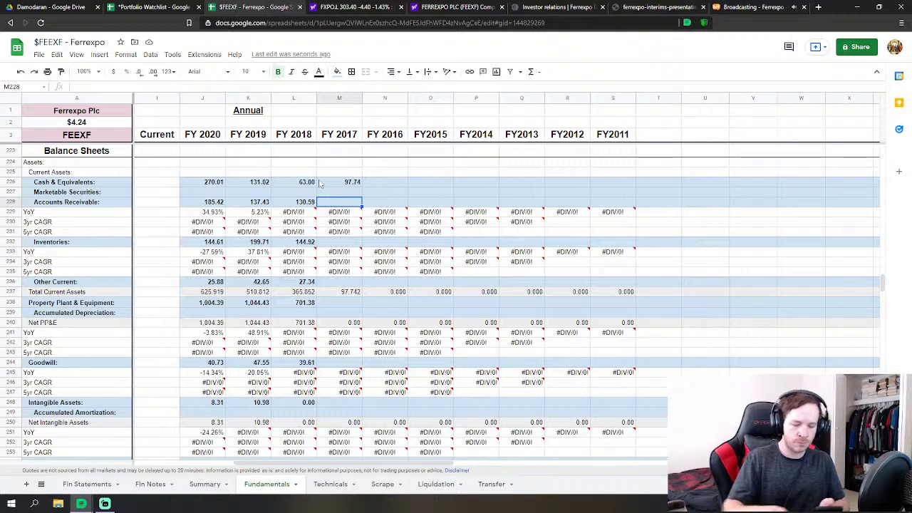
pyautogui.write('111.533')
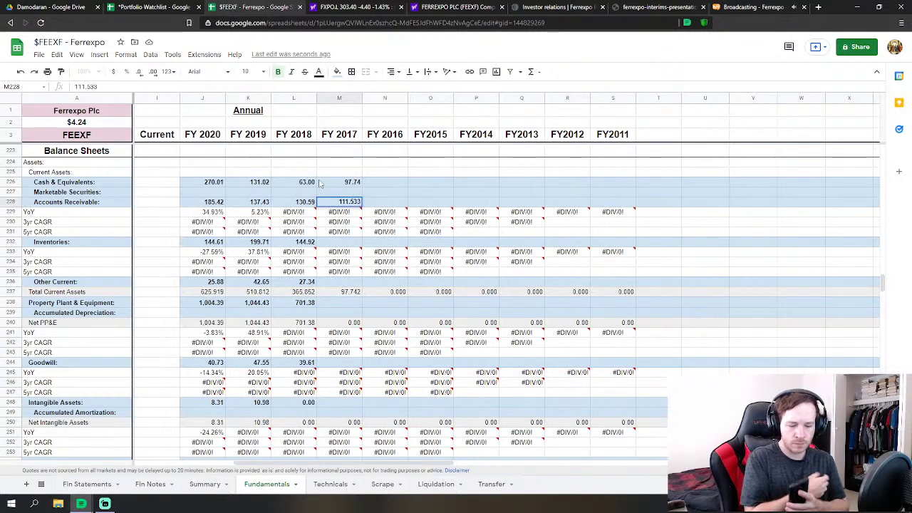
pyautogui.press('Return')
pyautogui.press('Down')
pyautogui.press('Down')
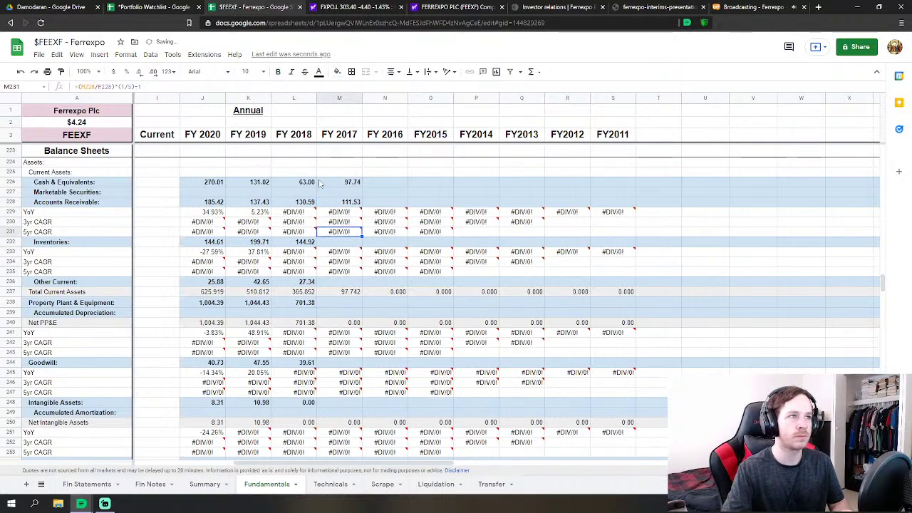
pyautogui.press('Down')
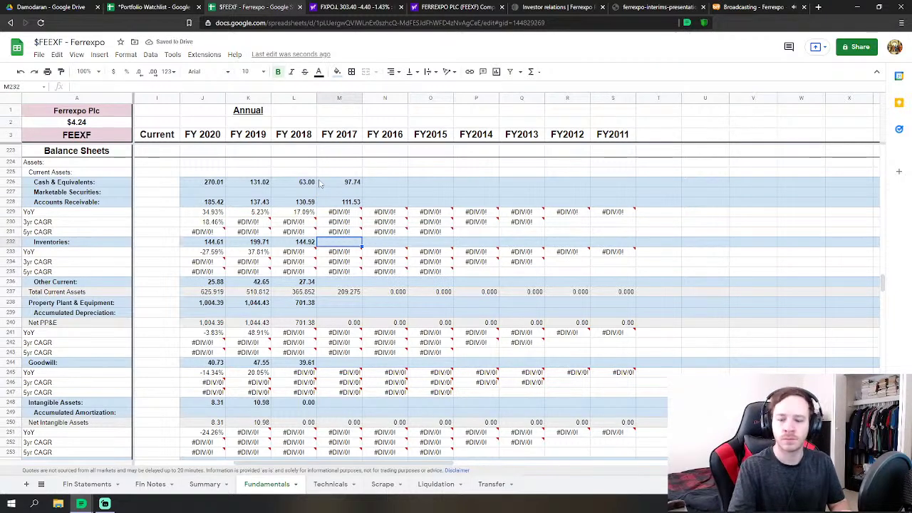
pyautogui.write('96')
pyautogui.write('.65')
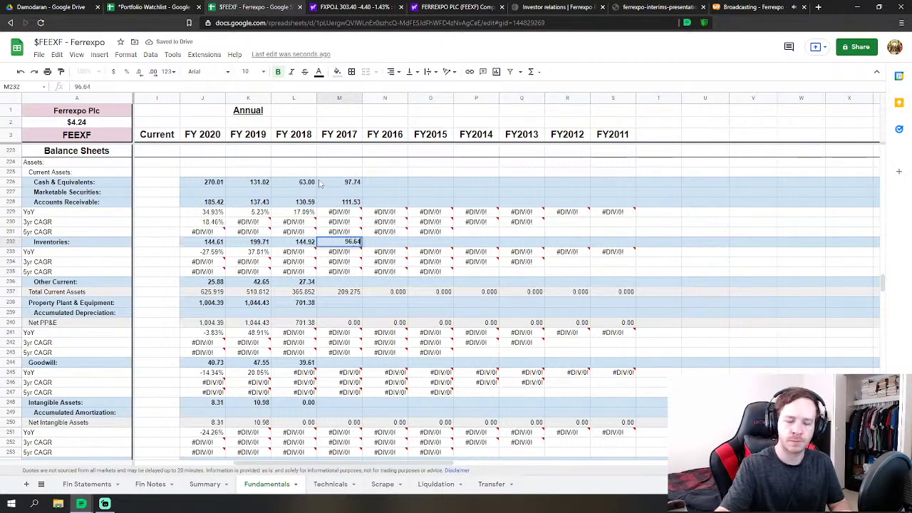
pyautogui.press('Return')
# Enter FY 2017 other current assets 17.514, PP&E 623.359 and goodwill 36.86
pyautogui.press('Down')
pyautogui.press('Down')
pyautogui.press('Down')
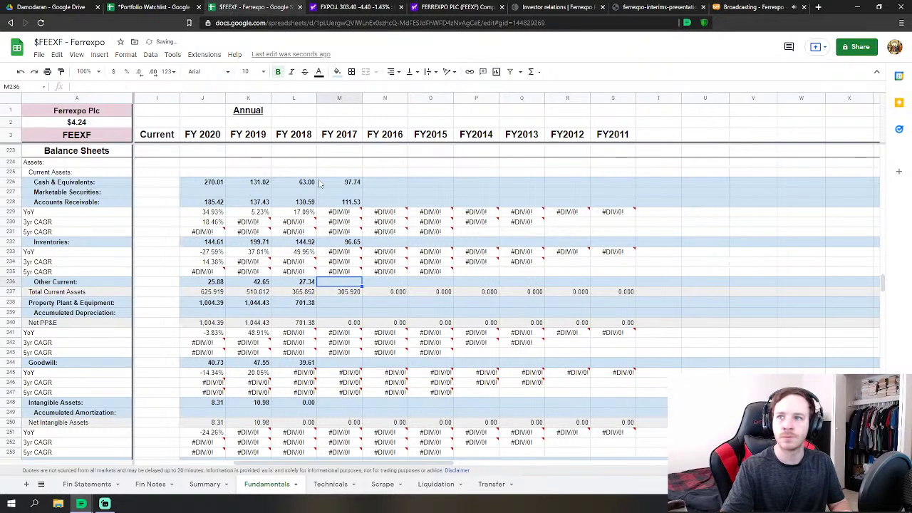
pyautogui.write('17')
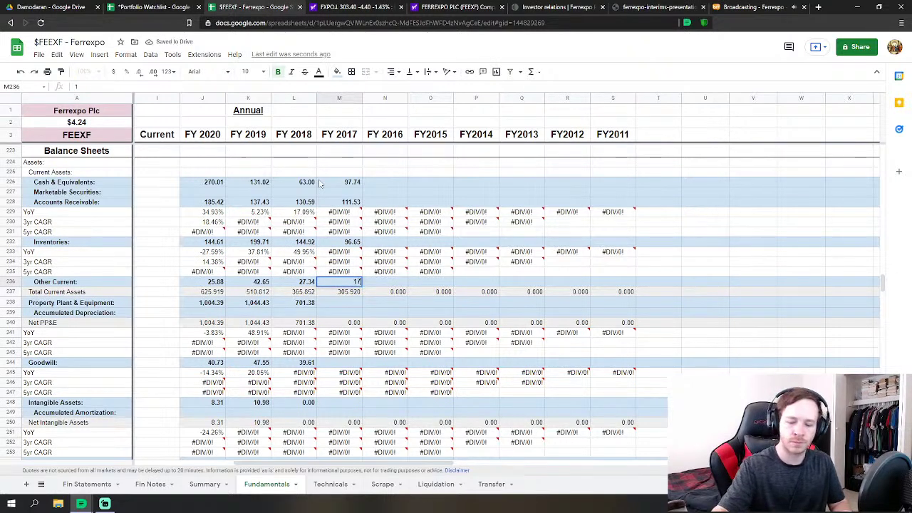
pyautogui.write('.514')
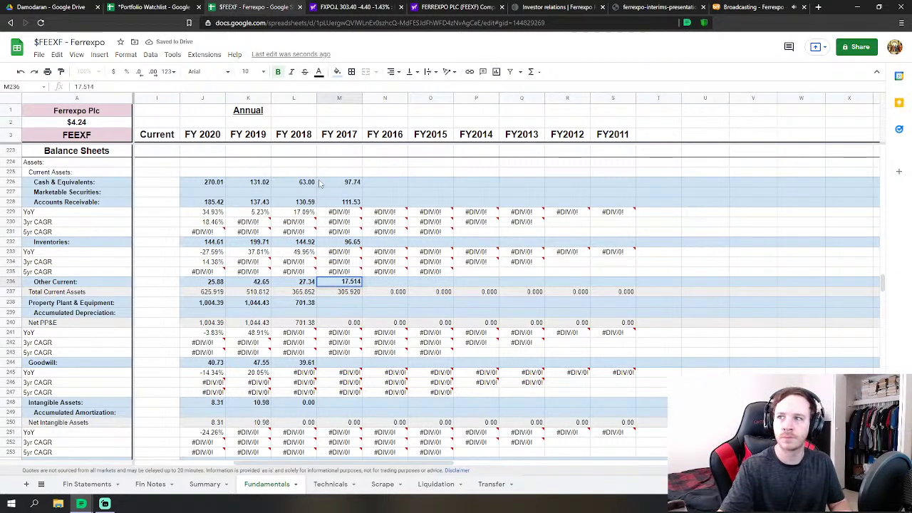
pyautogui.press('Return')
pyautogui.press('Down')
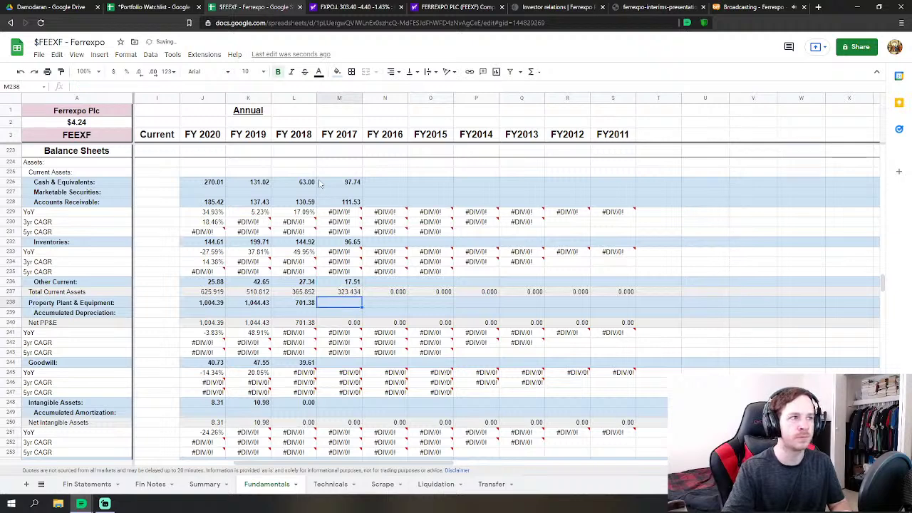
pyautogui.write('62')
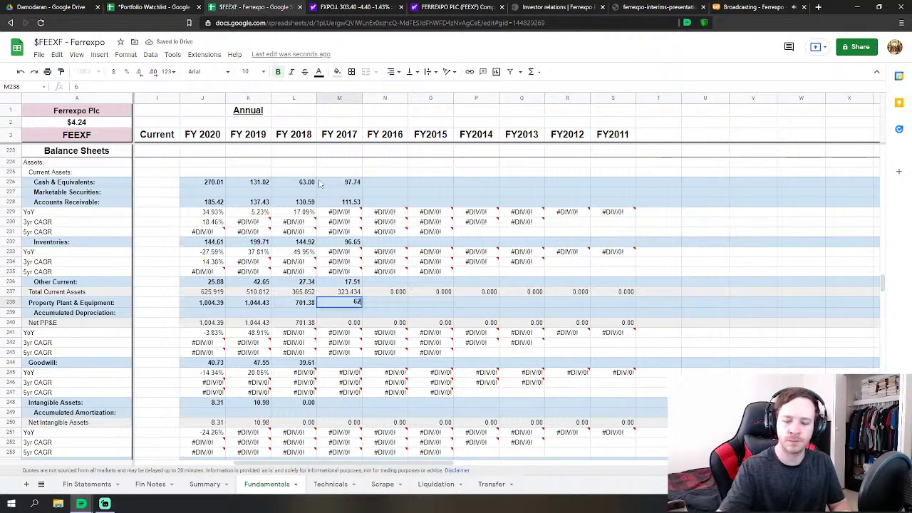
pyautogui.write('3.359')
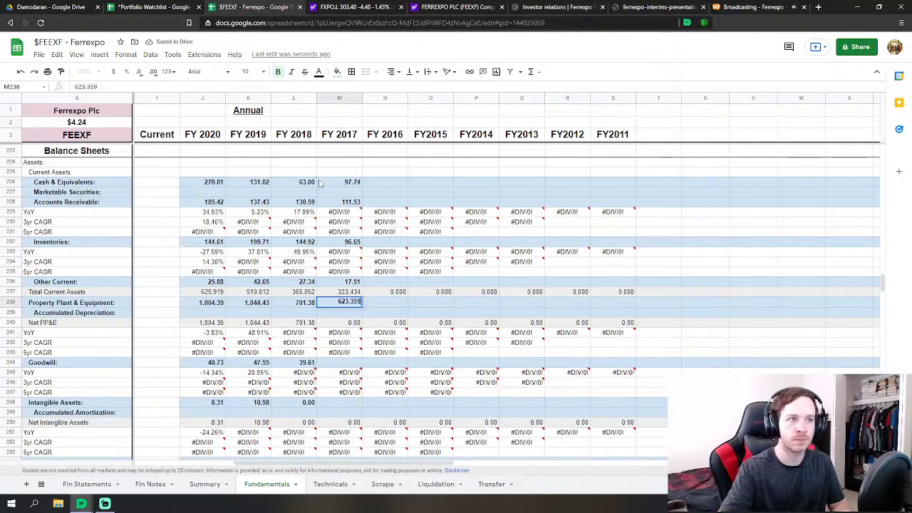
pyautogui.press('Return')
pyautogui.press('Down')
pyautogui.press('Down')
pyautogui.press('Down')
pyautogui.press('Down')
pyautogui.press('Down')
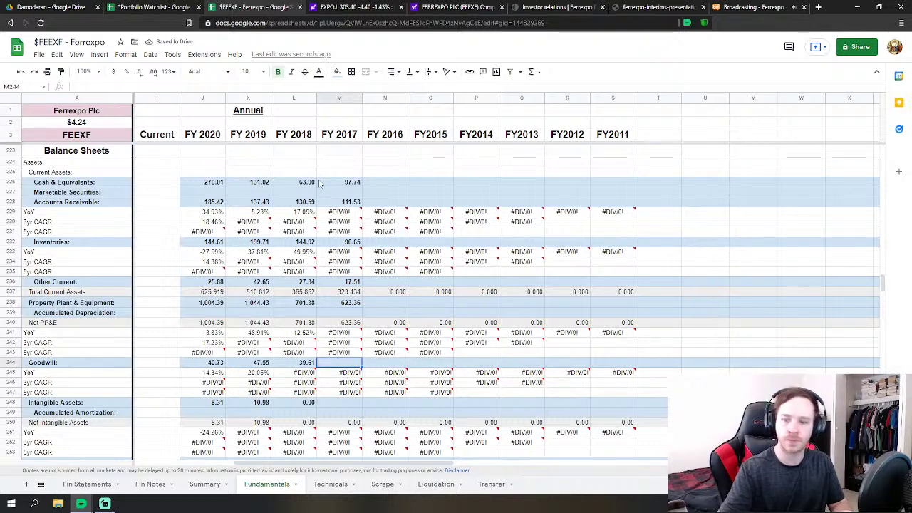
pyautogui.write('36')
pyautogui.write('.86')
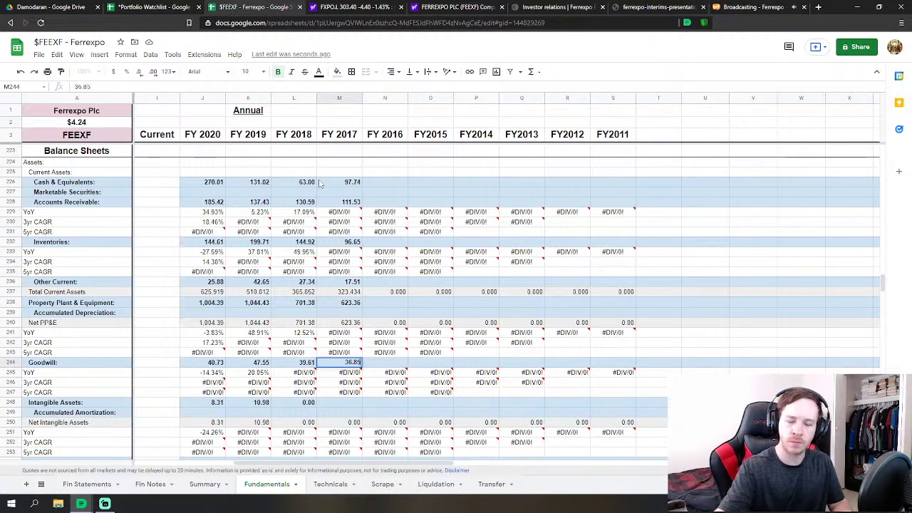
pyautogui.press('Return')
pyautogui.press('Down')
pyautogui.press('Down')
pyautogui.press('Down')
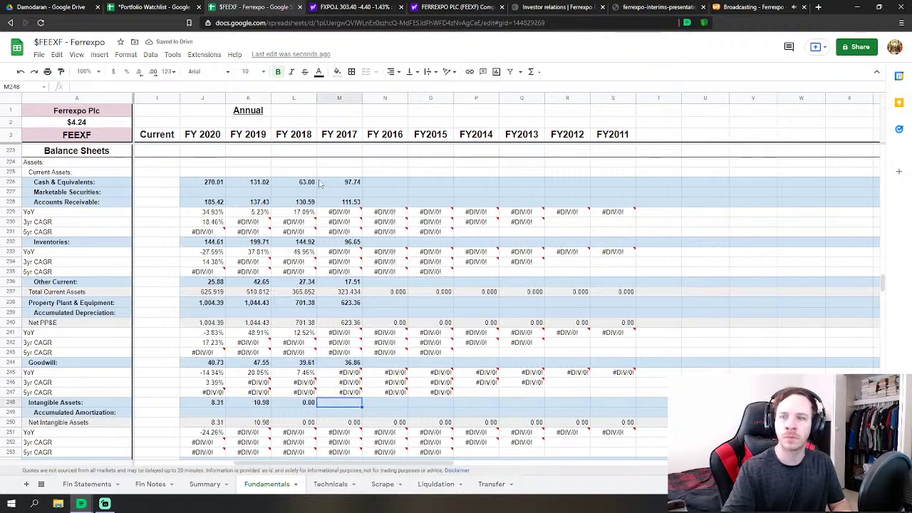
pyautogui.press('Left')
# Clear the FY 2018 intangible assets zero and enter FY 2017 other assets 238.141
pyautogui.press('Delete')
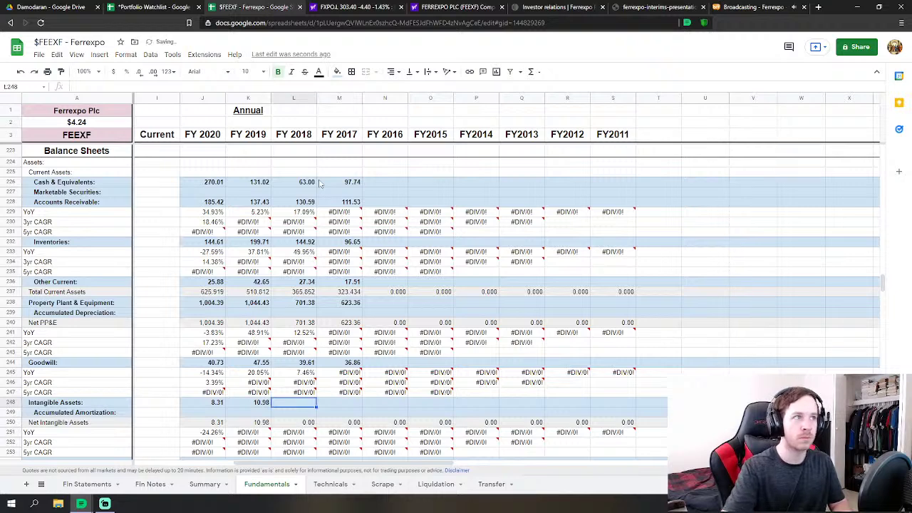
pyautogui.press('Right')
pyautogui.press('Down')
pyautogui.press('Down')
pyautogui.press('Down')
pyautogui.press('Down')
pyautogui.press('Down')
pyautogui.press('Down')
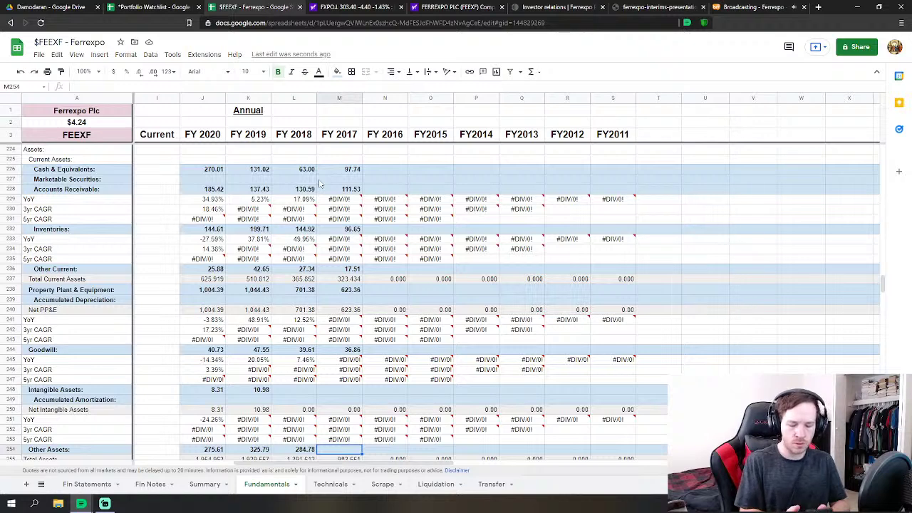
pyautogui.write('238.14')
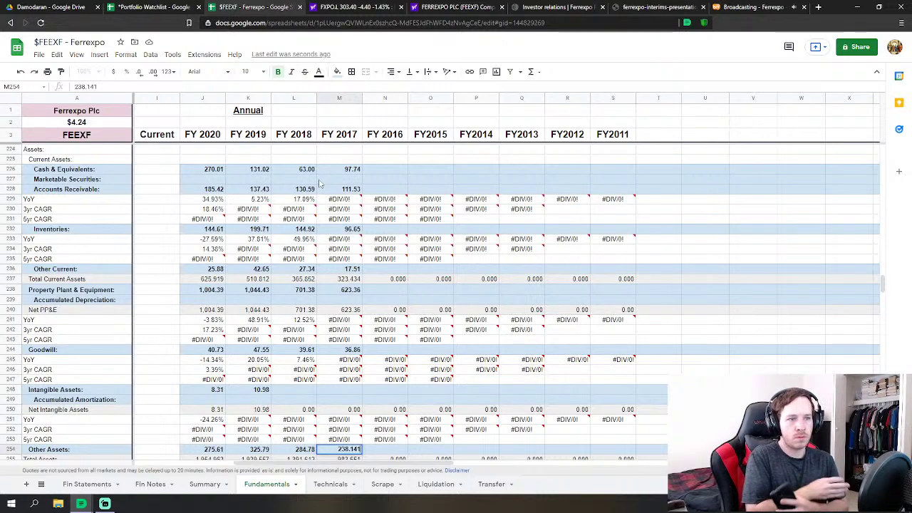
pyautogui.write('1')
pyautogui.press('Return')
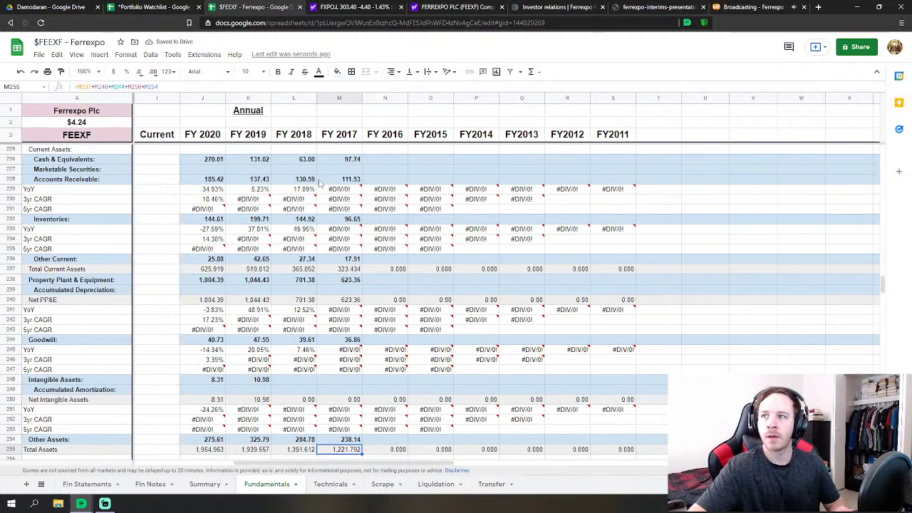
pyautogui.press('Down')
pyautogui.press('Down')
pyautogui.press('Down')
pyautogui.press('Down')
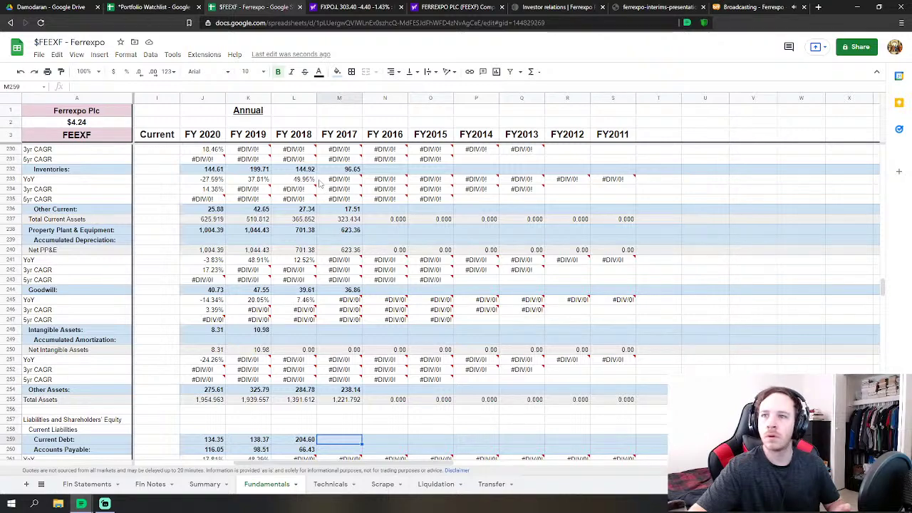
# Enter FY 2017 current debt 314.77, accounts payable 83.10, other current liabilities 18.196, long-term debt 186.294
pyautogui.scroll(-5, 320, 184)
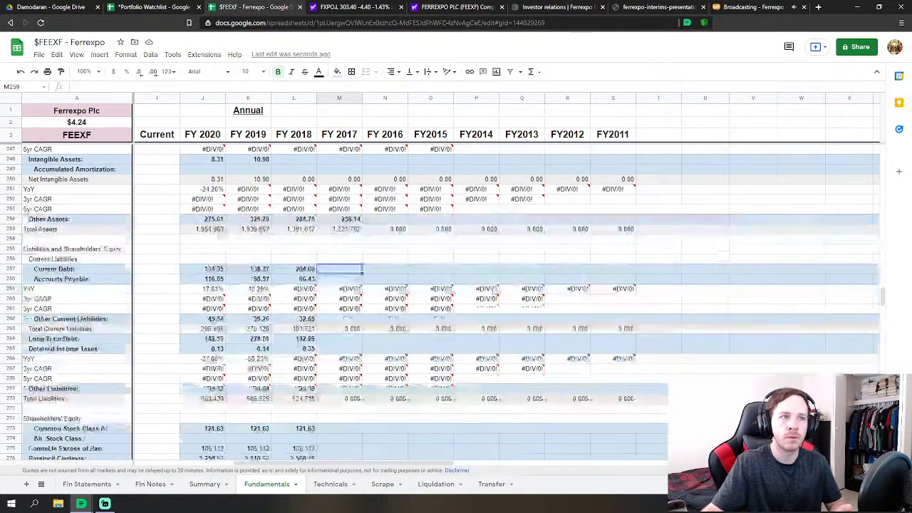
pyautogui.scroll(-2, 456, 302)
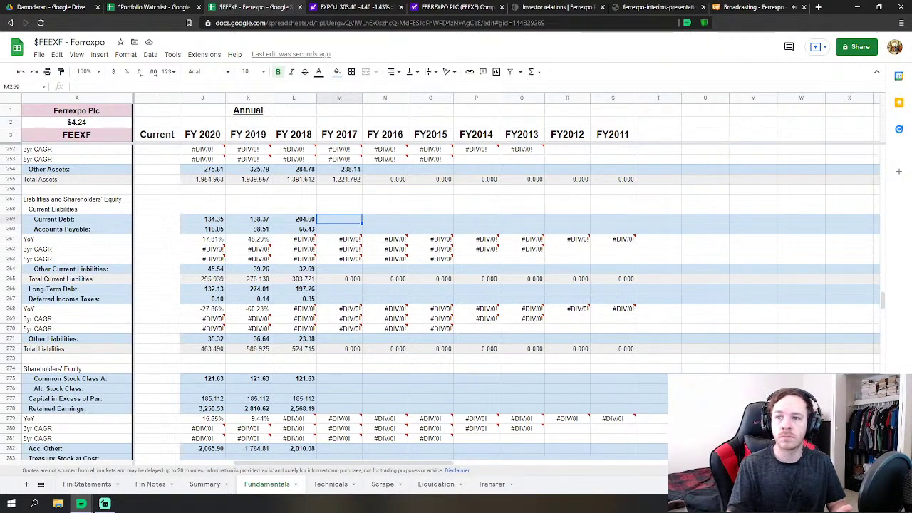
pyautogui.write('314')
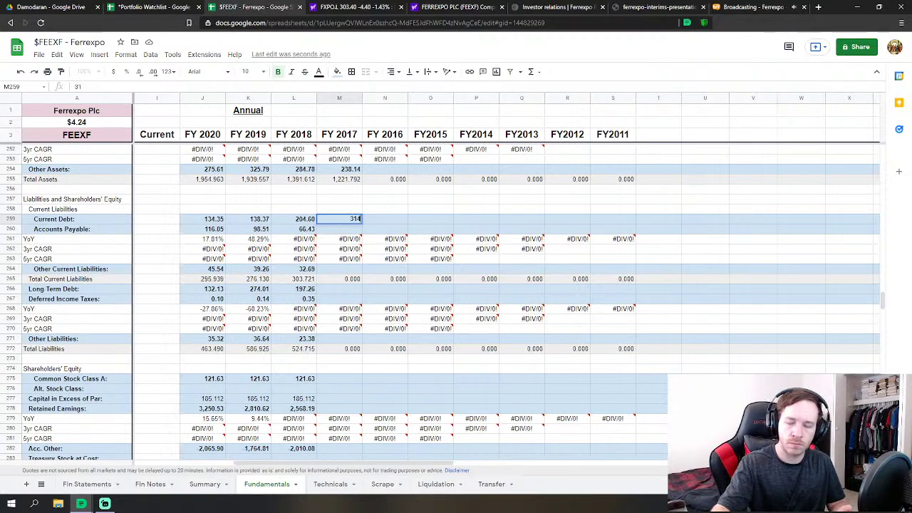
pyautogui.write('.77')
pyautogui.press('Return')
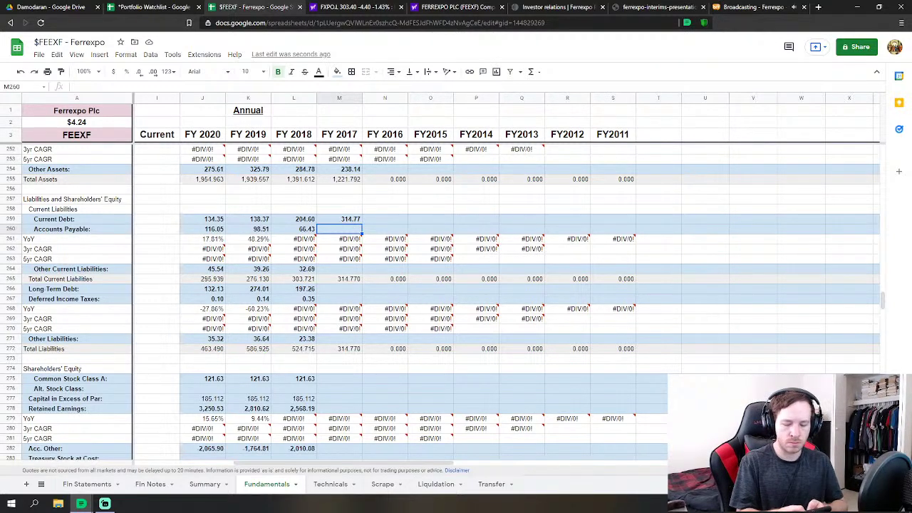
pyautogui.write('83')
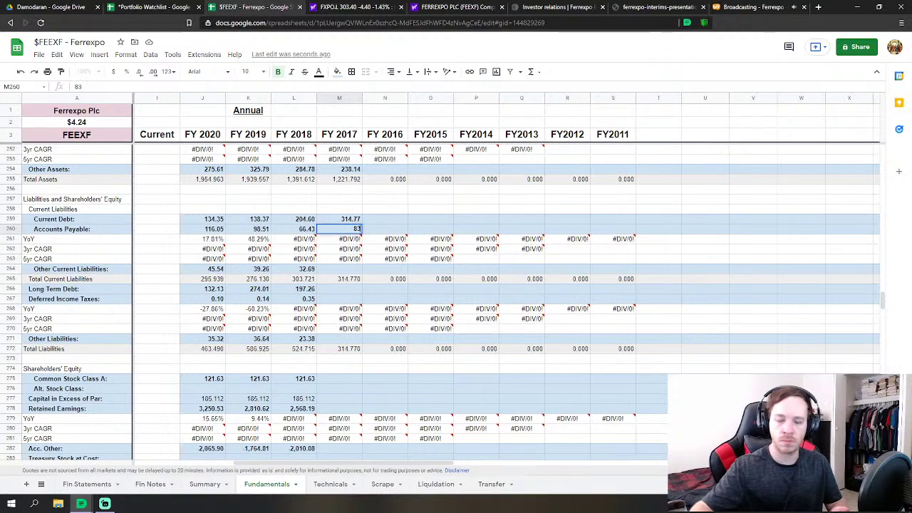
pyautogui.write('.10')
pyautogui.press('Return')
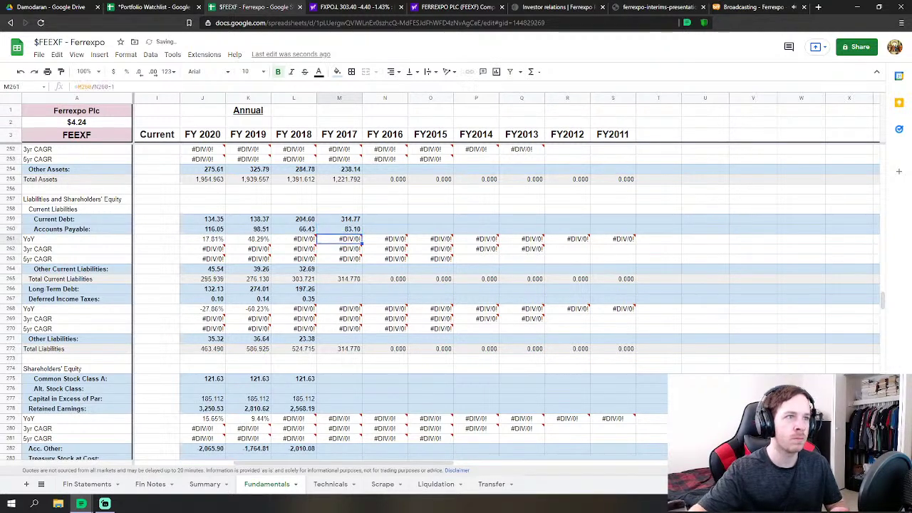
pyautogui.click(339, 269)
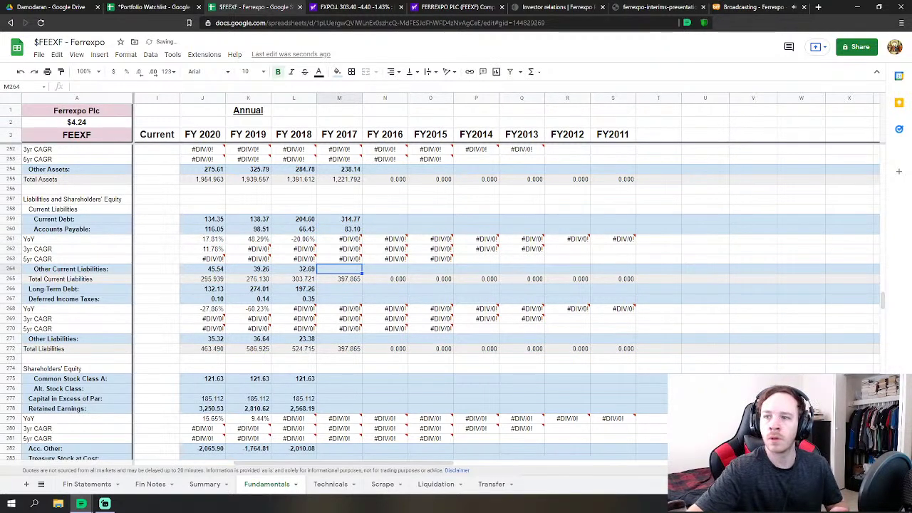
pyautogui.write('18.196')
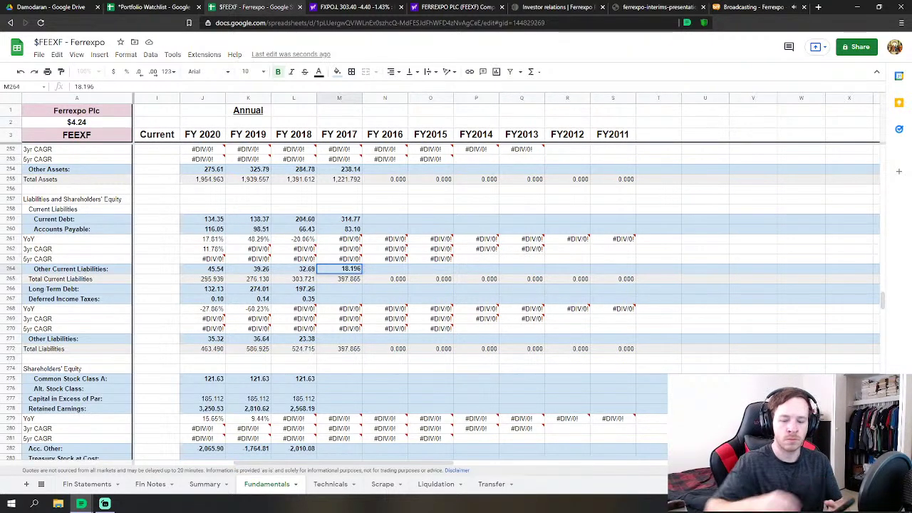
pyautogui.press('Return')
pyautogui.press('Down')
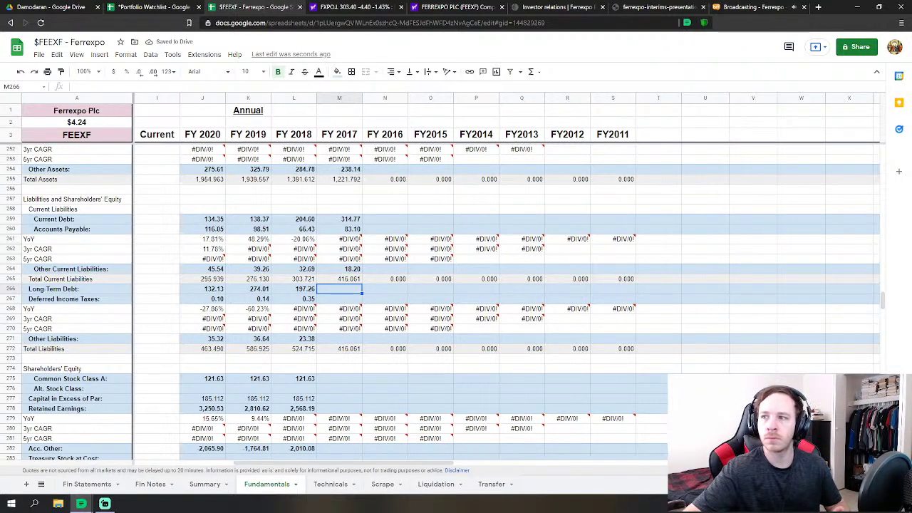
pyautogui.write('186.294')
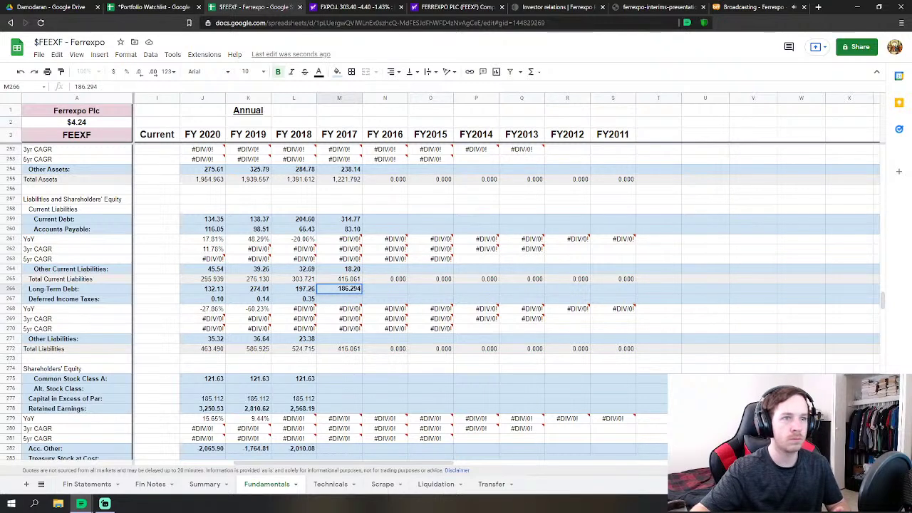
pyautogui.press('Return')
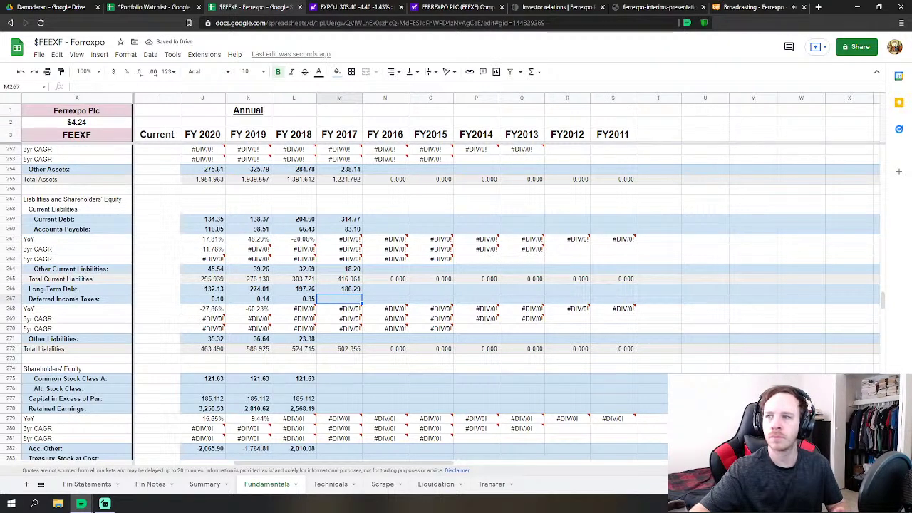
# Enter FY 2017 deferred income taxes 0.381 and other liabilities 22.58, undoing the Total Liabilities overwrite
pyautogui.write('.3')
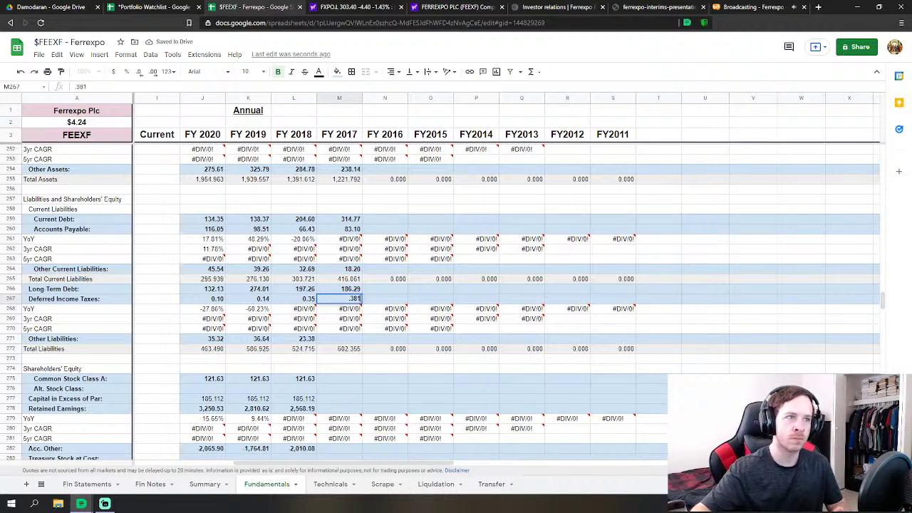
pyautogui.write('81')
pyautogui.press('Return')
pyautogui.press('Down')
pyautogui.press('Down')
pyautogui.press('Down')
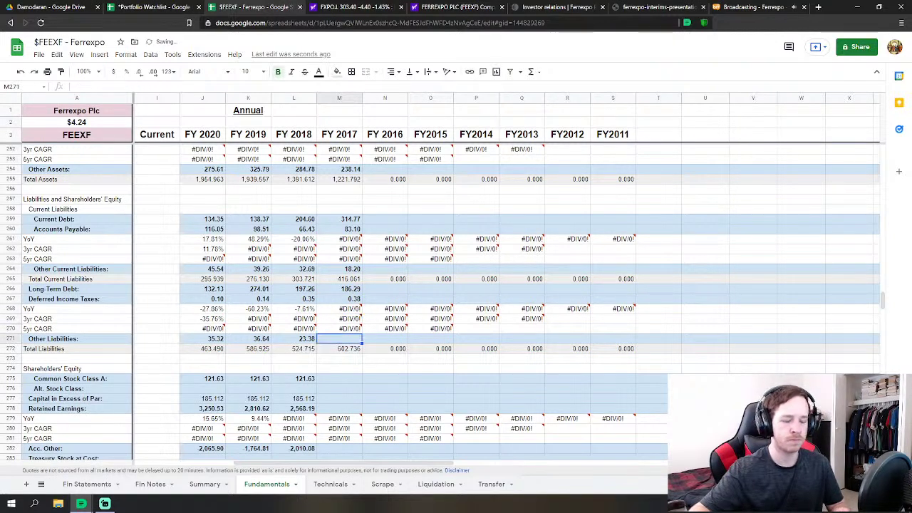
pyautogui.click(339, 348)
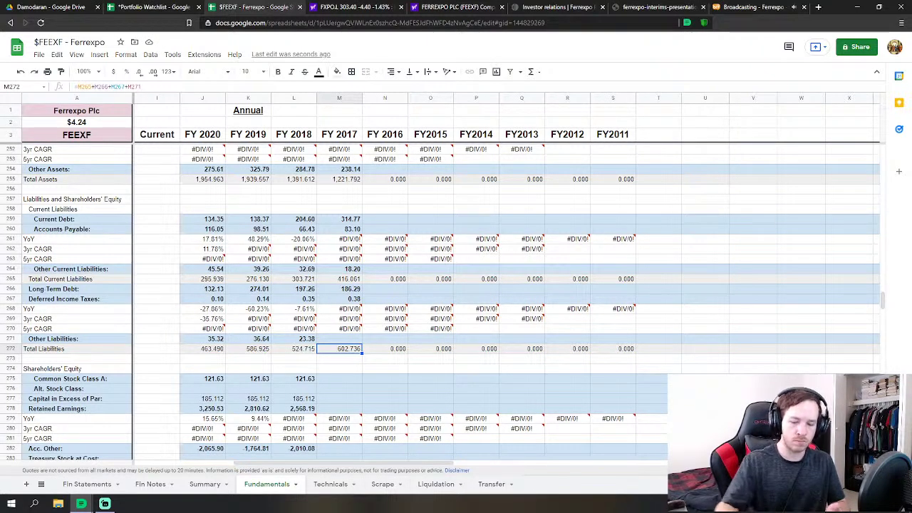
pyautogui.write('22.584')
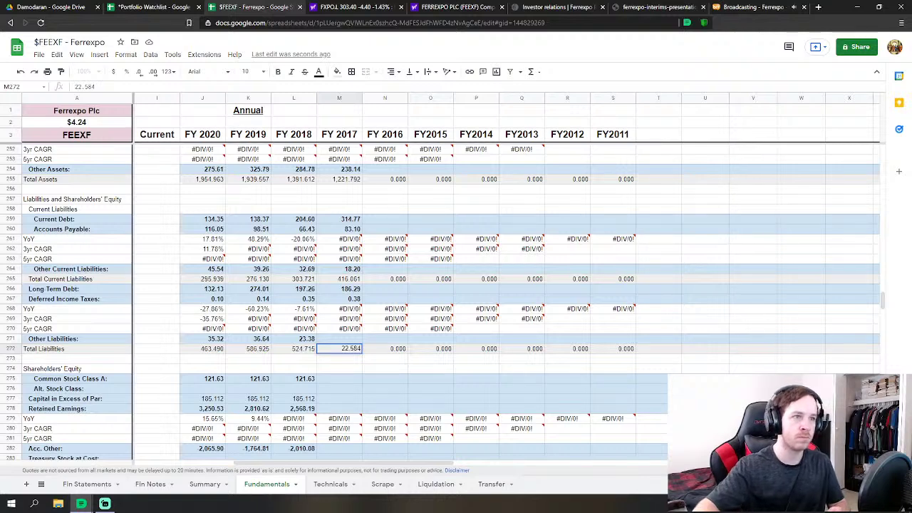
pyautogui.press('Up')
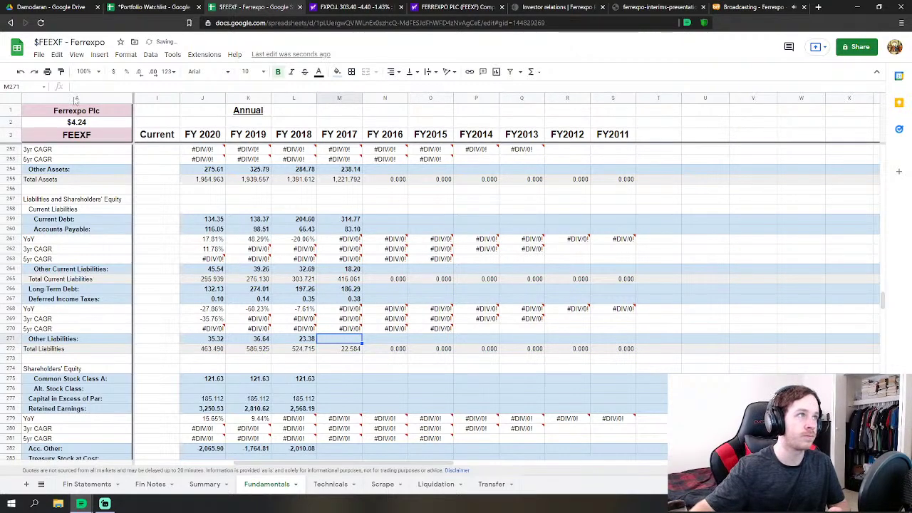
pyautogui.click(20, 72)
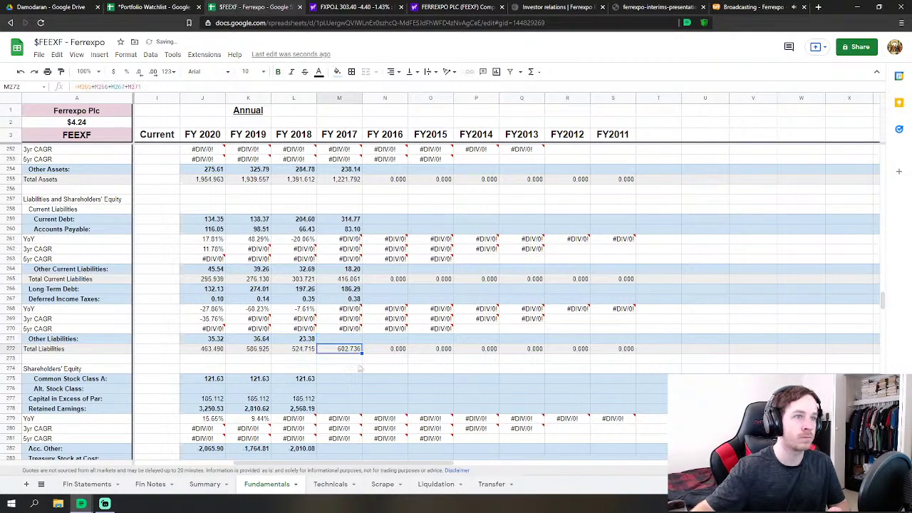
pyautogui.click(358, 340)
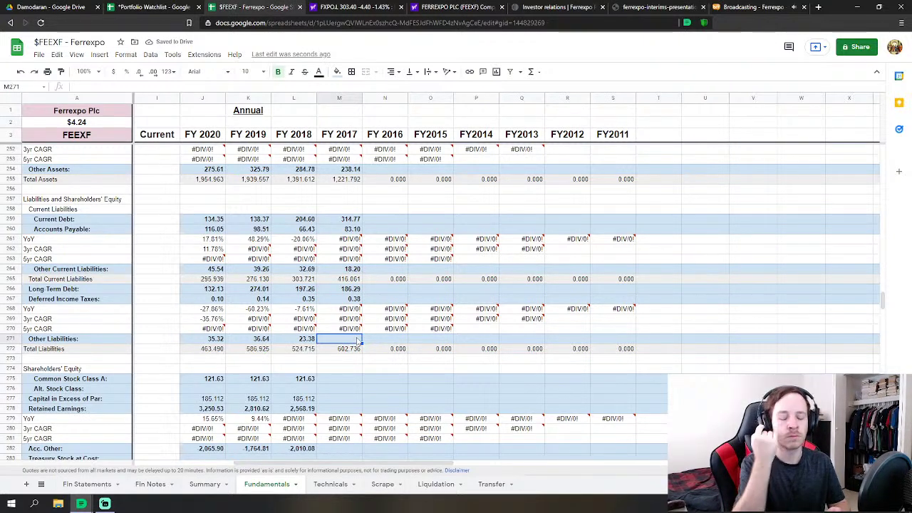
pyautogui.write('22.58')
pyautogui.press('Return')
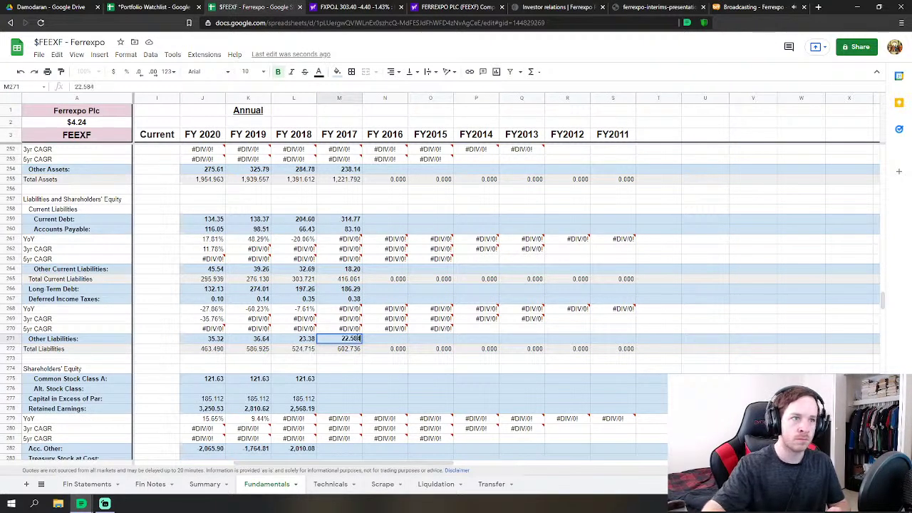
pyautogui.press('Down')
pyautogui.press('Down')
pyautogui.press('Down')
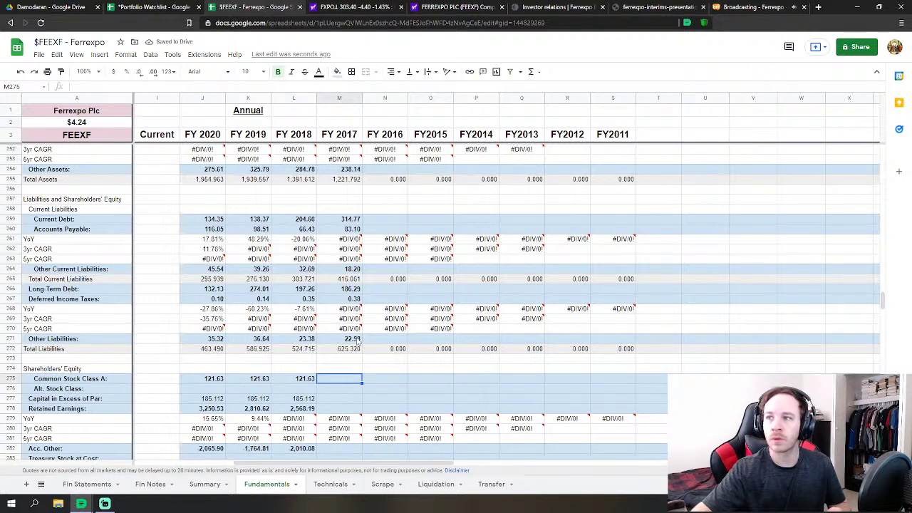
# Enter FY 2017 common stock class A 121.628 and capital in excess of par 185.1
pyautogui.write('121')
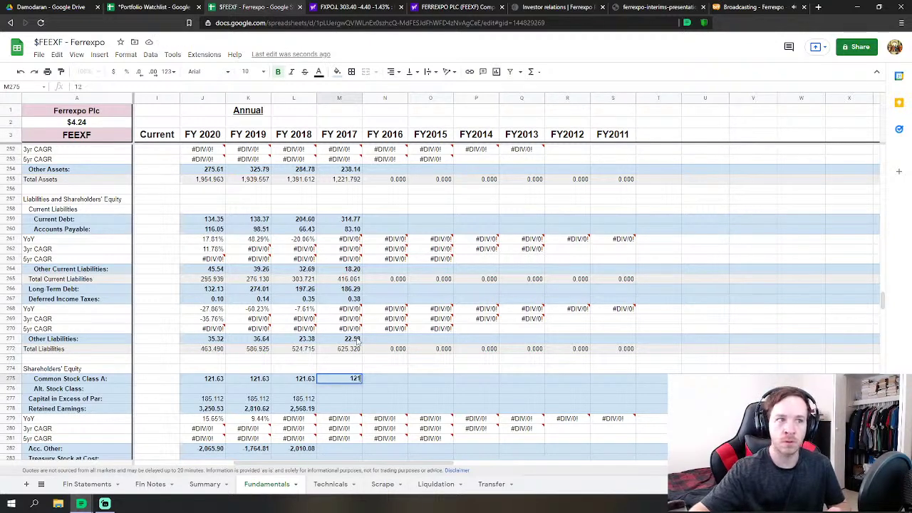
pyautogui.write('.628')
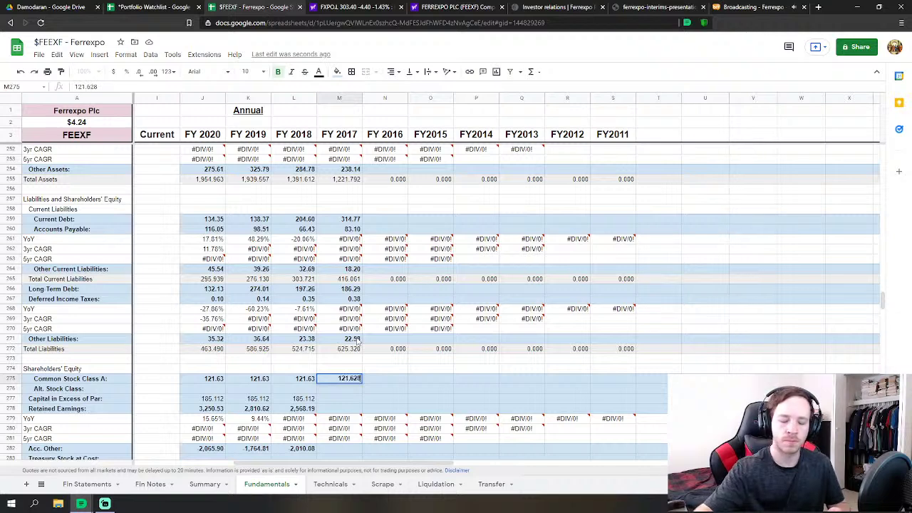
pyautogui.press('Return')
pyautogui.press('Down')
pyautogui.press('Down')
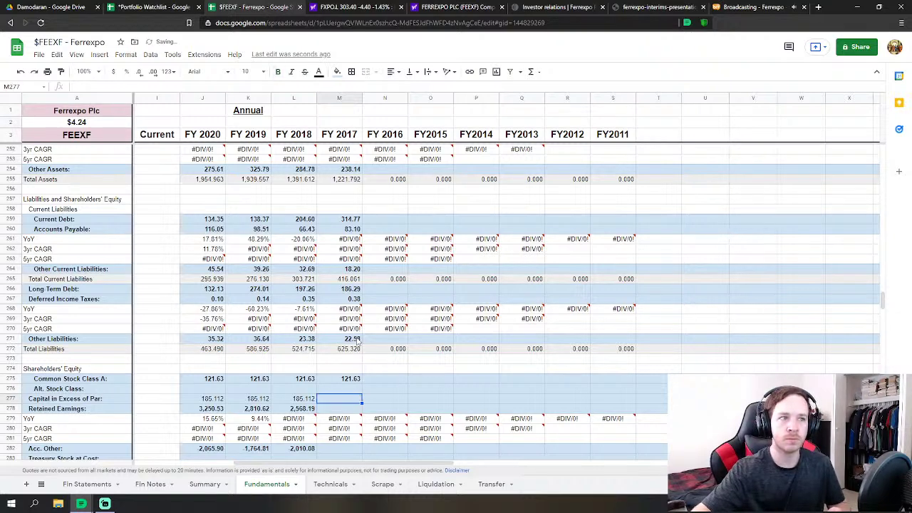
pyautogui.write('185')
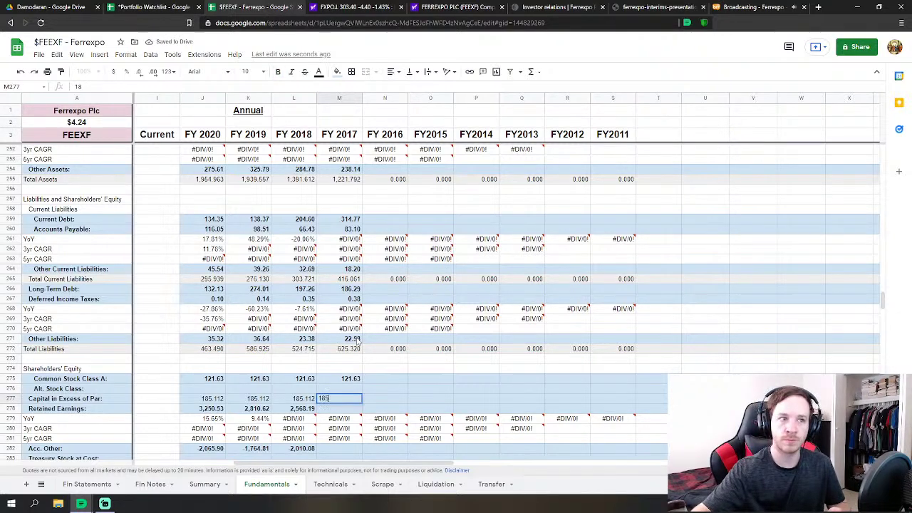
pyautogui.write('.112')
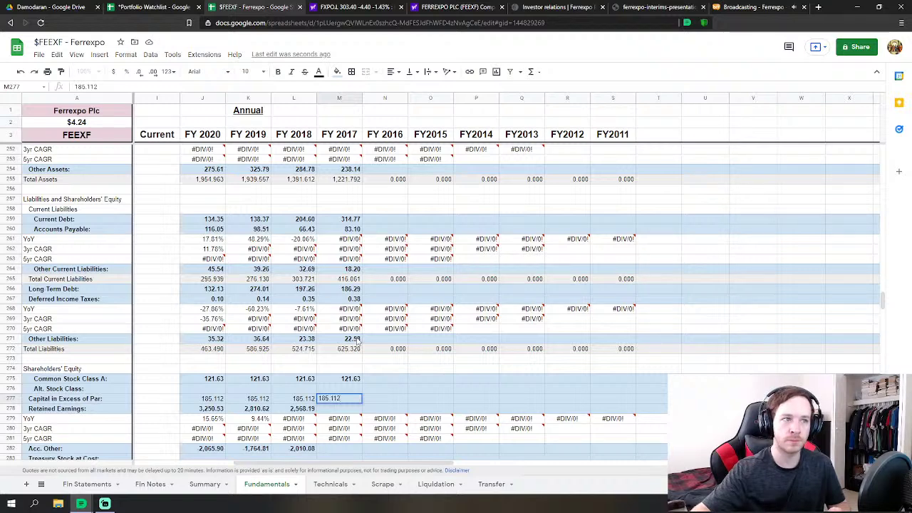
pyautogui.press('Return')
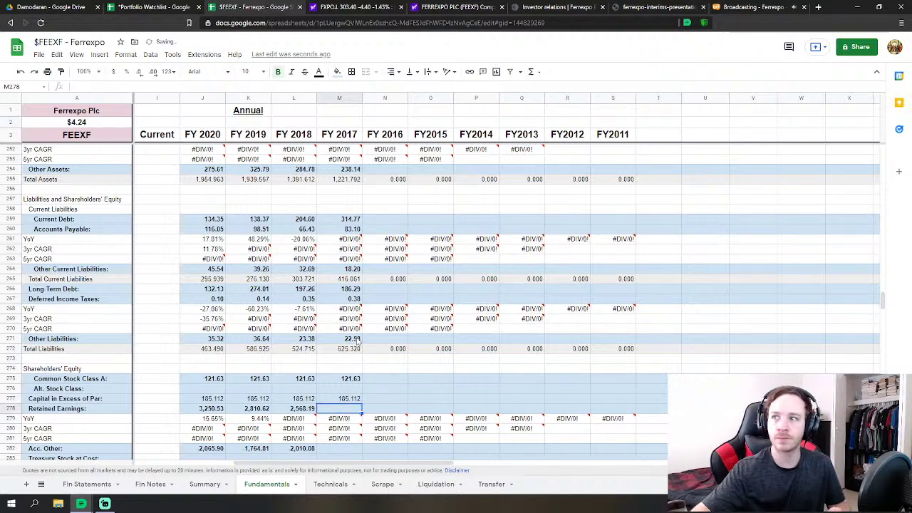
# Enter FY 2017 retained earnings 2,310.23, Acc. Other -2020.86 and noncontrolling interests 0.370
pyautogui.write('2310')
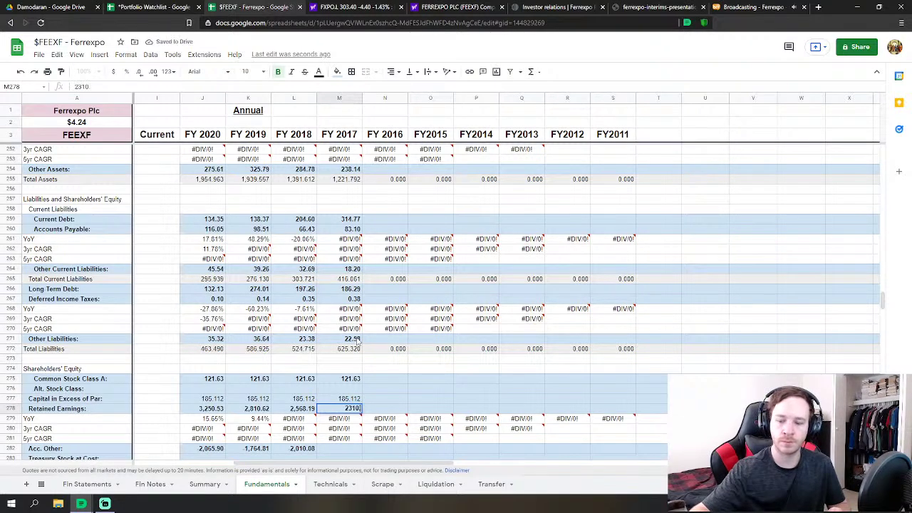
pyautogui.write('.26')
pyautogui.press('Return')
pyautogui.press('Up')
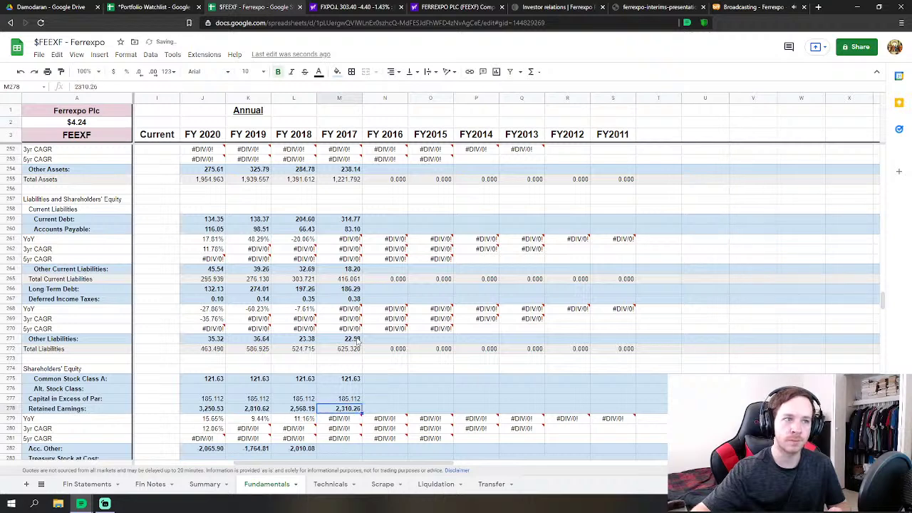
pyautogui.write('2,310.')
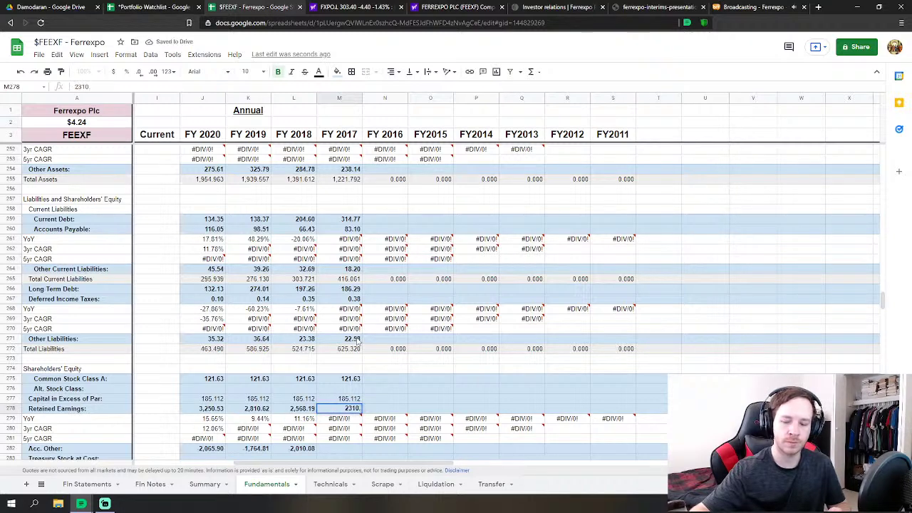
pyautogui.write('23')
pyautogui.press('Return')
pyautogui.press('Down')
pyautogui.press('Down')
pyautogui.press('Down')
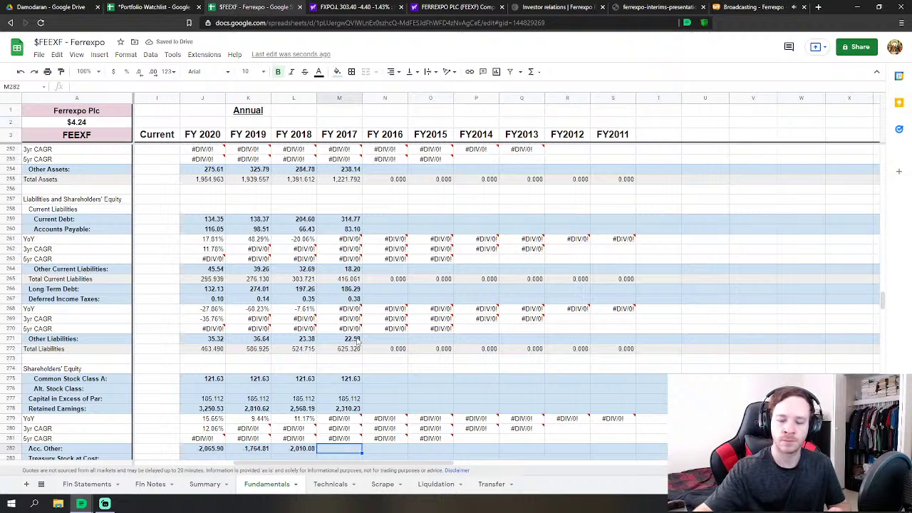
pyautogui.write('-202')
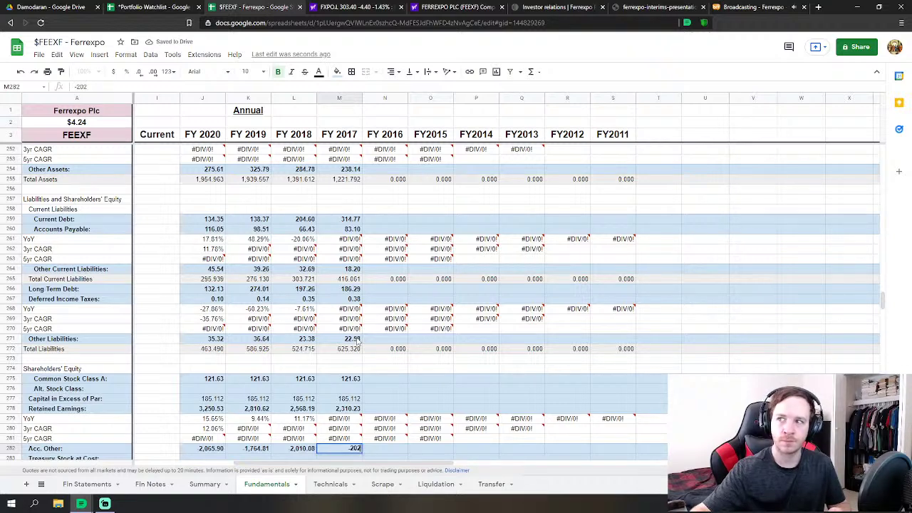
pyautogui.write('0.86')
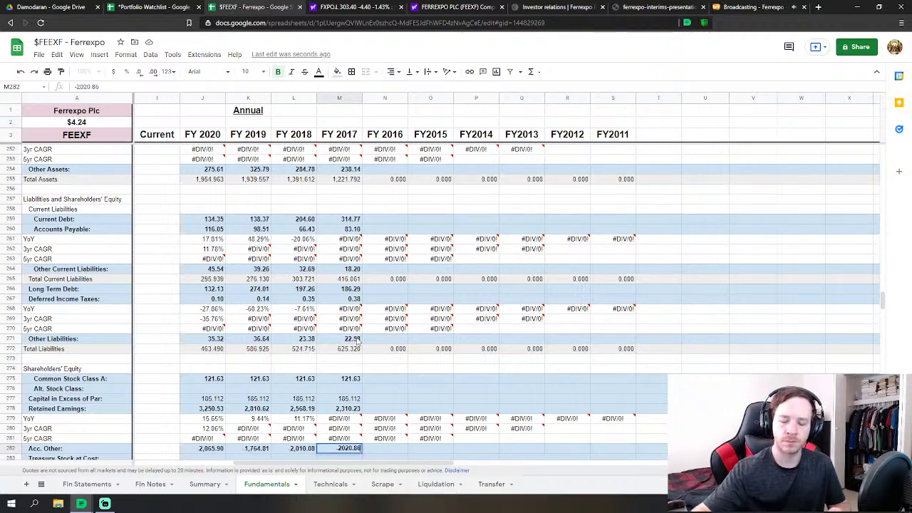
pyautogui.press('Return')
pyautogui.press('Down')
pyautogui.press('Down')
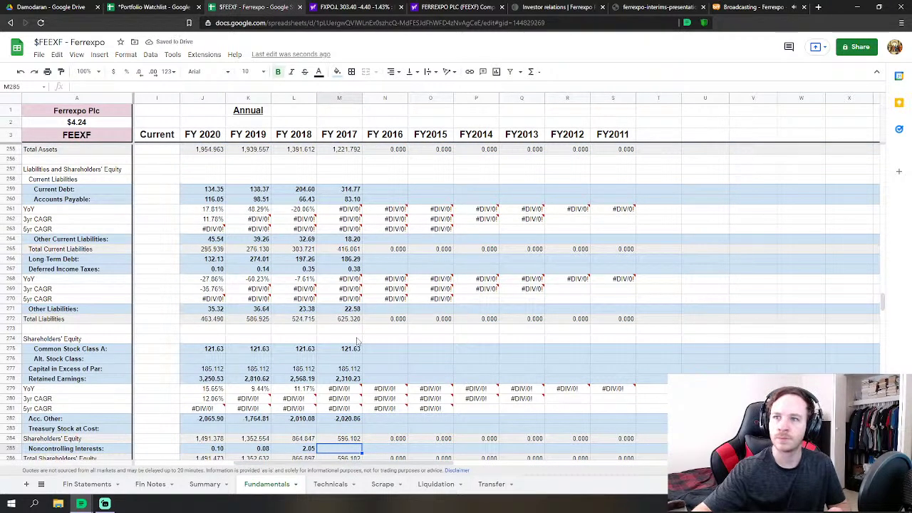
pyautogui.write('.3')
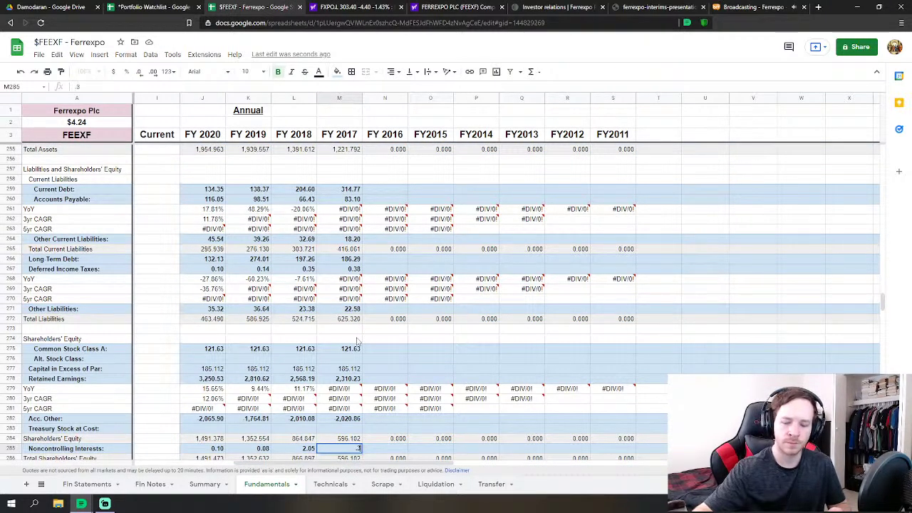
pyautogui.write('70')
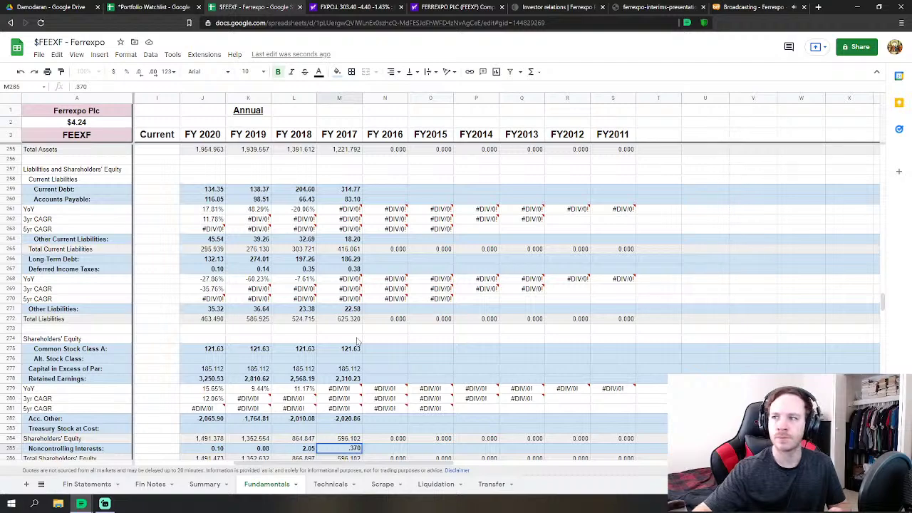
pyautogui.press('Return')
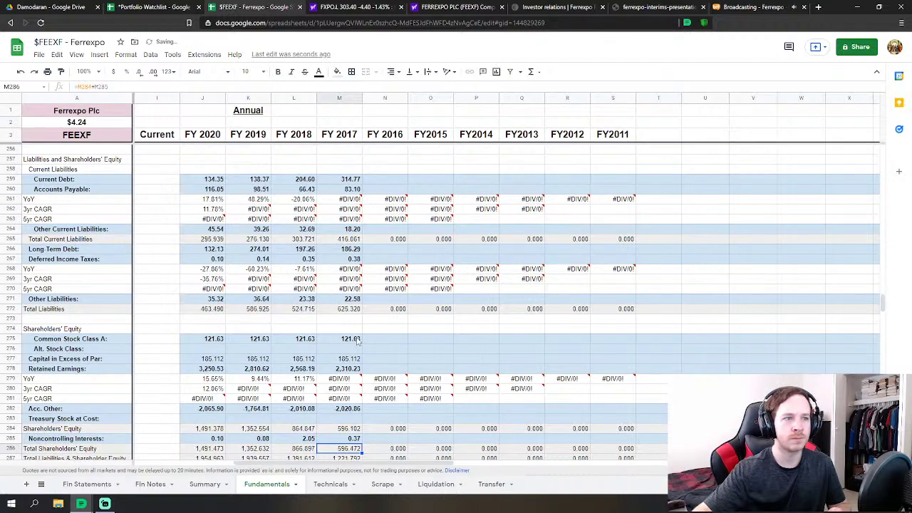
pyautogui.press('Right')
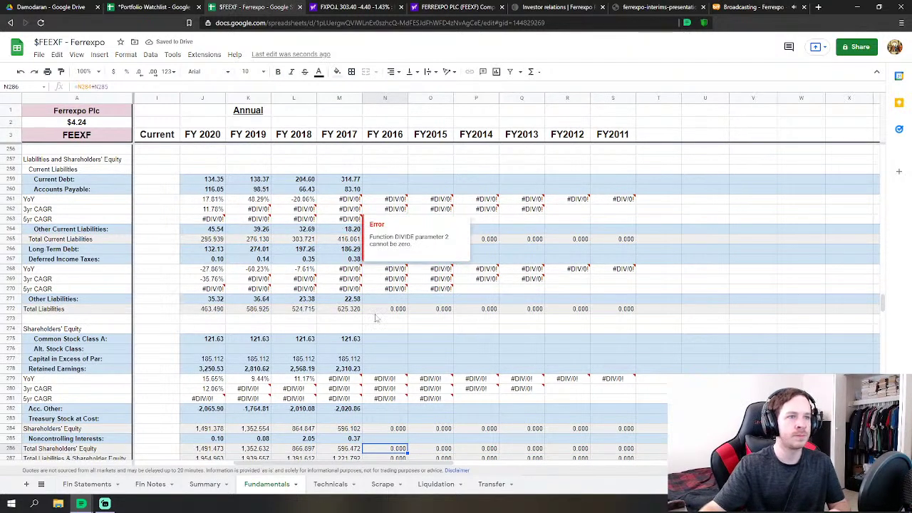
# Scroll back up to the Income Statements and select the empty FY 2016 SG&A cell N46
pyautogui.scroll(12, 541, 340)
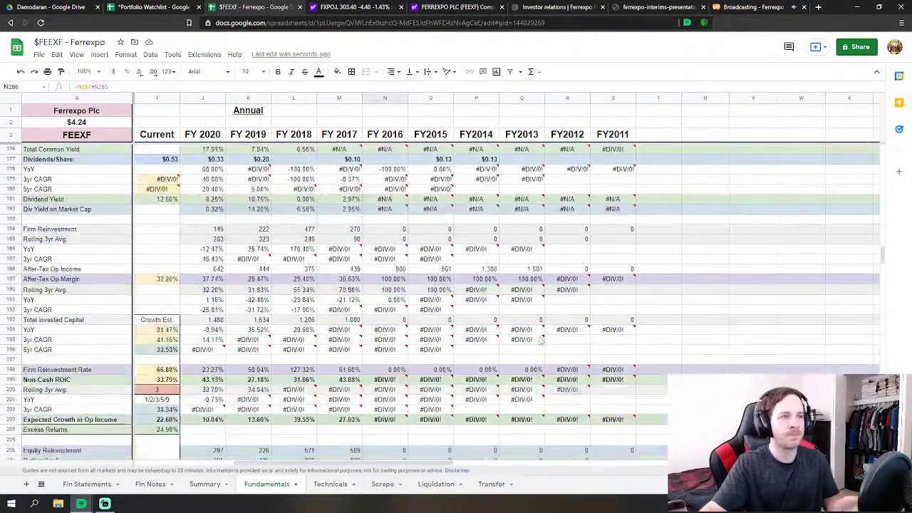
pyautogui.scroll(6, 542, 341)
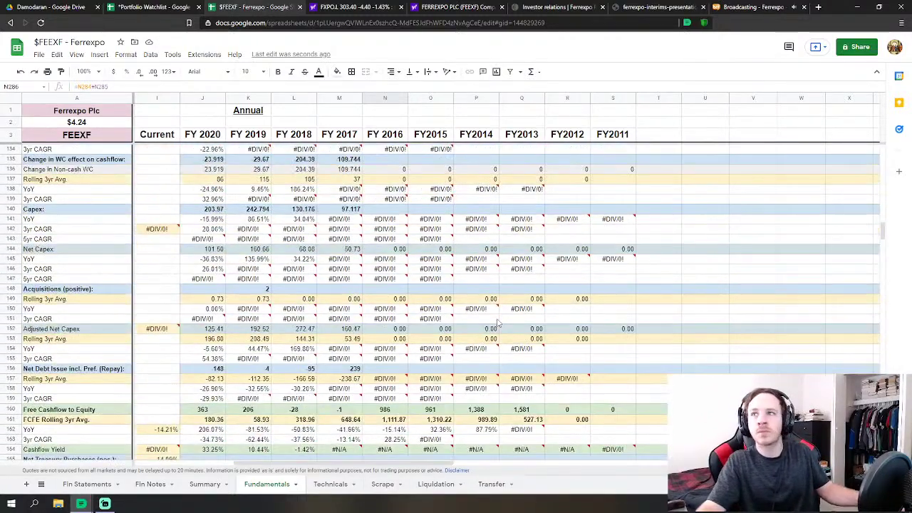
pyautogui.scroll(8, 497, 325)
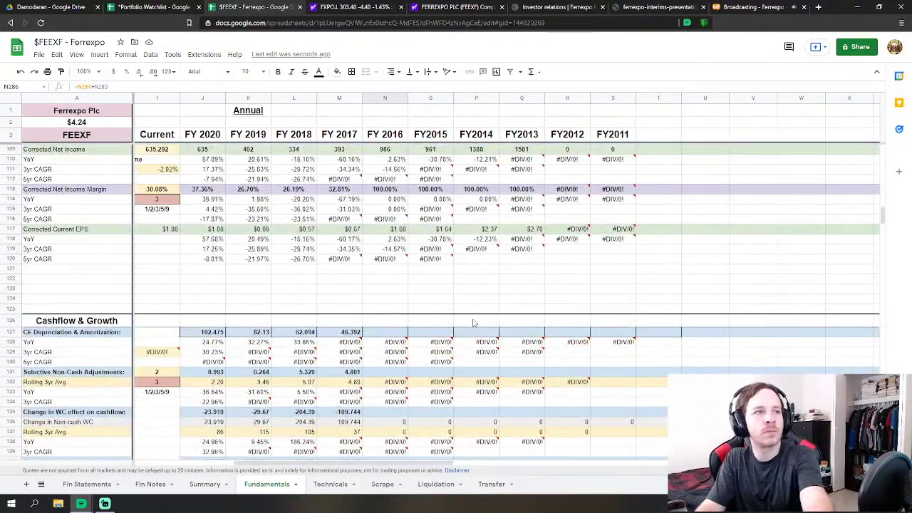
pyautogui.scroll(20, 473, 324)
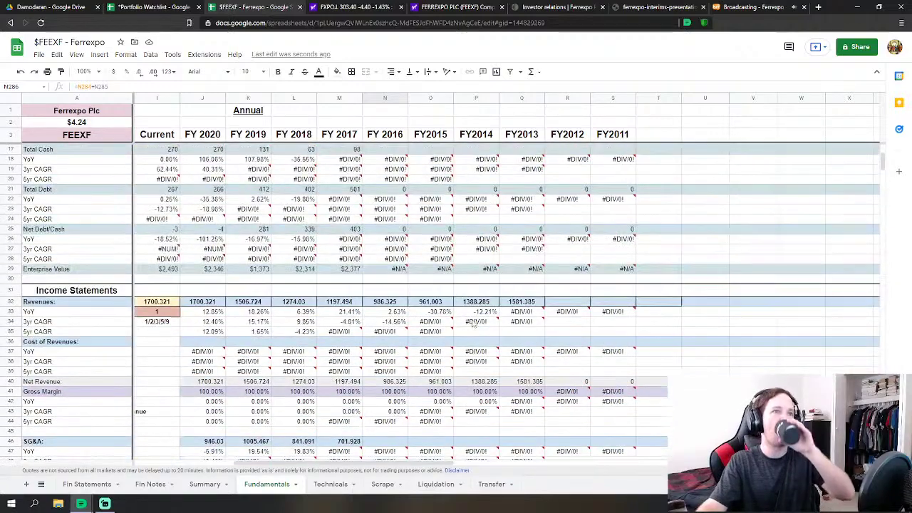
pyautogui.scroll(-4, 473, 323)
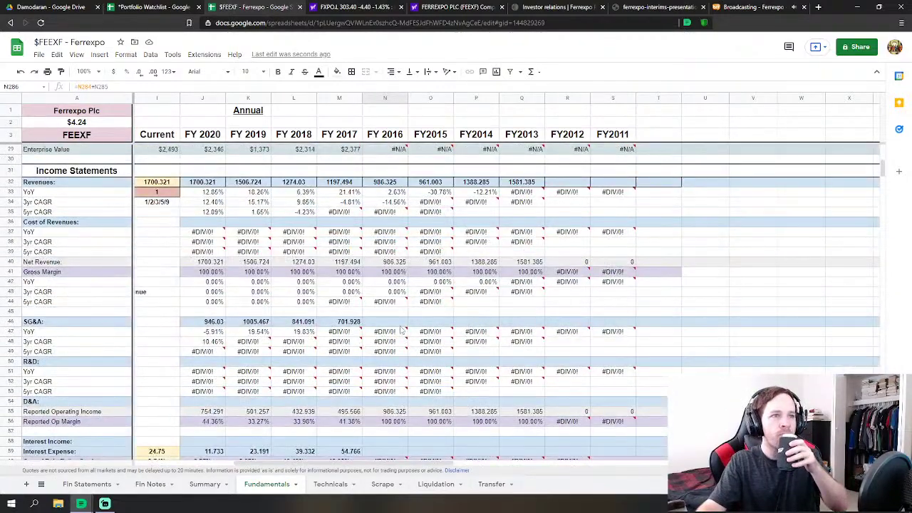
pyautogui.click(404, 321)
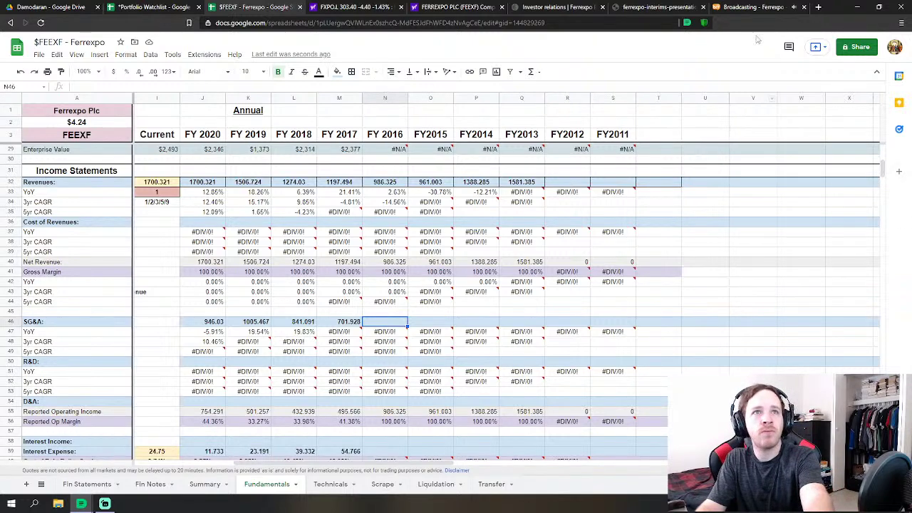
pyautogui.click(768, 7)
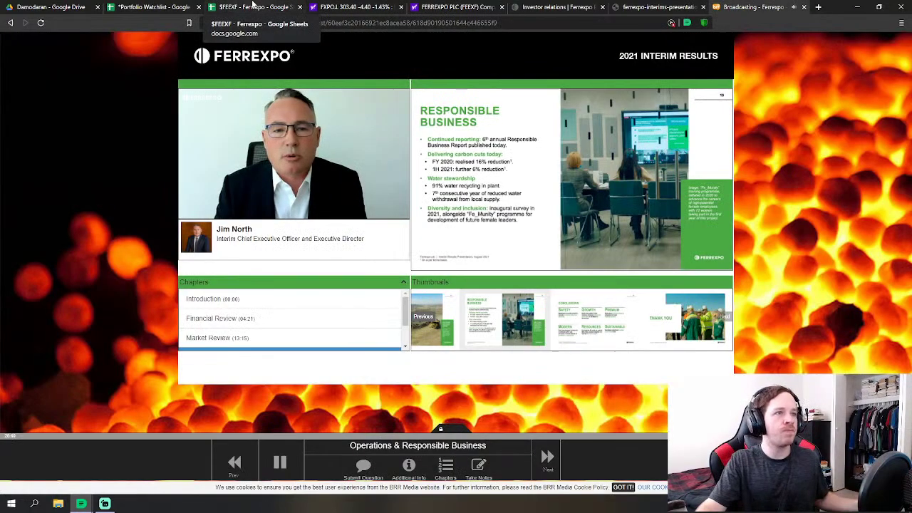
pyautogui.click(277, 7)
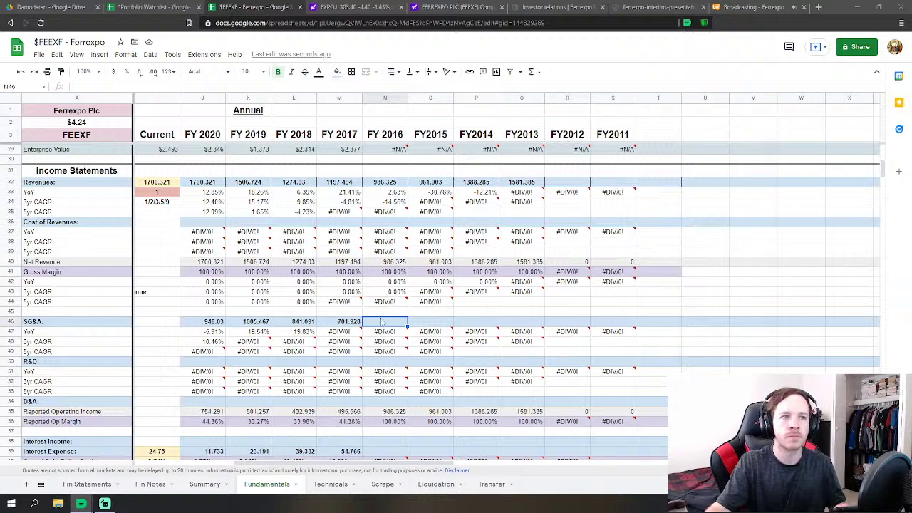
# Enter 677.614 as FY 2016 SG&A in N46 and move to the FY 2016 interest expense cell
pyautogui.moveTo(445, 302)
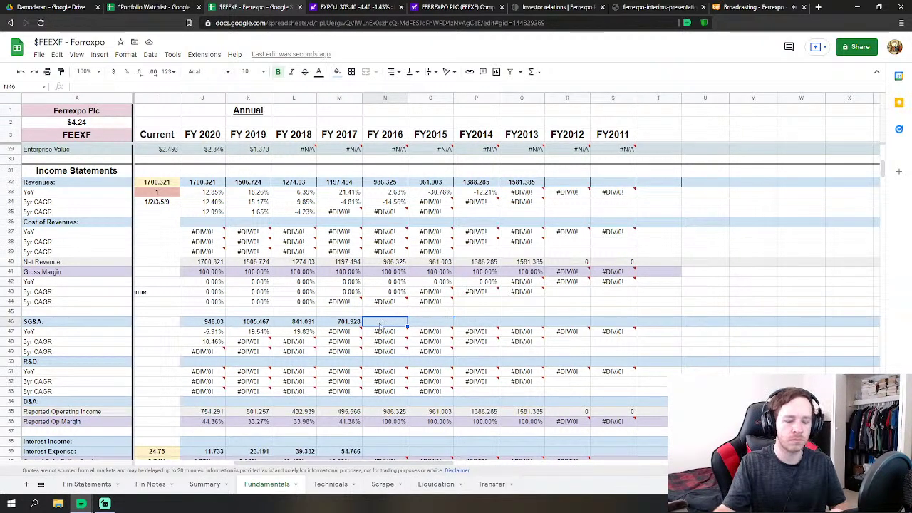
pyautogui.write('677.614')
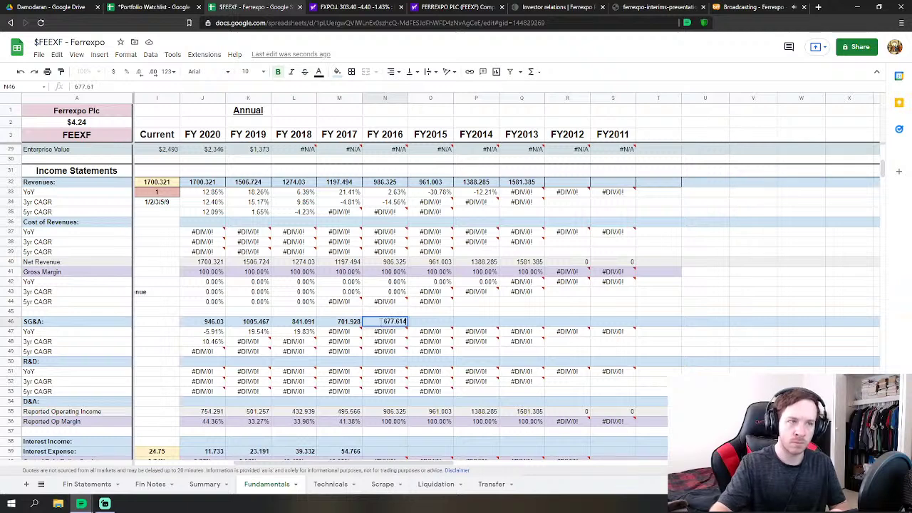
pyautogui.press('Return')
pyautogui.press('Down')
pyautogui.press('Down')
pyautogui.press('Down')
pyautogui.press('Down')
pyautogui.press('Down')
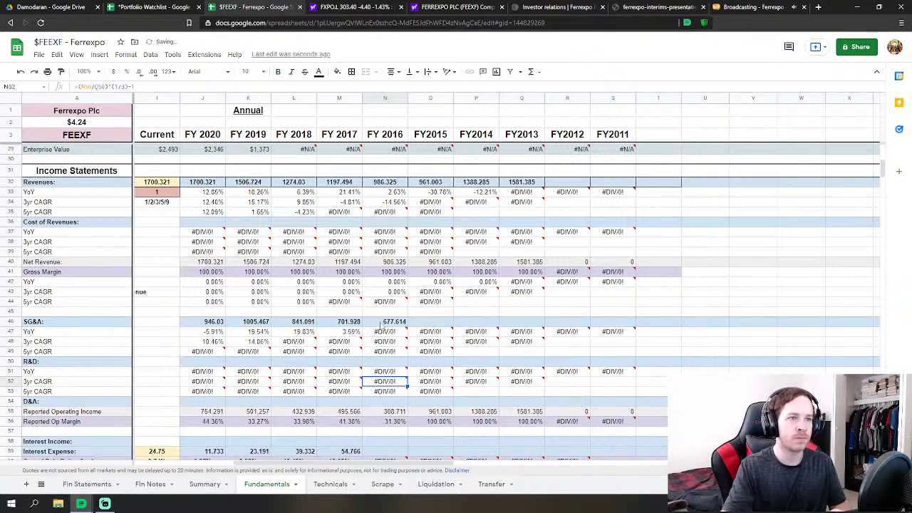
pyautogui.scroll(-2, 385, 328)
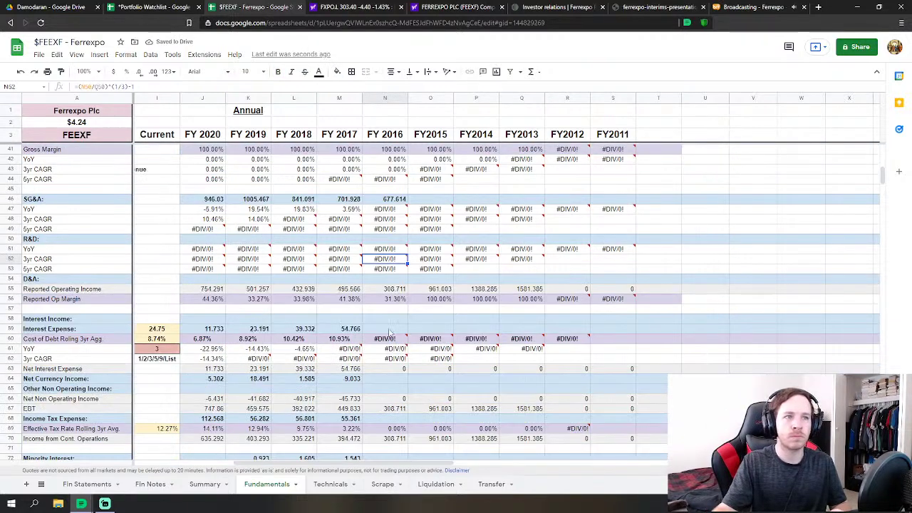
pyautogui.click(390, 331)
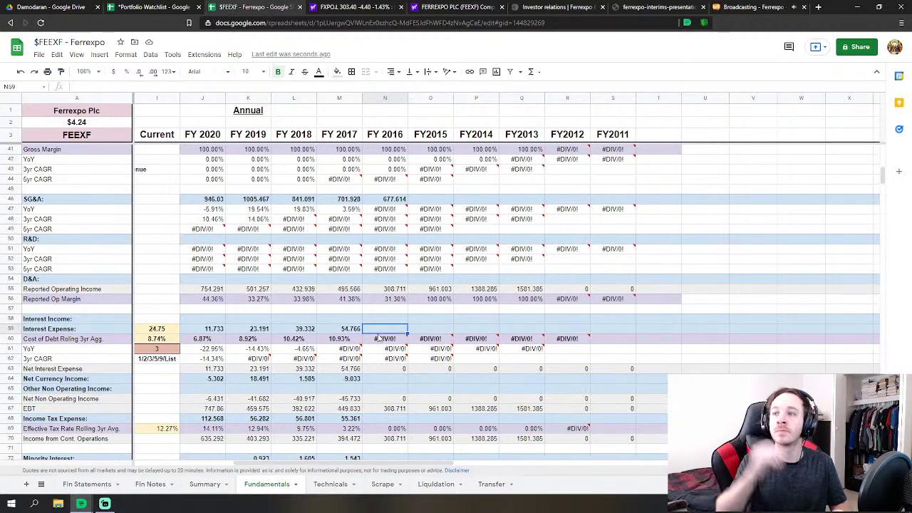
# Enter FY2016 interest income 0.175, interest expense 61.177 and net currency income 10.311
pyautogui.press('Up')
pyautogui.write('.175')
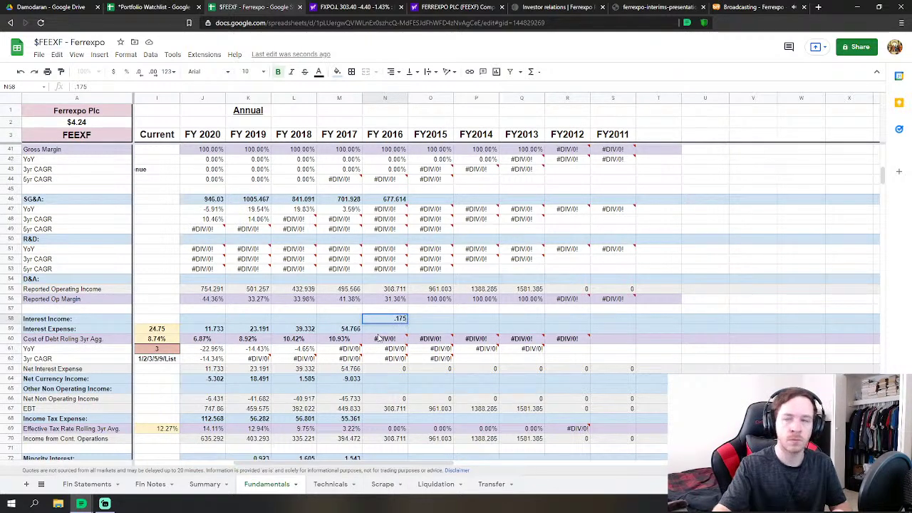
pyautogui.press('Return')
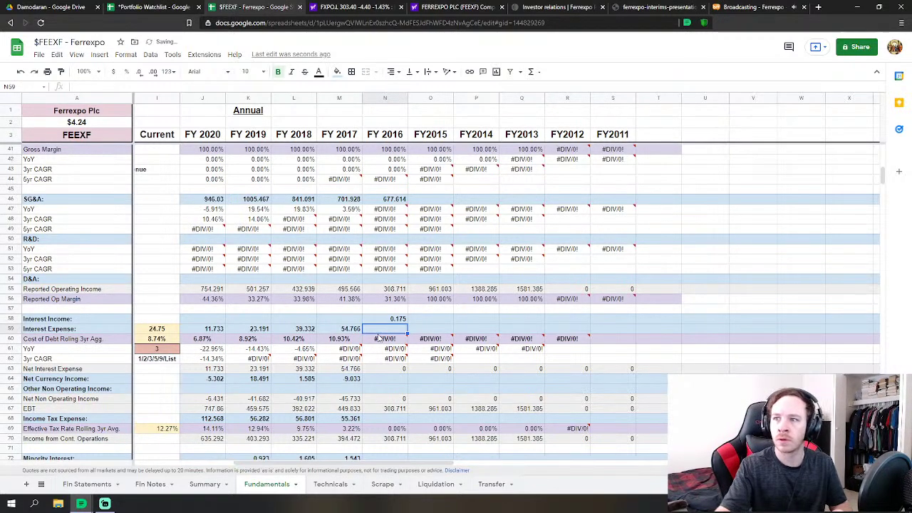
pyautogui.write('6')
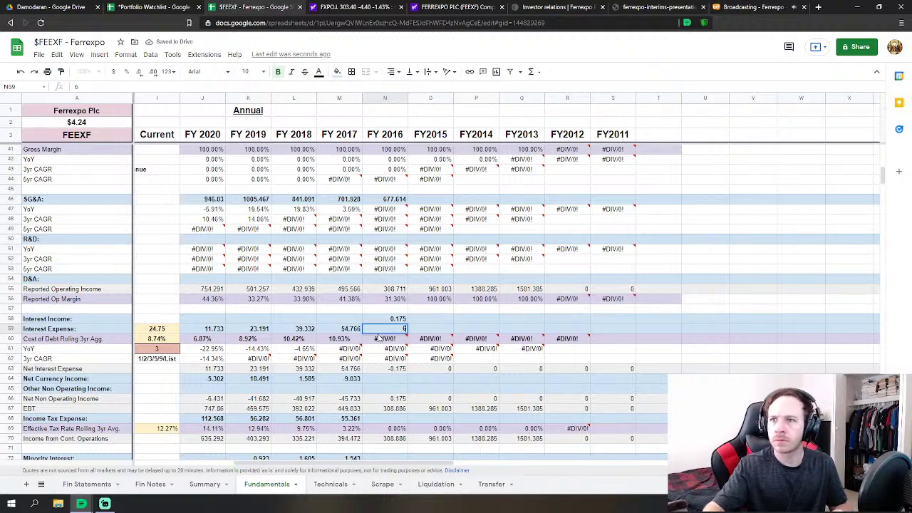
pyautogui.write('1.177')
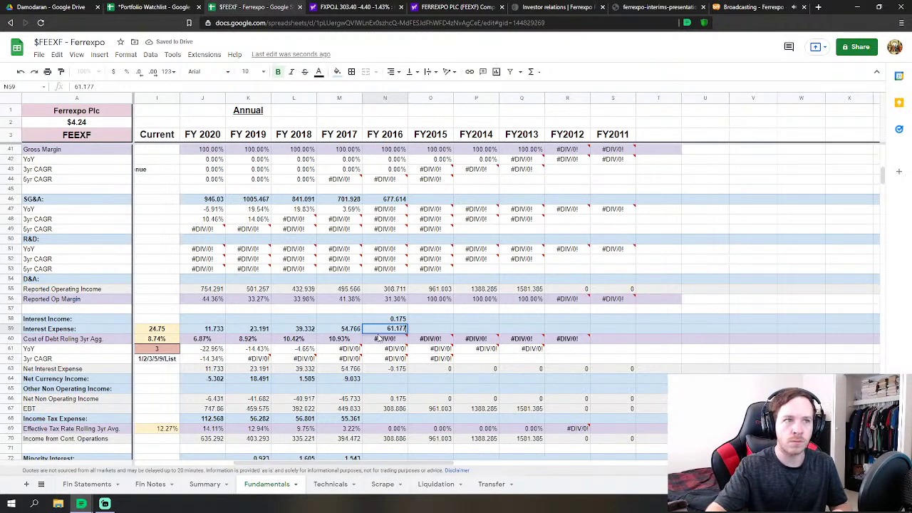
pyautogui.press('Return')
pyautogui.press('Down')
pyautogui.press('Down')
pyautogui.press('Down')
pyautogui.press('Down')
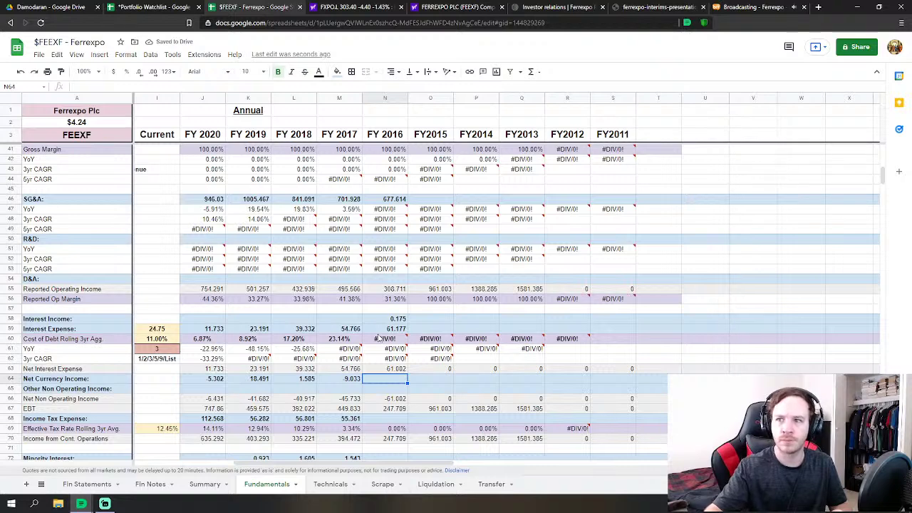
pyautogui.write('10.311')
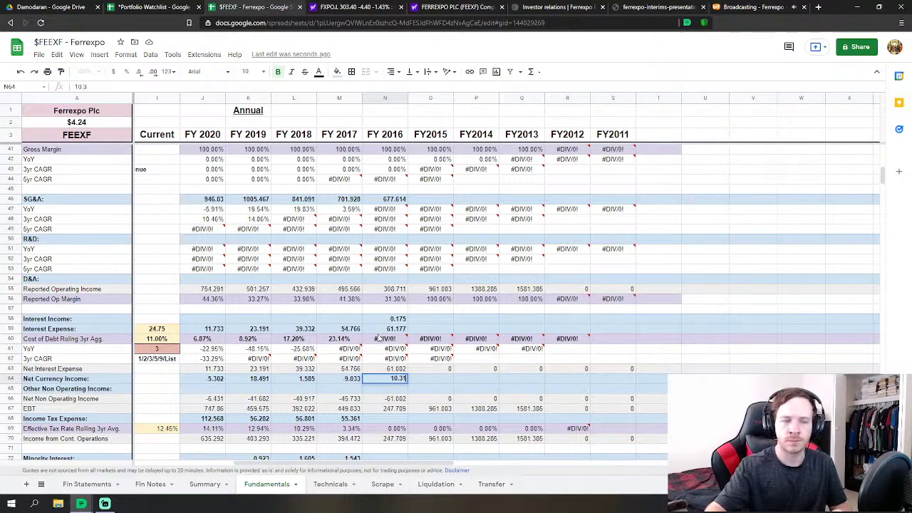
pyautogui.press('Return')
pyautogui.press('Down')
pyautogui.press('Down')
pyautogui.press('Down')
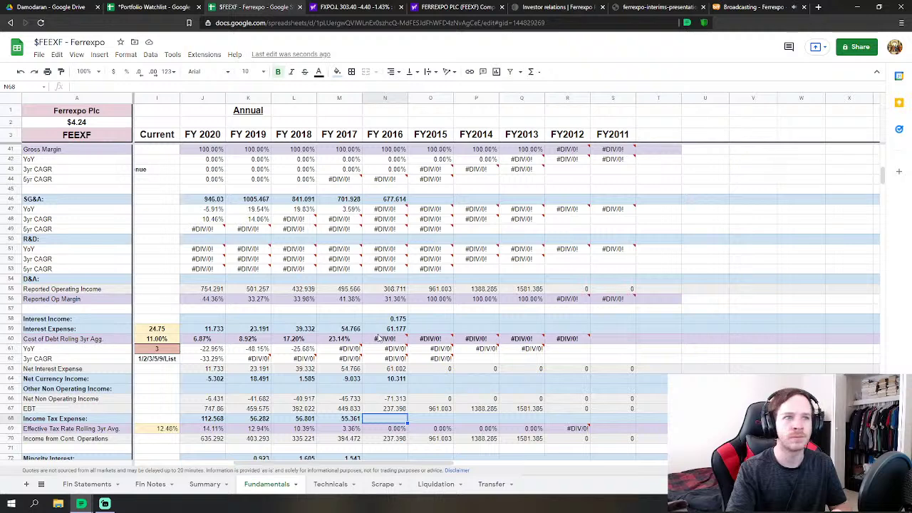
# Try FY2016 net currency income as -10.311, then undo it back to 10.311
pyautogui.press('Up')
pyautogui.press('Up')
pyautogui.press('Up')
pyautogui.press('Up')
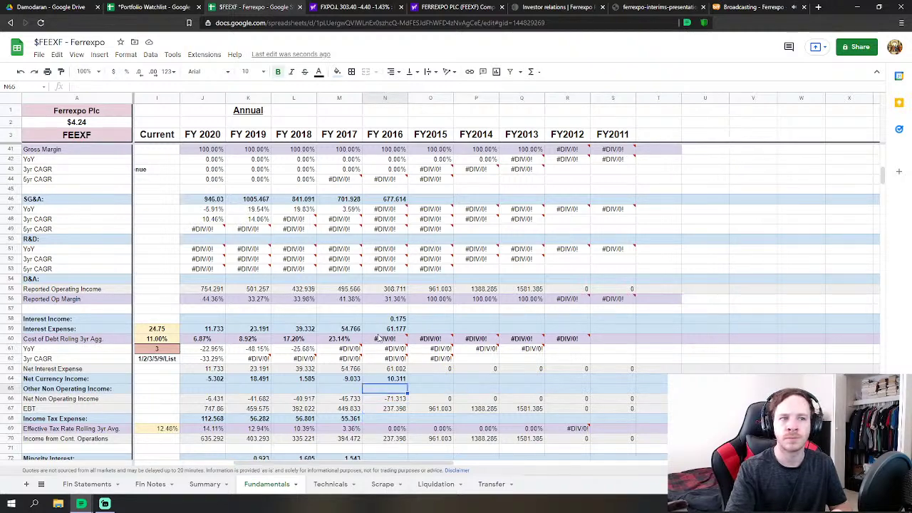
pyautogui.write('-10')
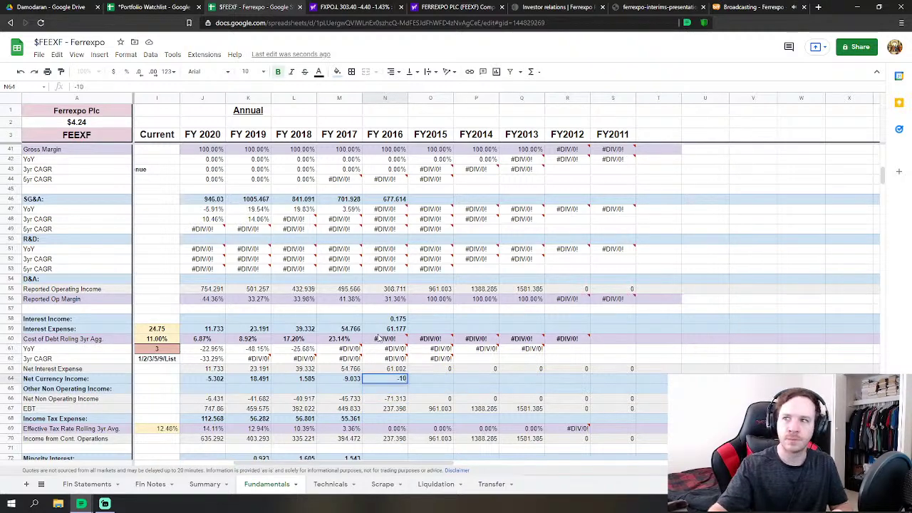
pyautogui.write('.311')
pyautogui.press('Return')
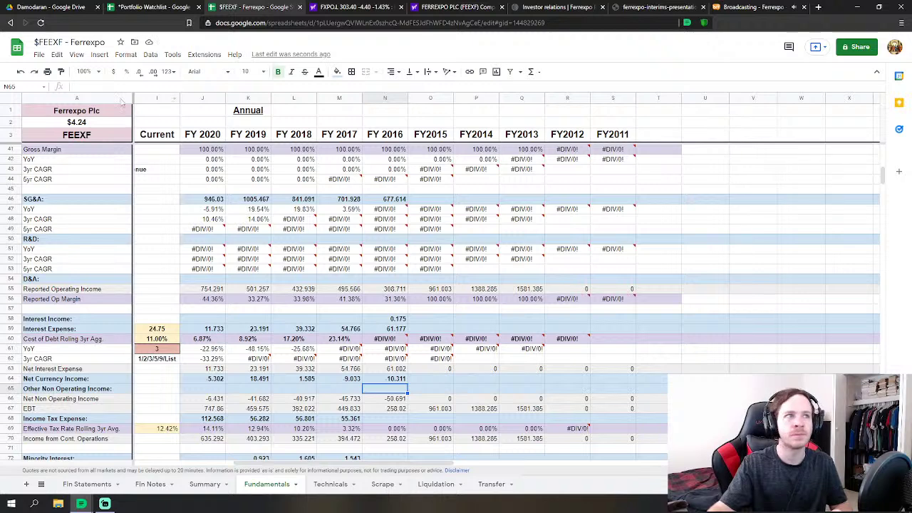
pyautogui.click(20, 71)
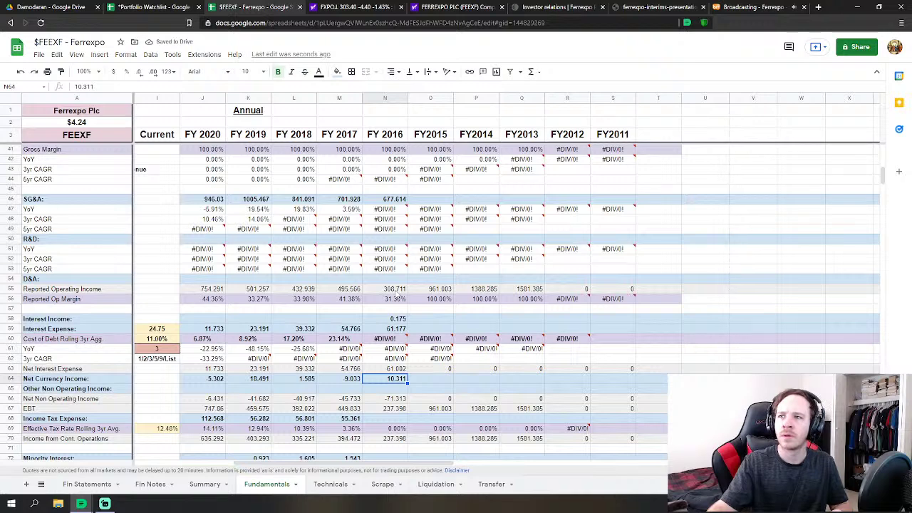
# Correct the FY2016 interest expense from 61.177 to 67.177
pyautogui.click(397, 290)
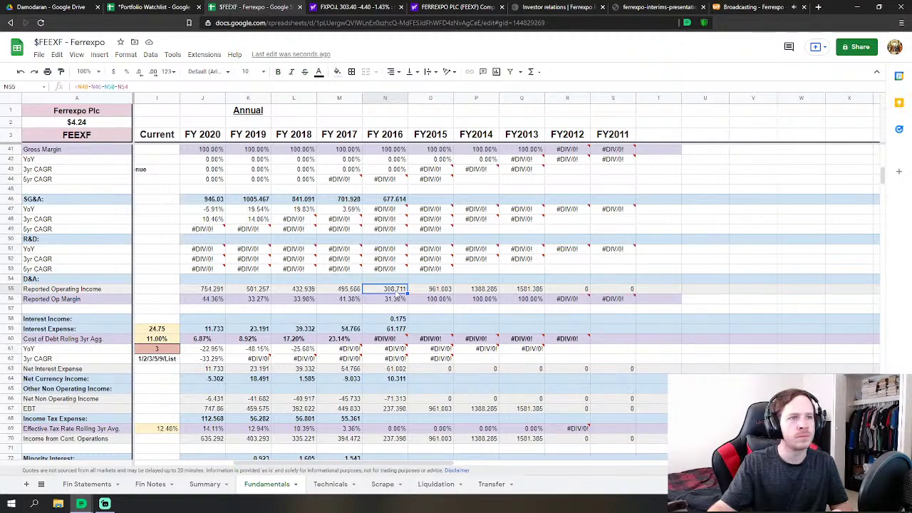
pyautogui.click(397, 330)
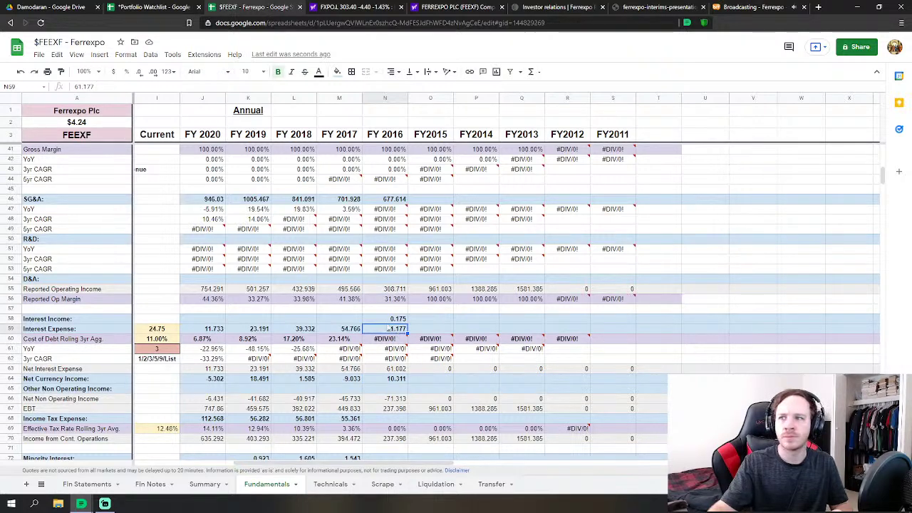
pyautogui.click(81, 86)
pyautogui.press('BackSpace')
pyautogui.write('7')
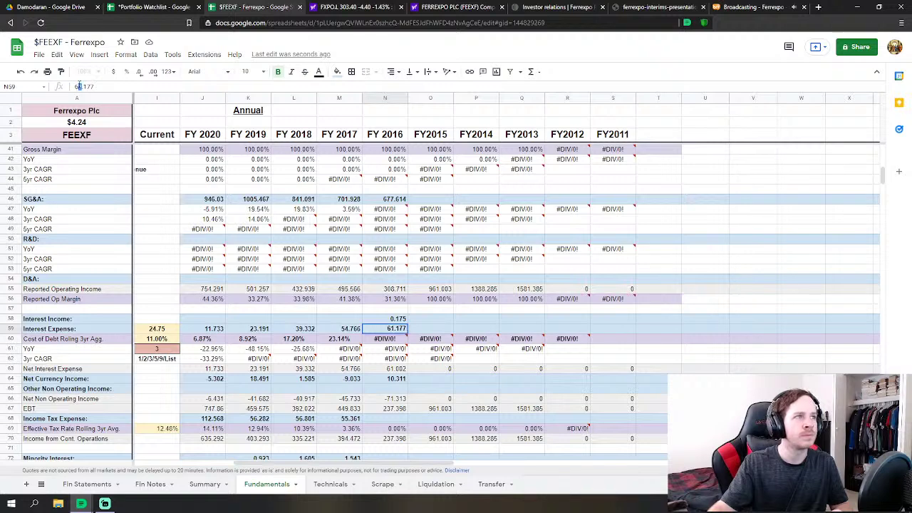
pyautogui.press('Return')
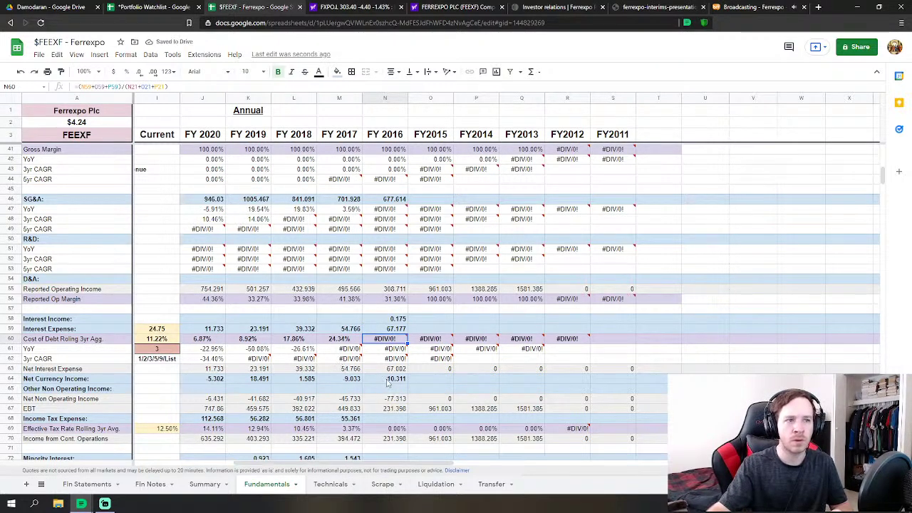
pyautogui.click(396, 419)
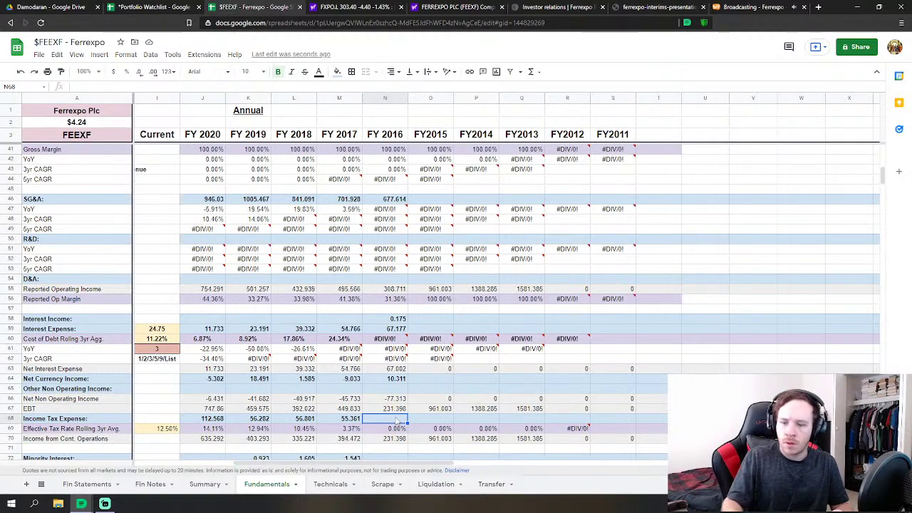
# Enter FY2016 income tax expense 42.498 and minority interest 1.846 in column N
pyautogui.write('42')
pyautogui.write('.498')
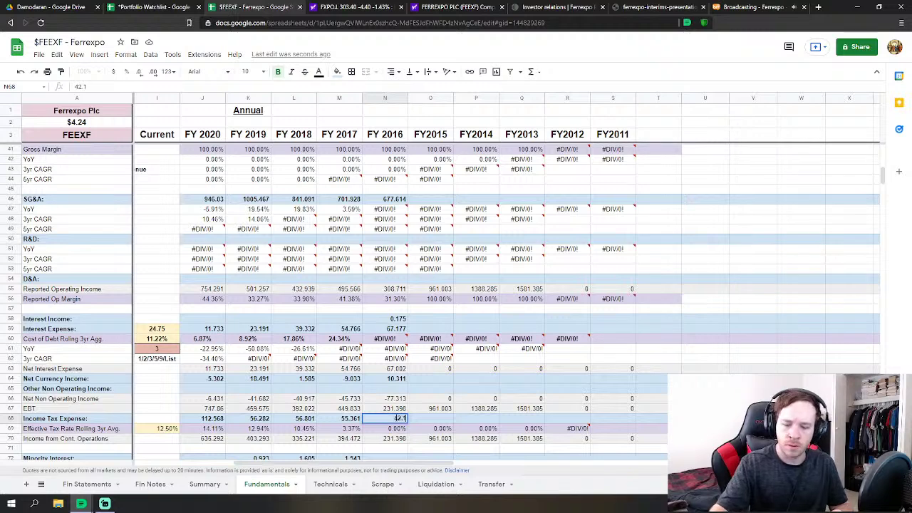
pyautogui.press('Return')
pyautogui.press('Down')
pyautogui.press('Down')
pyautogui.press('Down')
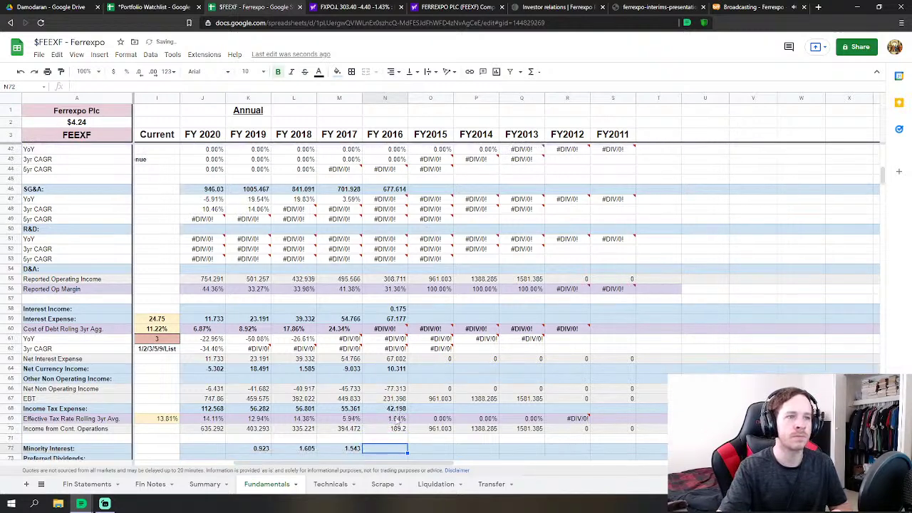
pyautogui.scroll(-2, 396, 419)
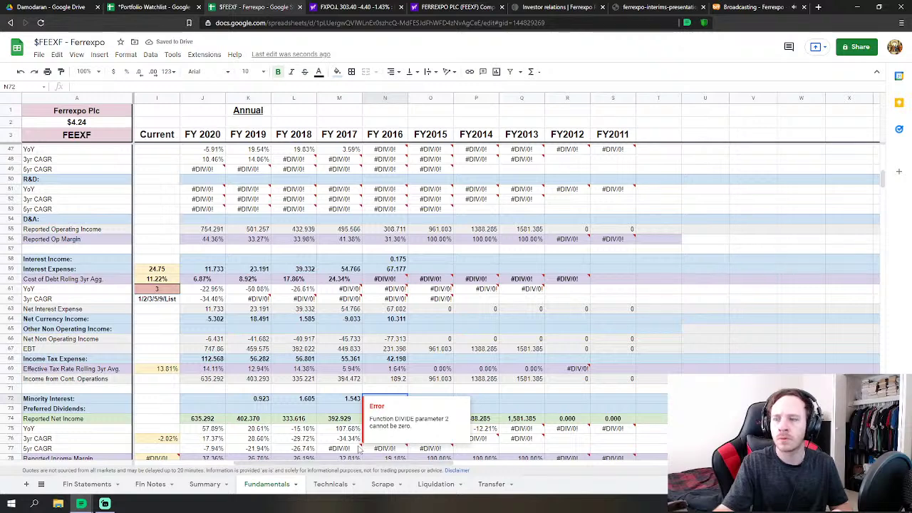
pyautogui.write('1.848')
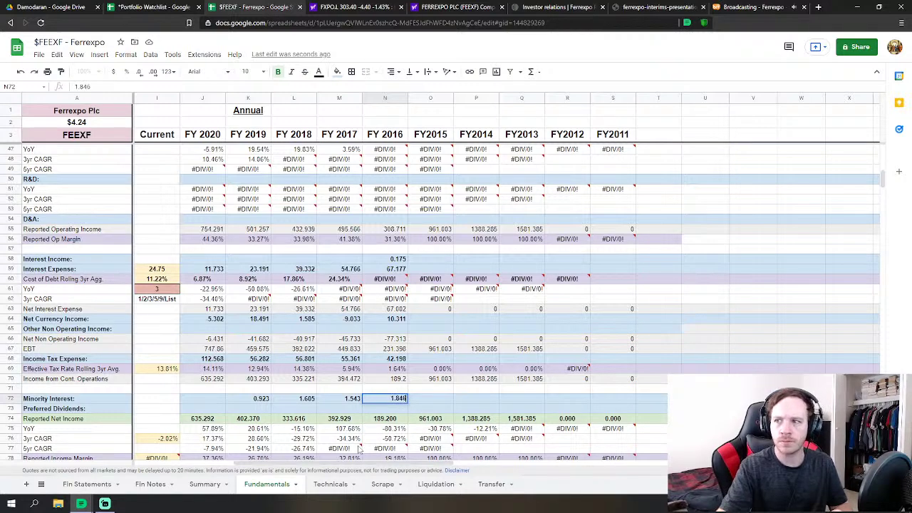
pyautogui.press('Return')
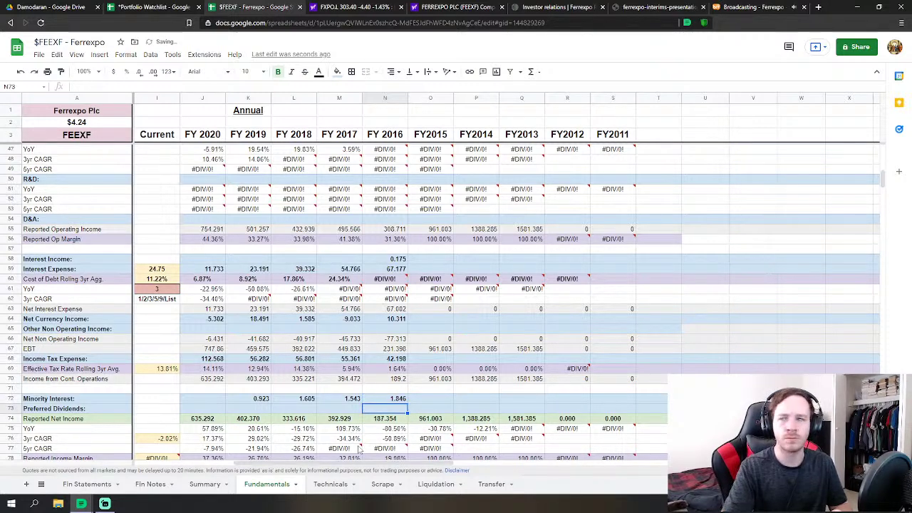
pyautogui.press('Down')
pyautogui.press('Down')
pyautogui.press('Down')
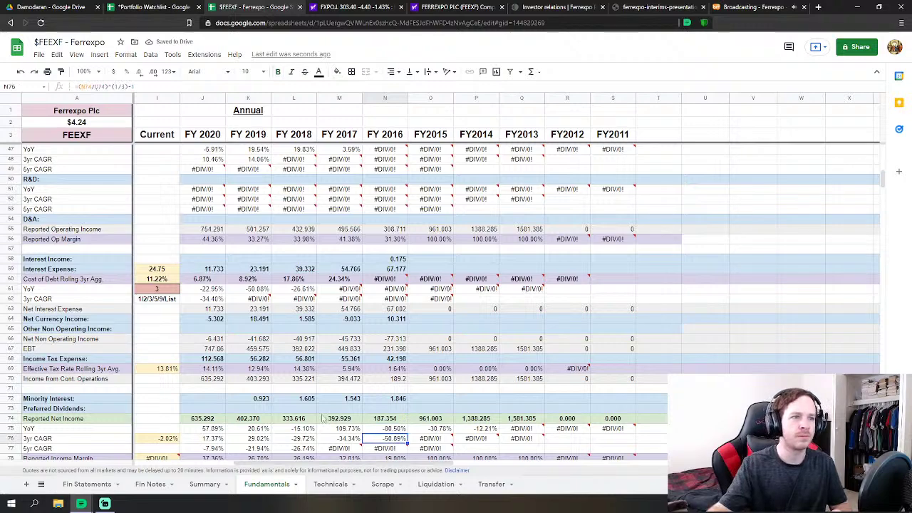
pyautogui.scroll(-3, 399, 399)
pyautogui.scroll(-1, 467, 361)
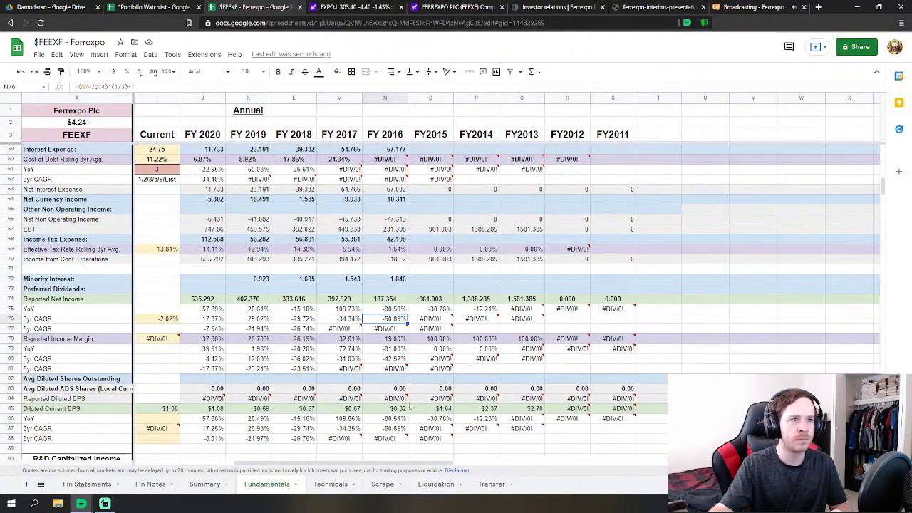
# Scroll to Cashflow & Growth and select the FY2016 CF Depreciation & Amortization cell N127
pyautogui.scroll(-2, 403, 365)
pyautogui.scroll(-15, 404, 365)
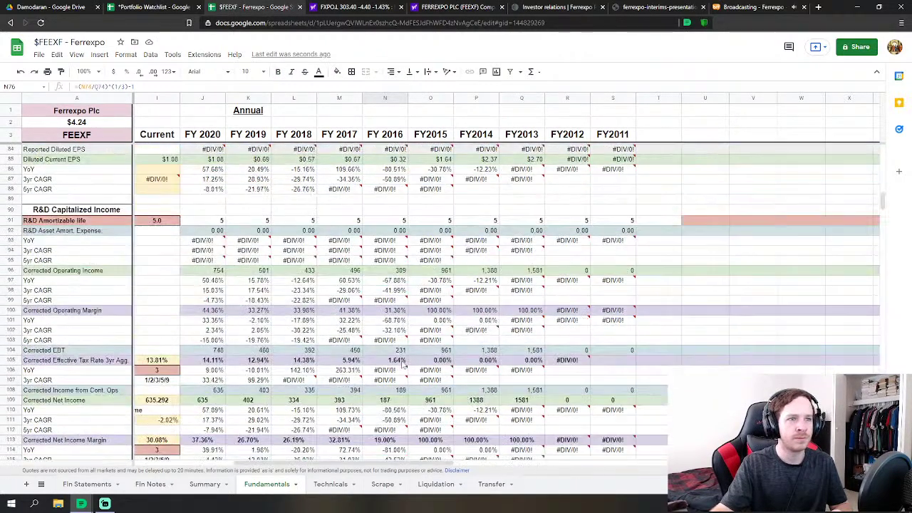
pyautogui.click(404, 285)
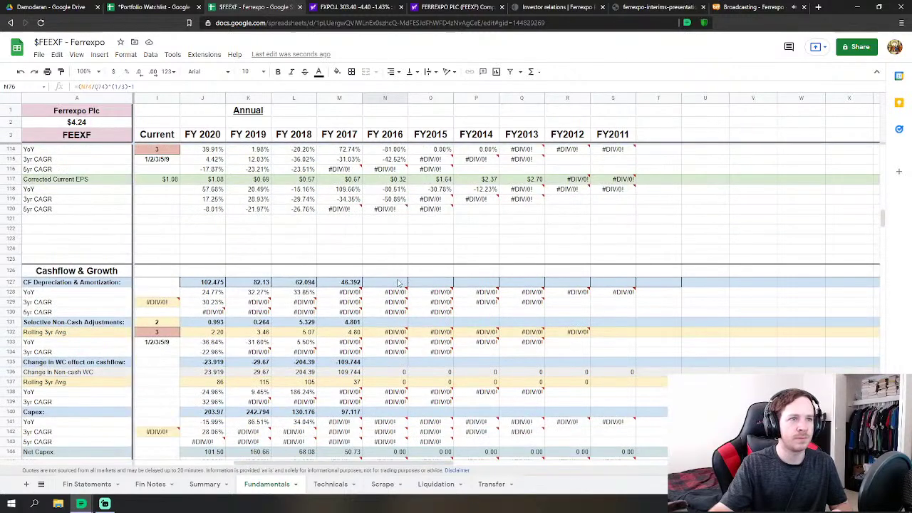
pyautogui.scroll(-2, 399, 285)
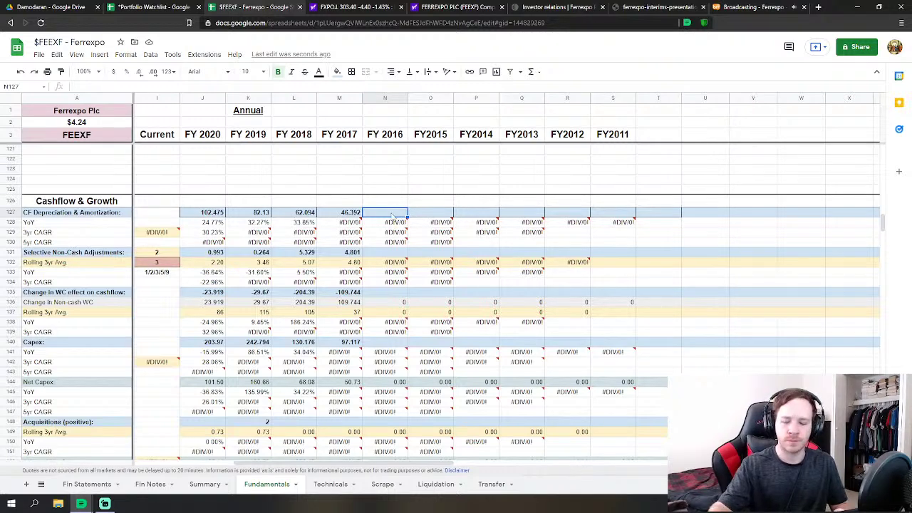
# Enter FY2016 D&A 50.671, non-cash adjustments 4.446, working capital change -26.528 and capex 43.59
pyautogui.write('50')
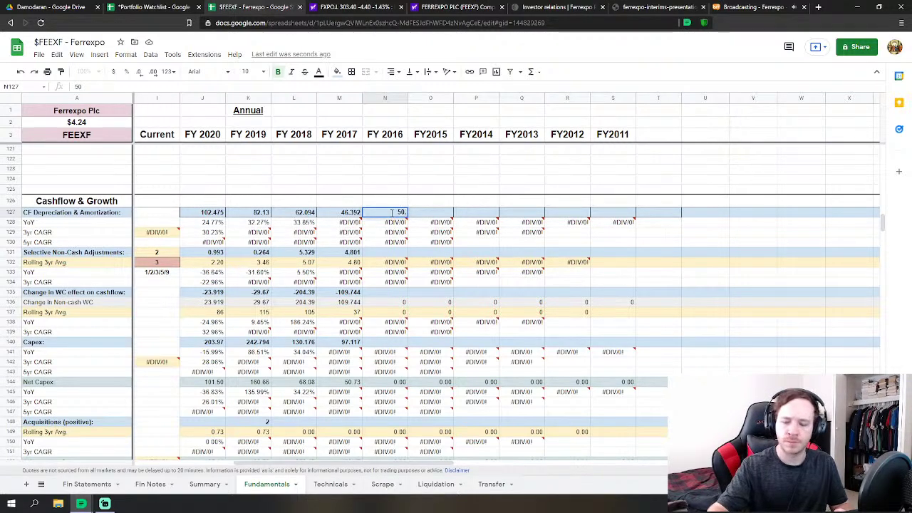
pyautogui.write('.671')
pyautogui.press('Return')
pyautogui.press('Down')
pyautogui.press('Down')
pyautogui.press('Down')
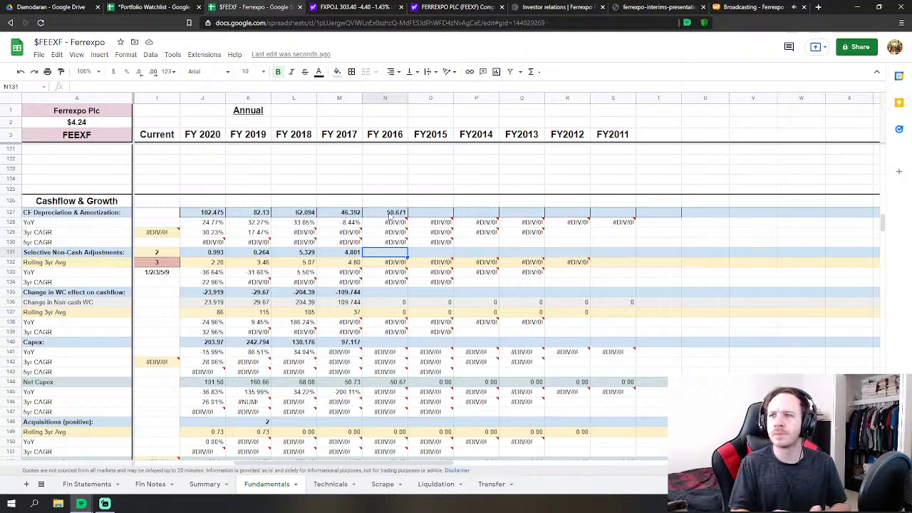
pyautogui.write('4.44')
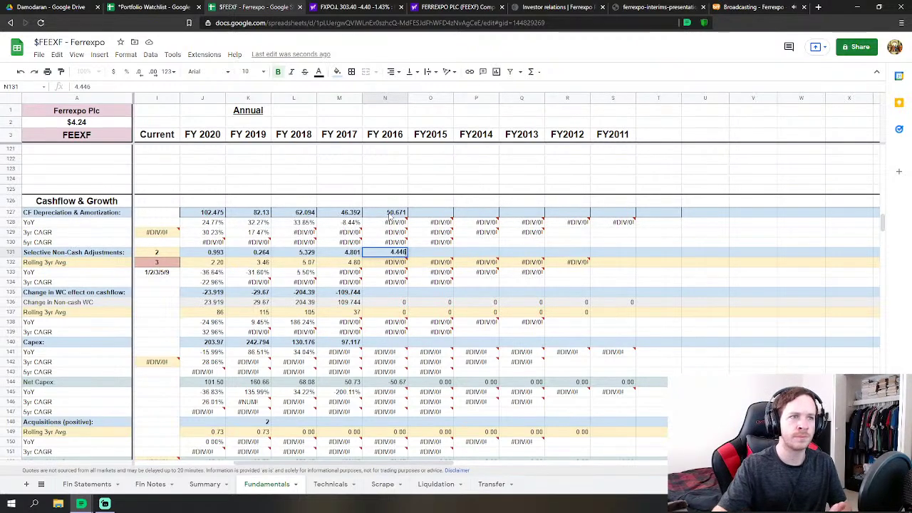
pyautogui.write('6')
pyautogui.press('Return')
pyautogui.press('Down')
pyautogui.press('Down')
pyautogui.press('Down')
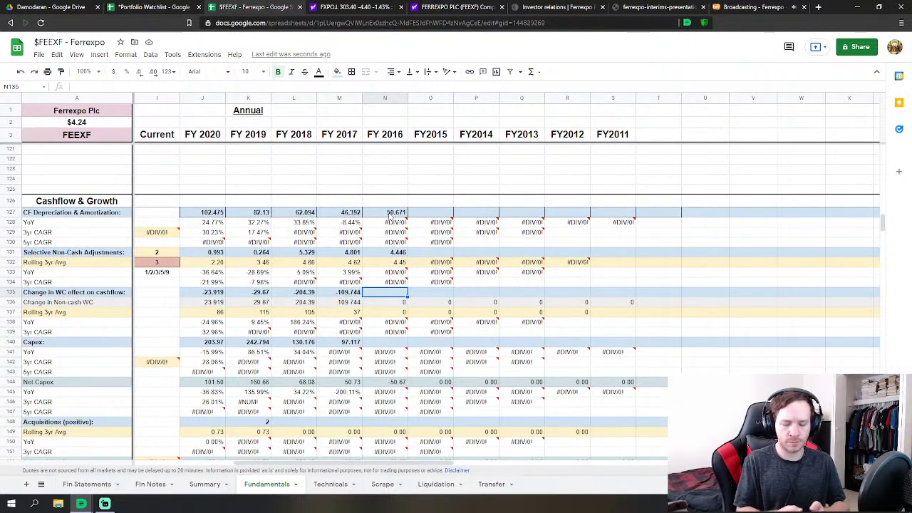
pyautogui.write('-26.5')
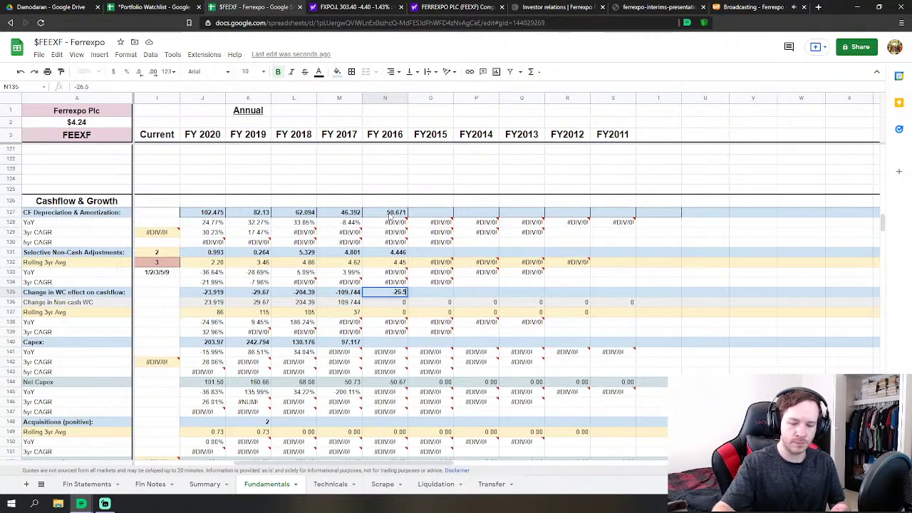
pyautogui.write('28')
pyautogui.press('Return')
pyautogui.press('Down')
pyautogui.press('Down')
pyautogui.press('Down')
pyautogui.press('Down')
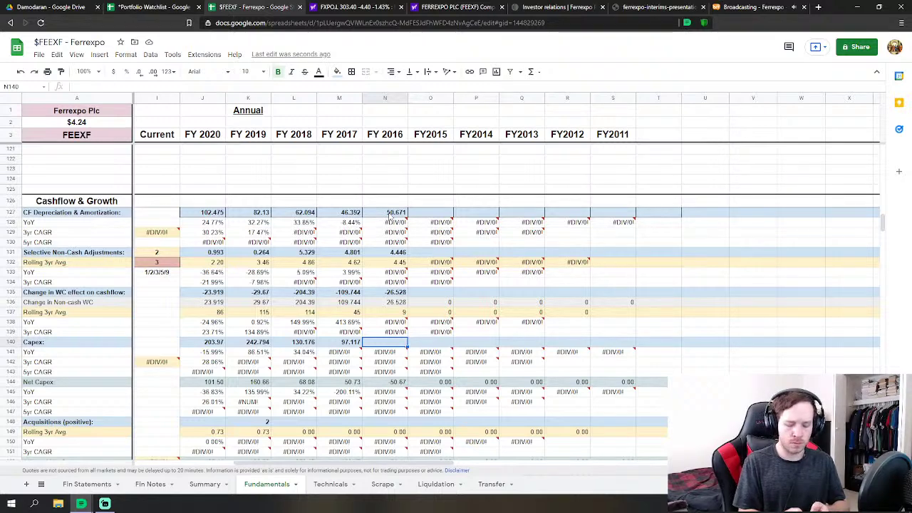
pyautogui.write('43')
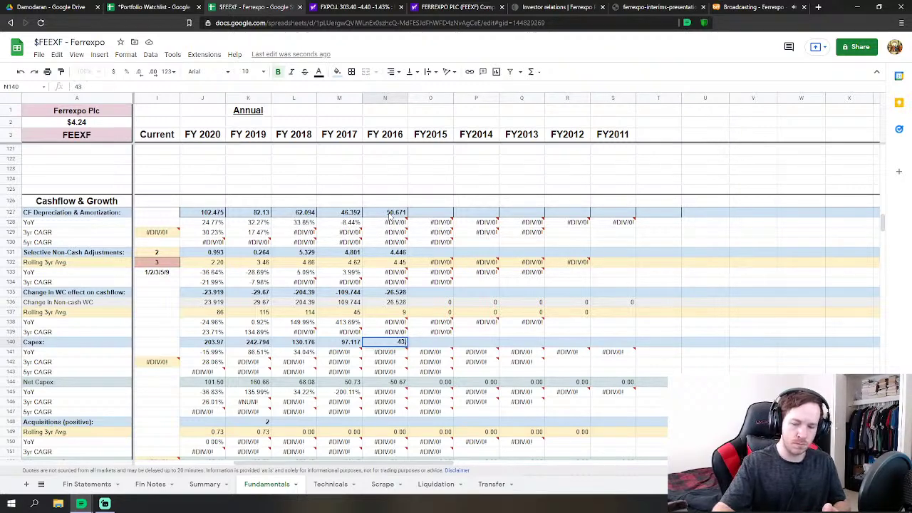
pyautogui.write('.59')
pyautogui.press('Return')
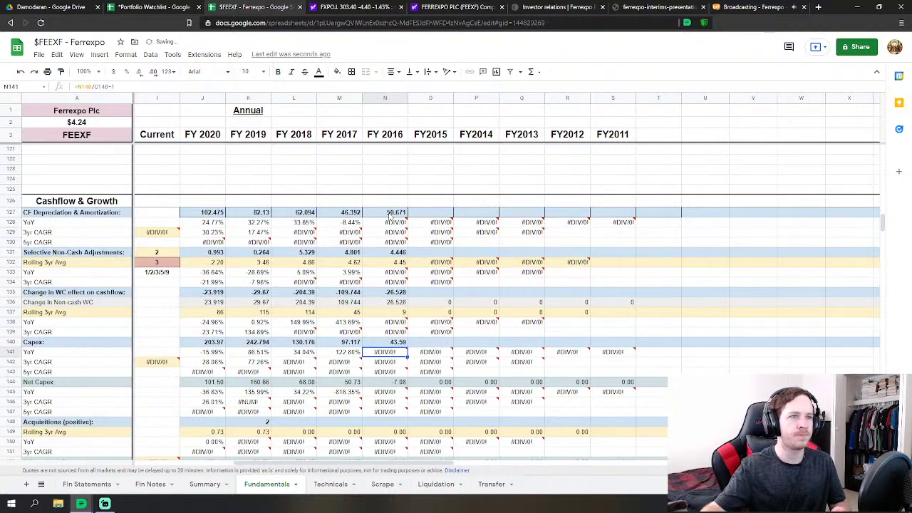
# Enter -176.803 as the FY2016 Net Debt Issue incl. Pref. (Repay)
pyautogui.scroll(-2, 436, 354)
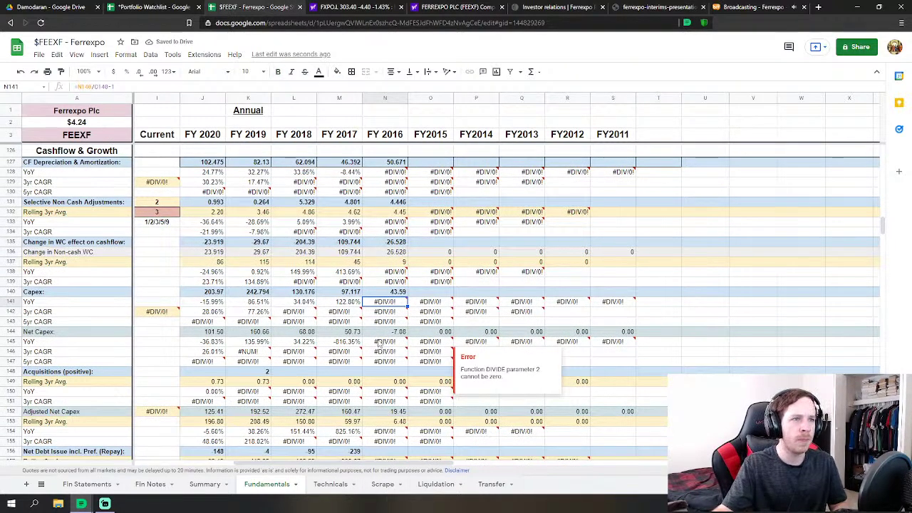
pyautogui.click(385, 374)
pyautogui.scroll(-3, 385, 383)
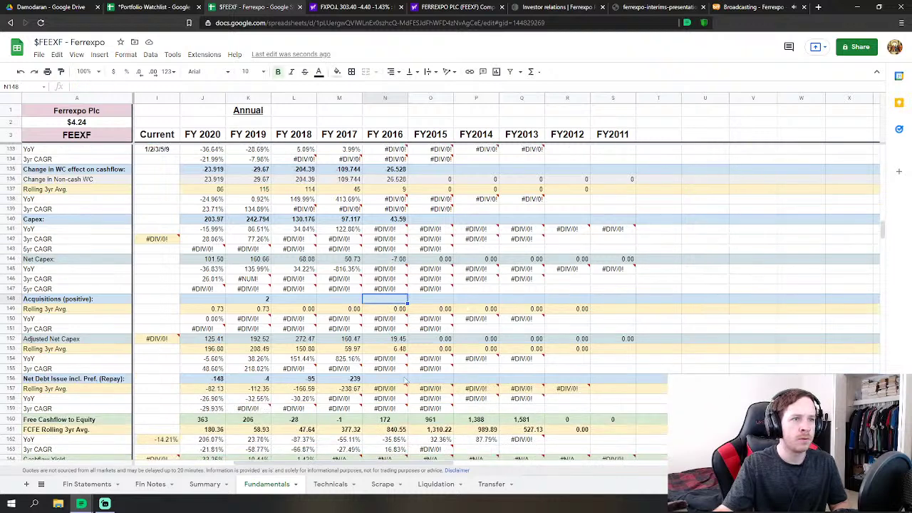
pyautogui.click(385, 383)
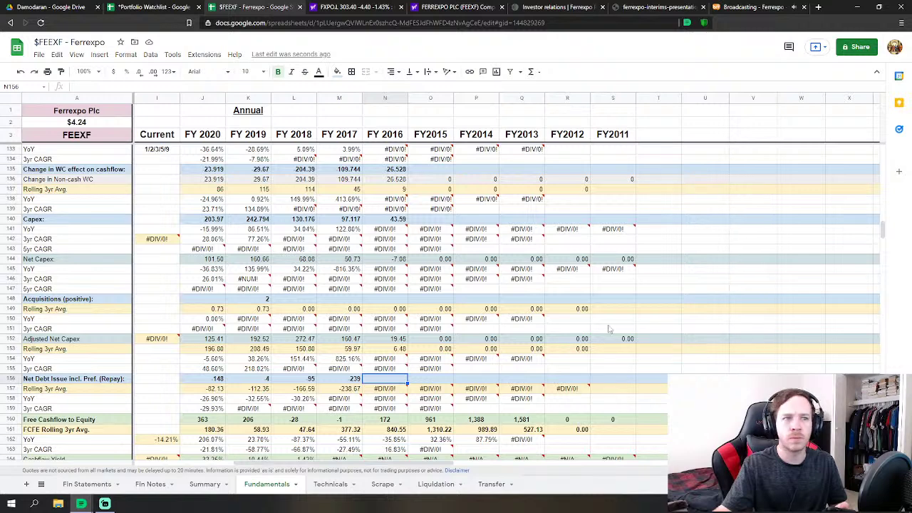
pyautogui.doubleClick(391, 381)
pyautogui.write('-1')
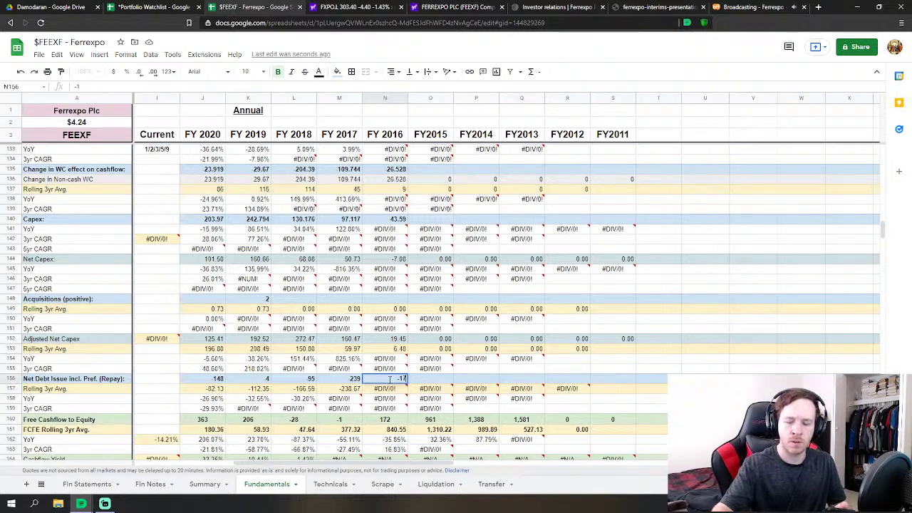
pyautogui.write('76.80')
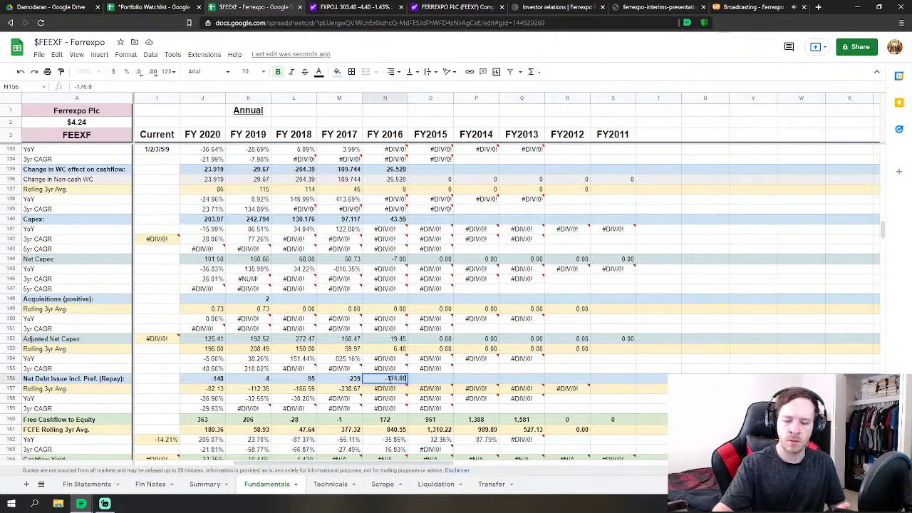
pyautogui.write('3')
pyautogui.press('Return')
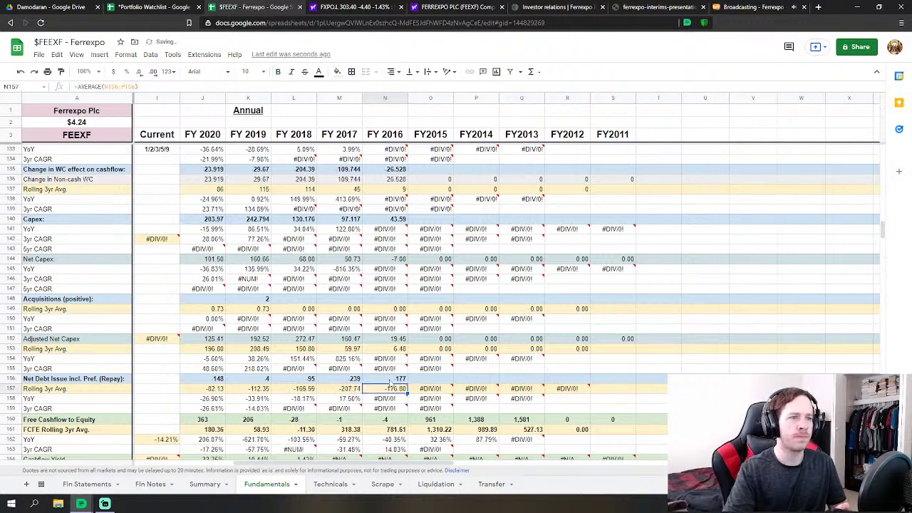
# Scroll past Dividends Paid to the Balance Sheets and select FY2016 Cash & Equivalents
pyautogui.scroll(-3, 401, 378)
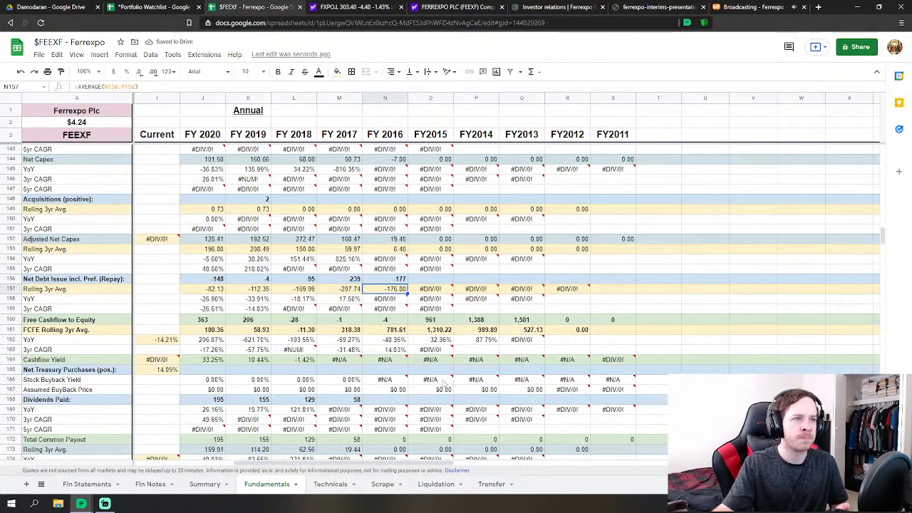
pyautogui.scroll(-1, 376, 308)
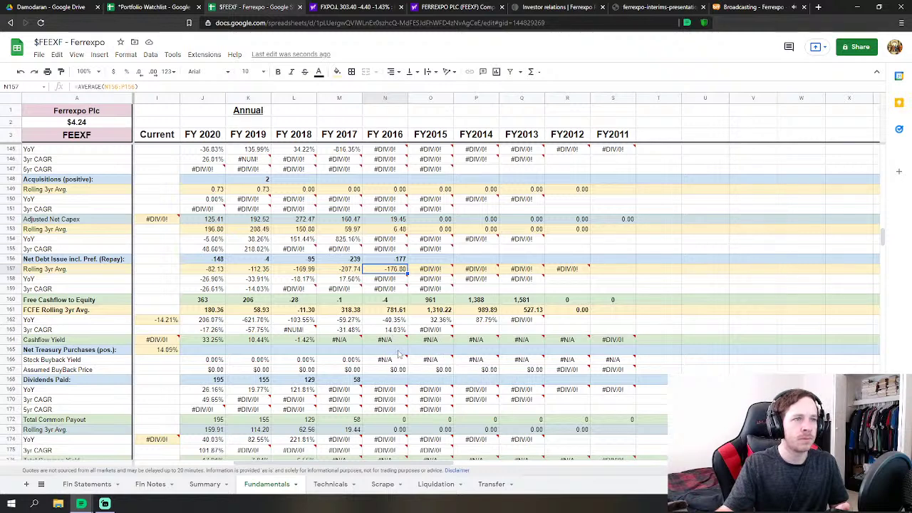
pyautogui.click(393, 381)
pyautogui.scroll(-2, 394, 384)
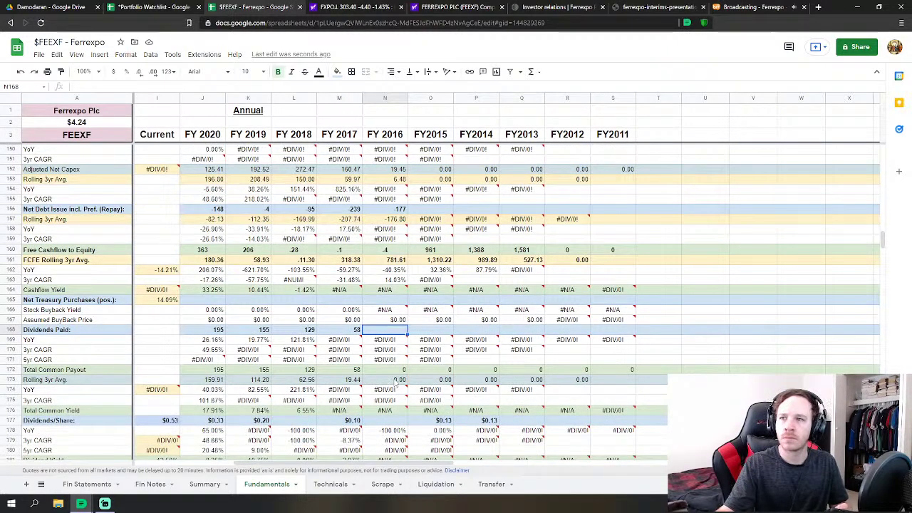
pyautogui.scroll(-1, 394, 384)
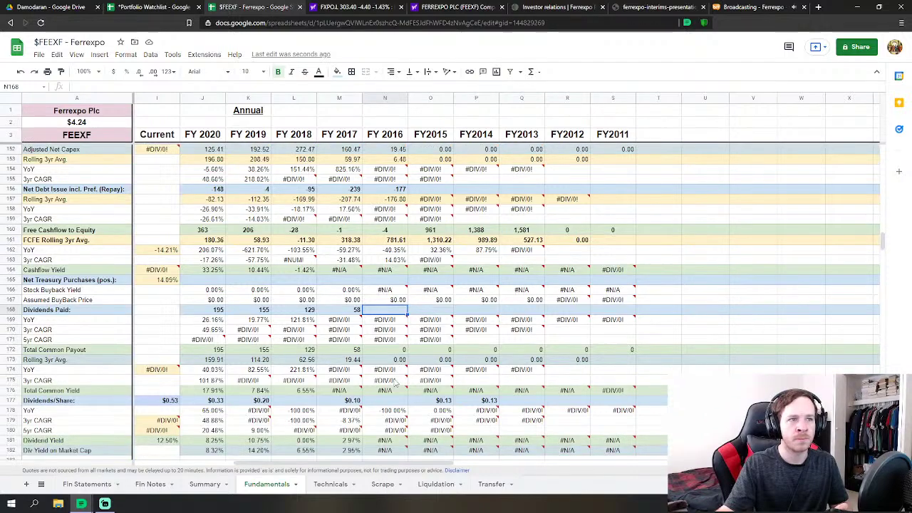
pyautogui.scroll(-10, 394, 385)
pyautogui.scroll(-4, 389, 374)
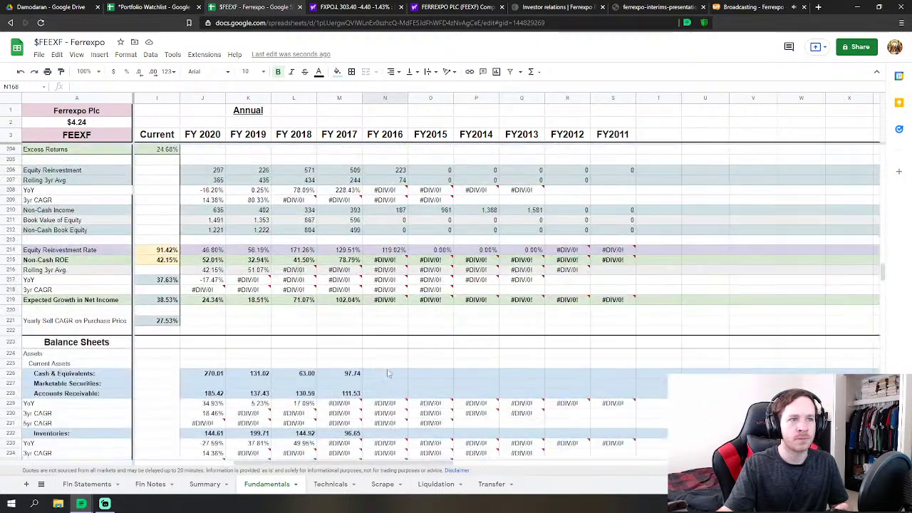
pyautogui.click(389, 373)
pyautogui.scroll(-2, 389, 373)
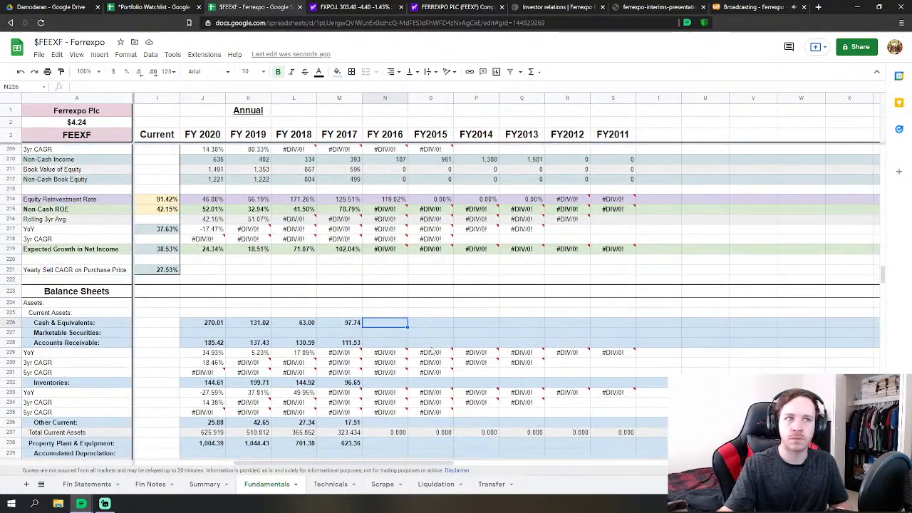
pyautogui.scroll(-3, 816, 298)
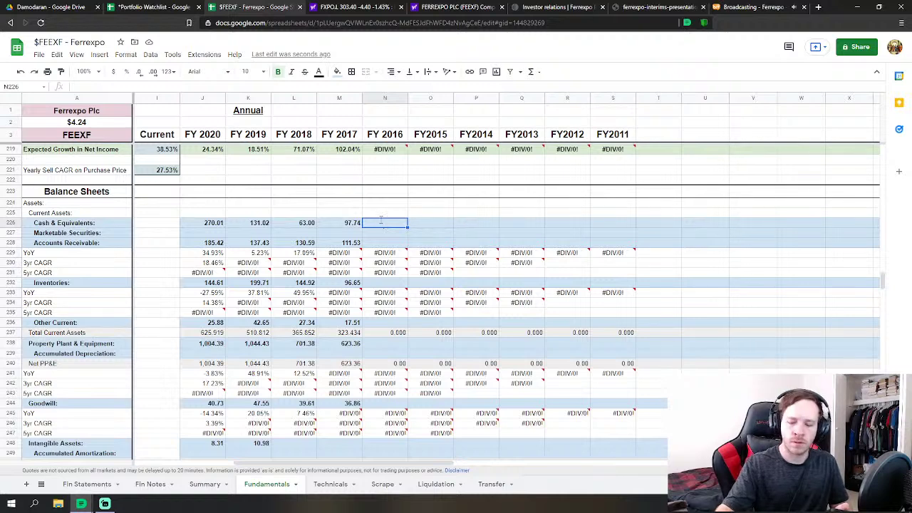
# Enter FY2016 cash 144.75, receivables 113.891, inventories 21.39 and other current 21.39
pyautogui.write('144.751')
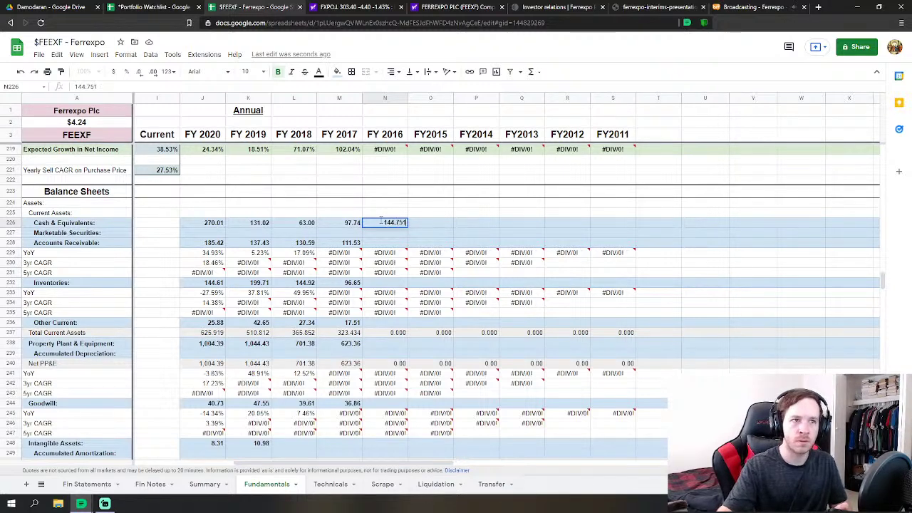
pyautogui.press('Return')
pyautogui.press('Return')
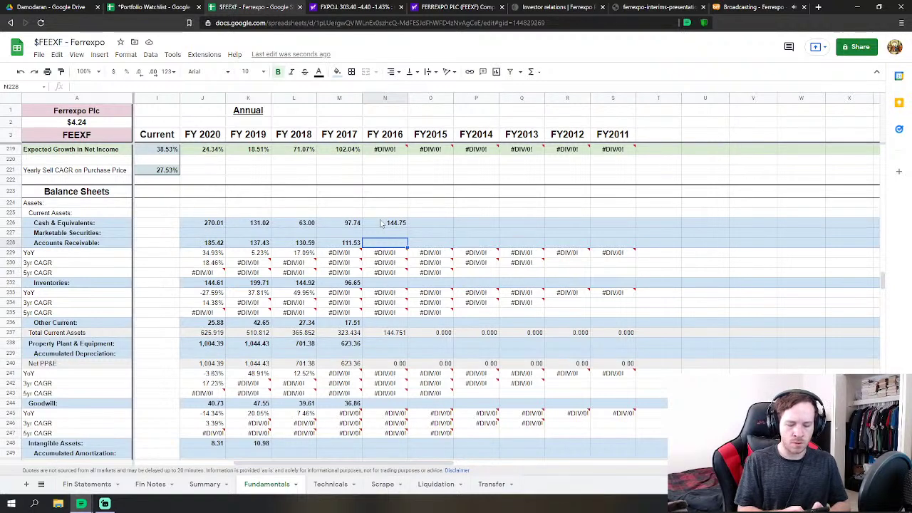
pyautogui.write('113.891')
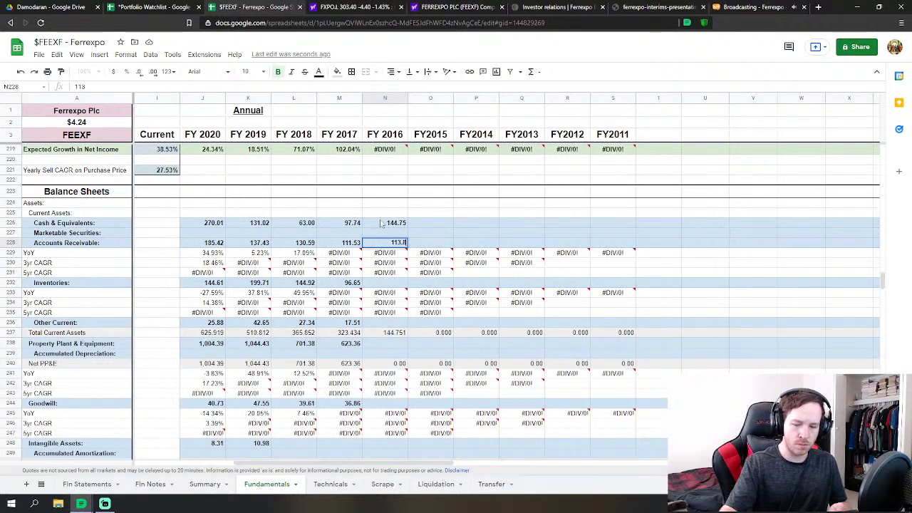
pyautogui.press('Return')
pyautogui.press('Down')
pyautogui.press('Down')
pyautogui.press('Down')
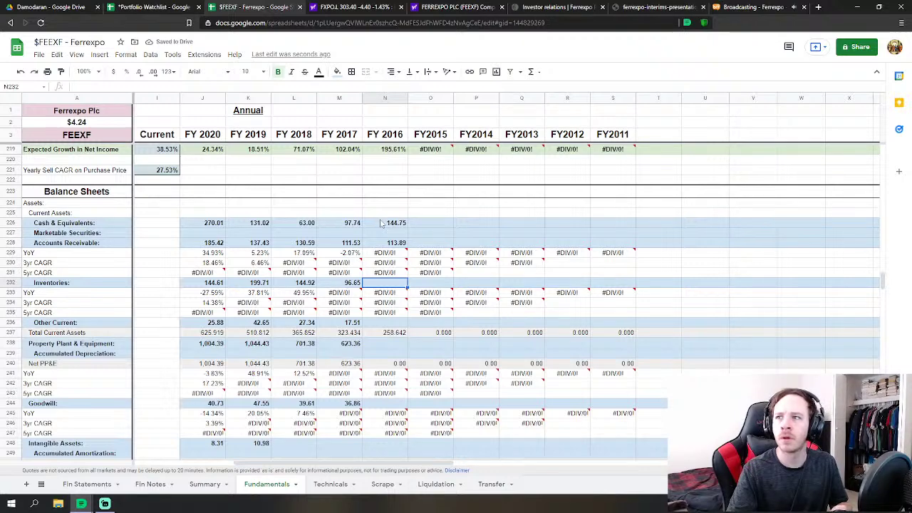
pyautogui.write('21.3')
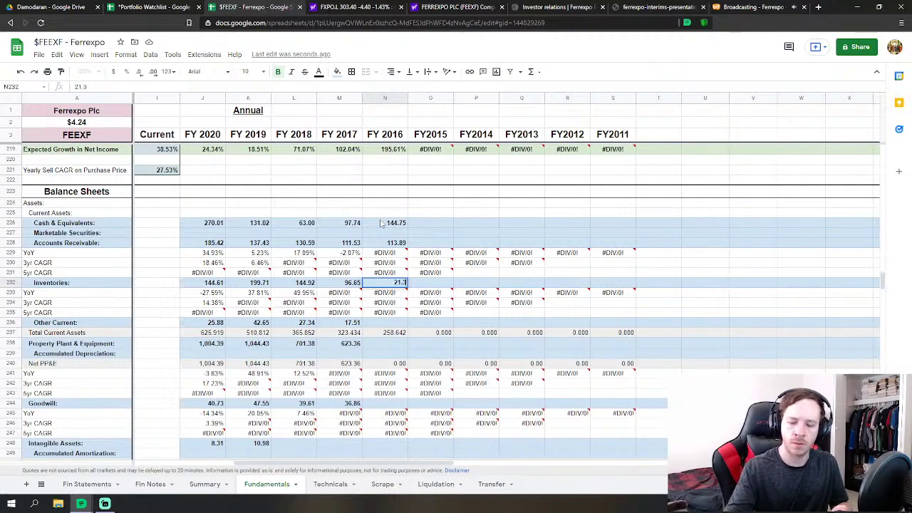
pyautogui.write('9')
pyautogui.press('Return')
pyautogui.press('Down')
pyautogui.press('Down')
pyautogui.press('Down')
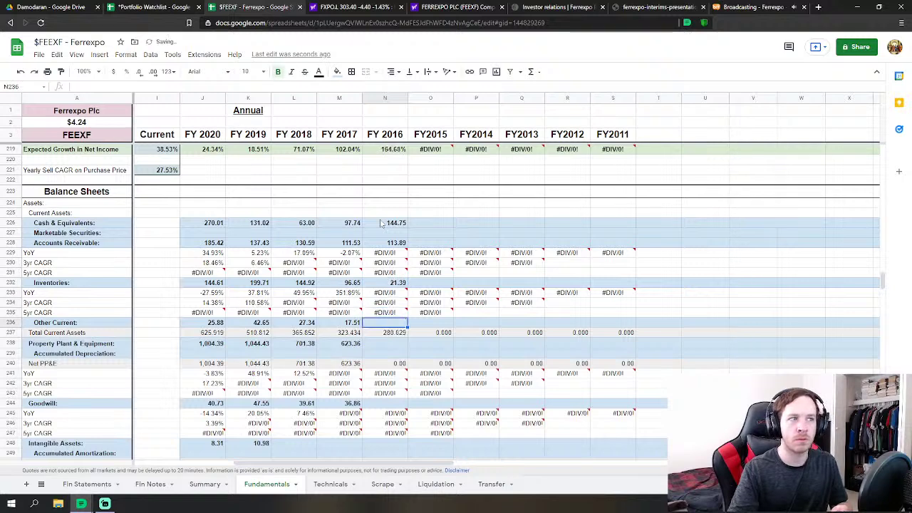
pyautogui.write('21')
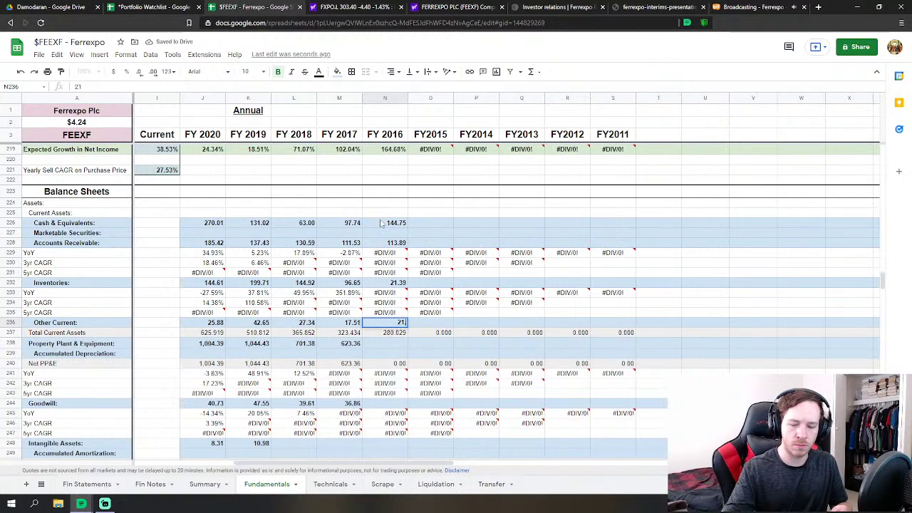
pyautogui.write('.39')
pyautogui.press('Return')
# Correct the FY2016 Inventories value to 78.94
pyautogui.press('Up')
pyautogui.press('Up')
pyautogui.press('Up')
pyautogui.press('Up')
pyautogui.press('Up')
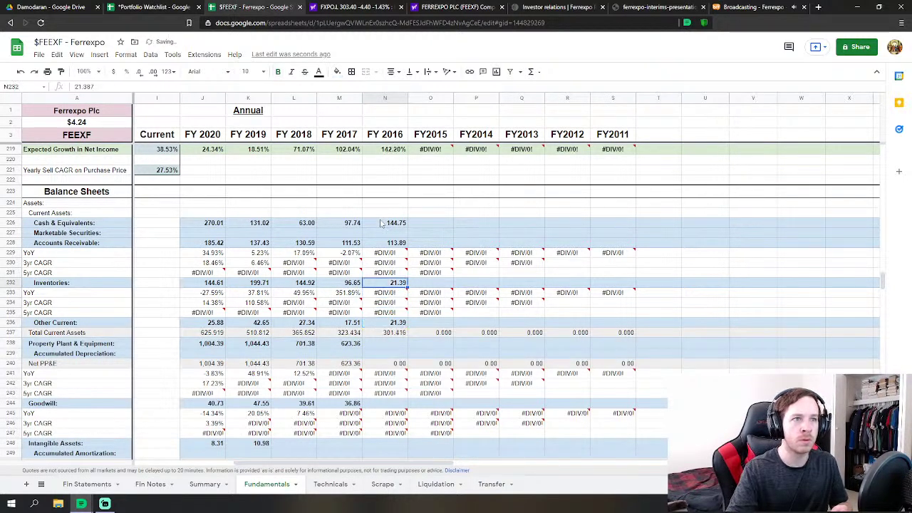
pyautogui.hotkey('ctrl', 'b')
pyautogui.write('78')
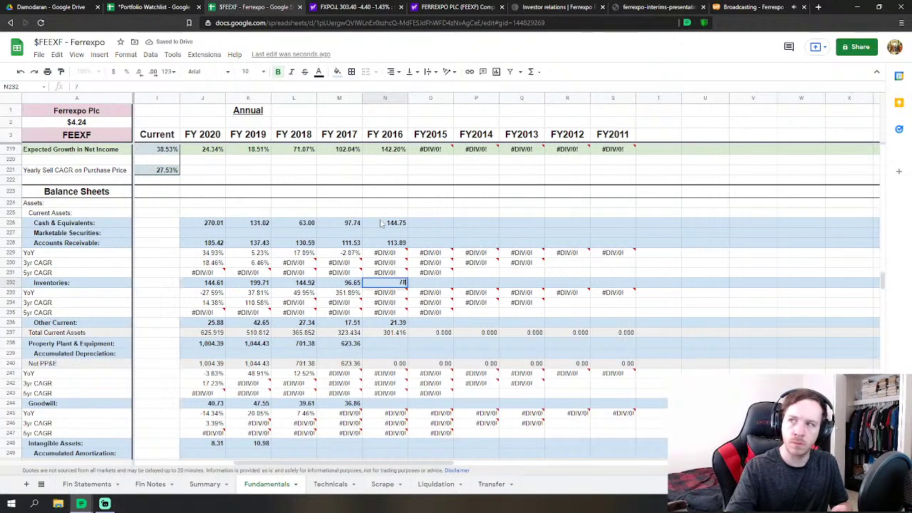
pyautogui.write('.94')
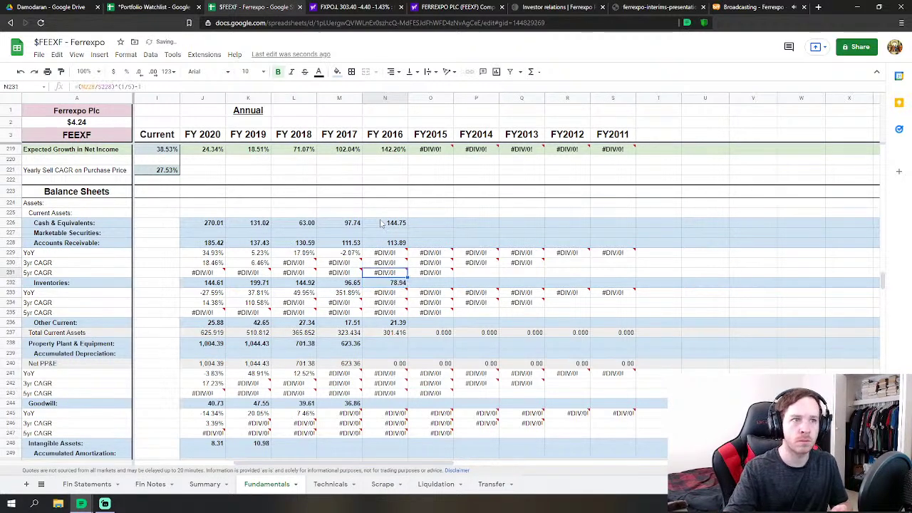
pyautogui.press('Return')
pyautogui.press('Down')
pyautogui.press('Down')
pyautogui.press('Down')
pyautogui.press('Down')
pyautogui.press('Down')
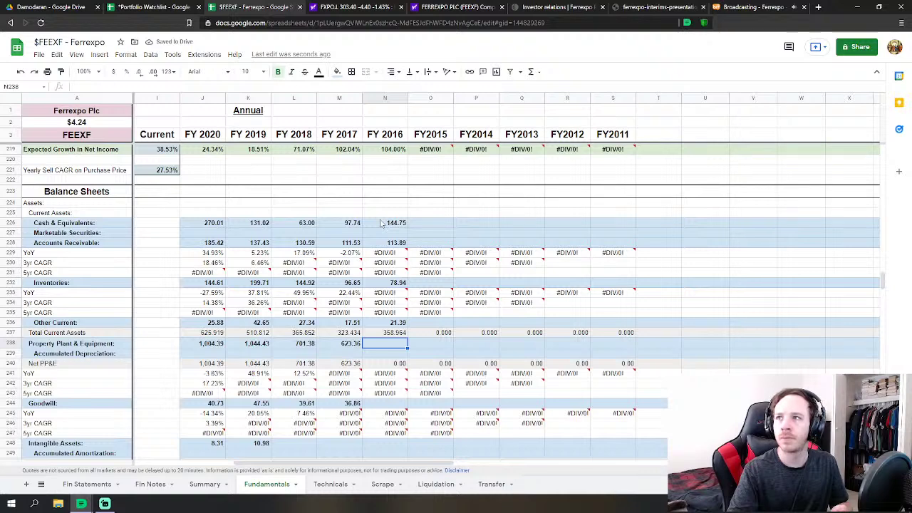
pyautogui.write('574.83')
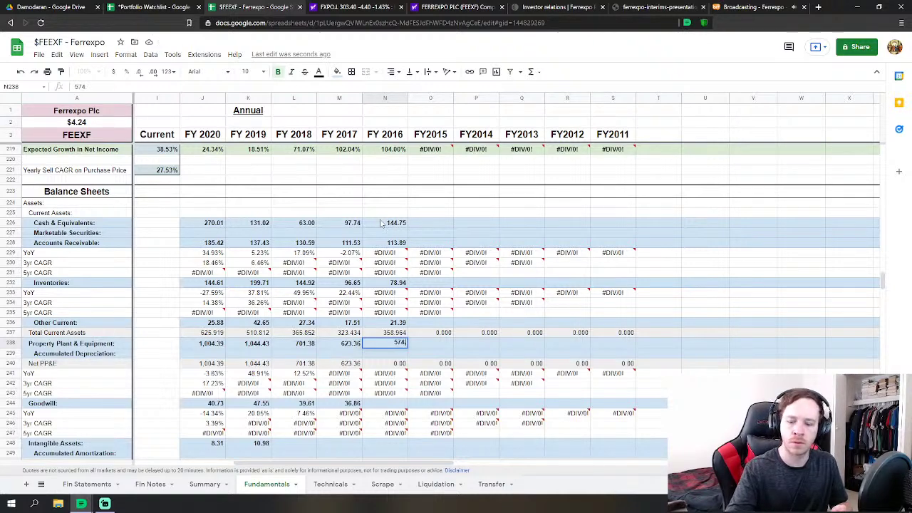
pyautogui.press('Return')
pyautogui.press('Down')
pyautogui.press('Down')
pyautogui.press('Down')
pyautogui.press('Down')
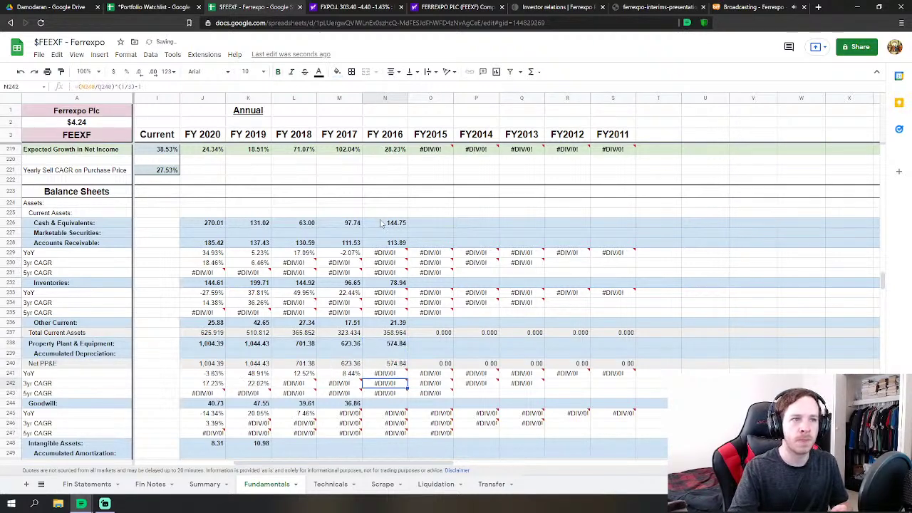
pyautogui.press('Down')
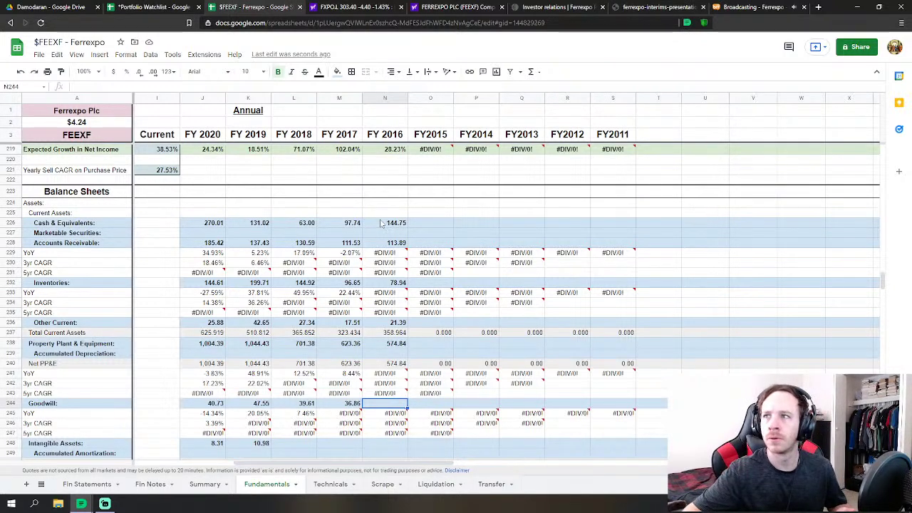
pyautogui.write('35.22')
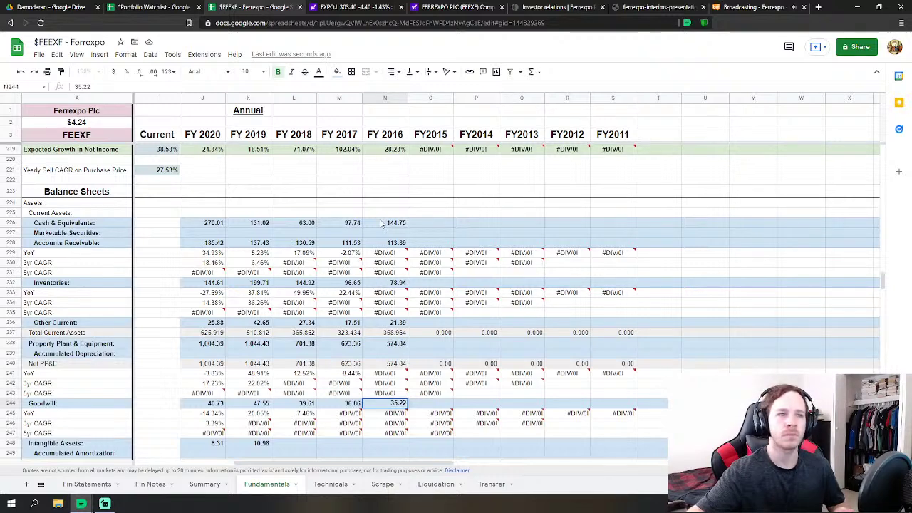
pyautogui.press('Return')
pyautogui.press('Down')
pyautogui.press('Down')
pyautogui.press('Down')
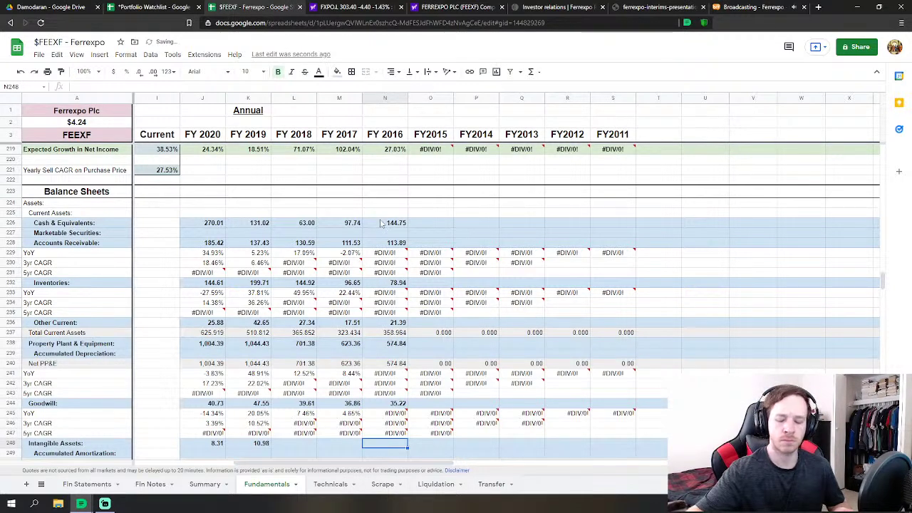
pyautogui.press('Down')
pyautogui.press('Down')
pyautogui.press('Down')
pyautogui.press('Down')
pyautogui.press('Down')
pyautogui.press('Down')
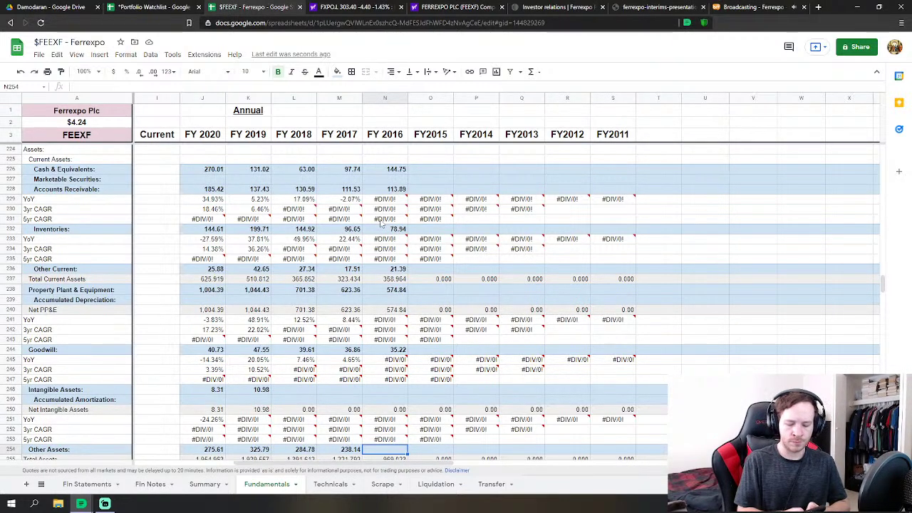
pyautogui.write('193')
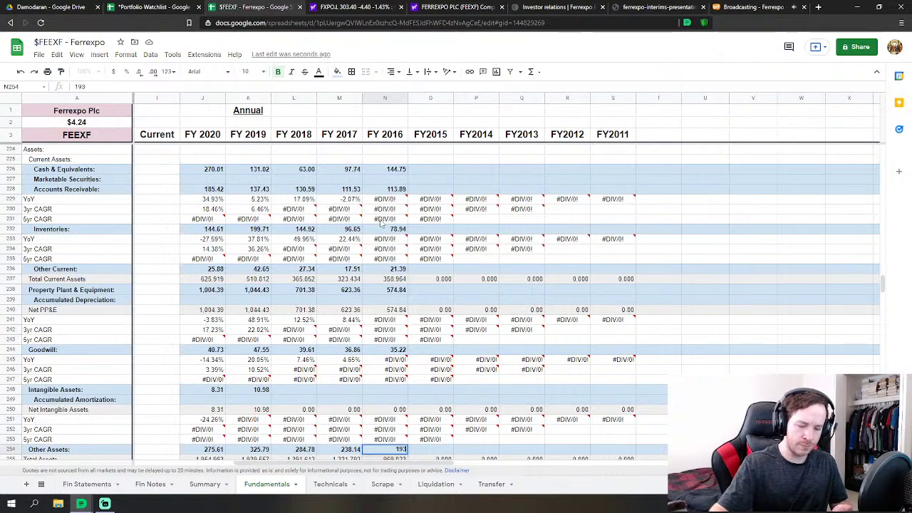
pyautogui.write('.95')
pyautogui.press('Return')
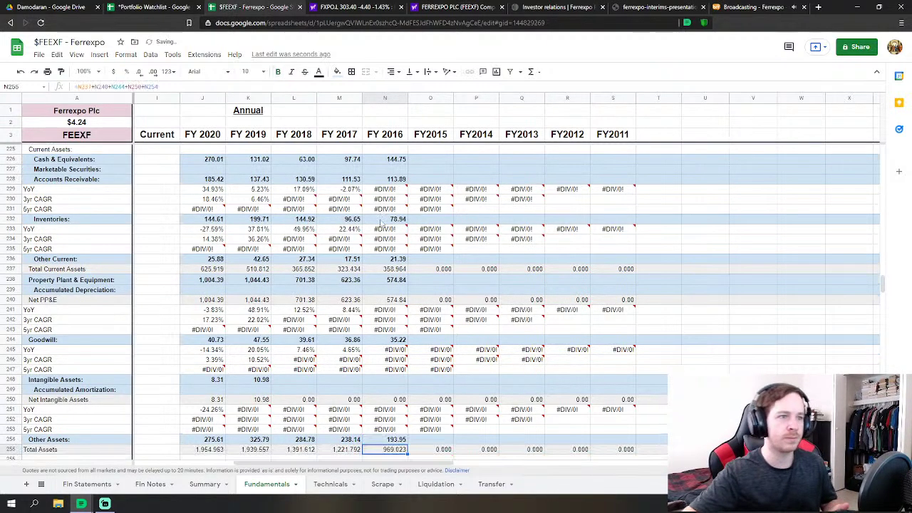
pyautogui.press('Down')
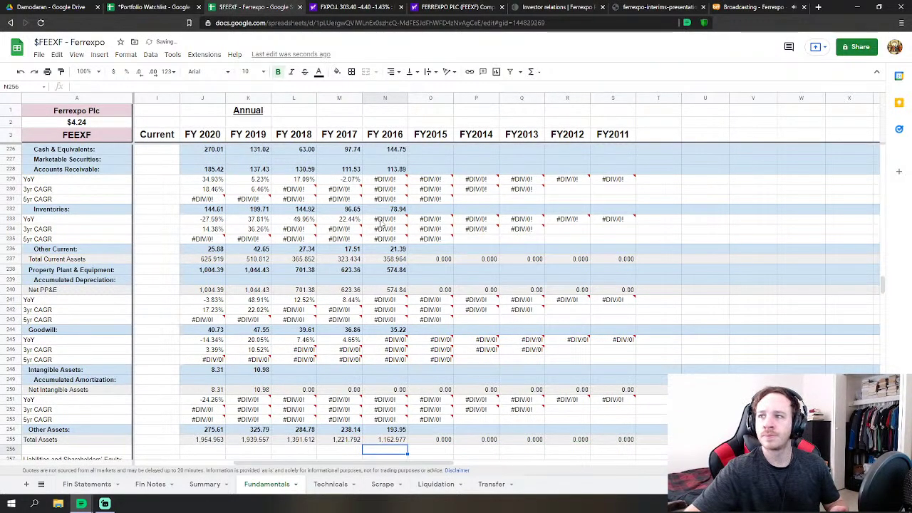
pyautogui.press('Down')
pyautogui.press('Down')
pyautogui.press('Down')
pyautogui.press('Down')
pyautogui.press('Down')
pyautogui.press('Down')
pyautogui.press('Down')
pyautogui.press('Down')
pyautogui.press('Down')
pyautogui.press('Down')
pyautogui.press('Down')
pyautogui.press('Down')
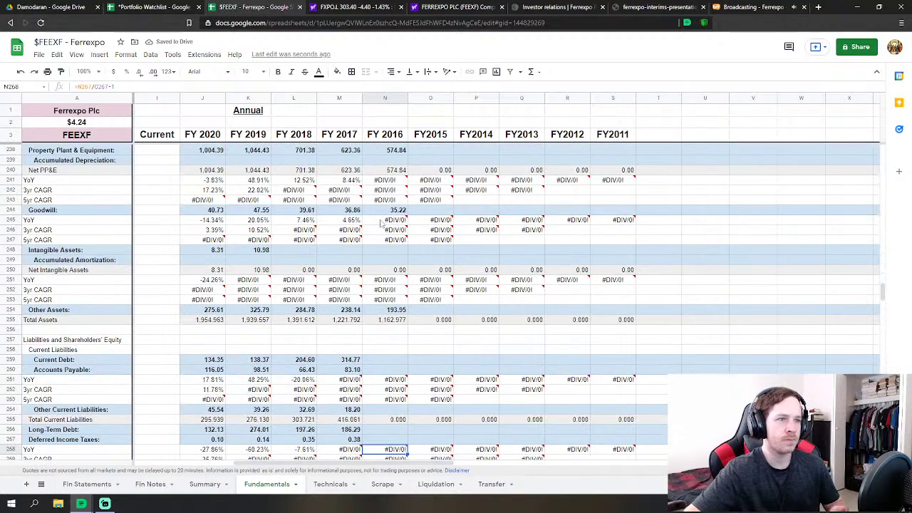
pyautogui.press('Up')
pyautogui.press('Up')
pyautogui.press('Up')
pyautogui.press('Up')
pyautogui.press('Up')
pyautogui.press('Up')
pyautogui.press('Up')
pyautogui.press('Up')
pyautogui.press('Up')
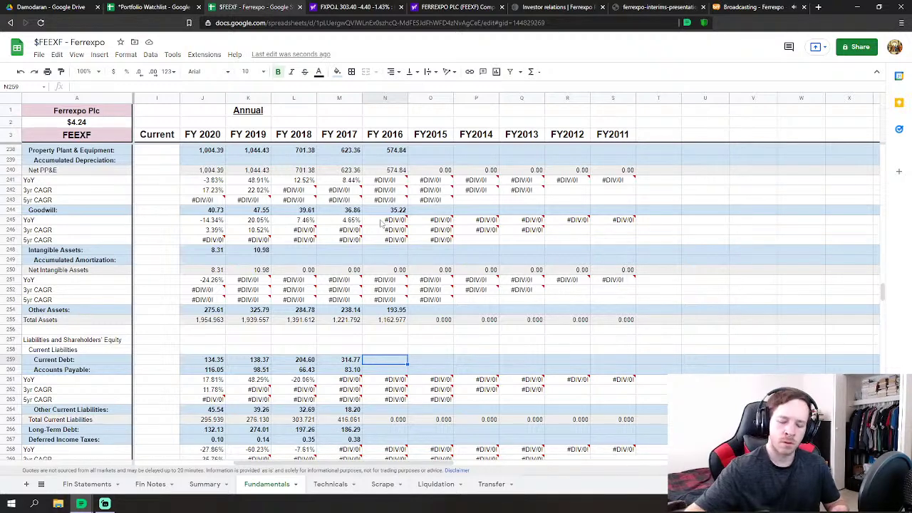
# Enter FY2016 current debt 228.06, accounts payable 46.25 and other current liabilities 42.58
pyautogui.write('228.061')
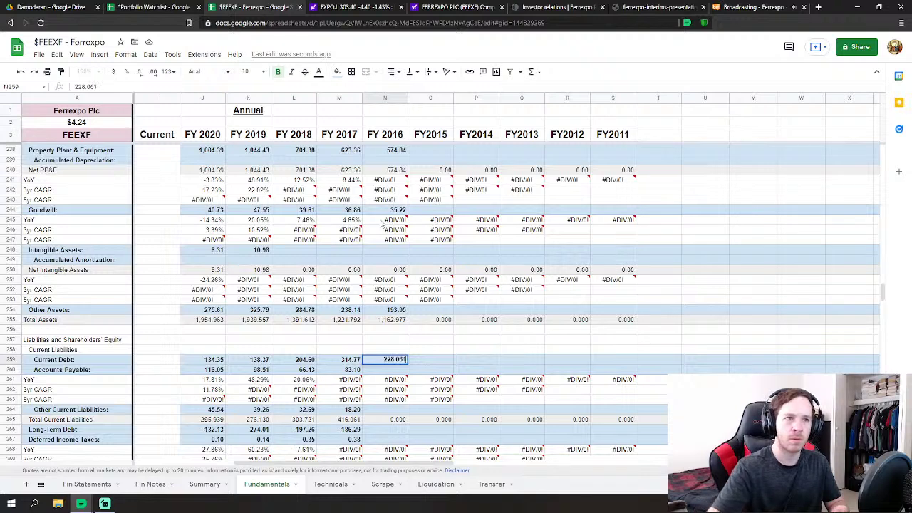
pyautogui.press('Return')
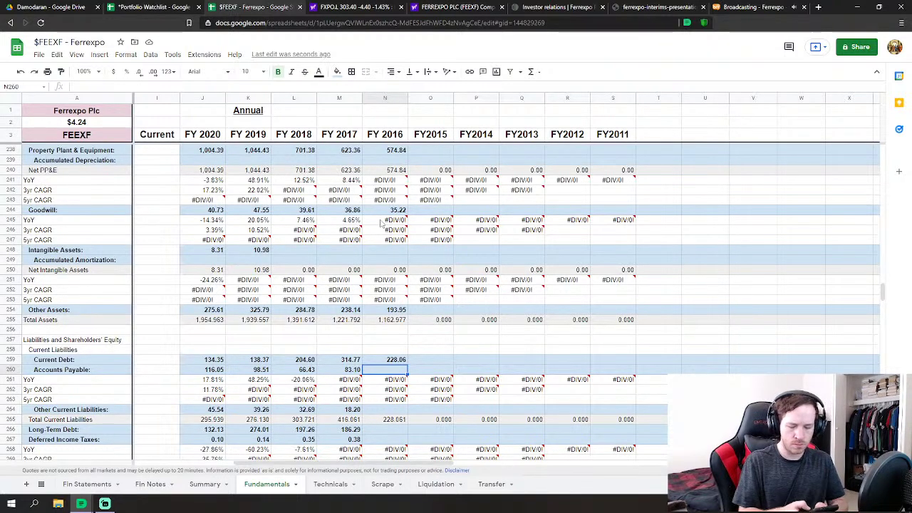
pyautogui.write('46.25')
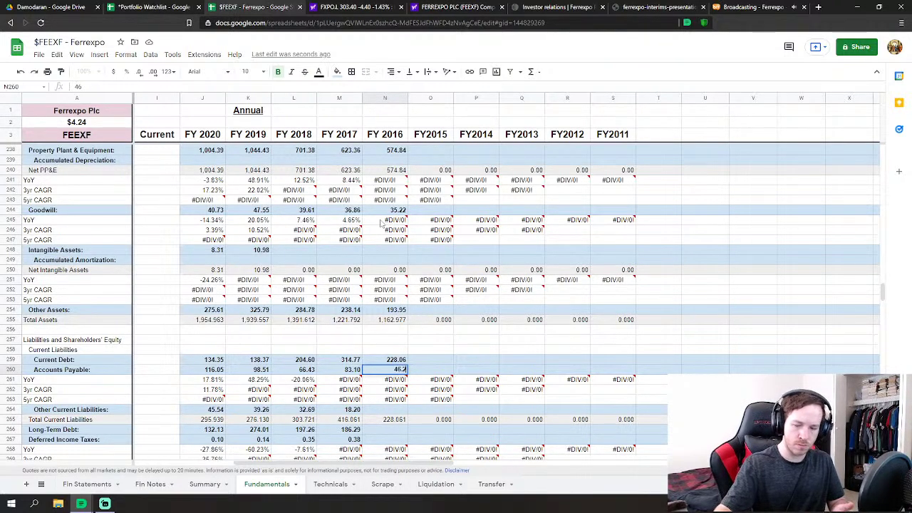
pyautogui.press('Return')
pyautogui.press('Down')
pyautogui.press('Down')
pyautogui.press('Down')
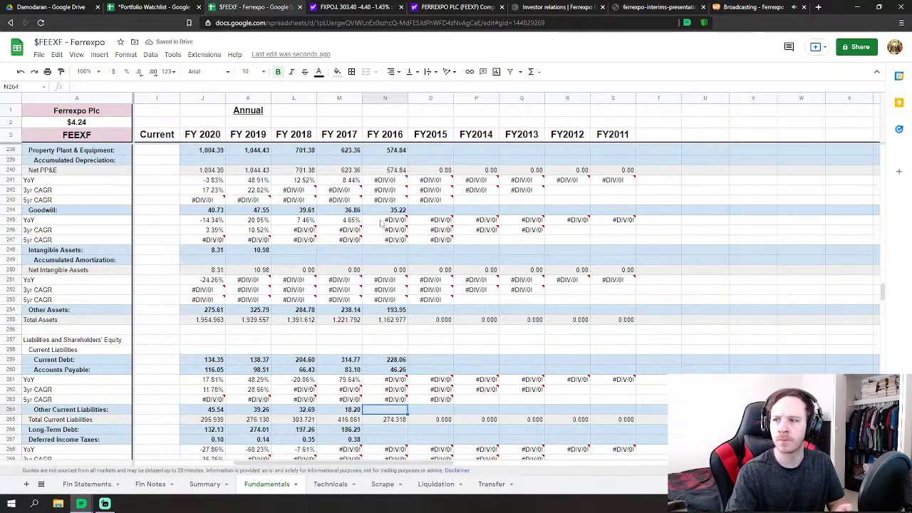
pyautogui.write('42.584')
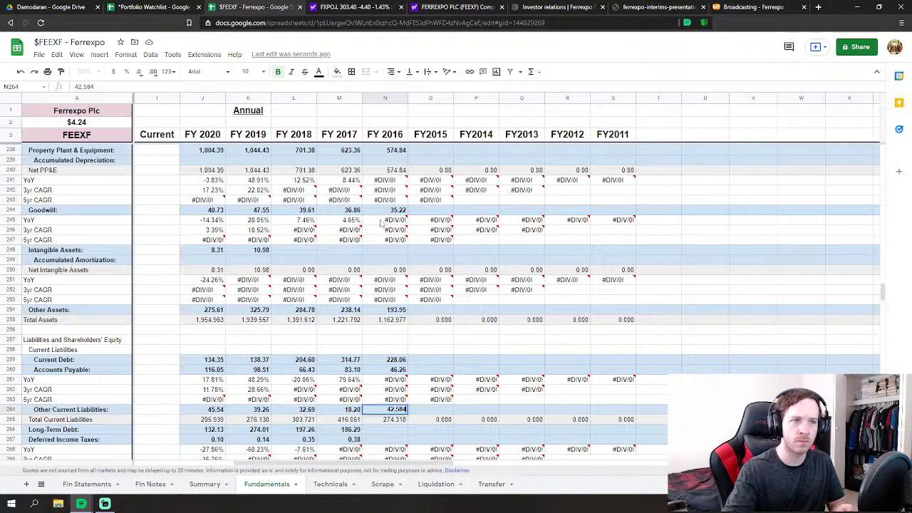
pyautogui.press('Return')
# Enter FY2016 long-term debt 505.06, deferred income taxes 0.59 and other liabilities 16.56
pyautogui.press('Down')
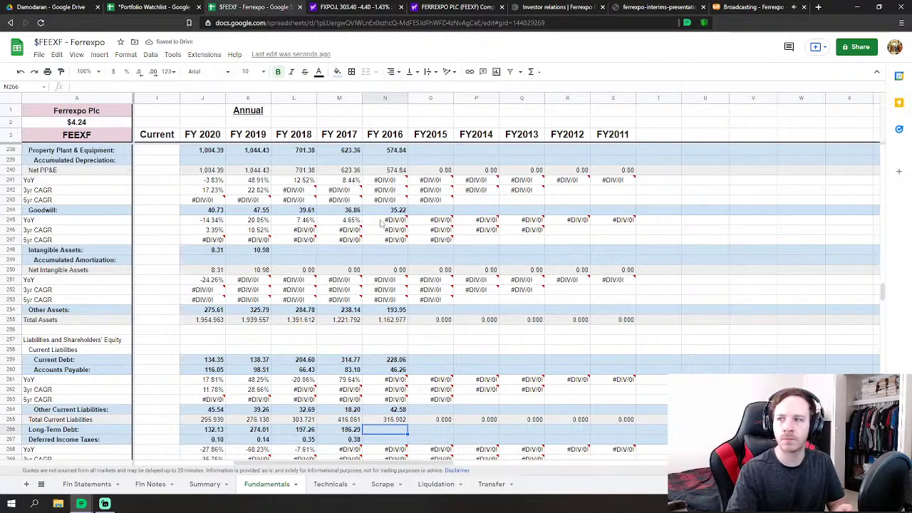
pyautogui.write('505')
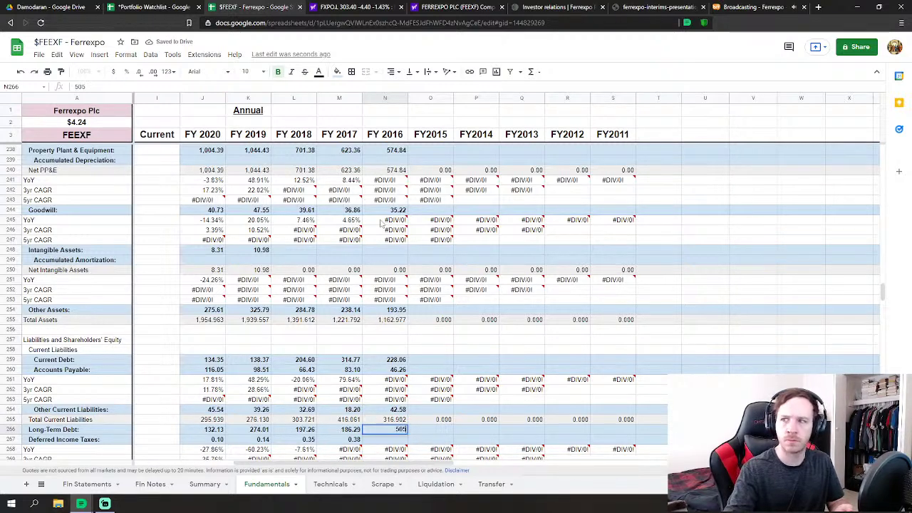
pyautogui.write('.061')
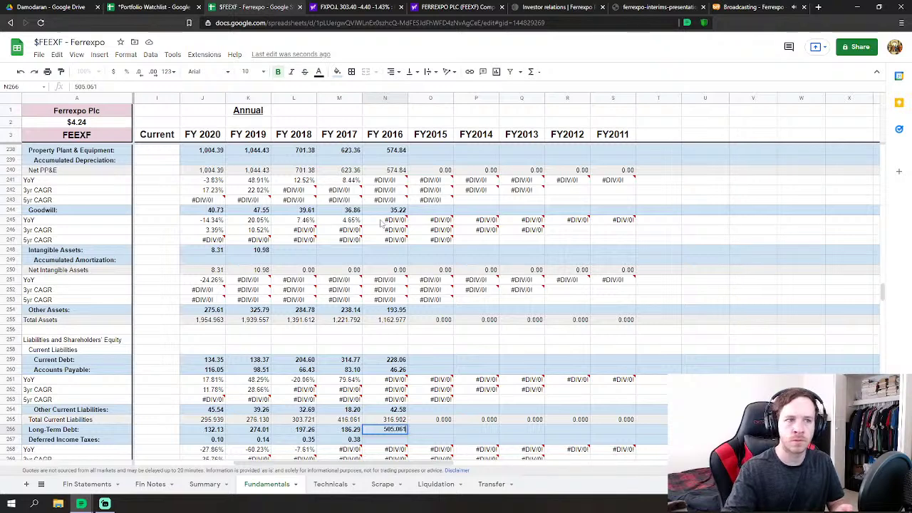
pyautogui.press('Return')
pyautogui.write('0.59')
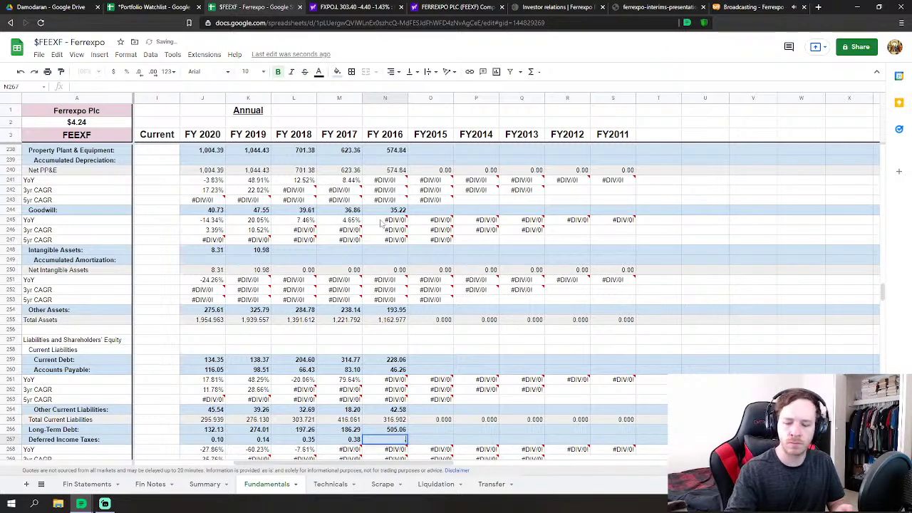
pyautogui.press('Return')
pyautogui.press('Down')
pyautogui.press('Down')
pyautogui.press('Down')
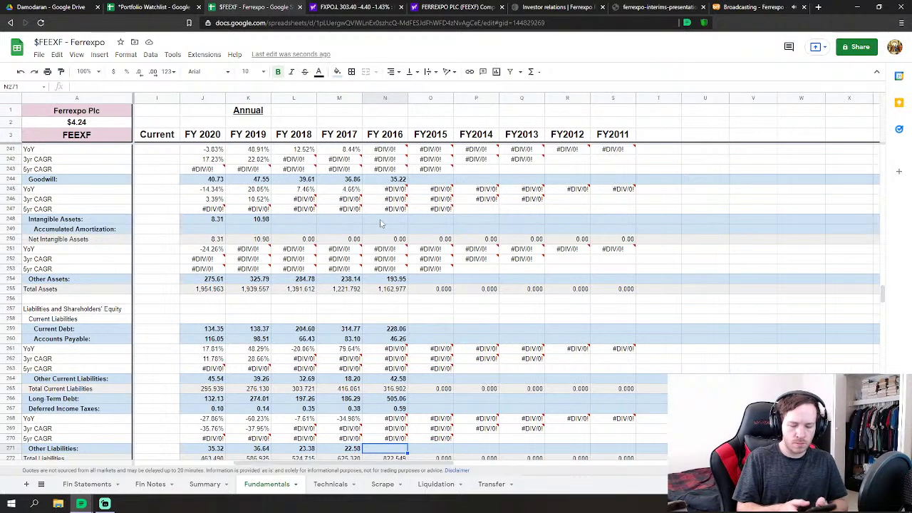
pyautogui.write('16.56')
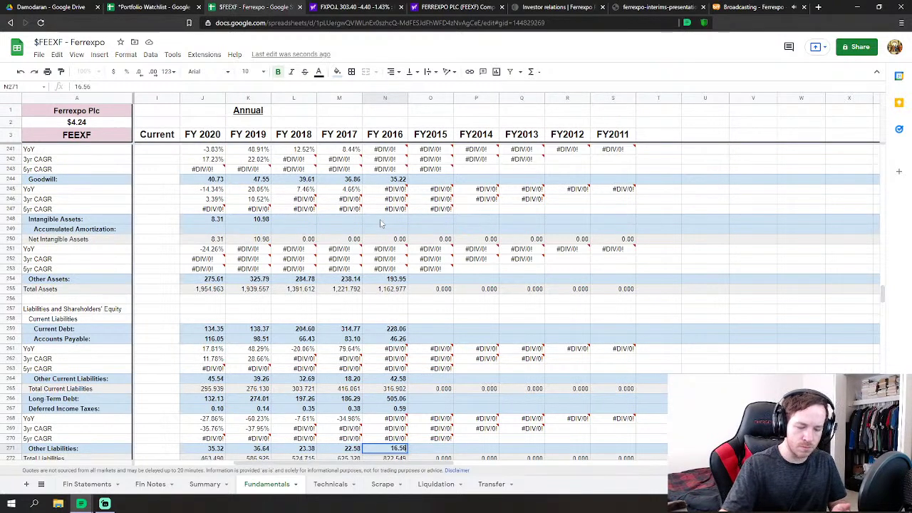
pyautogui.press('Return')
pyautogui.press('Down')
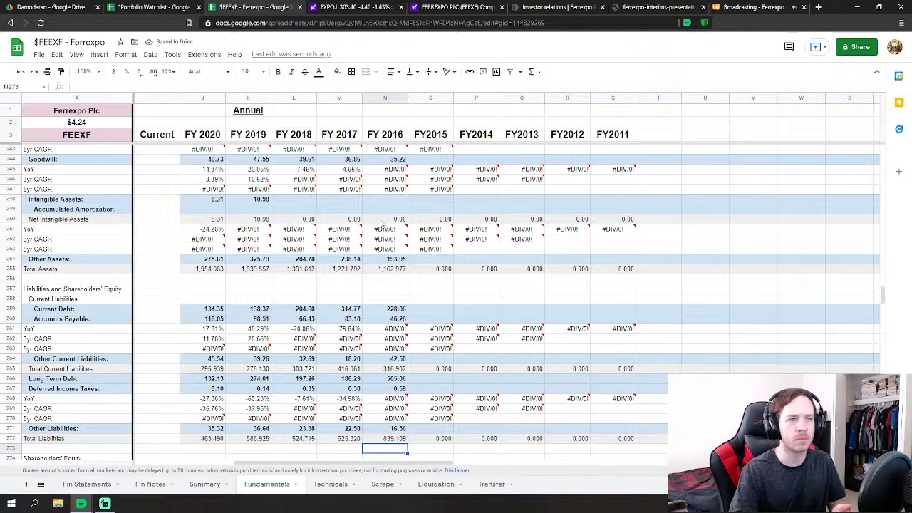
pyautogui.press('Down')
pyautogui.press('Down')
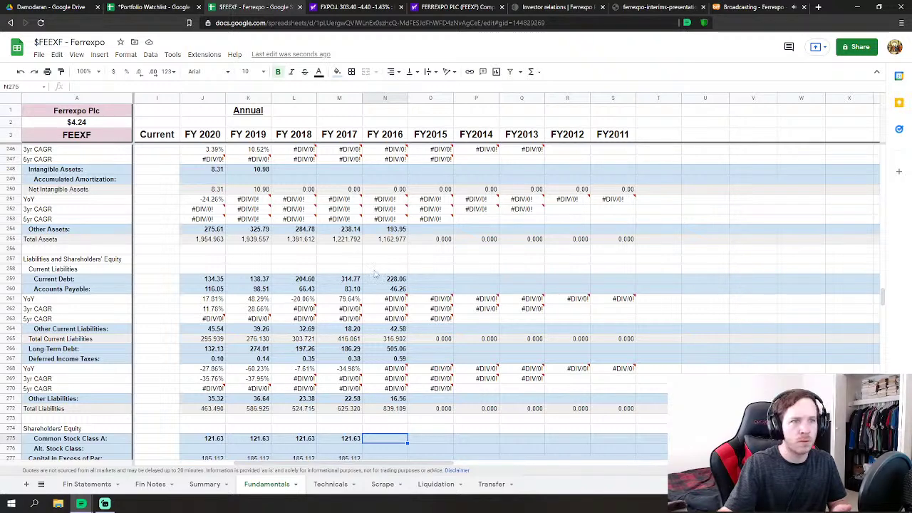
# Review the FY2016 liability values and the Total Liabilities and Total Current Liabilities formulas
pyautogui.click(399, 402)
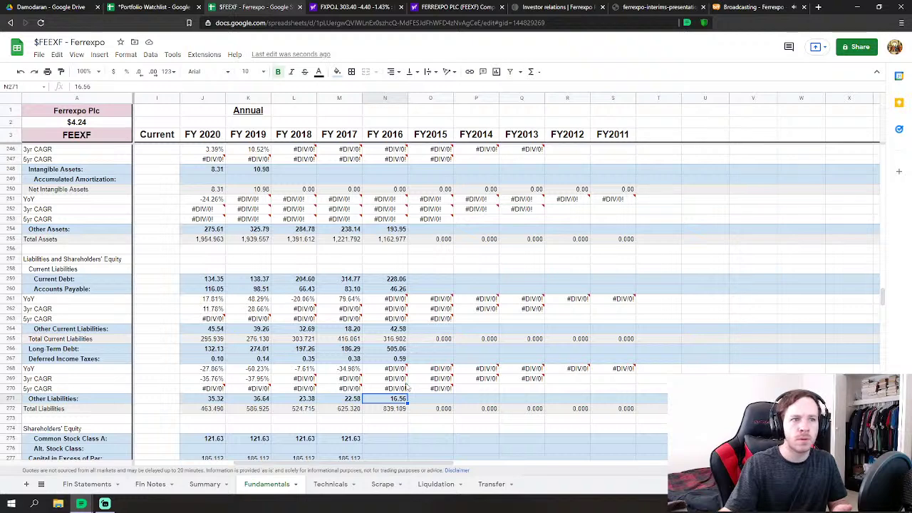
pyautogui.click(399, 358)
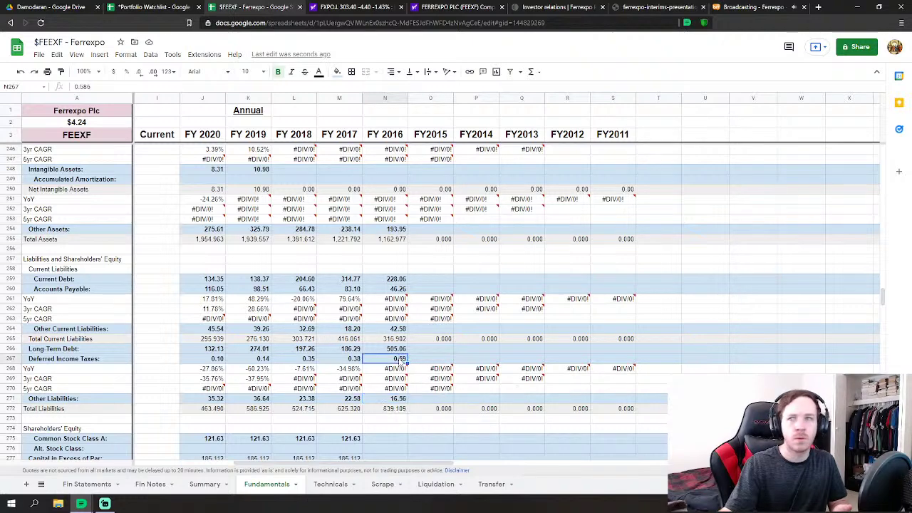
pyautogui.click(396, 348)
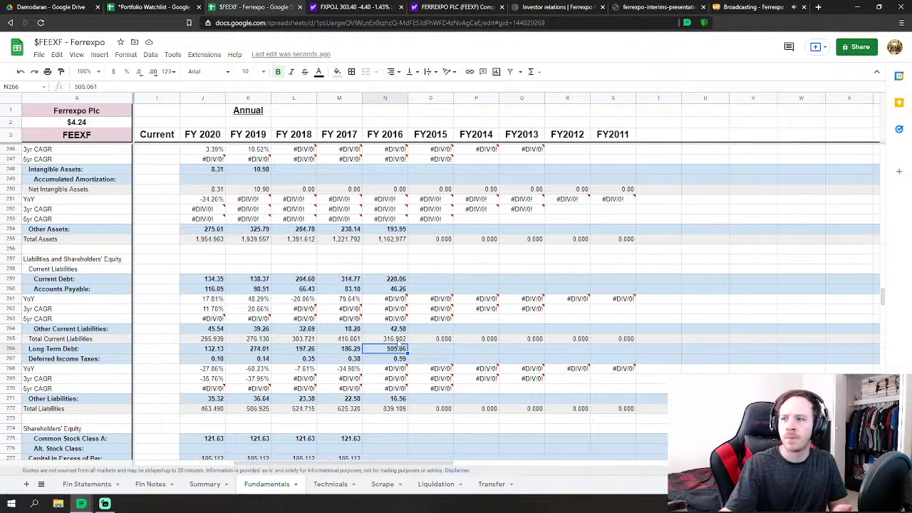
pyautogui.click(393, 410)
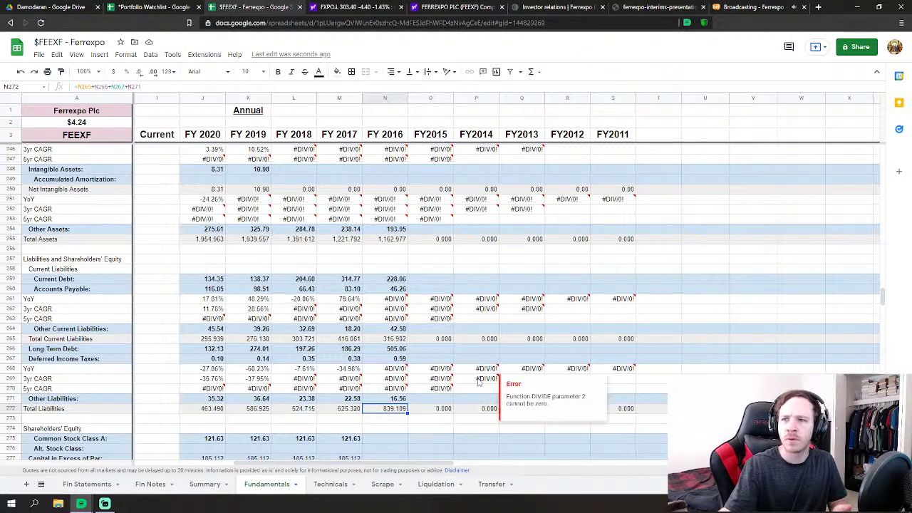
pyautogui.click(394, 280)
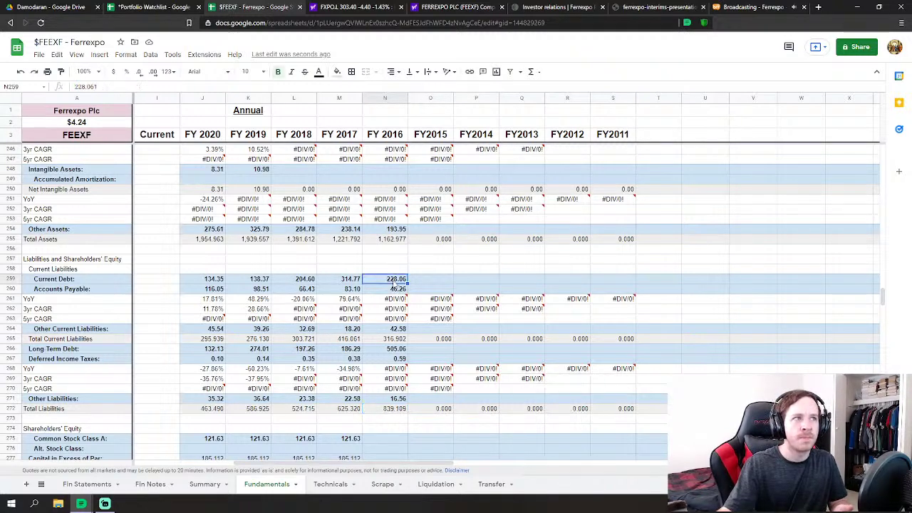
pyautogui.click(396, 339)
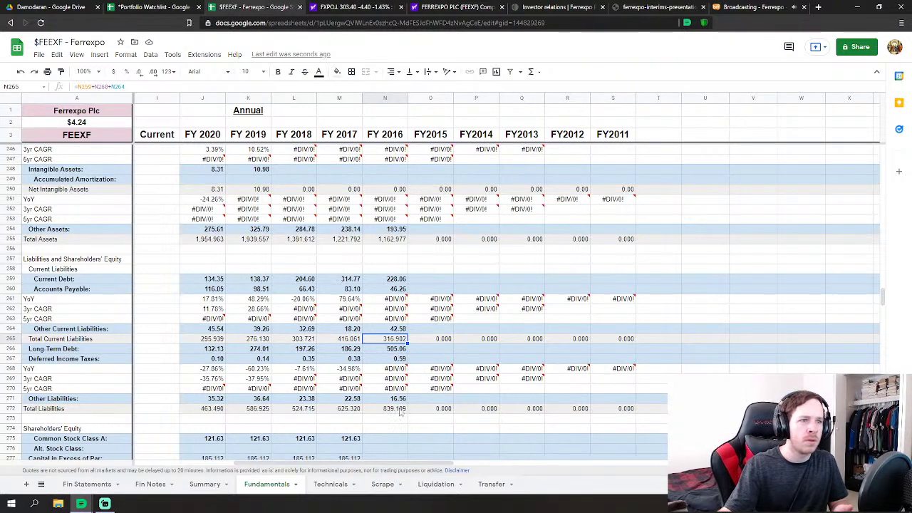
pyautogui.moveTo(397, 409); pyautogui.dragTo(393, 356)
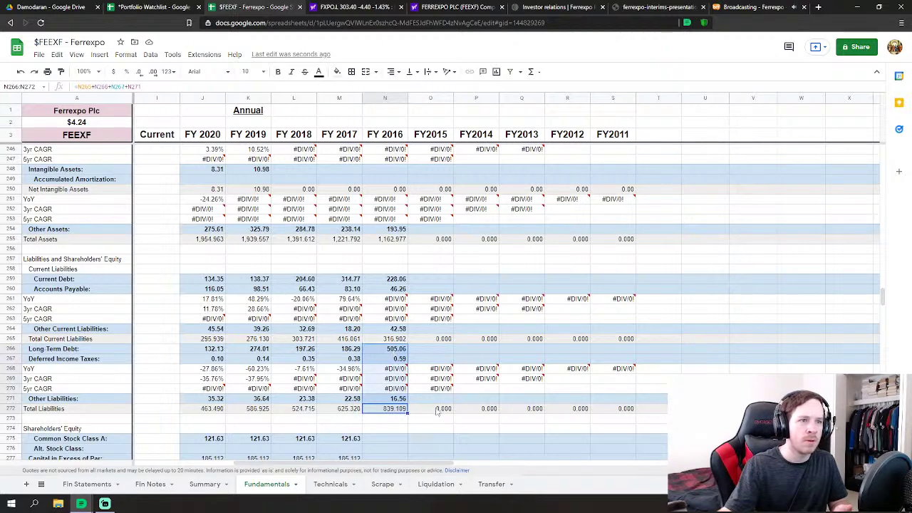
pyautogui.moveTo(399, 401); pyautogui.dragTo(394, 342)
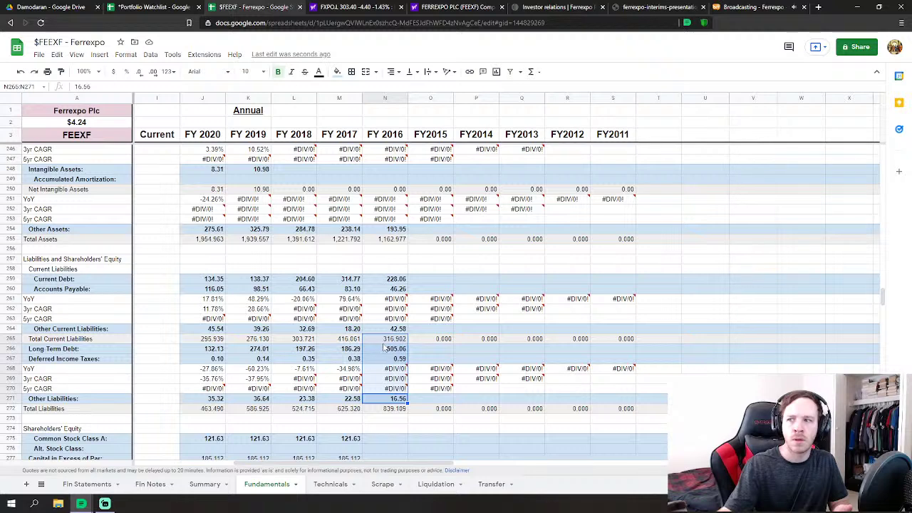
pyautogui.click(403, 360)
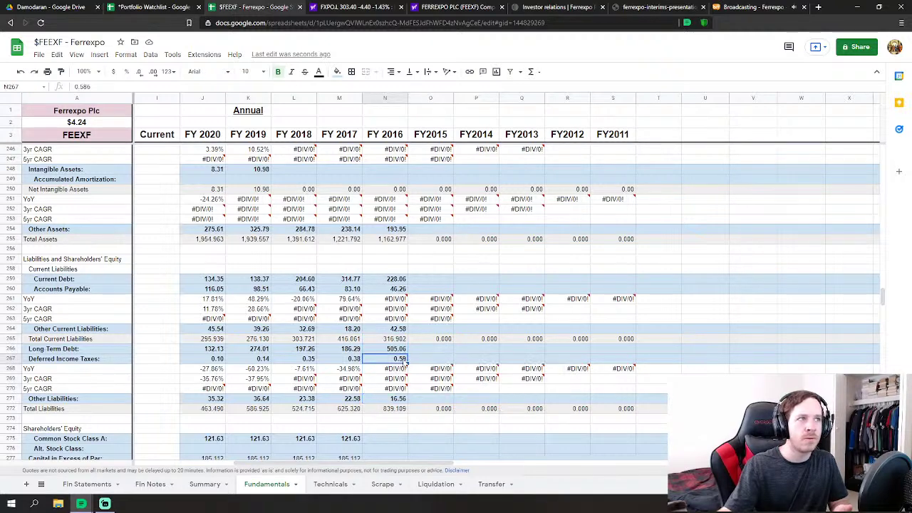
pyautogui.click(406, 403)
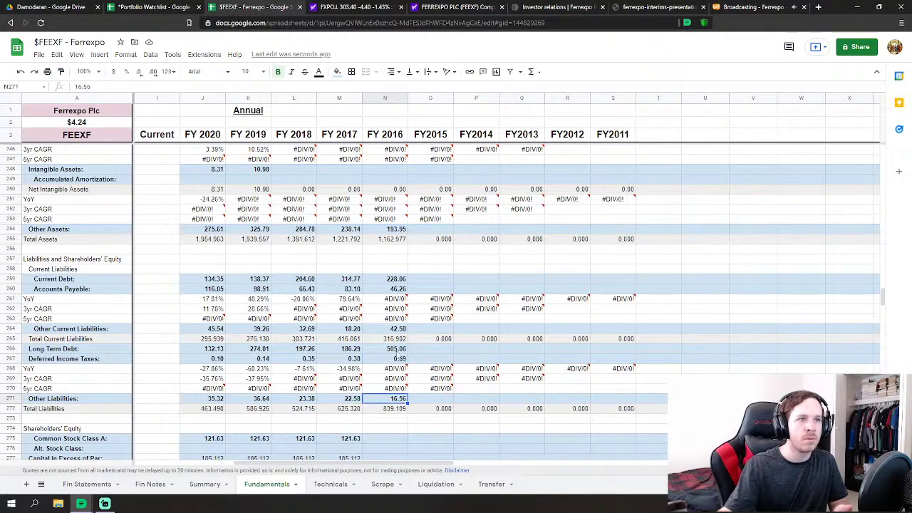
pyautogui.click(403, 332)
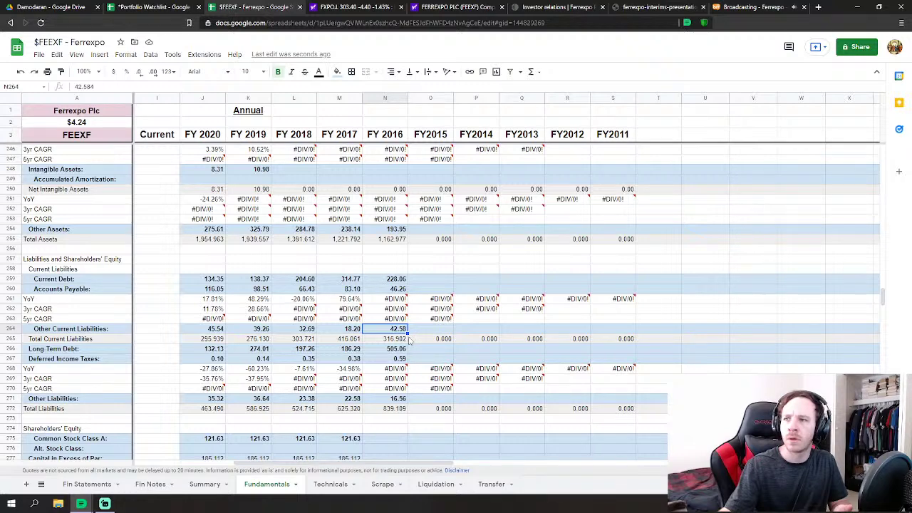
pyautogui.click(475, 334)
# Change FY2016 Long-Term Debt from 505.061 to 505.641
pyautogui.click(403, 350)
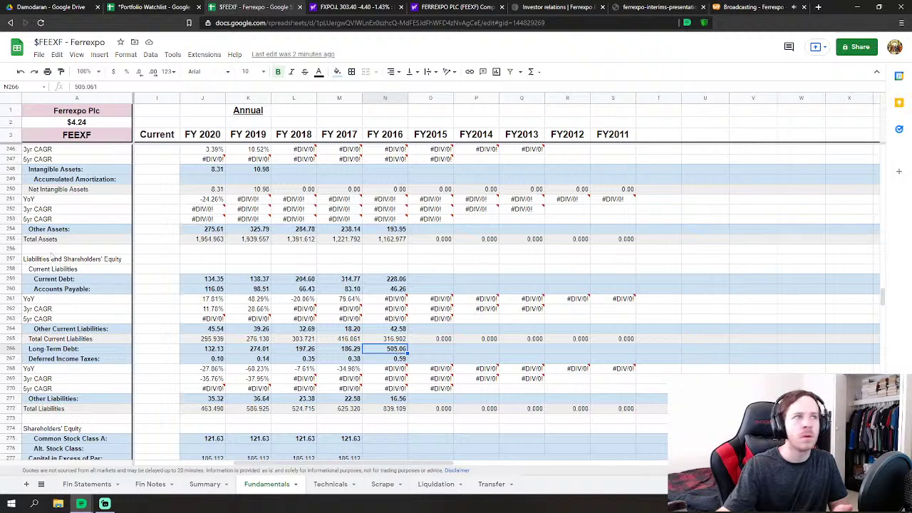
pyautogui.moveTo(97, 87); pyautogui.dragTo(91, 87)
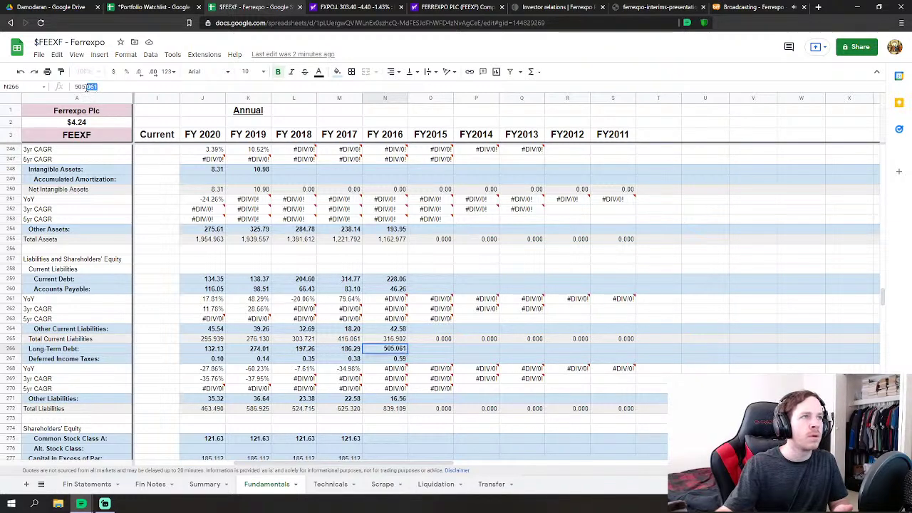
pyautogui.write('641')
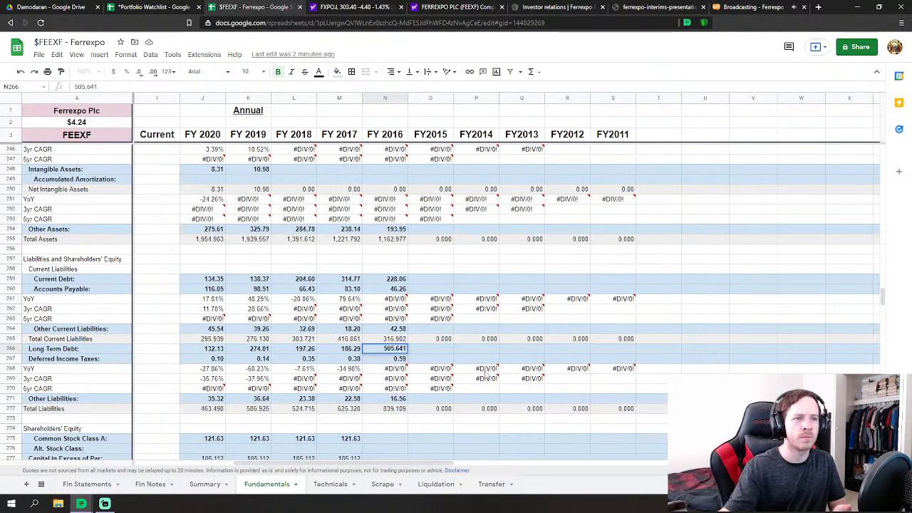
pyautogui.click(470, 369)
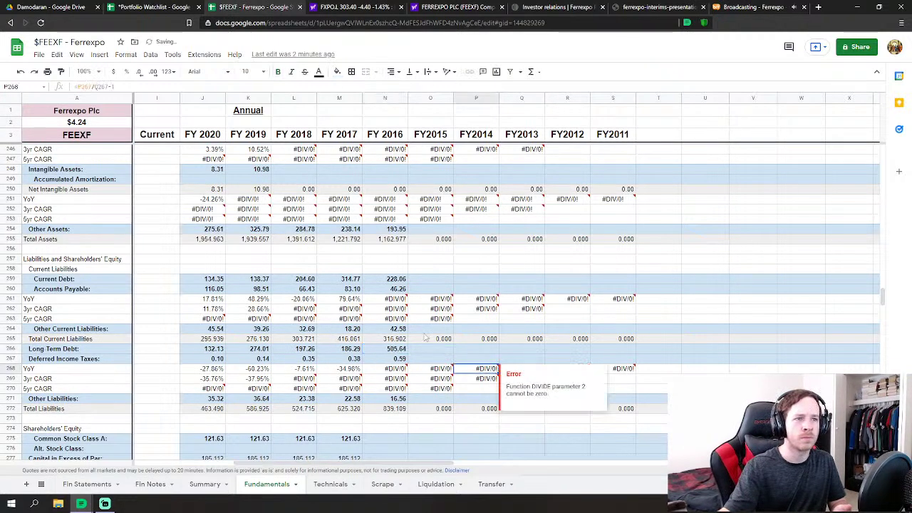
# Enter FY2016 equity: common stock 121.63, excess par 185.112, retained earnings 1002.153, Acc. Other -1984.758, noncontrolling .84
pyautogui.click(402, 410)
pyautogui.scroll(-5, 403, 411)
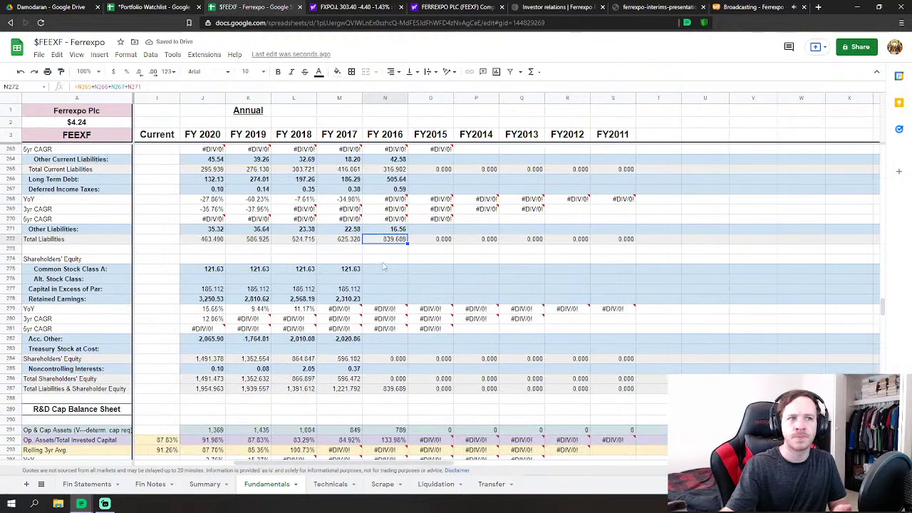
pyautogui.click(386, 271)
pyautogui.write('12')
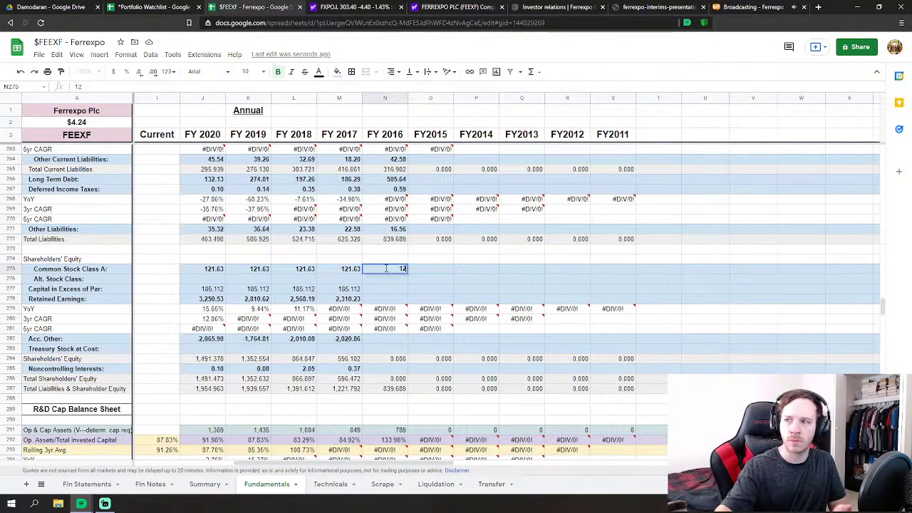
pyautogui.write('1.63')
pyautogui.press('Return')
pyautogui.press('Return')
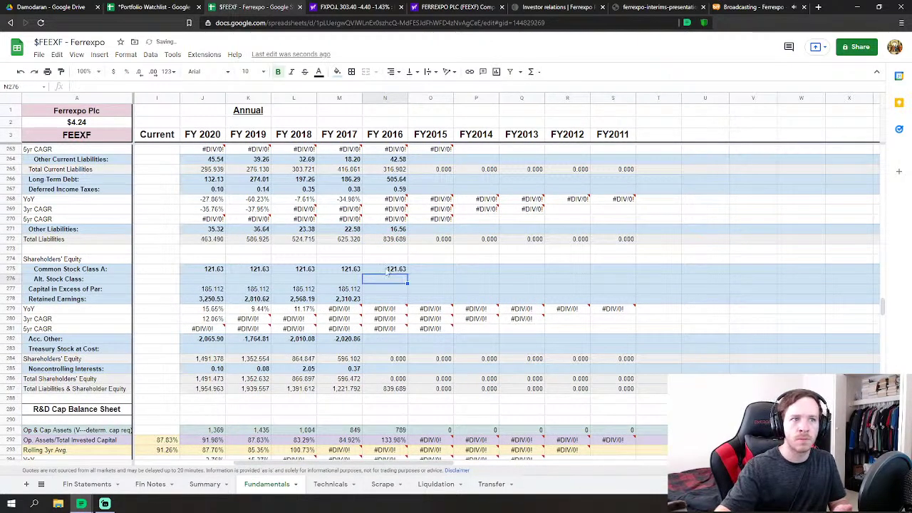
pyautogui.write('185')
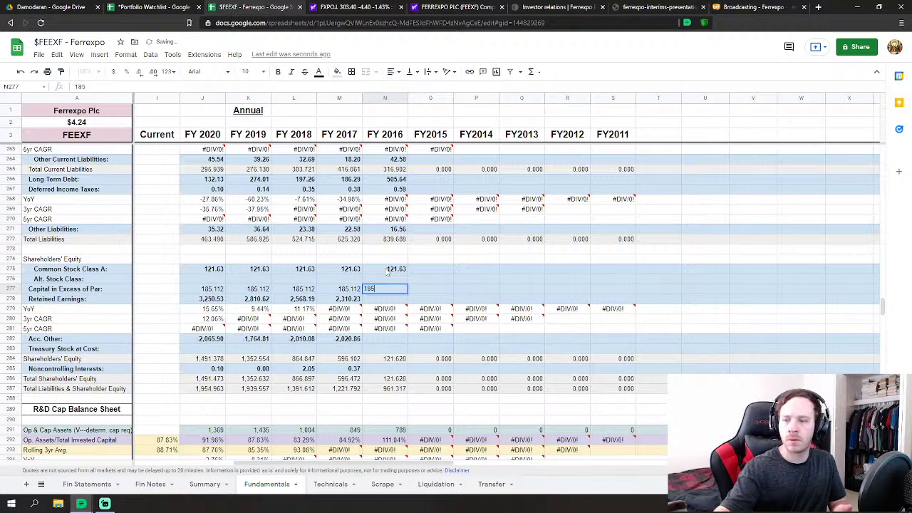
pyautogui.write('.112')
pyautogui.press('Return')
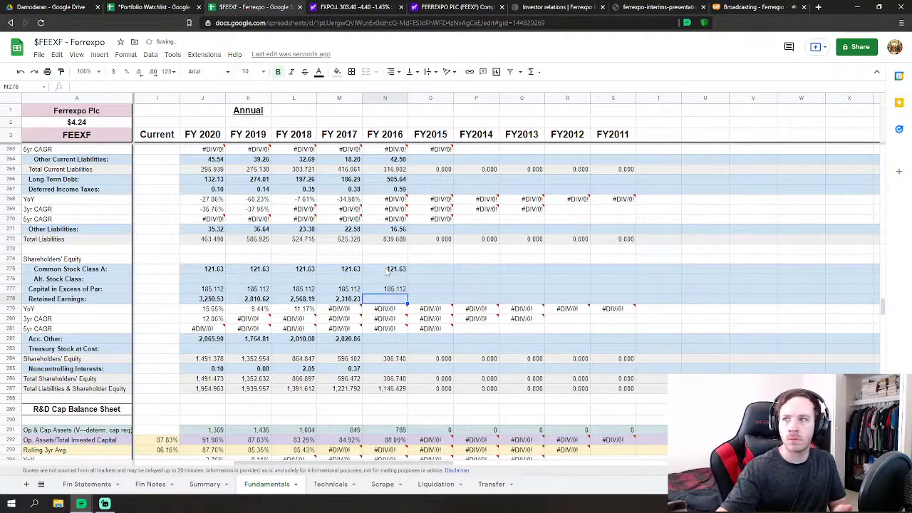
pyautogui.write('1002')
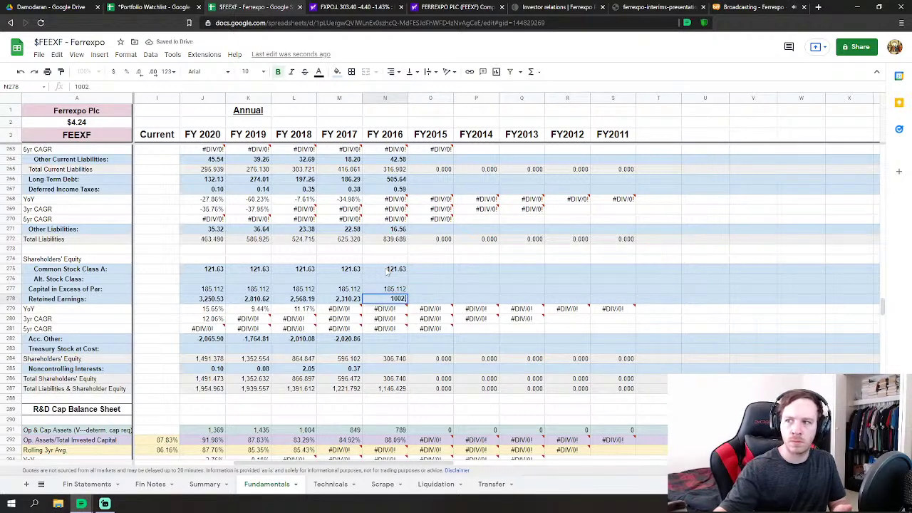
pyautogui.write('.153')
pyautogui.press('Return')
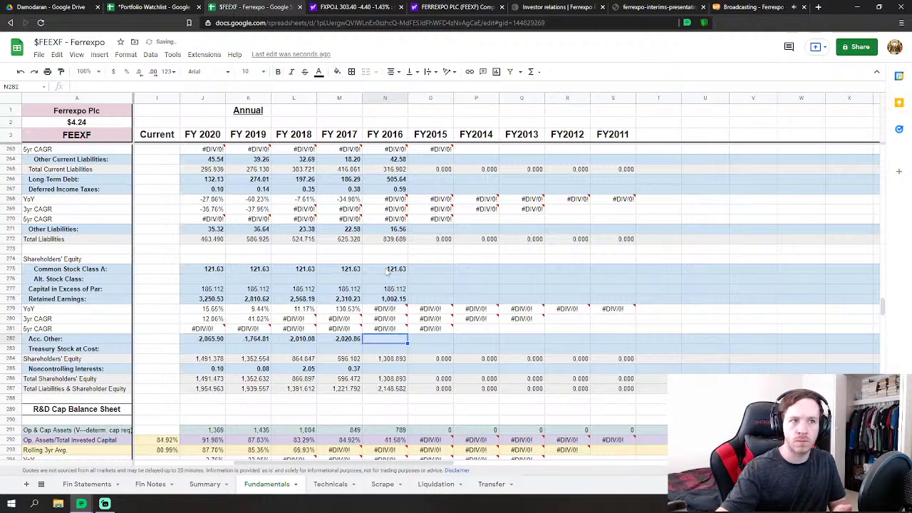
pyautogui.press('Down')
pyautogui.press('Down')
pyautogui.press('Down')
pyautogui.write('-1')
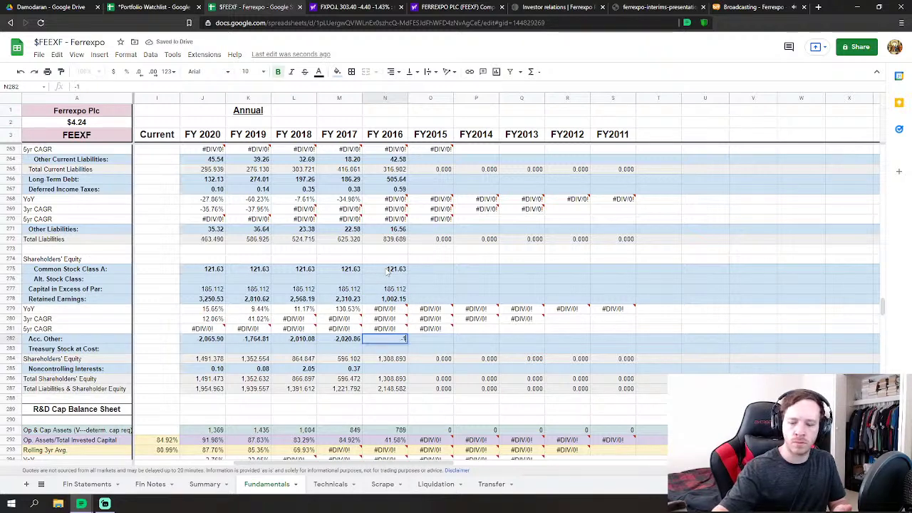
pyautogui.write('984')
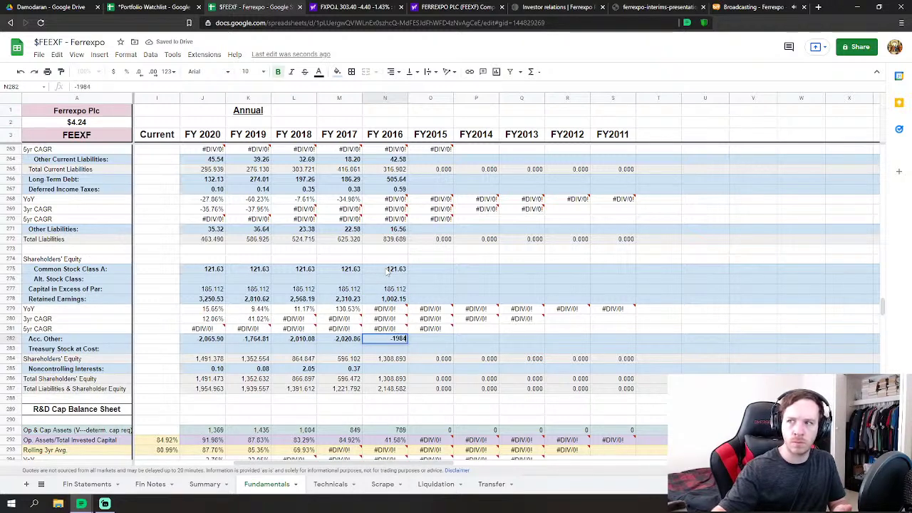
pyautogui.write('.758')
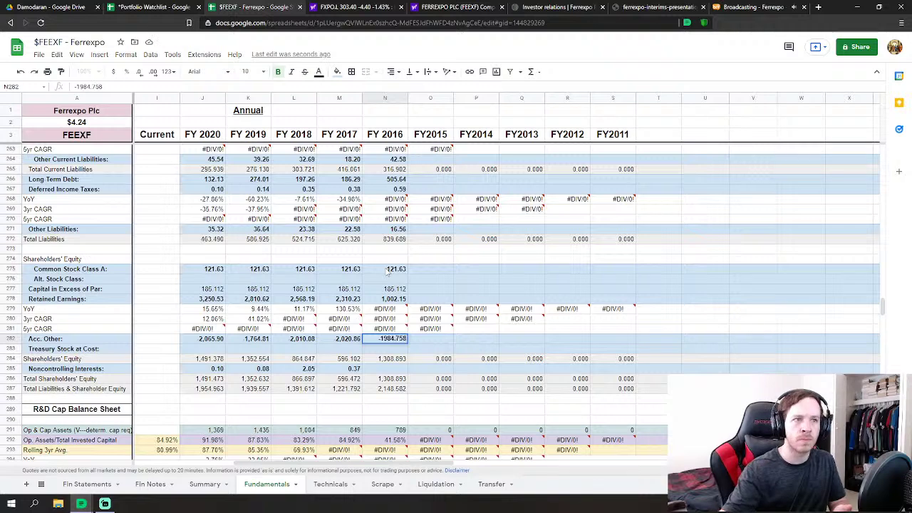
pyautogui.press('Return')
pyautogui.press('Down')
pyautogui.press('Down')
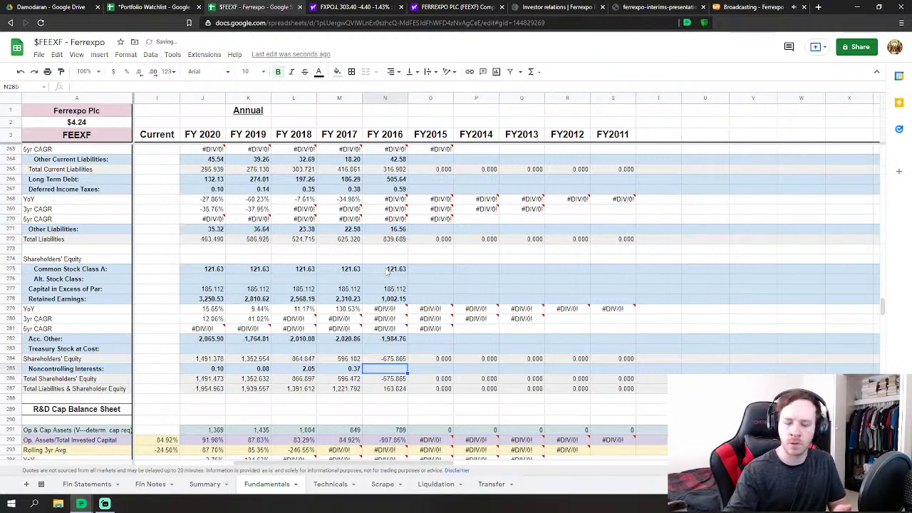
pyautogui.write('.847')
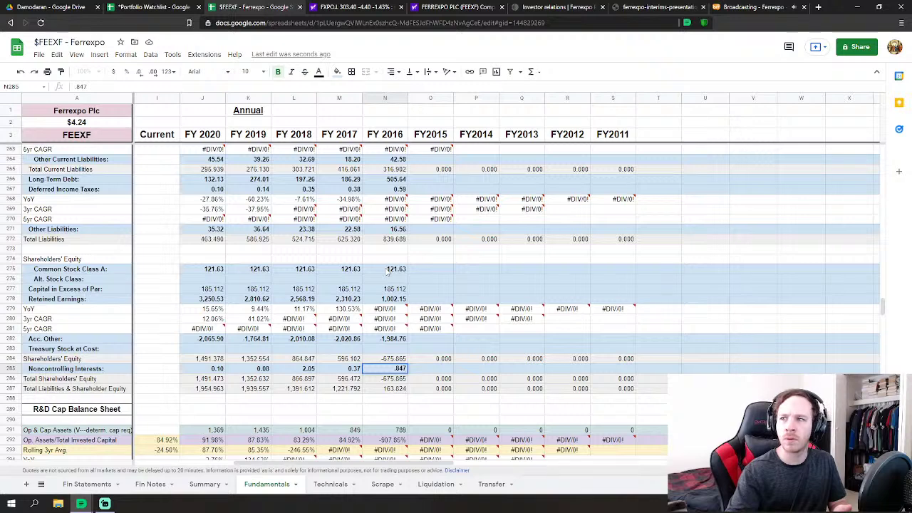
pyautogui.press('Return')
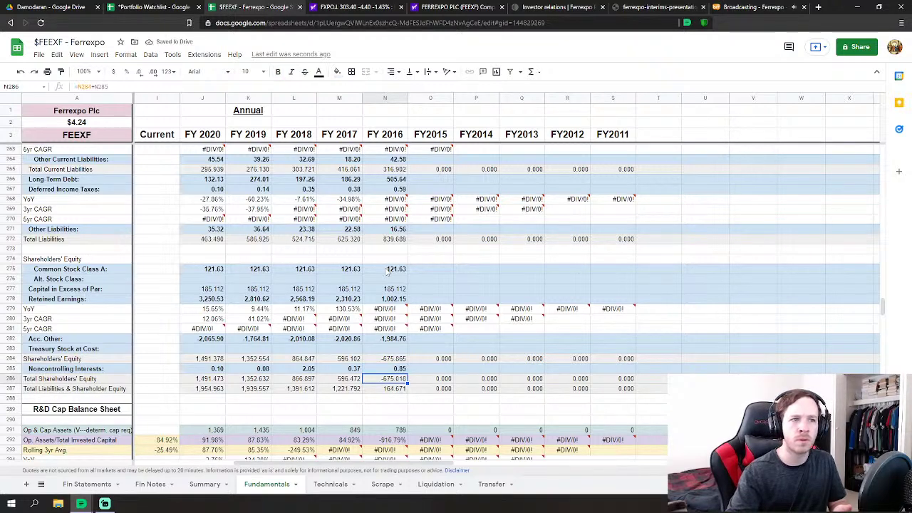
# Correct FY2016 retained earnings from 1002.153 to 2002.153
pyautogui.press('Up')
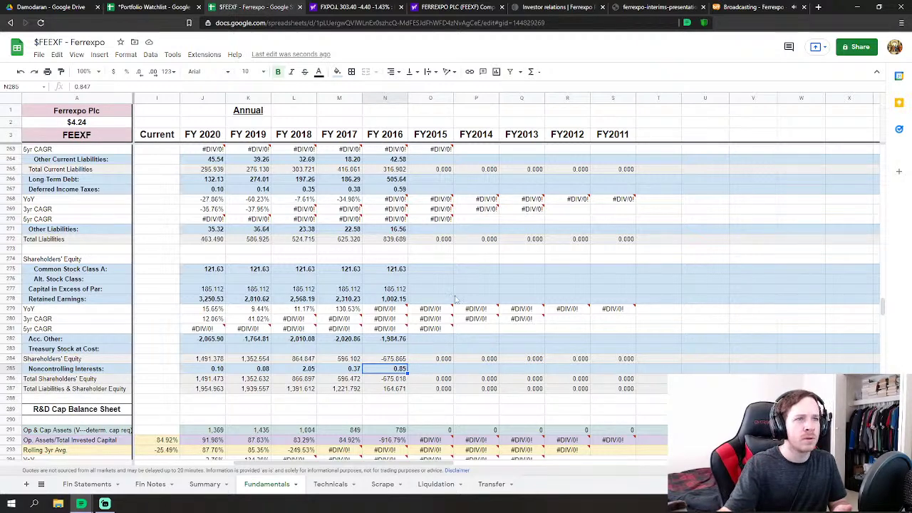
pyautogui.scroll(3, 452, 313)
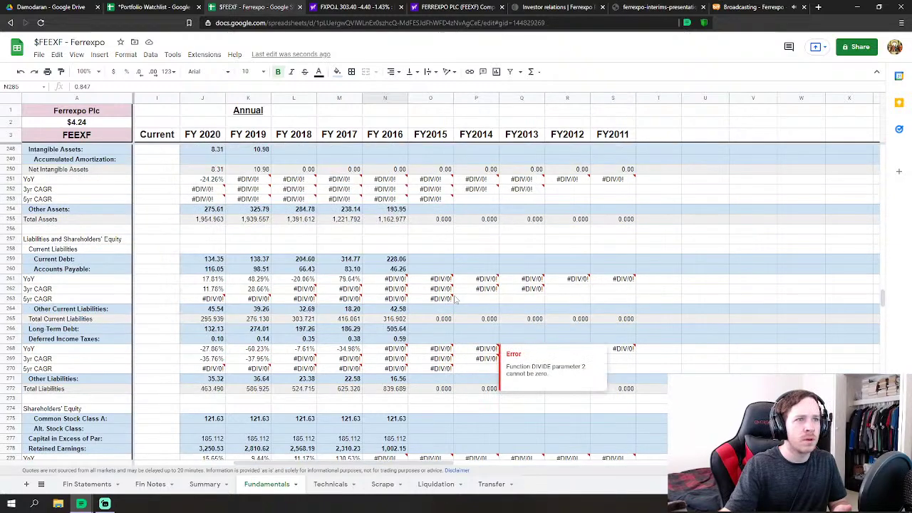
pyautogui.scroll(-4, 453, 302)
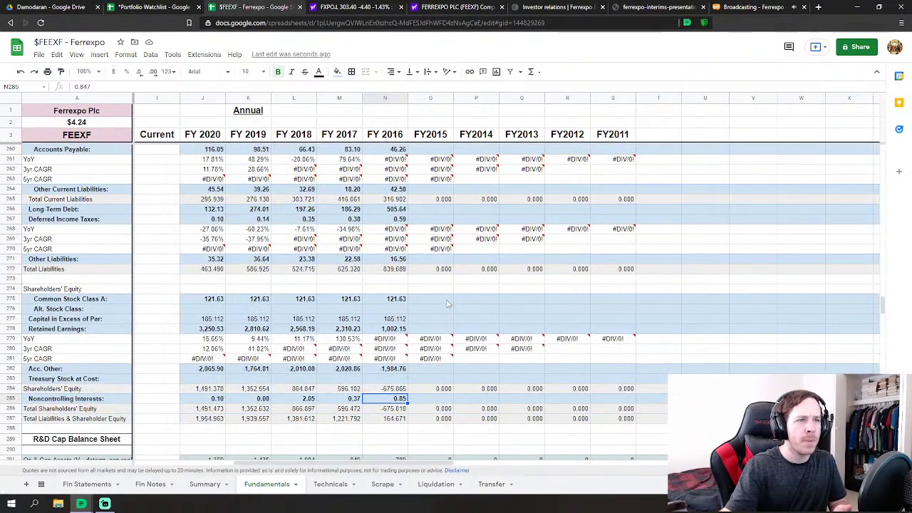
pyautogui.scroll(-1, 447, 303)
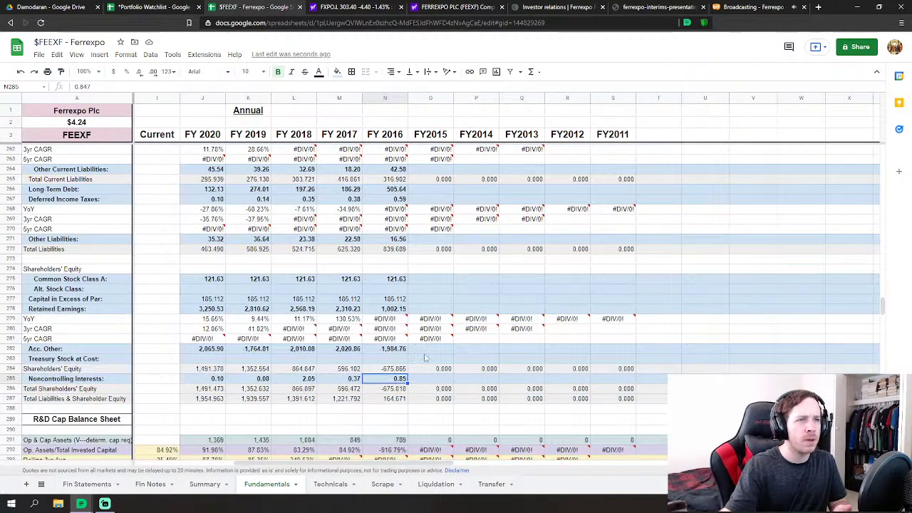
pyautogui.click(426, 379)
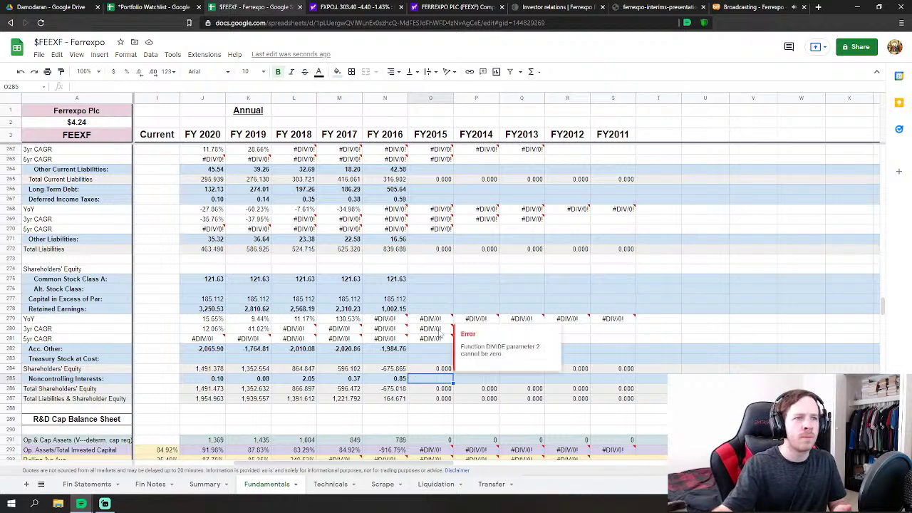
pyautogui.click(390, 349)
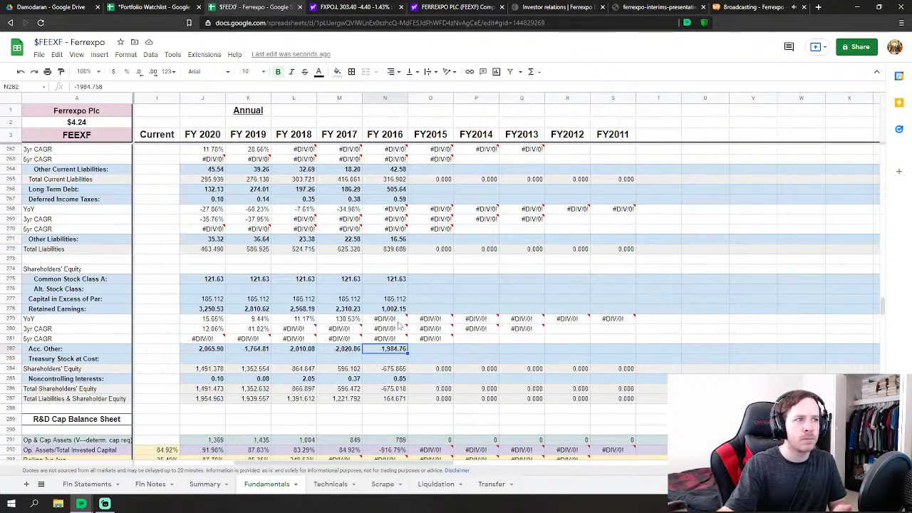
pyautogui.click(394, 310)
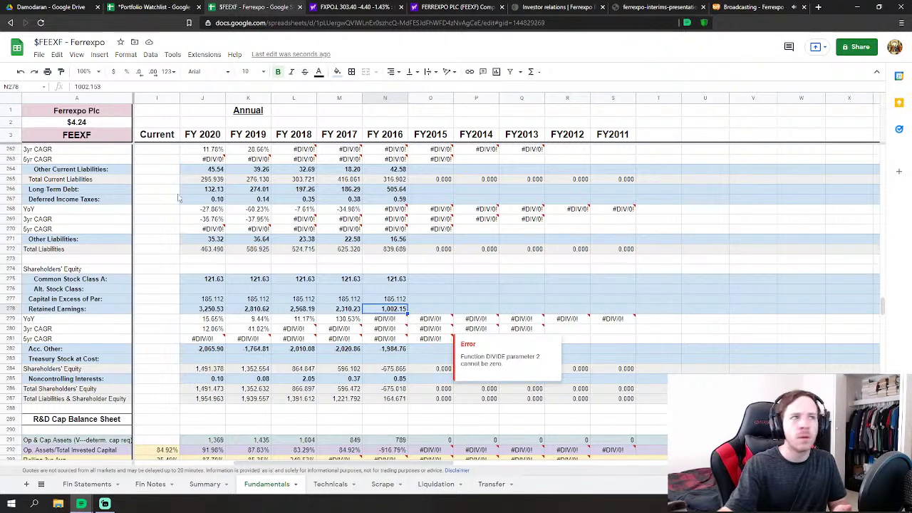
pyautogui.click(77, 86)
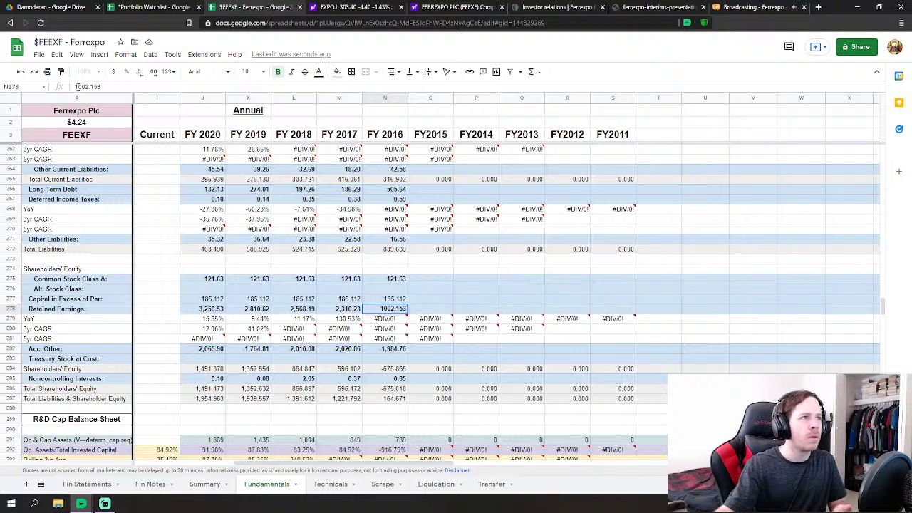
pyautogui.write('2')
pyautogui.press('Return')
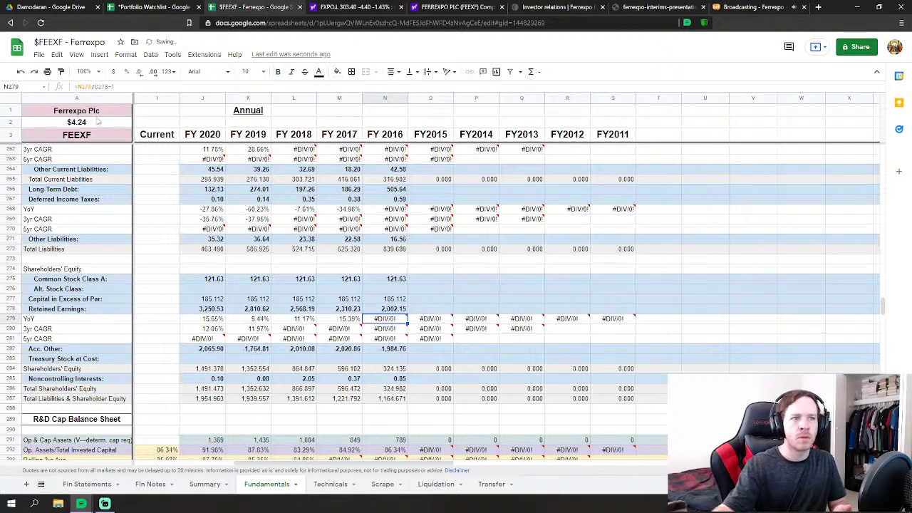
# Set FY2016 noncontrolling interests to -0.847 after checking total shareholders' equity
pyautogui.click(396, 390)
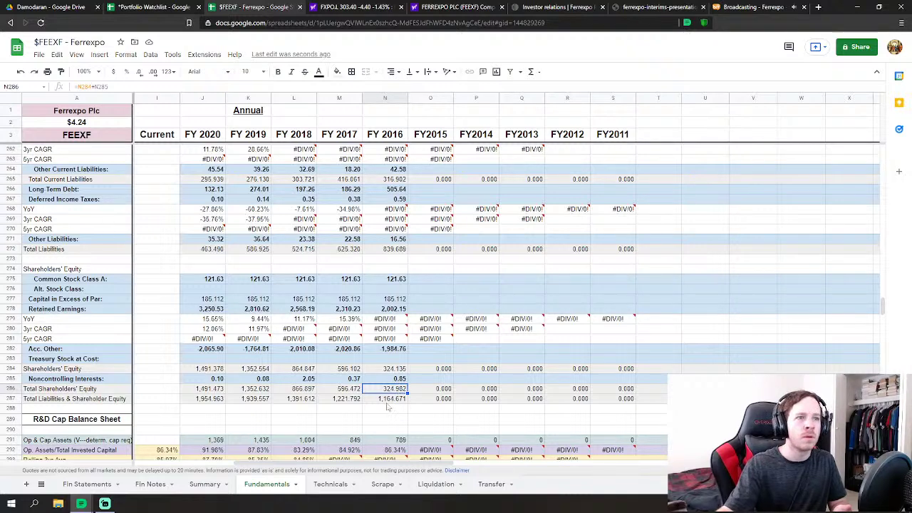
pyautogui.press('Up')
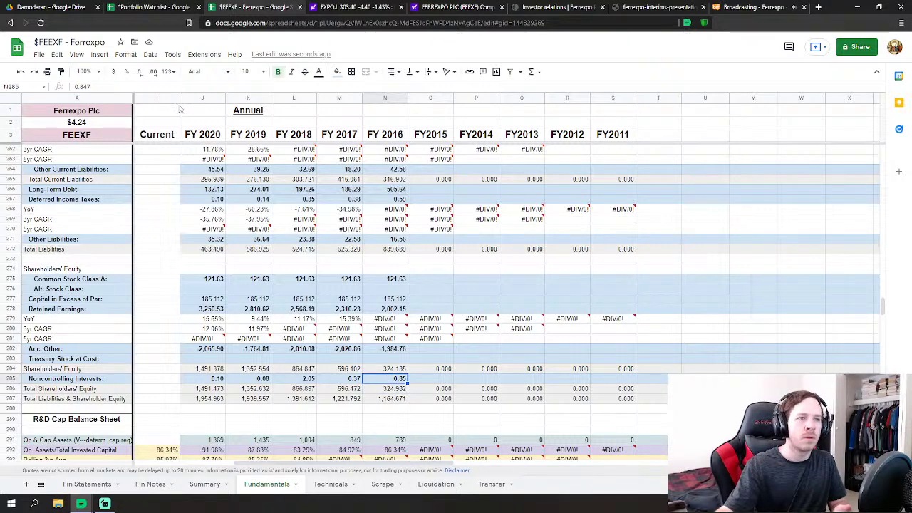
pyautogui.click(77, 86)
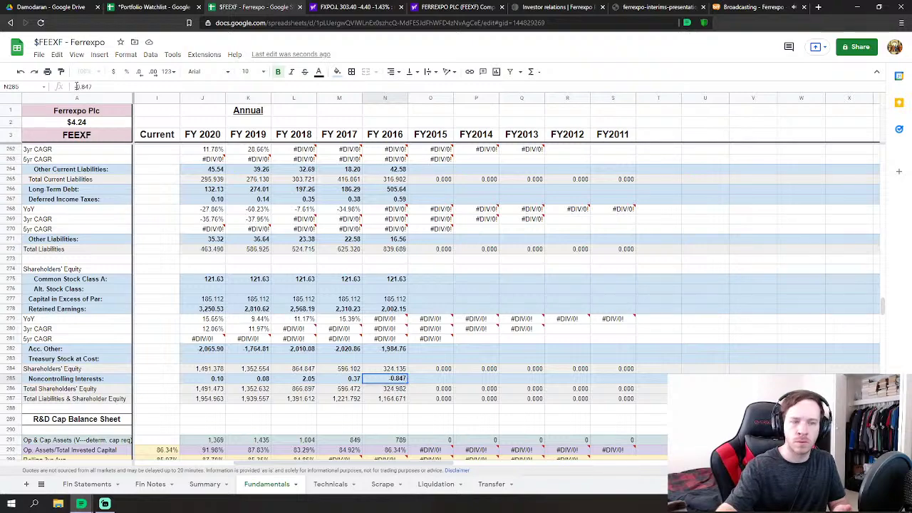
pyautogui.press('Return')
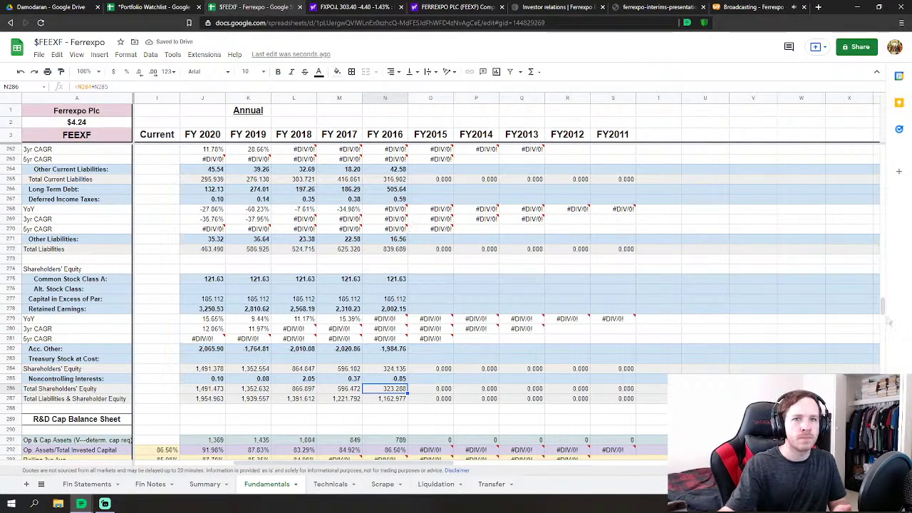
pyautogui.moveTo(883, 307); pyautogui.dragTo(884, 164)
# Enter 848.6 as FY2015 SG&A, then scroll toward the Interest Income row
pyautogui.scroll(-1, 817, 212)
pyautogui.click(432, 322)
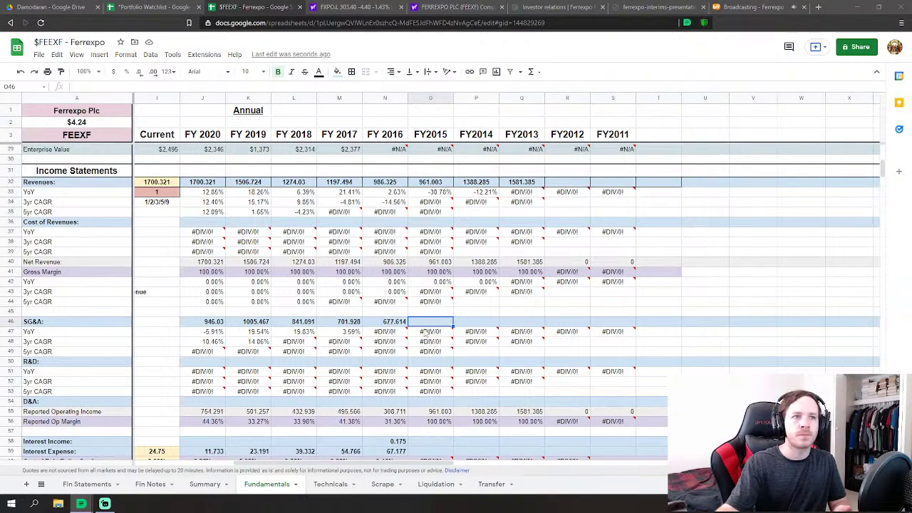
pyautogui.scroll(-1, 550, 289)
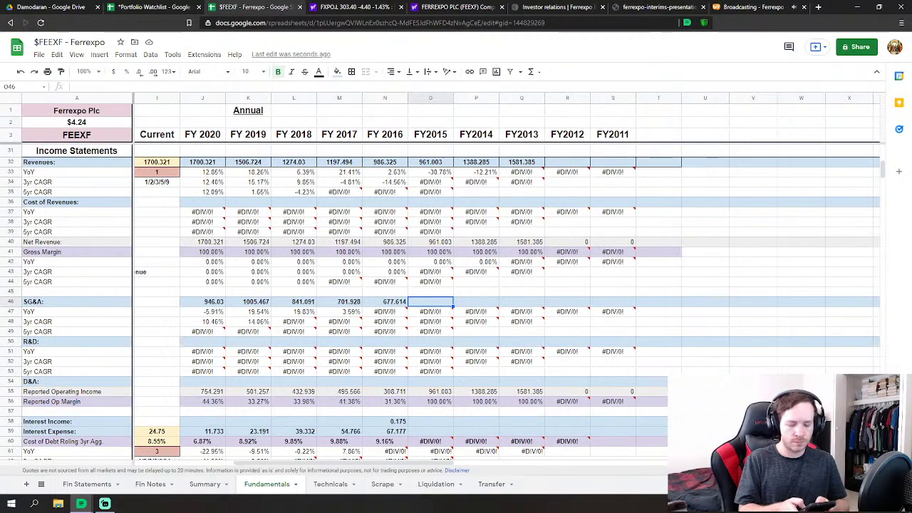
pyautogui.write('848.6')
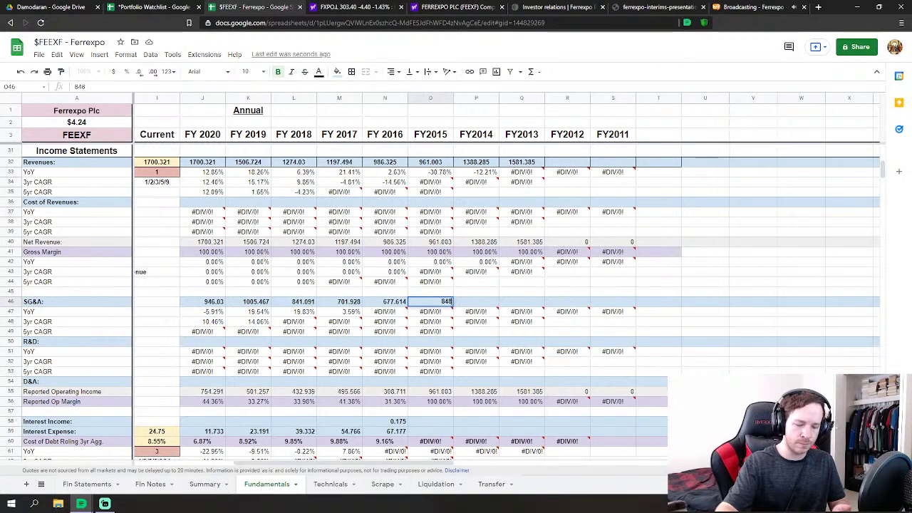
pyautogui.press('Return')
pyautogui.press('Down')
pyautogui.press('Down')
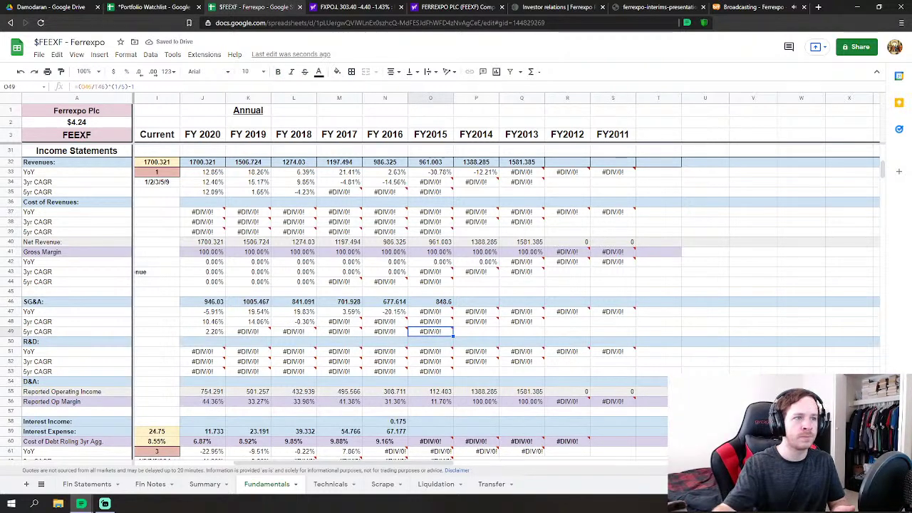
pyautogui.scroll(-2, 710, 323)
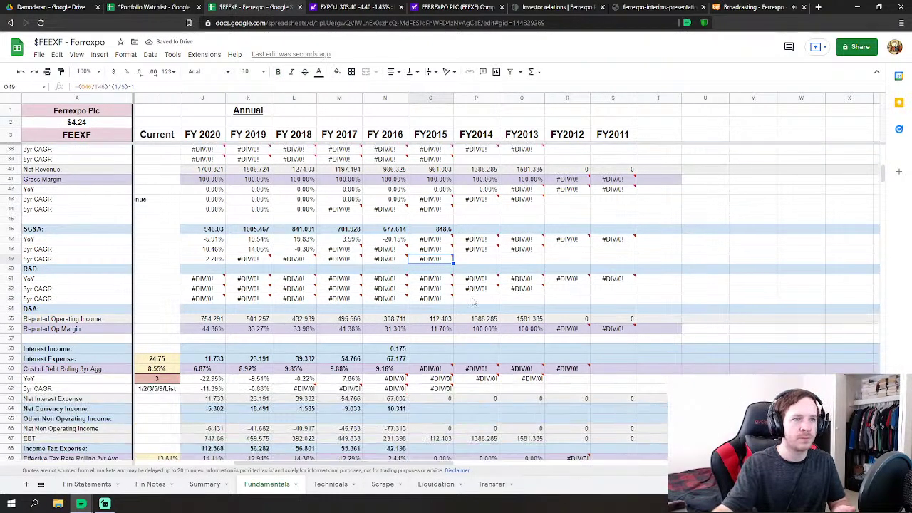
# Enter FY2015 interest income 2.494 and interest expense 71.797
pyautogui.click(433, 348)
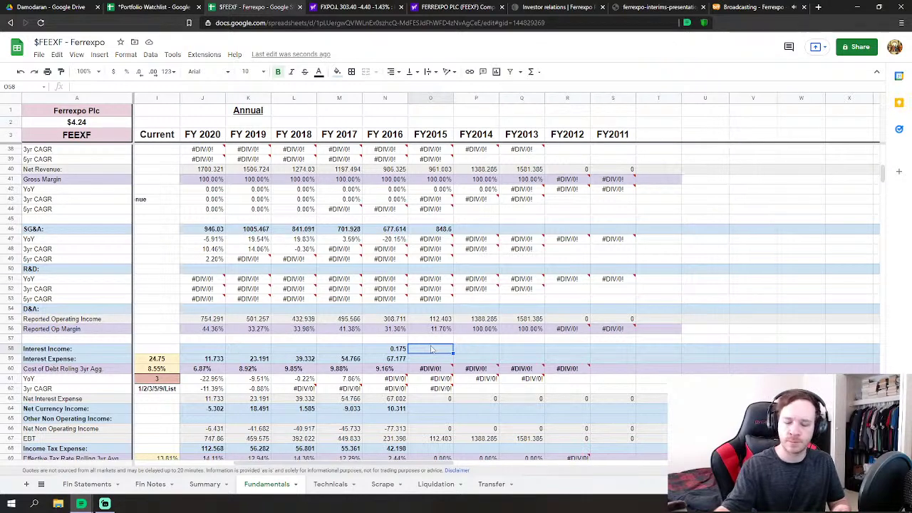
pyautogui.write('2.49')
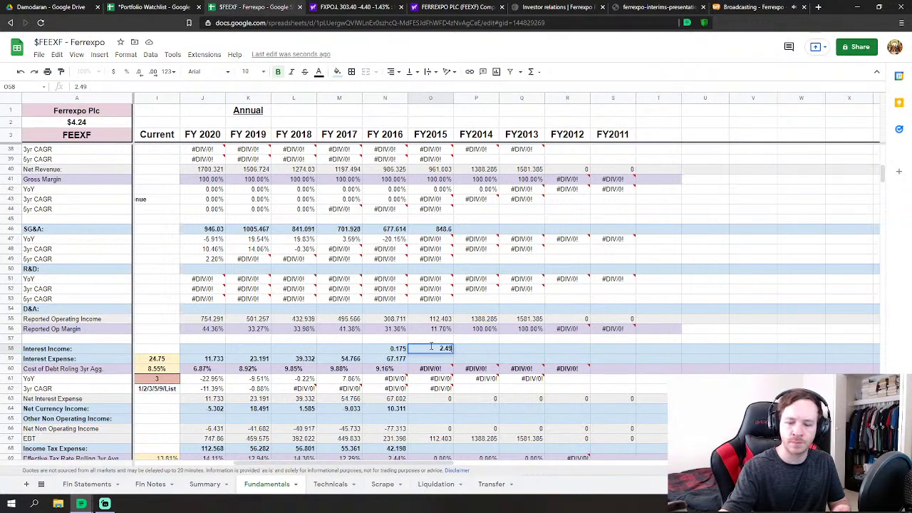
pyautogui.write('4')
pyautogui.press('Return')
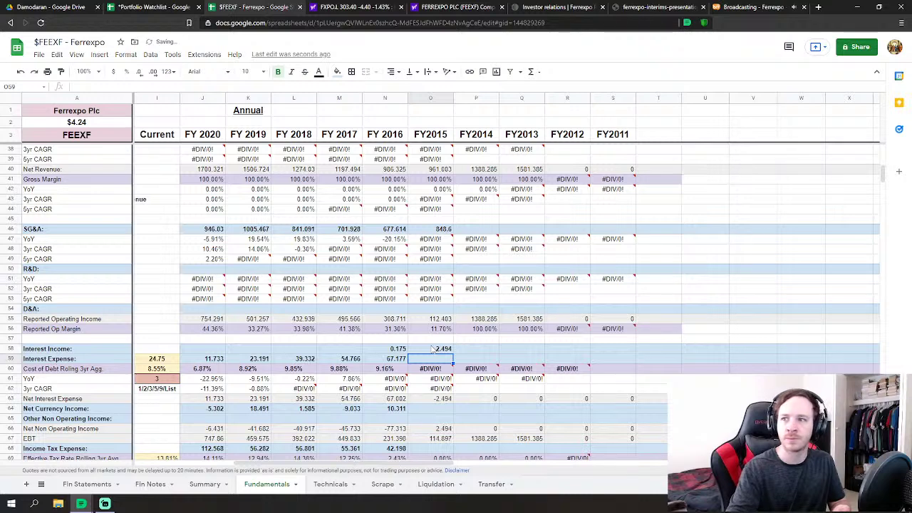
pyautogui.write('71')
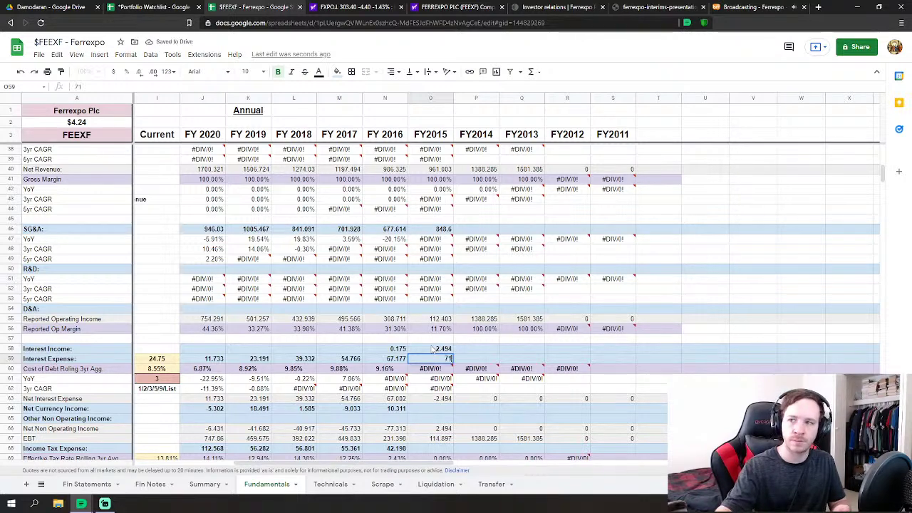
pyautogui.write('.797')
pyautogui.press('Return')
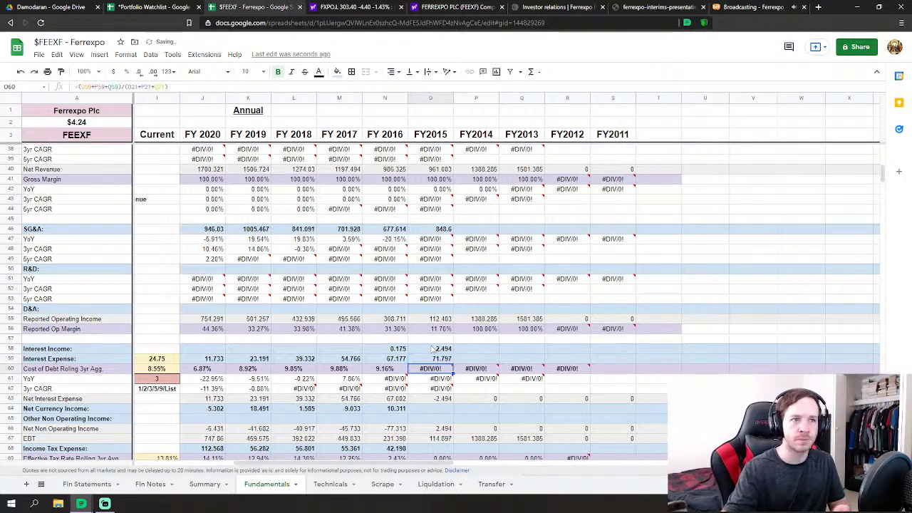
# Enter FY2015 net currency income 17.75 and income tax expense 6.108
pyautogui.press('Down')
pyautogui.press('Down')
pyautogui.press('Down')
pyautogui.press('Down')
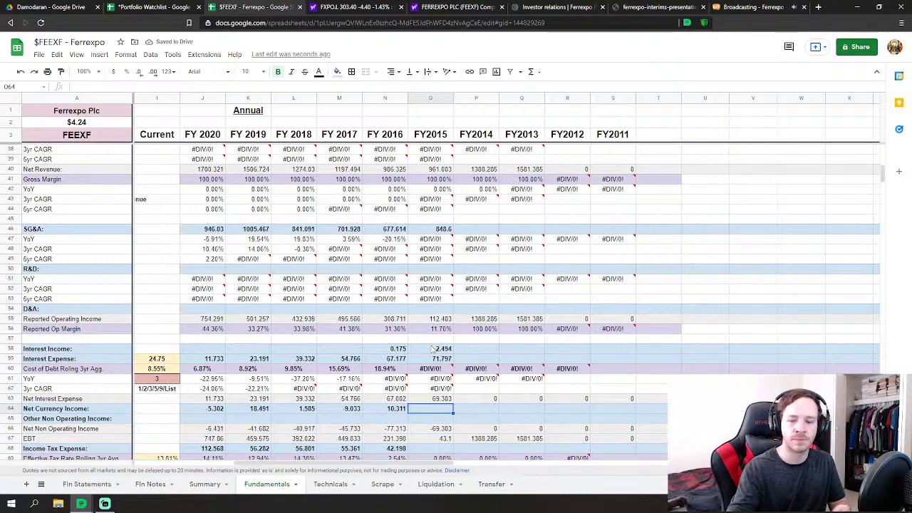
pyautogui.write('17')
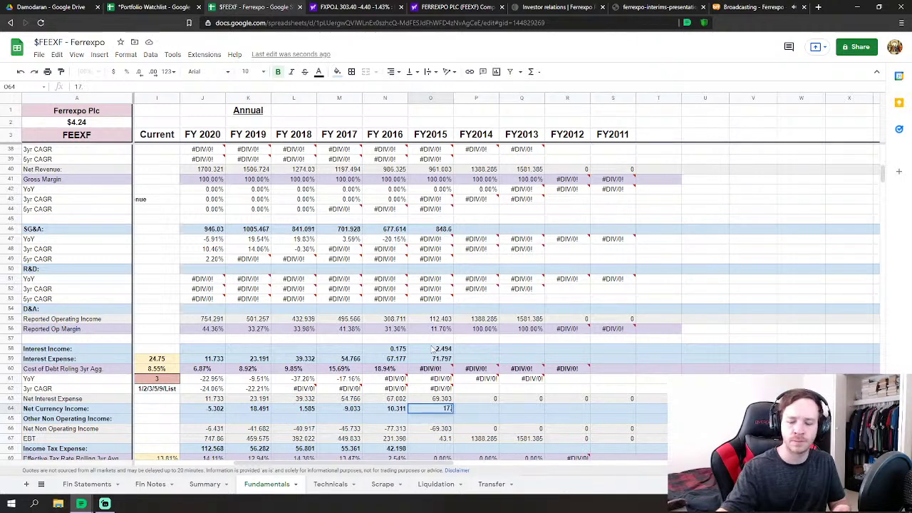
pyautogui.write('.75')
pyautogui.press('Return')
pyautogui.press('Down')
pyautogui.press('Down')
pyautogui.press('Down')
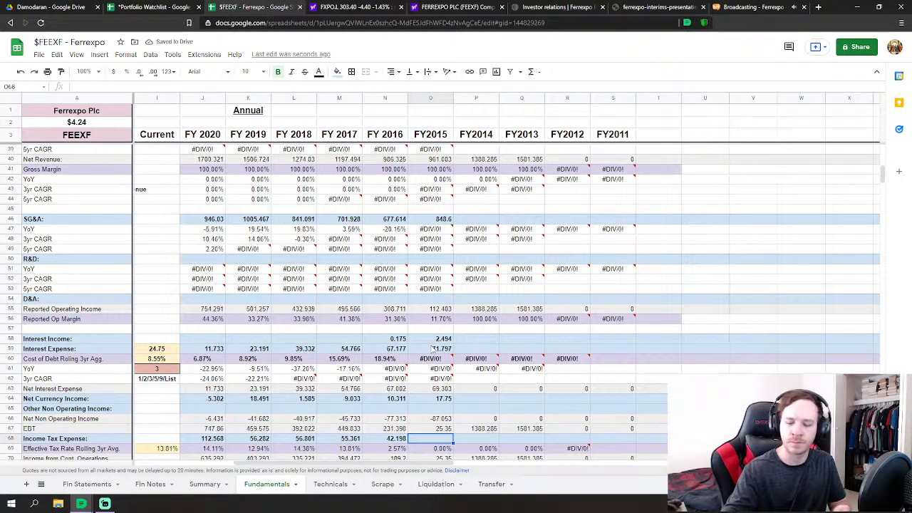
pyautogui.write('6.108')
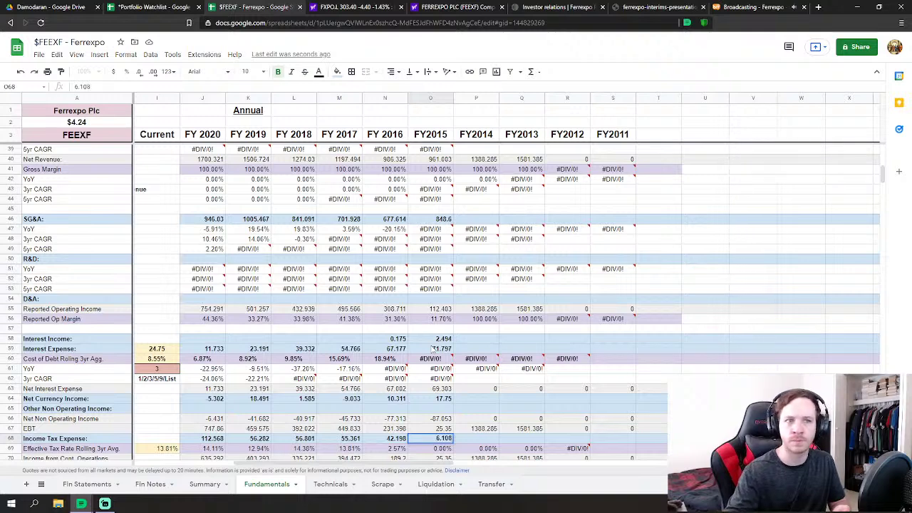
pyautogui.press('Return')
pyautogui.press('Down')
pyautogui.press('Down')
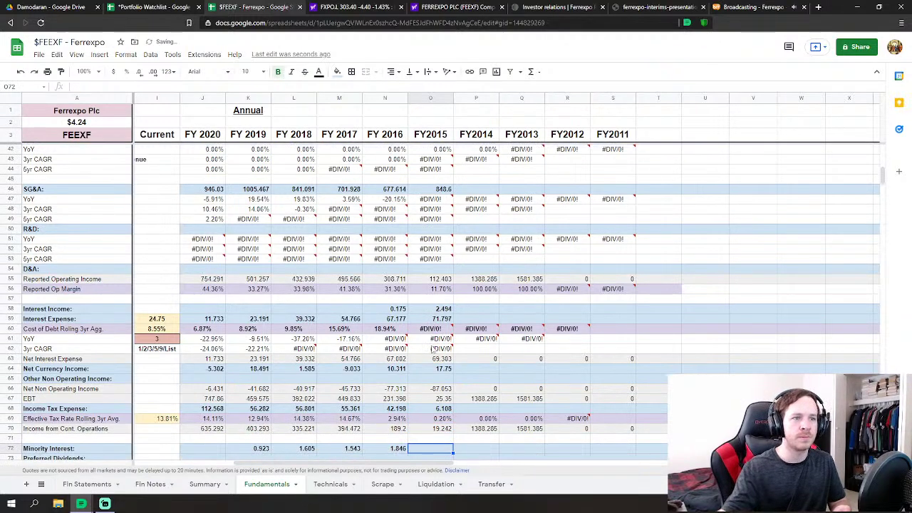
# Enter FY2015 minority interest -1.579 and change income tax expense to -6.108
pyautogui.scroll(-3, 456, 370)
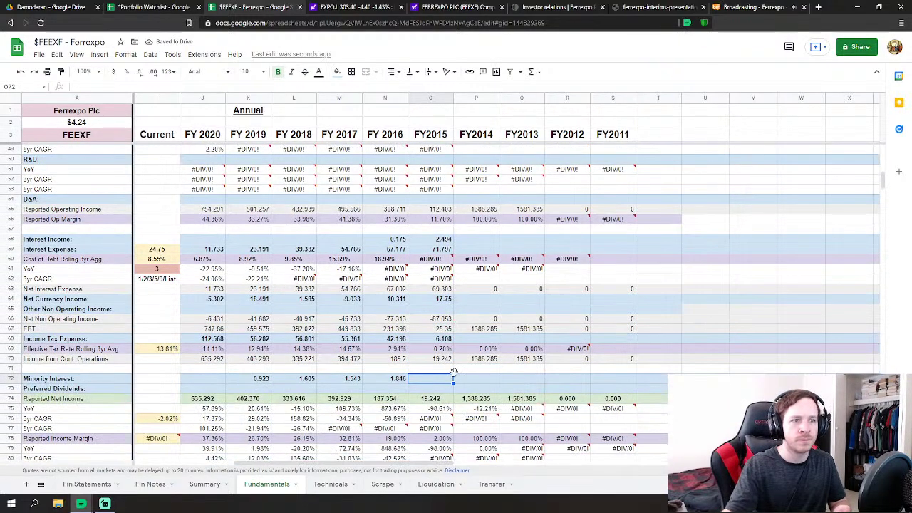
pyautogui.scroll(-2, 499, 363)
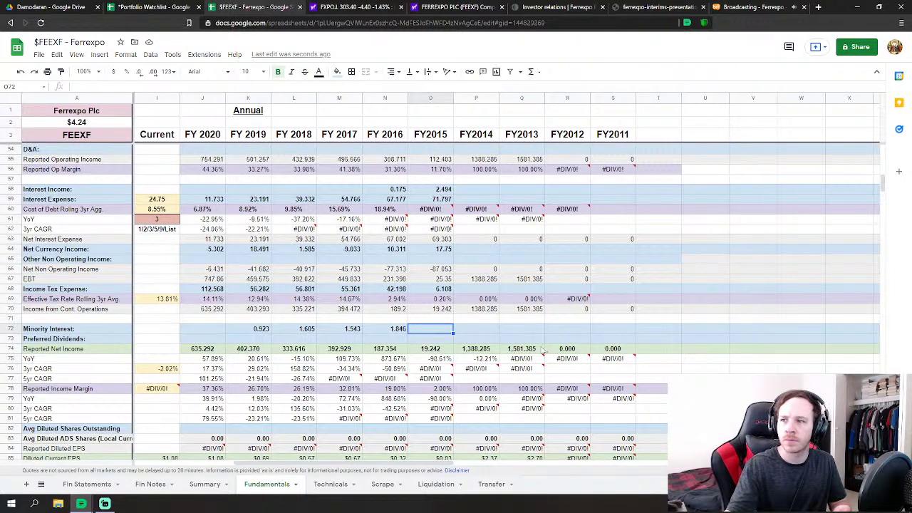
pyautogui.write('-1.5')
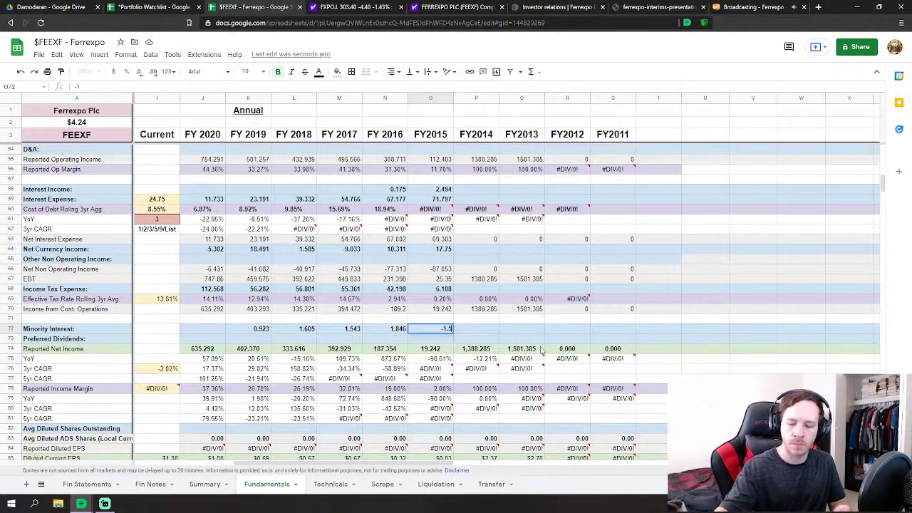
pyautogui.write('79')
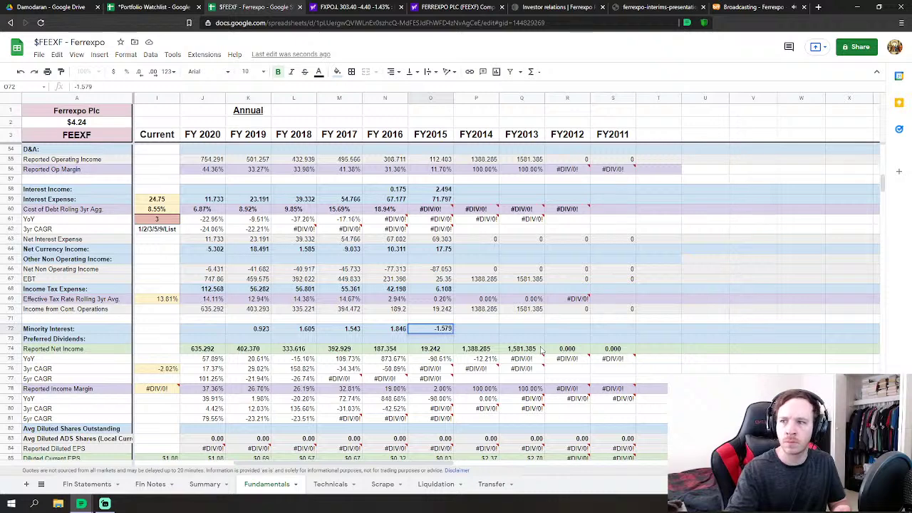
pyautogui.press('Return')
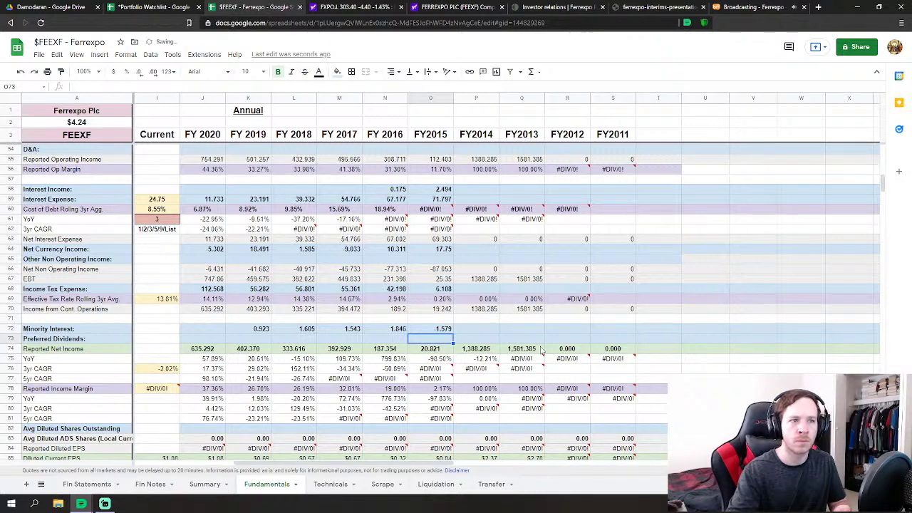
pyautogui.press('Up')
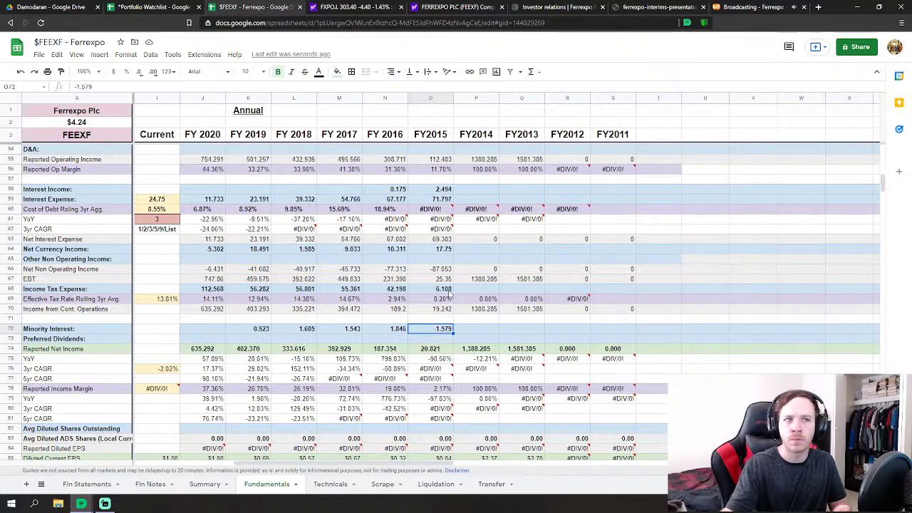
pyautogui.click(432, 290)
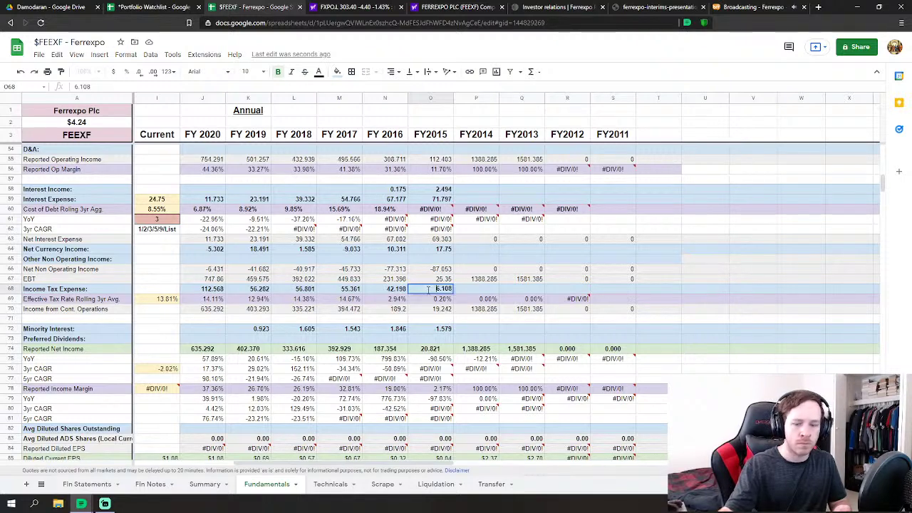
pyautogui.press('Down')
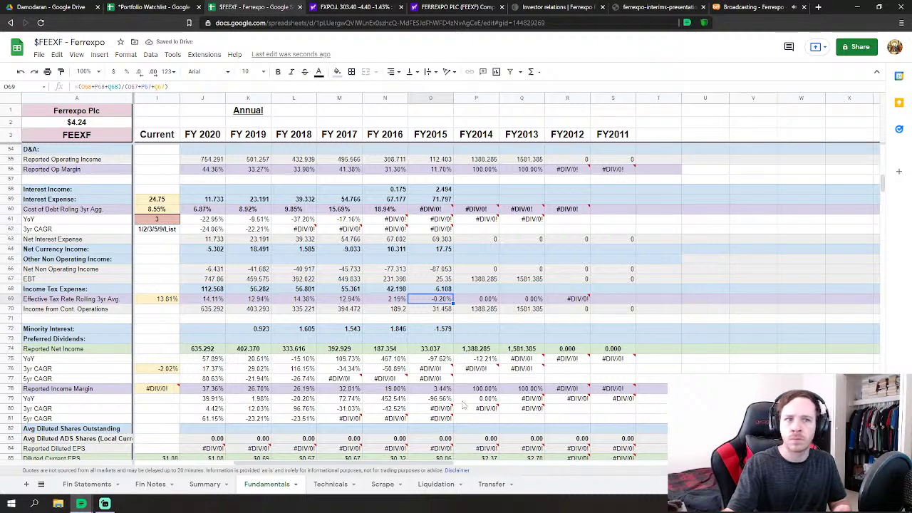
# Enter FY2015 depreciation and amortization of 58.596 in the Cashflow section
pyautogui.scroll(-5, 462, 399)
pyautogui.scroll(-5, 452, 366)
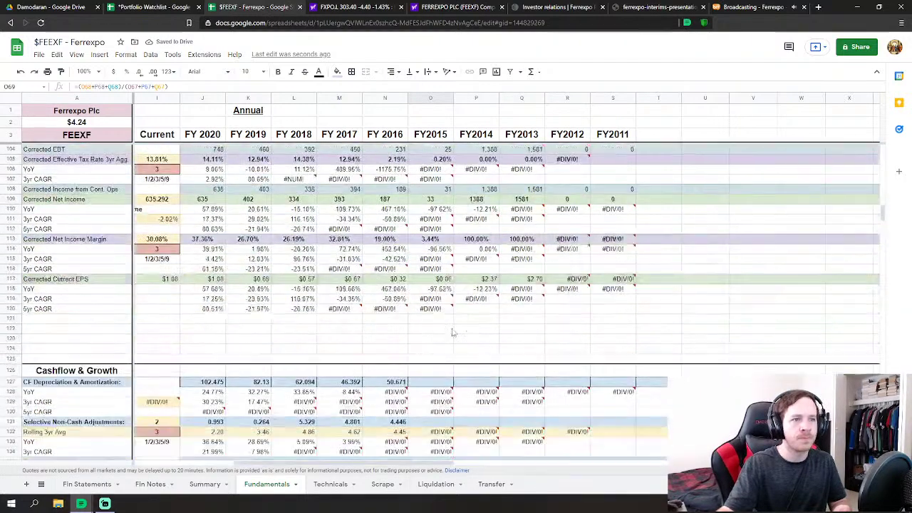
pyautogui.scroll(-1, 511, 275)
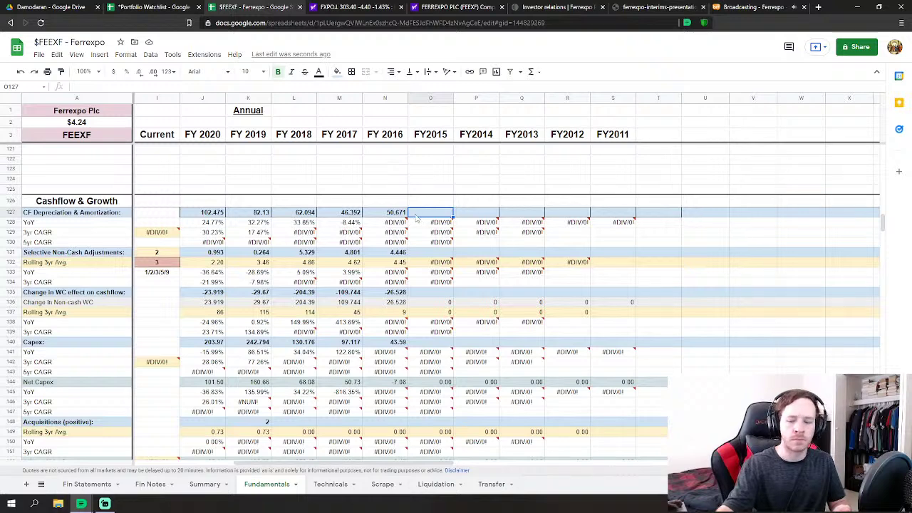
pyautogui.write('58.596')
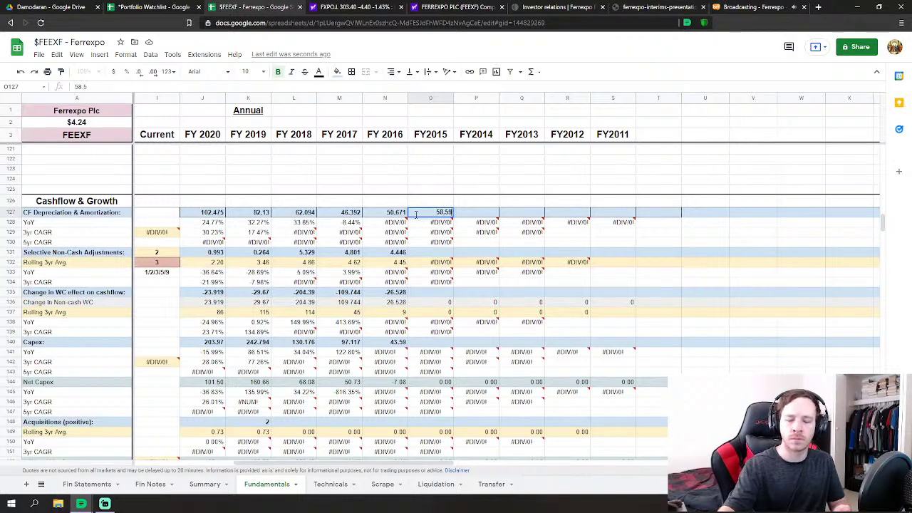
pyautogui.press('Return')
pyautogui.press('Down')
pyautogui.press('Down')
pyautogui.press('Down')
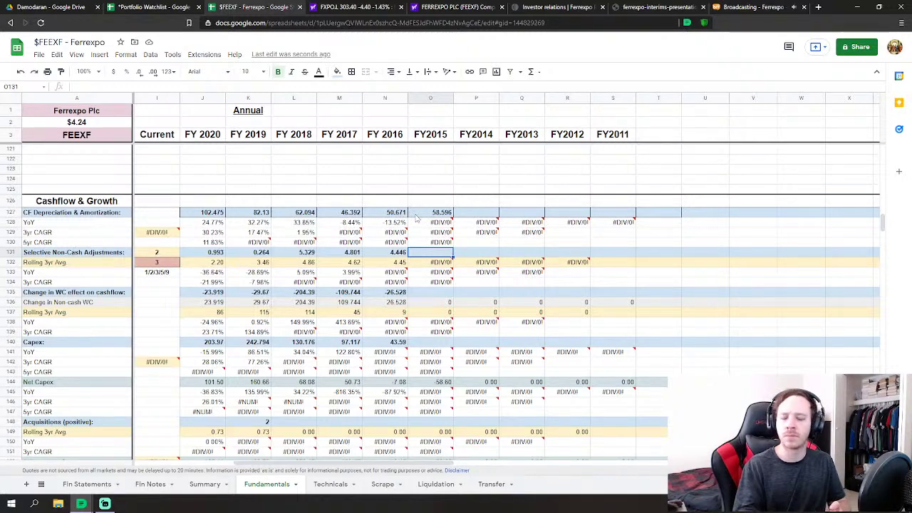
# Enter FY2015 non-cash adjustments 0.403 and working-capital change -154.436
pyautogui.write('403')
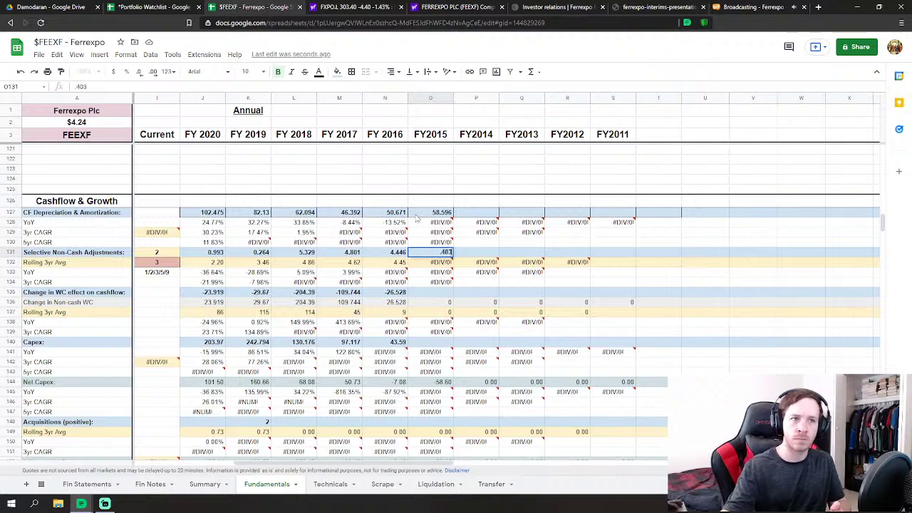
pyautogui.press('Return')
pyautogui.press('Down')
pyautogui.press('Down')
pyautogui.press('Down')
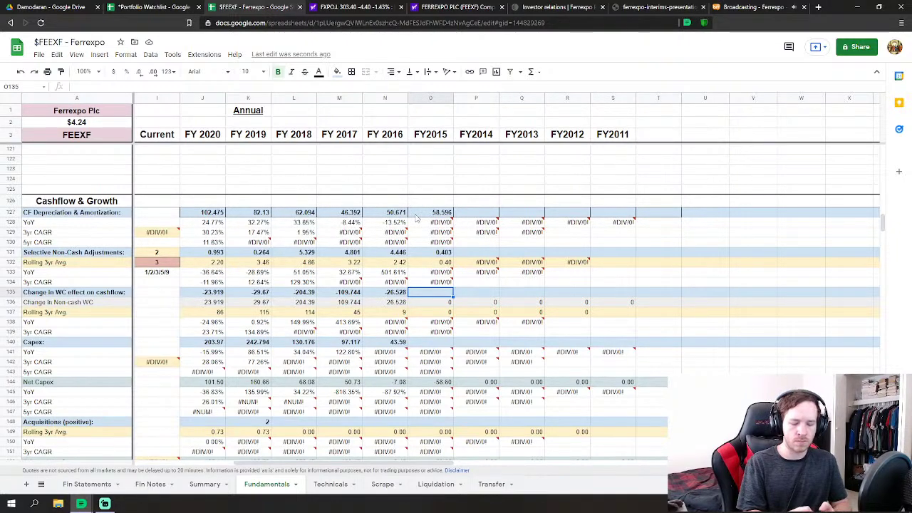
pyautogui.write('-154')
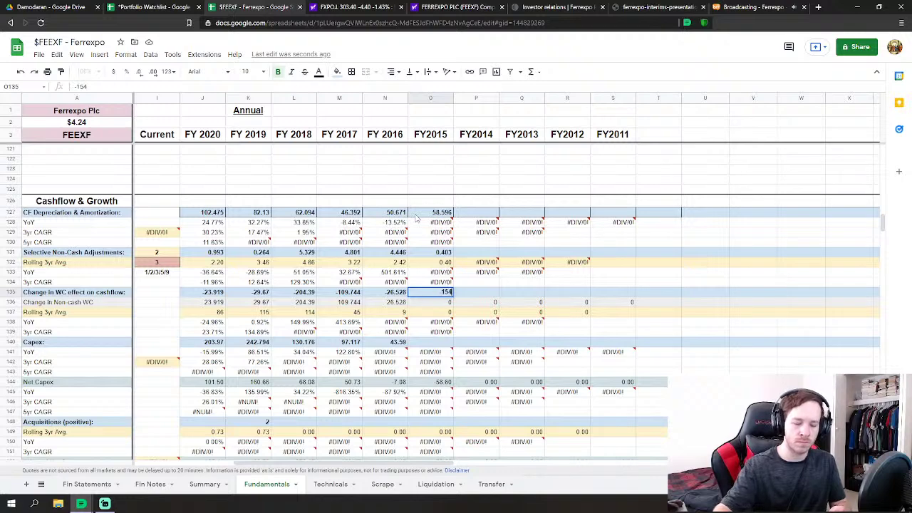
pyautogui.write('.436')
pyautogui.press('Return')
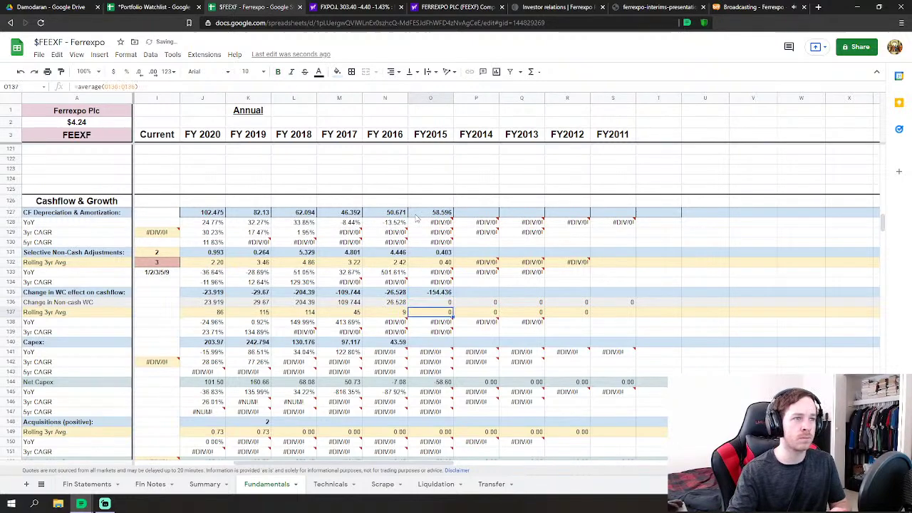
pyautogui.press('Down')
pyautogui.press('Down')
pyautogui.press('Down')
pyautogui.press('Down')
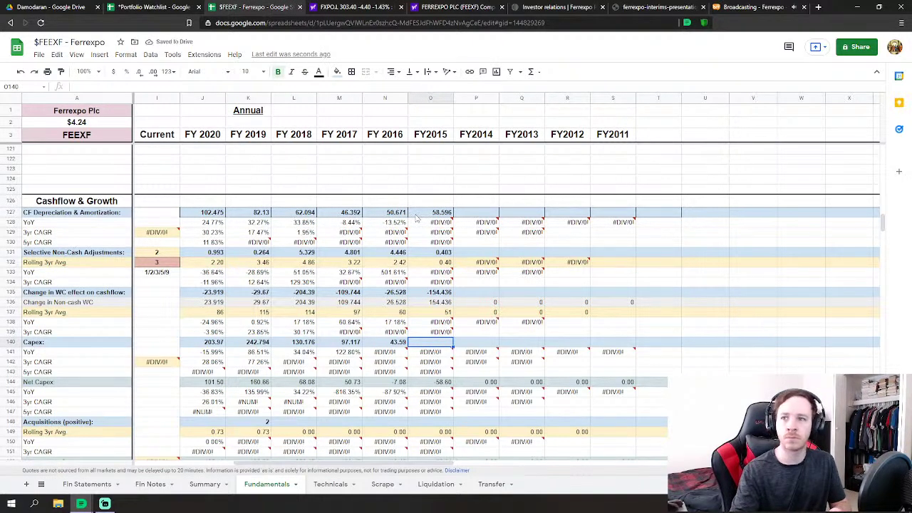
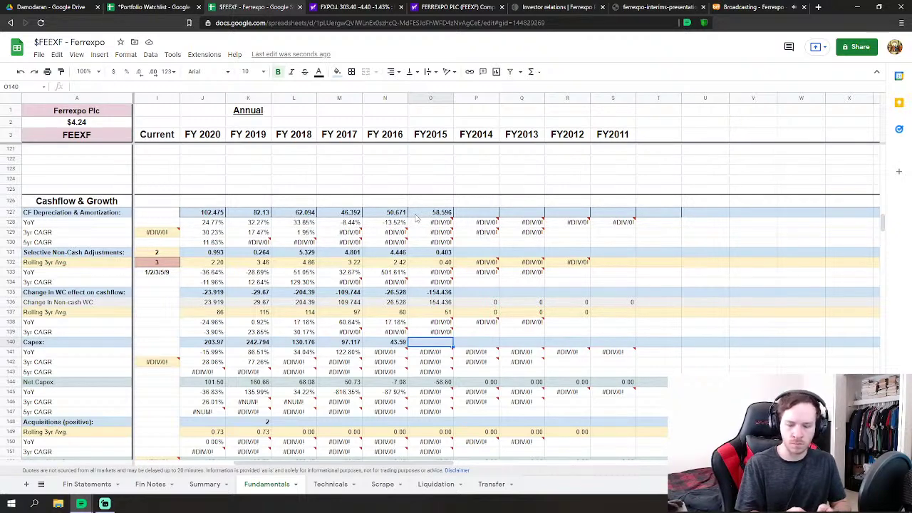
# Enter 63.426 as the FY2015 Capex figure
pyautogui.write('63')
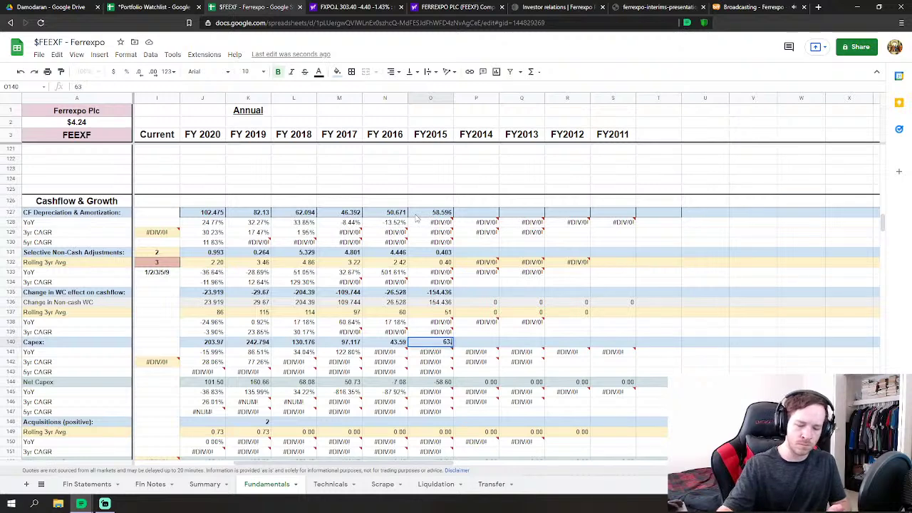
pyautogui.write('.426')
pyautogui.press('Return')
pyautogui.press('Down')
pyautogui.press('Down')
pyautogui.press('Down')
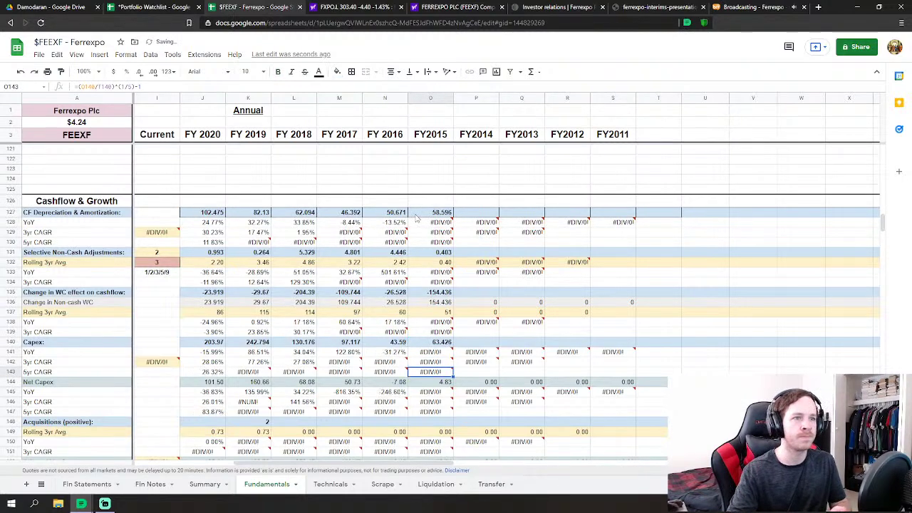
pyautogui.scroll(-3, 427, 356)
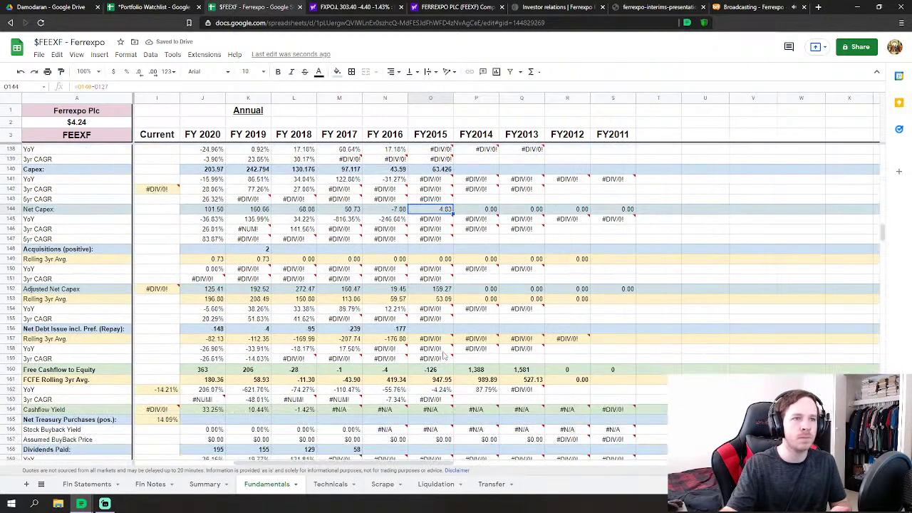
pyautogui.scroll(-2, 433, 328)
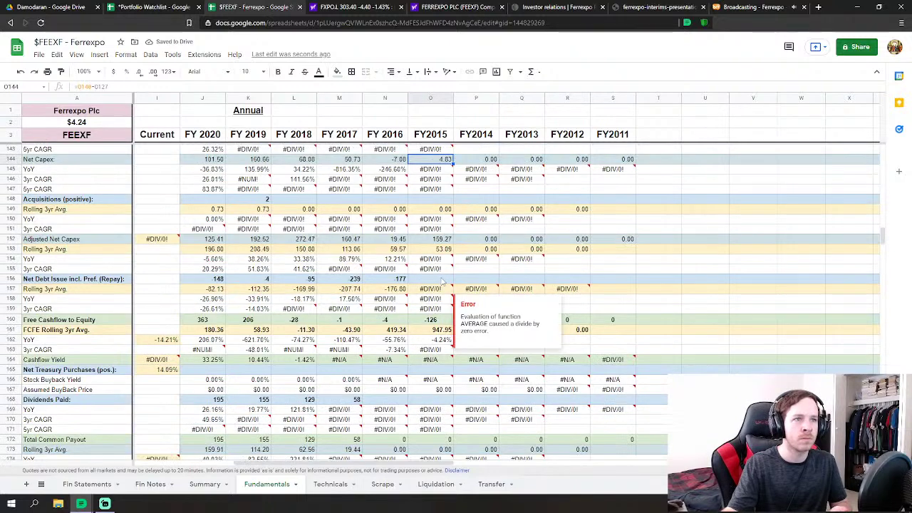
# Enter FY2015 Net Debt Issue of -393.876 and Dividends Paid of 77.548
pyautogui.click(442, 280)
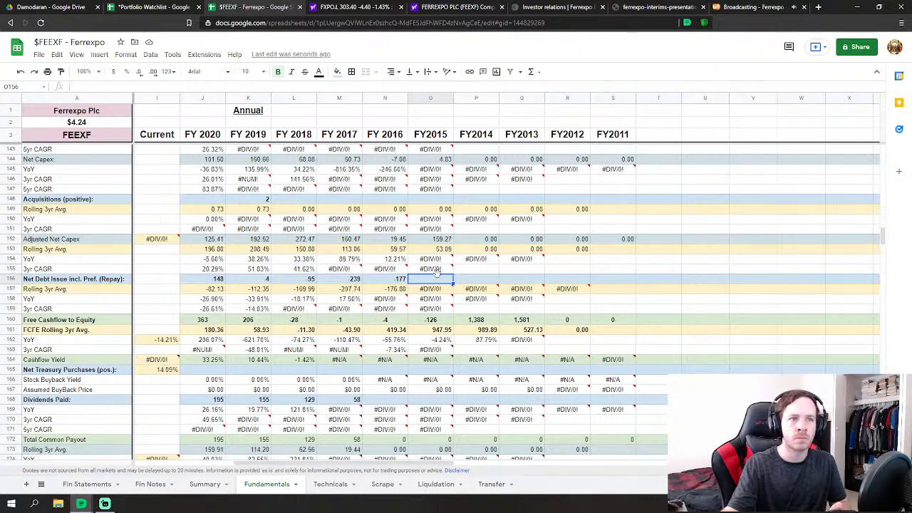
pyautogui.write('-393')
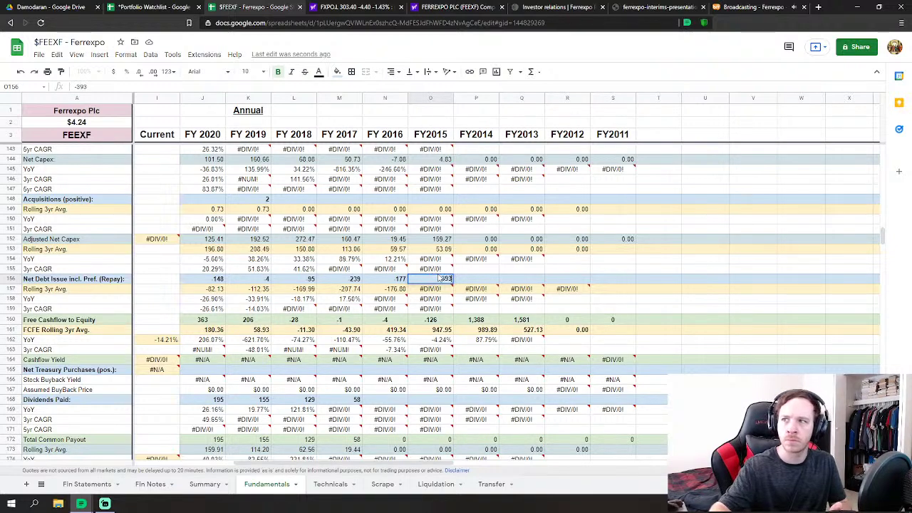
pyautogui.write('.876')
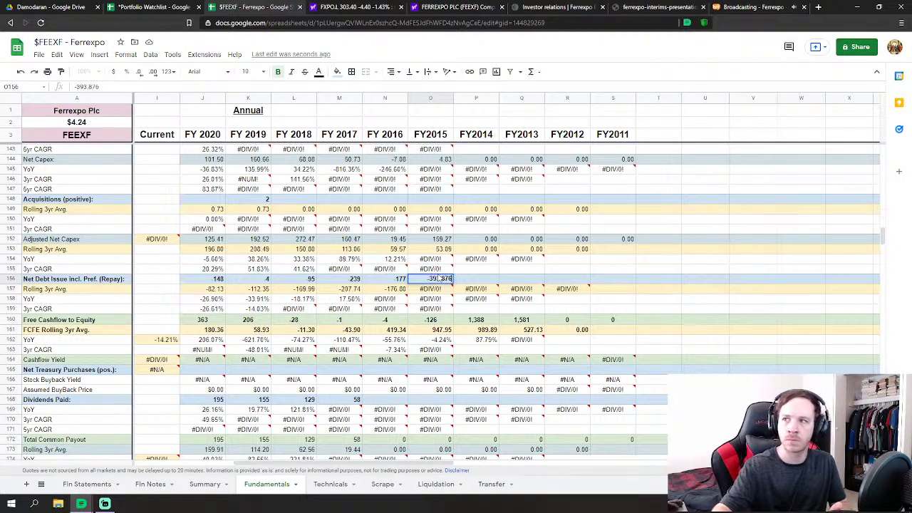
pyautogui.press('Return')
pyautogui.press('Down')
pyautogui.press('Down')
pyautogui.press('Down')
pyautogui.press('Down')
pyautogui.press('Down')
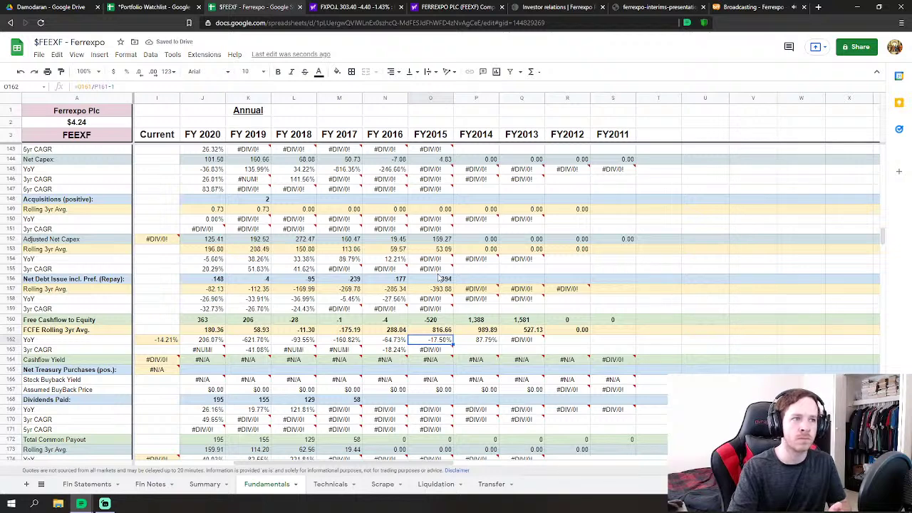
pyautogui.press('Down')
pyautogui.press('Down')
pyautogui.press('Down')
pyautogui.press('Down')
pyautogui.press('Down')
pyautogui.press('Down')
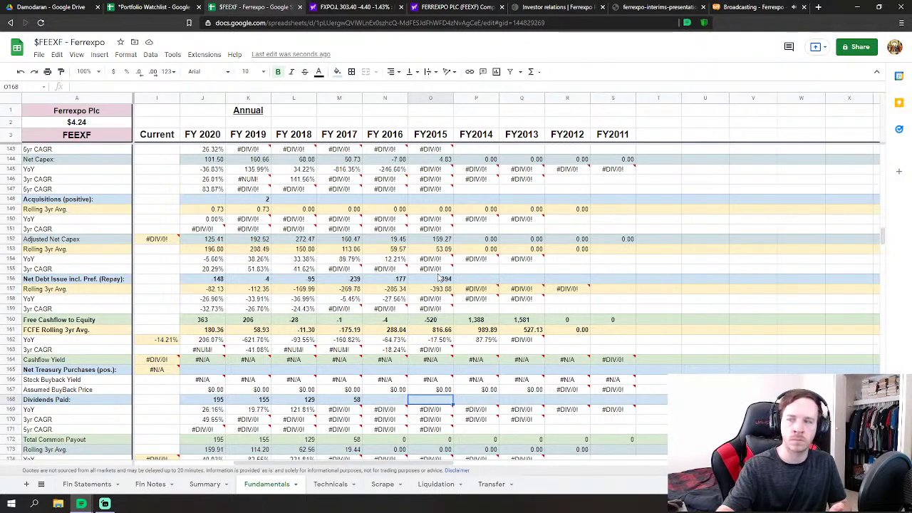
pyautogui.write('77.54')
pyautogui.press('Return')
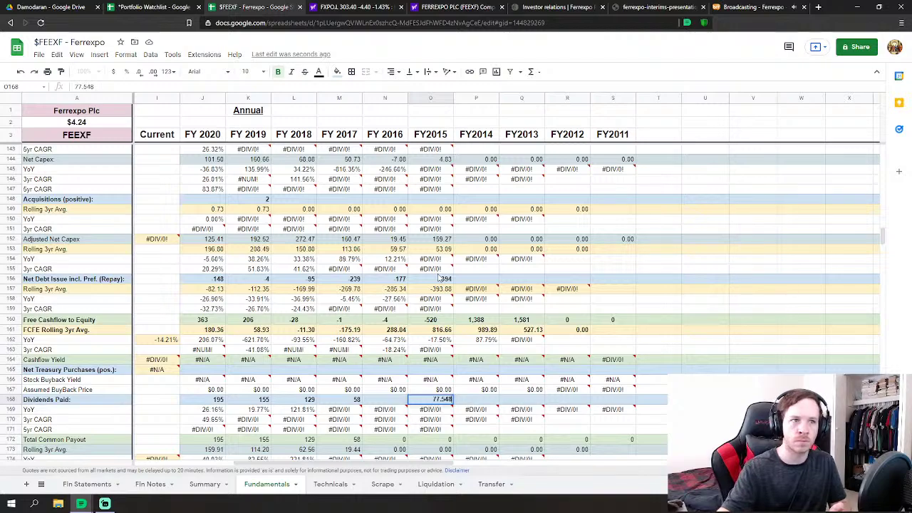
pyautogui.press('Down')
pyautogui.press('Down')
pyautogui.scroll(-1, 440, 275)
# Scroll down to the Balance Sheets section and select the FY2015 Cash & Equivalents cell (O226)
pyautogui.scroll(-9, 440, 274)
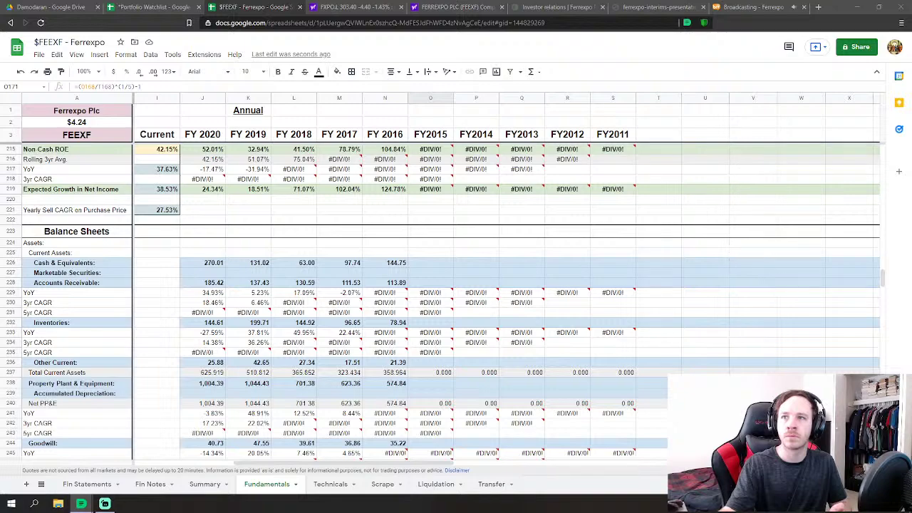
pyautogui.scroll(8, 497, 325)
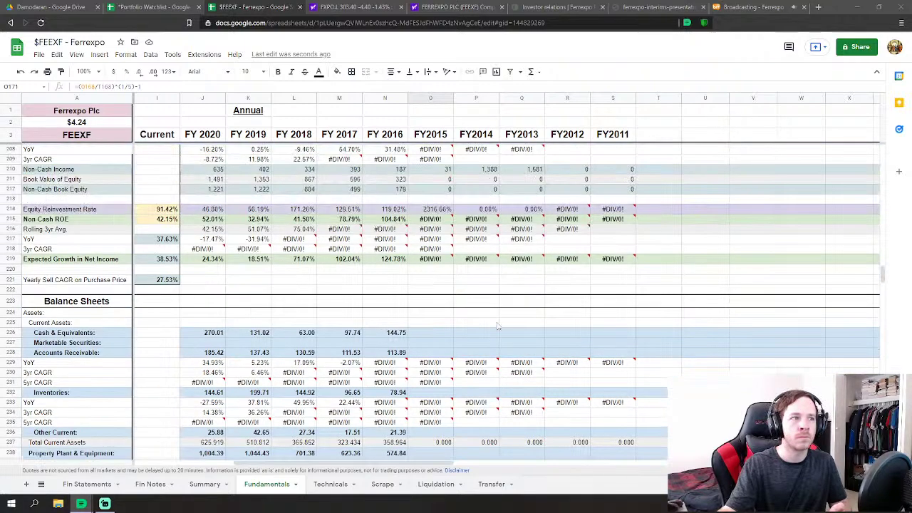
pyautogui.scroll(-3, 497, 326)
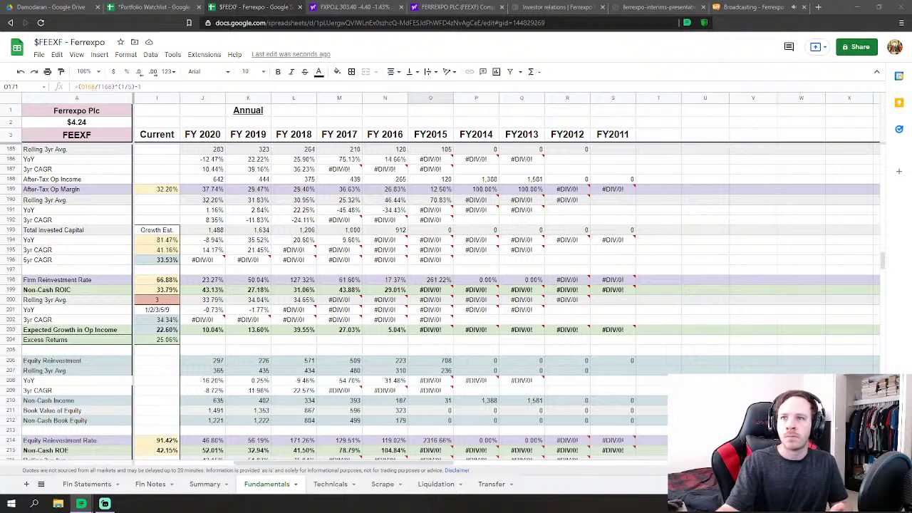
pyautogui.scroll(-6, 495, 254)
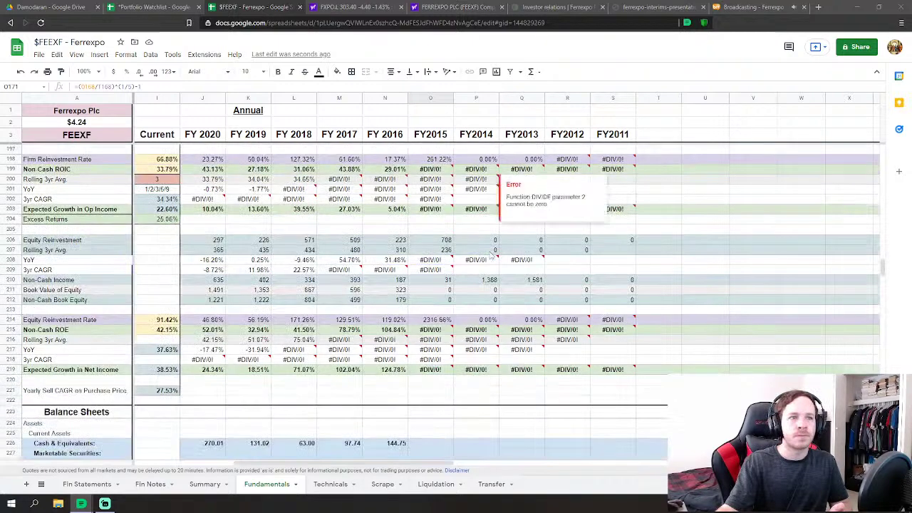
pyautogui.click(432, 343)
pyautogui.scroll(-1, 432, 343)
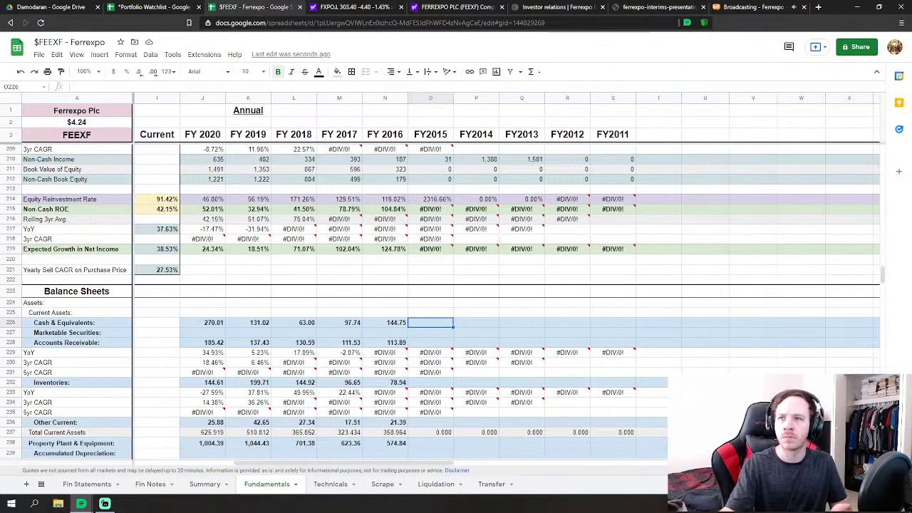
# Enter FY2015 Cash & Equivalents 35.33 and Accounts Receivable 136.69
pyautogui.write('35.33')
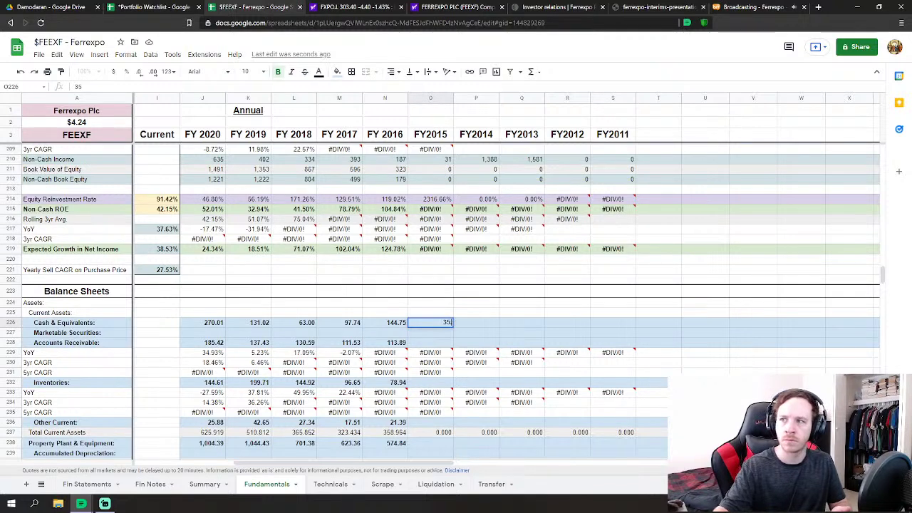
pyautogui.press('Return')
pyautogui.press('Down')
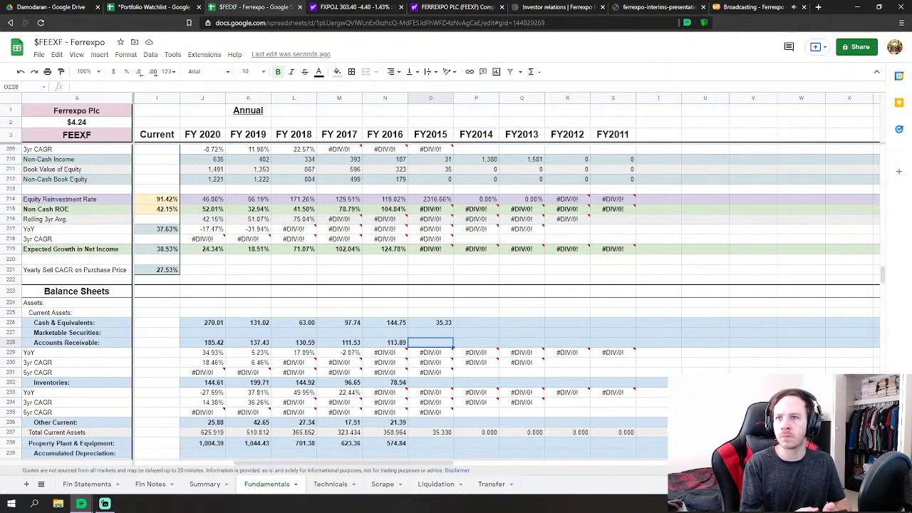
pyautogui.write('136')
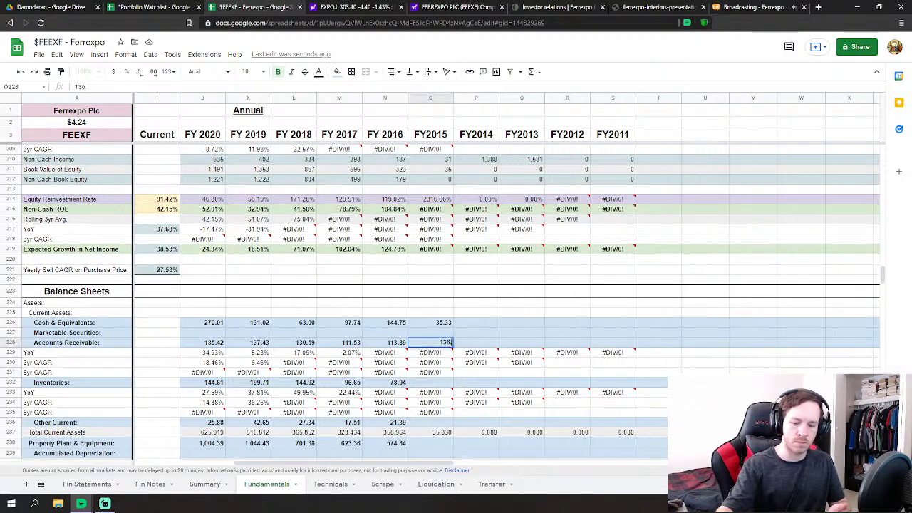
pyautogui.write('.69')
pyautogui.press('Return')
pyautogui.press('Down')
pyautogui.press('Down')
pyautogui.press('Down')
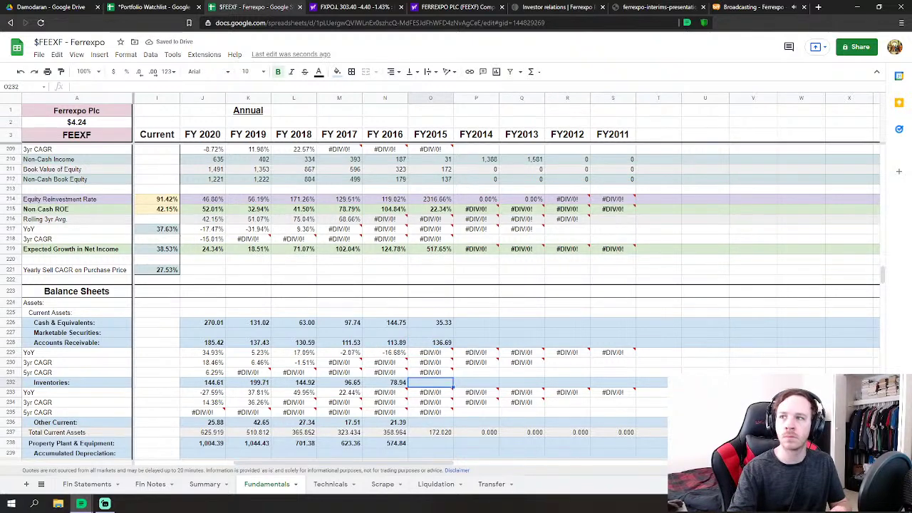
# Enter FY2015 Inventories 96.02 and Other Current 28.26, replacing a mistaken 18.952
pyautogui.write('96.02')
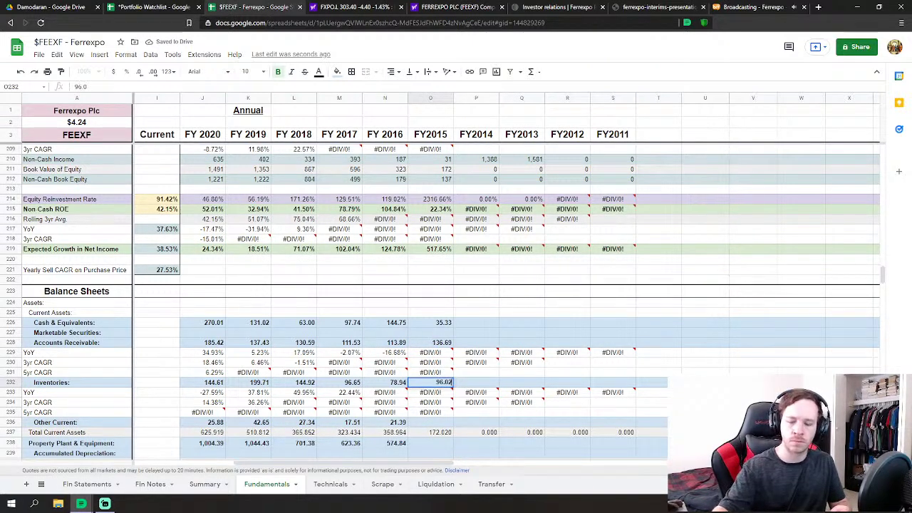
pyautogui.press('Return')
pyautogui.press('Down')
pyautogui.press('Down')
pyautogui.press('Down')
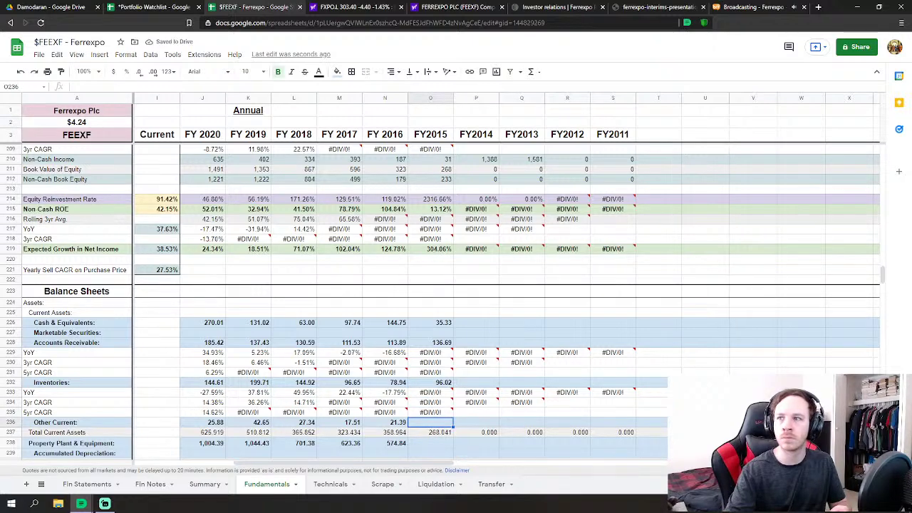
pyautogui.write('18')
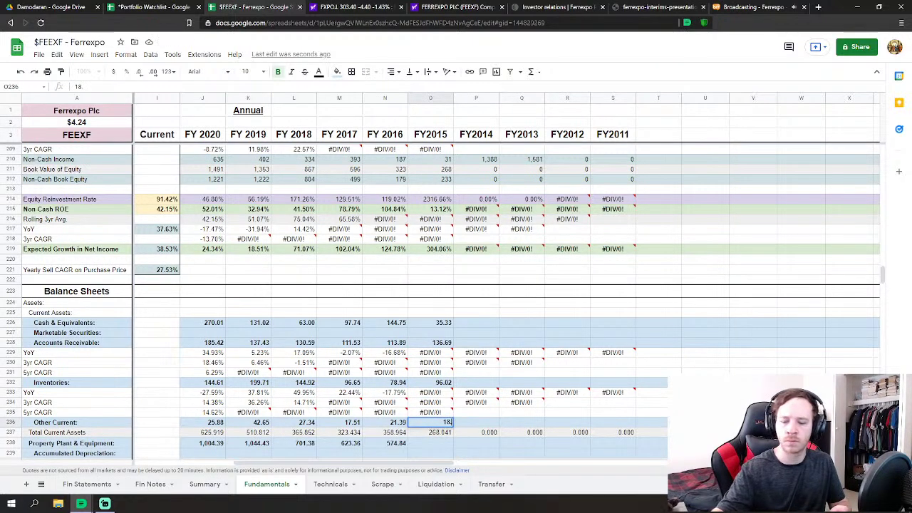
pyautogui.write('.952')
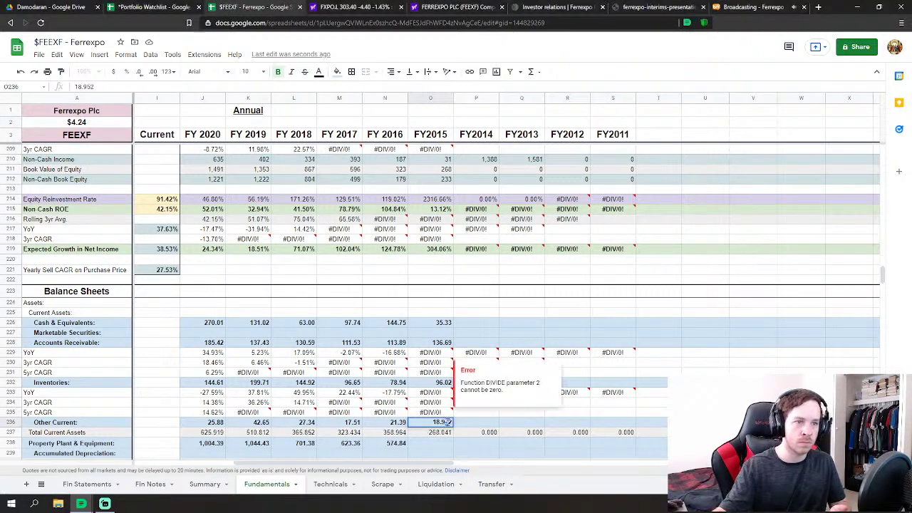
pyautogui.press('Tab')
pyautogui.click(433, 423)
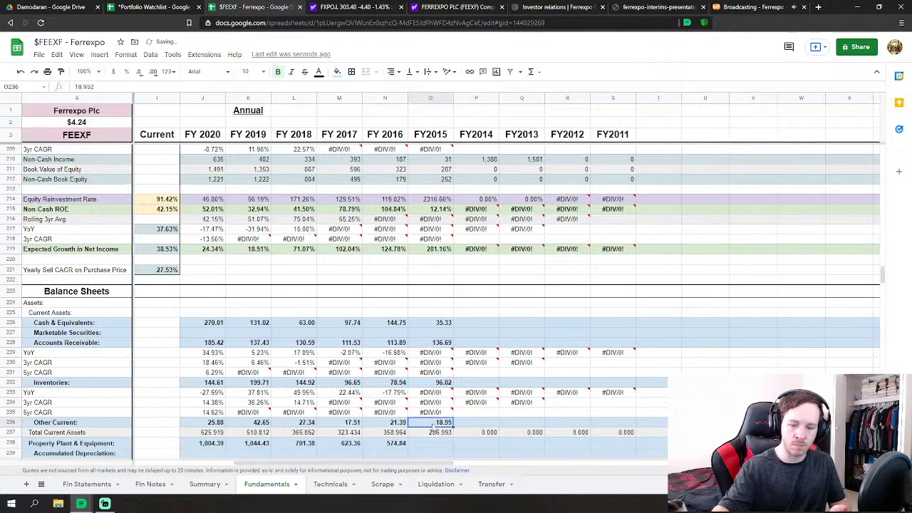
pyautogui.write('28.26')
pyautogui.press('Return')
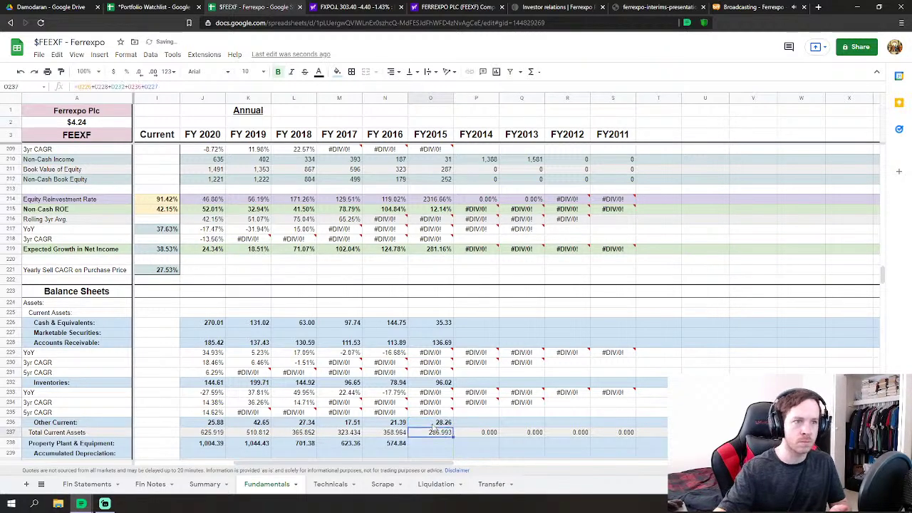
pyautogui.scroll(-3, 433, 427)
# Recheck the FY2015 Other Current value and change it to 28.44
pyautogui.click(429, 348)
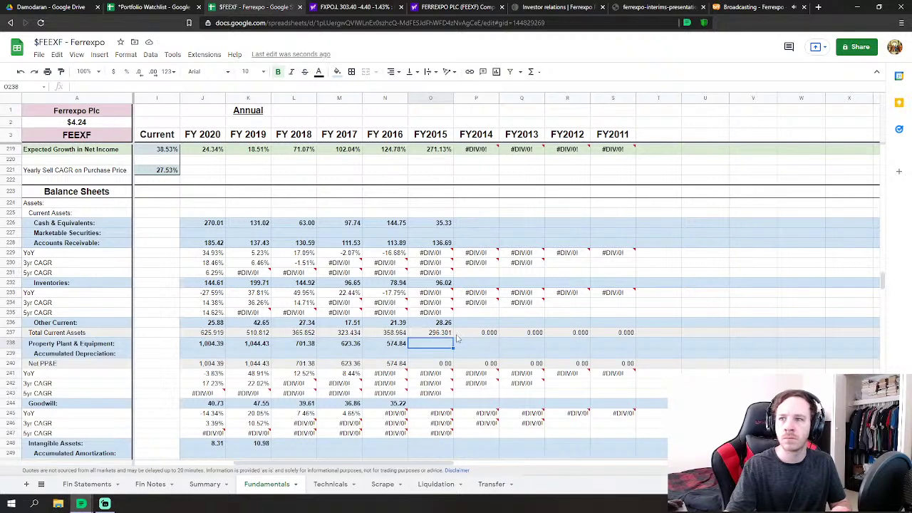
pyautogui.click(448, 326)
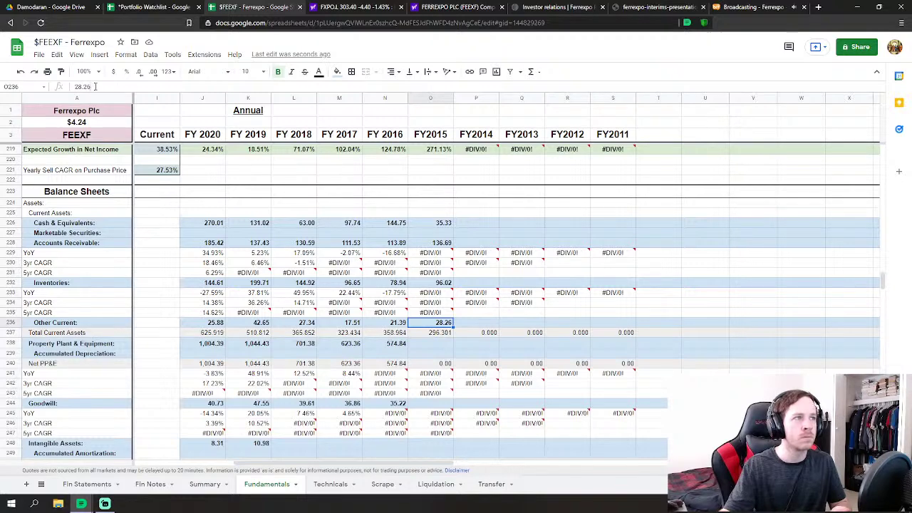
pyautogui.click(94, 86)
pyautogui.write('44')
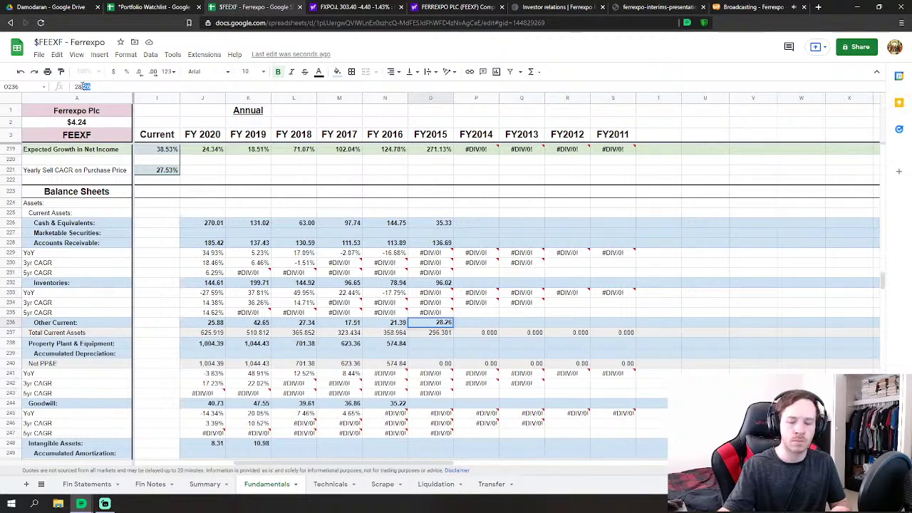
pyautogui.press('Return')
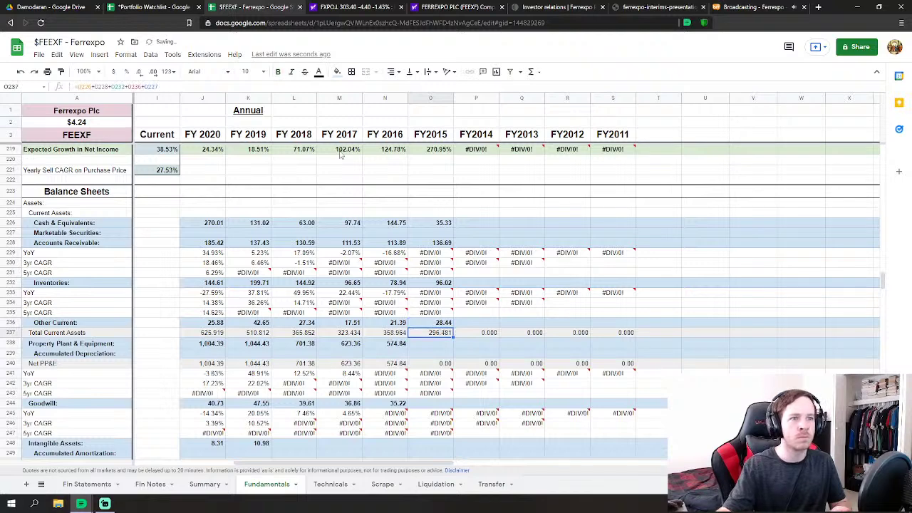
pyautogui.click(425, 347)
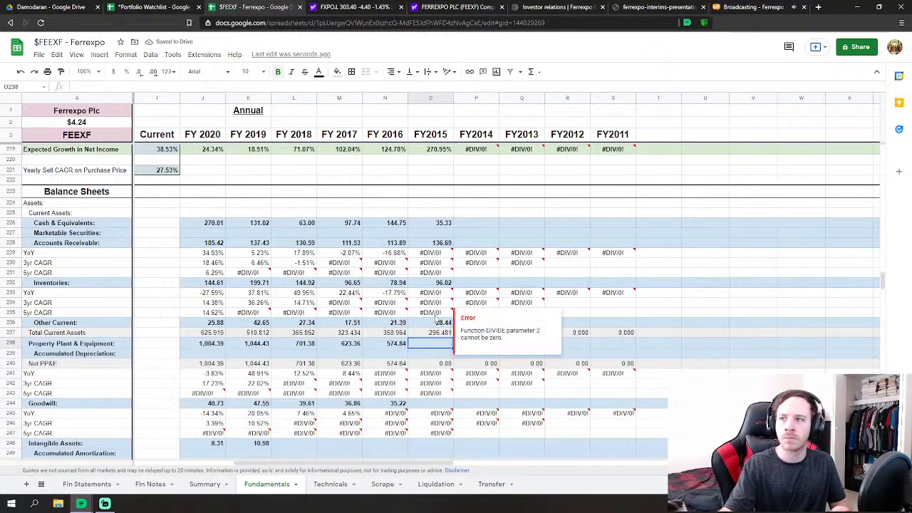
pyautogui.click(674, 357)
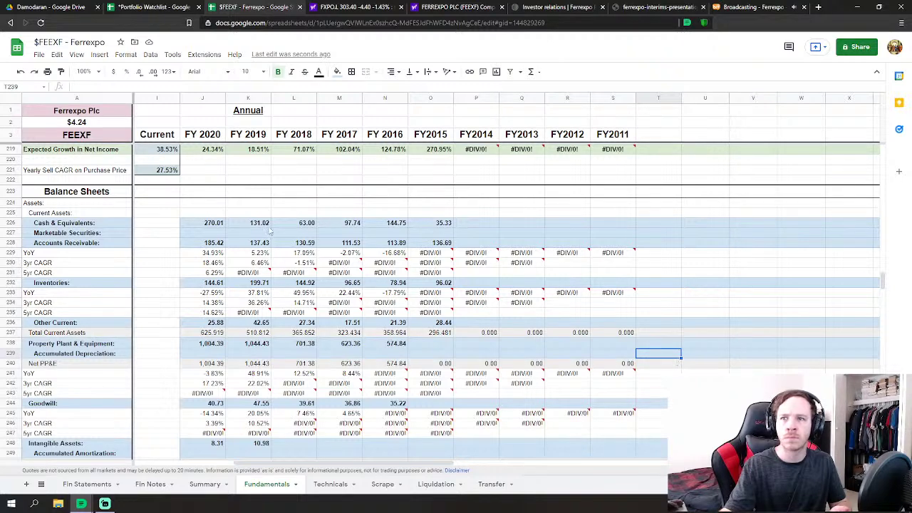
# Undo back to 28.26, then correct FY2015 Other Current to 28.28
pyautogui.click(21, 71)
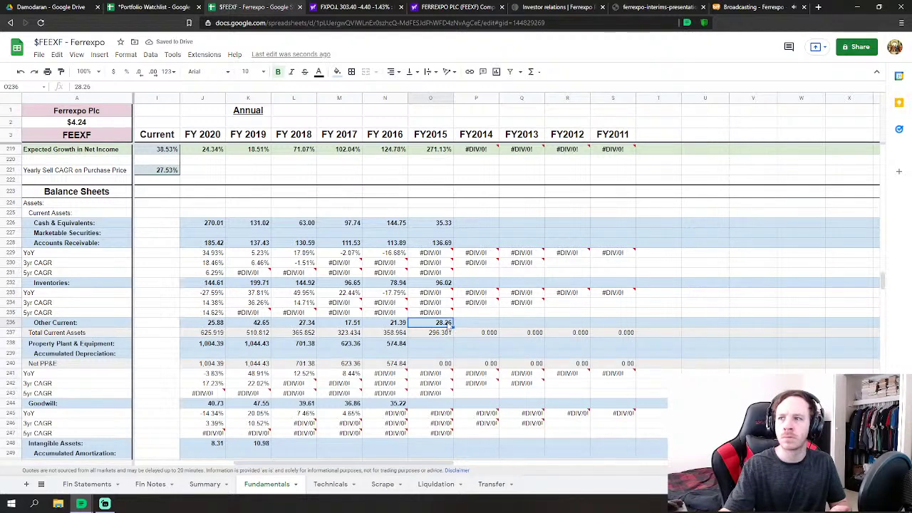
pyautogui.click(35, 73)
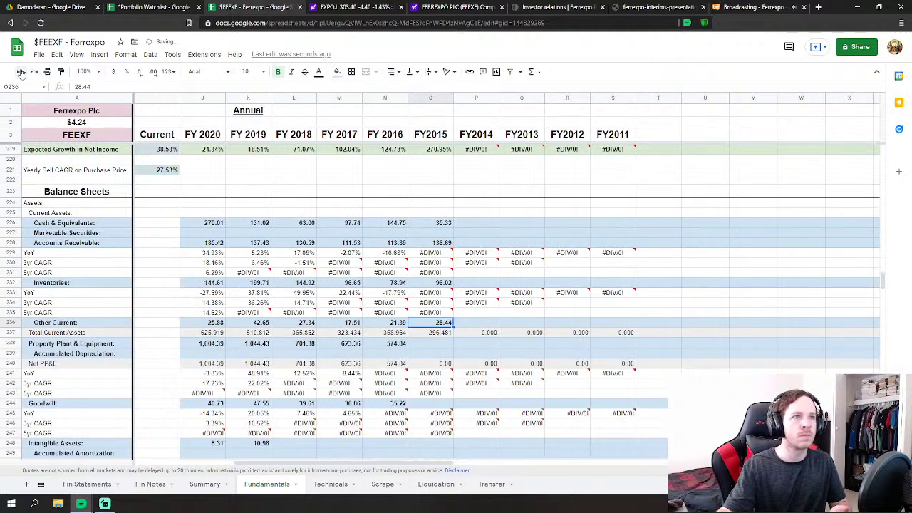
pyautogui.click(21, 72)
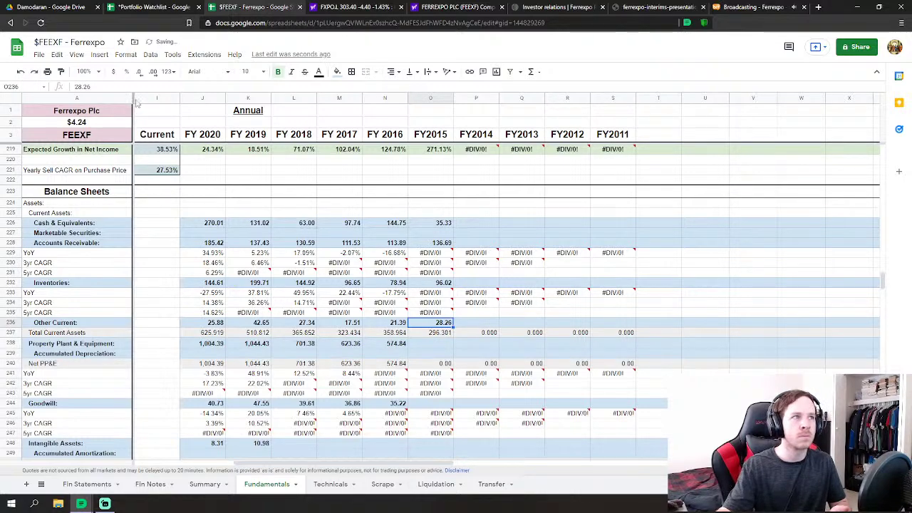
pyautogui.click(86, 86)
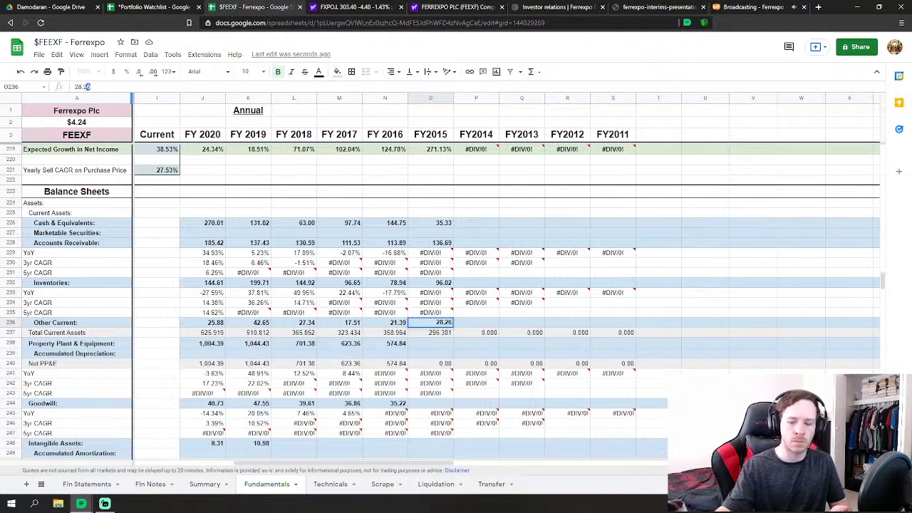
pyautogui.press('BackSpace')
pyautogui.write('8')
pyautogui.press('Return')
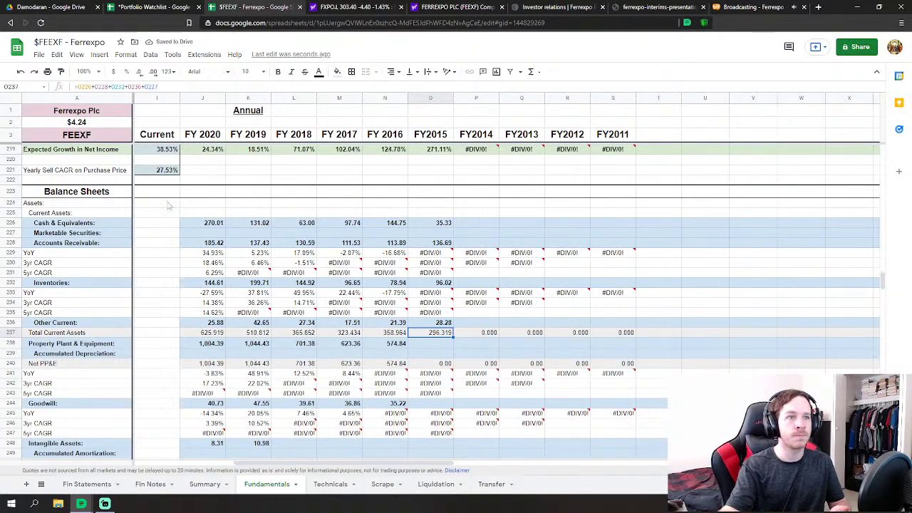
# Enter FY2015 Property Plant & Equipment 654.392 and Goodwill 40.02
pyautogui.click(444, 344)
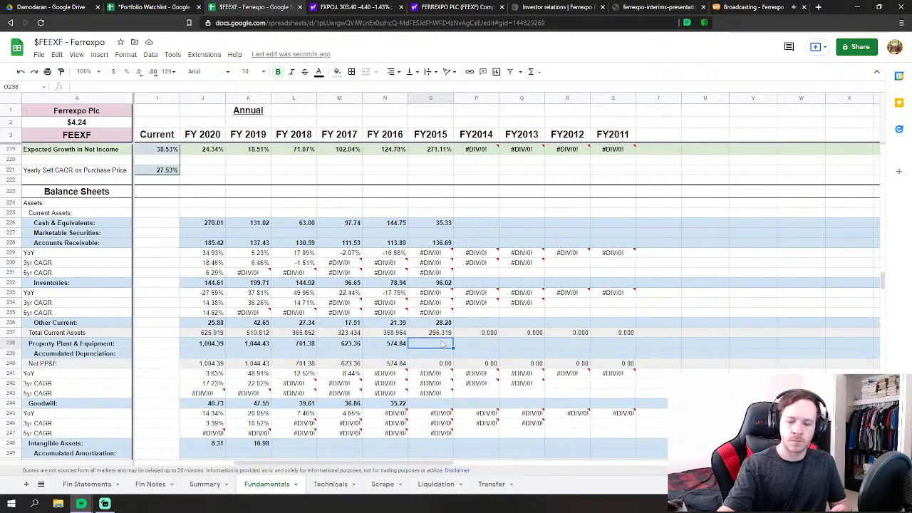
pyautogui.write('654.39')
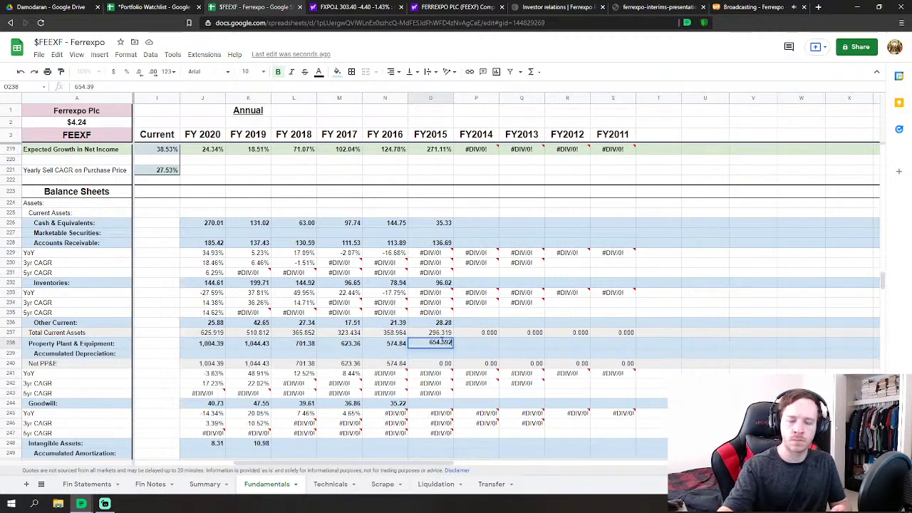
pyautogui.write('2')
pyautogui.press('Return')
pyautogui.press('Down')
pyautogui.press('Down')
pyautogui.press('Down')
pyautogui.press('Down')
pyautogui.press('Down')
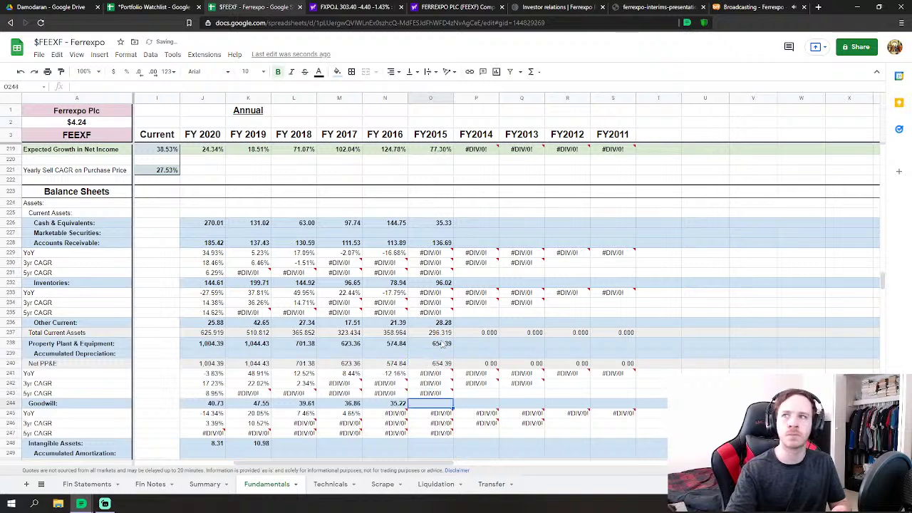
pyautogui.write('40.024')
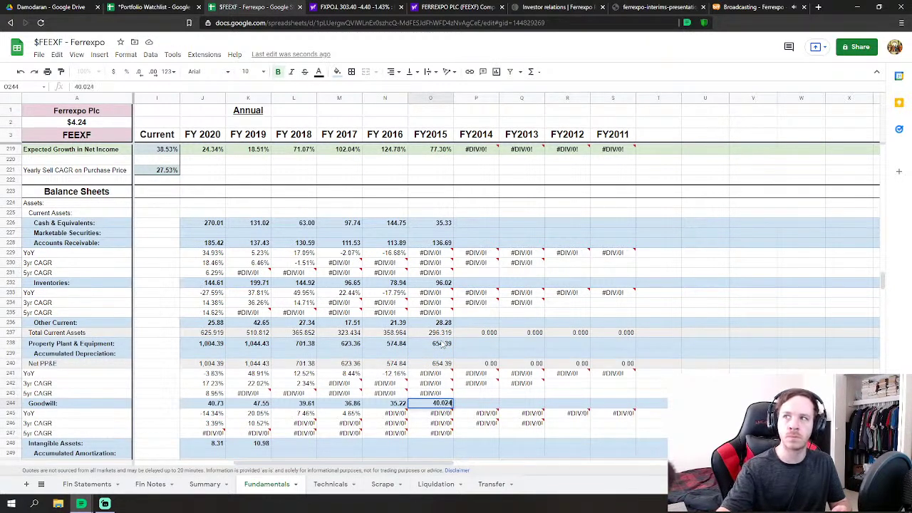
pyautogui.press('Return')
# Enter FY2015 Other Assets of 234.84, skipping the intangible and amortization rows
pyautogui.press('Down')
pyautogui.press('Down')
pyautogui.press('Down')
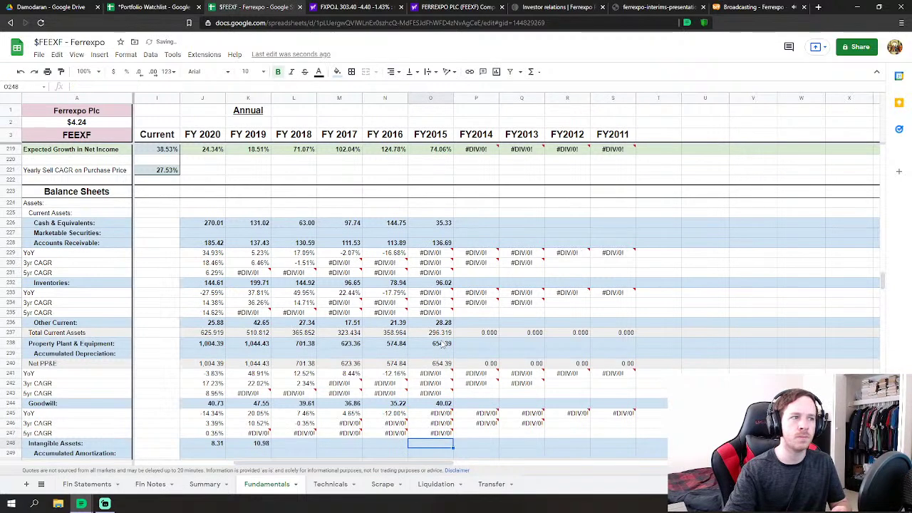
pyautogui.press('Down')
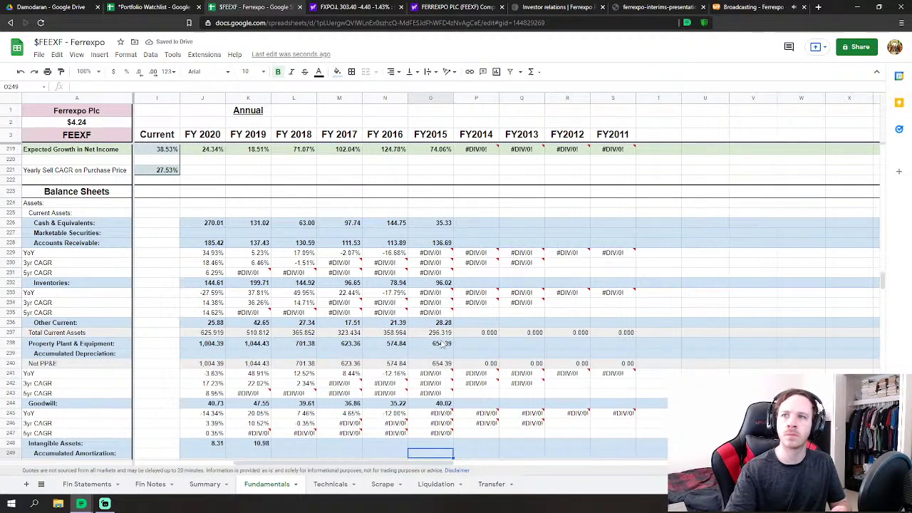
pyautogui.press('Down')
pyautogui.press('Down')
pyautogui.press('Down')
pyautogui.press('Down')
pyautogui.press('Down')
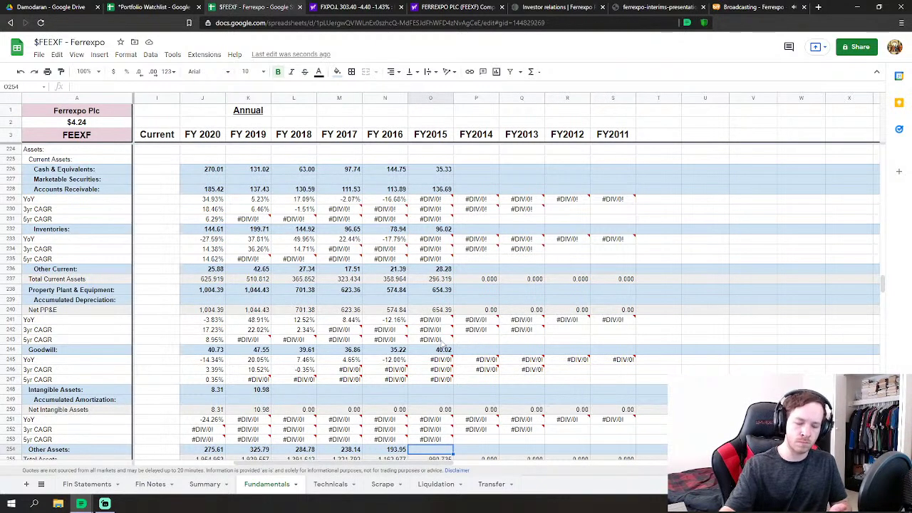
pyautogui.write('234.84')
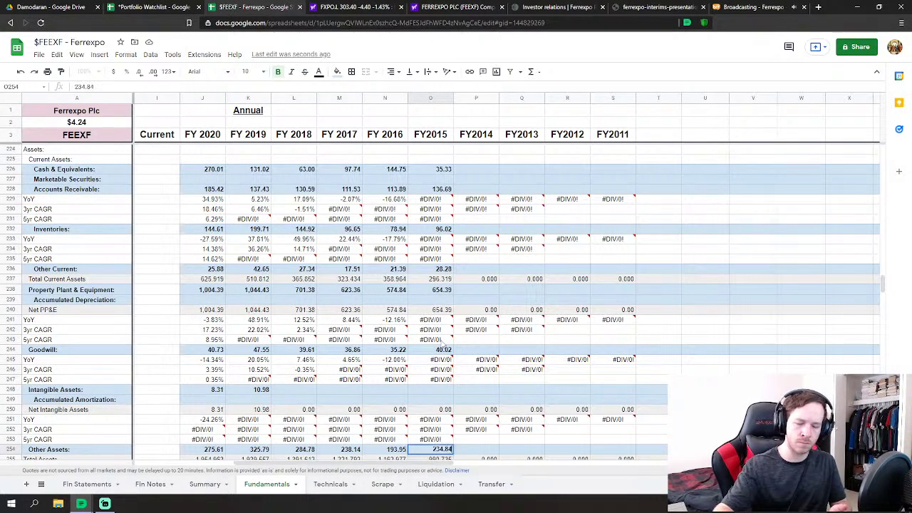
pyautogui.press('Down')
pyautogui.press('Down')
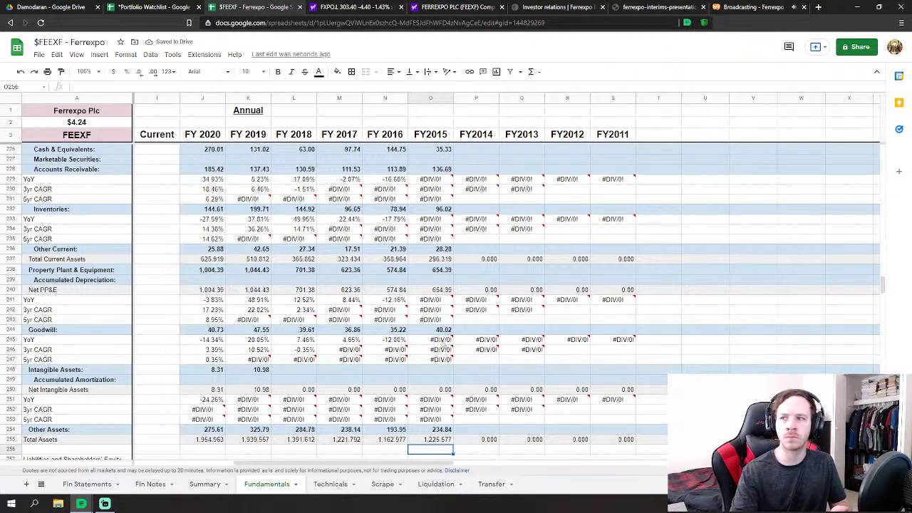
pyautogui.press('Down')
pyautogui.press('Down')
pyautogui.press('Down')
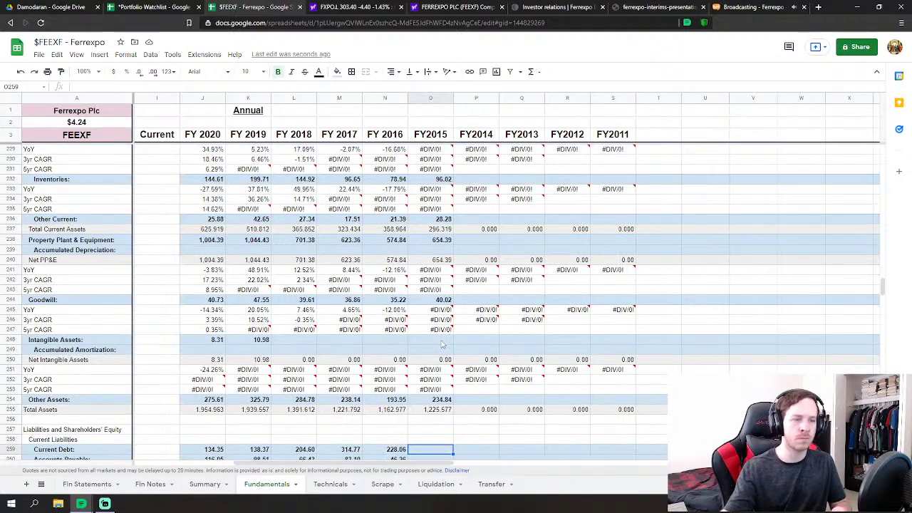
# Enter FY2015 Current Debt 203.299, Accounts Payable 43.417 and Other Current Liabilities 16.186
pyautogui.scroll(-7, 442, 344)
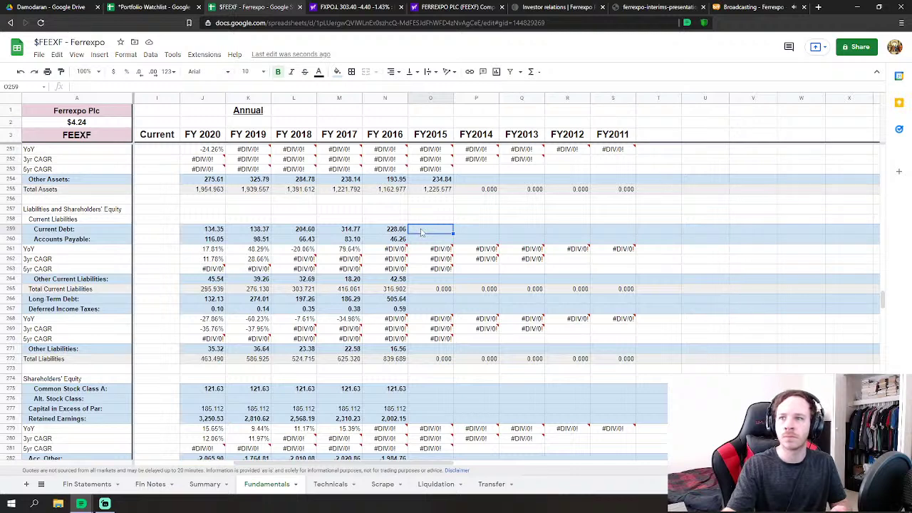
pyautogui.write('203')
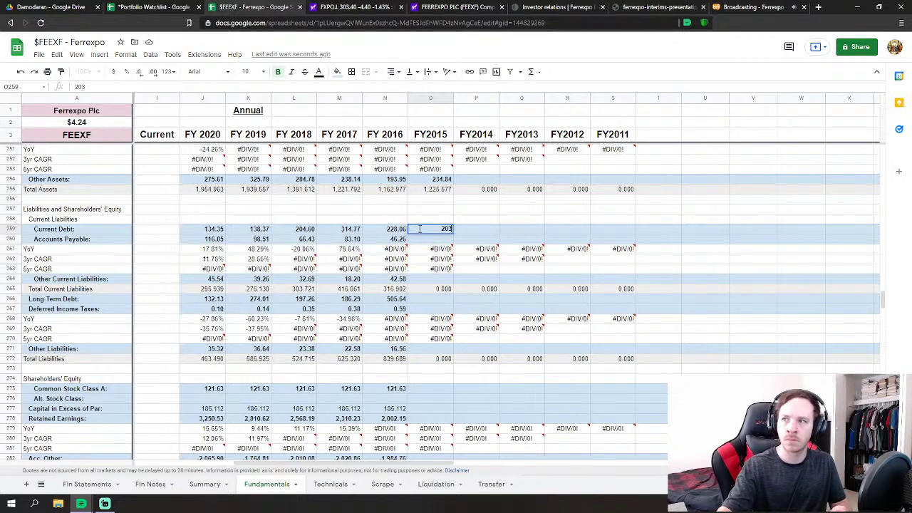
pyautogui.write('.299')
pyautogui.press('Return')
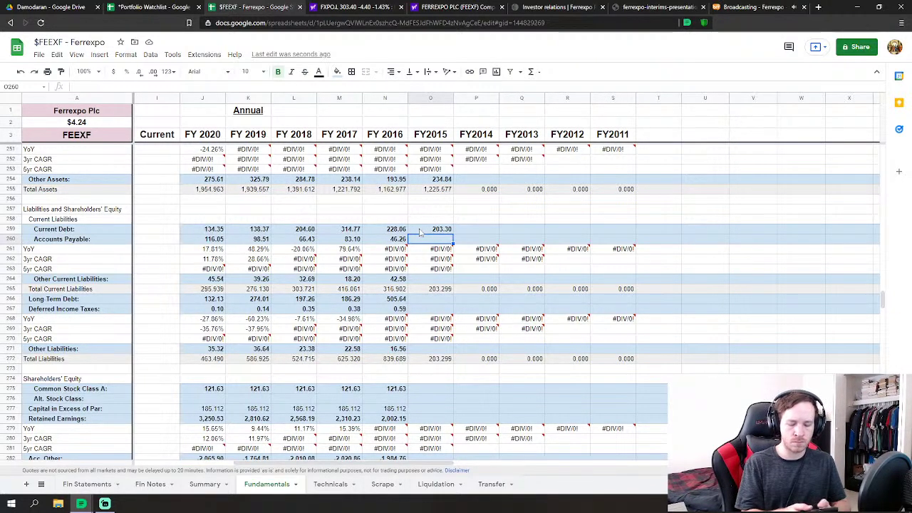
pyautogui.write('43.41')
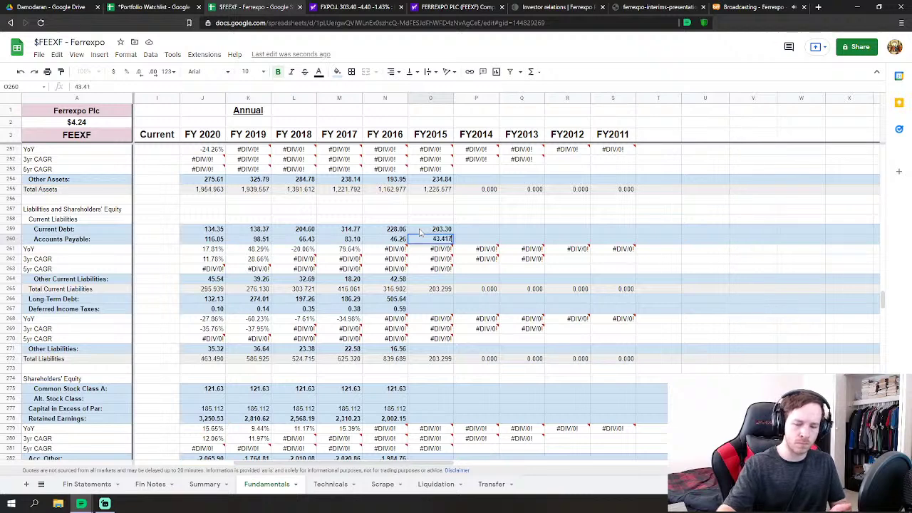
pyautogui.press('Return')
pyautogui.press('Down')
pyautogui.press('Down')
pyautogui.press('Down')
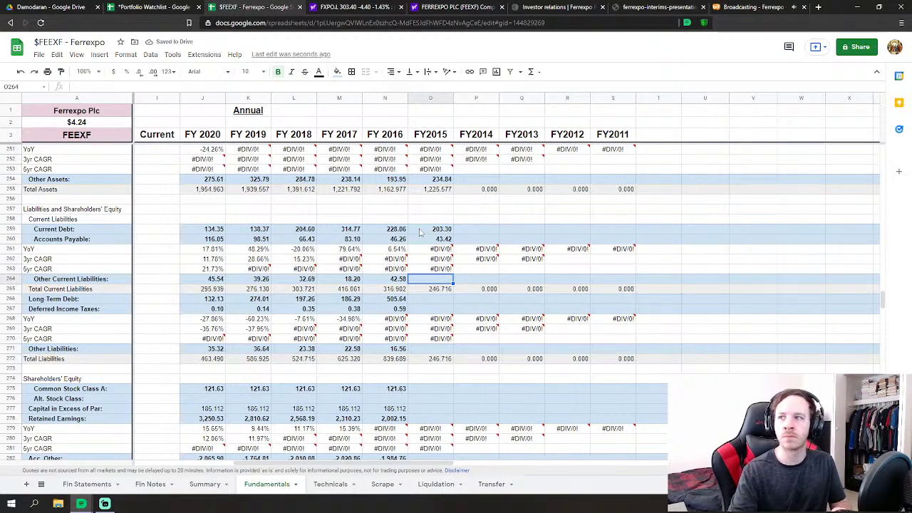
pyautogui.write('16.1')
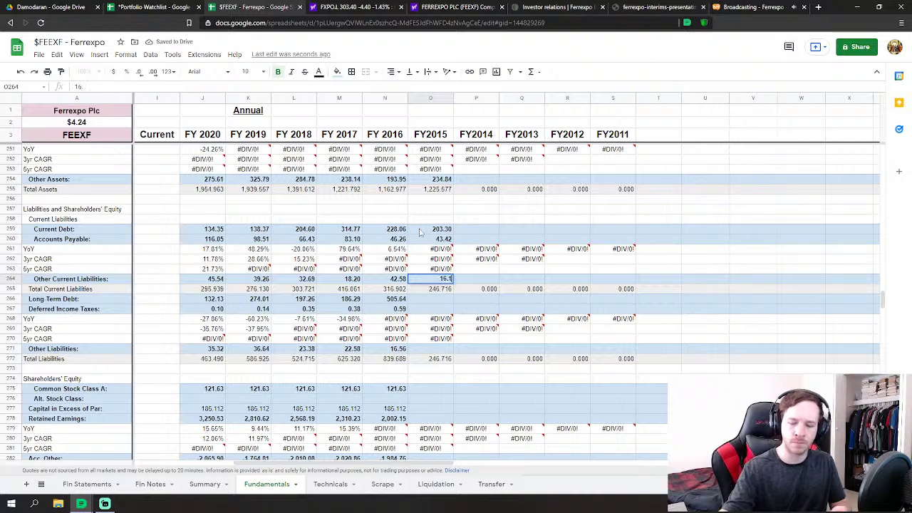
pyautogui.write('86')
pyautogui.press('Return')
# Enter FY2015 Long Term Debt 700.35, Deferred Income Taxes 0.38 and Other Liabilities 18.01
pyautogui.press('Down')
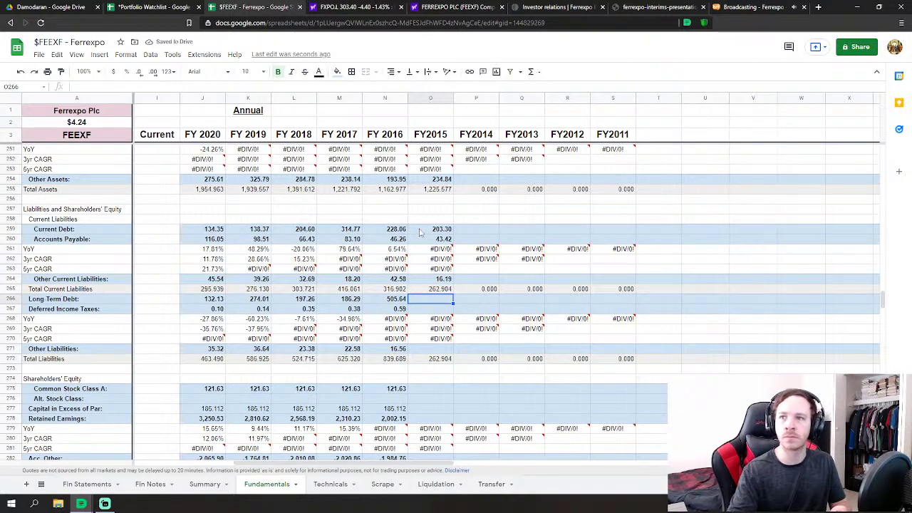
pyautogui.write('700')
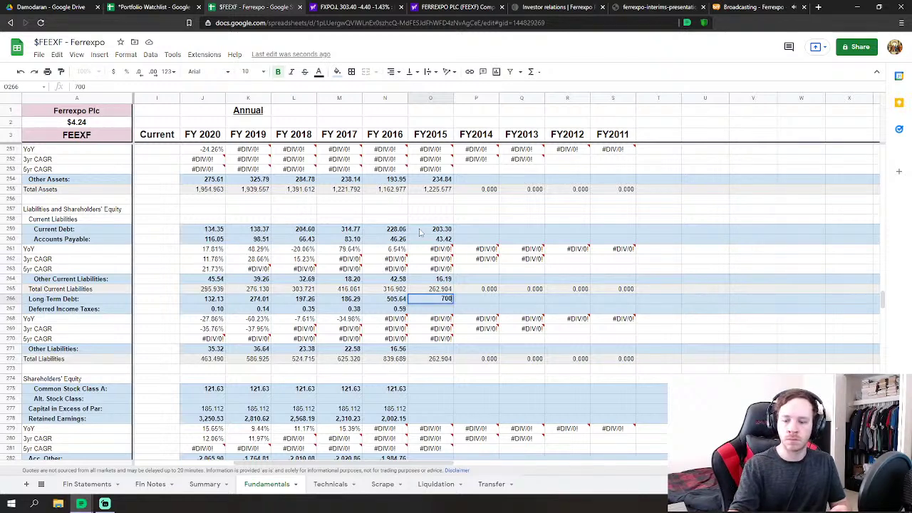
pyautogui.write('.35')
pyautogui.press('Return')
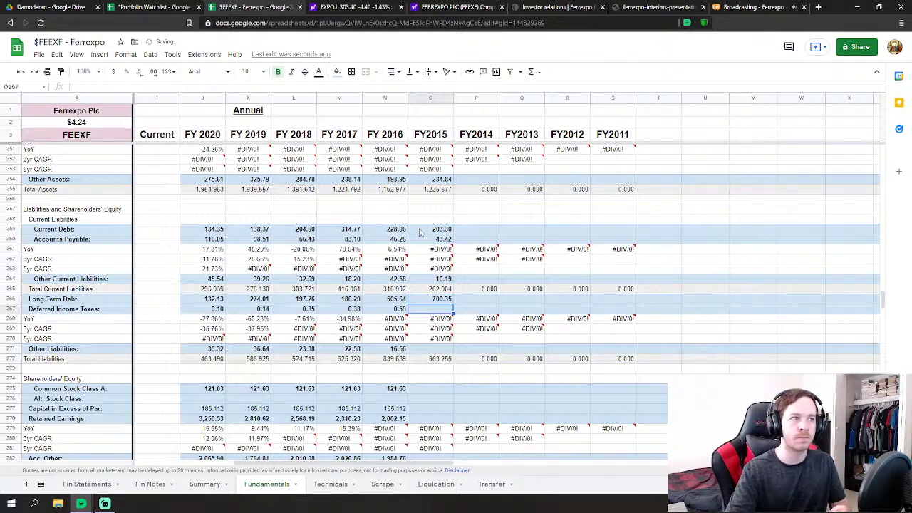
pyautogui.write('0.38')
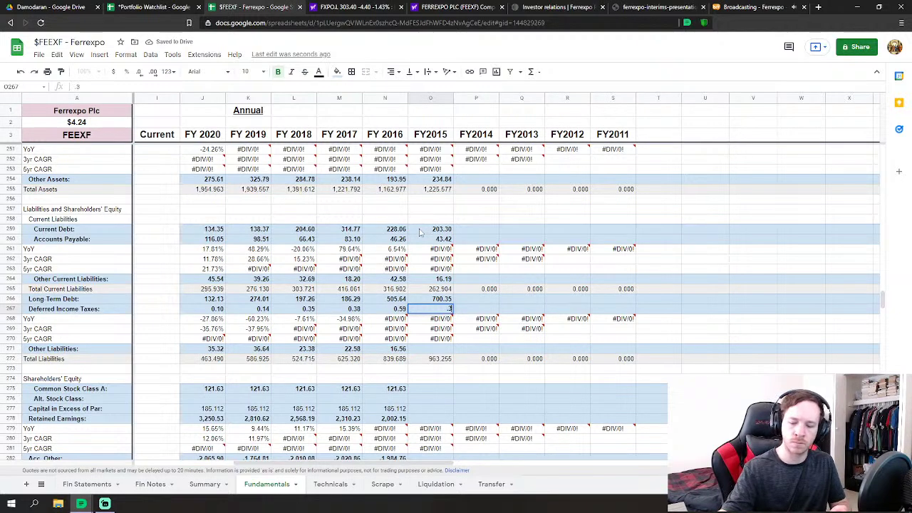
pyautogui.press('Return')
pyautogui.press('Down')
pyautogui.press('Down')
pyautogui.press('Down')
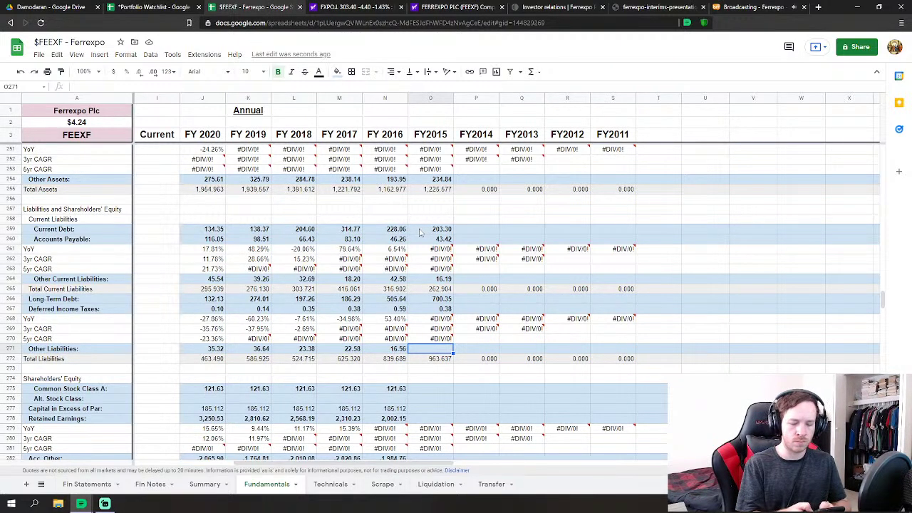
pyautogui.write('18.0')
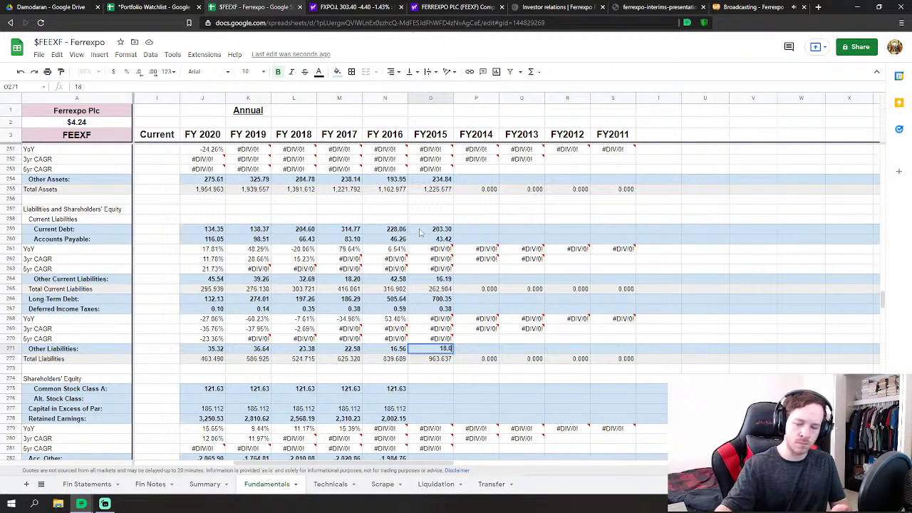
pyautogui.write('1')
pyautogui.press('Return')
# Enter FY2015 Common Stock Class A 121.628 and capital in excess of par 185.112
pyautogui.press('Down')
pyautogui.press('Down')
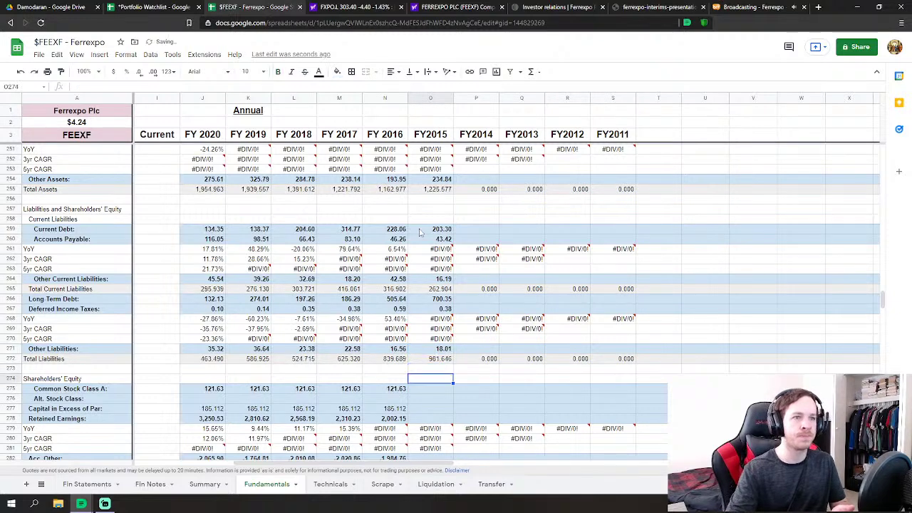
pyautogui.press('Down')
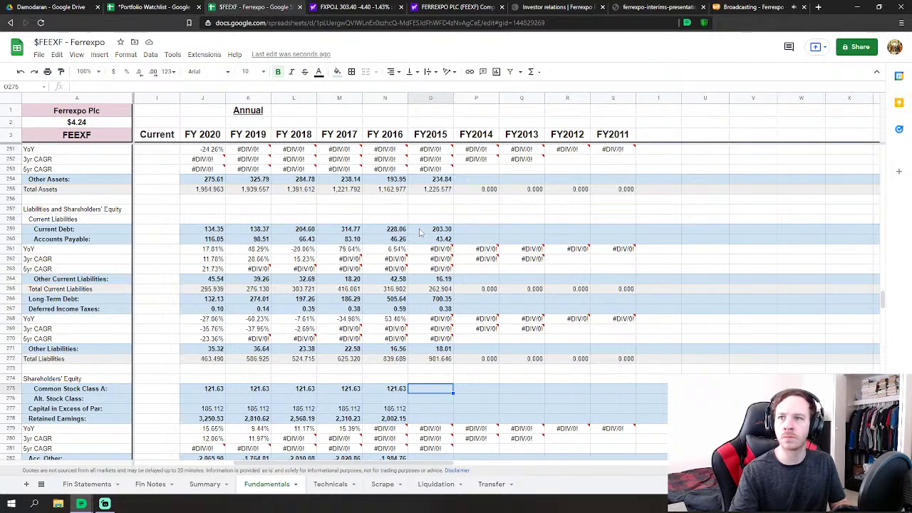
pyautogui.write('121.628')
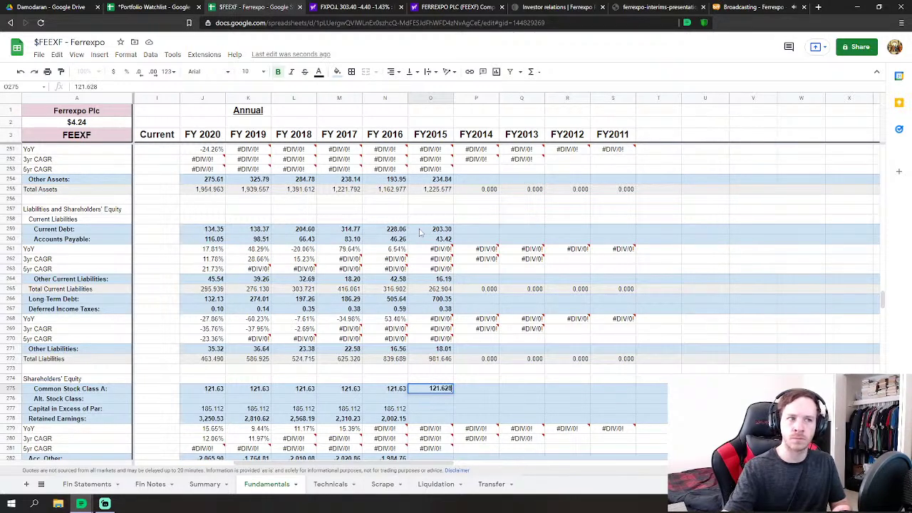
pyautogui.press('Return')
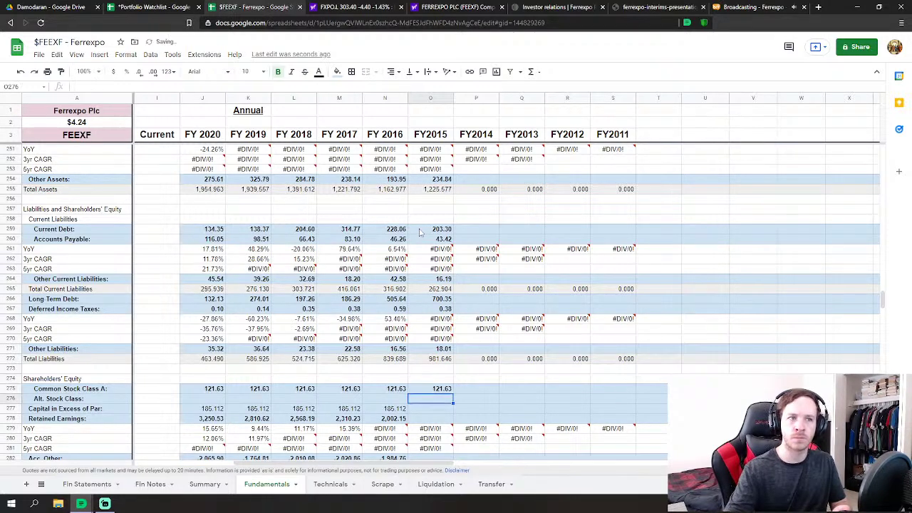
pyautogui.press('Down')
pyautogui.write('185.1')
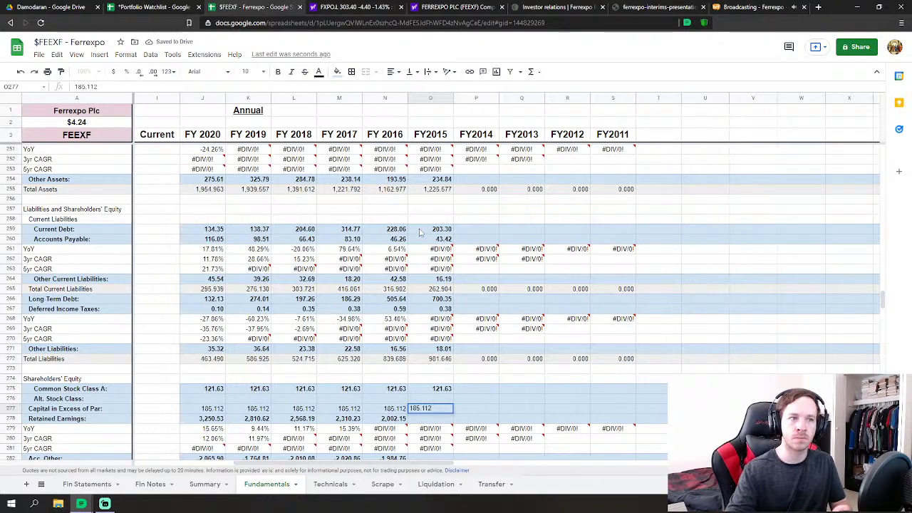
pyautogui.press('Return')
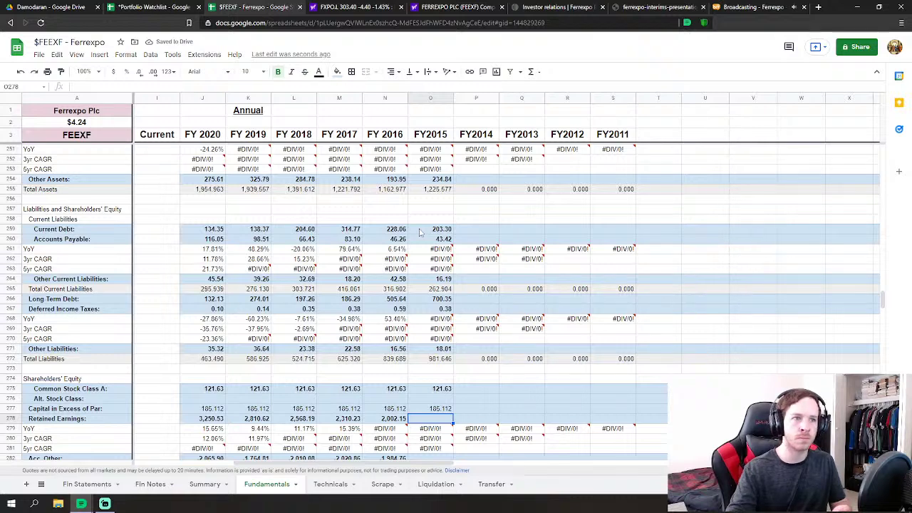
# Enter FY2015 retained earnings, correcting 1,855.69 to 1,814.60
pyautogui.write('1,85')
pyautogui.write('55')
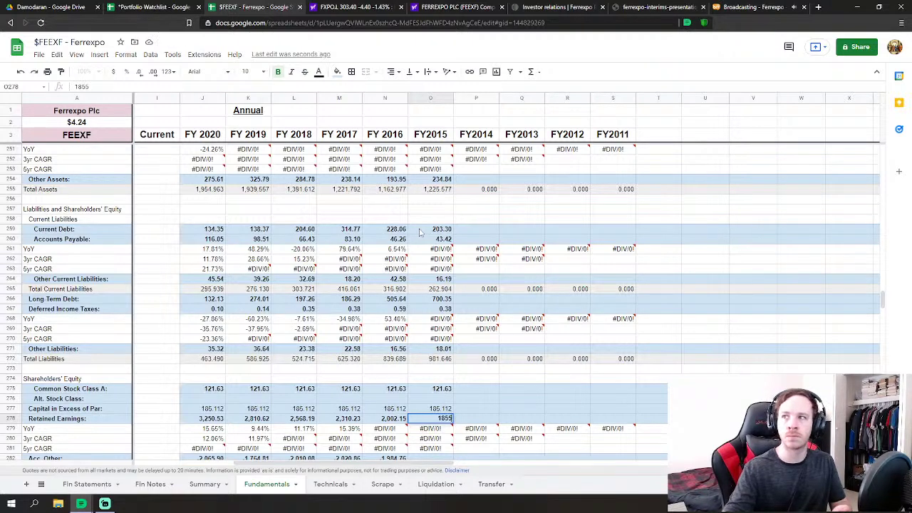
pyautogui.write('.69')
pyautogui.press('Return')
pyautogui.press('Down')
pyautogui.press('Down')
pyautogui.press('Down')
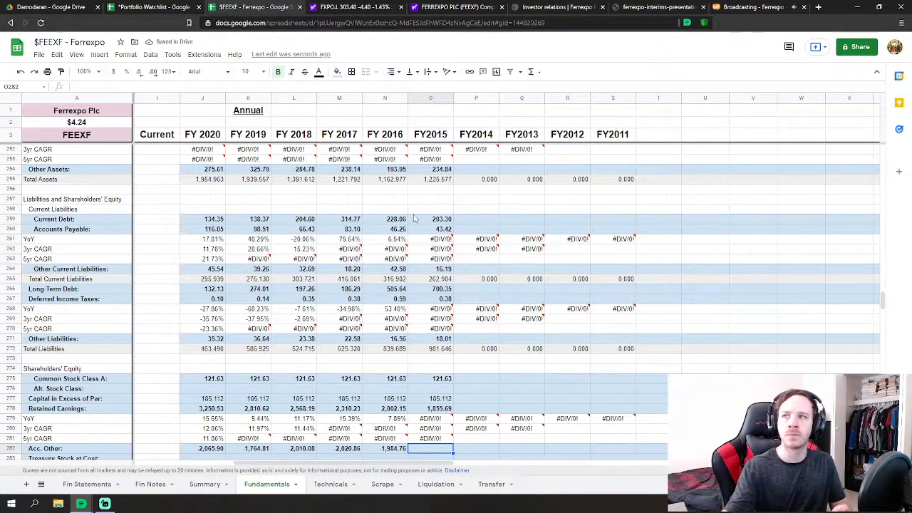
pyautogui.click(435, 410)
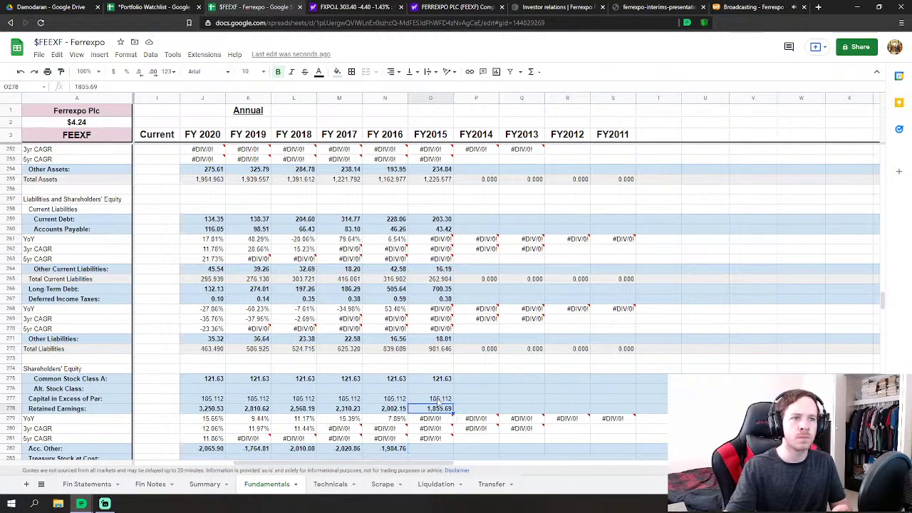
pyautogui.click(437, 381)
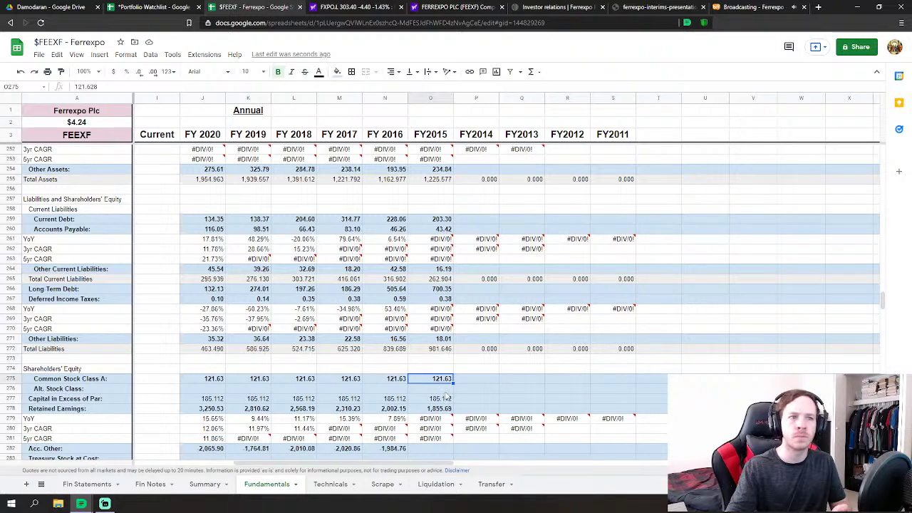
pyautogui.click(450, 411)
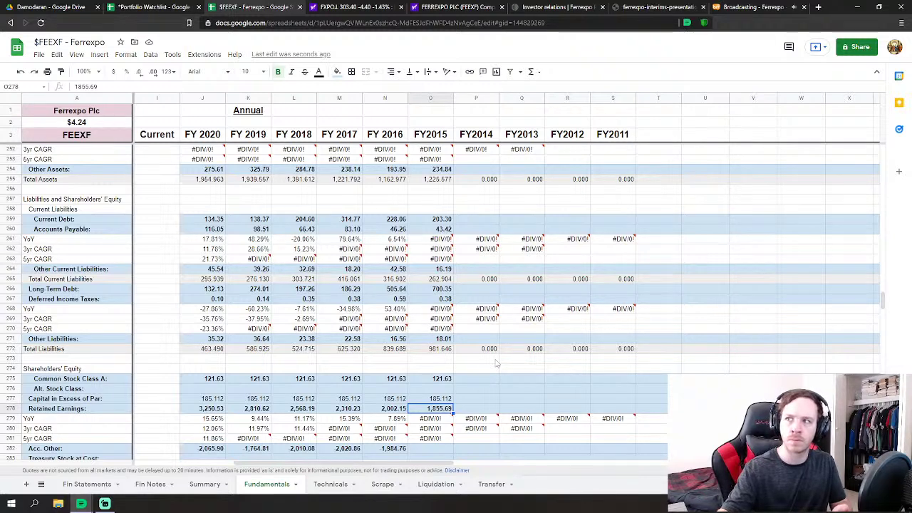
pyautogui.write('1,814.60')
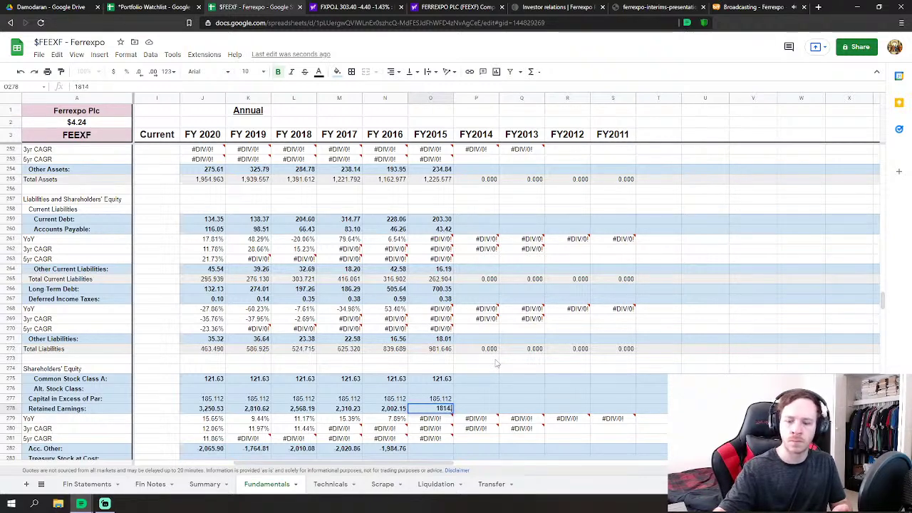
pyautogui.press('Return')
pyautogui.press('Down')
pyautogui.press('Down')
pyautogui.press('Down')
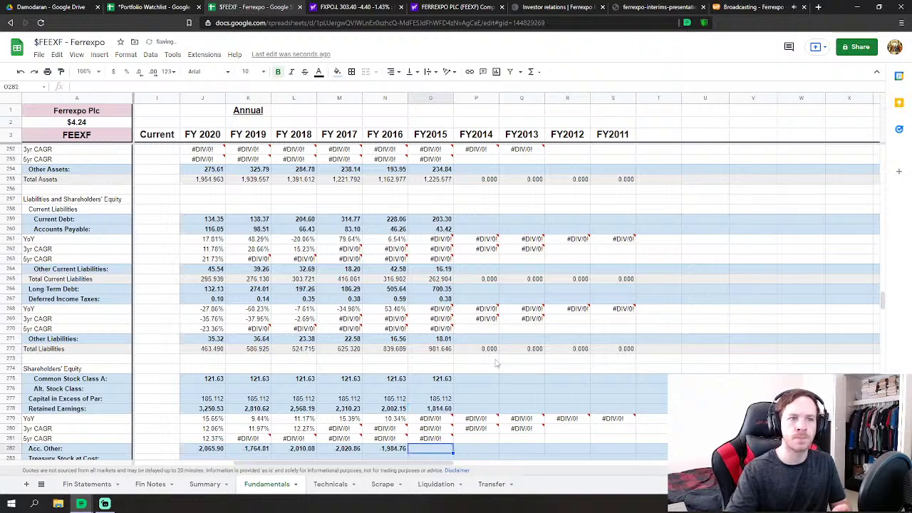
# Enter FY2015 Acc. Other -1,876.62 and noncontrolling interests -0.783
pyautogui.write('-1')
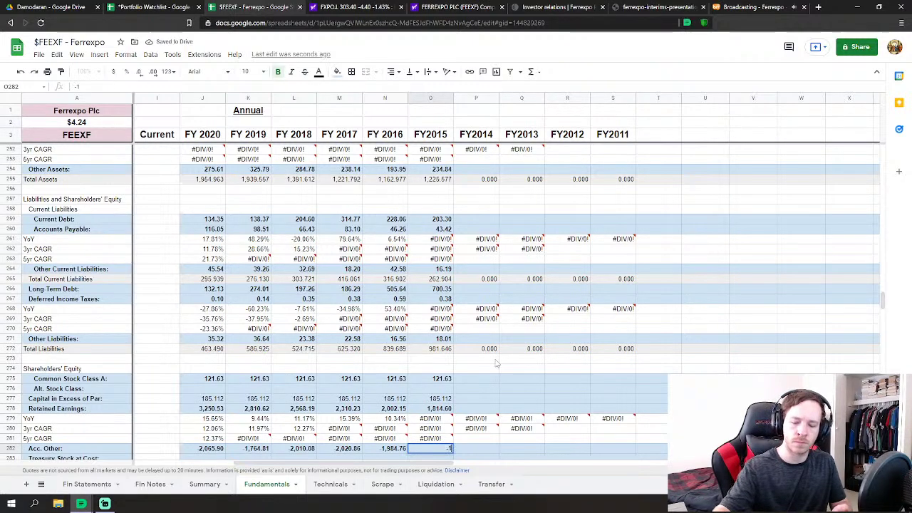
pyautogui.write('876')
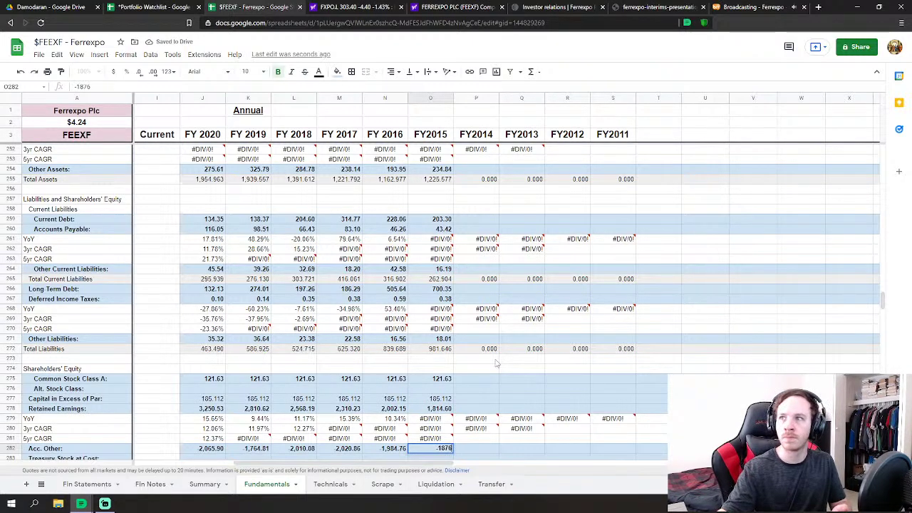
pyautogui.write('.62')
pyautogui.press('Return')
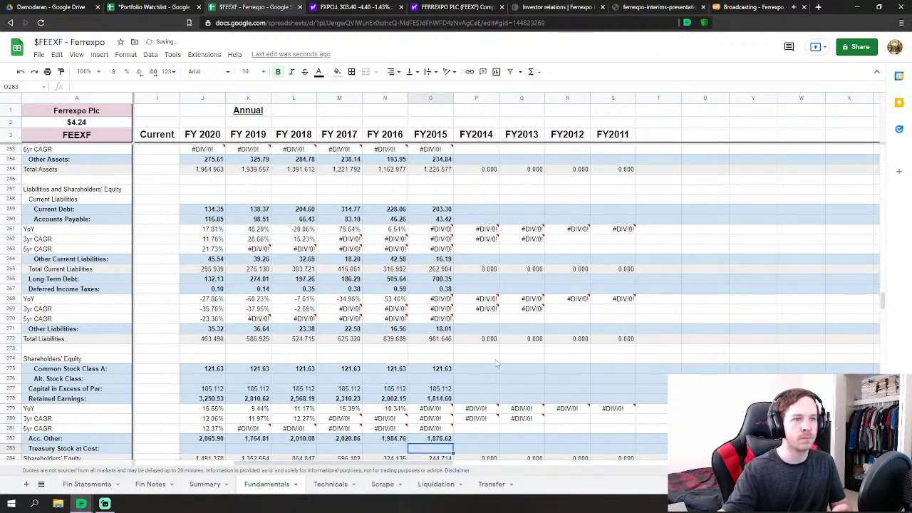
pyautogui.scroll(-2, 496, 364)
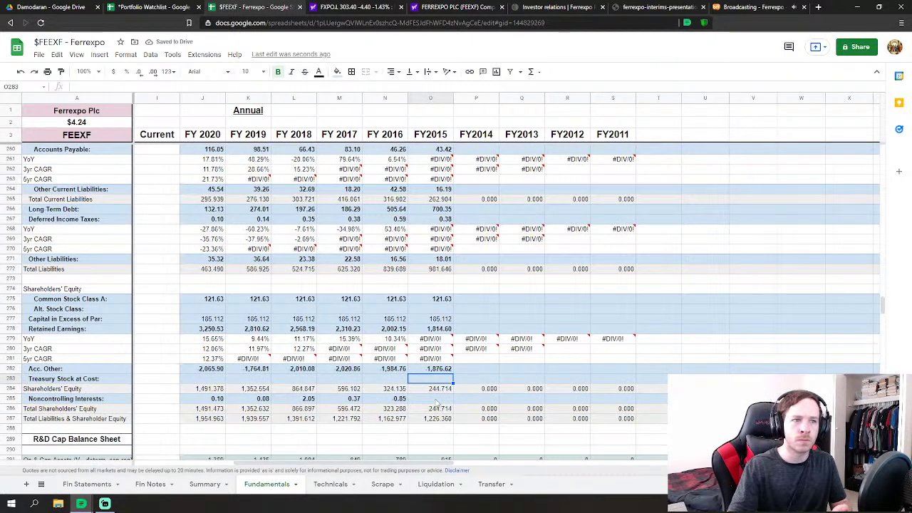
pyautogui.click(436, 399)
pyautogui.write('-.783')
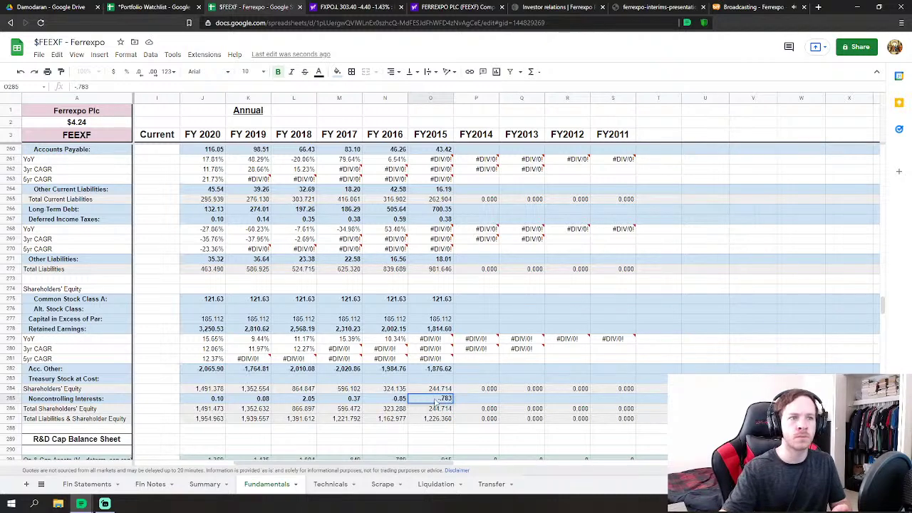
pyautogui.press('Return')
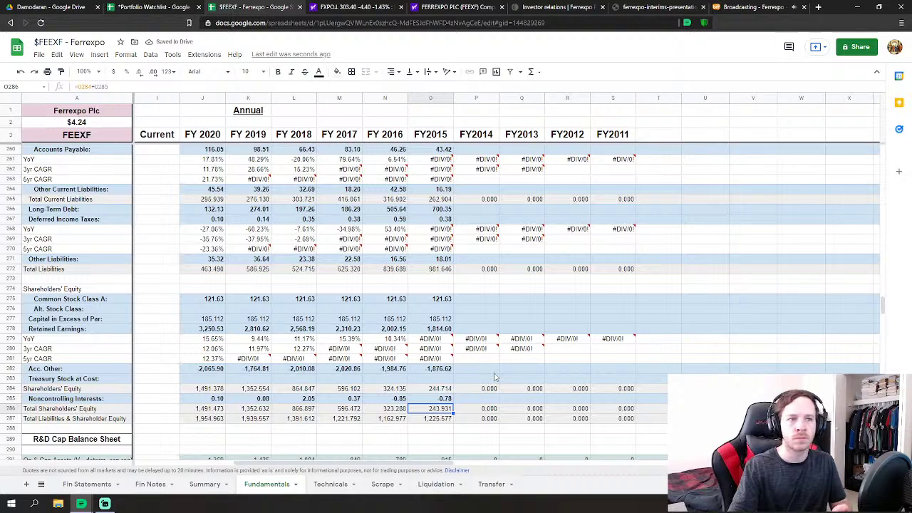
# Scroll back up to the Income Statements rows and select the FY2014 SG&A cell (P46)
pyautogui.scroll(-3, 496, 377)
pyautogui.scroll(7, 513, 372)
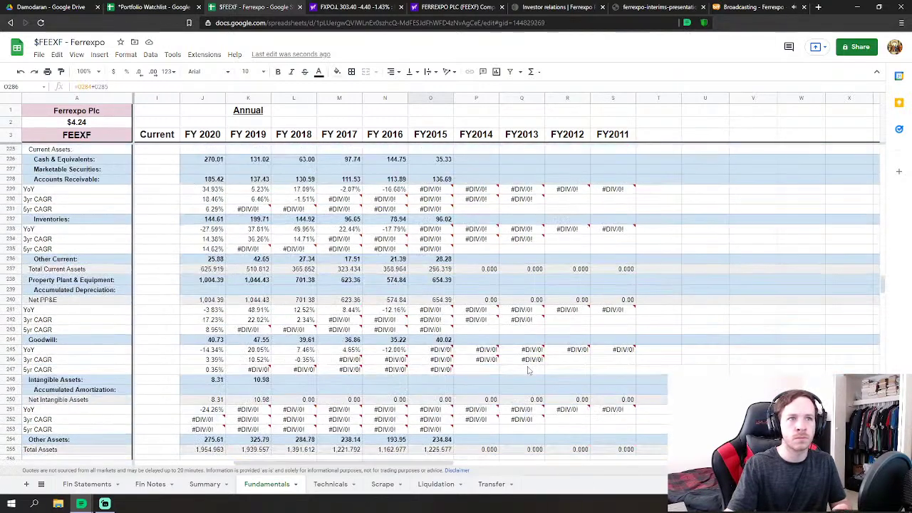
pyautogui.scroll(12, 528, 369)
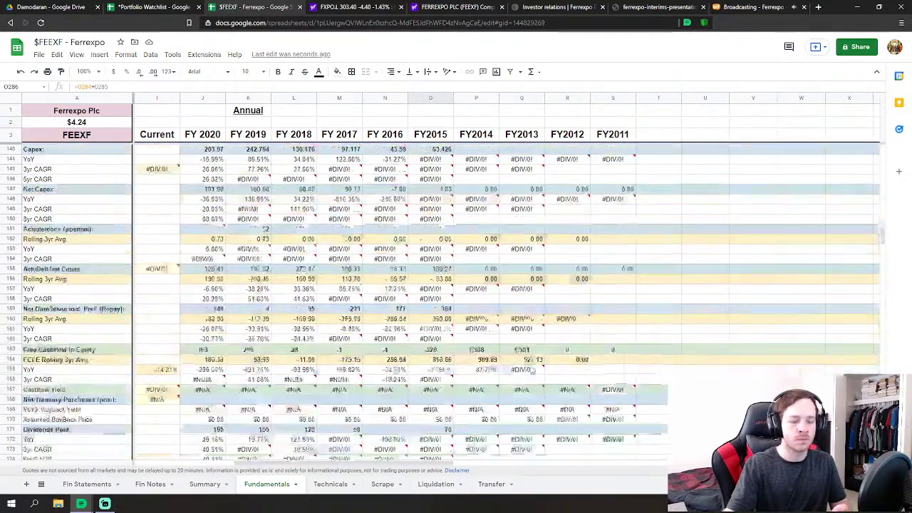
pyautogui.scroll(10, 533, 370)
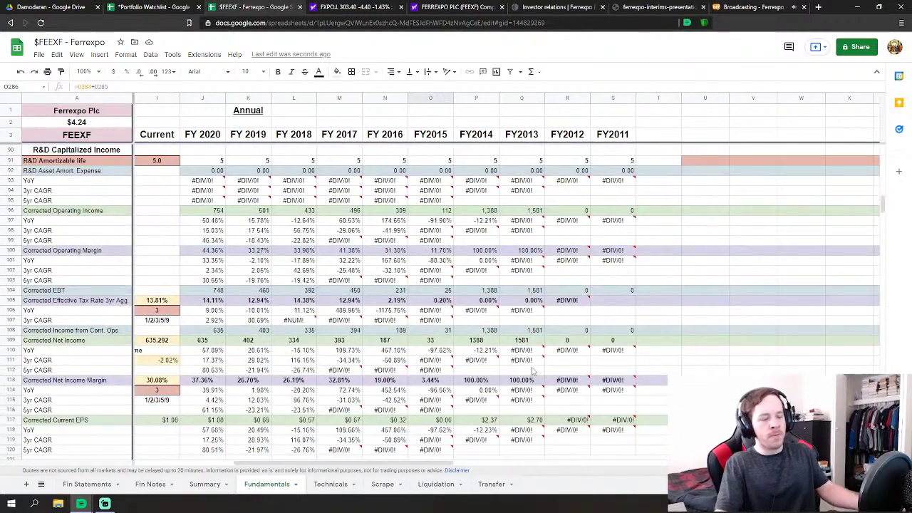
pyautogui.scroll(9, 531, 371)
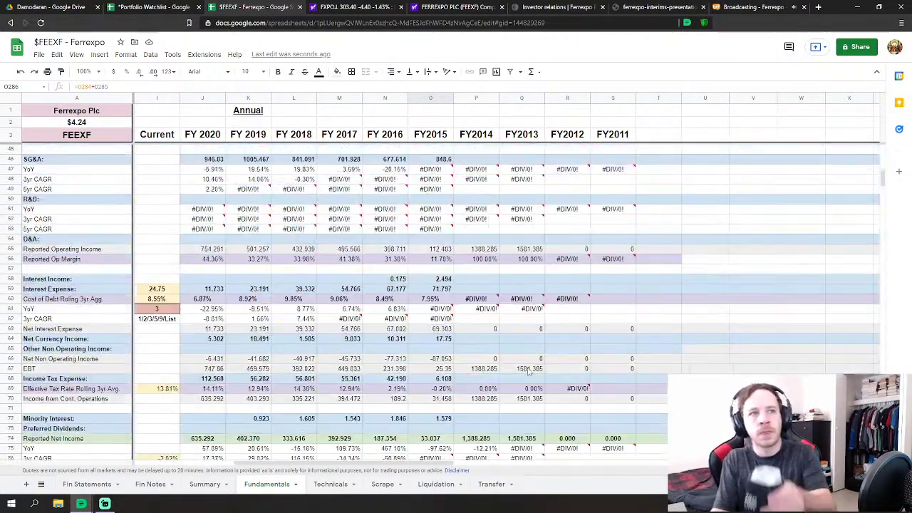
pyautogui.scroll(6, 528, 370)
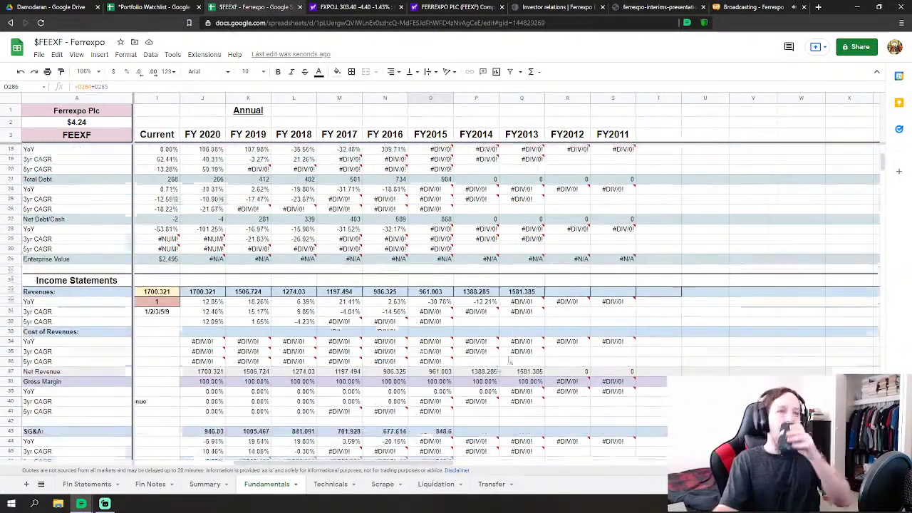
pyautogui.scroll(-1, 510, 362)
pyautogui.click(476, 412)
pyautogui.scroll(-3, 476, 413)
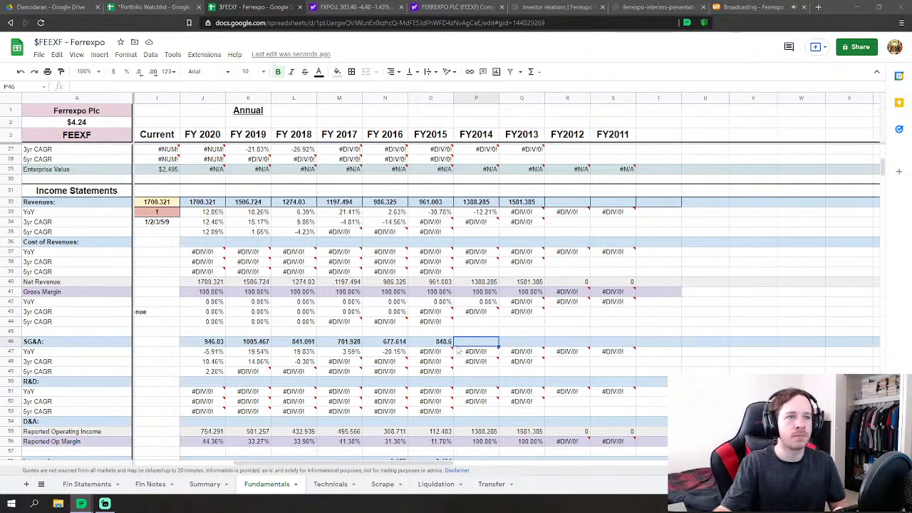
pyautogui.scroll(-1, 555, 317)
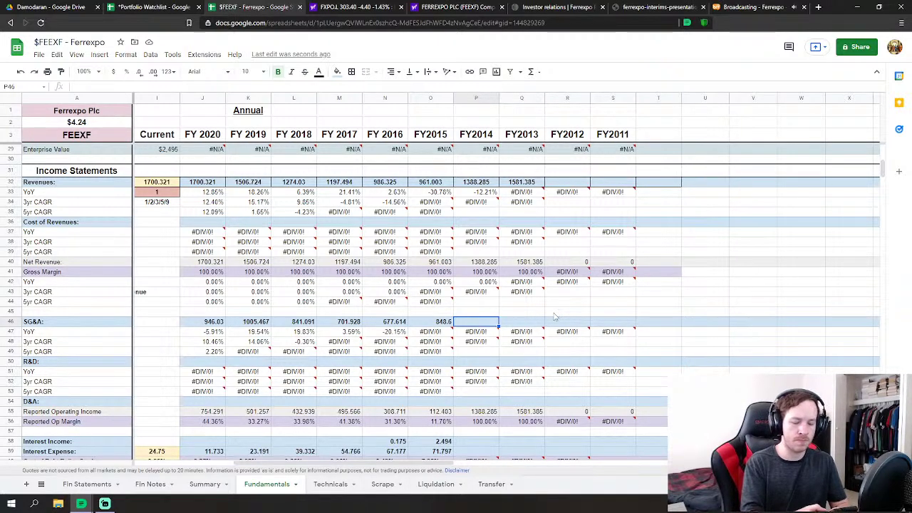
# Enter FY2014 SG&A 1069.935, interest income 19.25 and interest expense 68.472
pyautogui.write('1')
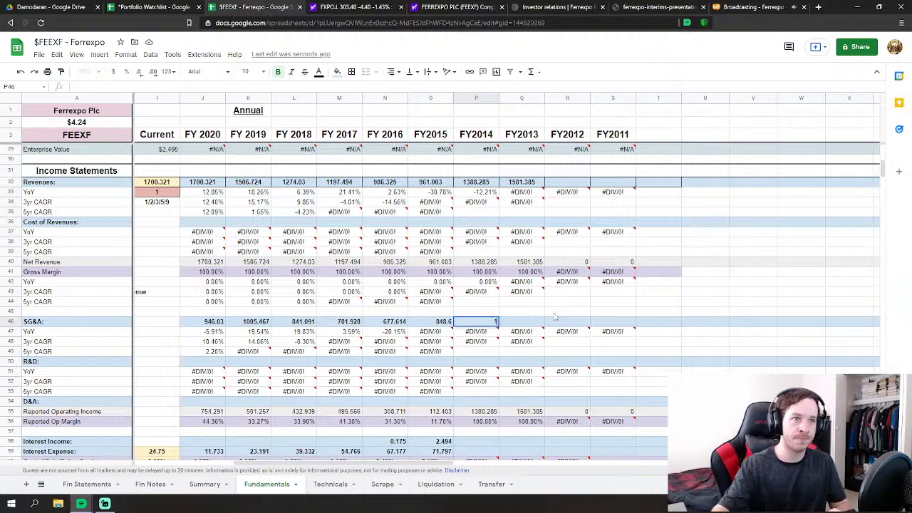
pyautogui.write('069.935')
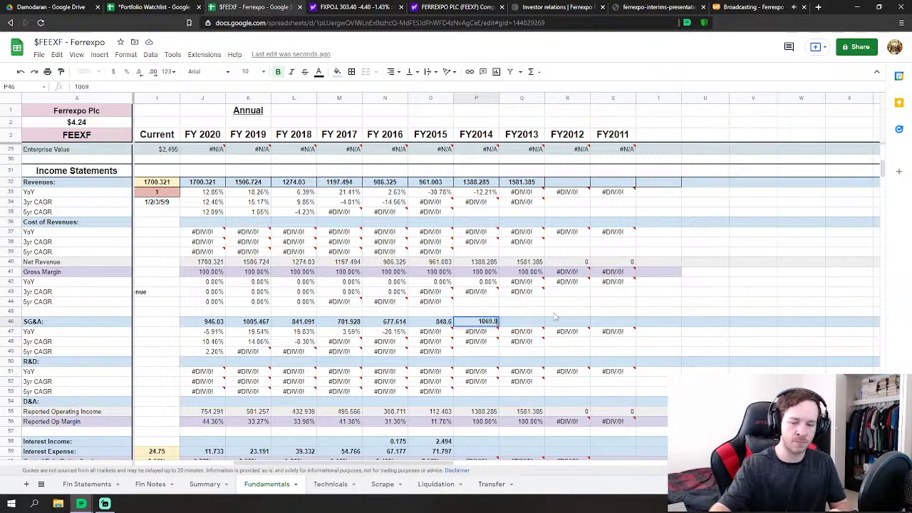
pyautogui.press('Down')
pyautogui.press('Down')
pyautogui.press('Down')
pyautogui.press('Down')
pyautogui.press('Down')
pyautogui.press('Down')
pyautogui.press('Down')
pyautogui.press('Down')
pyautogui.press('Down')
pyautogui.press('Down')
pyautogui.press('Down')
pyautogui.press('Down')
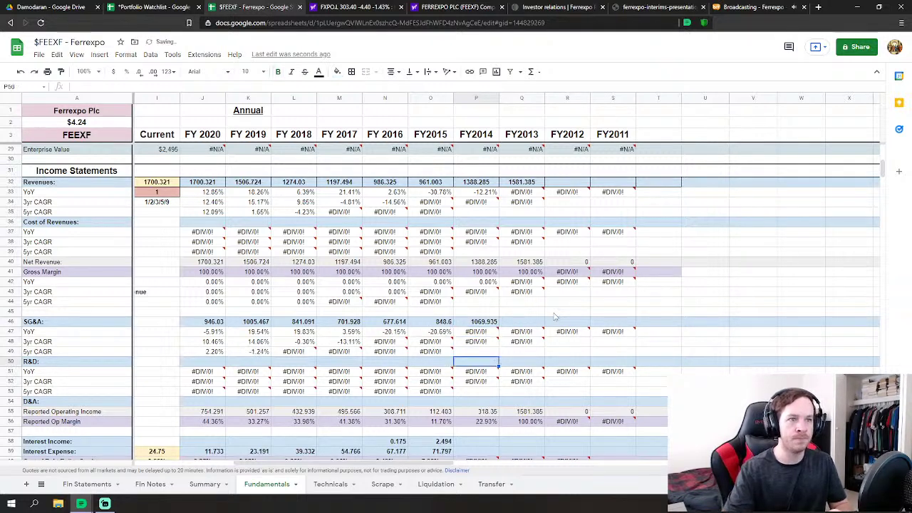
pyautogui.scroll(-4, 555, 316)
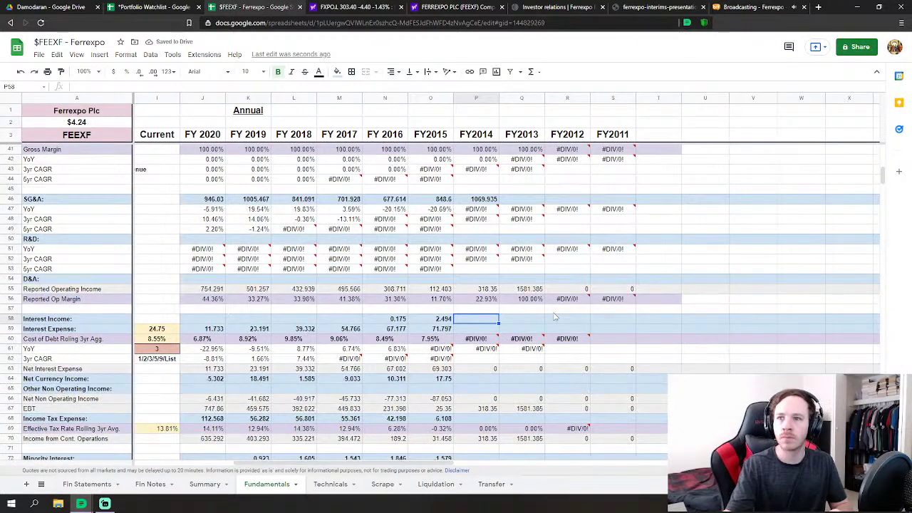
pyautogui.write('19')
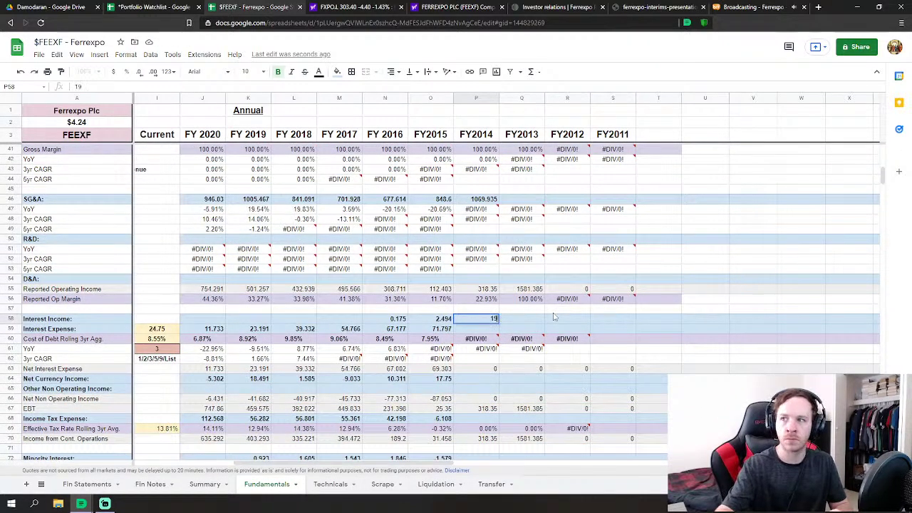
pyautogui.write('.25')
pyautogui.press('Return')
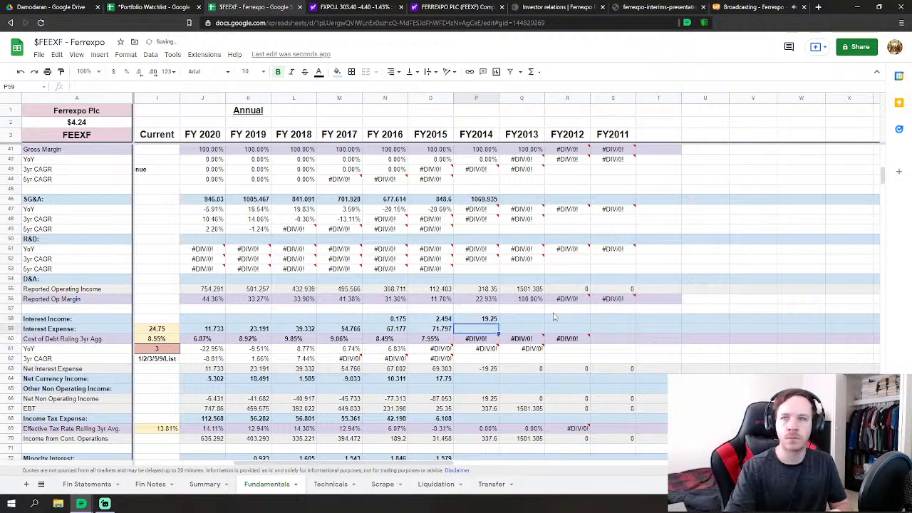
pyautogui.write('68')
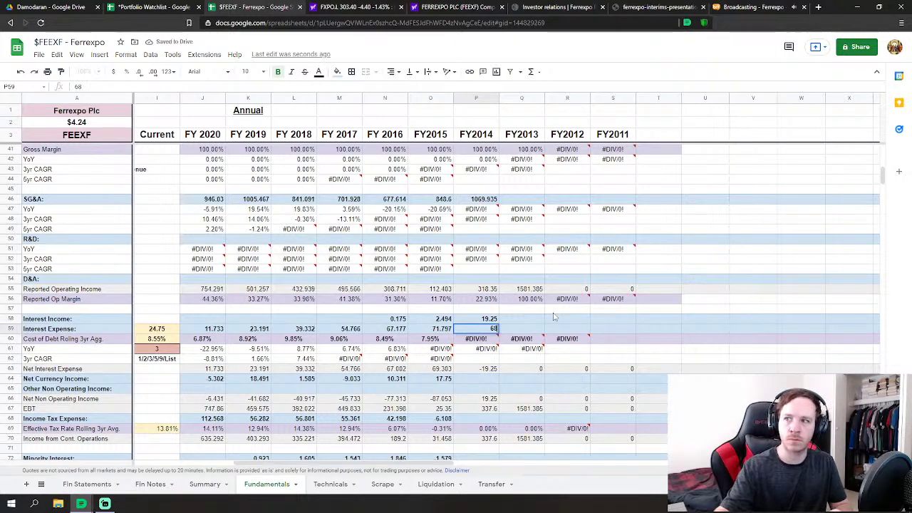
pyautogui.write('.472')
pyautogui.press('Return')
pyautogui.press('Down')
pyautogui.press('Down')
pyautogui.press('Down')
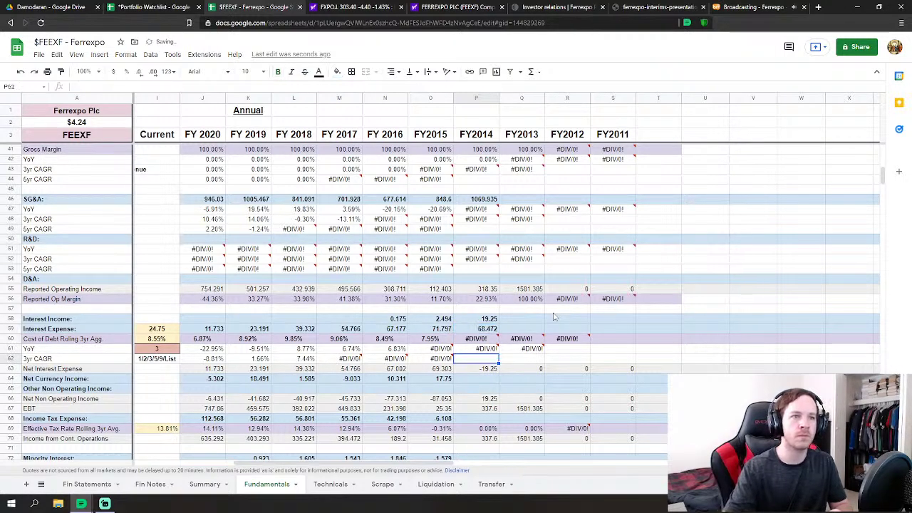
pyautogui.press('Down')
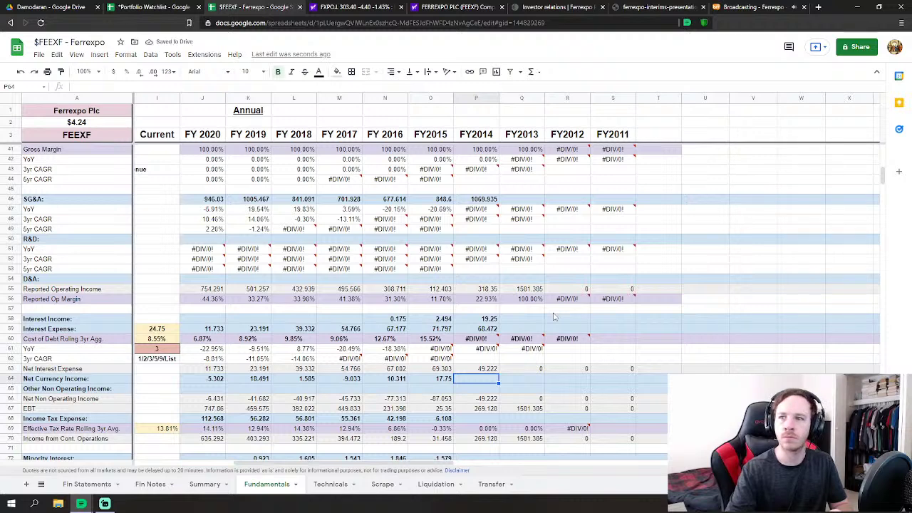
# Enter FY2014 Net Currency Income 14.846, Income Tax Expense 70.442 and Minority Interest 5.524
pyautogui.write('1')
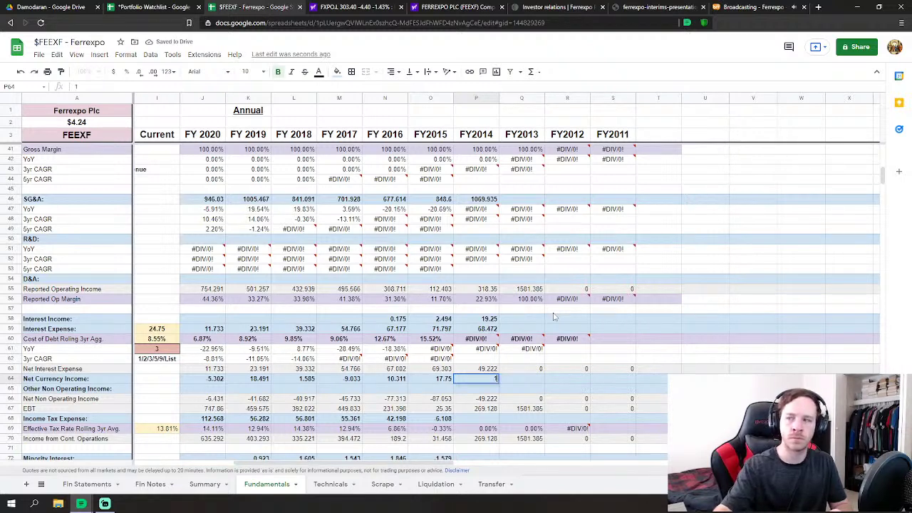
pyautogui.write('4.')
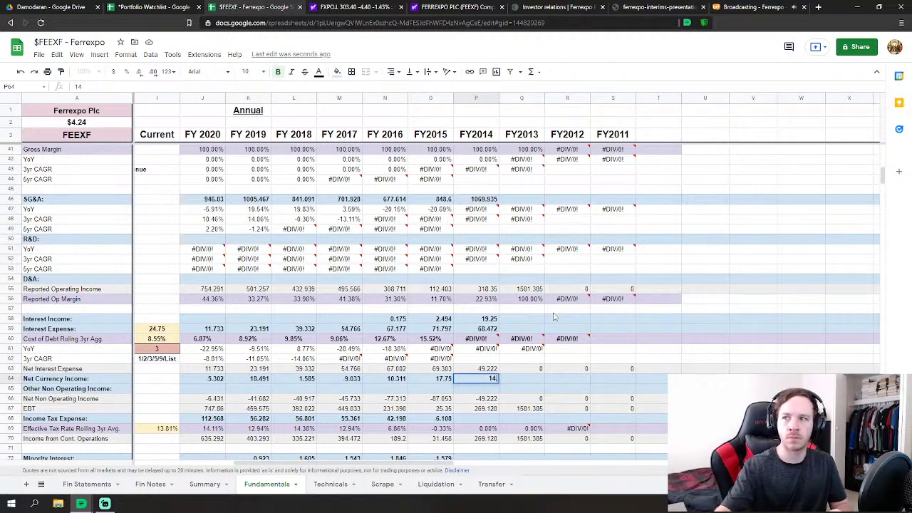
pyautogui.write('844')
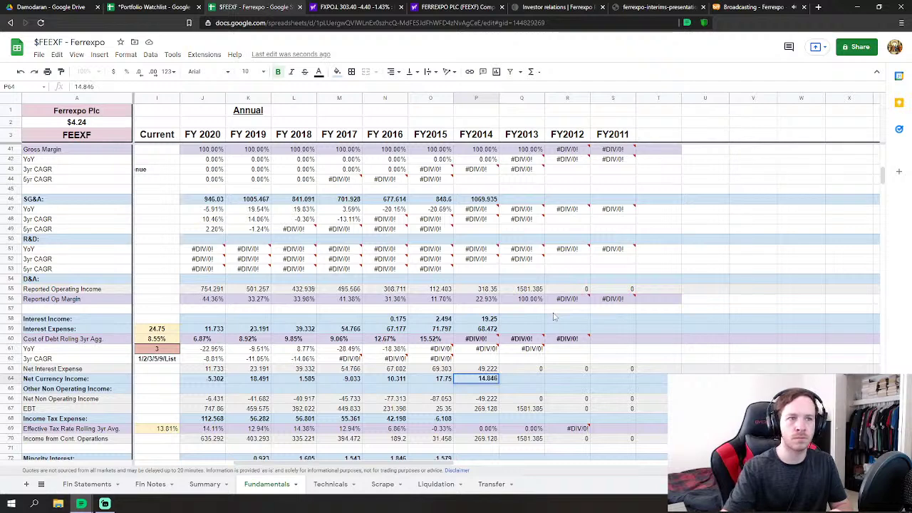
pyautogui.press('Return')
pyautogui.press('Down')
pyautogui.press('Down')
pyautogui.press('Down')
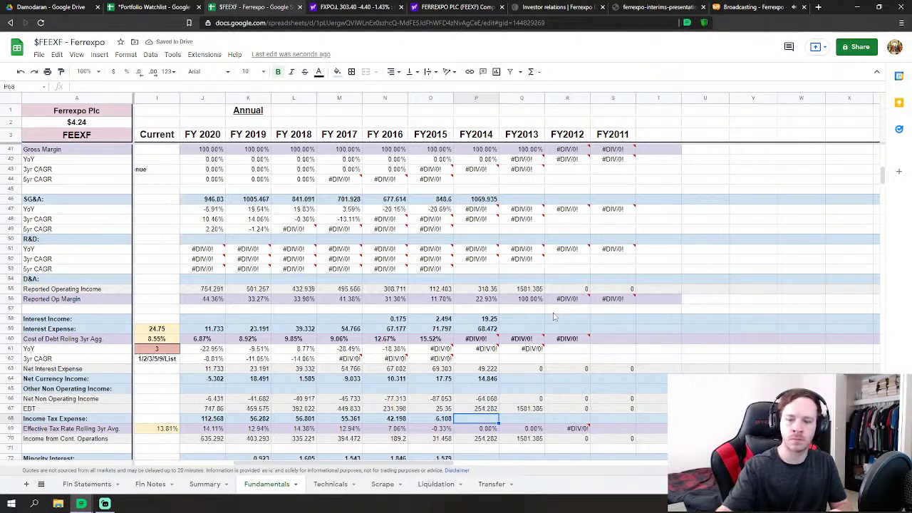
pyautogui.write('70.44')
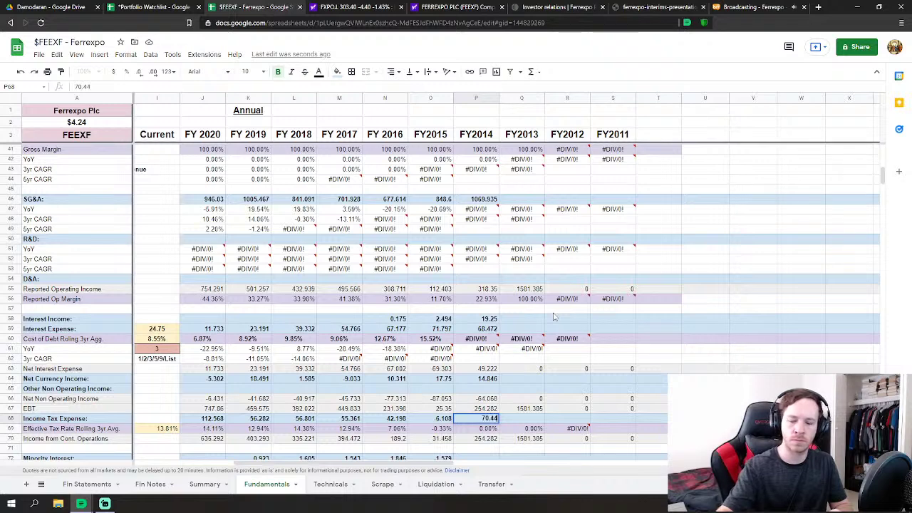
pyautogui.write('2')
pyautogui.press('Return')
pyautogui.press('Down')
pyautogui.press('Down')
pyautogui.press('Down')
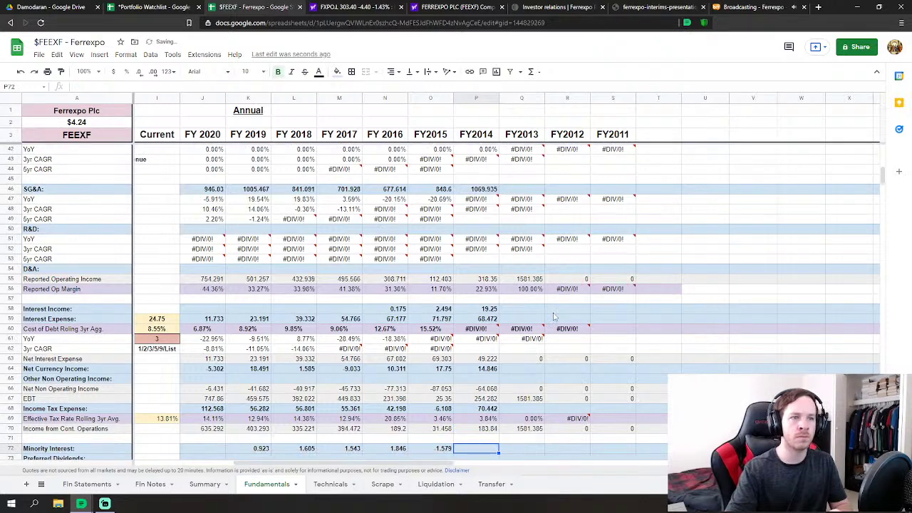
pyautogui.scroll(-5, 492, 346)
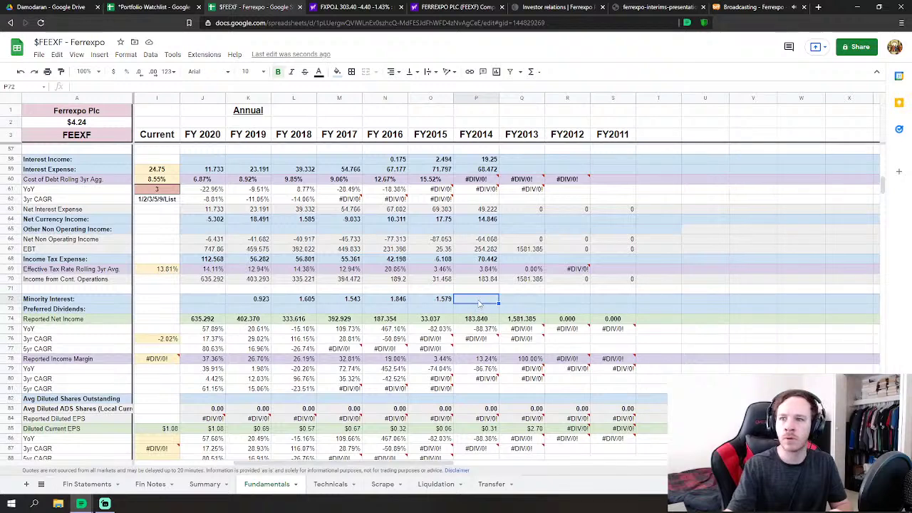
pyautogui.write('5.')
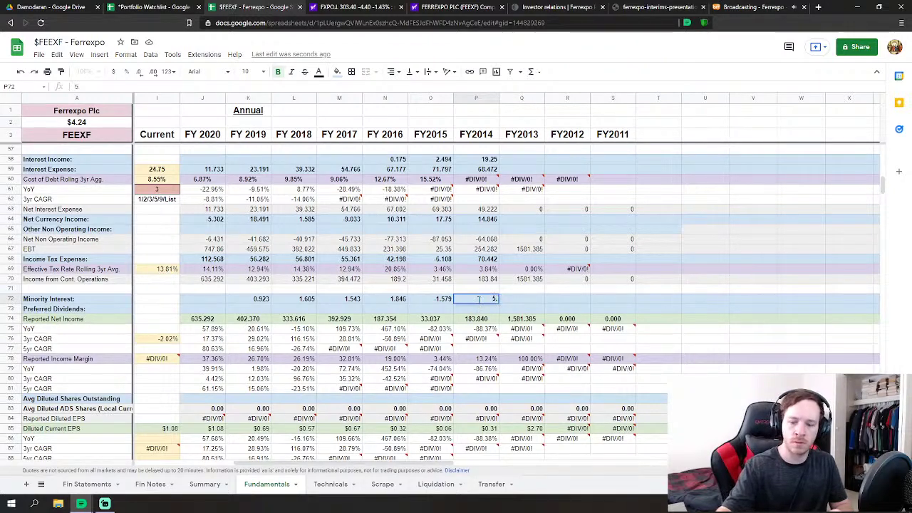
pyautogui.write('524')
pyautogui.press('Return')
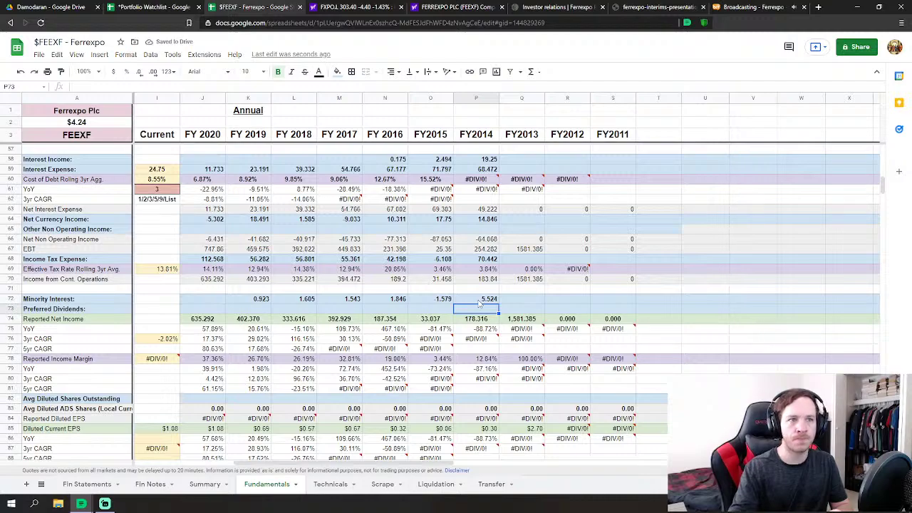
pyautogui.scroll(-15, 481, 307)
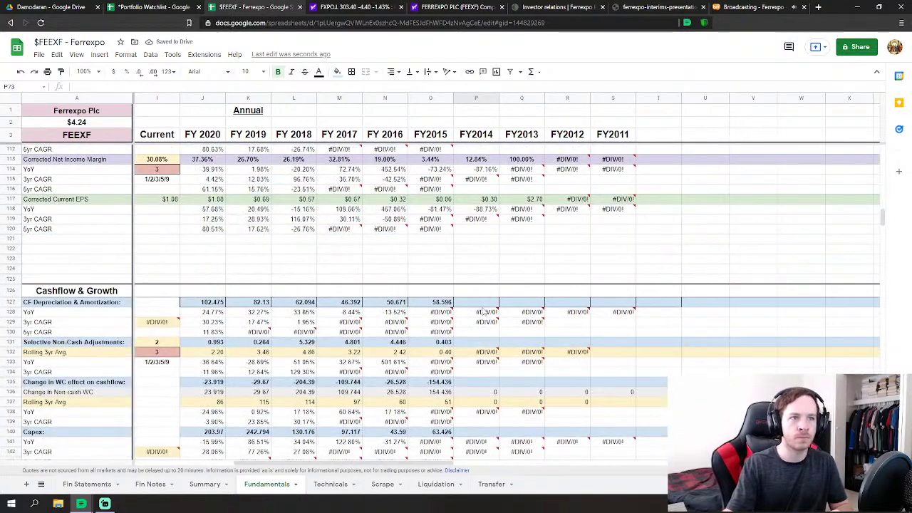
# Enter 1222.167 as the FY2013 SG&A on the Fundamentals sheet
pyautogui.click(484, 302)
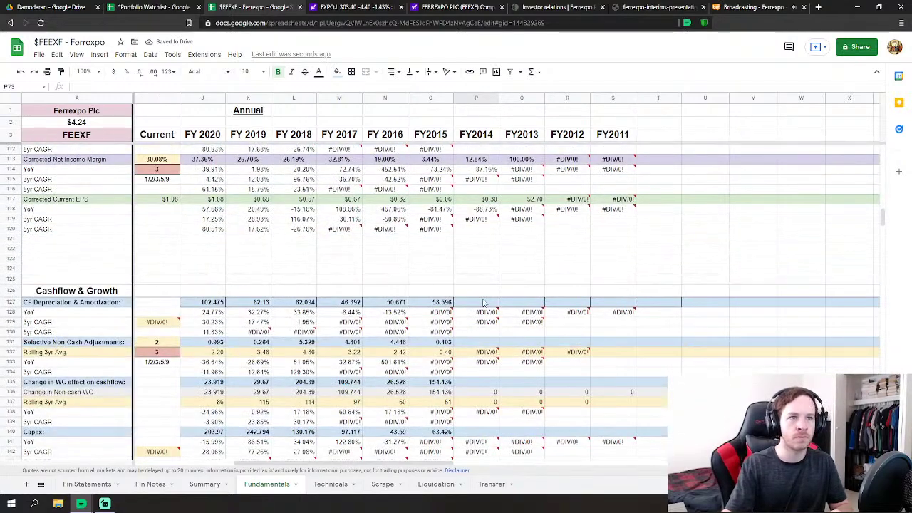
pyautogui.scroll(-2, 484, 302)
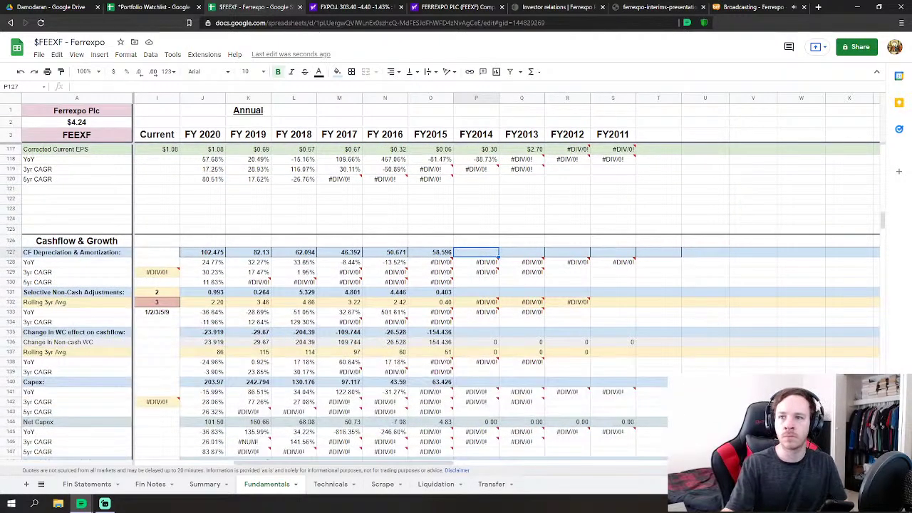
pyautogui.scroll(18, 551, 258)
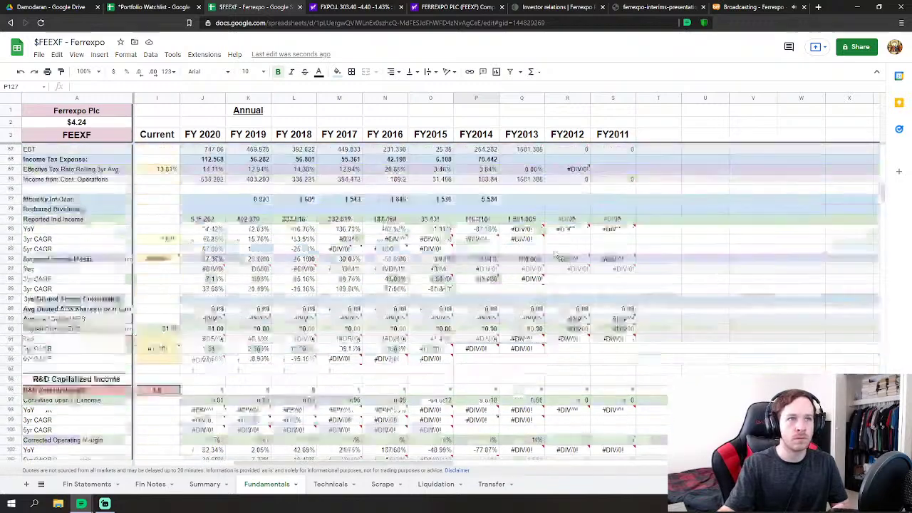
pyautogui.scroll(6, 551, 259)
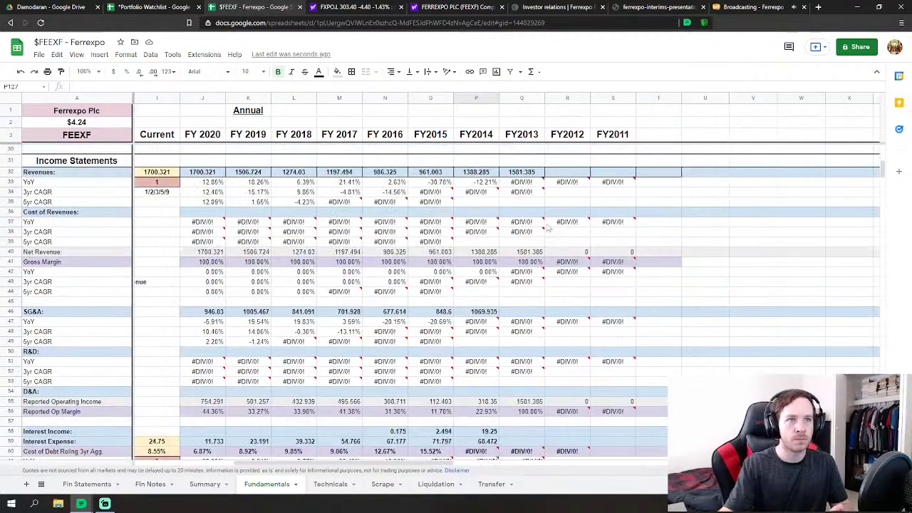
pyautogui.click(532, 315)
pyautogui.scroll(-1, 533, 315)
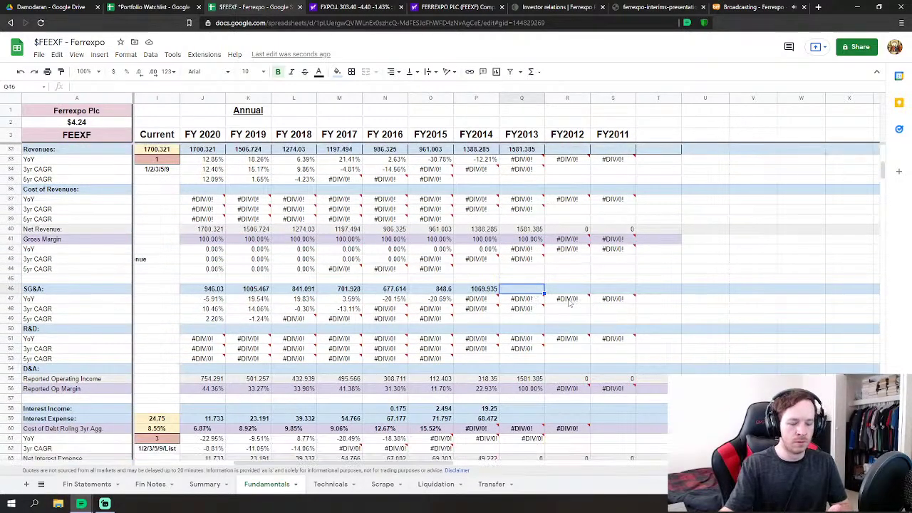
pyautogui.moveTo(570, 303)
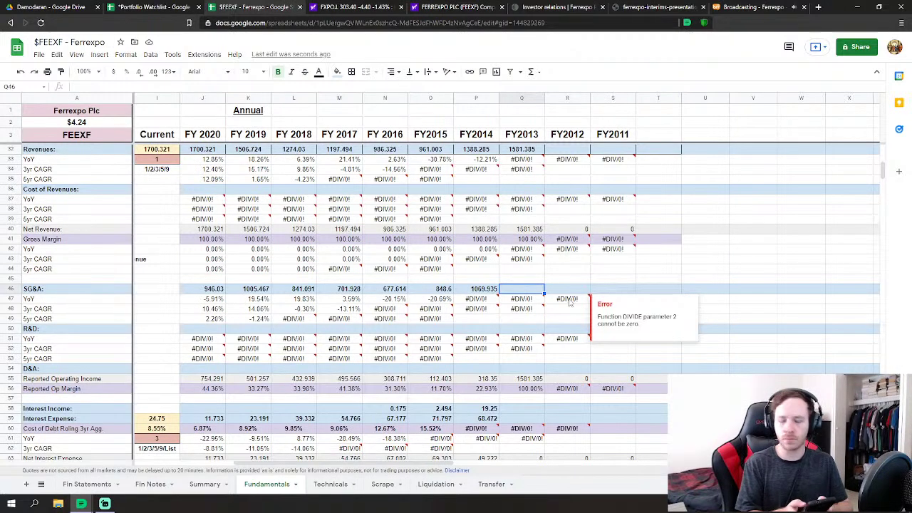
pyautogui.write('12')
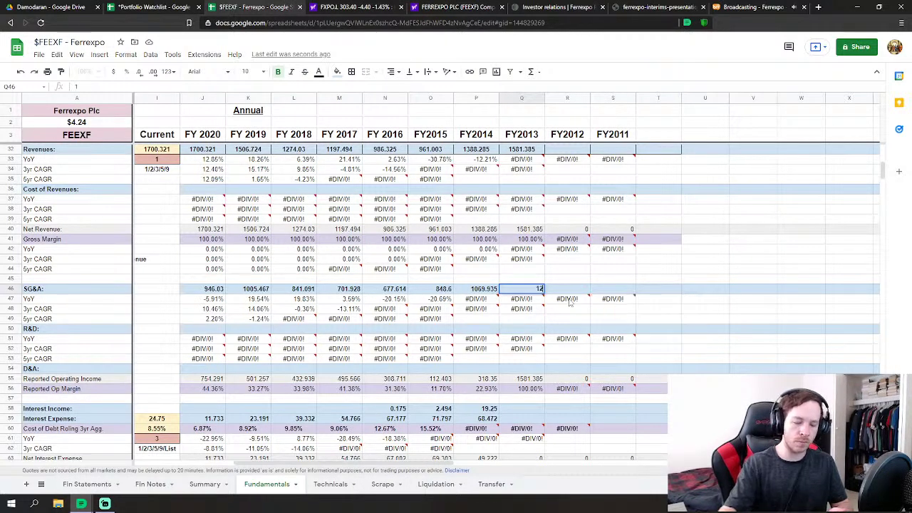
pyautogui.write('22.167')
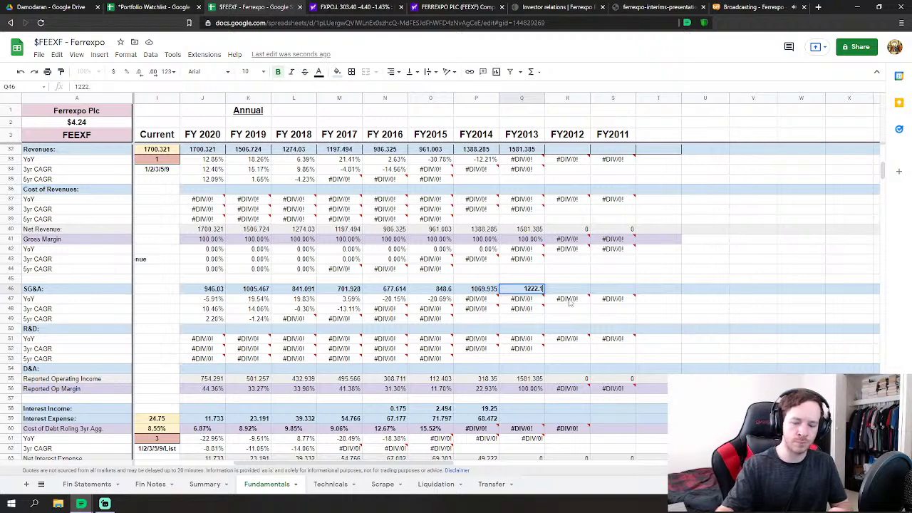
pyautogui.press('Return')
# Fill FY2013 interest income 2.372, interest expense 65.953 and net currency income -9.755
pyautogui.press('Down')
pyautogui.press('Down')
pyautogui.press('Down')
pyautogui.press('Down')
pyautogui.press('Down')
pyautogui.press('Down')
pyautogui.press('Down')
pyautogui.press('Down')
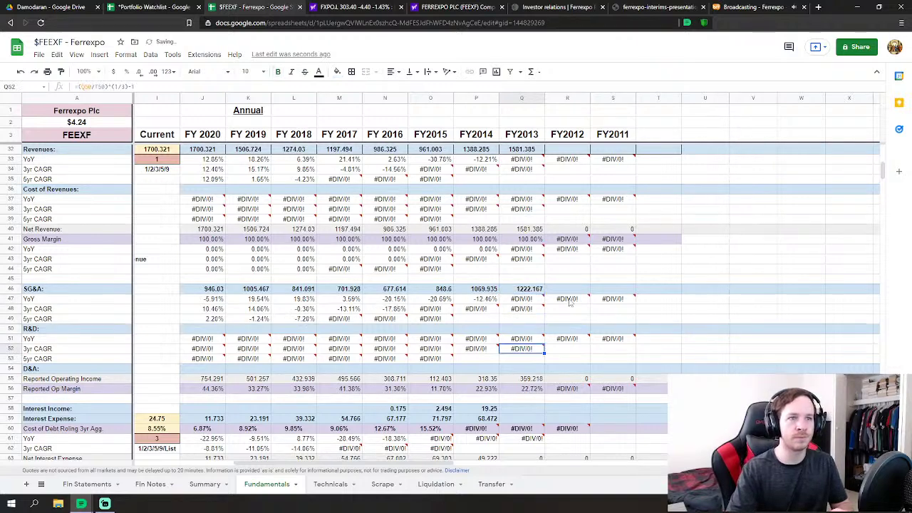
pyautogui.press('Down')
pyautogui.press('Down')
pyautogui.press('Down')
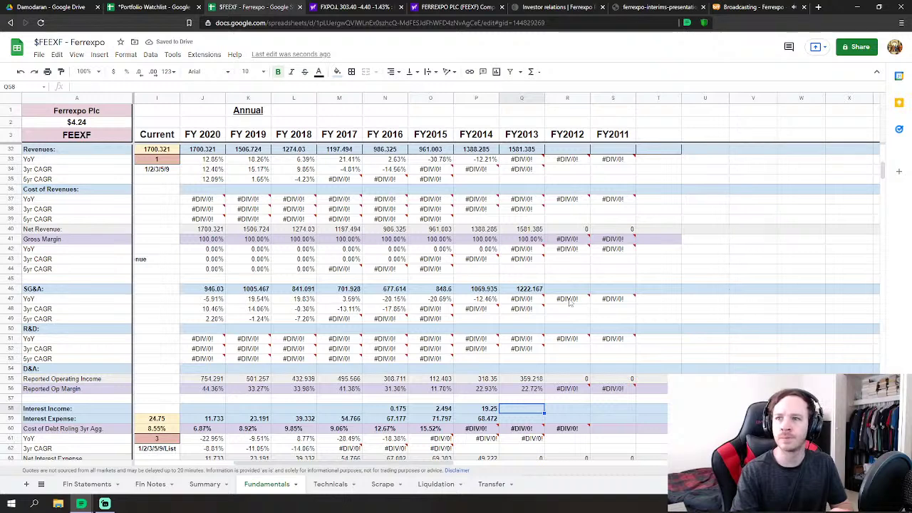
pyautogui.write('2')
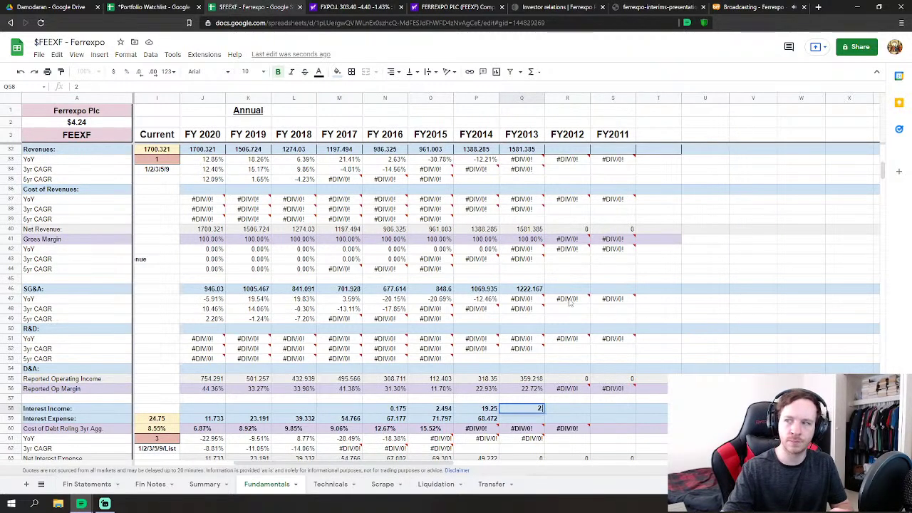
pyautogui.write('.3')
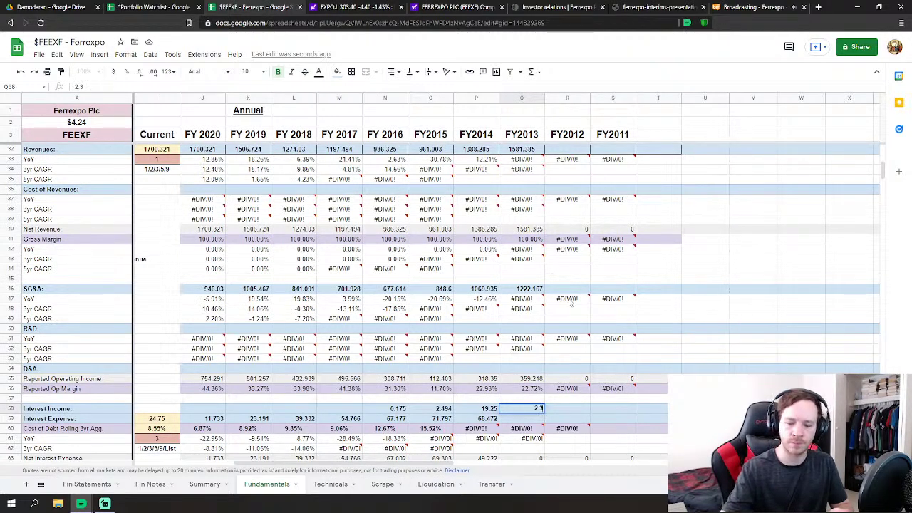
pyautogui.write('72')
pyautogui.press('Return')
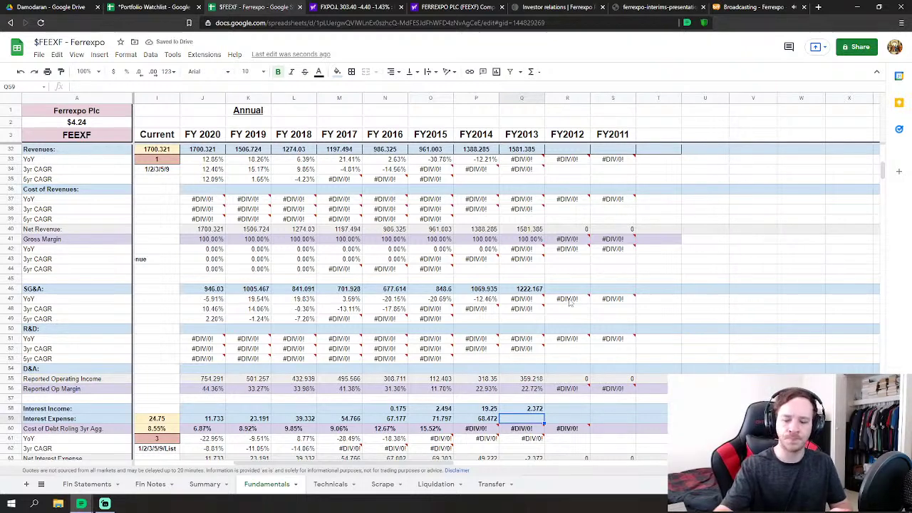
pyautogui.write('65.9')
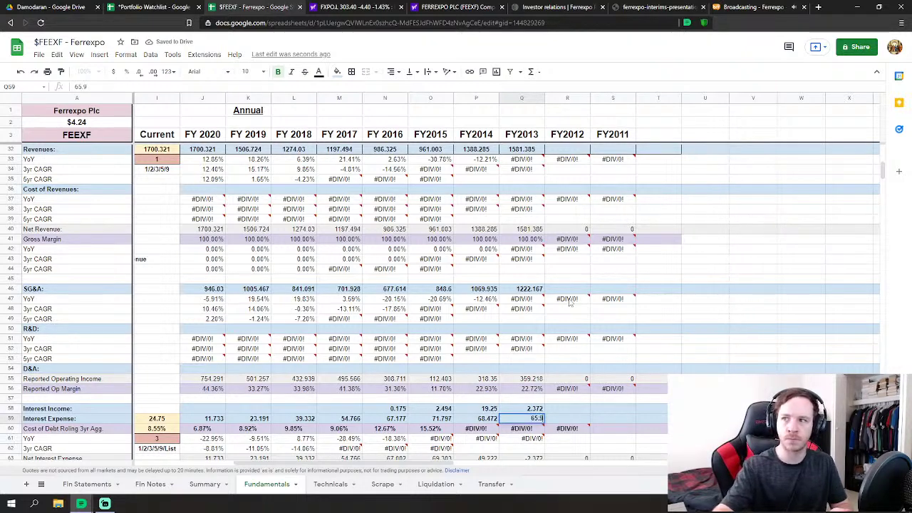
pyautogui.write('53')
pyautogui.press('Return')
pyautogui.press('Down')
pyautogui.press('Down')
pyautogui.press('Down')
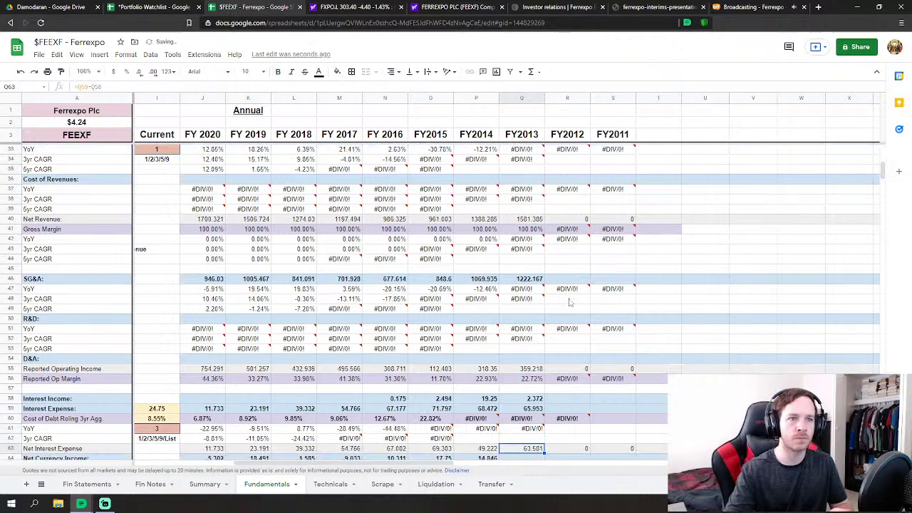
pyautogui.press('Down')
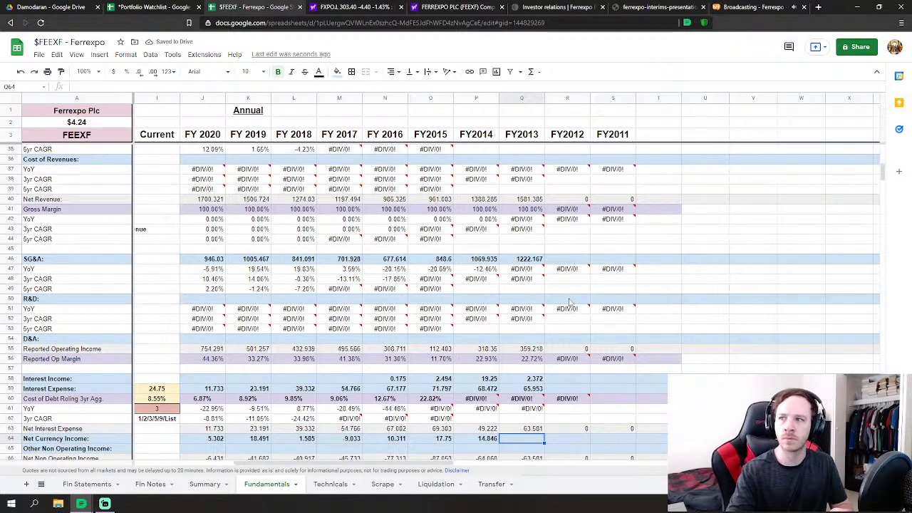
pyautogui.press('Return')
pyautogui.write('-9')
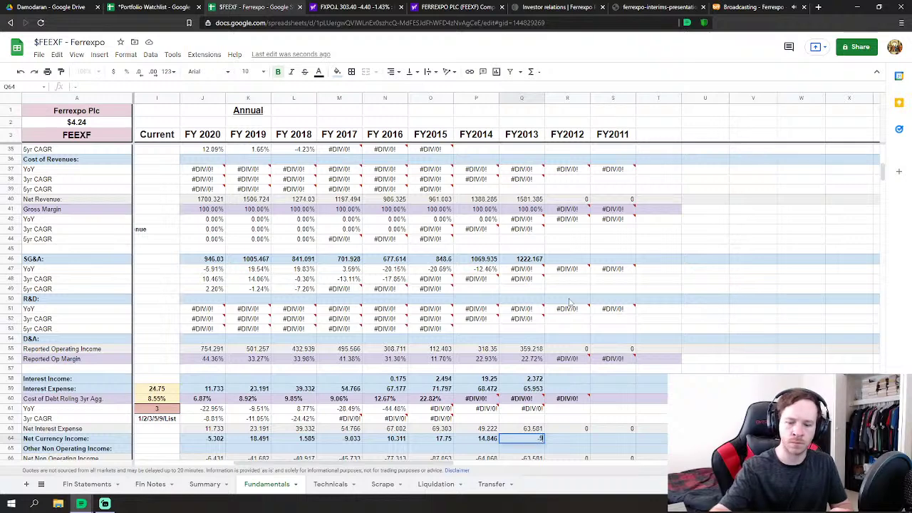
pyautogui.write('.755')
pyautogui.press('Return')
# Enter FY2013 income tax expense 41.6 and minority interest 1.8
pyautogui.press('Down')
pyautogui.press('Down')
pyautogui.press('Down')
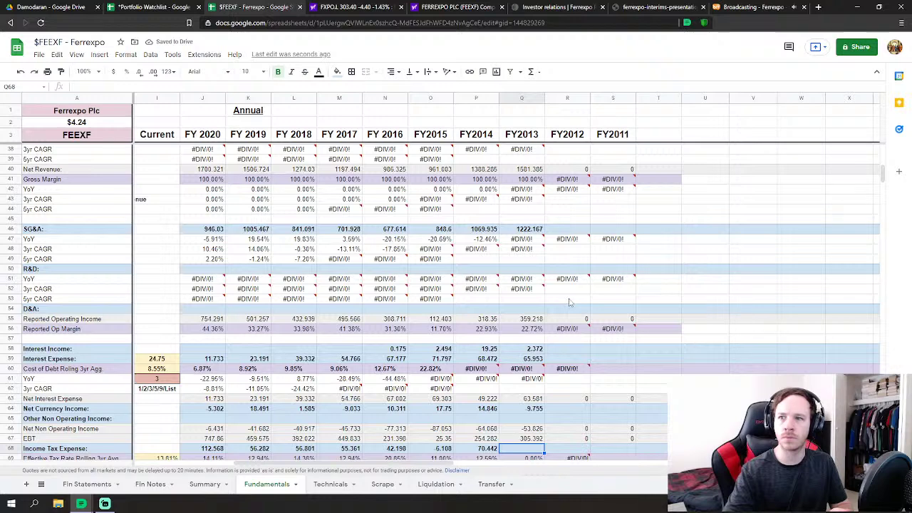
pyautogui.write('41.608')
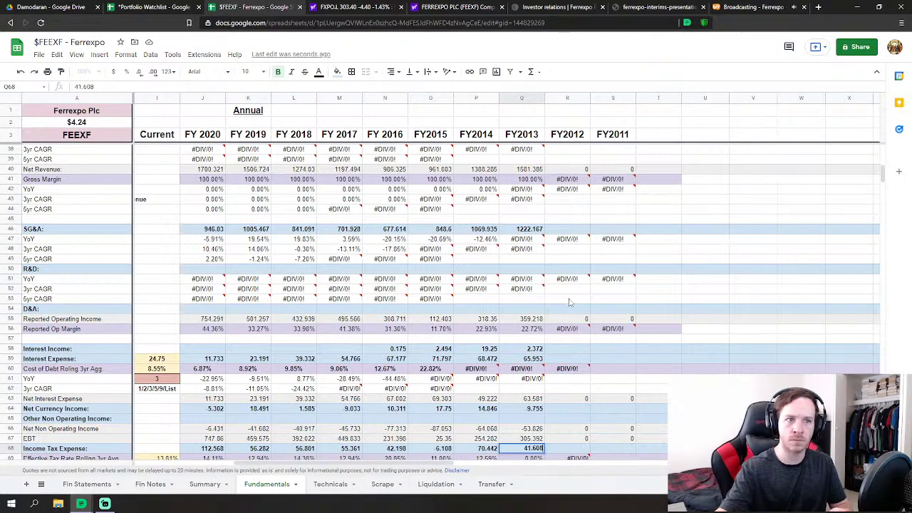
pyautogui.press('Return')
pyautogui.press('Down')
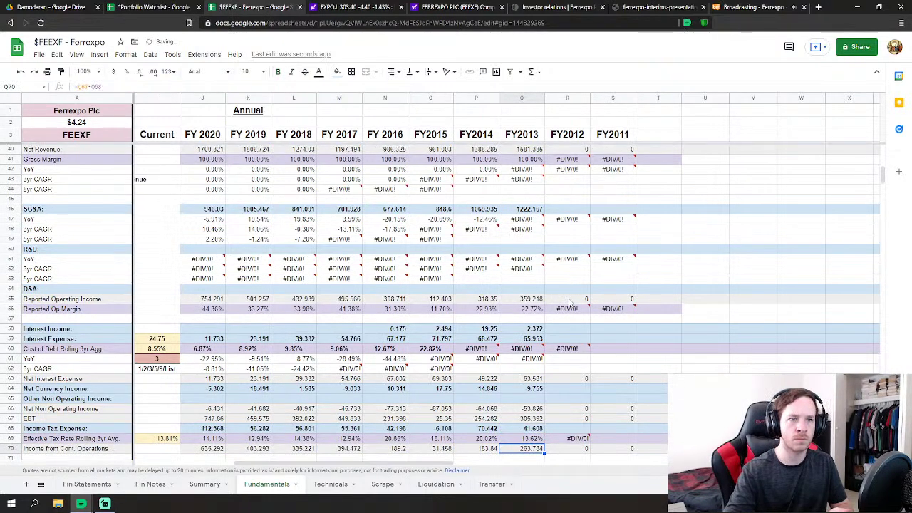
pyautogui.scroll(-5, 567, 302)
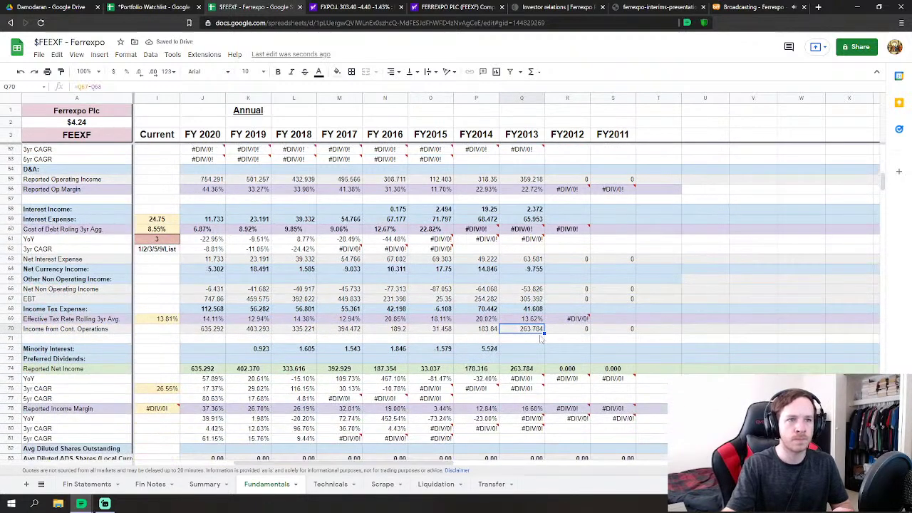
pyautogui.click(533, 350)
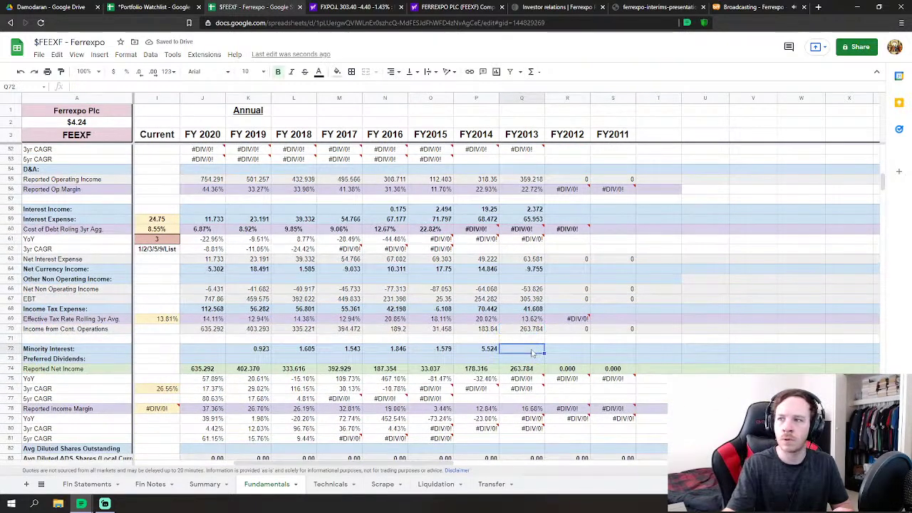
pyautogui.write('1.8')
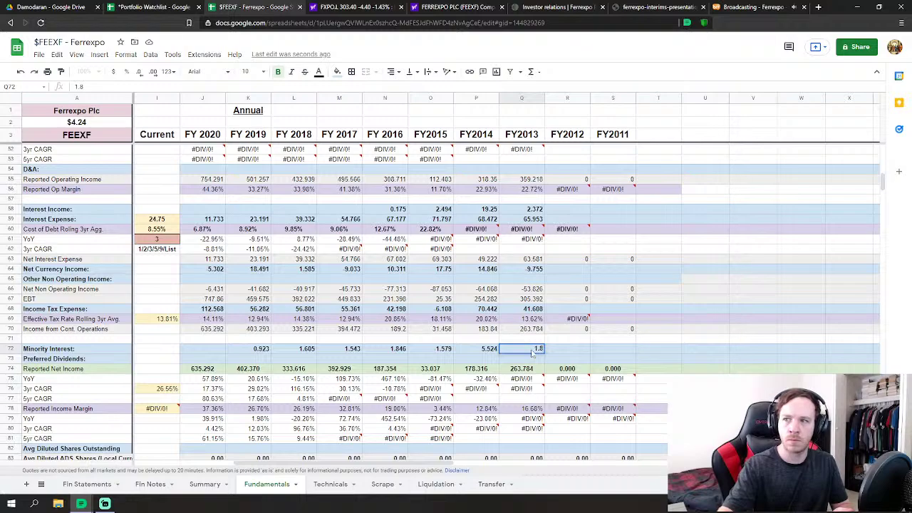
pyautogui.press('Return')
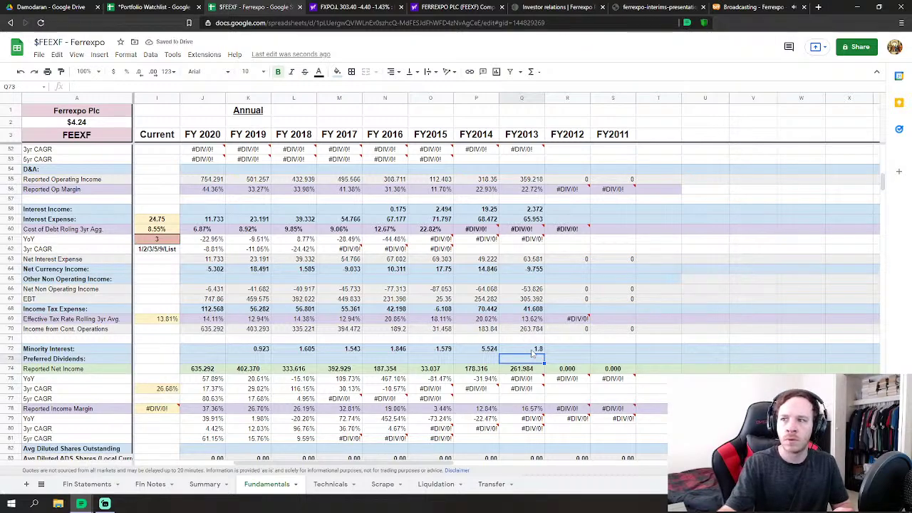
# Enter depreciation & amortization of 82.269 for FY2014 and 99.645 for FY2013
pyautogui.scroll(-3, 533, 353)
pyautogui.scroll(-20, 533, 355)
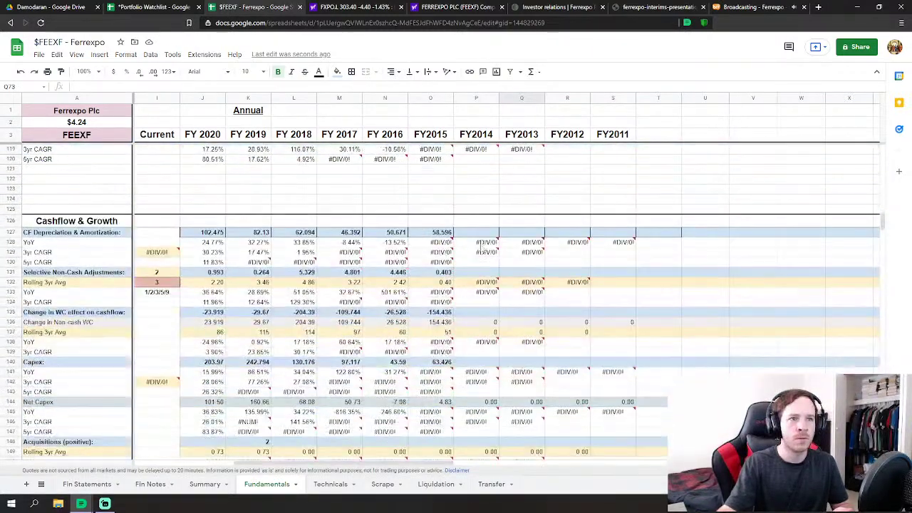
pyautogui.click(478, 233)
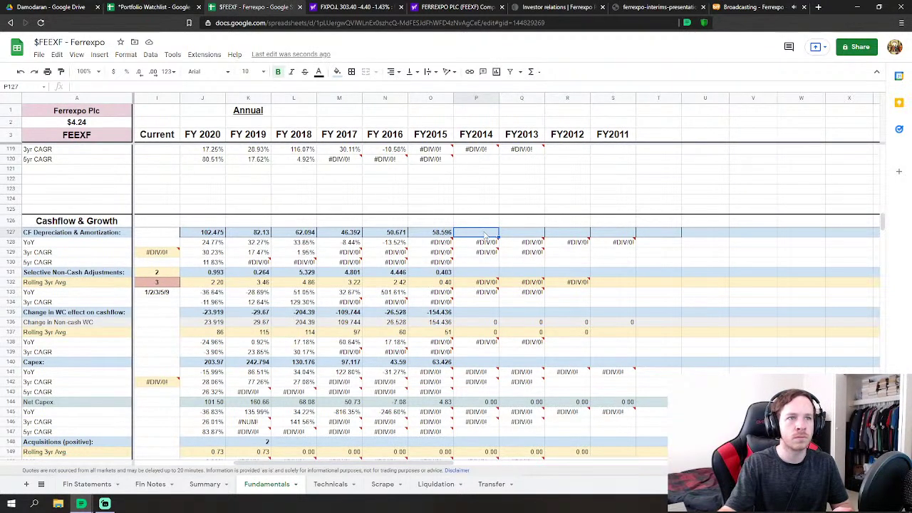
pyautogui.scroll(-2, 662, 289)
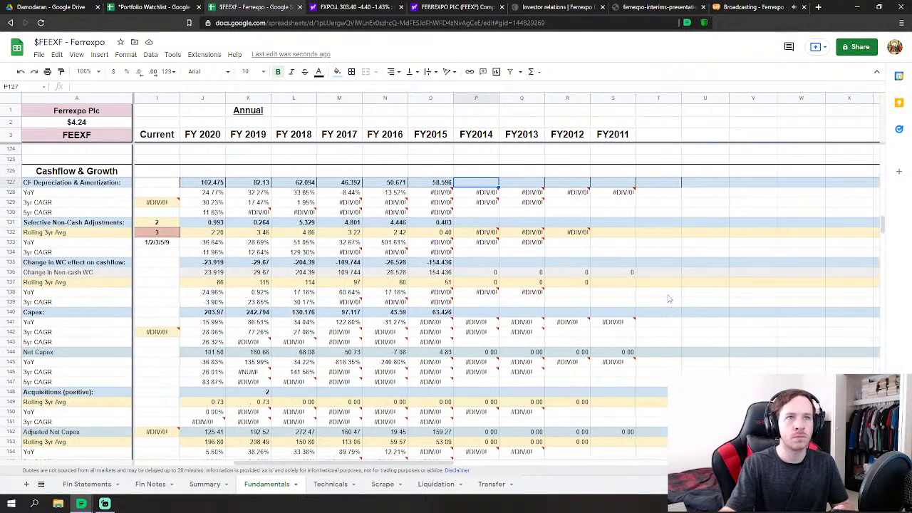
pyautogui.write('8')
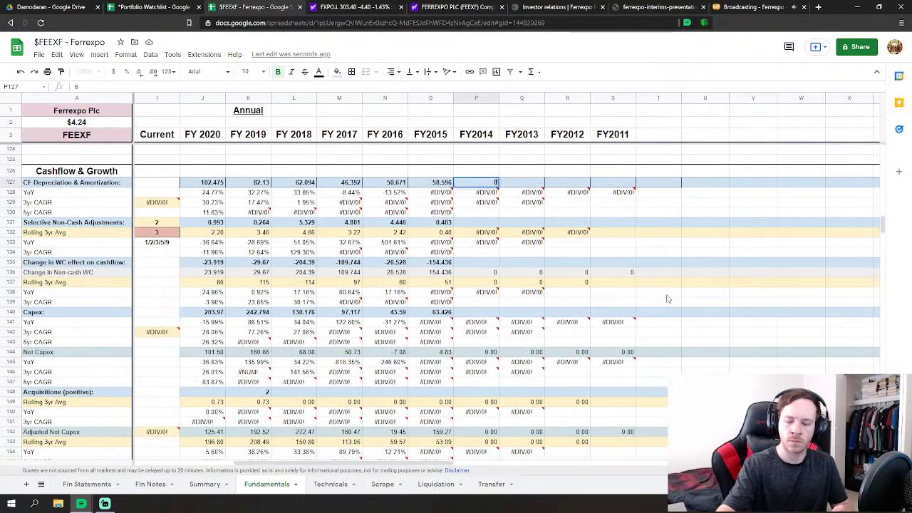
pyautogui.write('2.269')
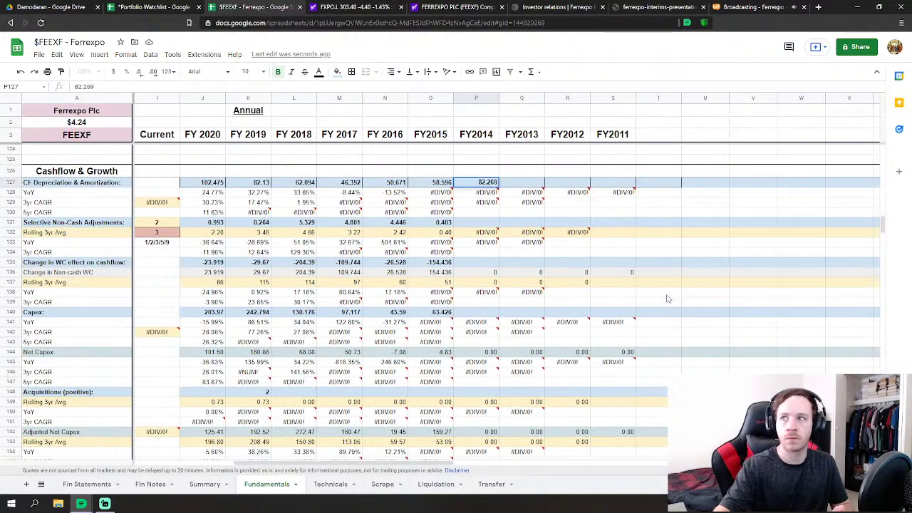
pyautogui.press('Tab')
pyautogui.write('99')
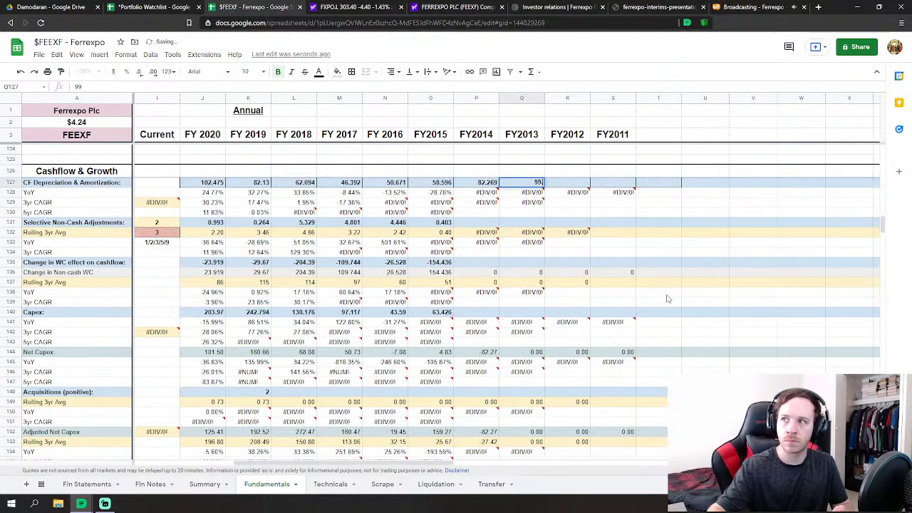
pyautogui.write('.645')
pyautogui.press('Return')
# Enter non-cash adjustments of 4.825 for FY2014 and 8.49 for FY2013
pyautogui.press('Down')
pyautogui.press('Down')
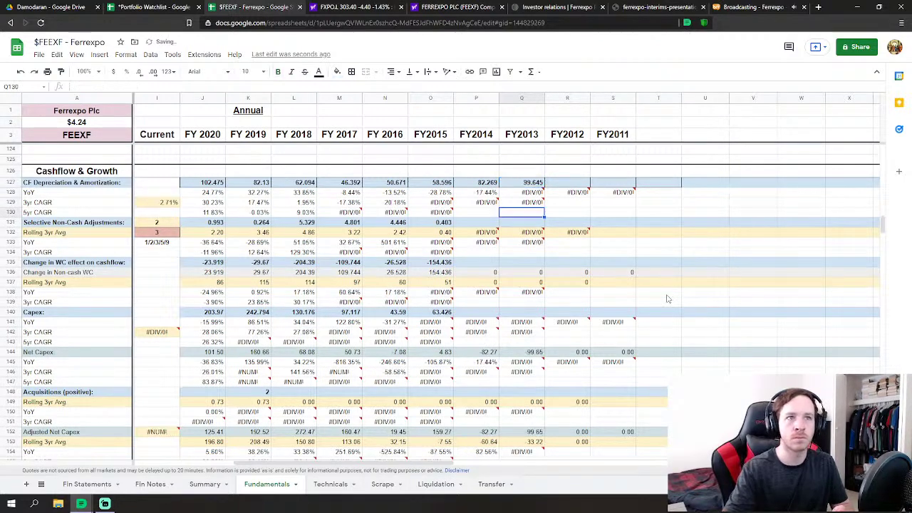
pyautogui.press('Left')
pyautogui.press('Down')
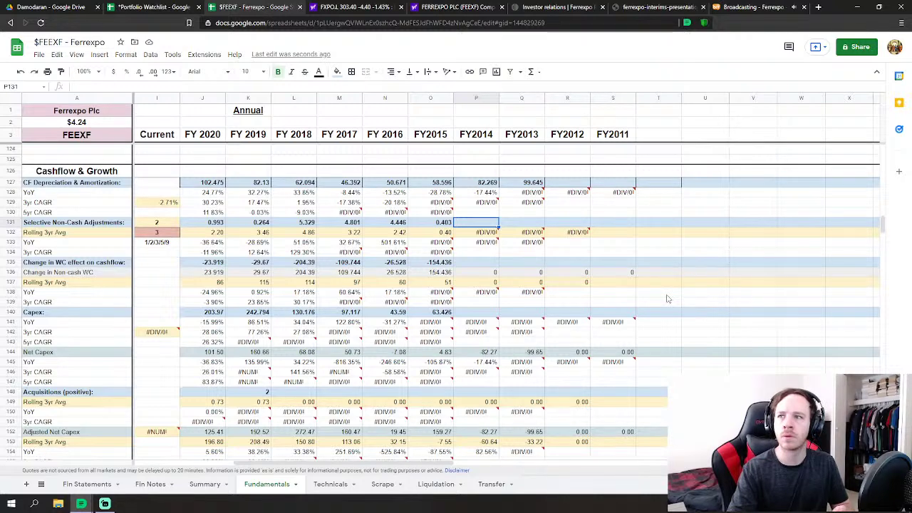
pyautogui.write('4.825')
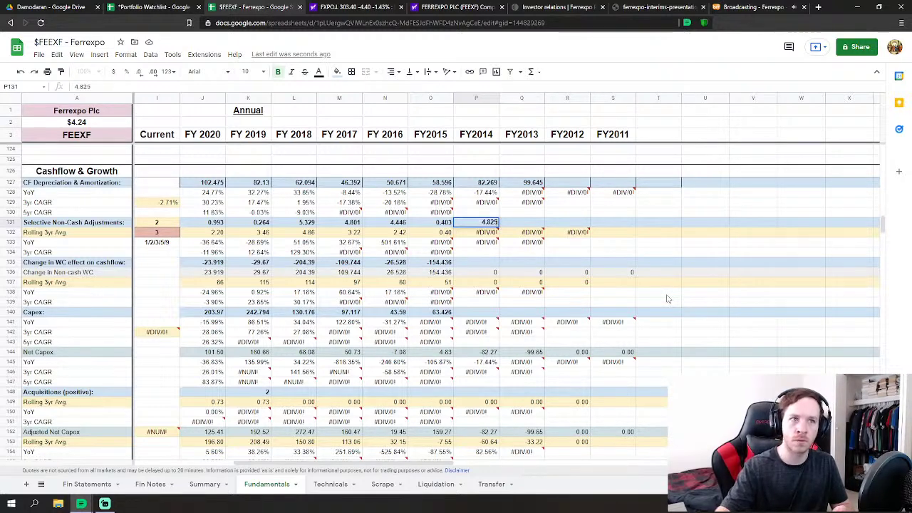
pyautogui.press('Tab')
pyautogui.write('8.49')
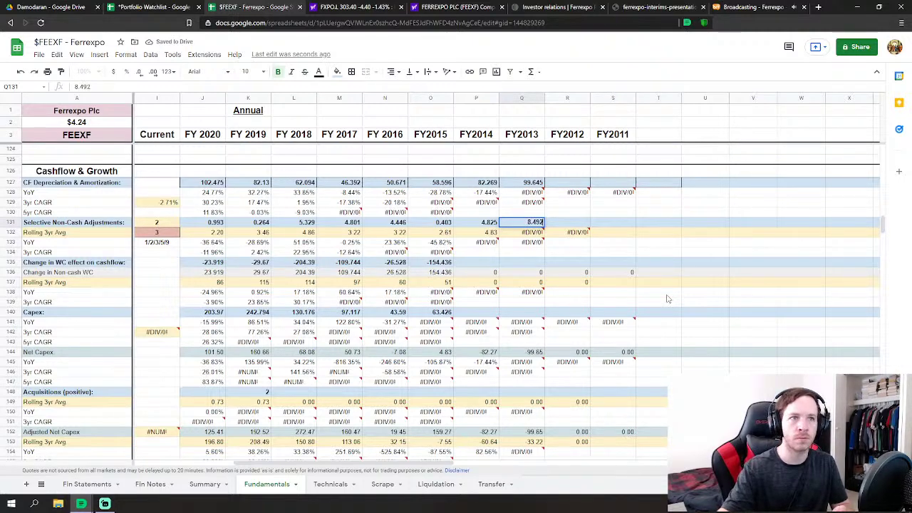
pyautogui.press('Return')
pyautogui.press('Down')
pyautogui.press('Down')
pyautogui.press('Down')
pyautogui.press('Left')
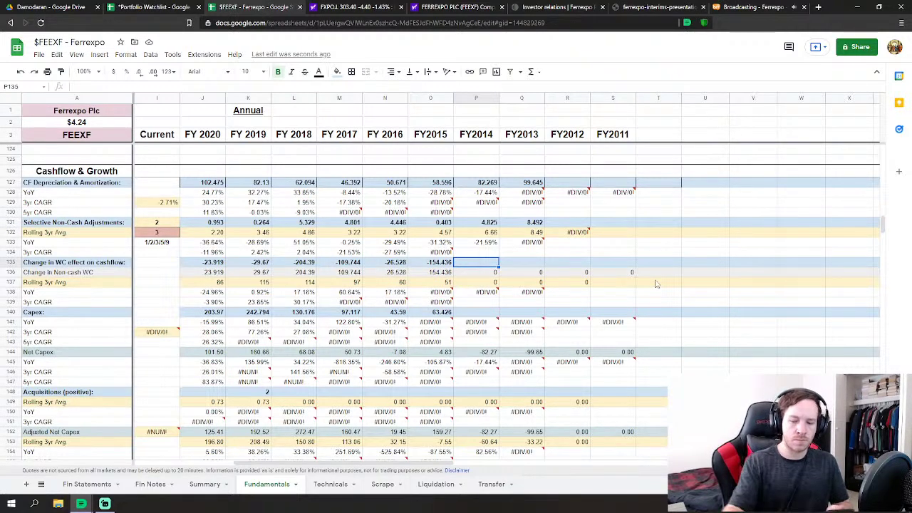
# Put -138.016 and -273.128 in the FY2014 and FY2013 working-capital change cells (P135:Q135)
pyautogui.write('-138.016')
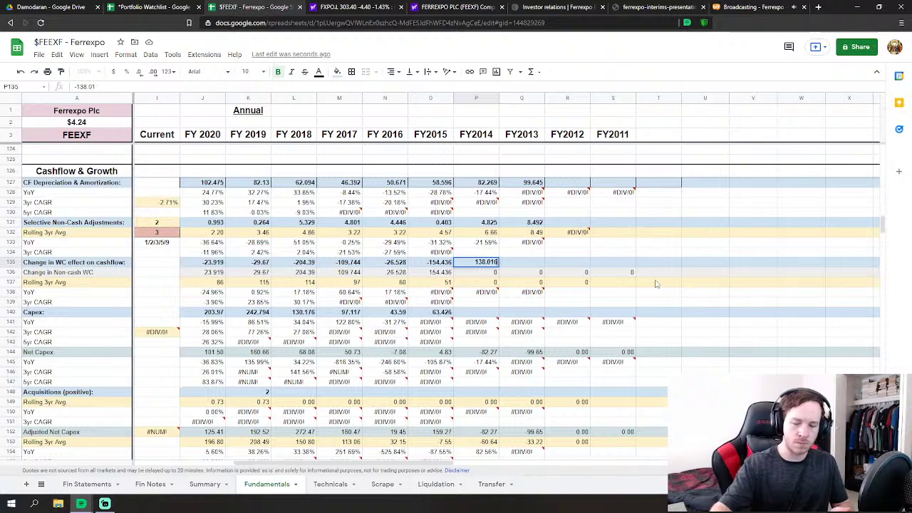
pyautogui.press('Tab')
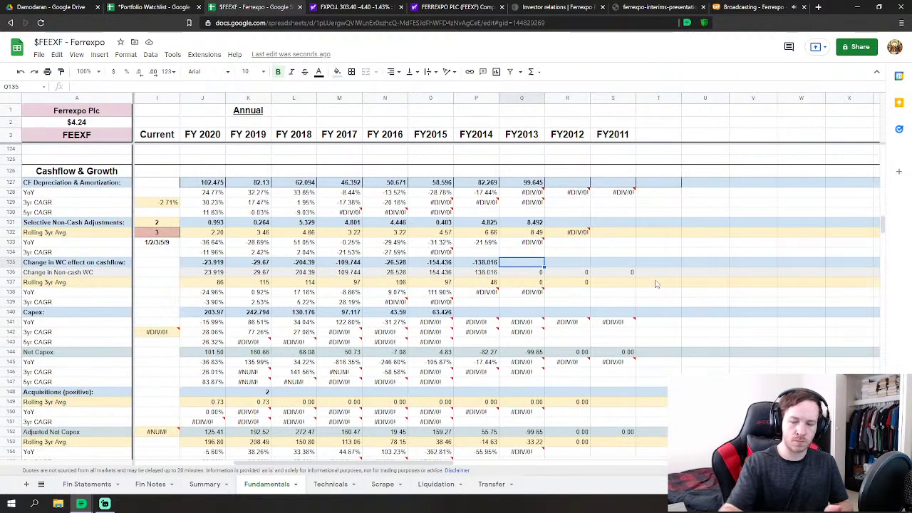
pyautogui.write('-273.128')
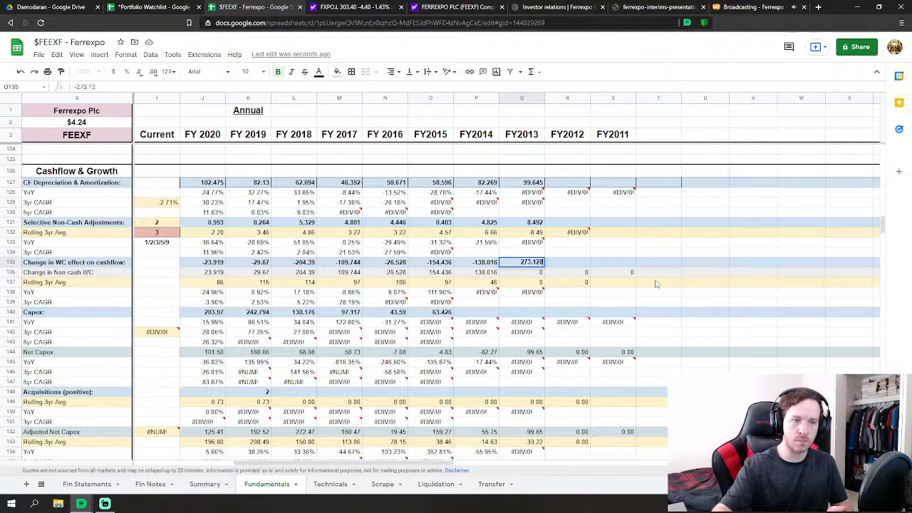
pyautogui.press('Return')
pyautogui.press('Down')
pyautogui.press('Down')
pyautogui.press('Down')
pyautogui.press('Down')
pyautogui.press('Left')
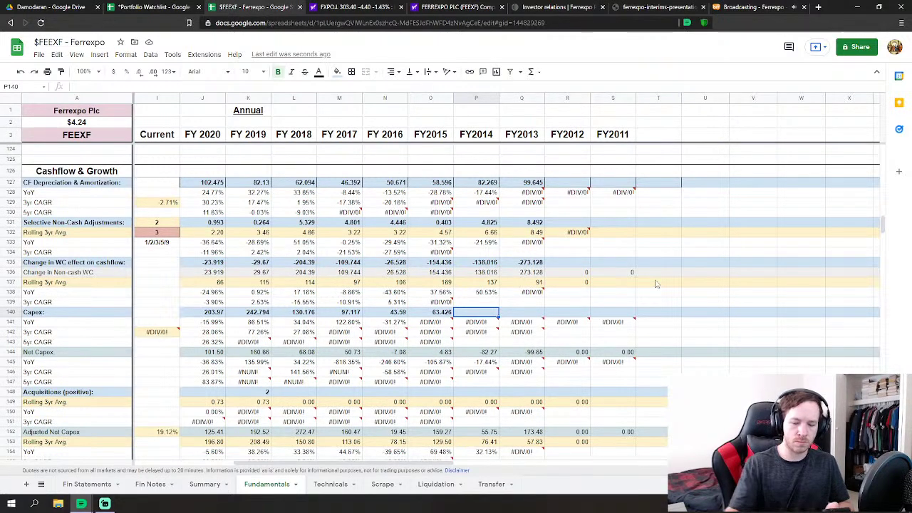
# Enter FY2014 Capex 226.443 and acquisitions of 0.03 (FY2014) and 82.1 (FY2013)
pyautogui.write('226.443')
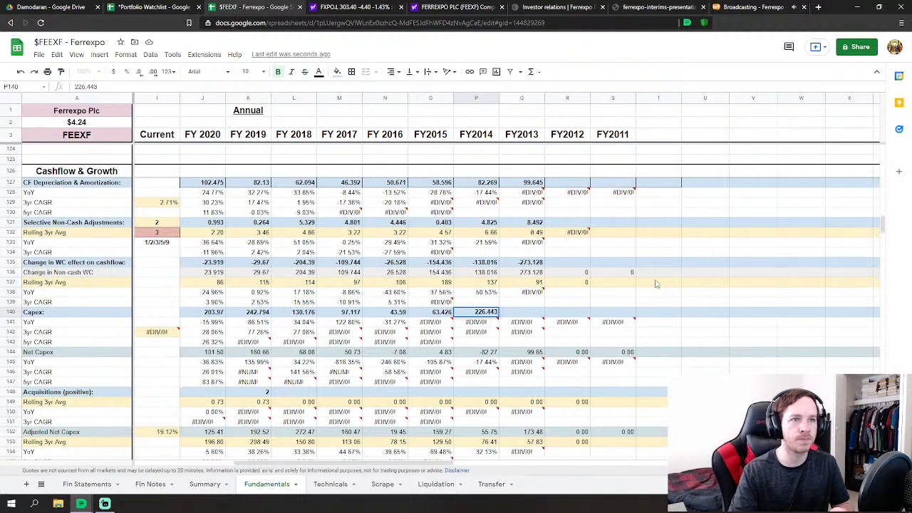
pyautogui.press('Tab')
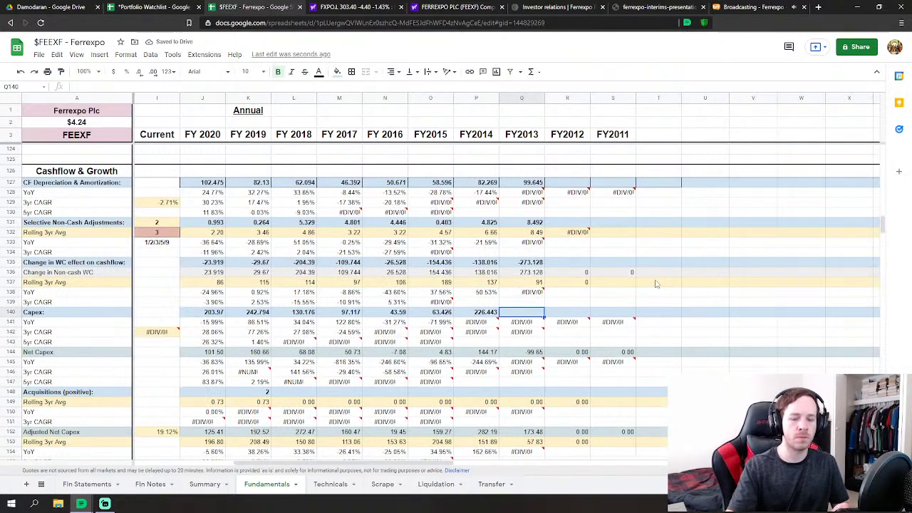
pyautogui.click(485, 395)
pyautogui.write('0.03')
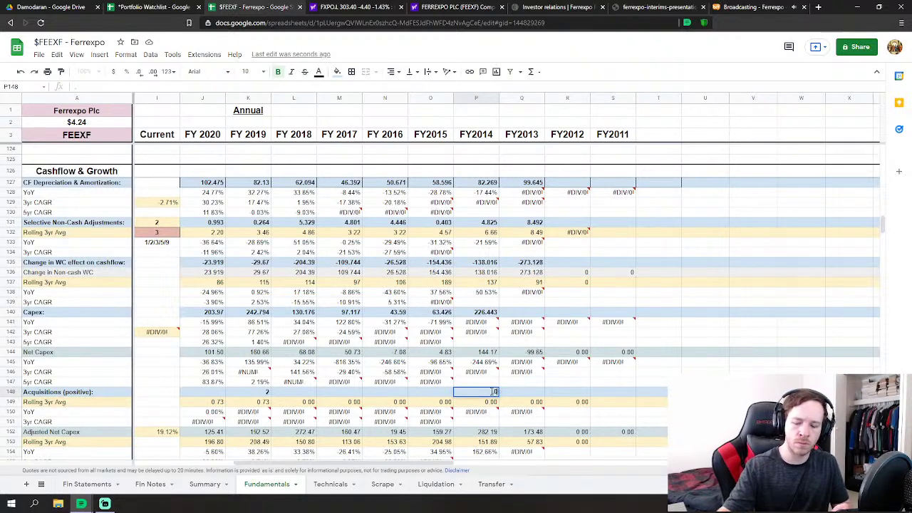
pyautogui.press('Tab')
pyautogui.press('Up')
pyautogui.press('Up')
pyautogui.press('Up')
pyautogui.press('Up')
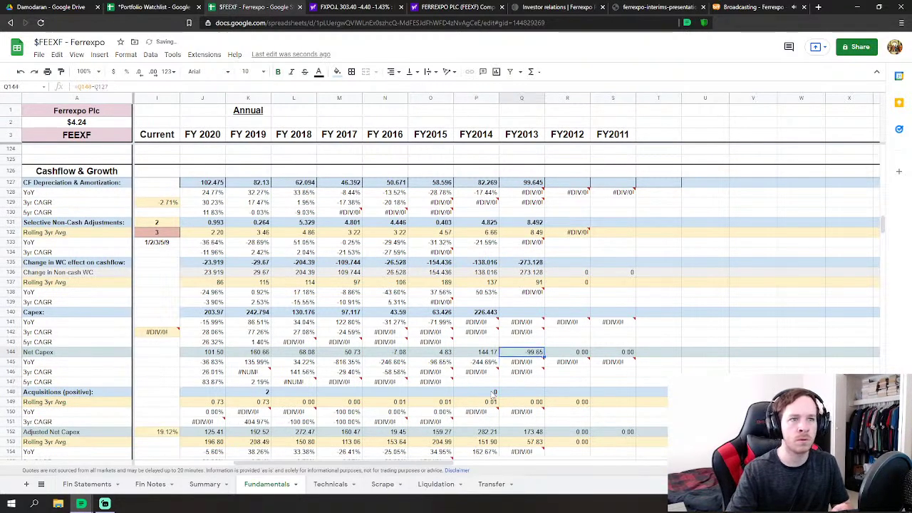
pyautogui.press('Down')
pyautogui.press('Down')
pyautogui.press('Down')
pyautogui.press('Down')
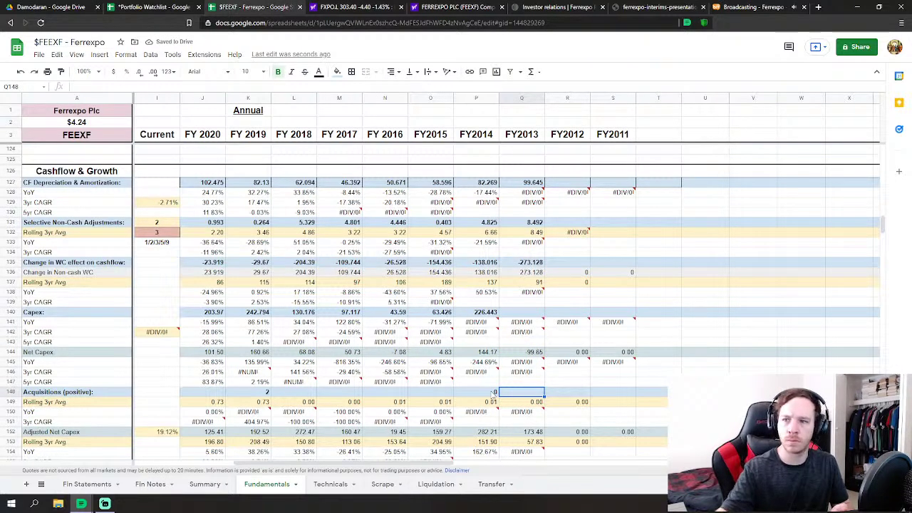
pyautogui.write('82.1')
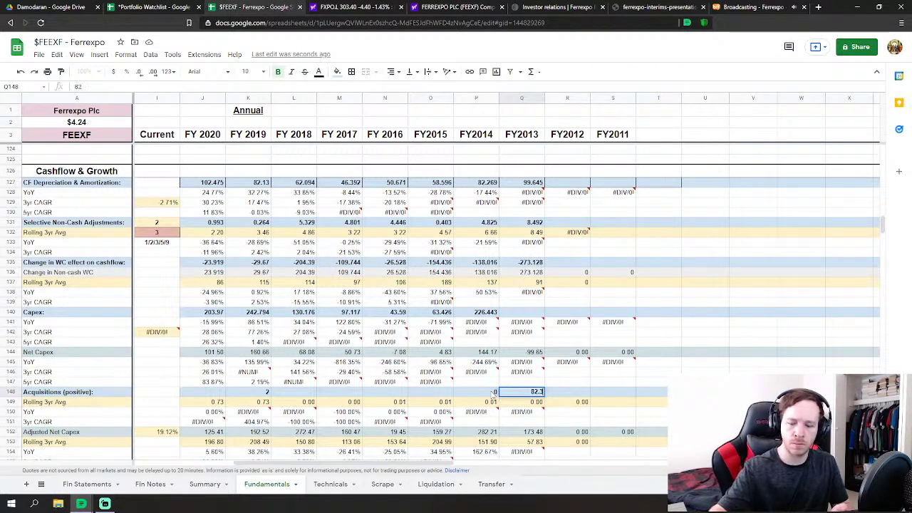
pyautogui.press('Return')
# Enter 176.892 as the FY2013 Capex
pyautogui.press('Up')
pyautogui.press('Up')
pyautogui.press('Up')
pyautogui.press('Up')
pyautogui.press('Up')
pyautogui.press('Up')
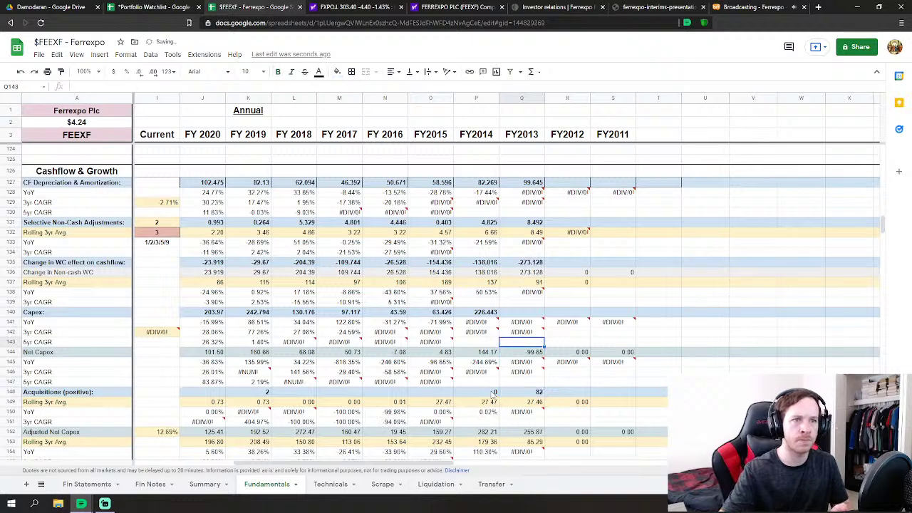
pyautogui.press('Up')
pyautogui.press('Up')
pyautogui.press('Up')
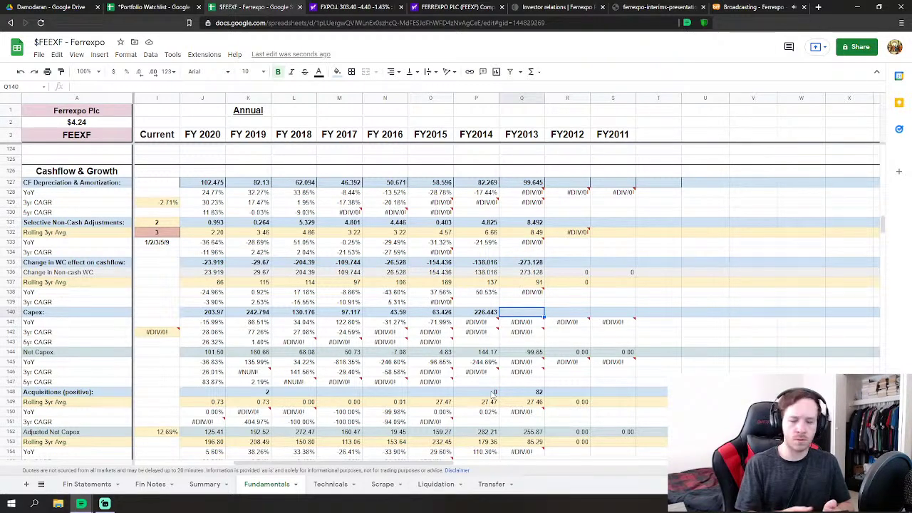
pyautogui.write('1')
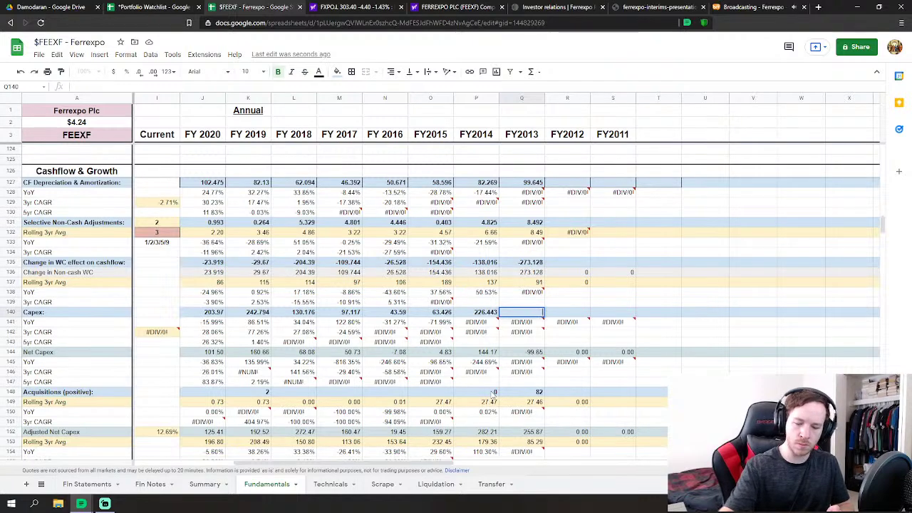
pyautogui.write('76.892')
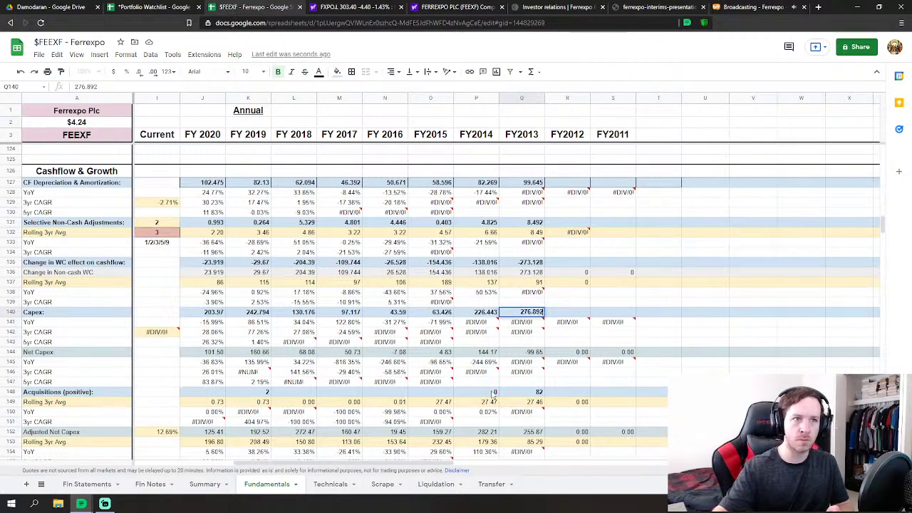
pyautogui.press('Return')
pyautogui.press('Down')
pyautogui.press('Down')
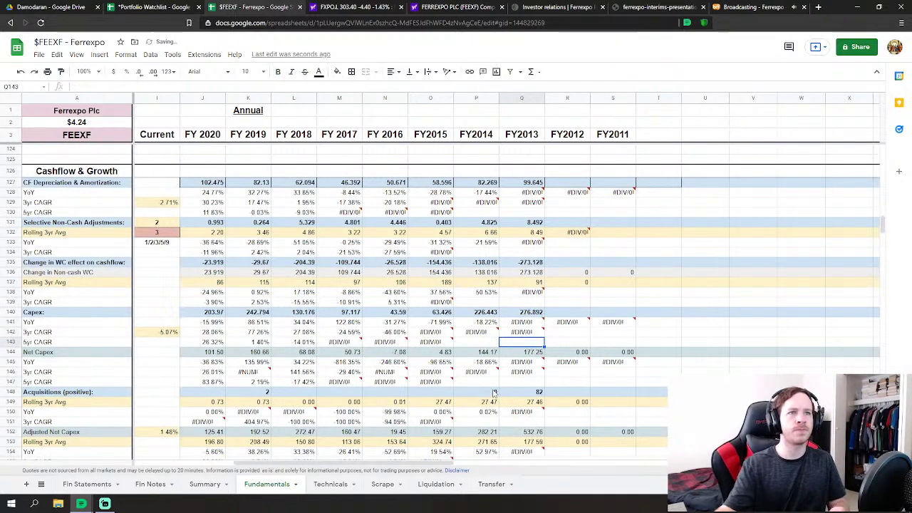
# Enter net debt issue of 273.50 for FY2014 and 6.971 for FY2013
pyautogui.scroll(-3, 553, 349)
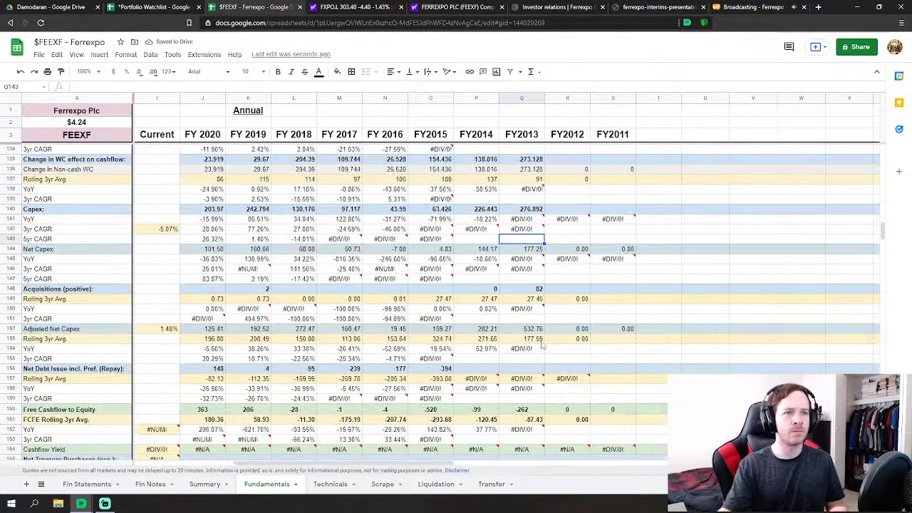
pyautogui.scroll(-2, 527, 335)
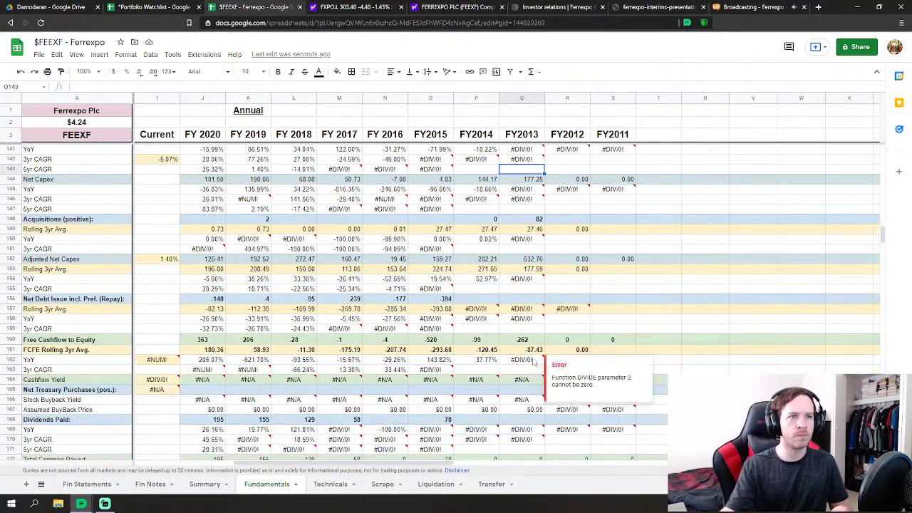
pyautogui.click(496, 300)
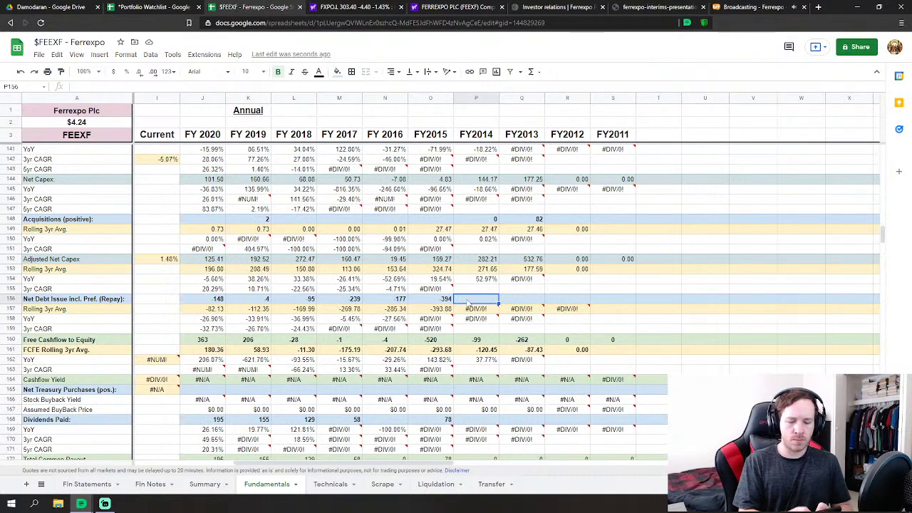
pyautogui.write('273')
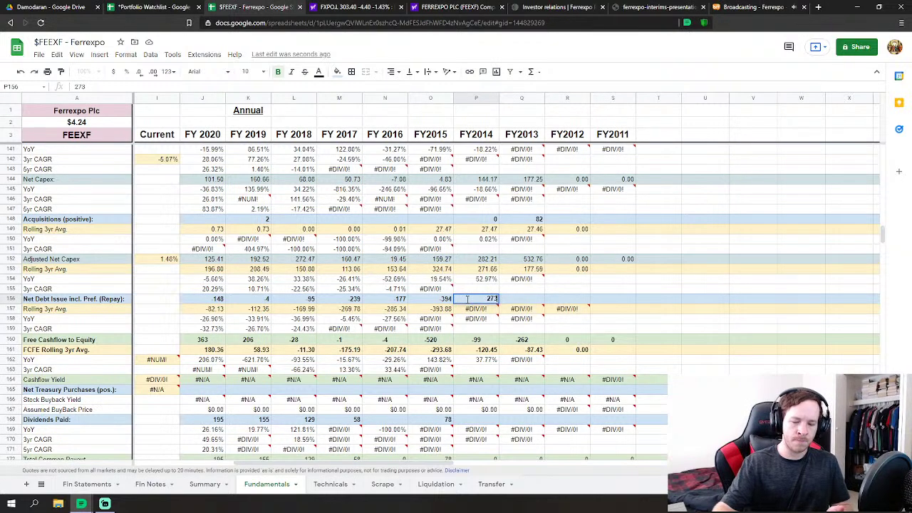
pyautogui.write('.506')
pyautogui.press('Tab')
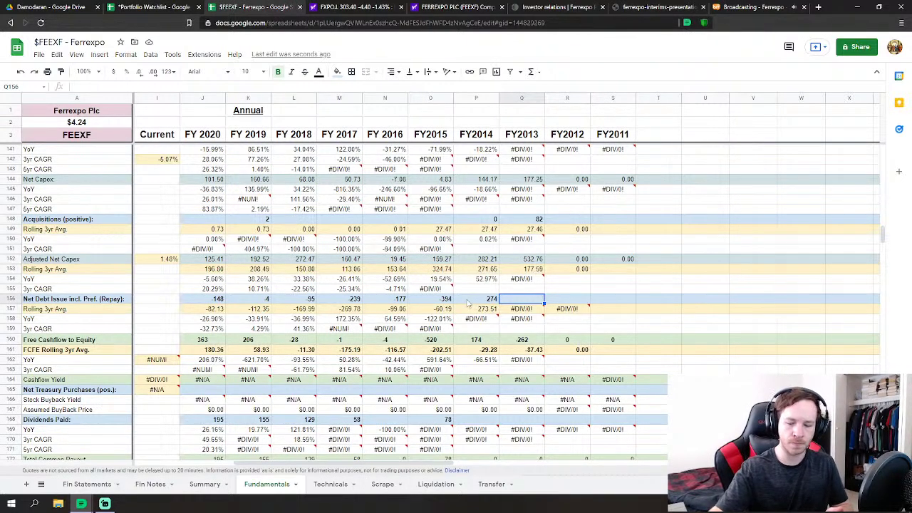
pyautogui.write('6.971')
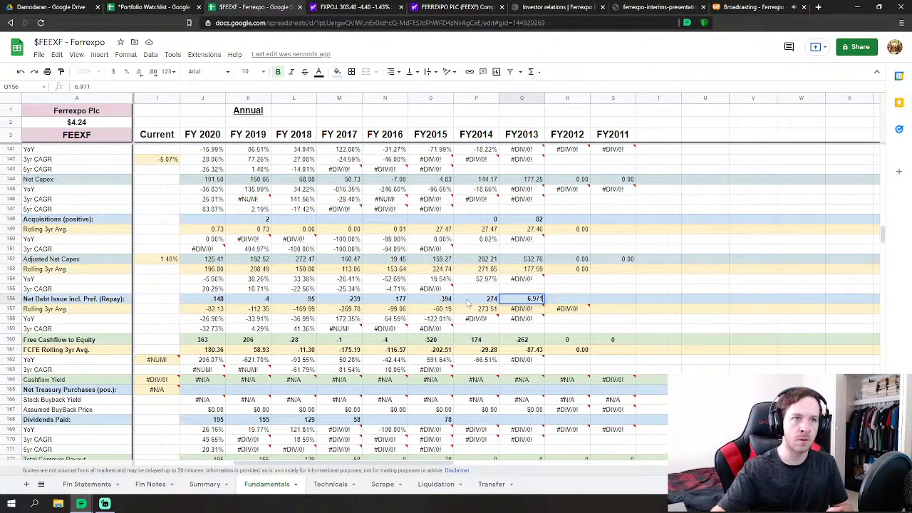
pyautogui.press('Return')
pyautogui.scroll(-2, 488, 371)
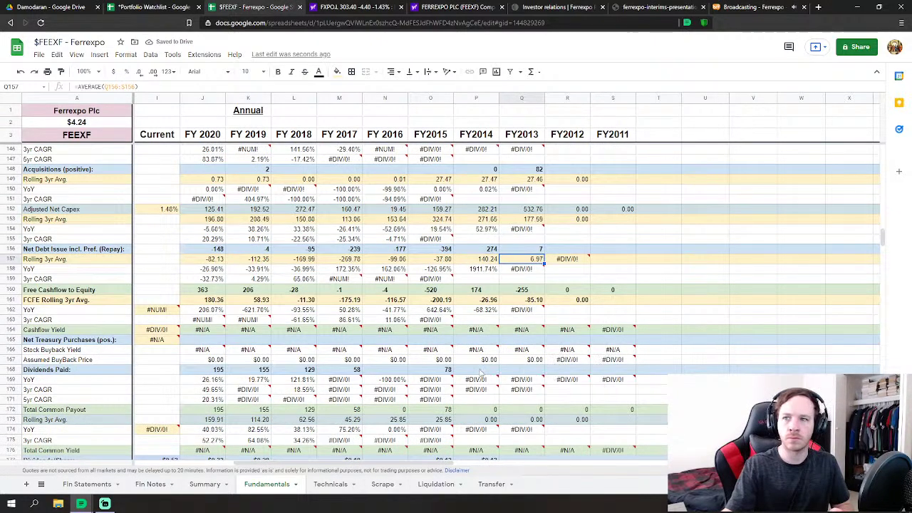
# Enter dividends paid of 76.90 for FY2014 and 77.883 for FY2013 in row 168
pyautogui.click(481, 370)
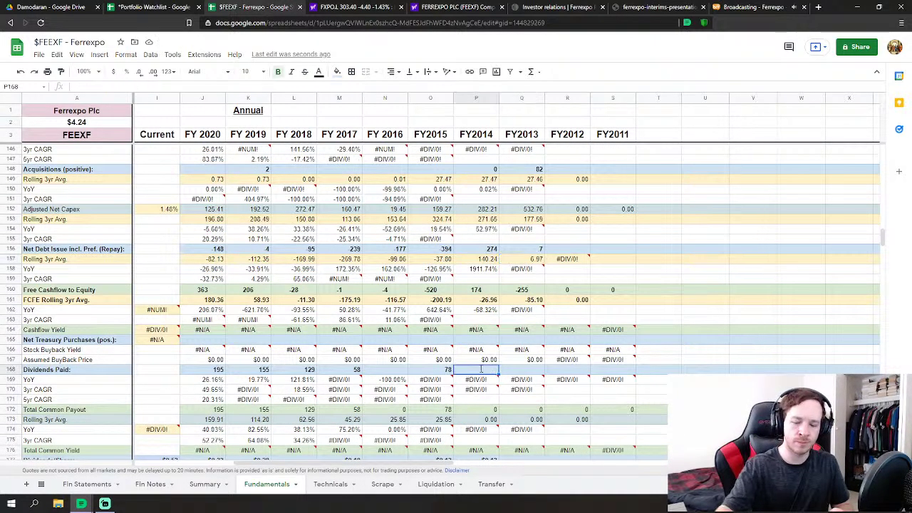
pyautogui.write('76.904')
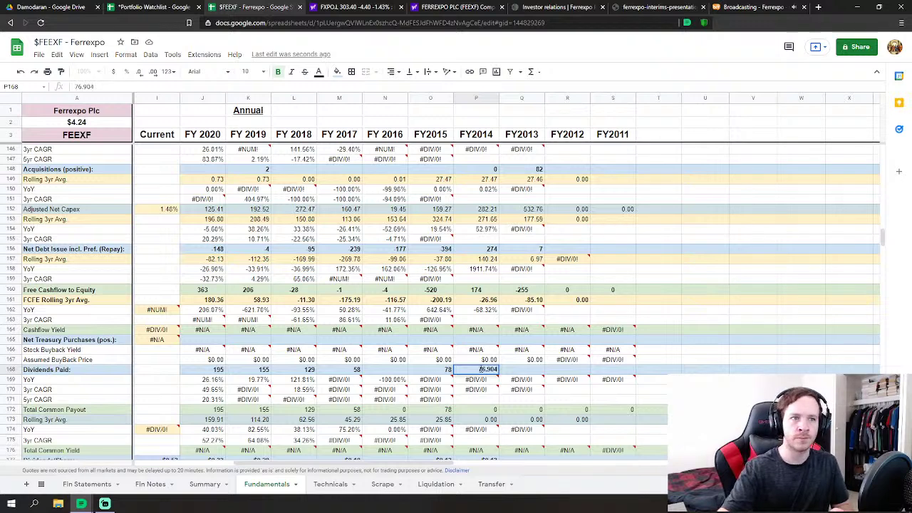
pyautogui.press('Tab')
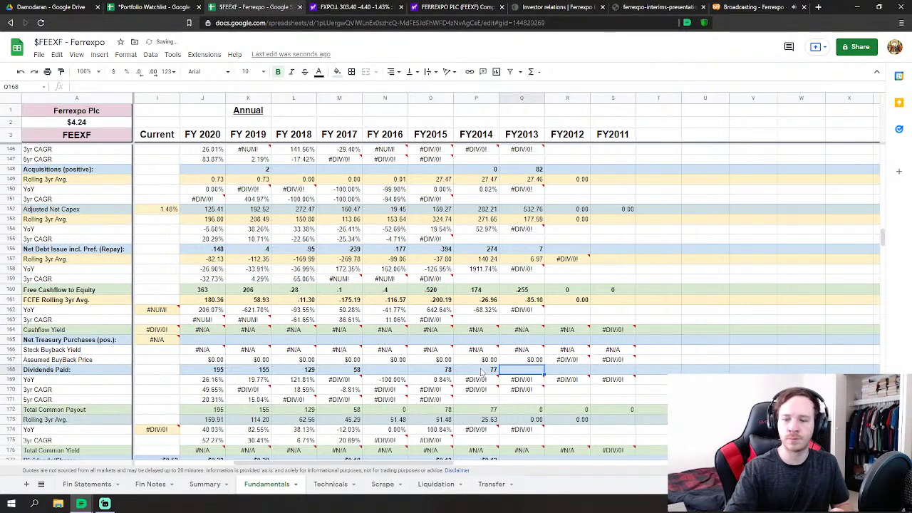
pyautogui.write('77.8')
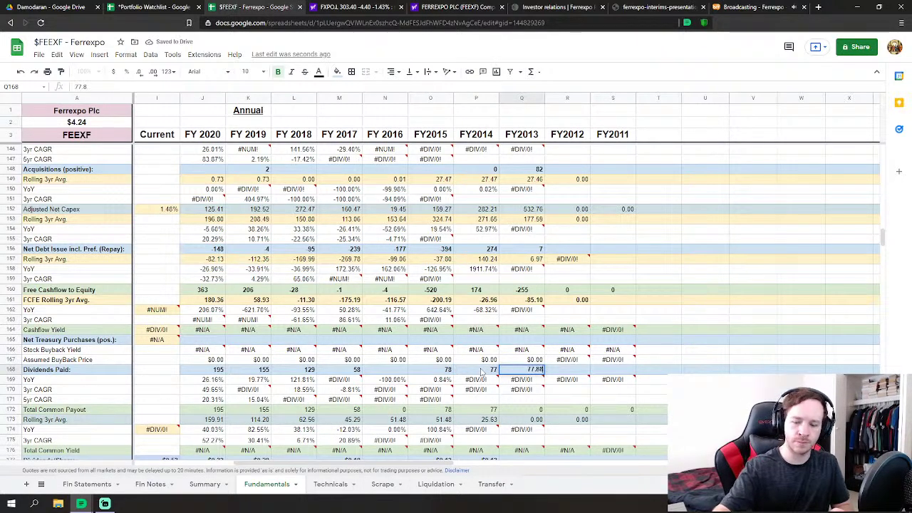
pyautogui.write('83')
pyautogui.press('Return')
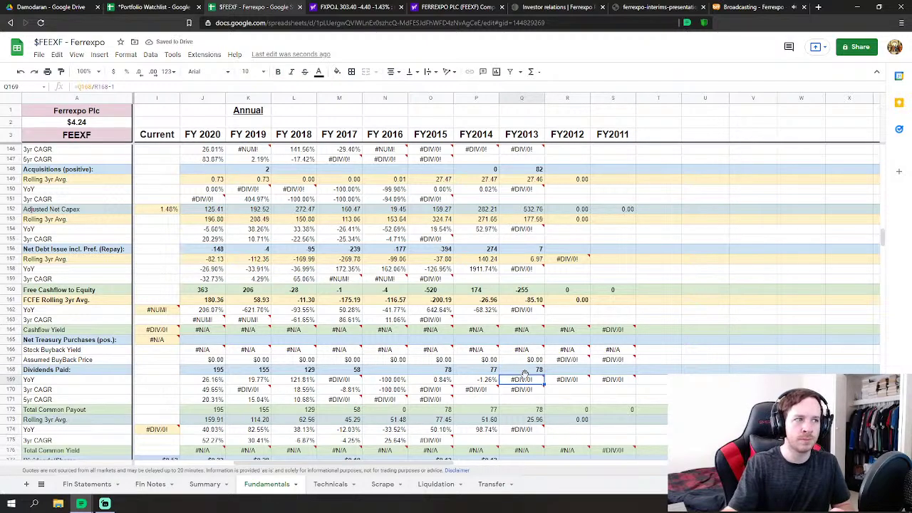
pyautogui.scroll(-5, 525, 374)
pyautogui.scroll(-19, 526, 379)
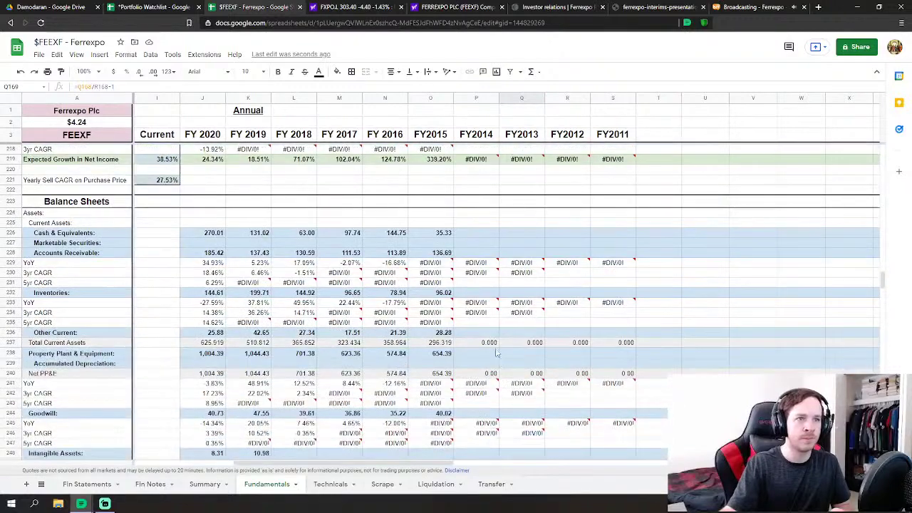
# Enter cash of 26.509 and 390.49 and receivables of 159.208 and 318.59 for FY2014/FY2013
pyautogui.click(478, 236)
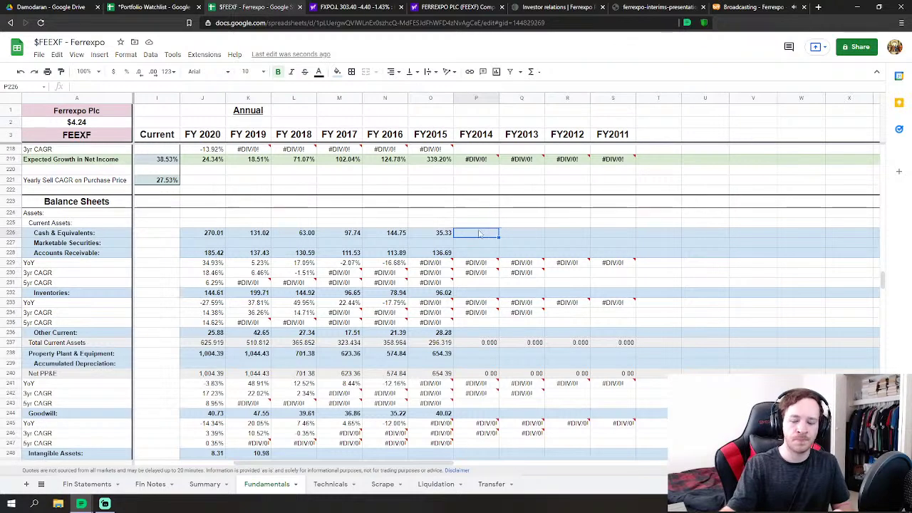
pyautogui.write('60')
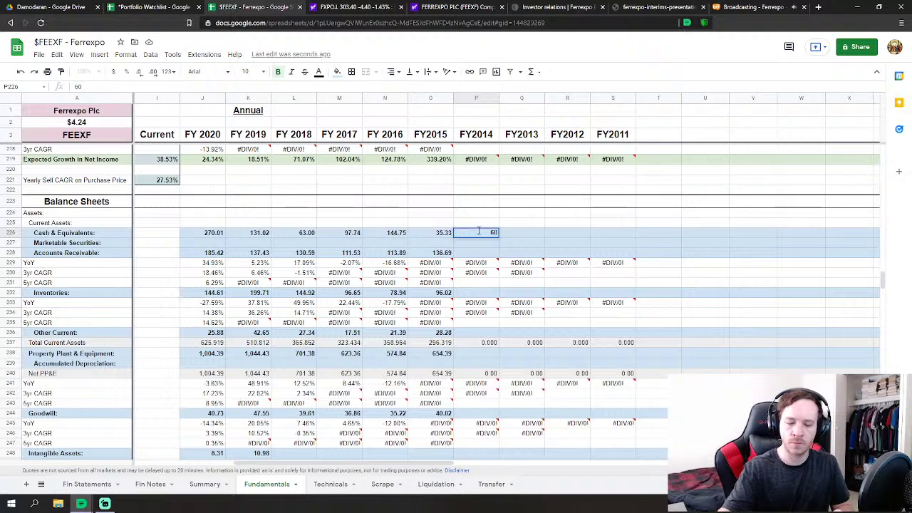
pyautogui.press('BackSpace')
pyautogui.write('2')
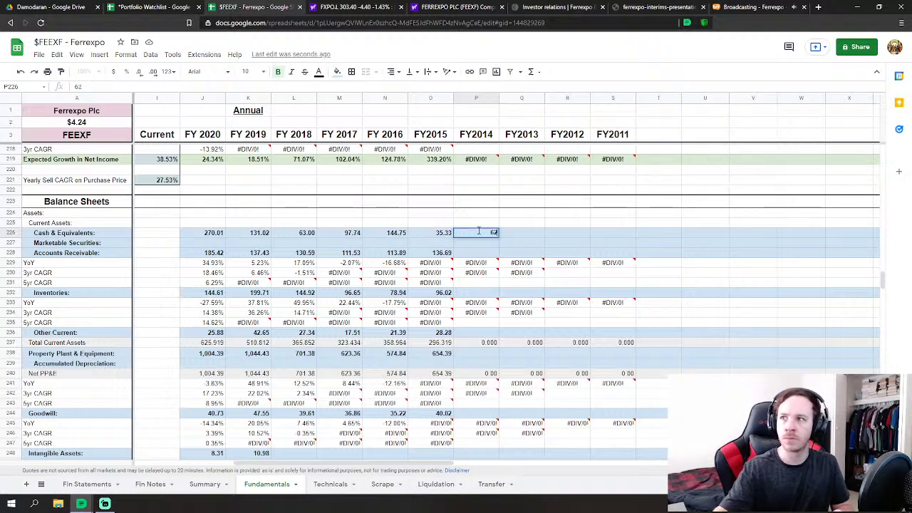
pyautogui.write('6.509')
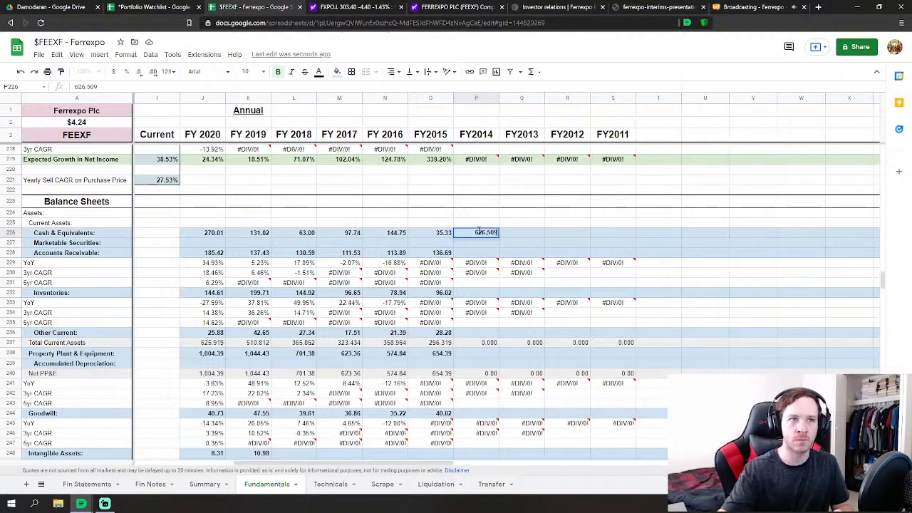
pyautogui.press('Tab')
pyautogui.write('3')
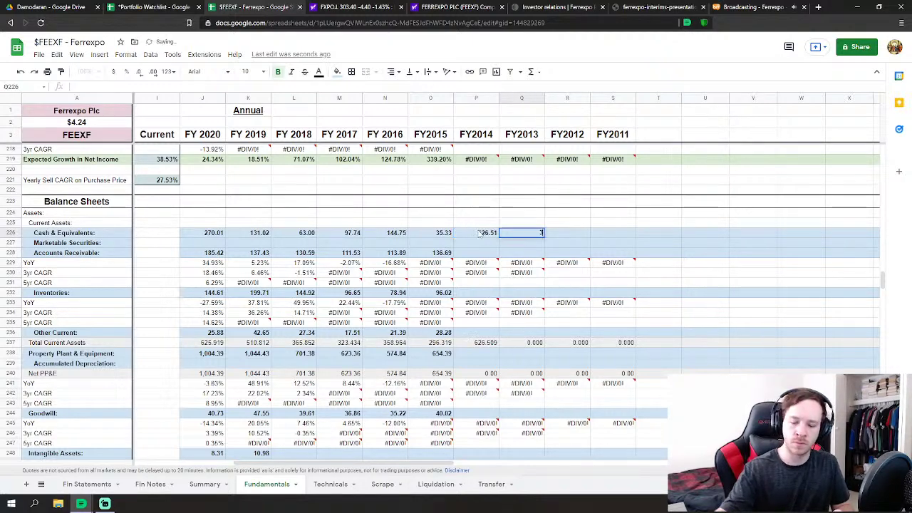
pyautogui.write('90.491')
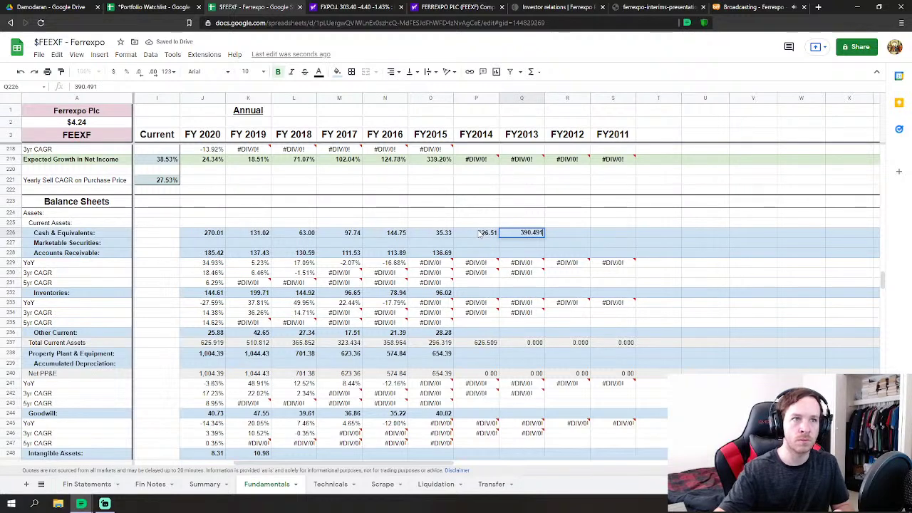
pyautogui.press('Return')
pyautogui.press('Down')
pyautogui.press('Left')
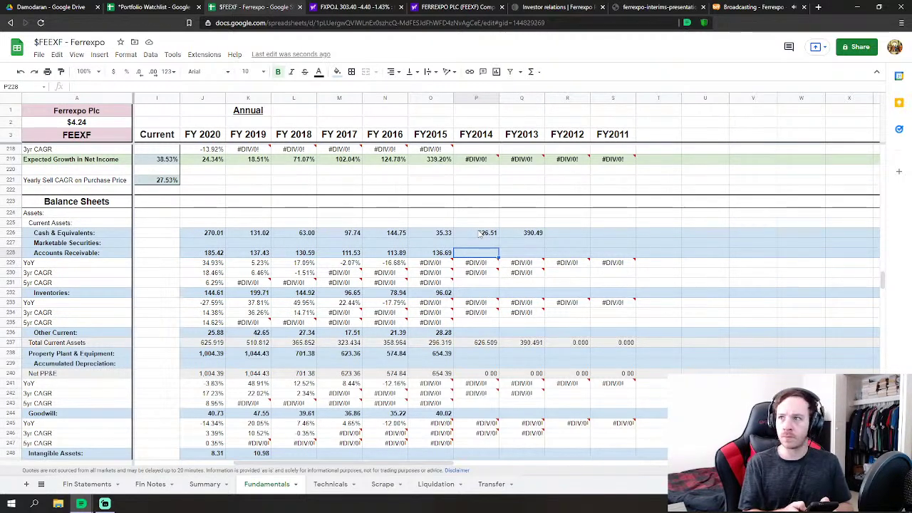
pyautogui.write('15')
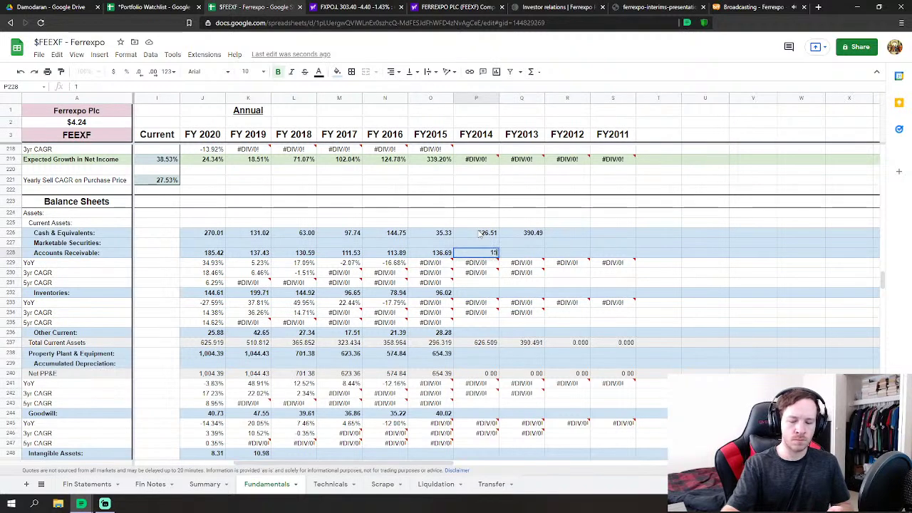
pyautogui.write('9.208')
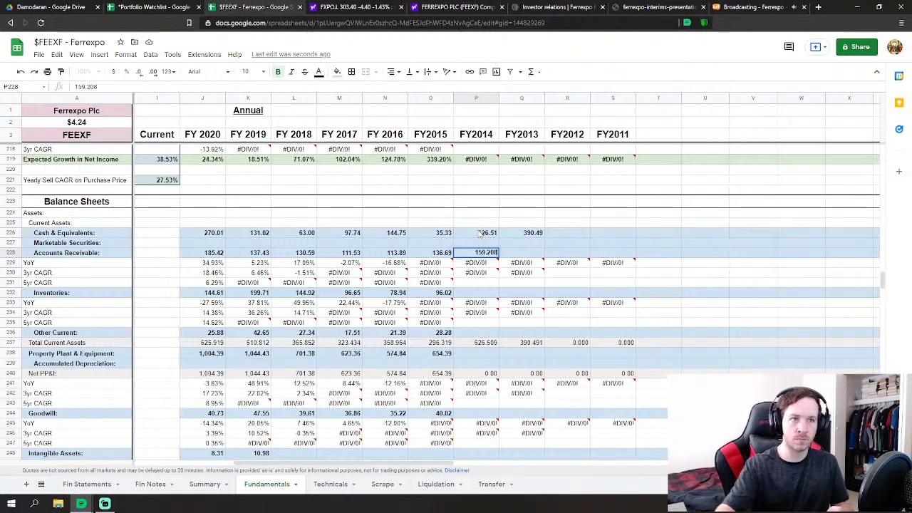
pyautogui.press('Tab')
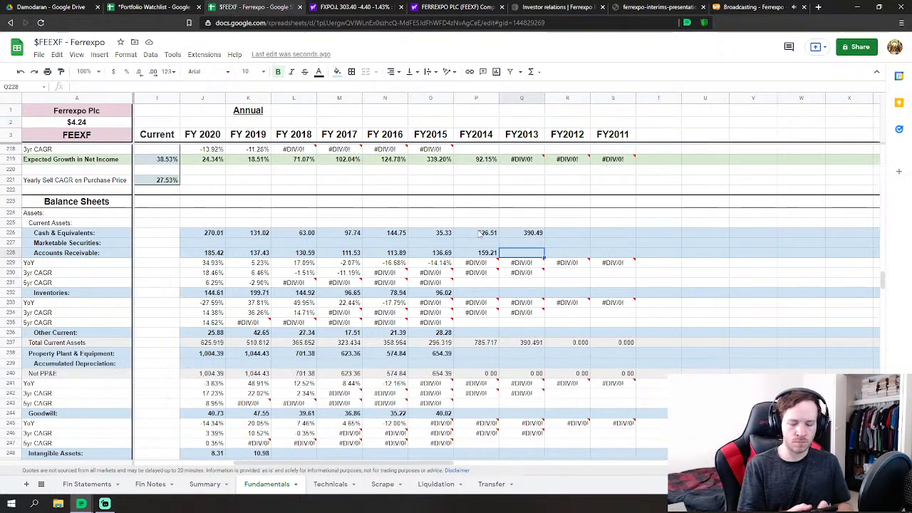
pyautogui.write('318.594')
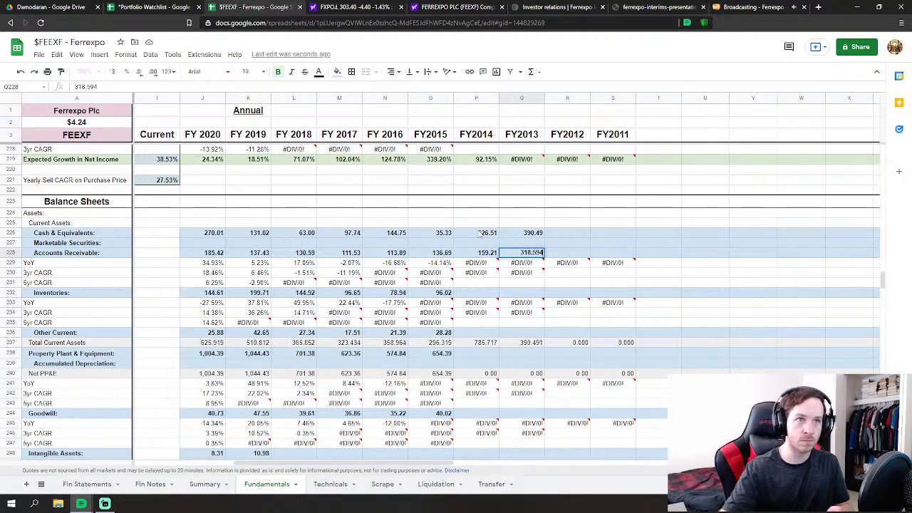
pyautogui.press('Return')
# Enter inventories of 124.72 for FY2014 and 180.863 for FY2013
pyautogui.press('Down')
pyautogui.press('Down')
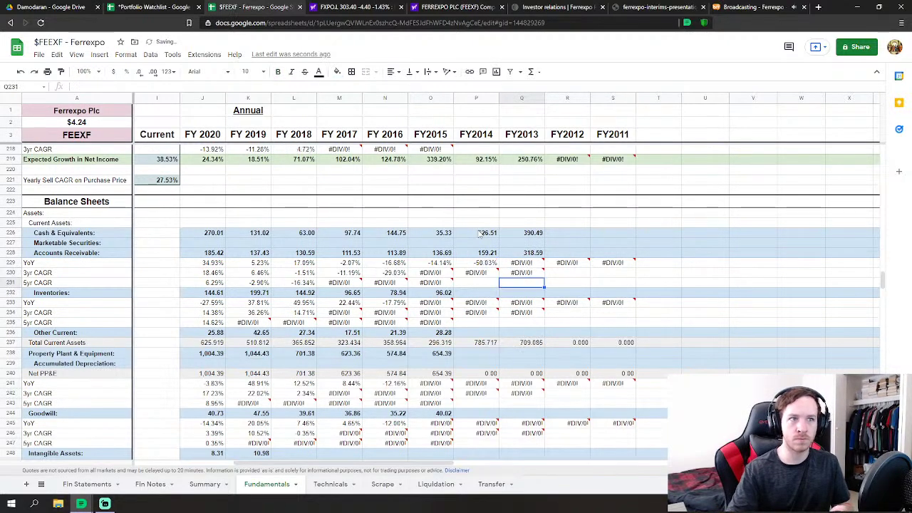
pyautogui.press('Down')
pyautogui.press('Left')
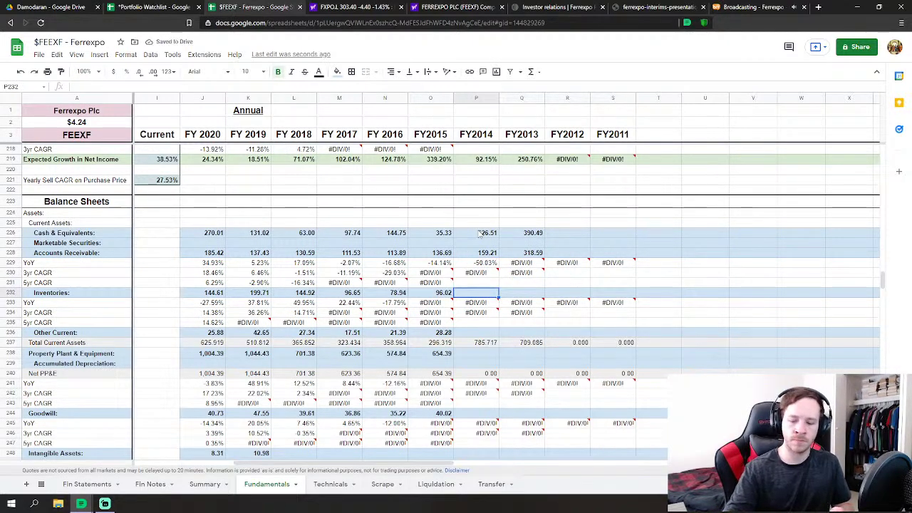
pyautogui.write('124.722')
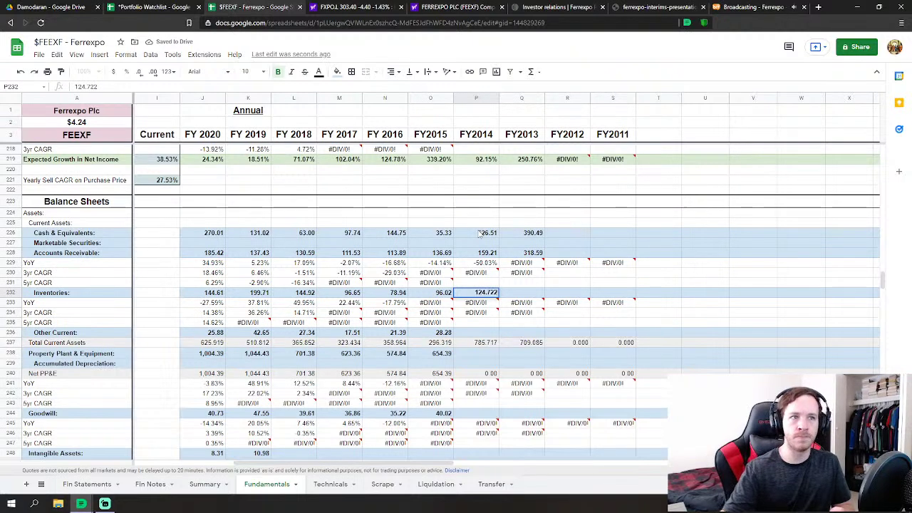
pyautogui.press('Tab')
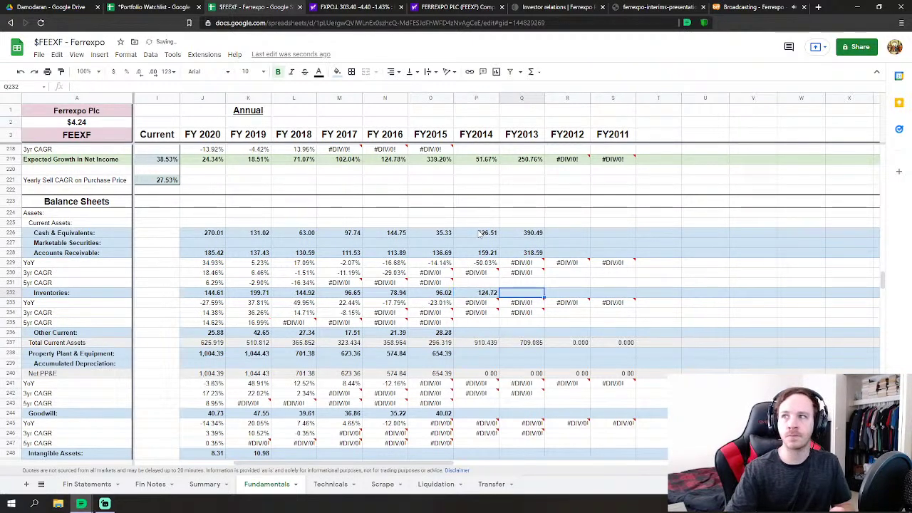
pyautogui.write('180')
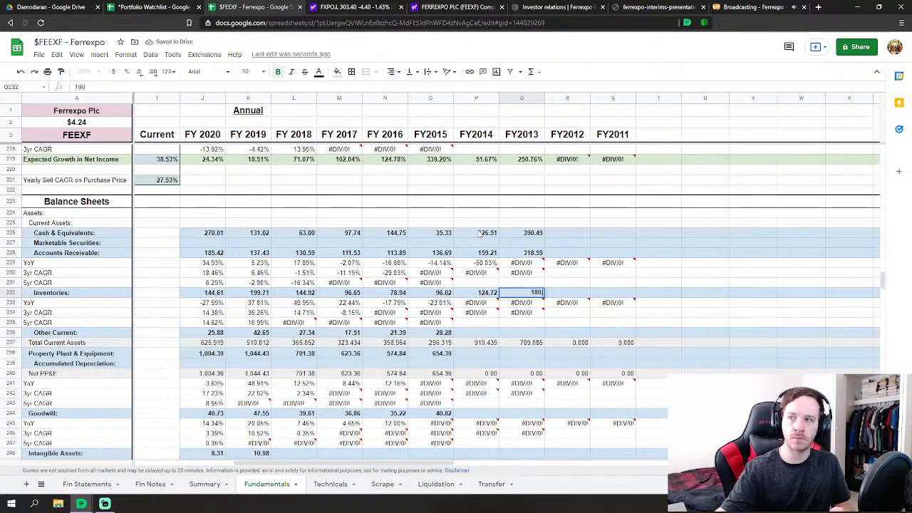
pyautogui.write('.863')
pyautogui.press('Return')
# Enter other current assets of 21.057 for FY2014 and 25.07 for FY2013
pyautogui.press('Down')
pyautogui.press('Down')
pyautogui.press('Down')
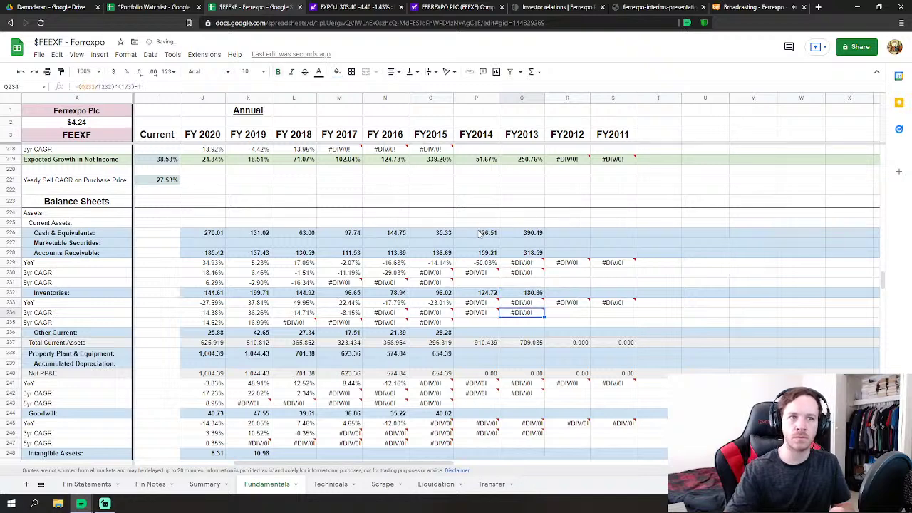
pyautogui.press('Left')
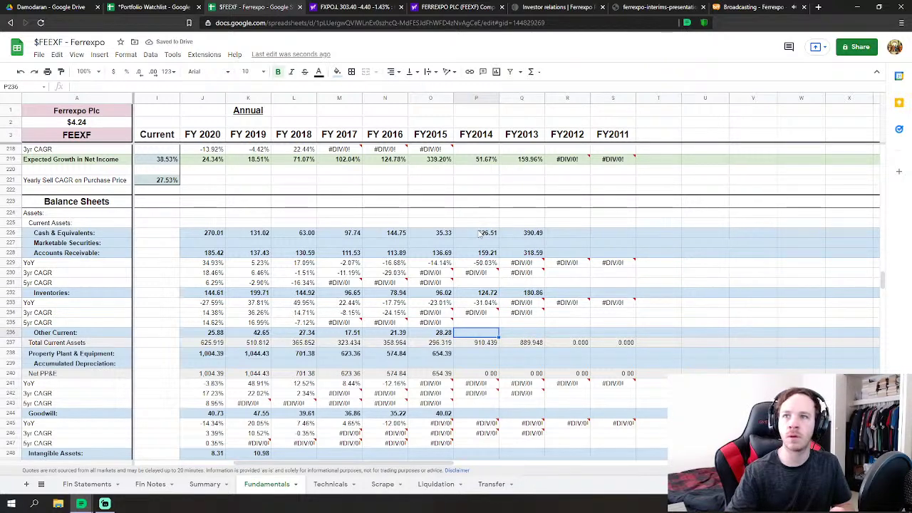
pyautogui.write('21.')
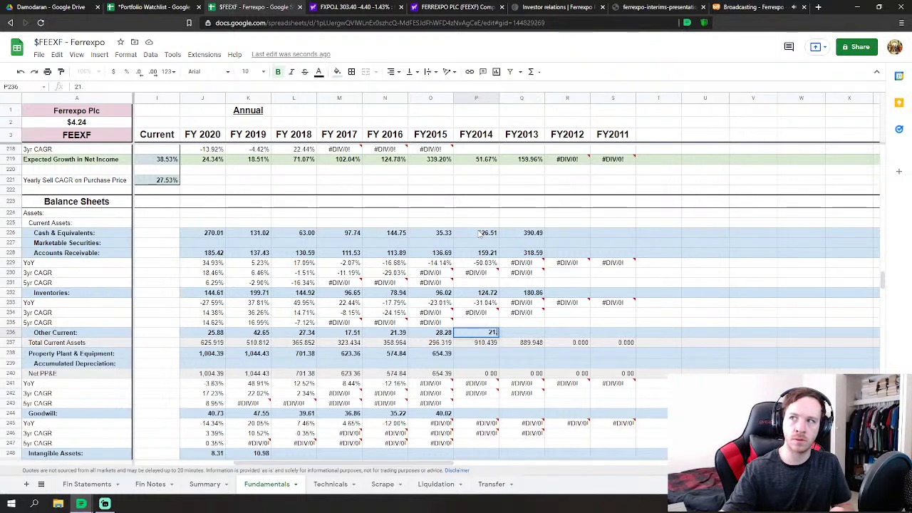
pyautogui.write('057')
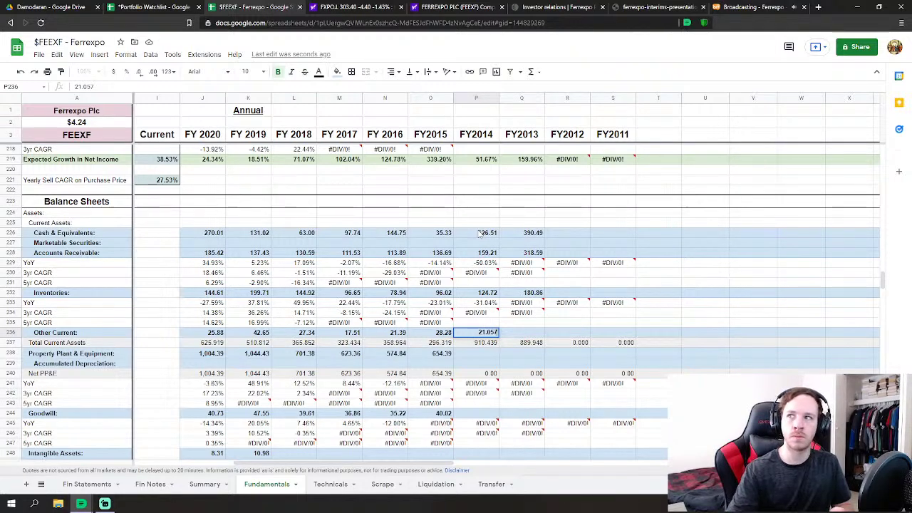
pyautogui.press('Tab')
pyautogui.write('25')
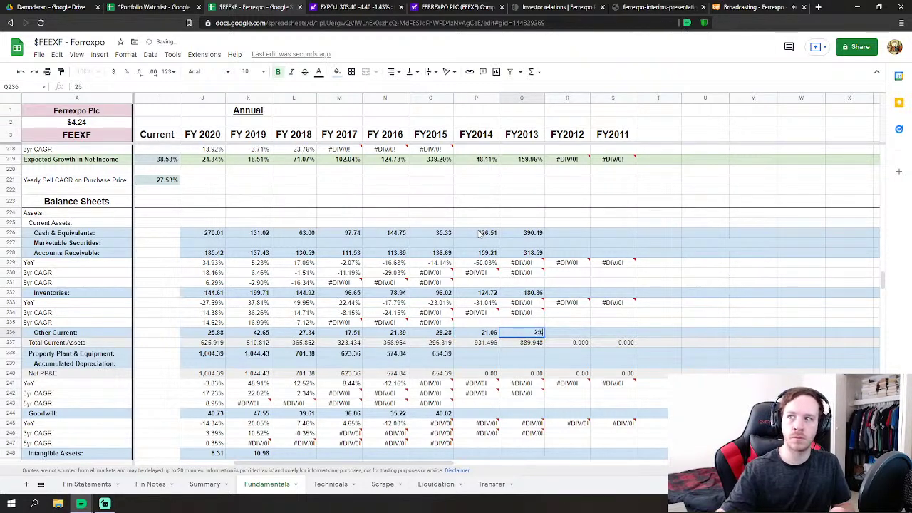
pyautogui.write('.07')
pyautogui.press('Return')
pyautogui.press('Down')
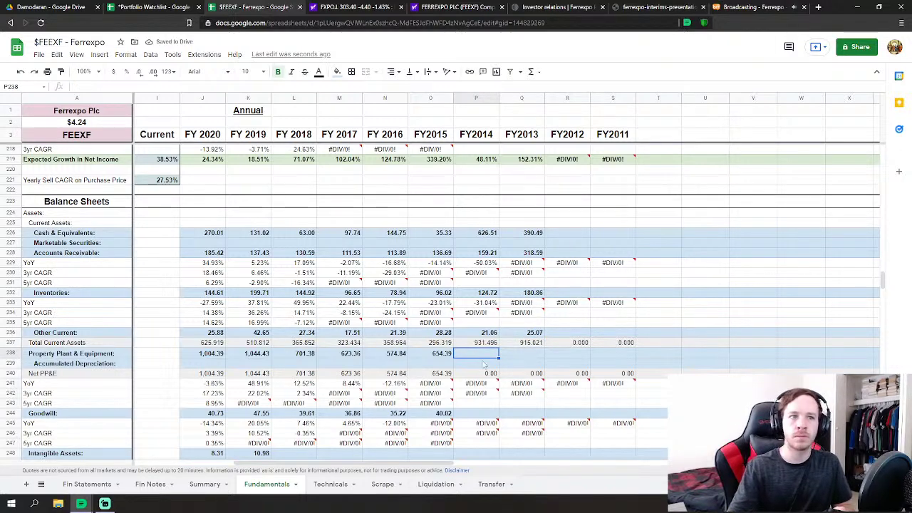
# Revise FY2014 other current assets to 21.083 and FY2013 to 25.179 via the formula bar
pyautogui.scroll(-1, 625, 303)
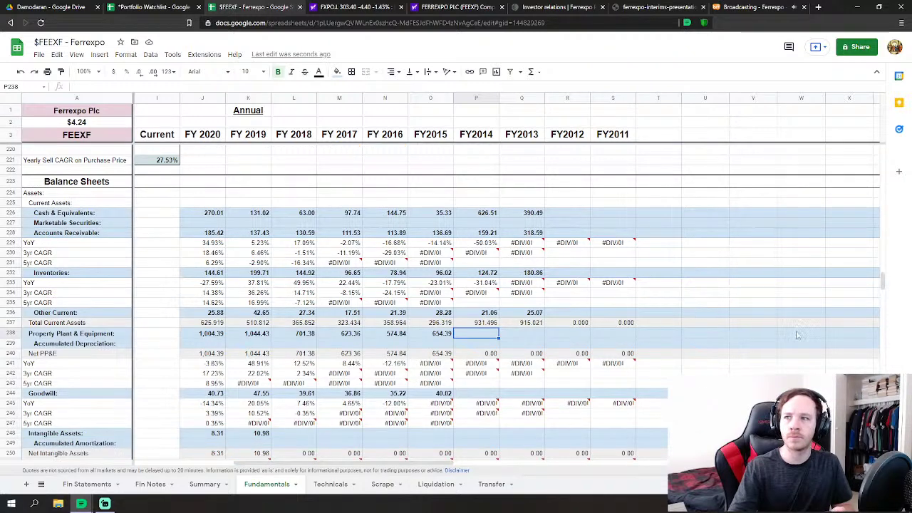
pyautogui.click(489, 313)
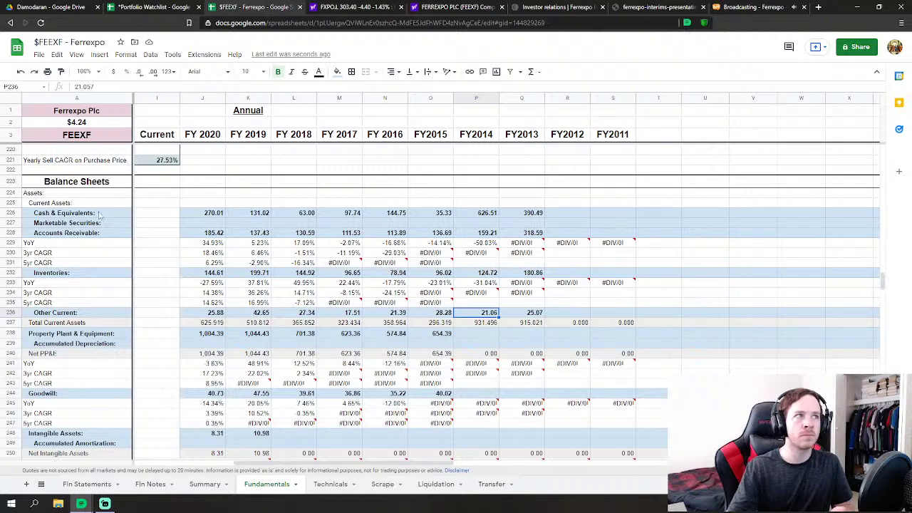
pyautogui.click(92, 87)
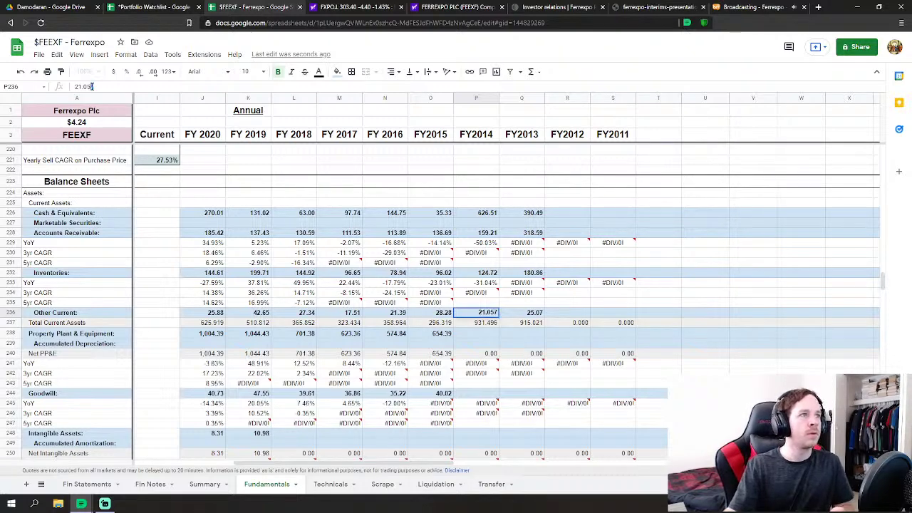
pyautogui.write('83')
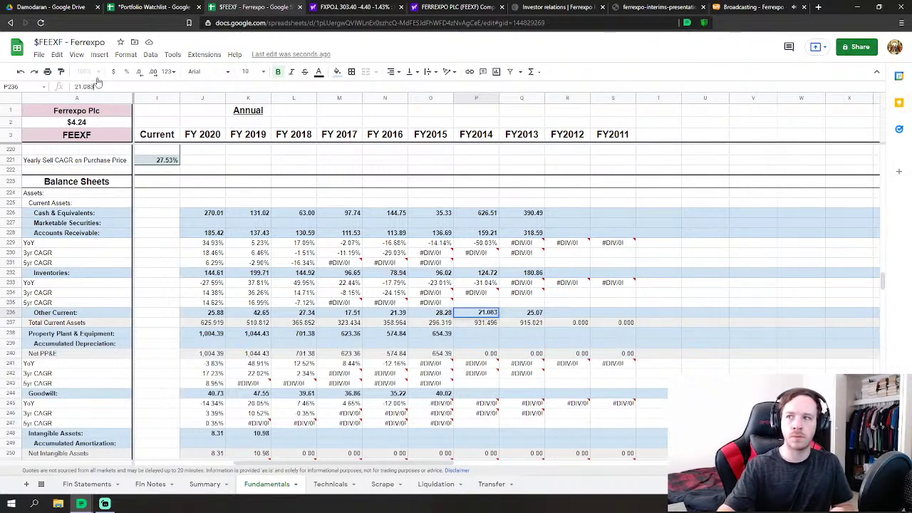
pyautogui.press('Return')
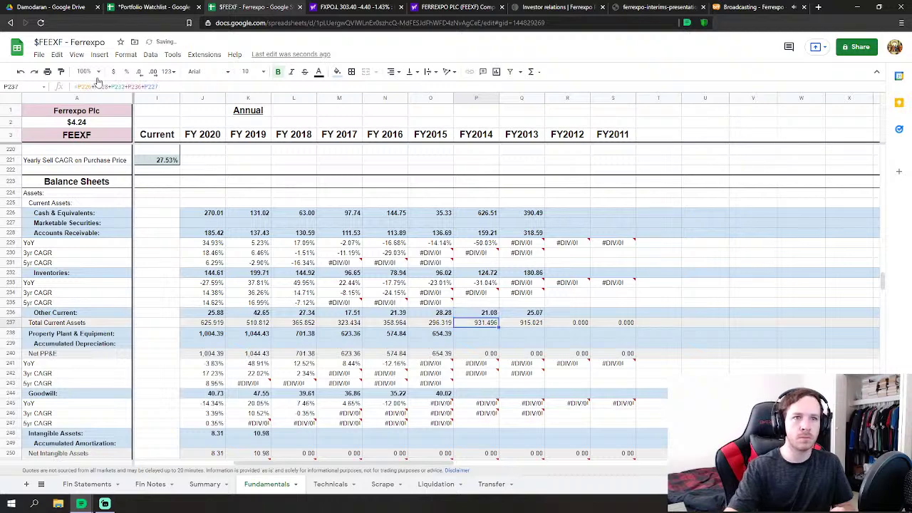
pyautogui.press('Right')
pyautogui.press('Up')
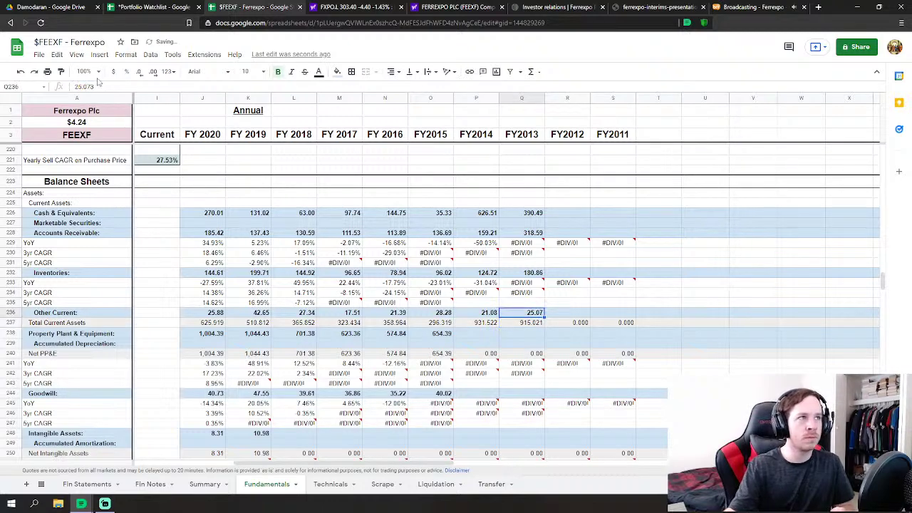
pyautogui.moveTo(99, 86); pyautogui.dragTo(88, 86)
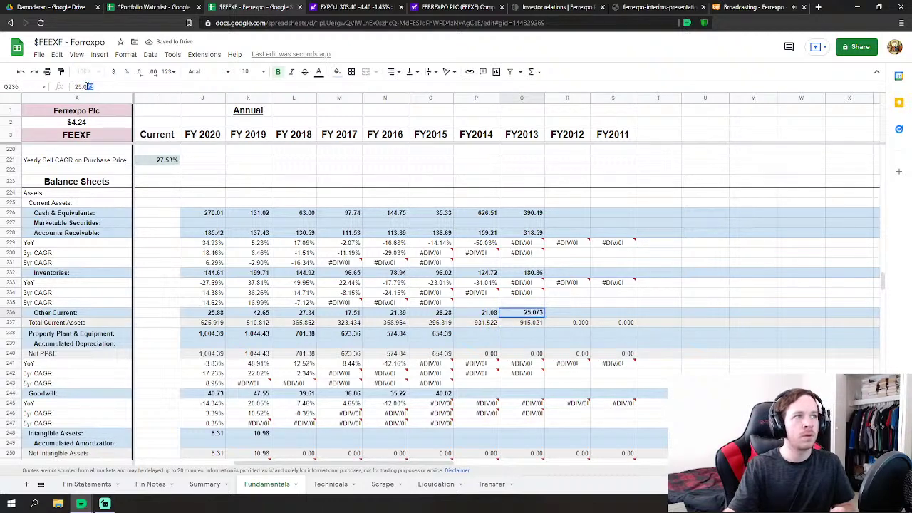
pyautogui.write('179')
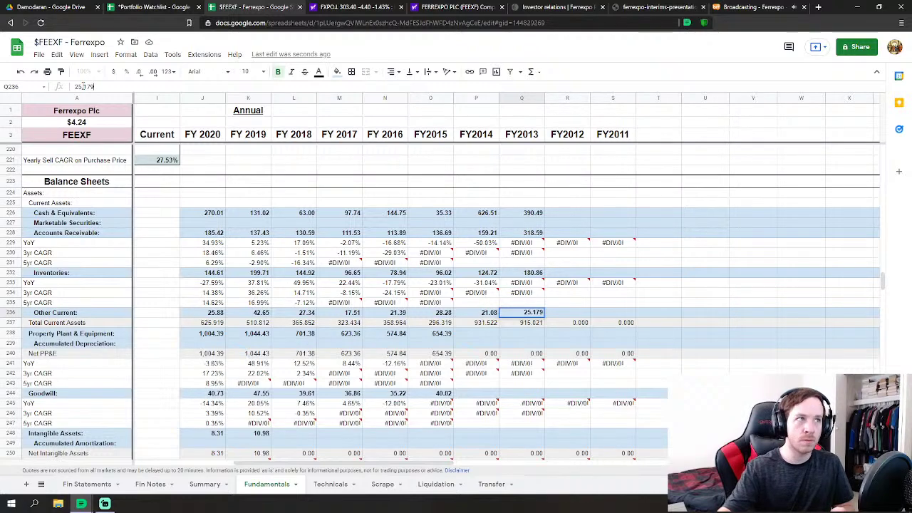
pyautogui.press('Return')
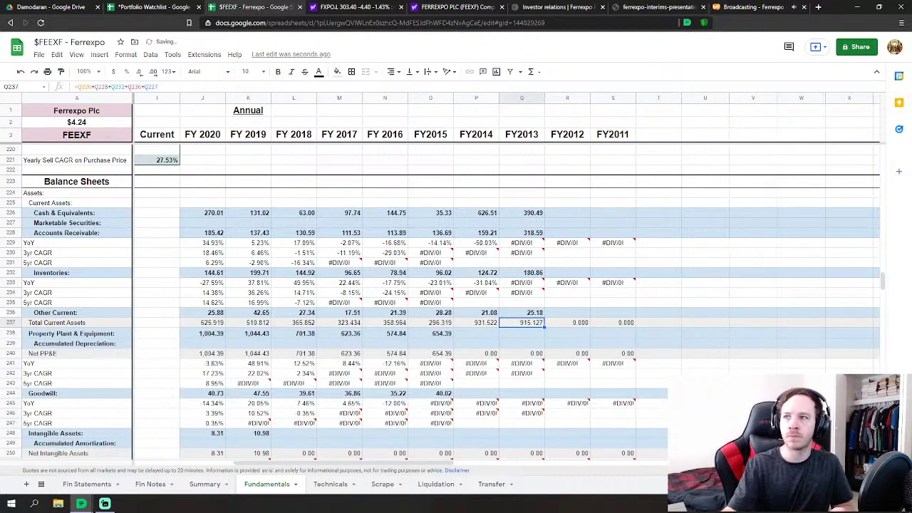
pyautogui.click(484, 334)
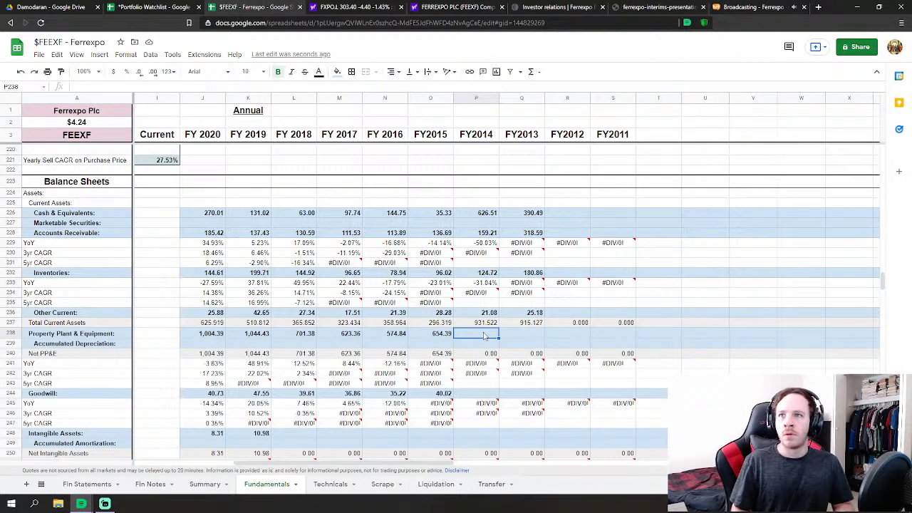
# Enter PP&E of 926.43 for FY2014 and 1533.81 for FY2013
pyautogui.write('92')
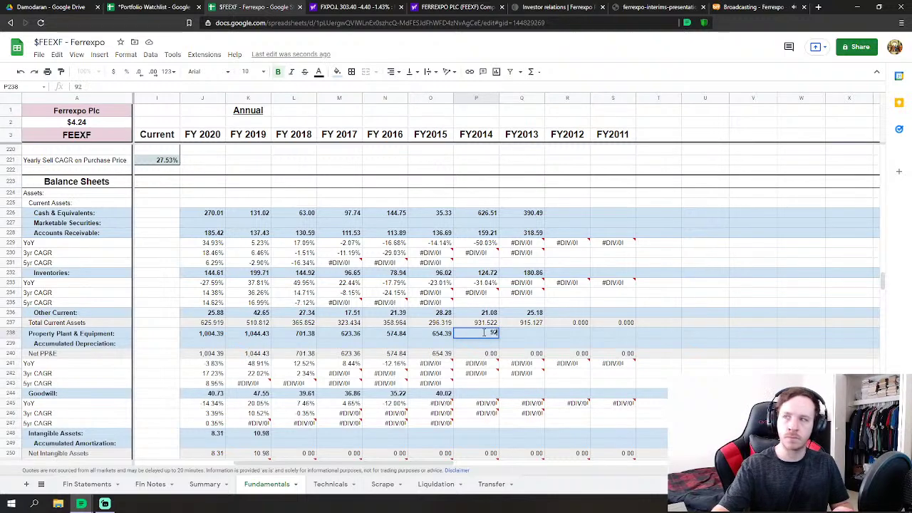
pyautogui.write('6.433')
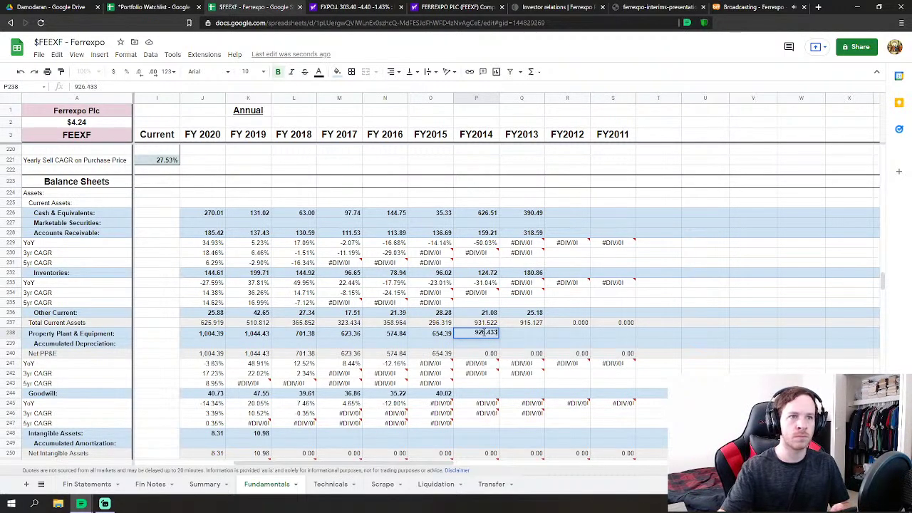
pyautogui.press('Tab')
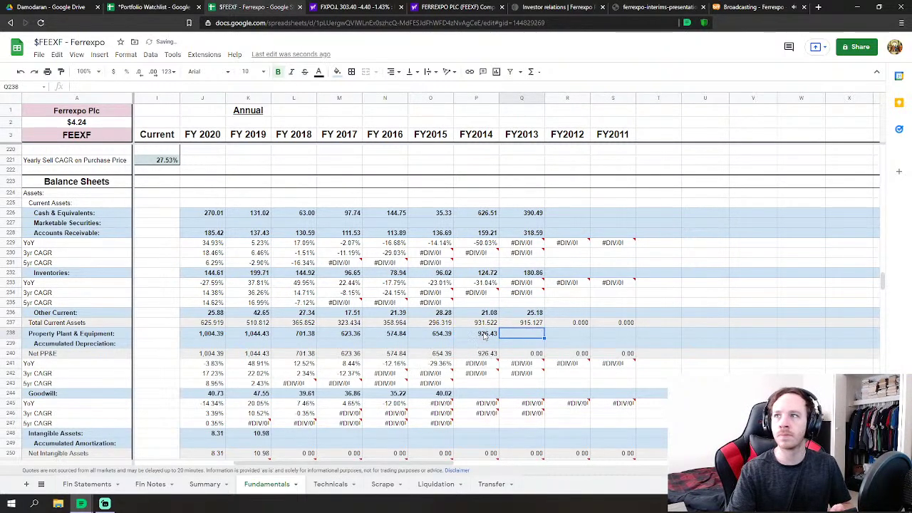
pyautogui.write('1533.819')
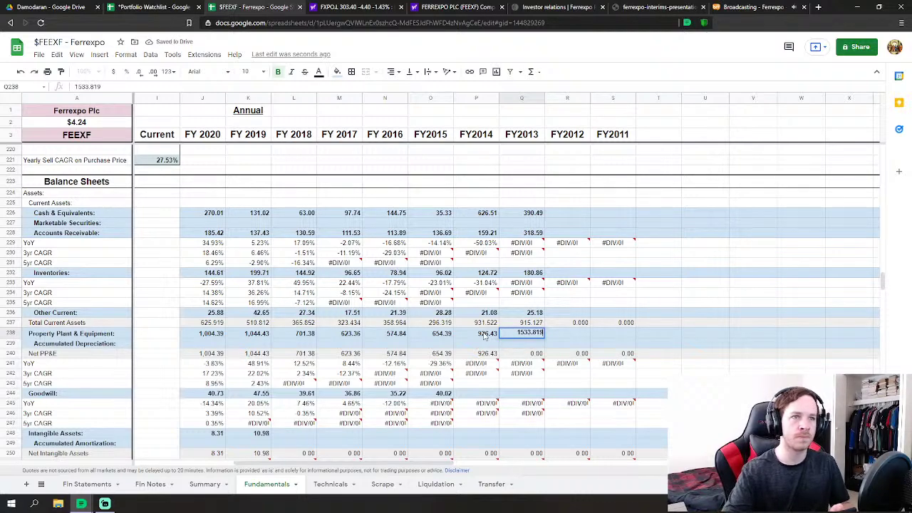
pyautogui.press('Return')
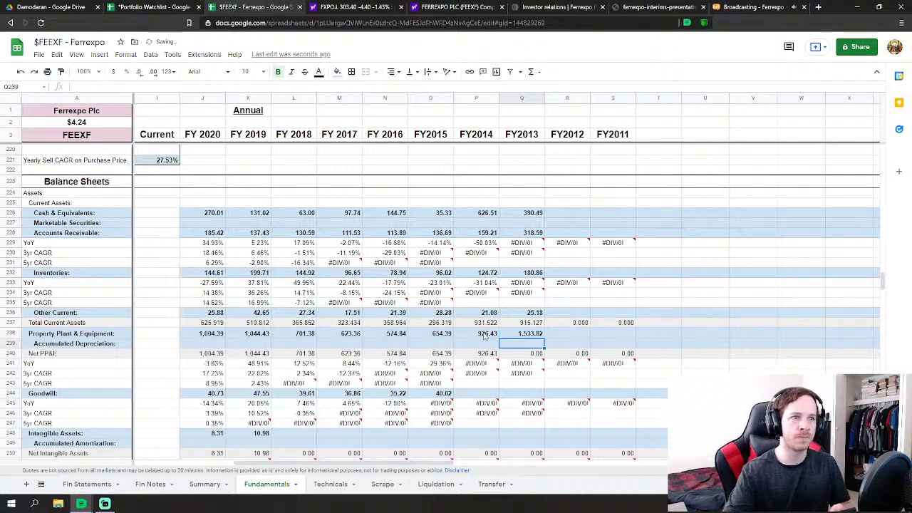
# Enter goodwill of 60.468 for FY2014 and 117.09 for FY2013
pyautogui.press('Down')
pyautogui.press('Down')
pyautogui.press('Down')
pyautogui.press('Down')
pyautogui.press('Down')
pyautogui.press('Left')
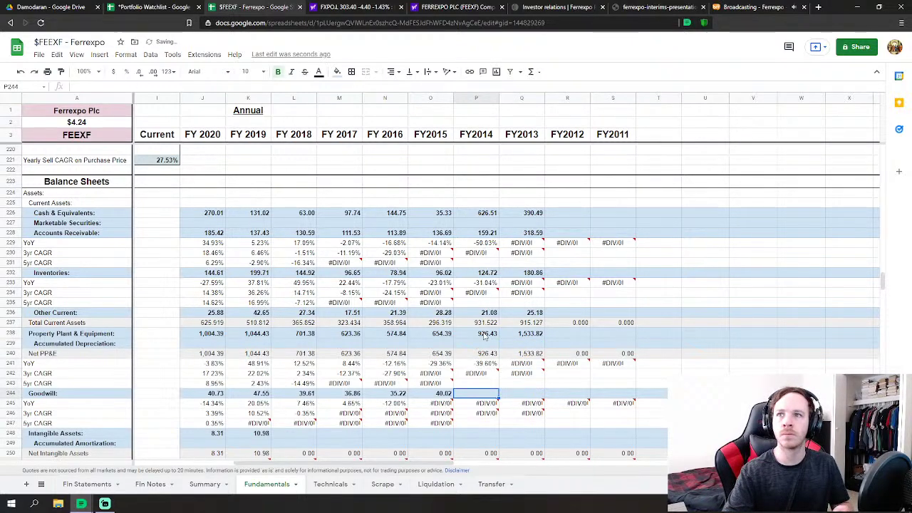
pyautogui.write('60')
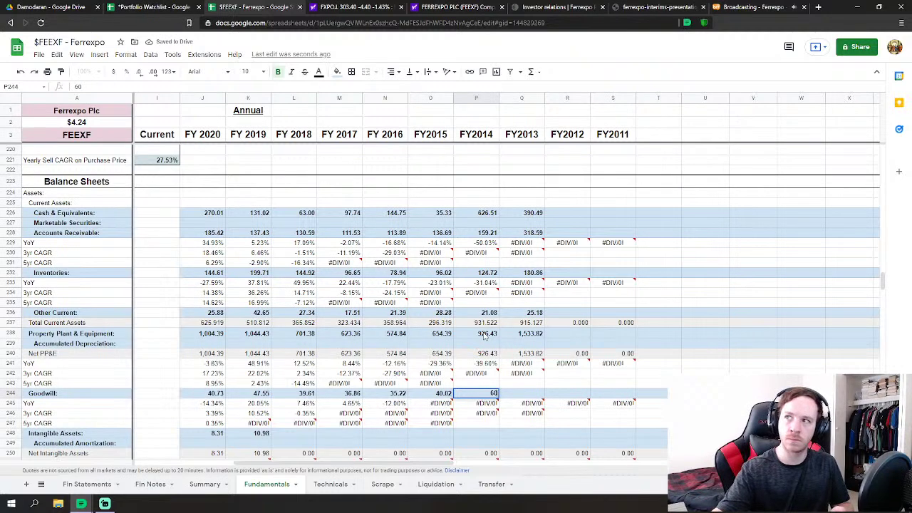
pyautogui.write('.468')
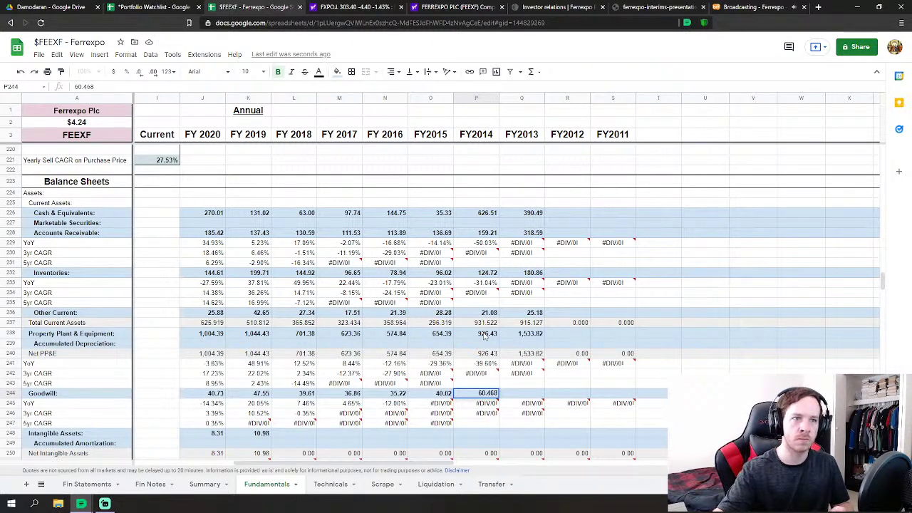
pyautogui.press('Tab')
pyautogui.write('117')
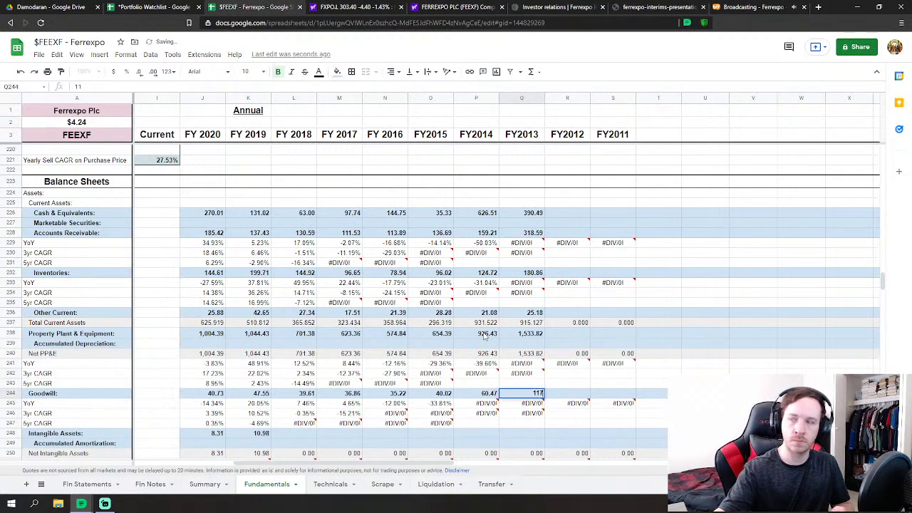
pyautogui.write('.09')
pyautogui.press('Down')
pyautogui.press('Down')
pyautogui.press('Down')
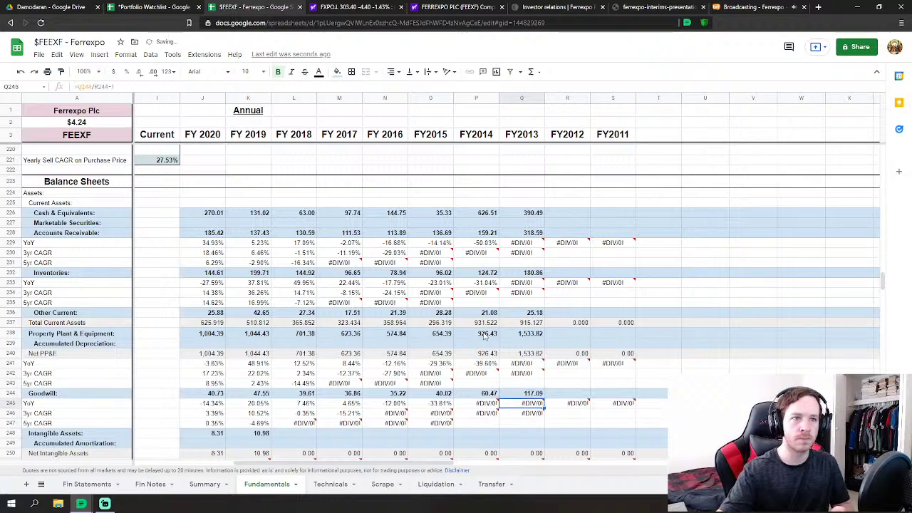
# Put 216.47 in P254 and 366.337 in Q254 as FY2014 and FY2013 other assets
pyautogui.scroll(-3, 485, 335)
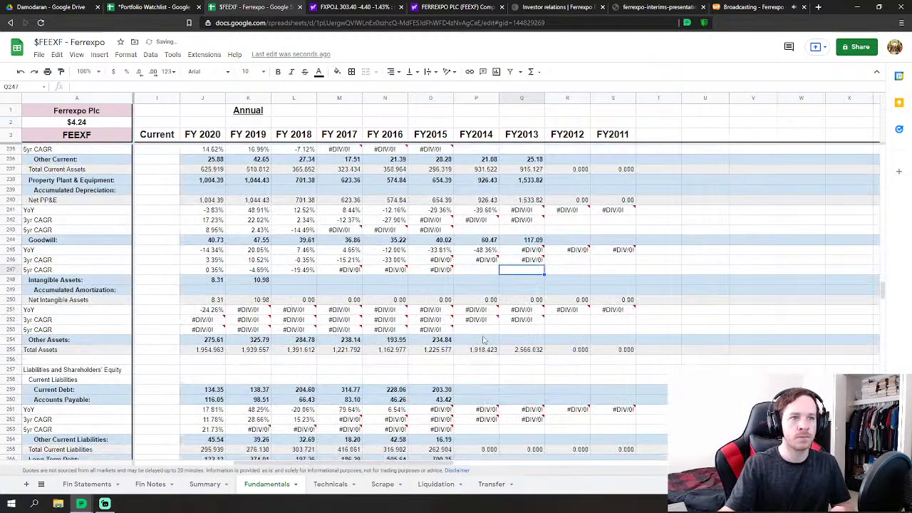
pyautogui.click(482, 342)
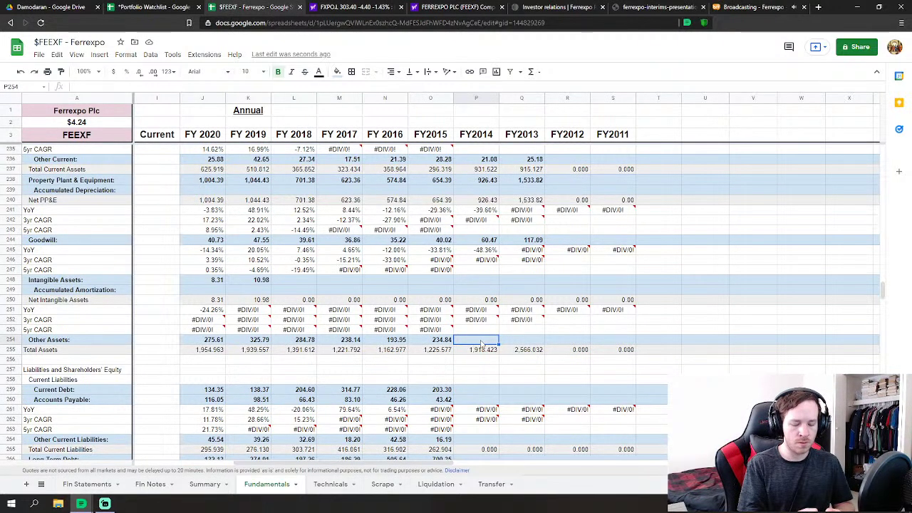
pyautogui.write('216')
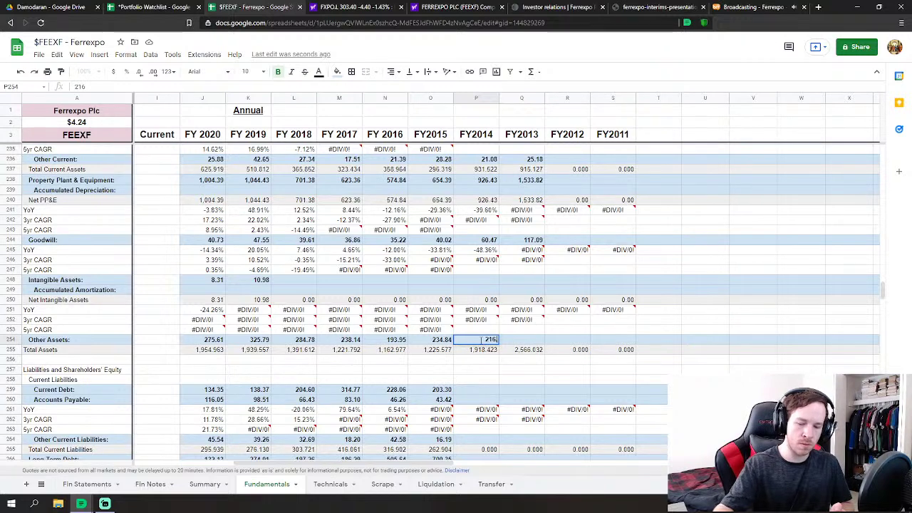
pyautogui.write('.472')
pyautogui.press('Return')
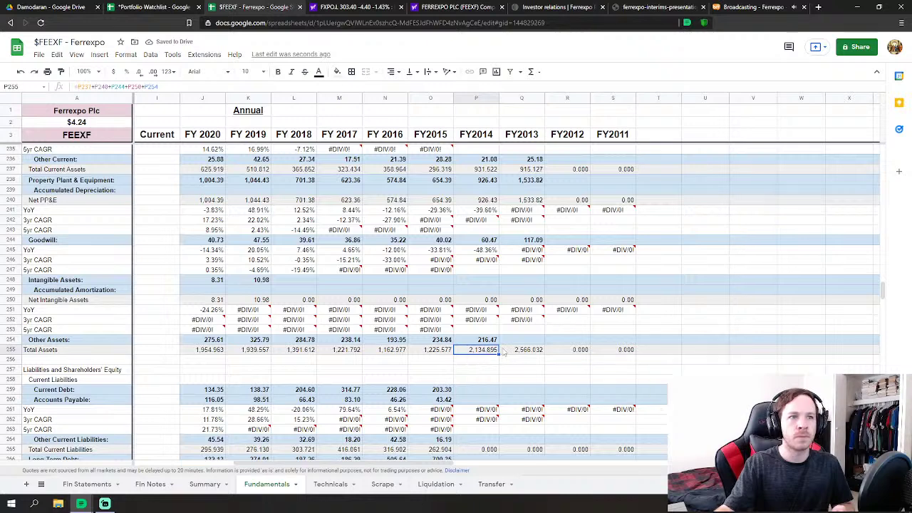
pyautogui.click(522, 340)
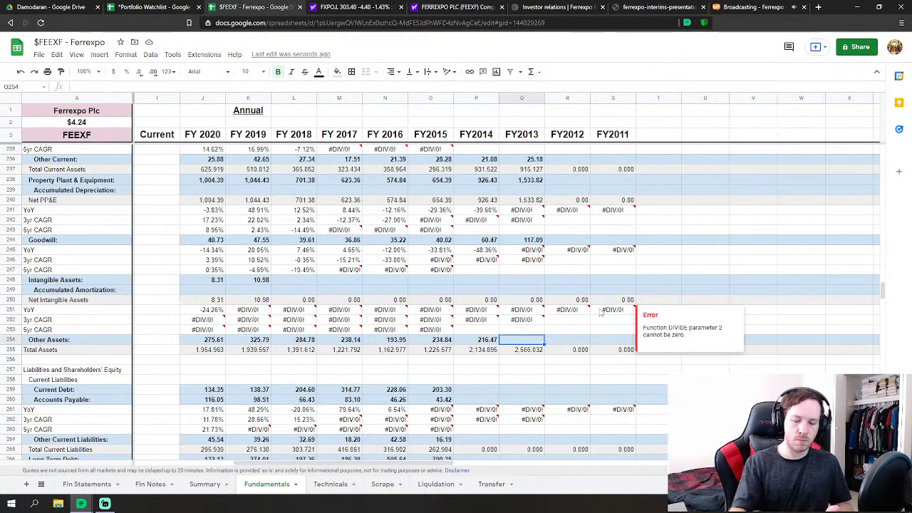
pyautogui.write('366.337')
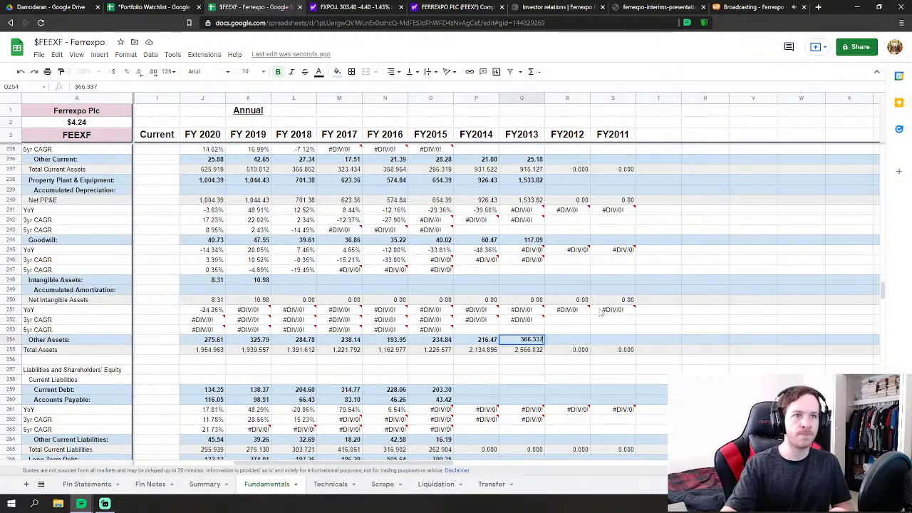
pyautogui.press('Return')
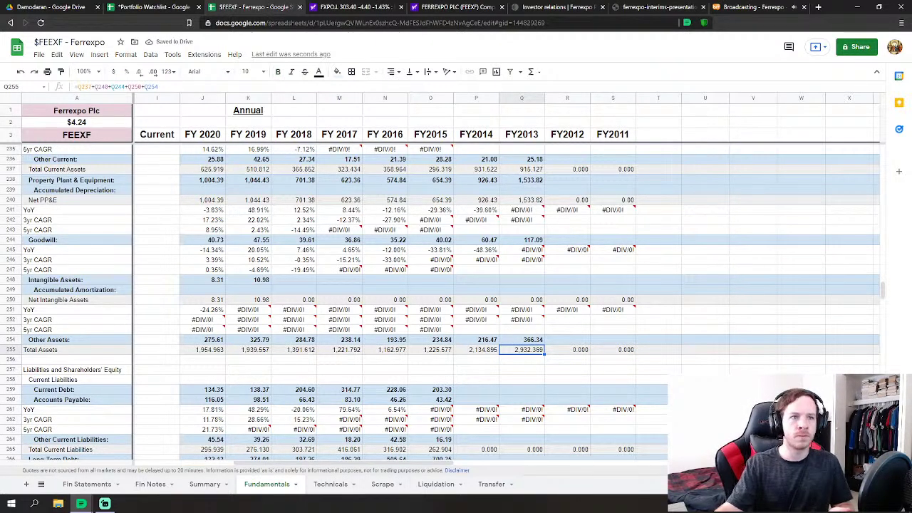
pyautogui.scroll(-4, 503, 341)
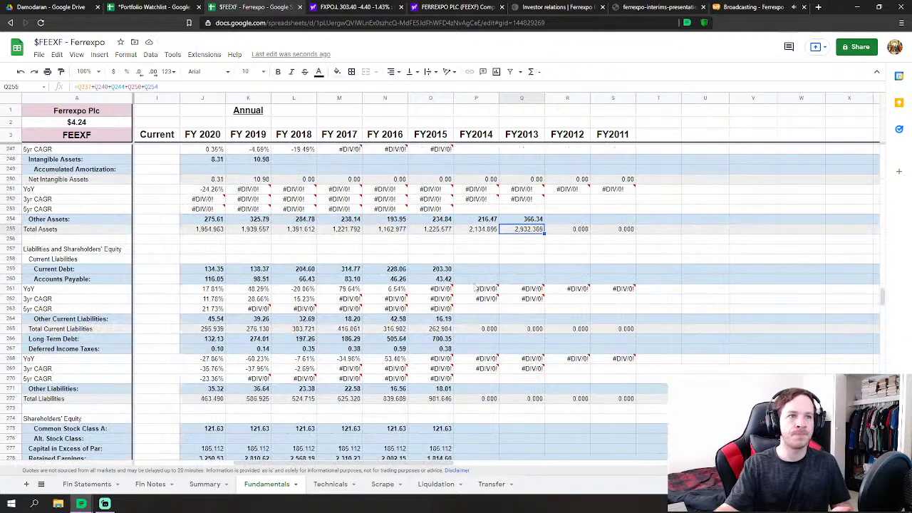
# Enter FY2014 and FY2013 Current Debt of 248.374 and 101.043 in P259:Q259
pyautogui.click(485, 270)
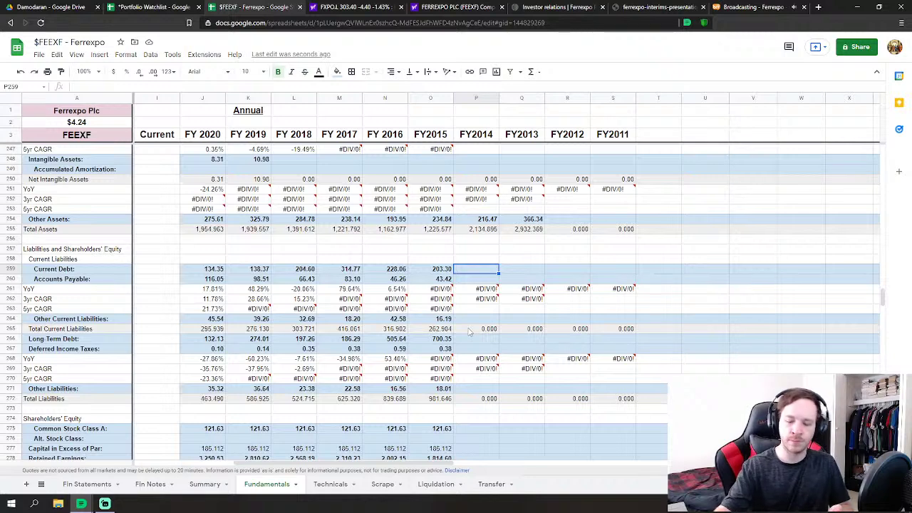
pyautogui.write('248.3')
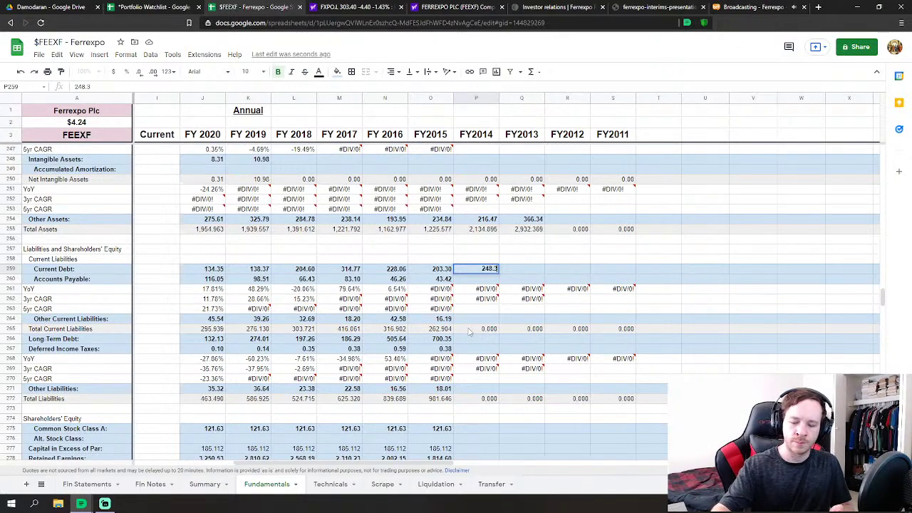
pyautogui.write('74')
pyautogui.press('Tab')
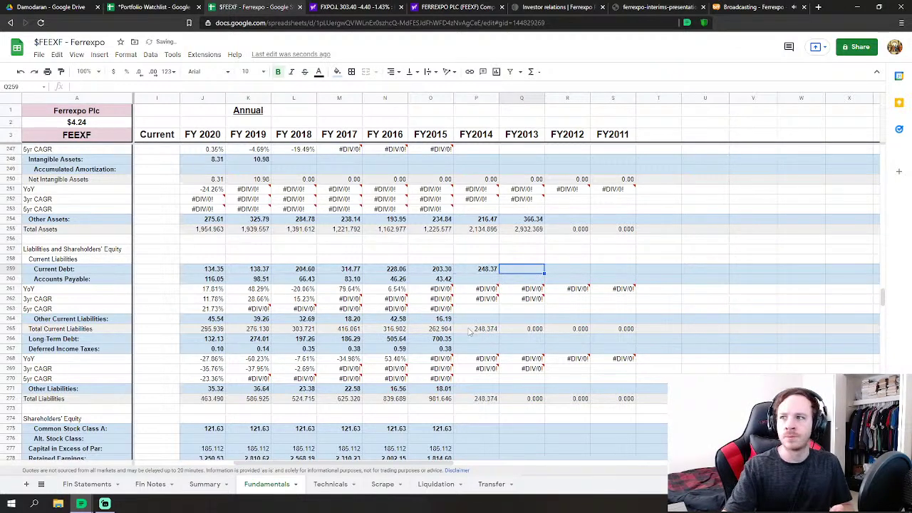
pyautogui.write('101.043')
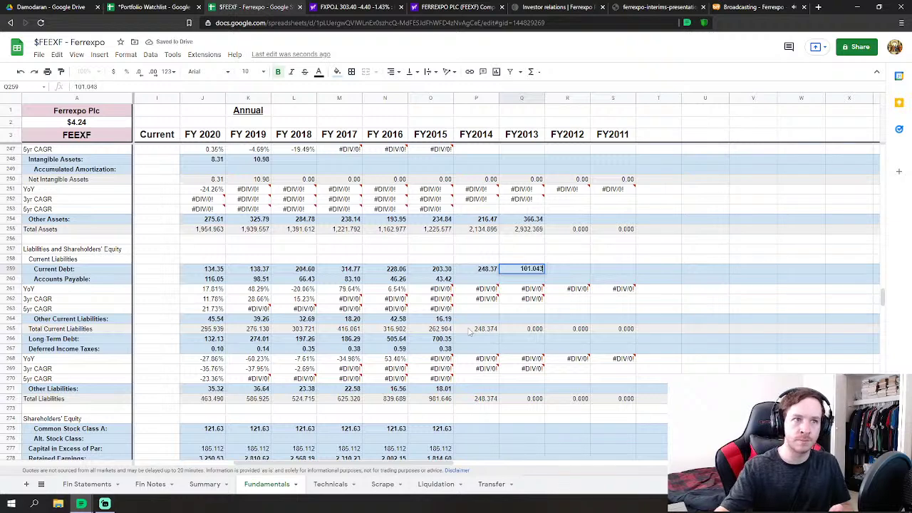
pyautogui.press('Return')
# Enter FY2014 and FY2013 Accounts Payable of 46.733 and 74.52 in P260:Q260
pyautogui.press('Down')
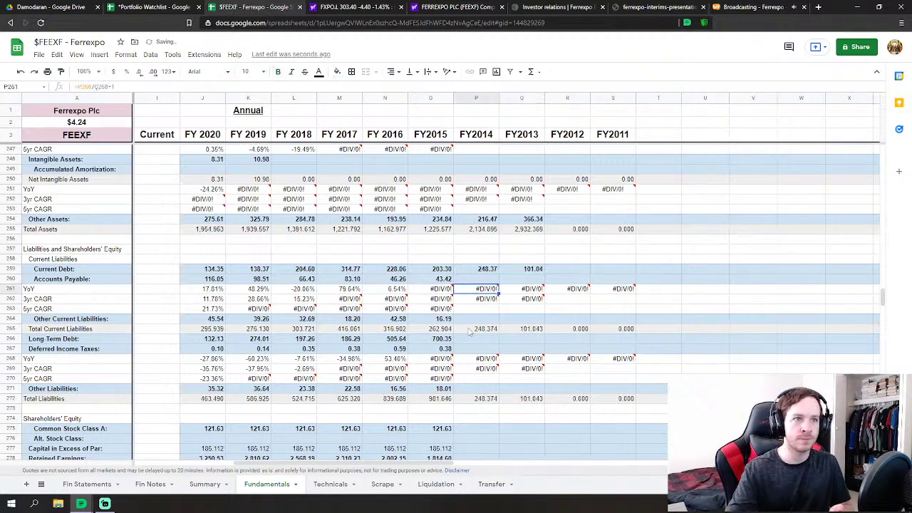
pyautogui.press('Up')
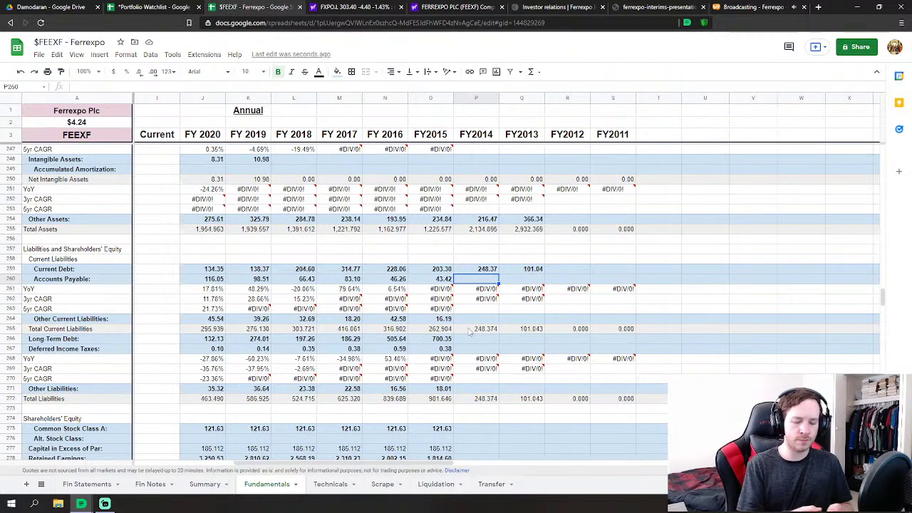
pyautogui.write('46.73')
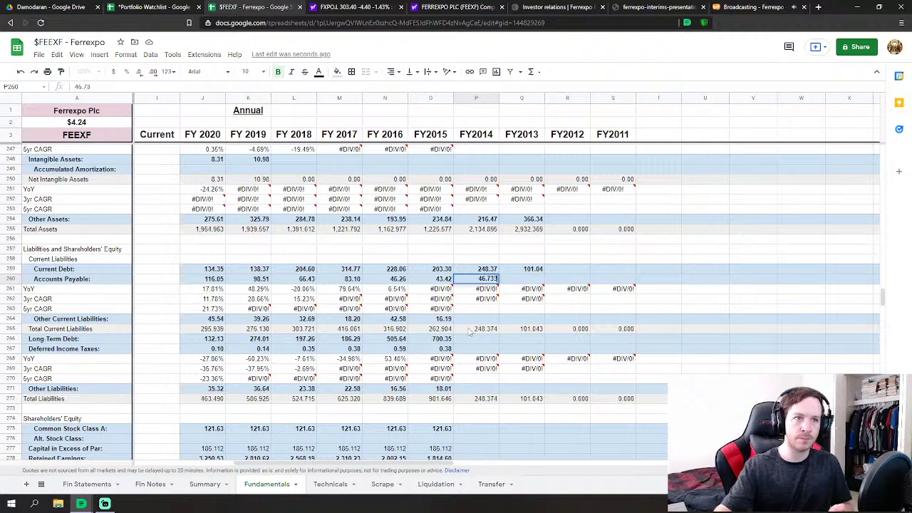
pyautogui.write('3')
pyautogui.press('Tab')
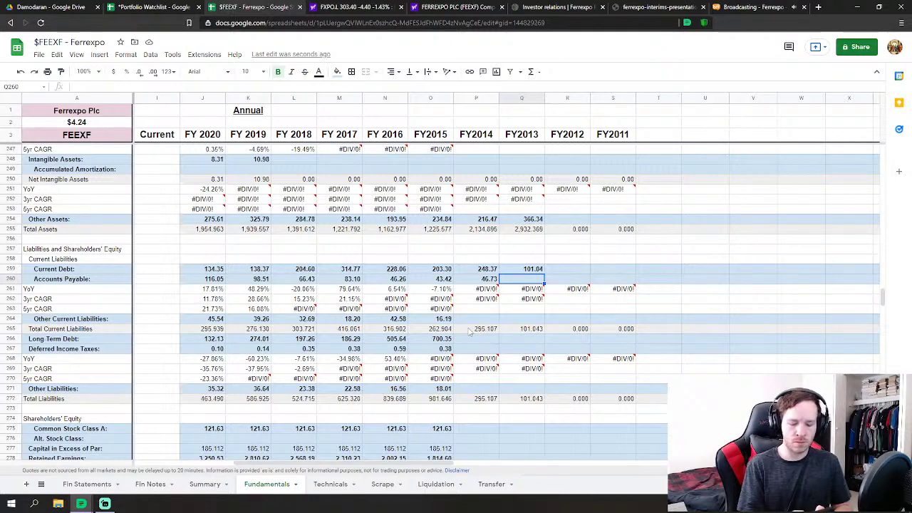
pyautogui.write('74.524')
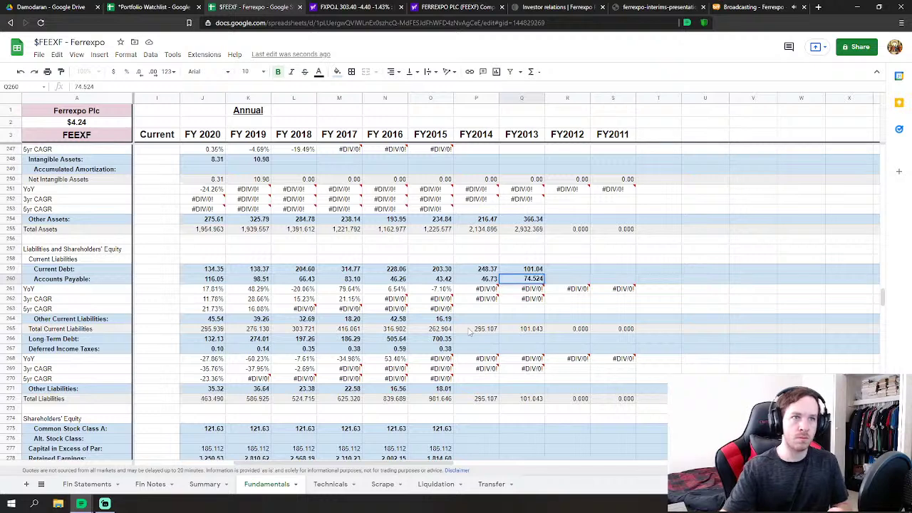
pyautogui.press('Return')
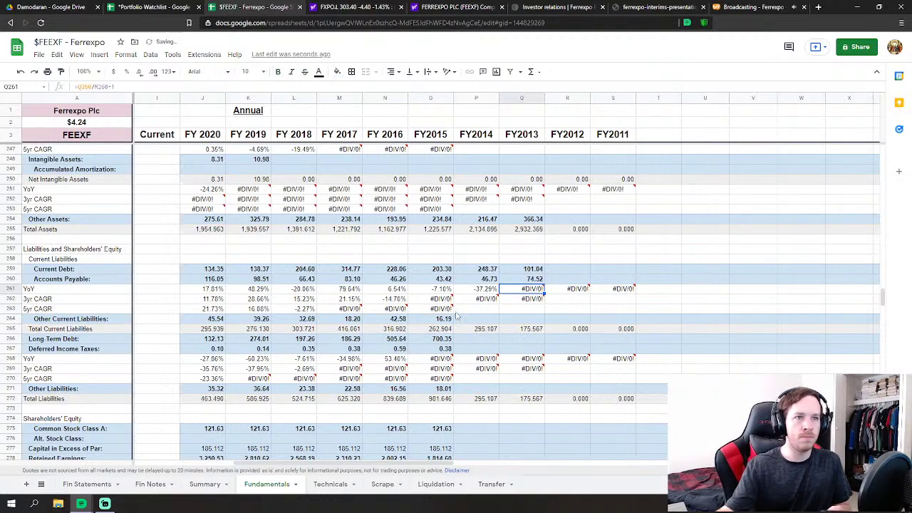
pyautogui.click(487, 320)
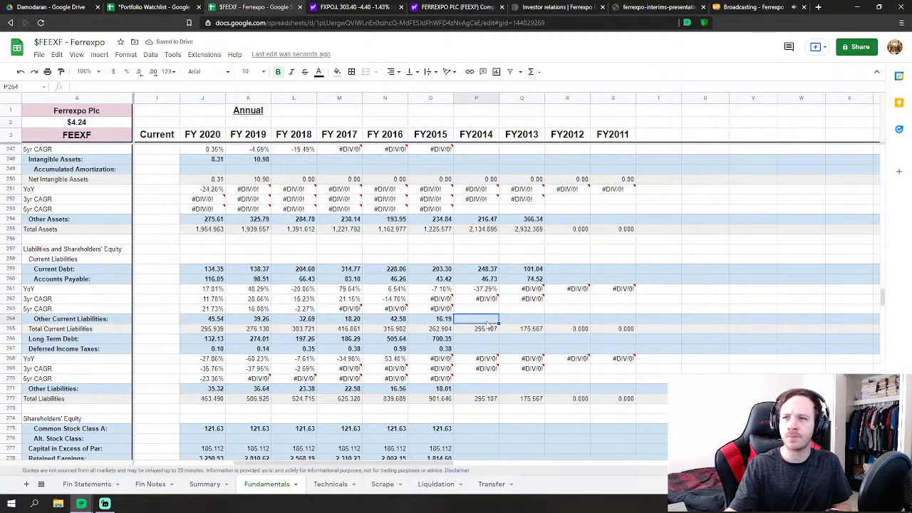
# Enter FY2014/FY2013 other current liabilities (34.191, 35.51) and long-term debt (1096.253, 928.196)
pyautogui.write('34.191')
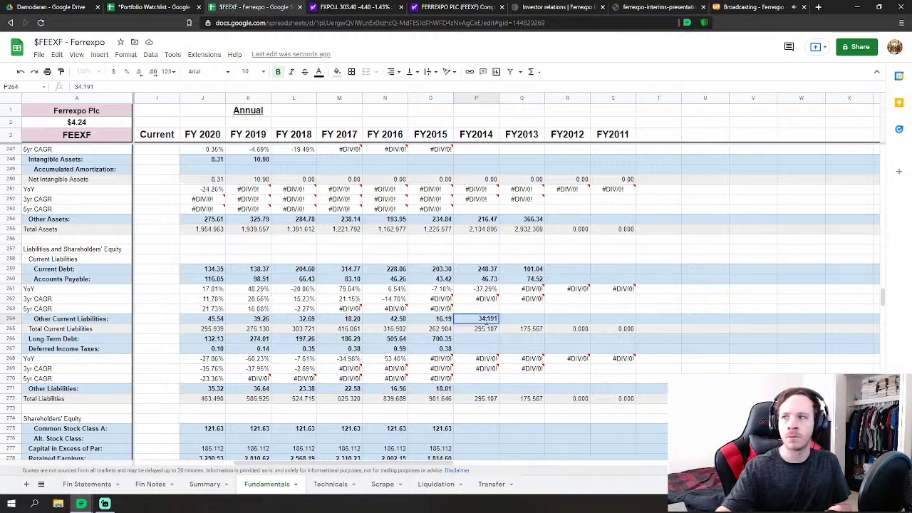
pyautogui.press('Tab')
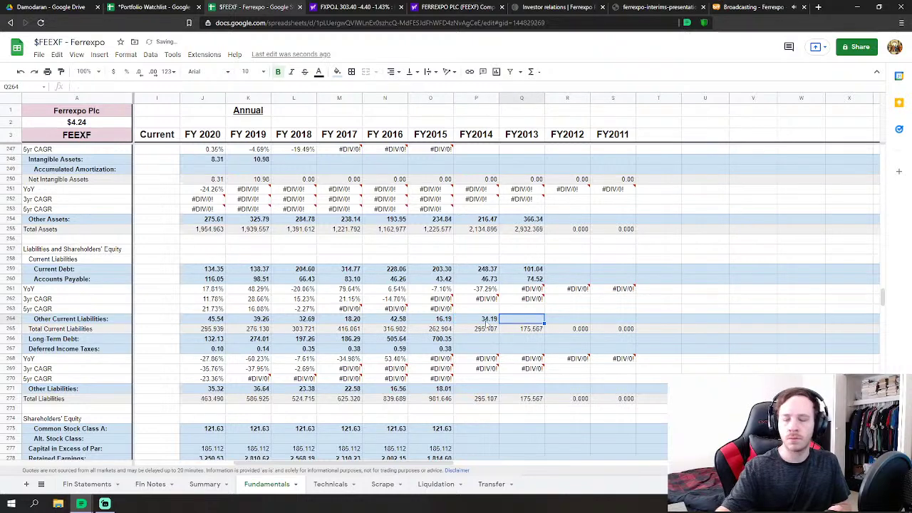
pyautogui.write('35.5')
pyautogui.write('1')
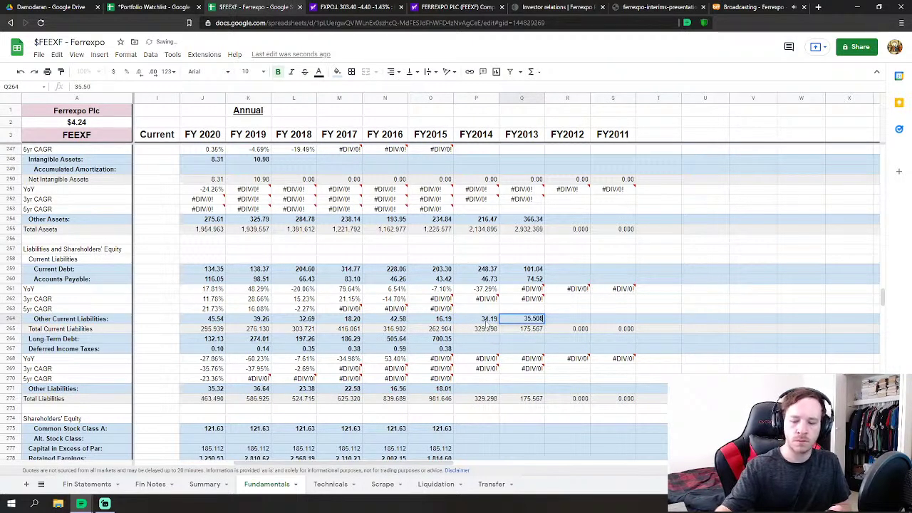
pyautogui.press('Return')
pyautogui.press('Down')
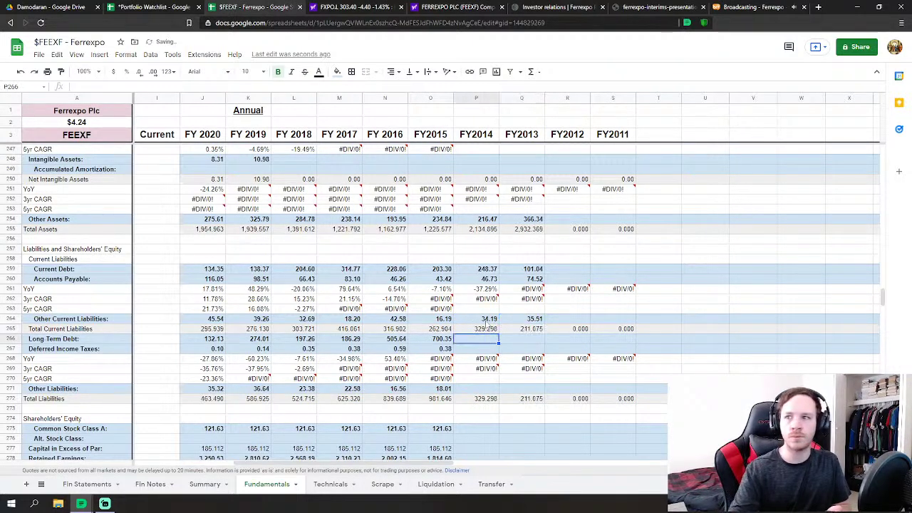
pyautogui.write('109')
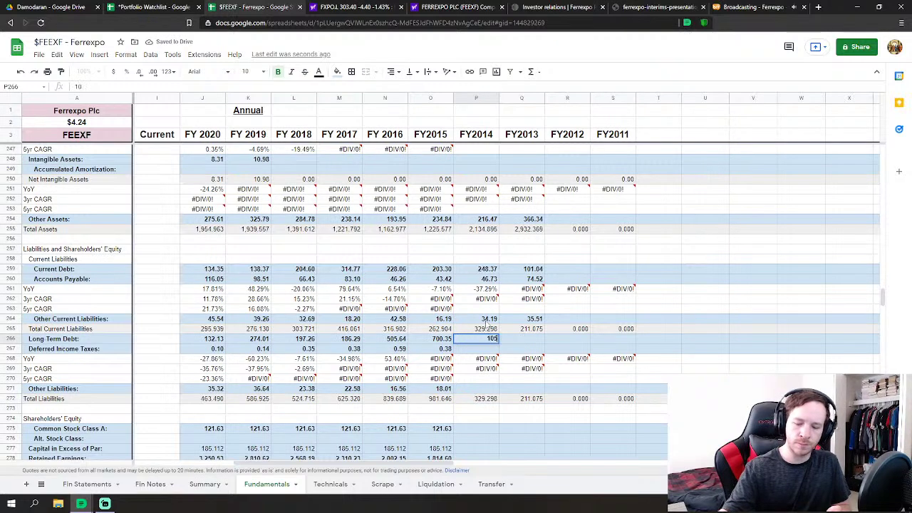
pyautogui.write('6.253')
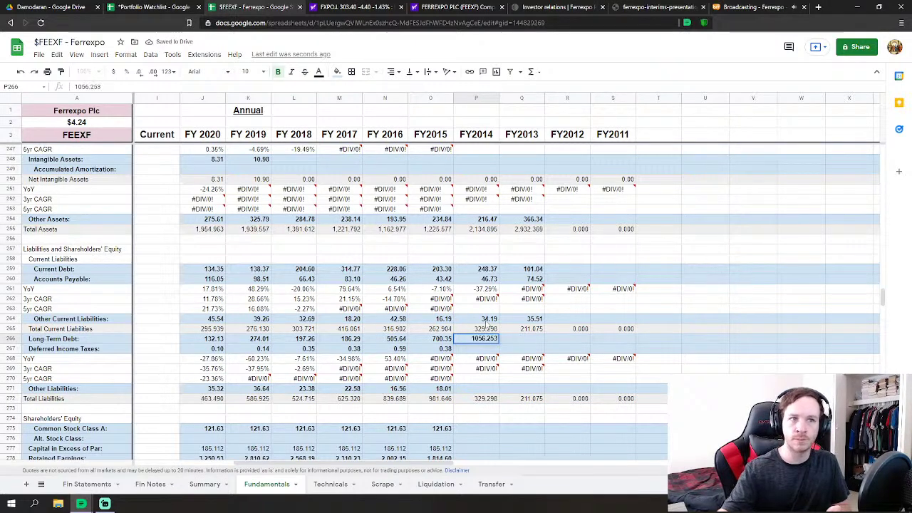
pyautogui.press('Tab')
pyautogui.write('92')
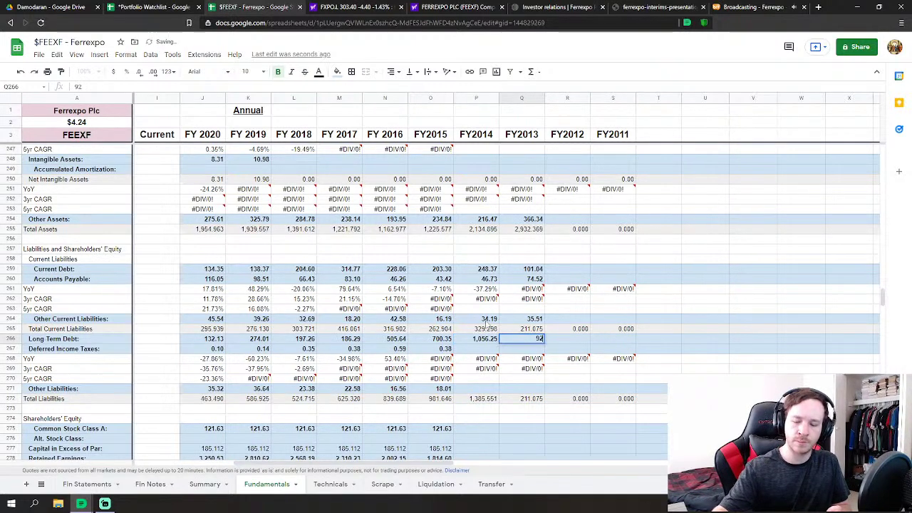
pyautogui.write('8.196')
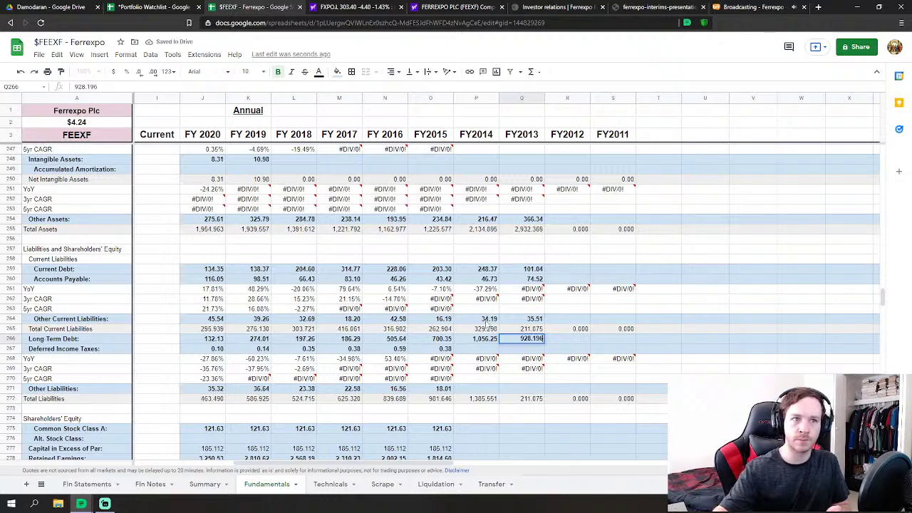
pyautogui.press('Return')
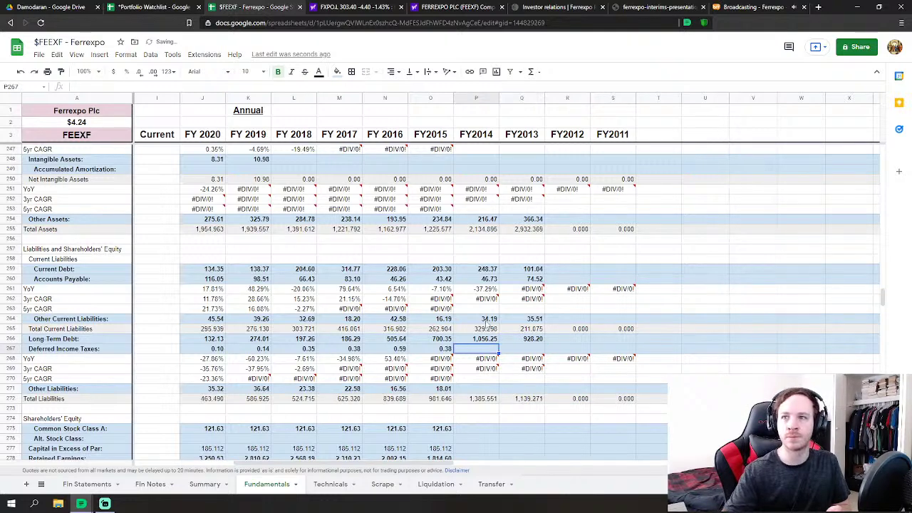
# Enter FY2014/FY2013 deferred income taxes (0.841, 2.03) and other liabilities (30.902, 56.025)
pyautogui.write('.841')
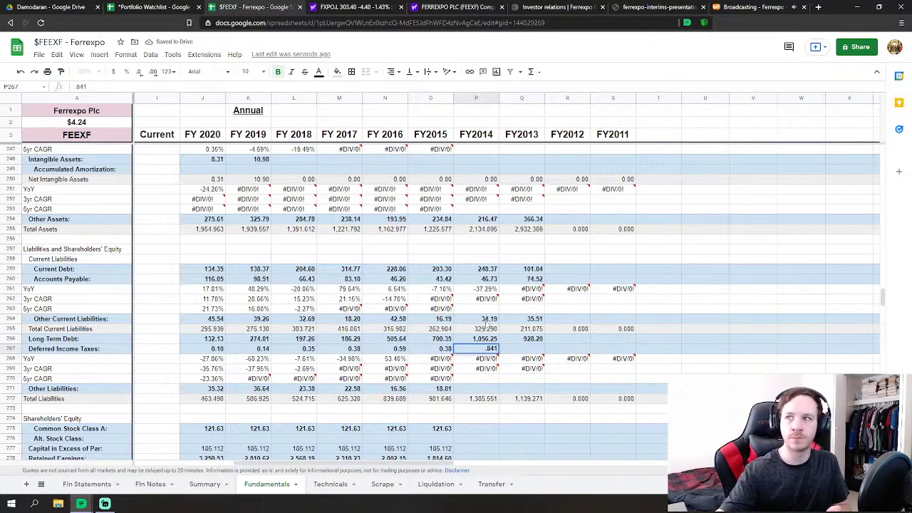
pyautogui.press('Tab')
pyautogui.write('2.03')
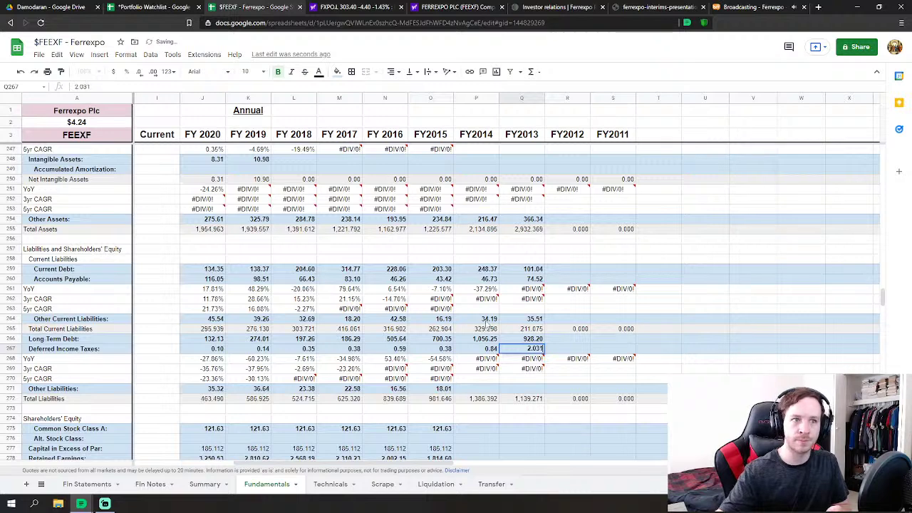
pyautogui.press('Down')
pyautogui.press('Down')
pyautogui.press('Down')
pyautogui.press('Down')
pyautogui.press('Left')
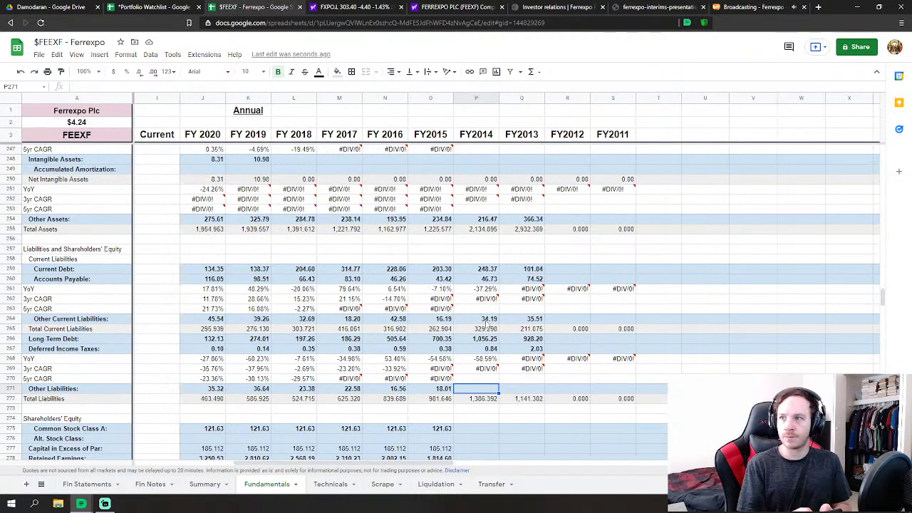
pyautogui.write('30.902')
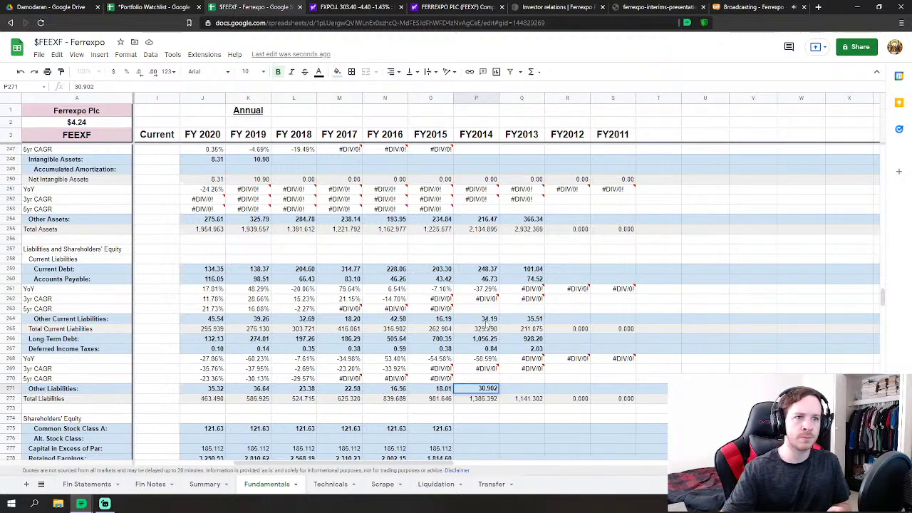
pyautogui.press('Tab')
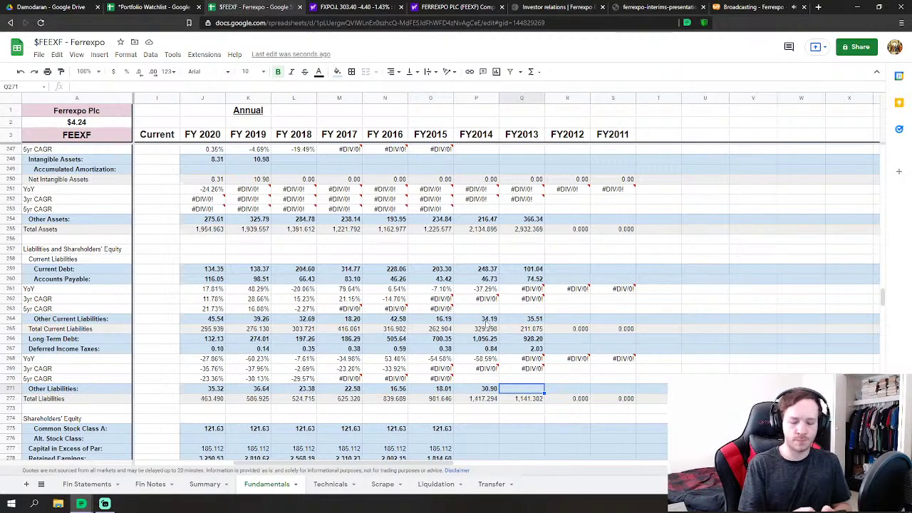
pyautogui.write('5')
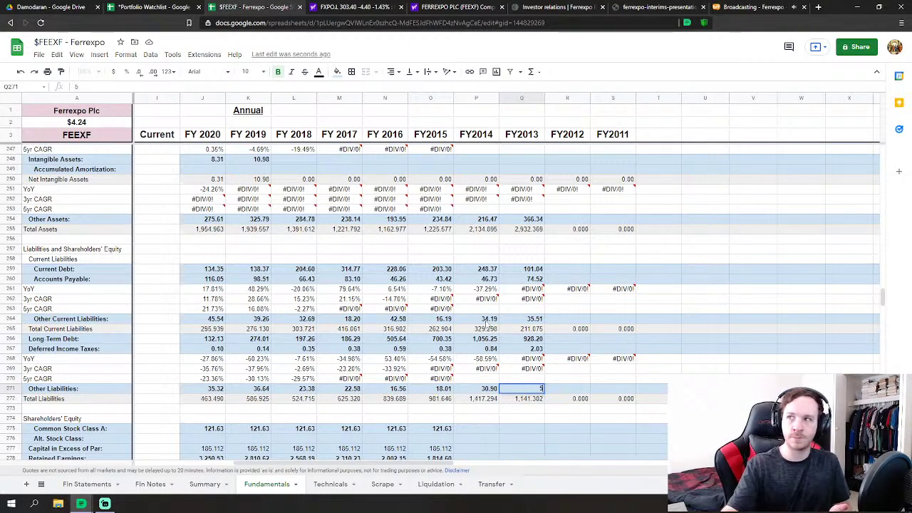
pyautogui.write('6')
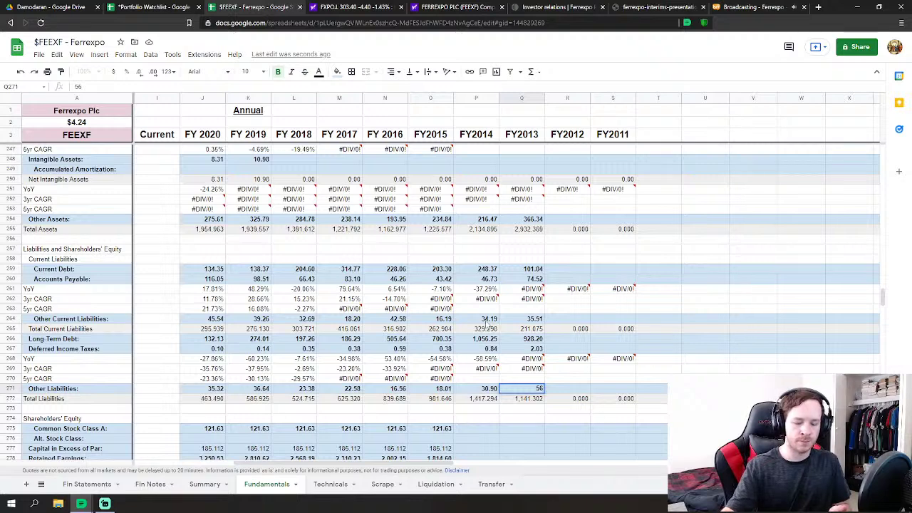
pyautogui.write('.025')
pyautogui.press('Return')
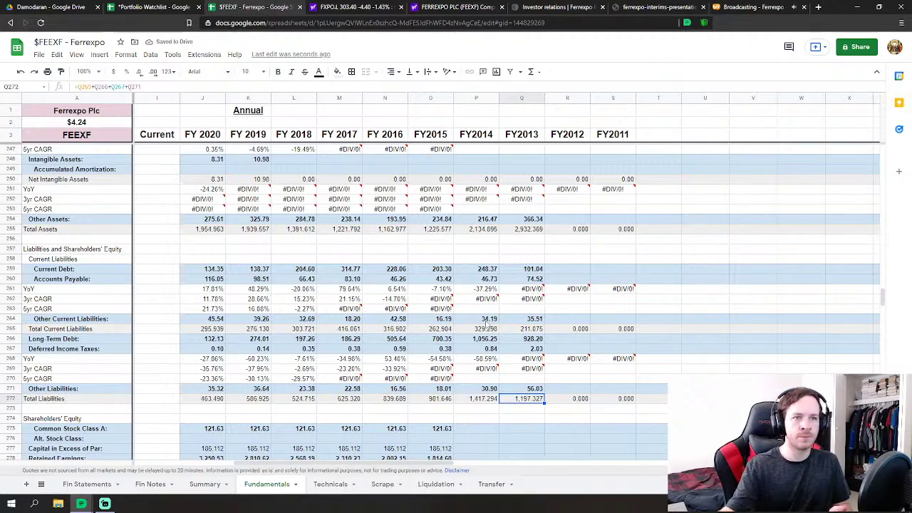
pyautogui.scroll(-2, 558, 339)
pyautogui.scroll(-2, 558, 339)
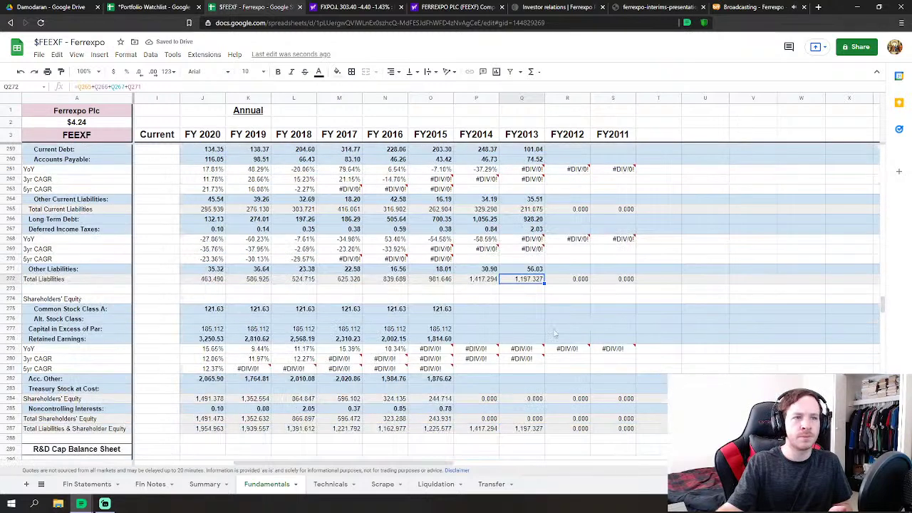
pyautogui.click(485, 311)
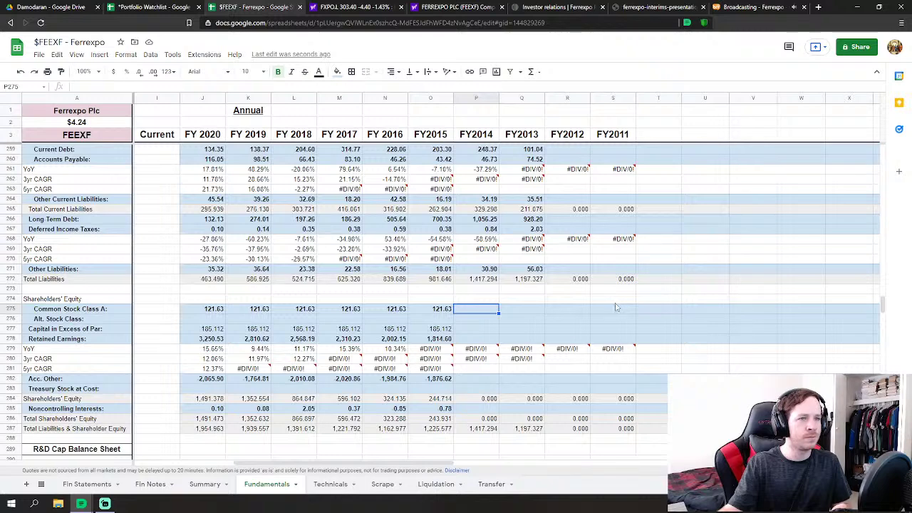
pyautogui.scroll(-2, 614, 309)
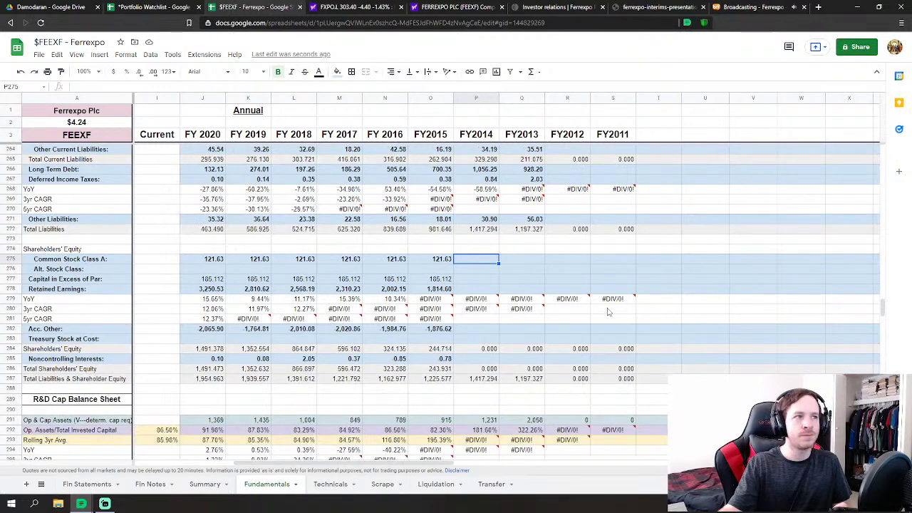
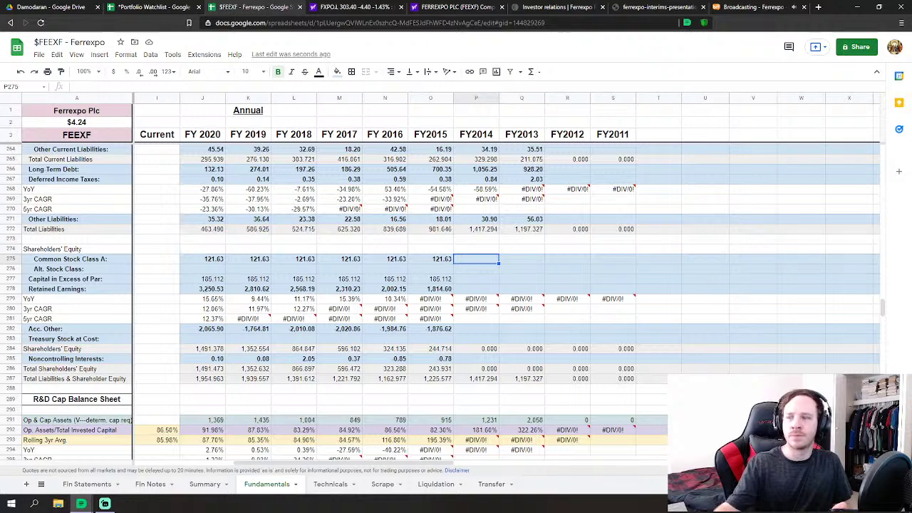
# Enter FY2014/FY2013 common stock (121.63, 121.628), capital in excess of par (185.112) and retained earnings (1855.69, 1753.2)
pyautogui.write('121.')
pyautogui.write('63')
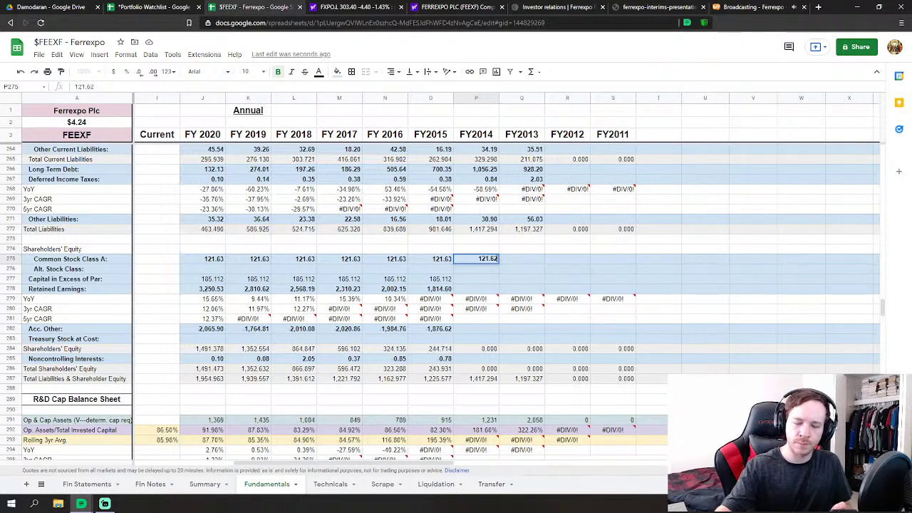
pyautogui.press('Tab')
pyautogui.write('121.628')
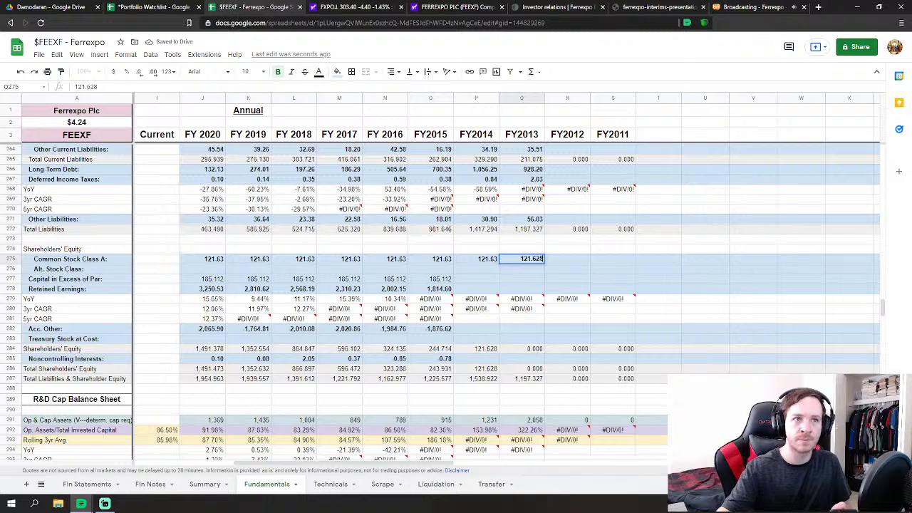
pyautogui.press('Return')
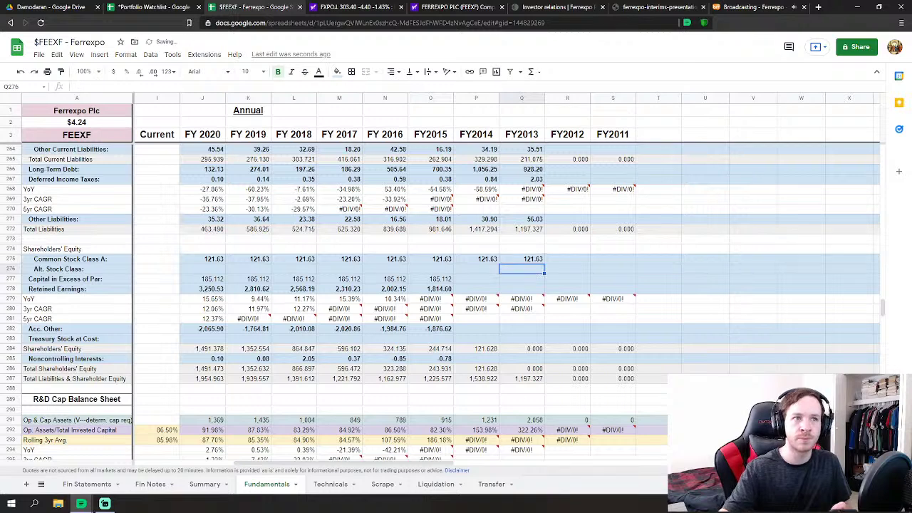
pyautogui.press('Down')
pyautogui.write('185.112')
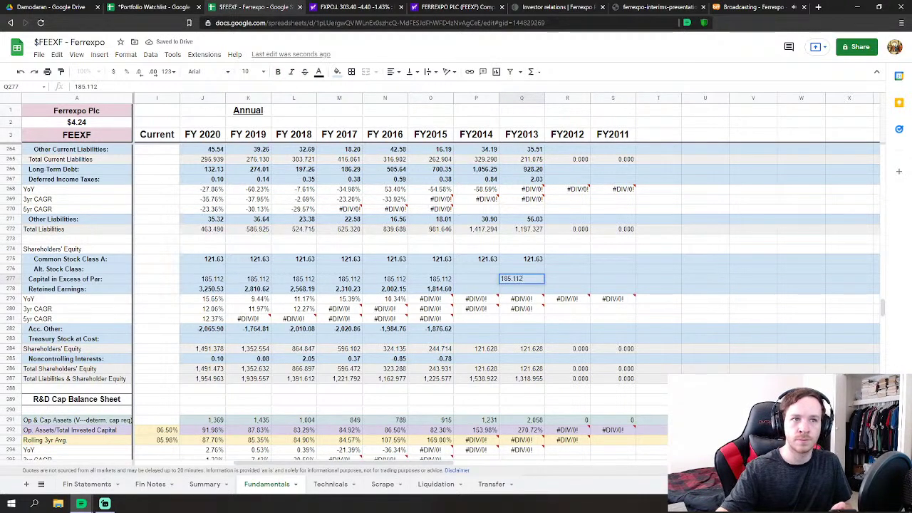
pyautogui.press('Left')
pyautogui.write('1')
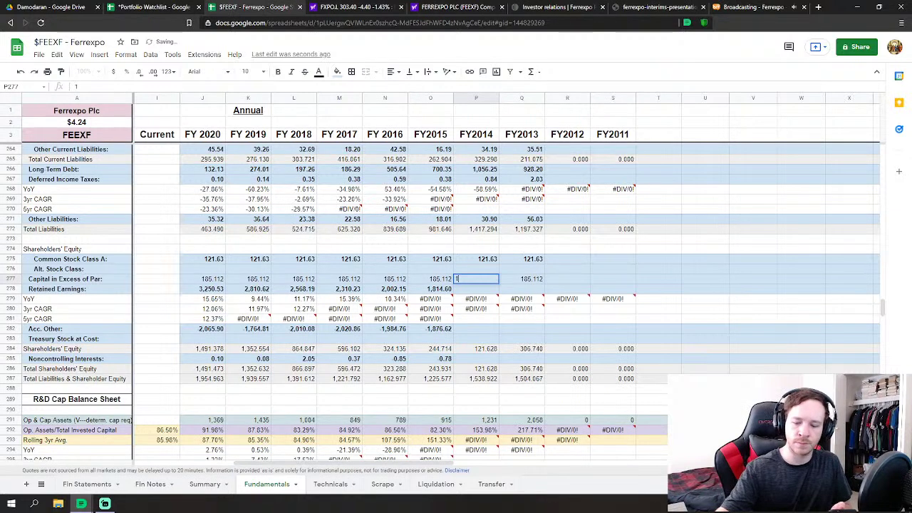
pyautogui.write('85.112')
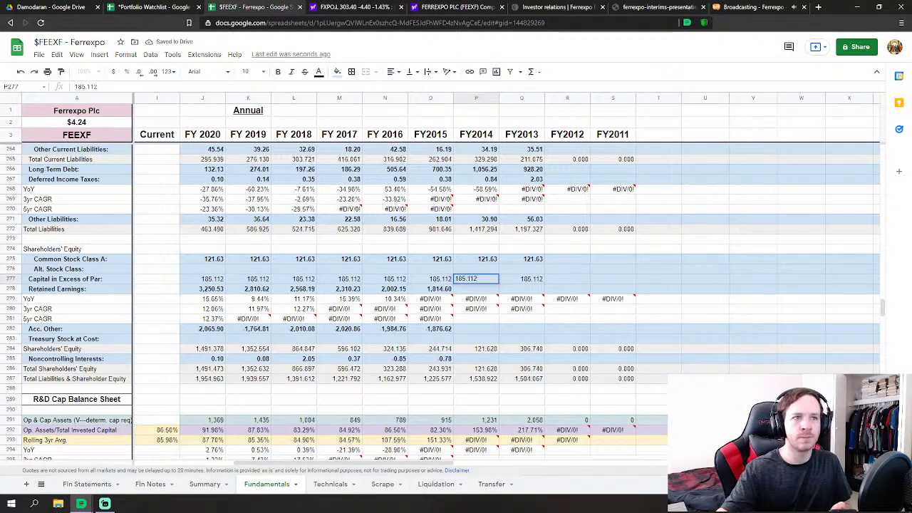
pyautogui.press('Return')
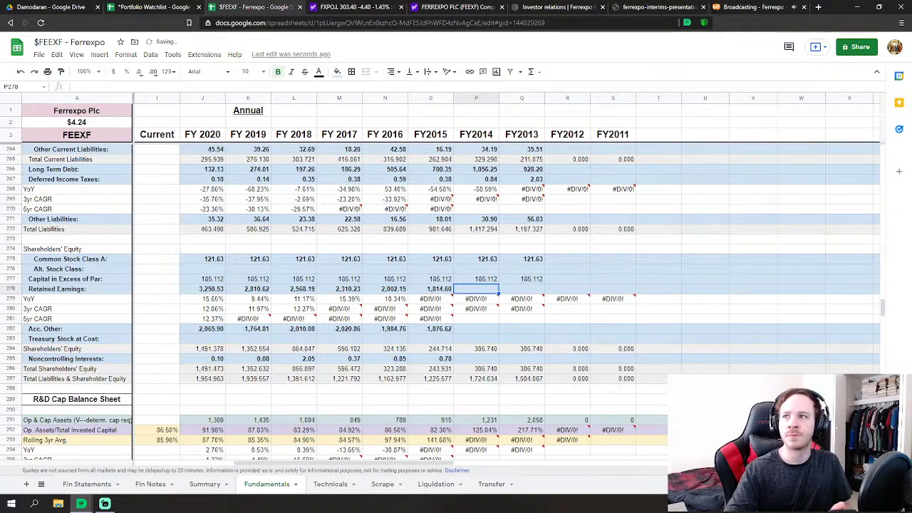
pyautogui.write('1855.69')
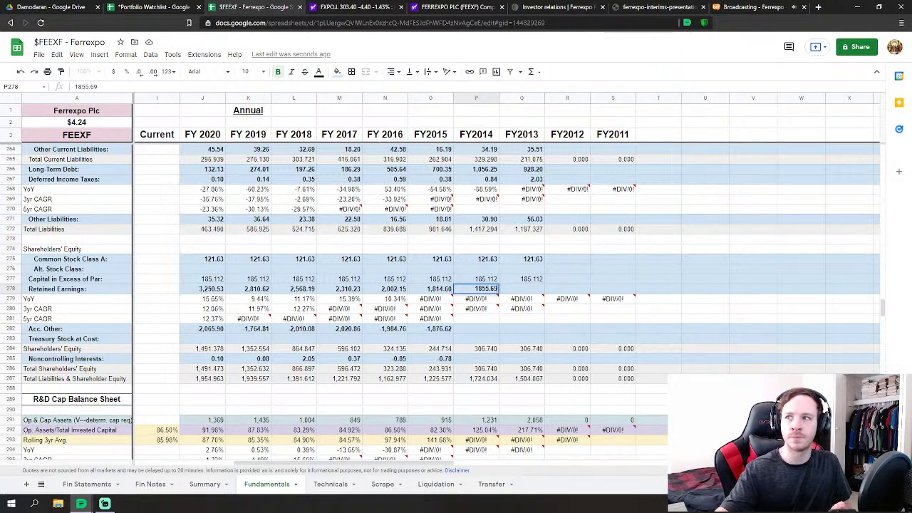
pyautogui.press('Tab')
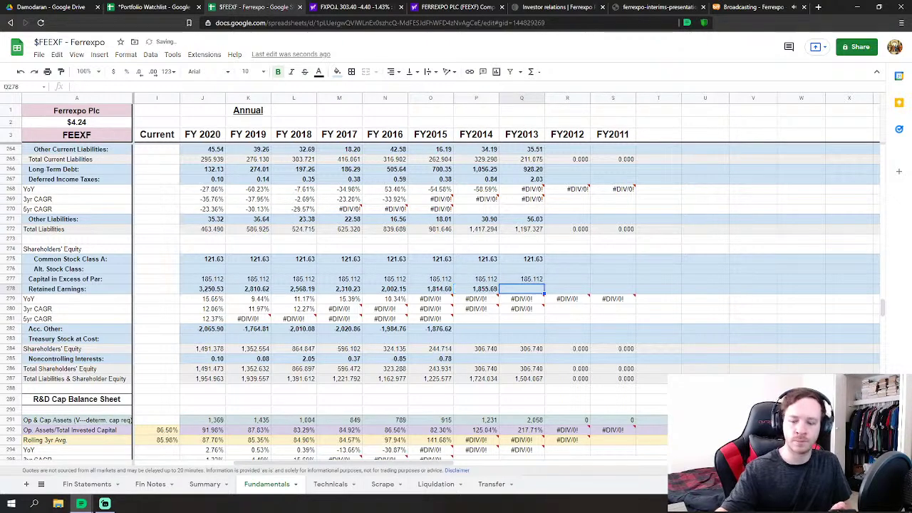
pyautogui.write('1,753.2')
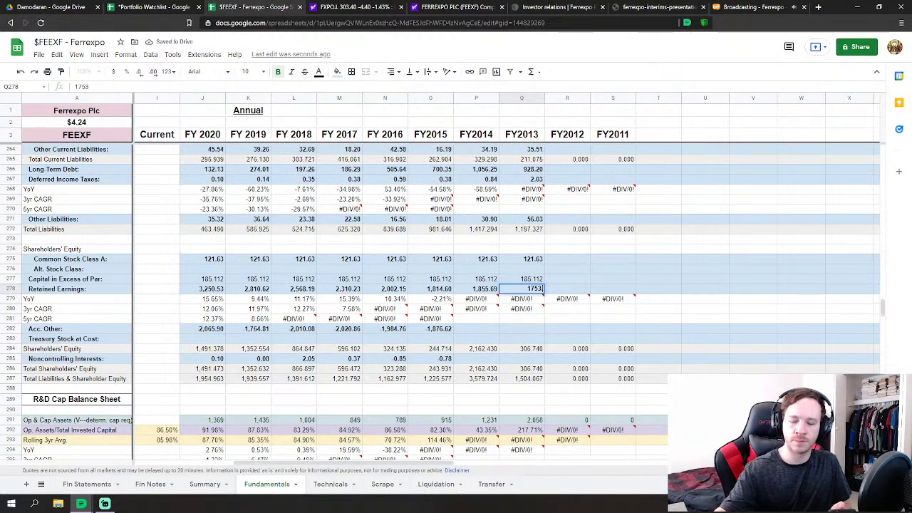
pyautogui.press('Return')
# Enter Acc. Other (-1452.988, -347.33) and noncontrolling interests (8.159, 22.428) for FY2014/FY2013
pyautogui.press('Down')
pyautogui.press('Down')
pyautogui.press('Down')
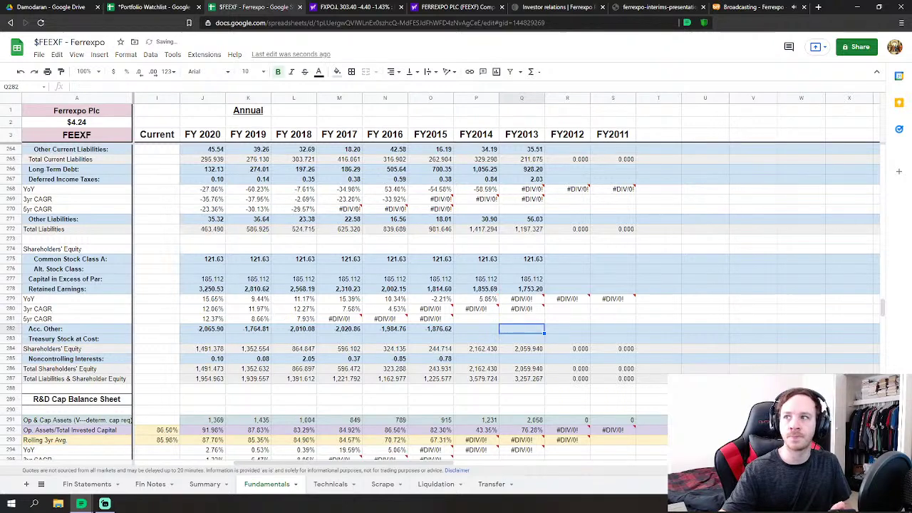
pyautogui.write('-347')
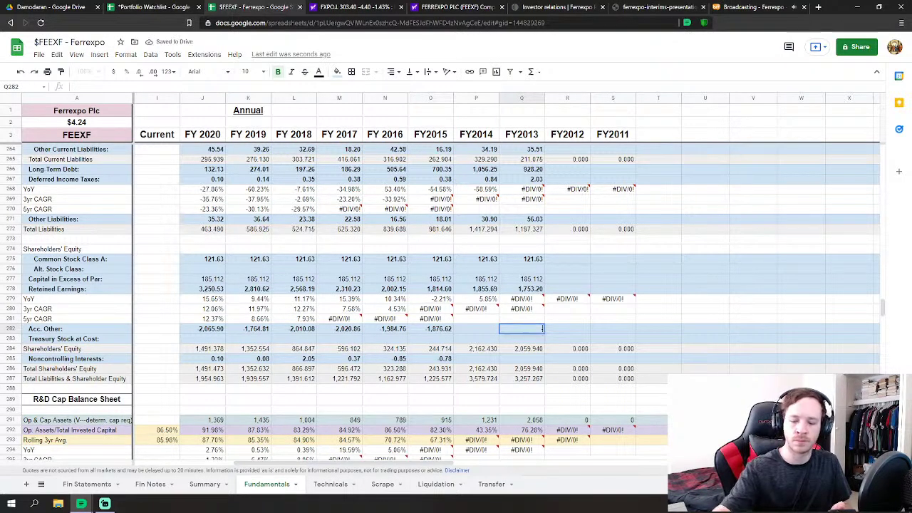
pyautogui.write('.33')
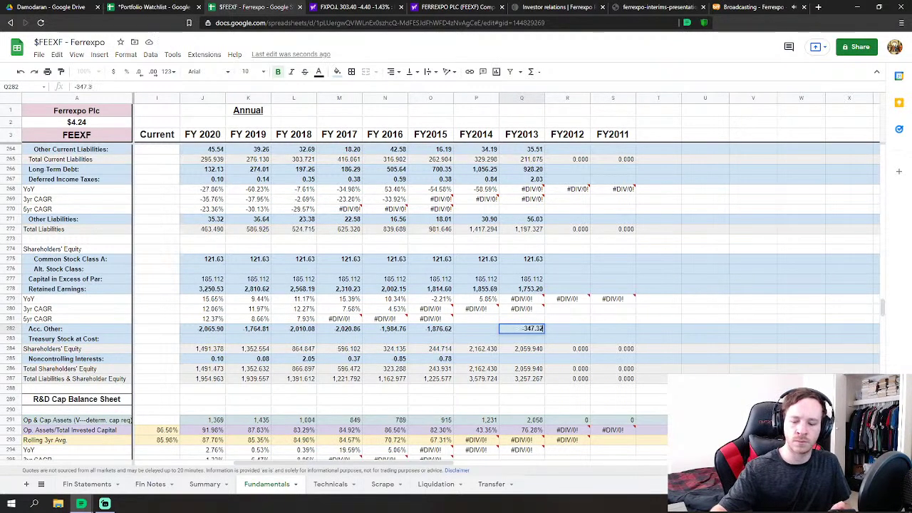
pyautogui.press('Left')
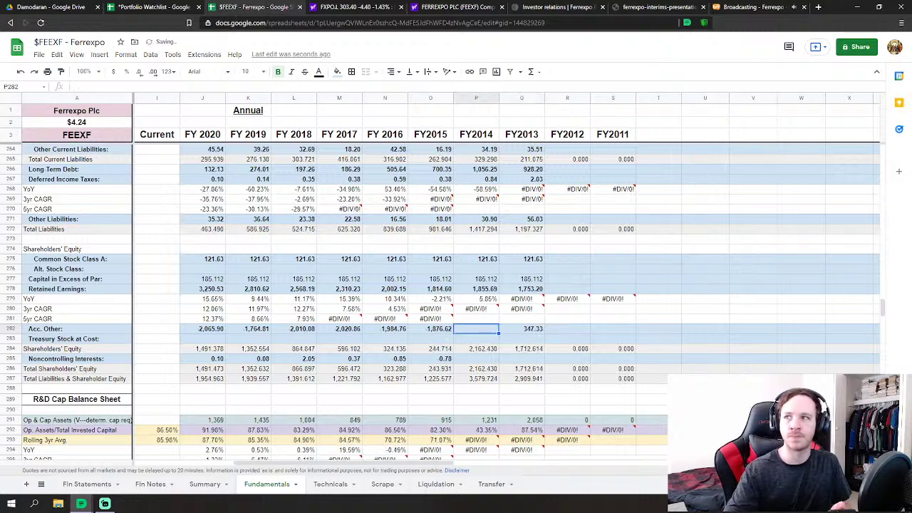
pyautogui.write('-145')
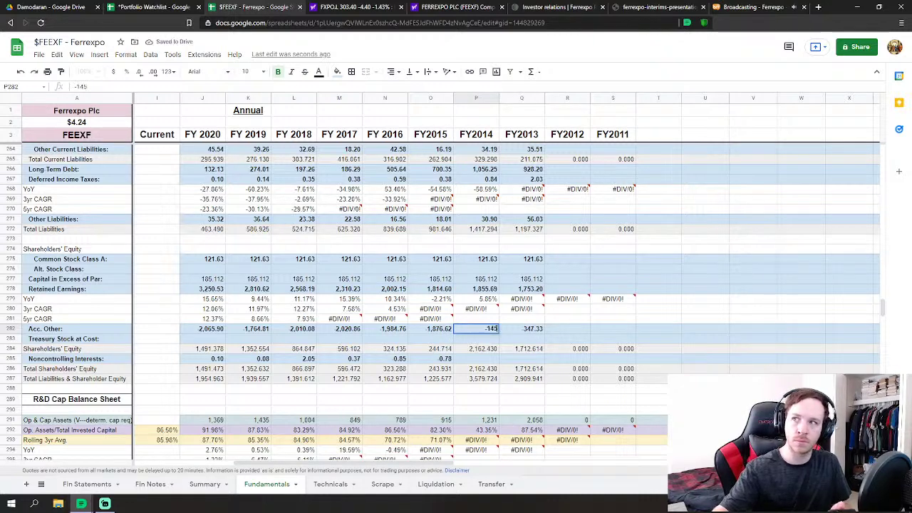
pyautogui.write('2.988')
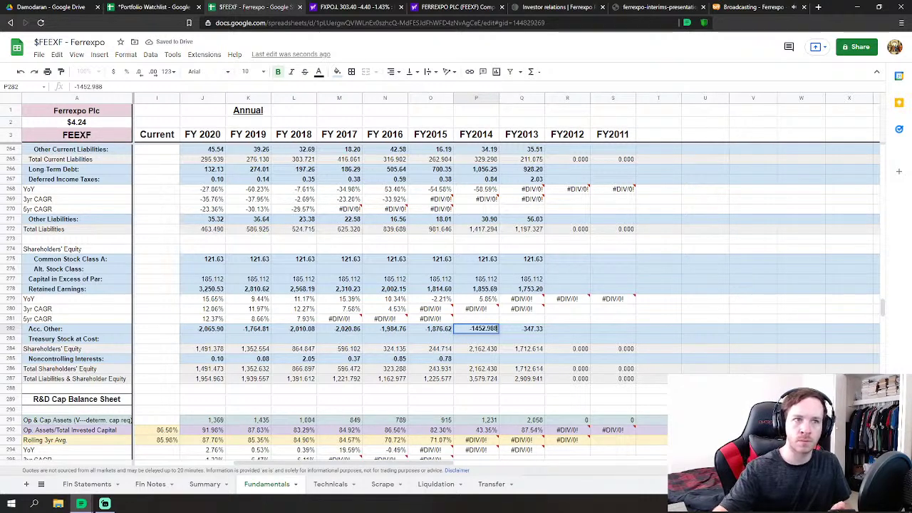
pyautogui.click(476, 359)
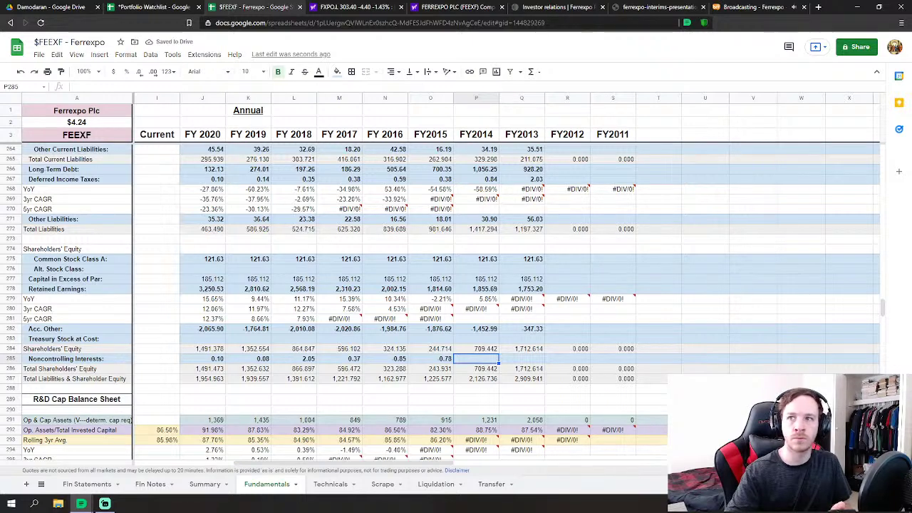
pyautogui.write('8.159')
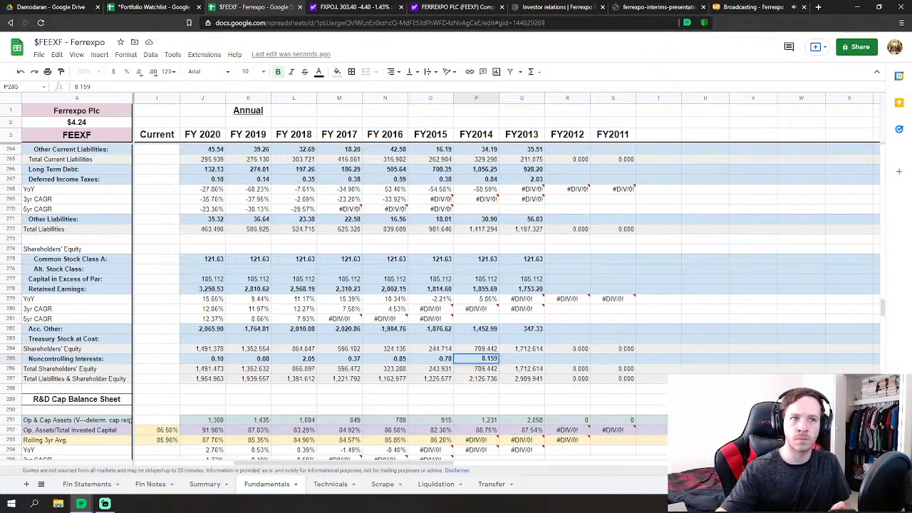
pyautogui.press('Tab')
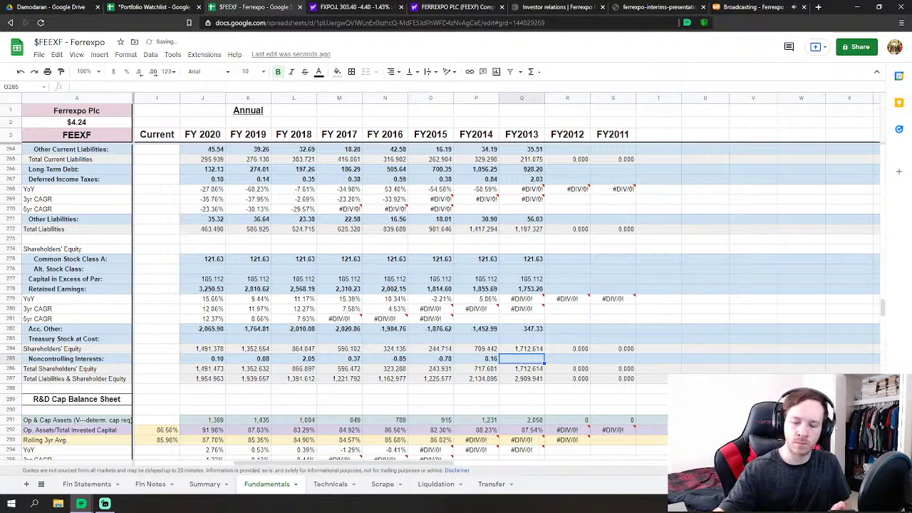
pyautogui.write('22.4')
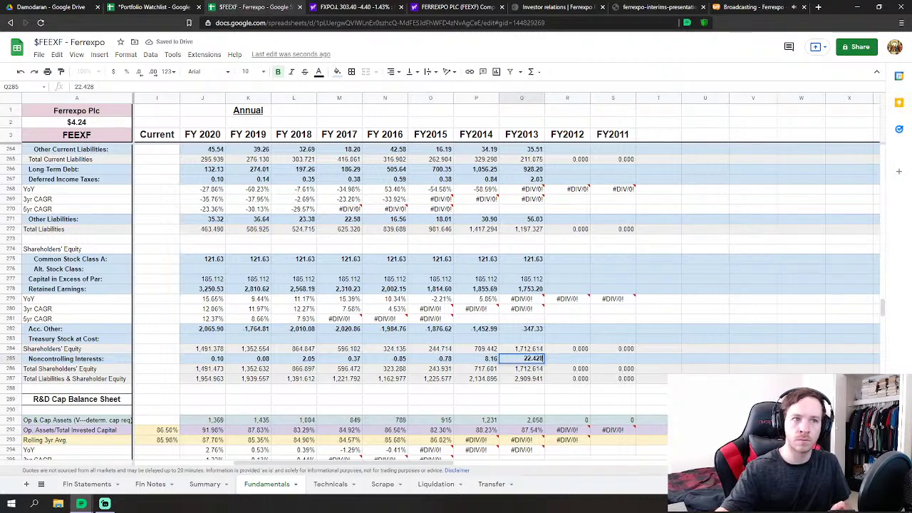
pyautogui.write('28')
pyautogui.press('Return')
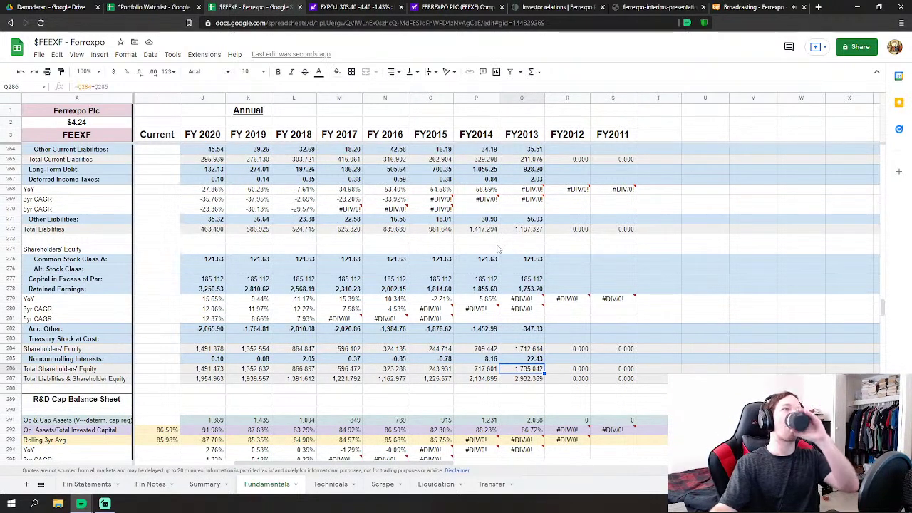
# Select the Total Common Payout and Free Cashflow to Equity figures across years to check them
pyautogui.scroll(10, 420, 322)
pyautogui.scroll(8, 420, 322)
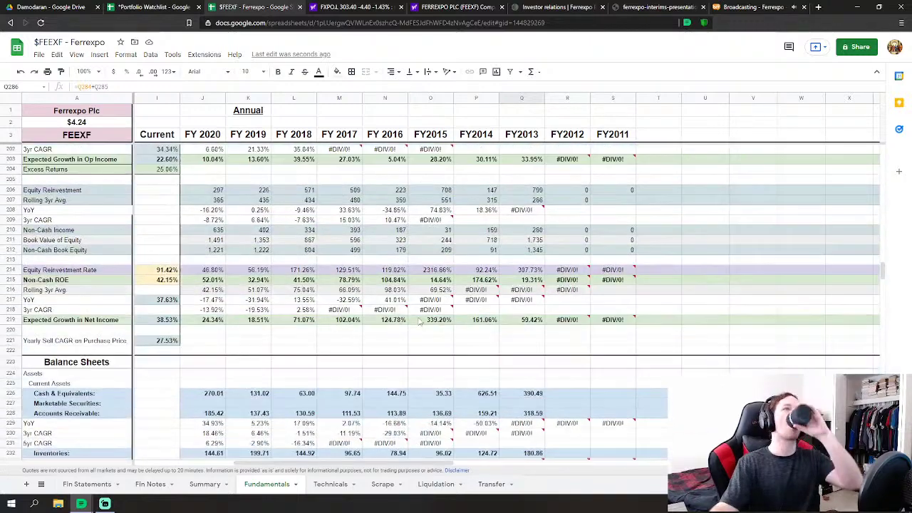
pyautogui.scroll(2, 378, 339)
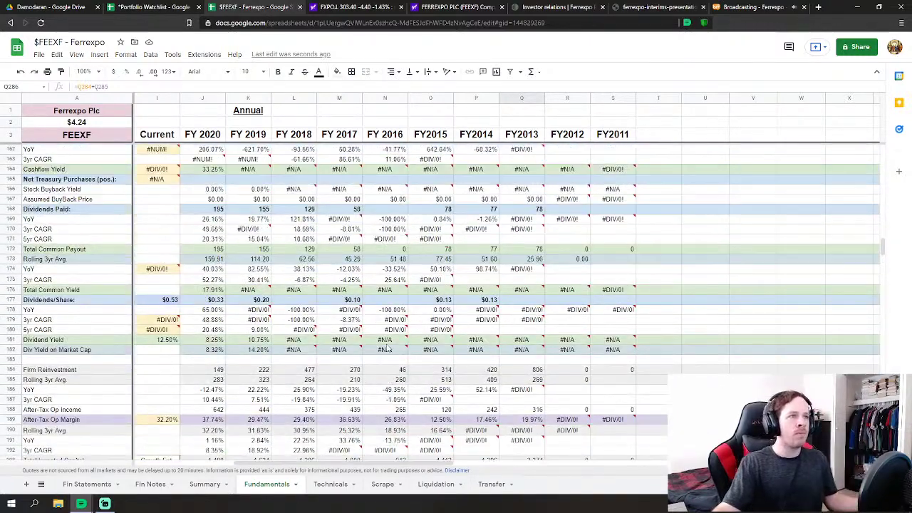
pyautogui.moveTo(214, 250); pyautogui.dragTo(528, 255)
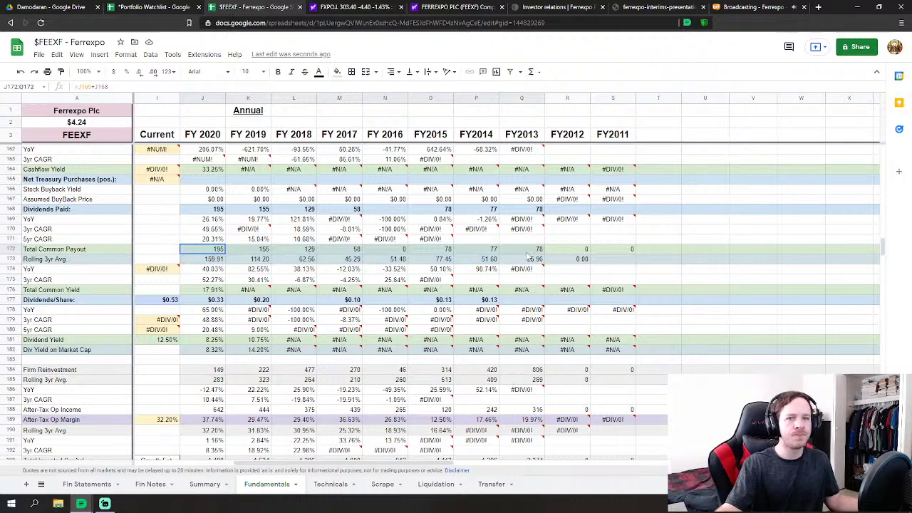
pyautogui.scroll(2, 317, 260)
pyautogui.scroll(2, 241, 280)
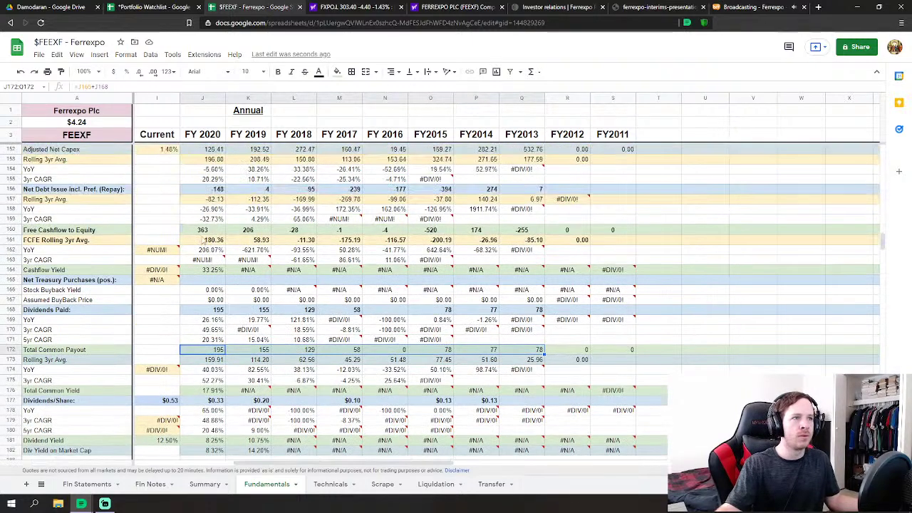
pyautogui.moveTo(203, 232); pyautogui.dragTo(523, 232)
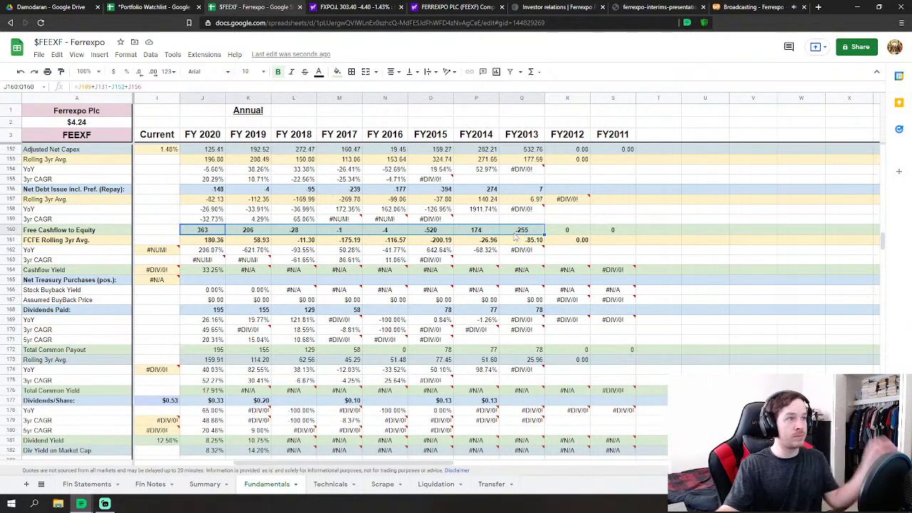
# Bring the Dividends & Cashflow ratios, including Price/FCFE, into view
pyautogui.scroll(8, 278, 318)
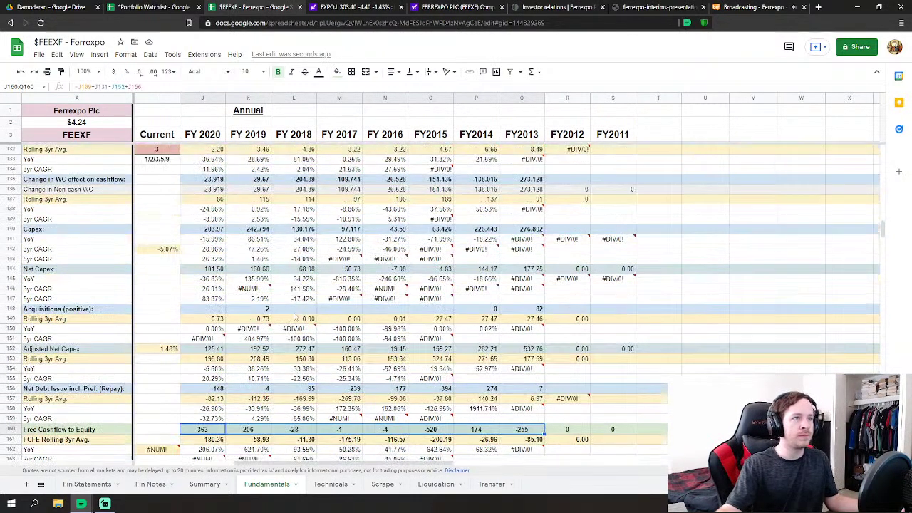
pyautogui.scroll(1, 296, 317)
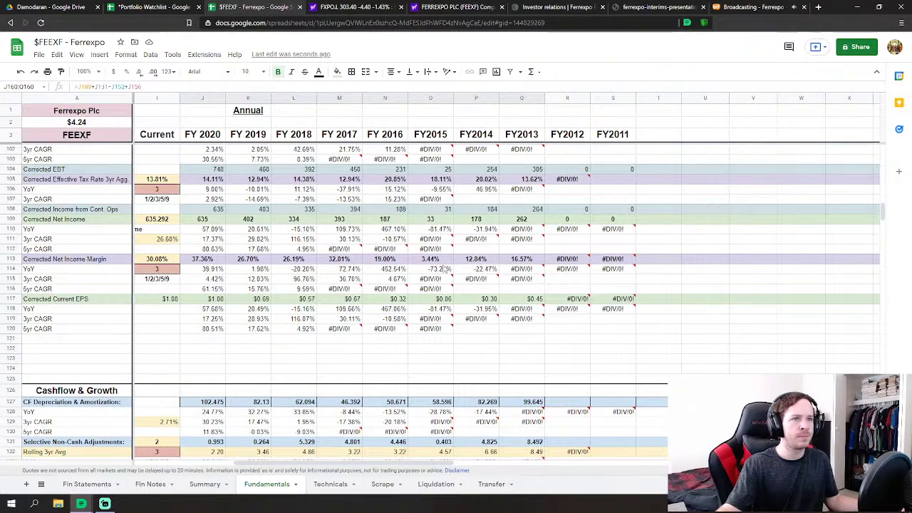
pyautogui.scroll(7, 247, 268)
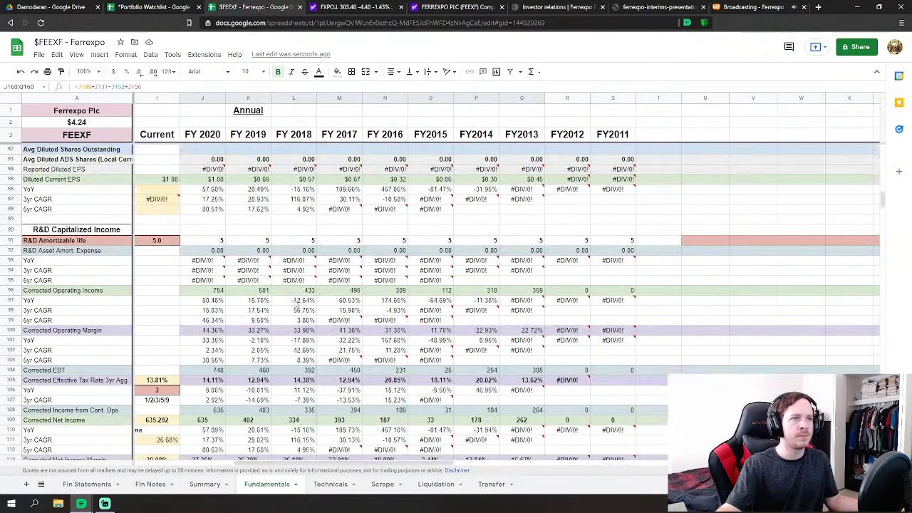
pyautogui.moveTo(882, 199); pyautogui.dragTo(895, 356)
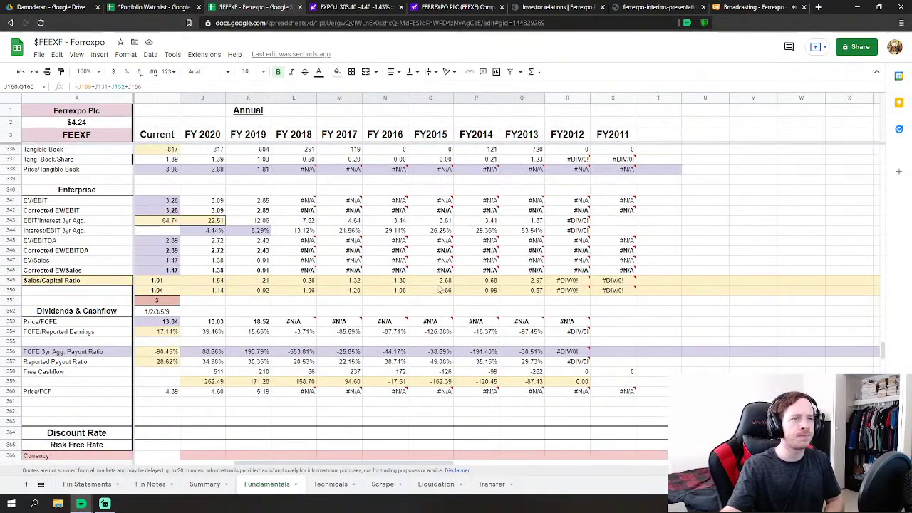
pyautogui.scroll(-3, 253, 296)
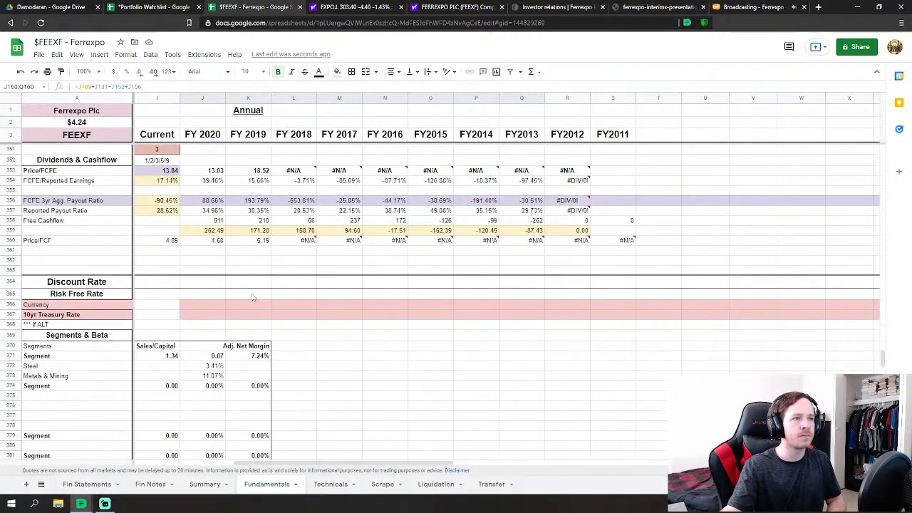
pyautogui.moveTo(398, 465); pyautogui.dragTo(191, 468)
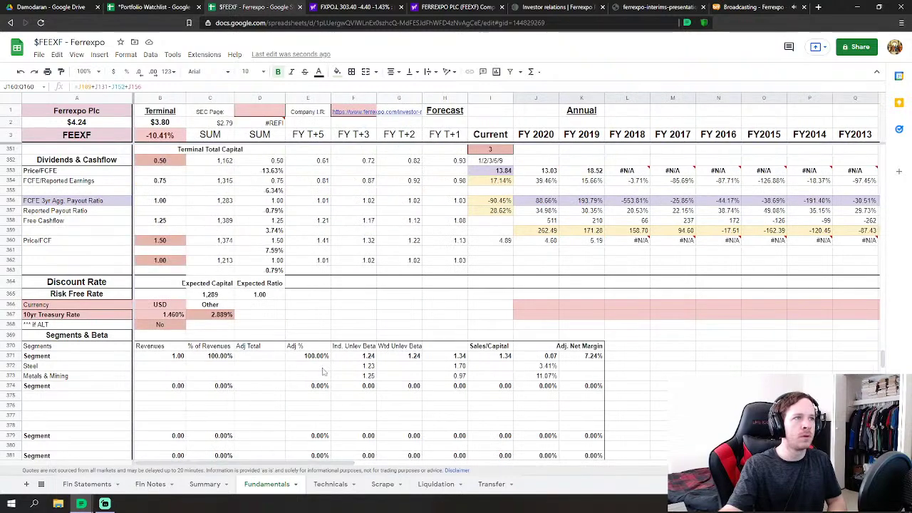
pyautogui.scroll(3, 449, 187)
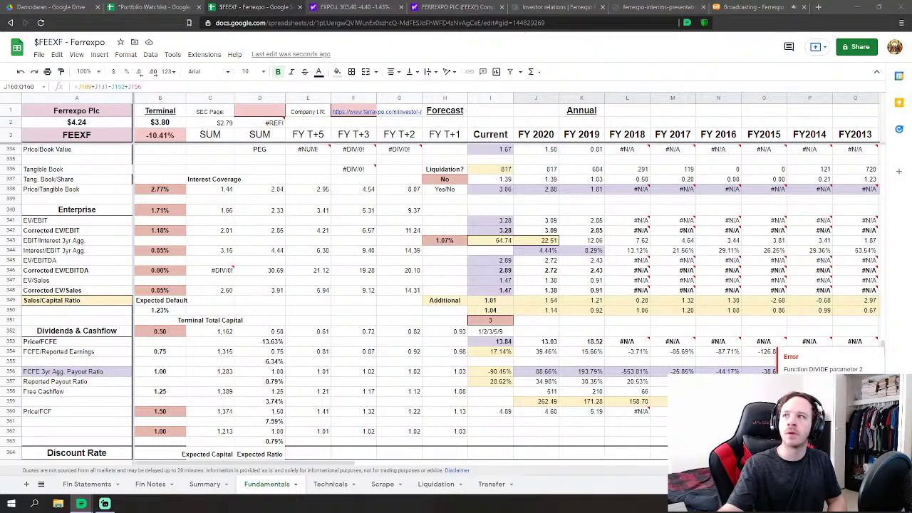
pyautogui.scroll(-15, 547, 156)
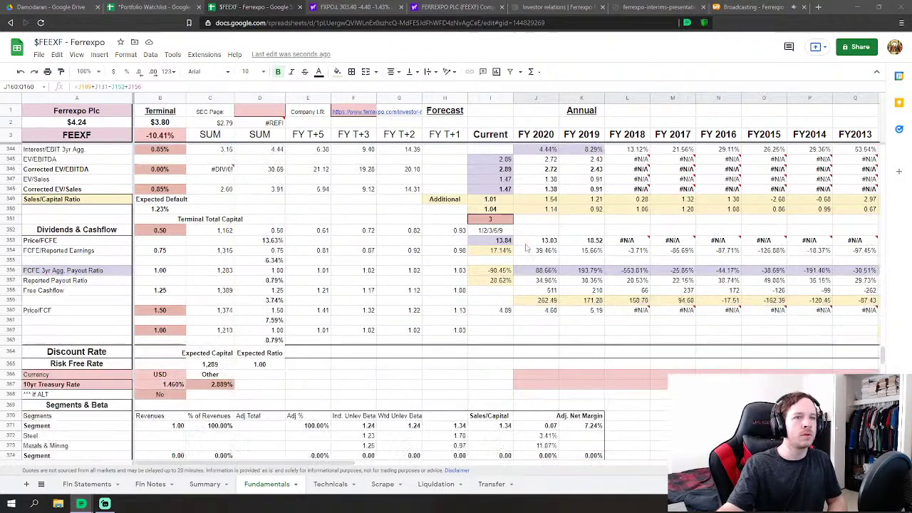
pyautogui.scroll(-10, 525, 248)
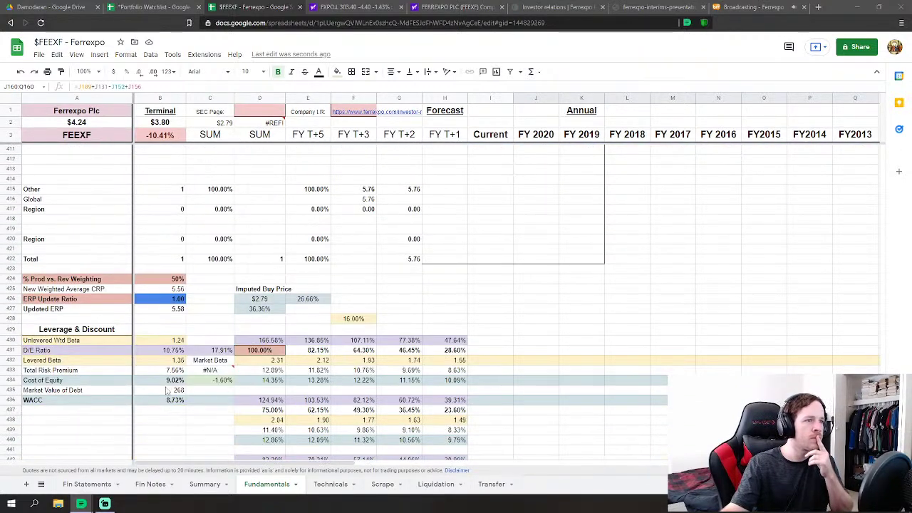
pyautogui.scroll(-15, 388, 378)
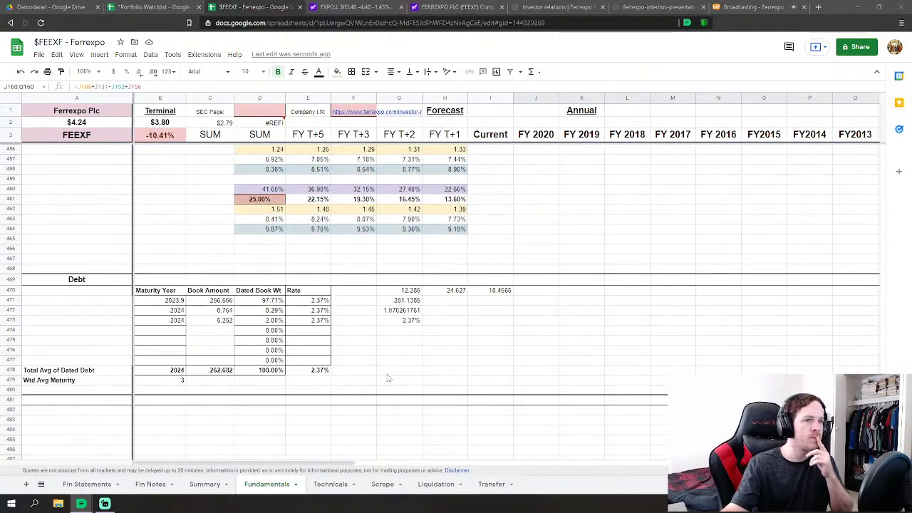
pyautogui.scroll(12, 235, 338)
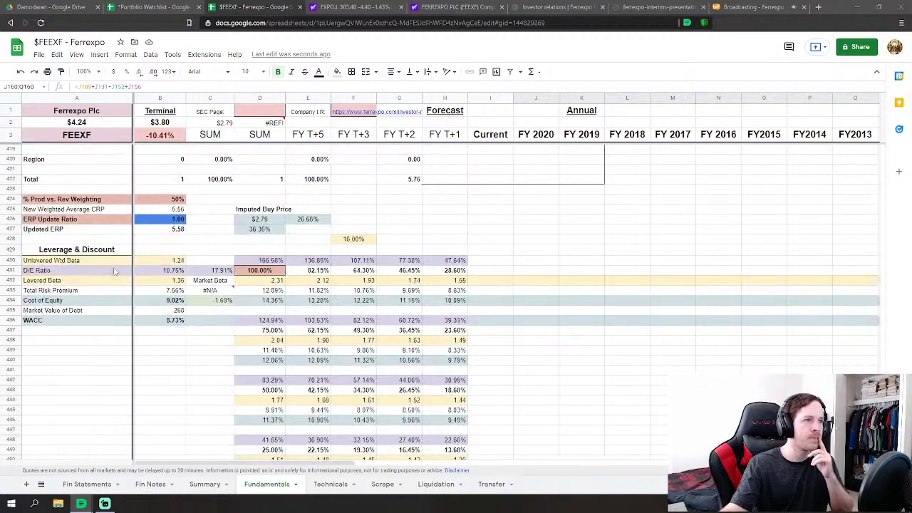
pyautogui.scroll(-13, 114, 271)
pyautogui.scroll(13, 499, 339)
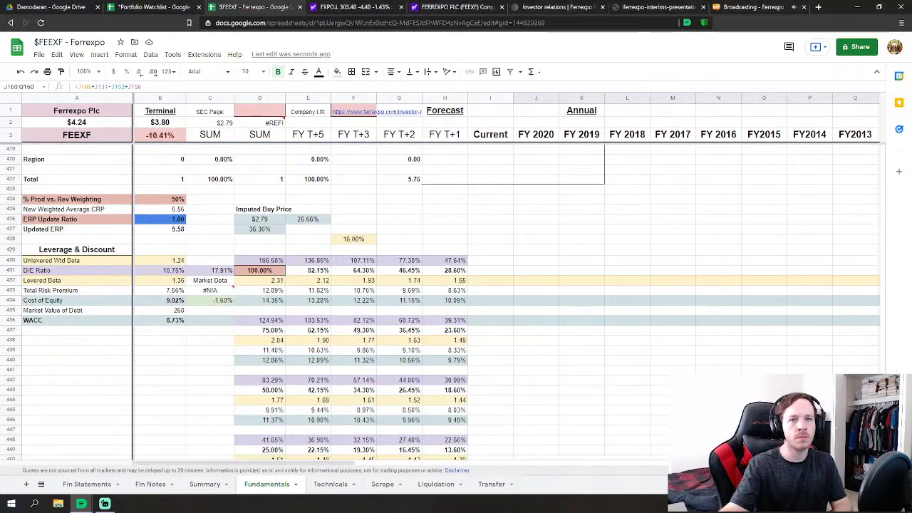
pyautogui.moveTo(881, 388); pyautogui.dragTo(876, 187)
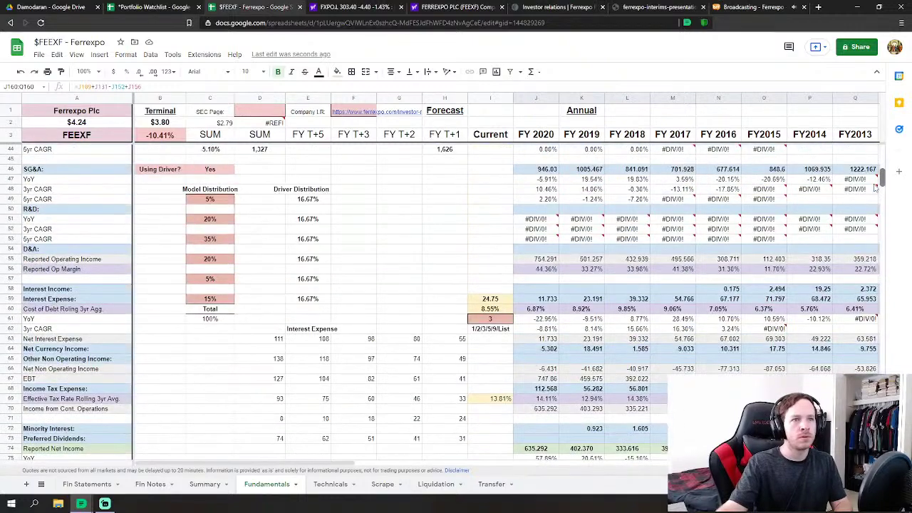
# Try new entries in I61 and a 5-year period in I106, undoing both
pyautogui.click(491, 320)
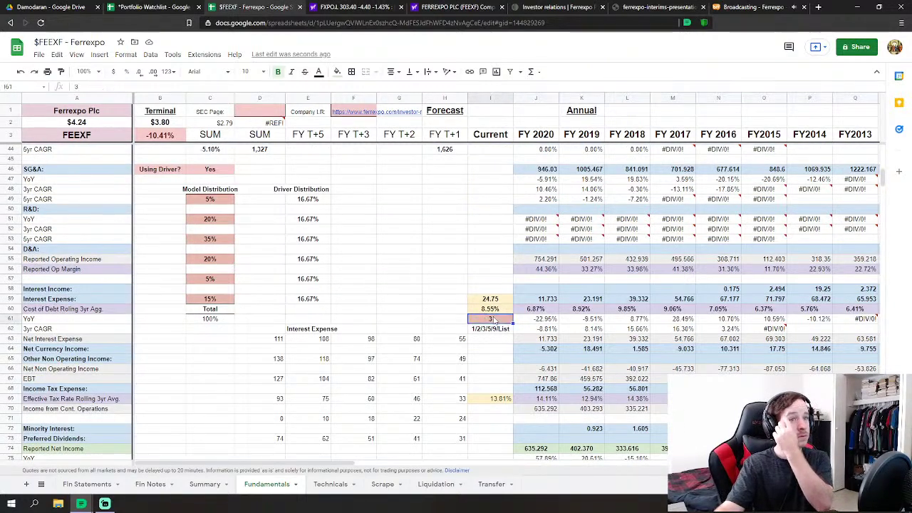
pyautogui.write('List')
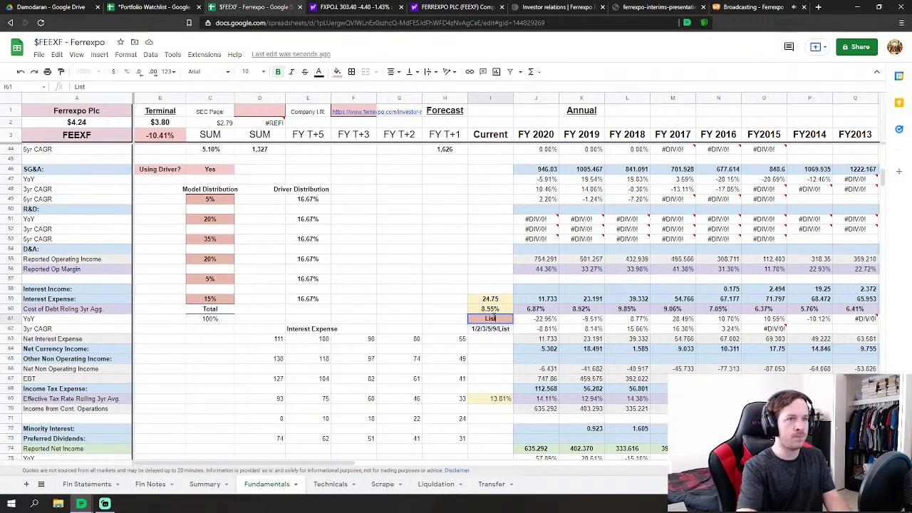
pyautogui.press('Return')
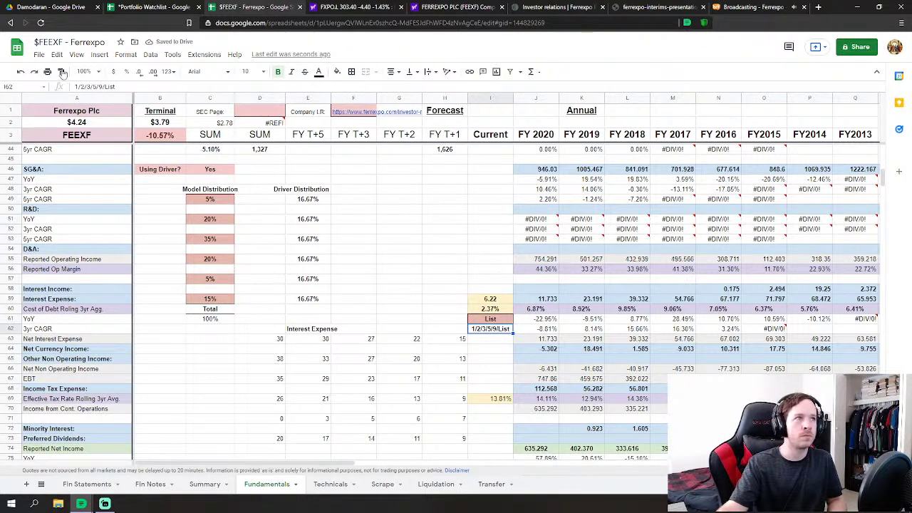
pyautogui.click(22, 72)
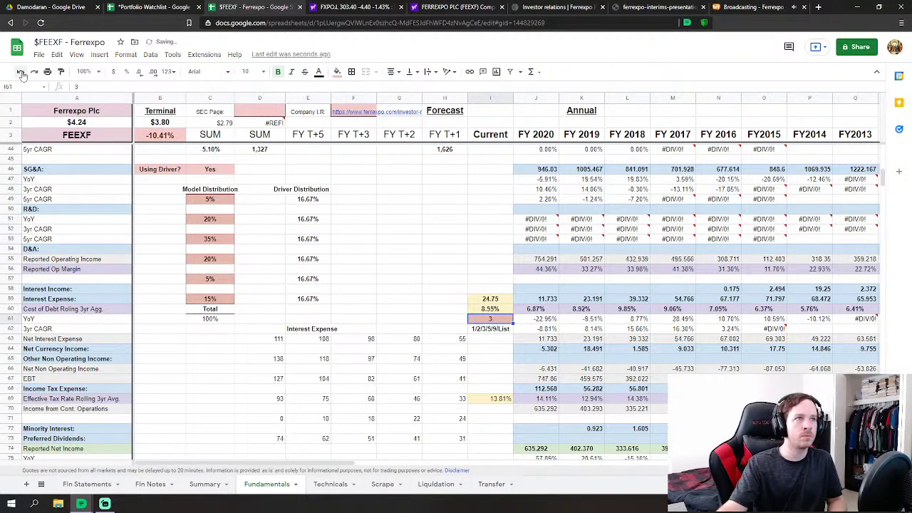
pyautogui.scroll(-10, 491, 274)
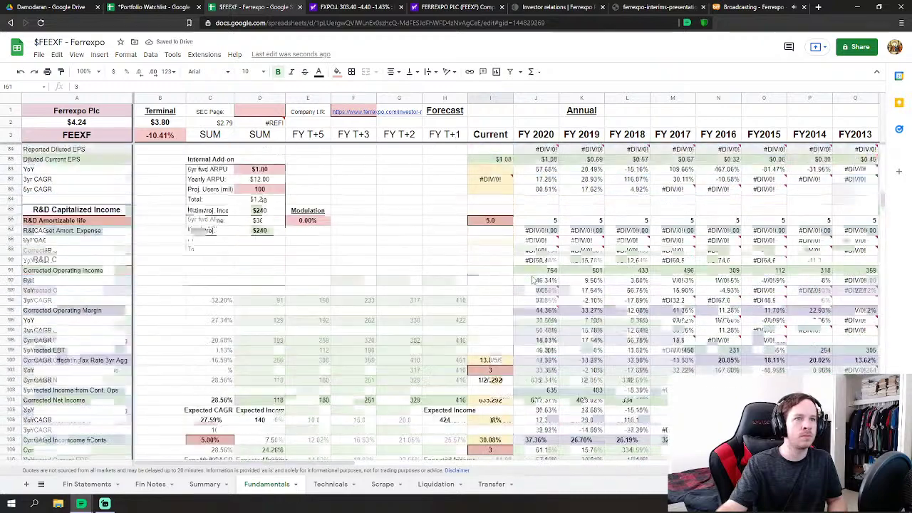
pyautogui.scroll(-3, 533, 280)
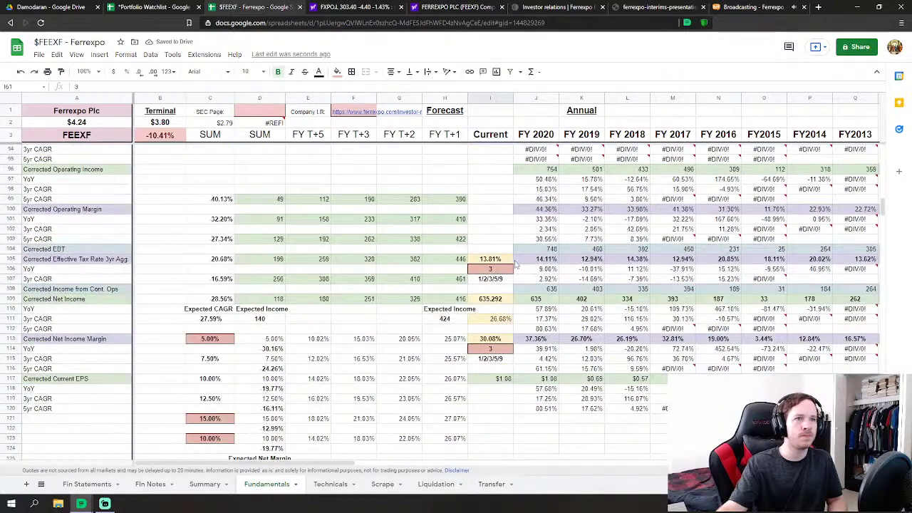
pyautogui.write('5')
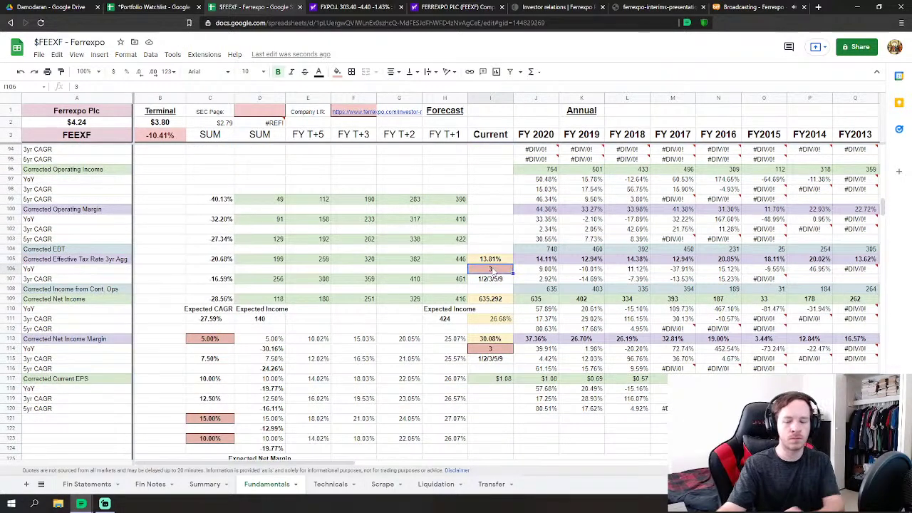
pyautogui.press('Return')
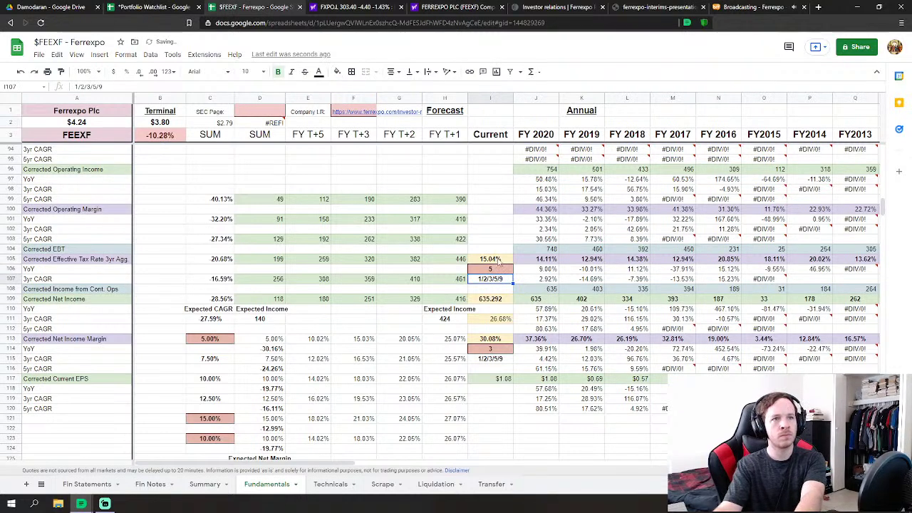
pyautogui.press('Up')
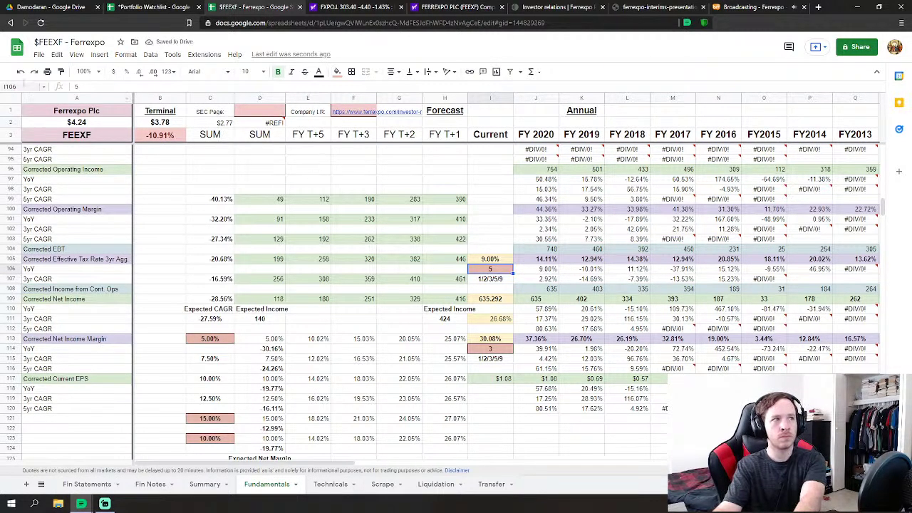
pyautogui.click(20, 72)
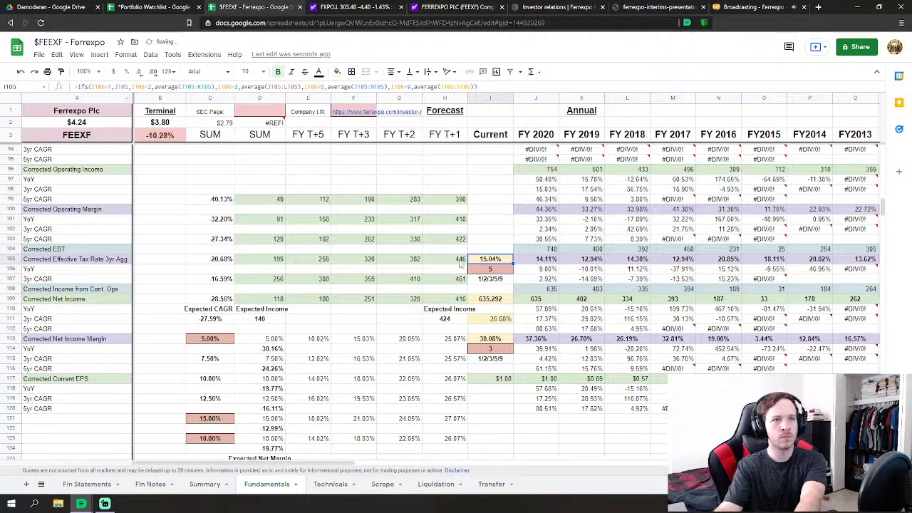
# Try 9 and 5 as the I106 averaging period, settling on 3
pyautogui.click(504, 271)
pyautogui.write('9')
pyautogui.press('Return')
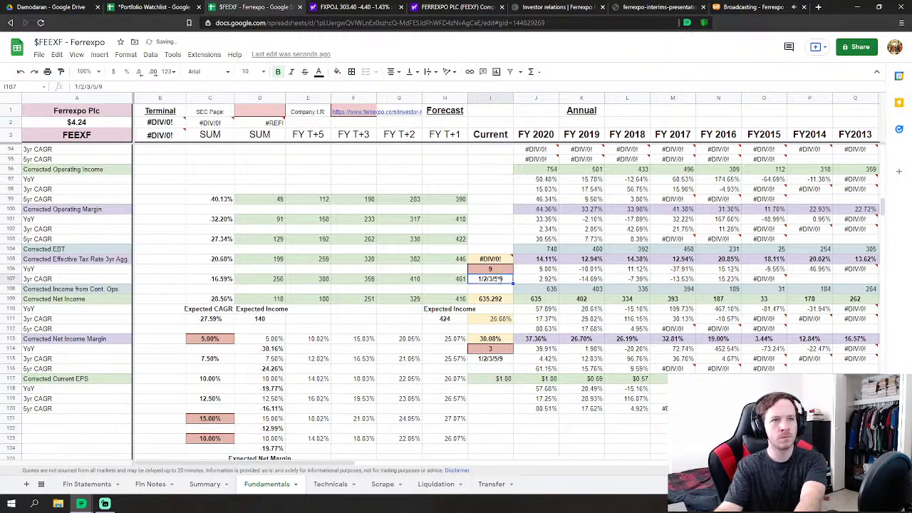
pyautogui.click(499, 271)
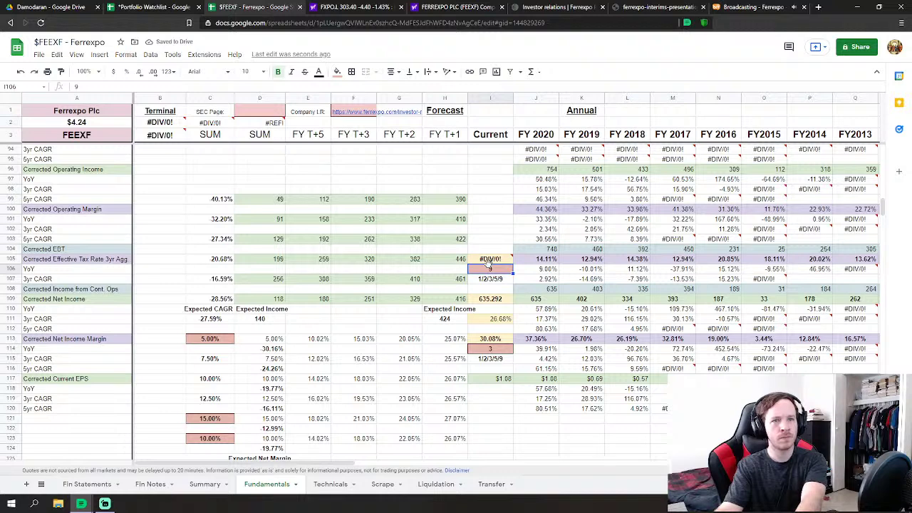
pyautogui.write('5')
pyautogui.press('Return')
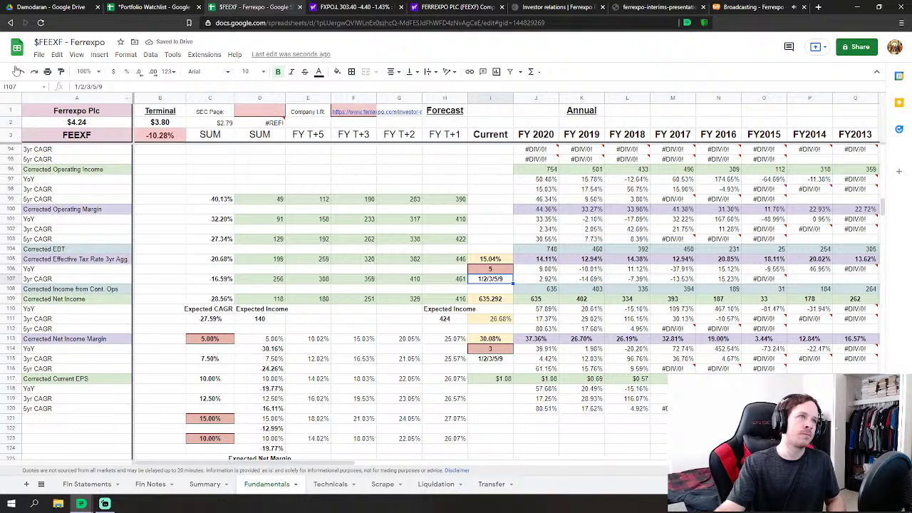
pyautogui.click(499, 271)
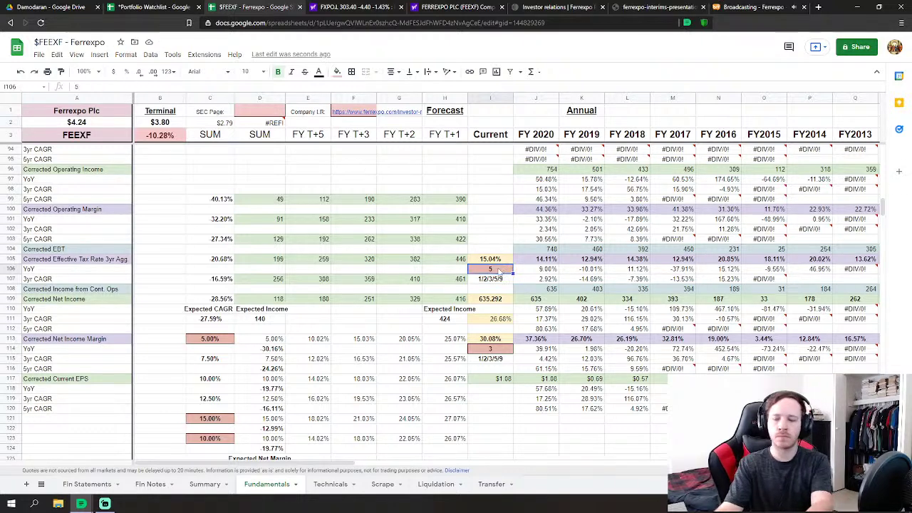
pyautogui.write('3')
pyautogui.press('Return')
# Append *2 to the I105 tax rate formula, doubling it to 27.62%
pyautogui.click(498, 260)
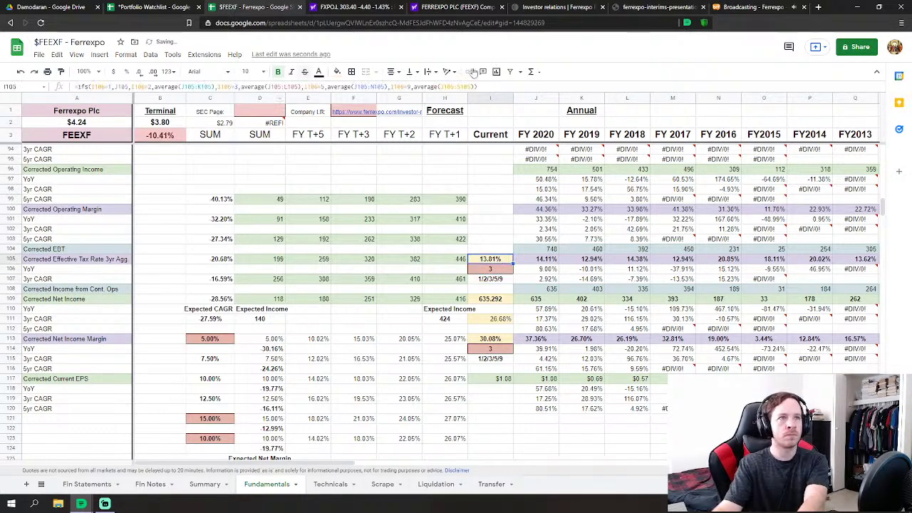
pyautogui.click(523, 84)
pyautogui.write('*')
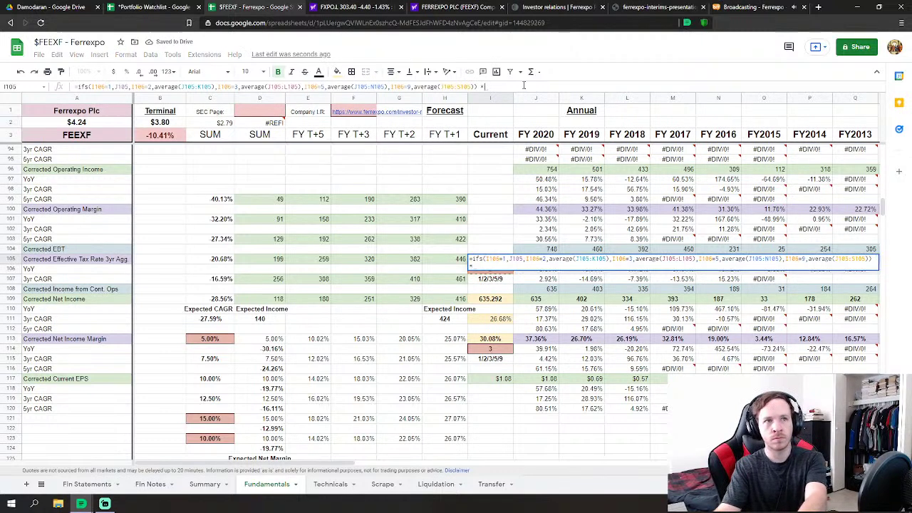
pyautogui.write('2')
pyautogui.press('Return')
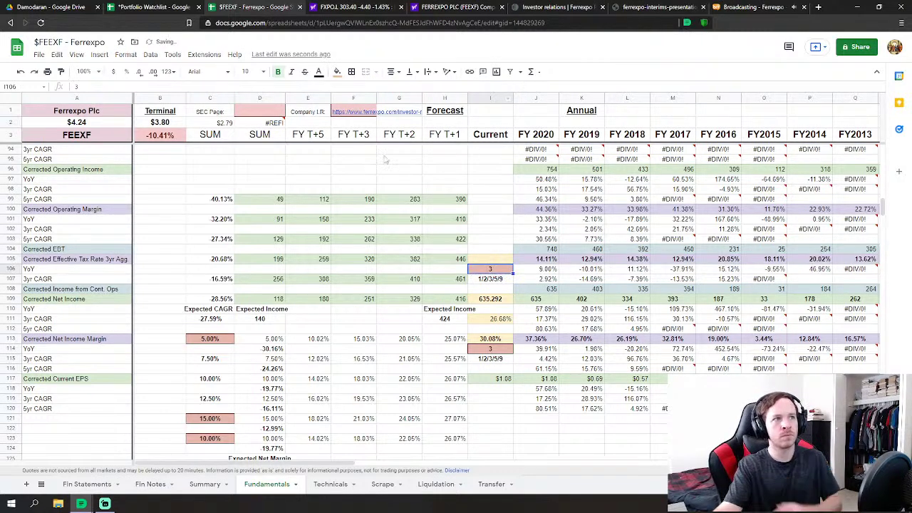
pyautogui.click(351, 178)
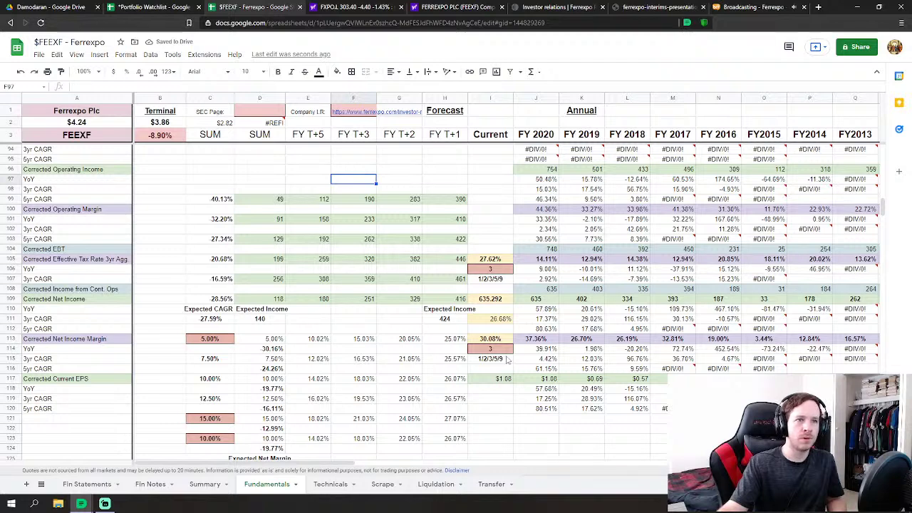
pyautogui.click(330, 484)
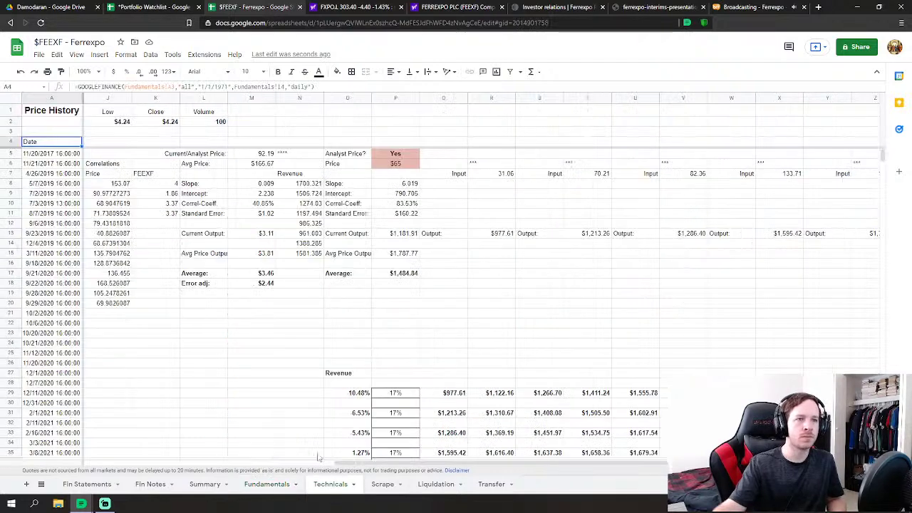
pyautogui.moveTo(347, 465); pyautogui.dragTo(385, 463)
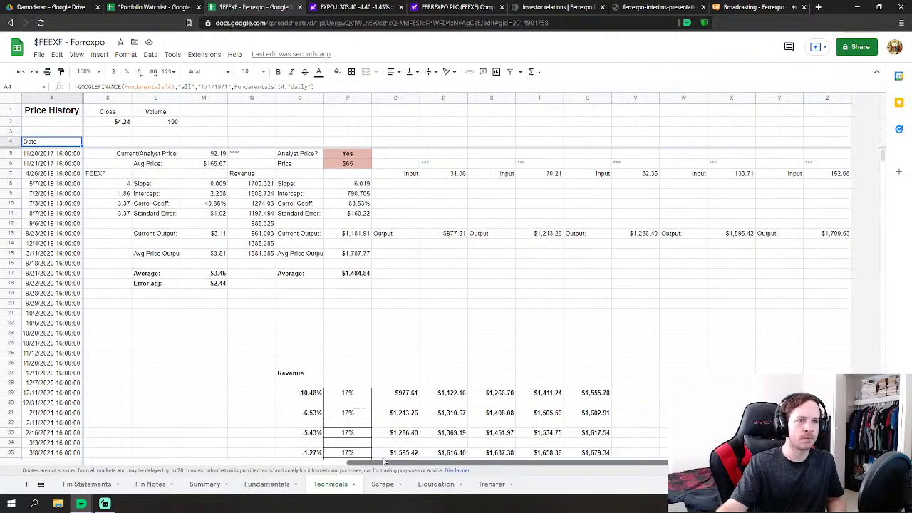
pyautogui.scroll(-2, 397, 388)
pyautogui.scroll(2, 397, 388)
pyautogui.scroll(-9, 397, 388)
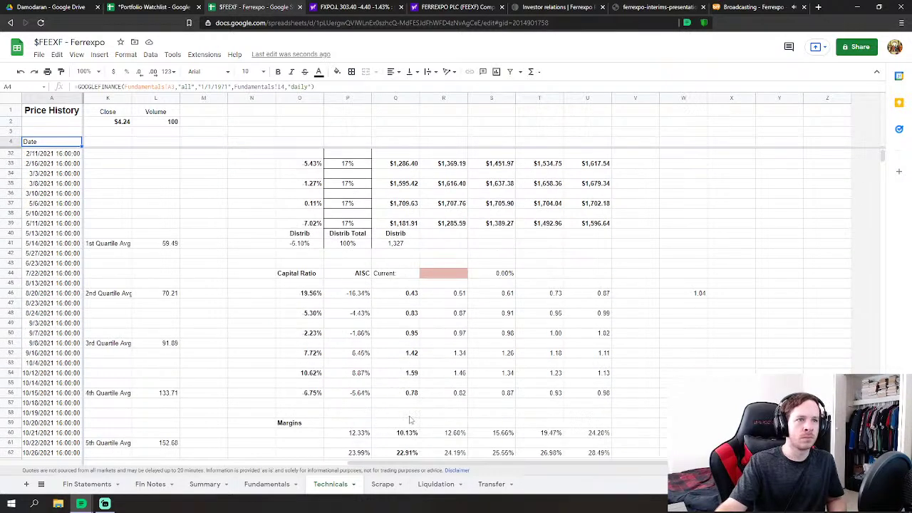
pyautogui.scroll(-5, 412, 378)
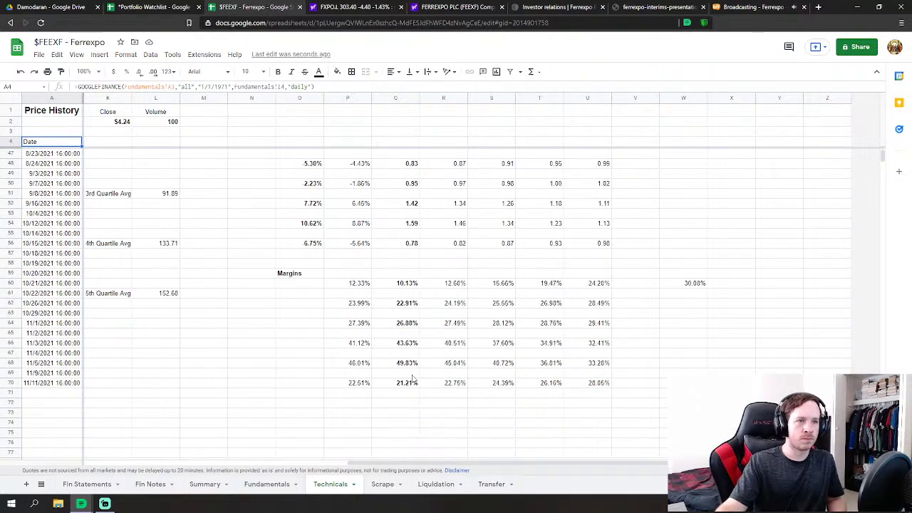
# On Fundamentals, set C121 to 45% and the net income margin assumption to -5%
pyautogui.click(267, 484)
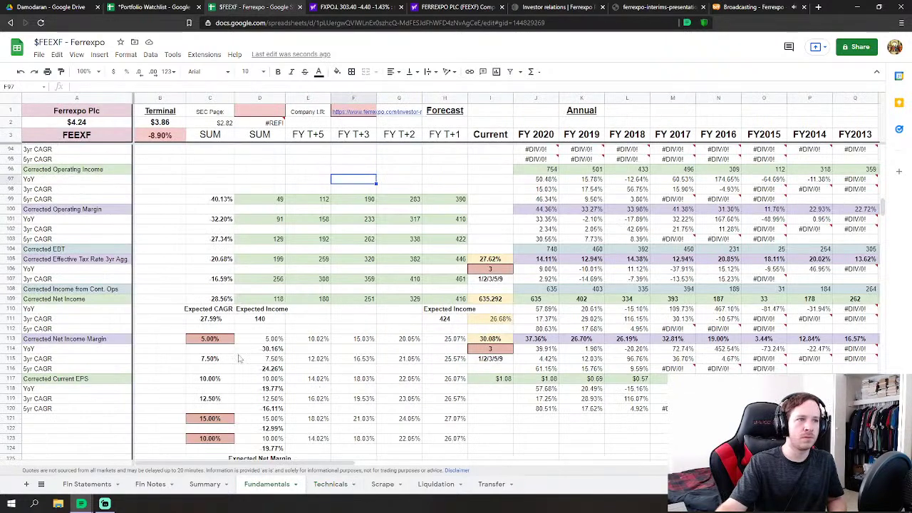
pyautogui.scroll(-2, 223, 378)
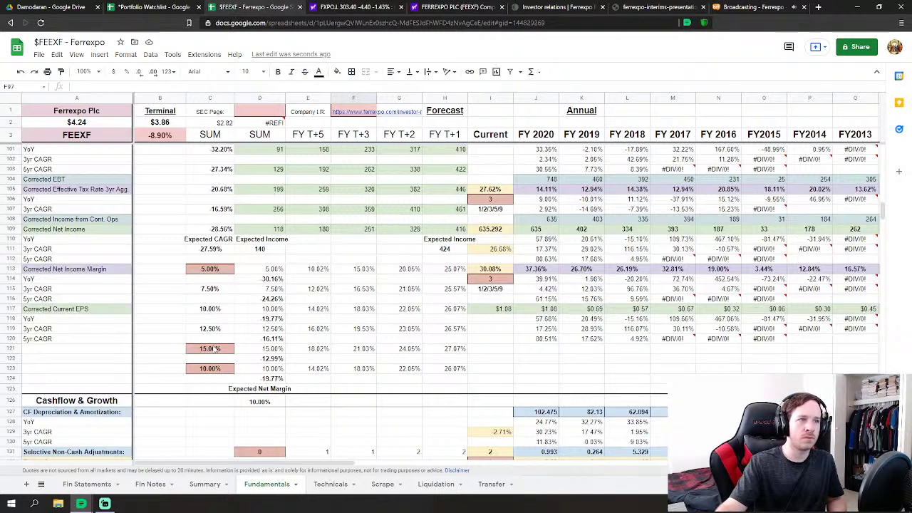
pyautogui.click(213, 350)
pyautogui.write('45')
pyautogui.press('Return')
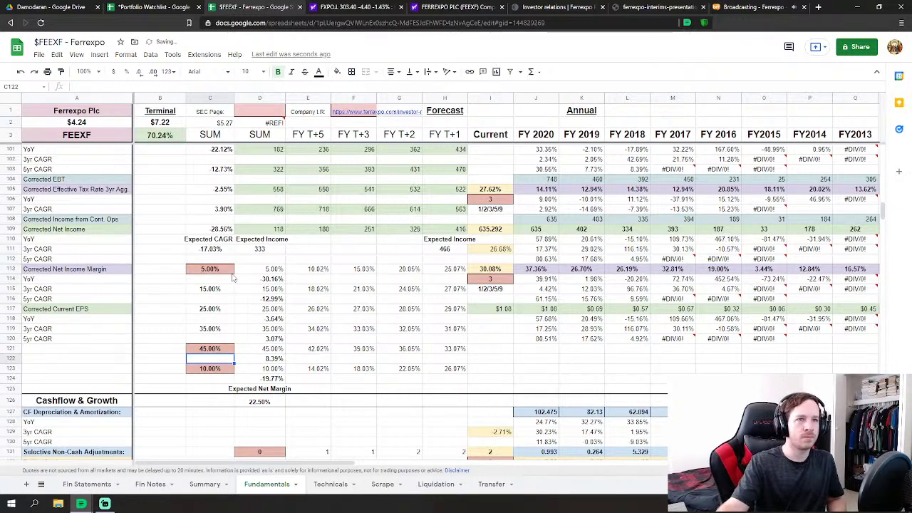
pyautogui.click(207, 271)
pyautogui.write('-')
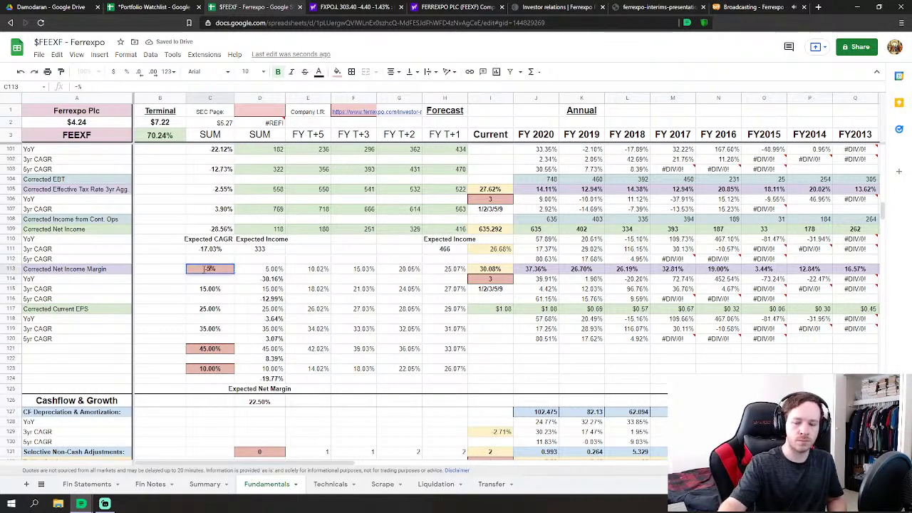
pyautogui.write('5')
pyautogui.press('Return')
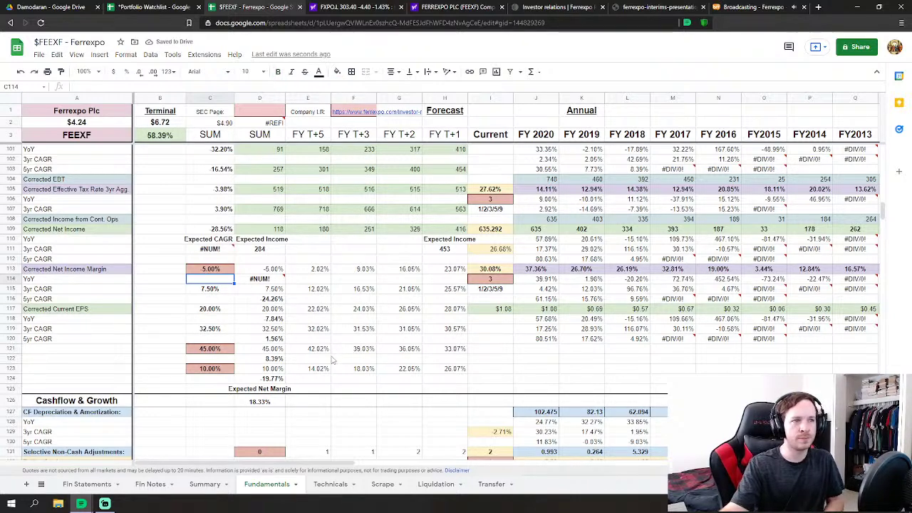
# Lower C121 to 40%, review row 113's historical margins, and raise C123 to 20%
pyautogui.click(206, 350)
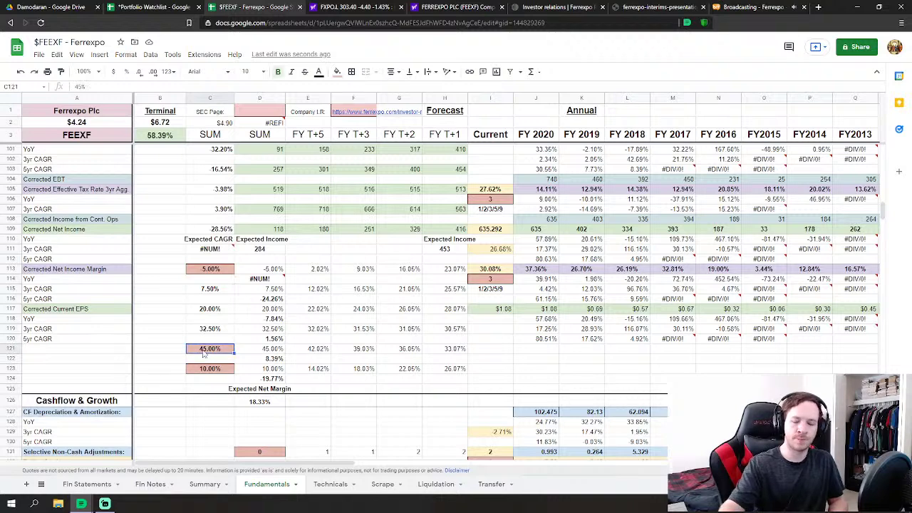
pyautogui.write('40')
pyautogui.press('Return')
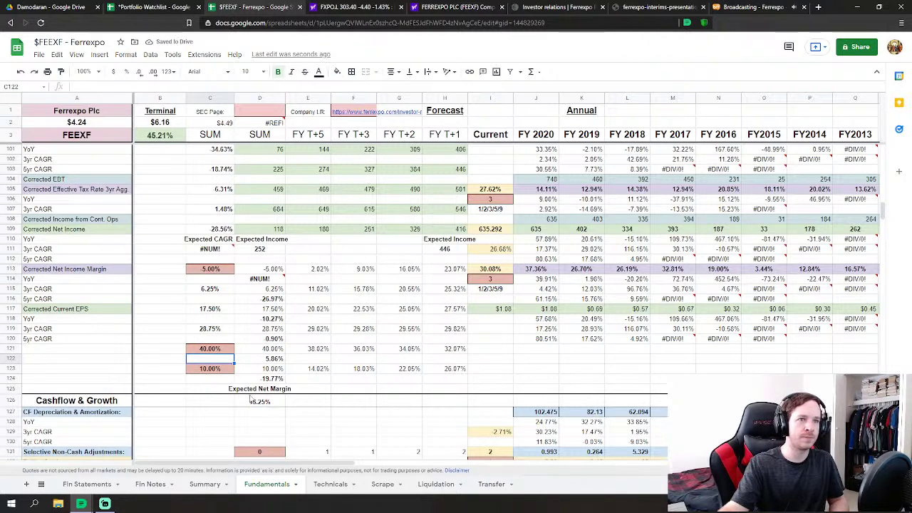
pyautogui.scroll(1, 459, 362)
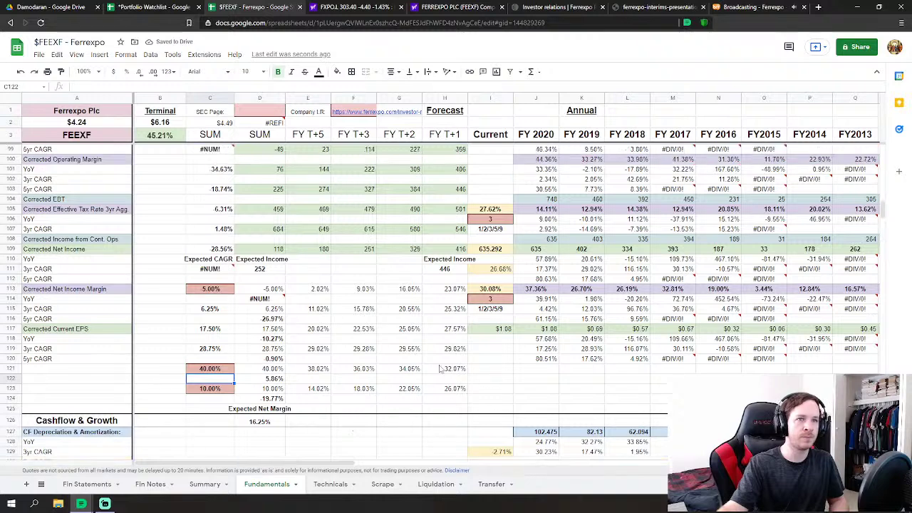
pyautogui.moveTo(347, 464); pyautogui.dragTo(399, 460)
pyautogui.moveTo(387, 295); pyautogui.dragTo(725, 293)
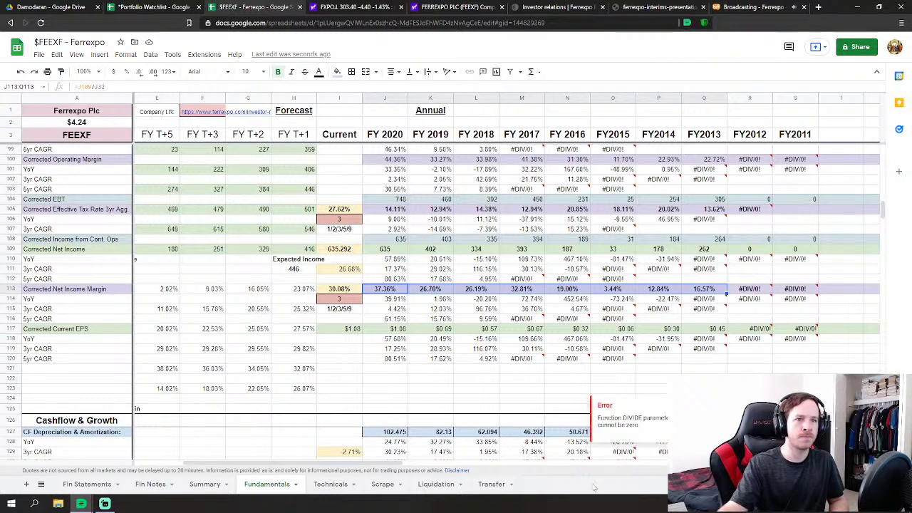
pyautogui.moveTo(399, 463); pyautogui.dragTo(324, 463)
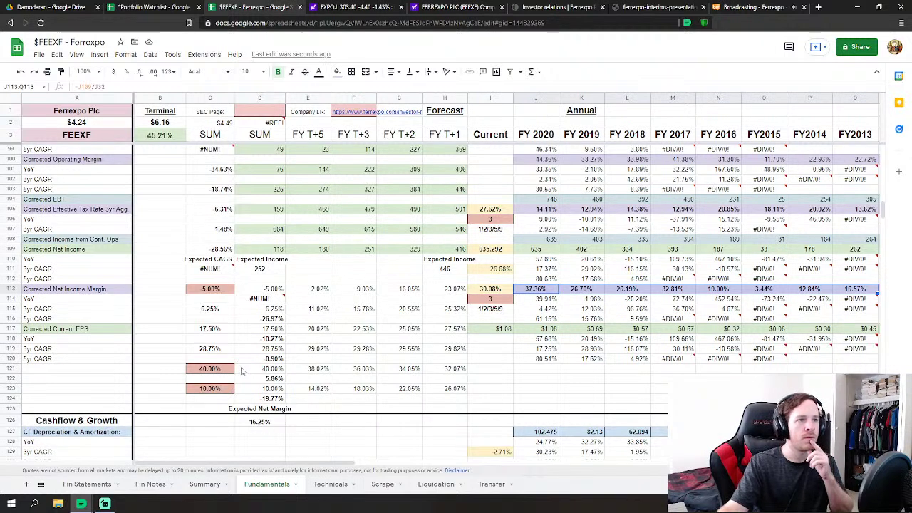
pyautogui.click(215, 390)
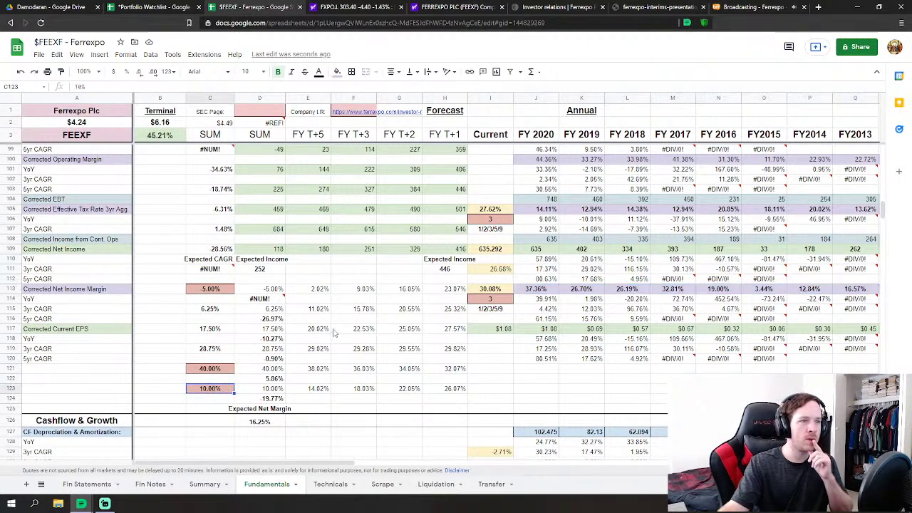
pyautogui.write('20')
pyautogui.press('Return')
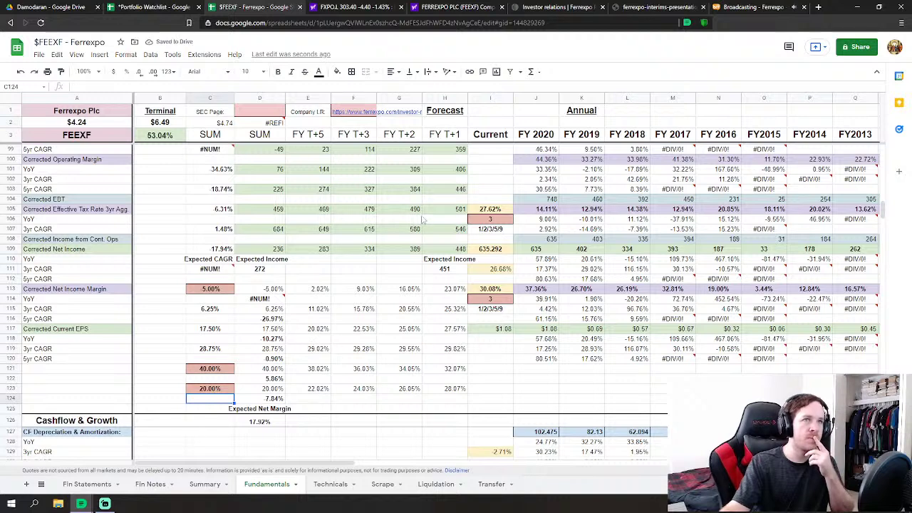
# Close the Broadcasting browser tab and return focus to the valuation sheet
pyautogui.click(803, 7)
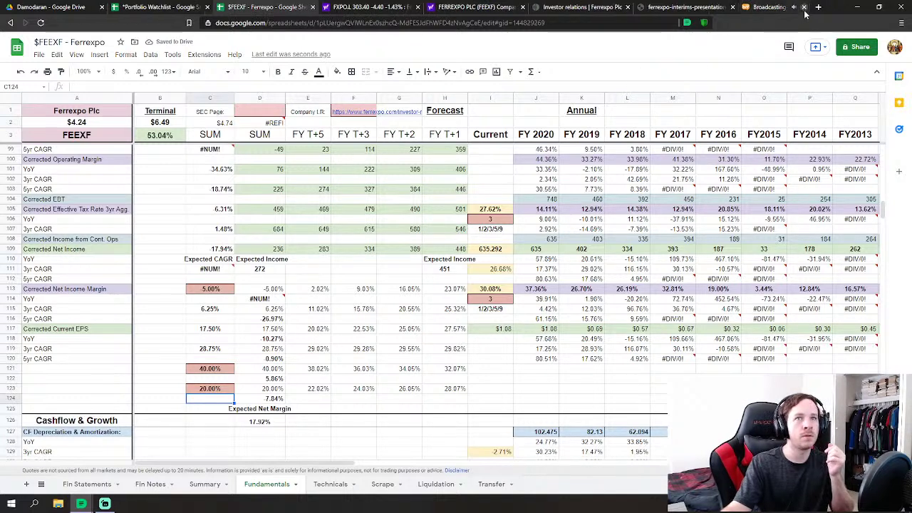
pyautogui.click(354, 269)
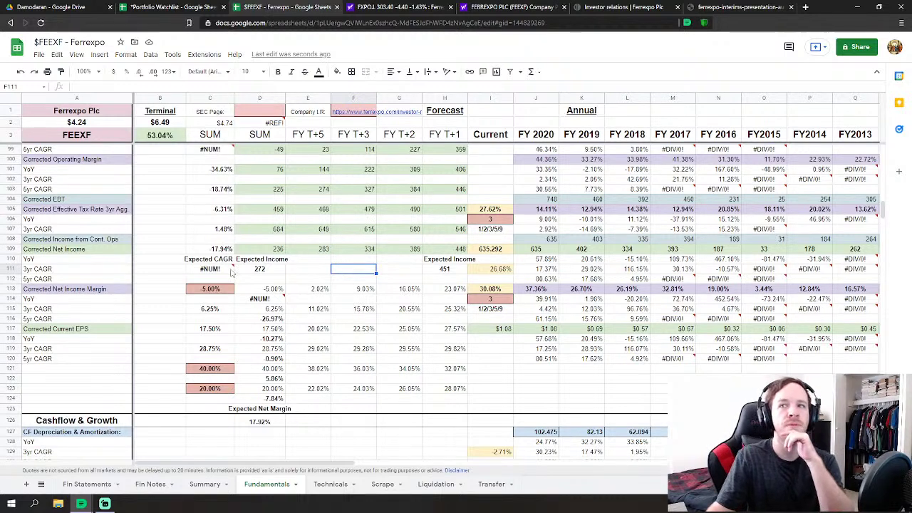
pyautogui.click(162, 319)
# Inspect a #DIV/0! cell's formula and scroll down toward Dividends & Cashflow
pyautogui.scroll(3, 162, 320)
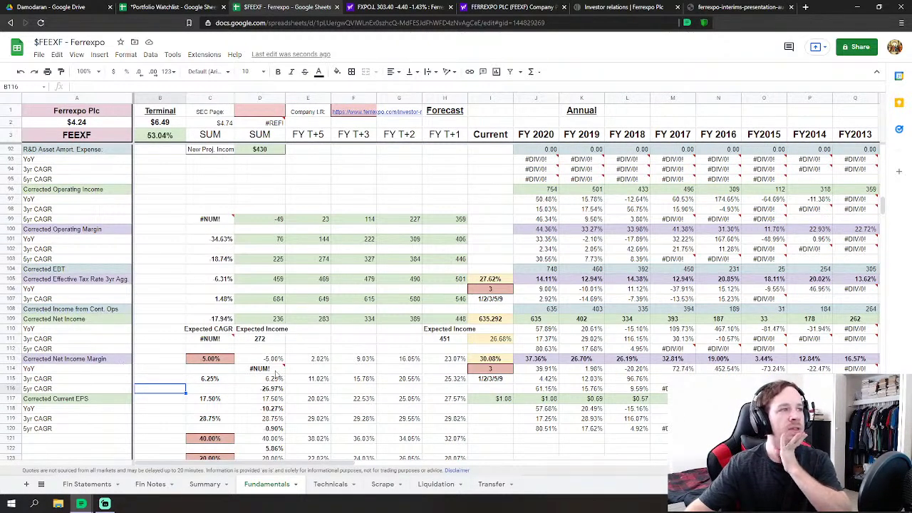
pyautogui.moveTo(276, 374)
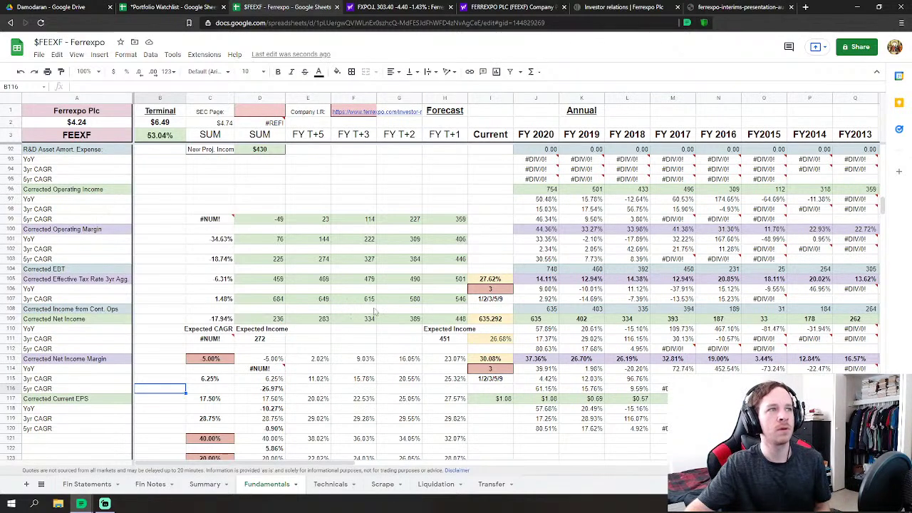
pyautogui.moveTo(808, 193)
pyautogui.click(764, 169)
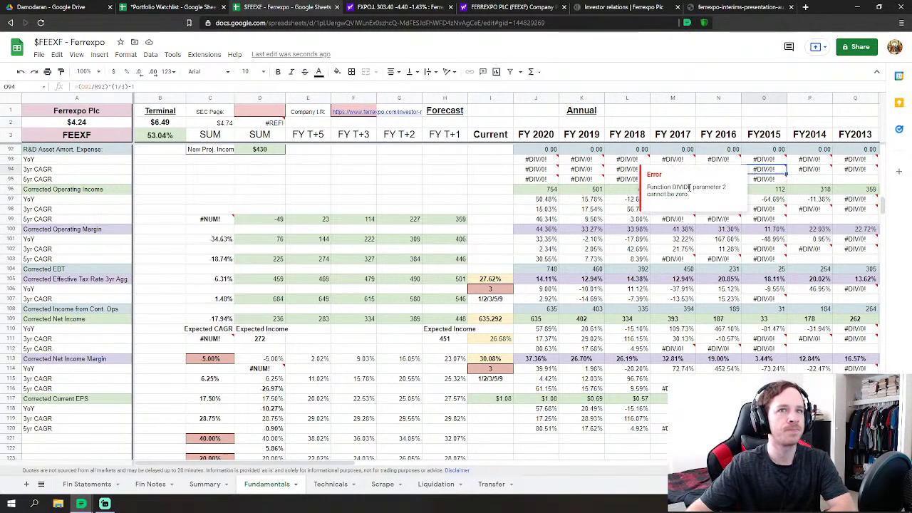
pyautogui.moveTo(882, 207); pyautogui.dragTo(853, 358)
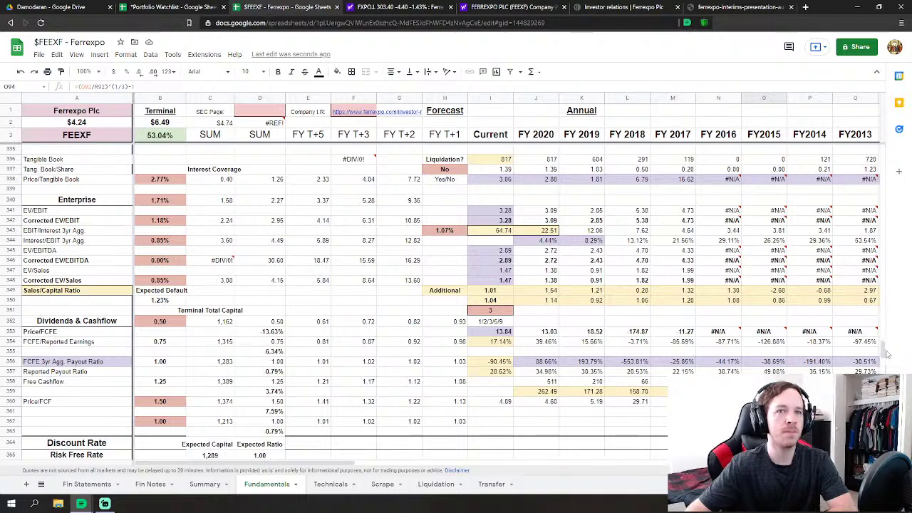
pyautogui.moveTo(887, 354); pyautogui.dragTo(896, 241)
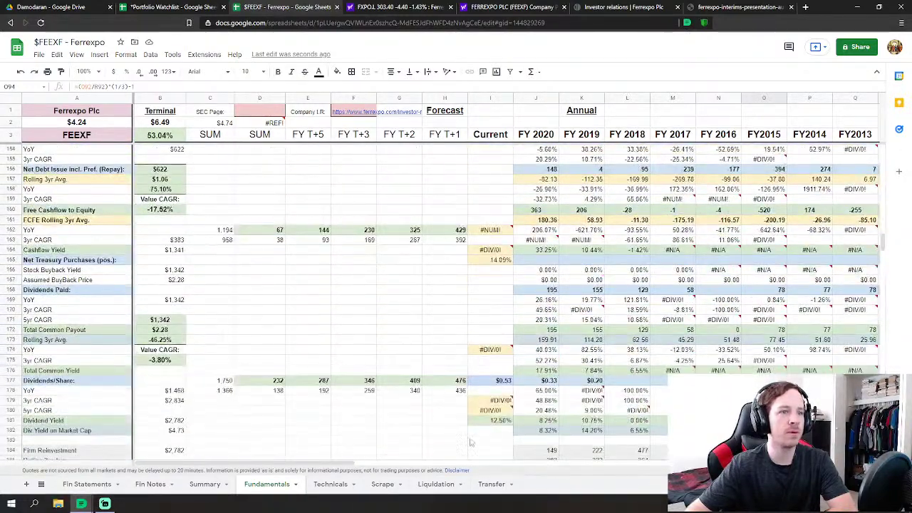
pyautogui.hscroll(5, 469, 442)
pyautogui.scroll(3, 396, 353)
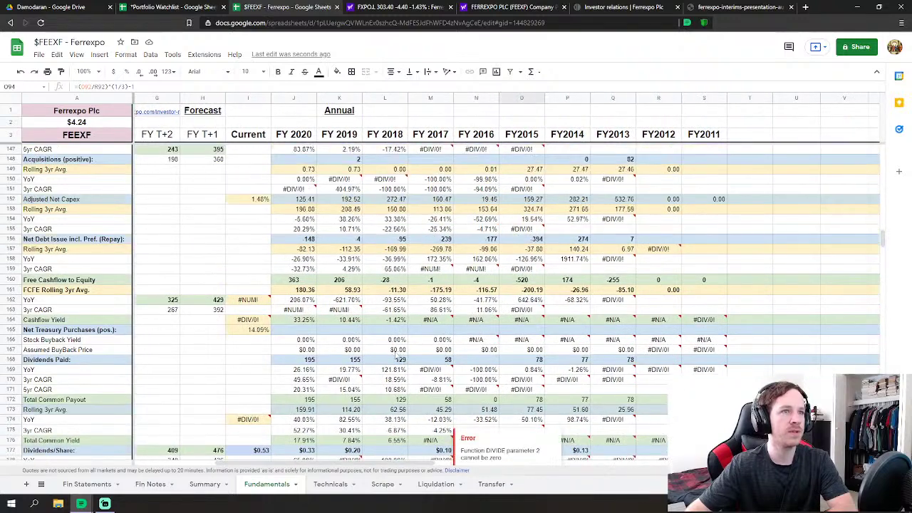
pyautogui.moveTo(292, 401); pyautogui.dragTo(613, 404)
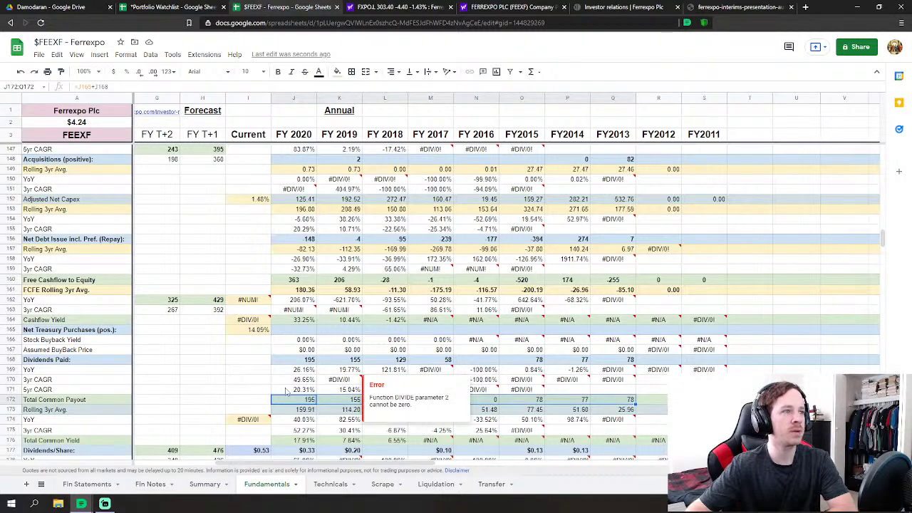
pyautogui.click(222, 350)
pyautogui.moveTo(306, 282); pyautogui.dragTo(602, 282)
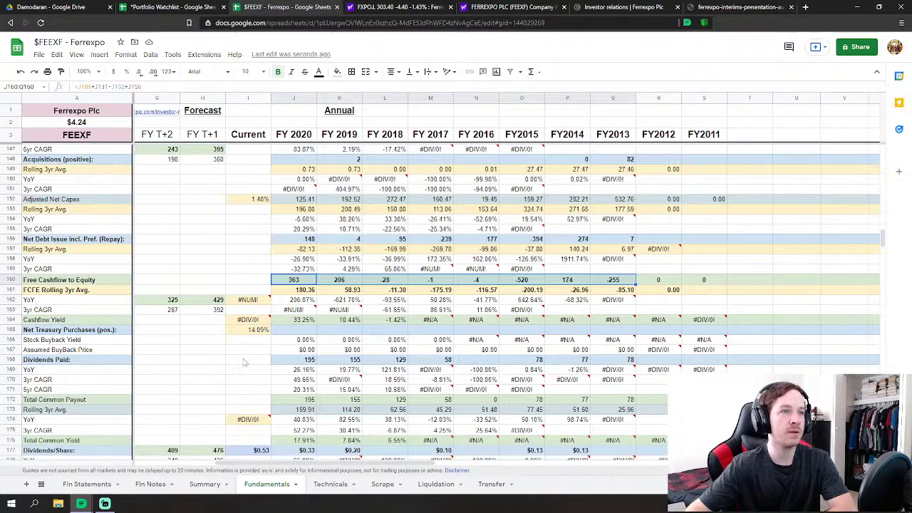
pyautogui.click(244, 361)
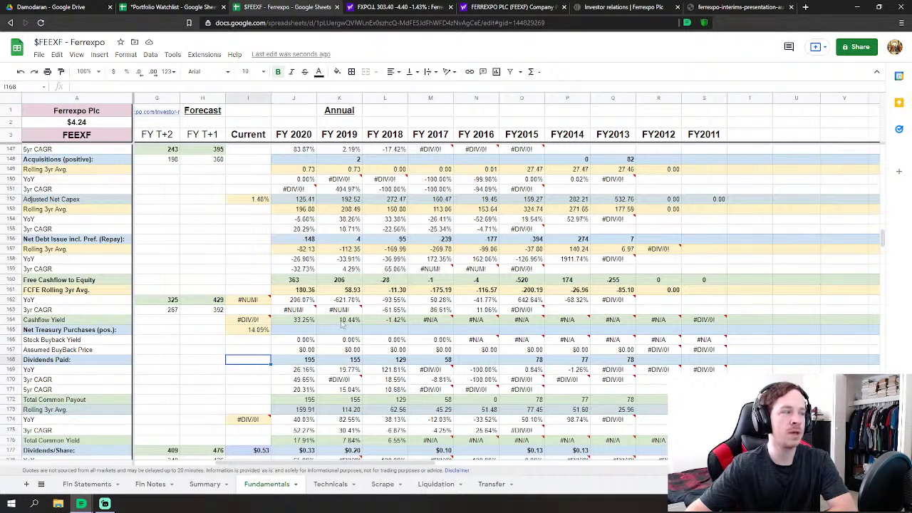
pyautogui.scroll(10, 538, 307)
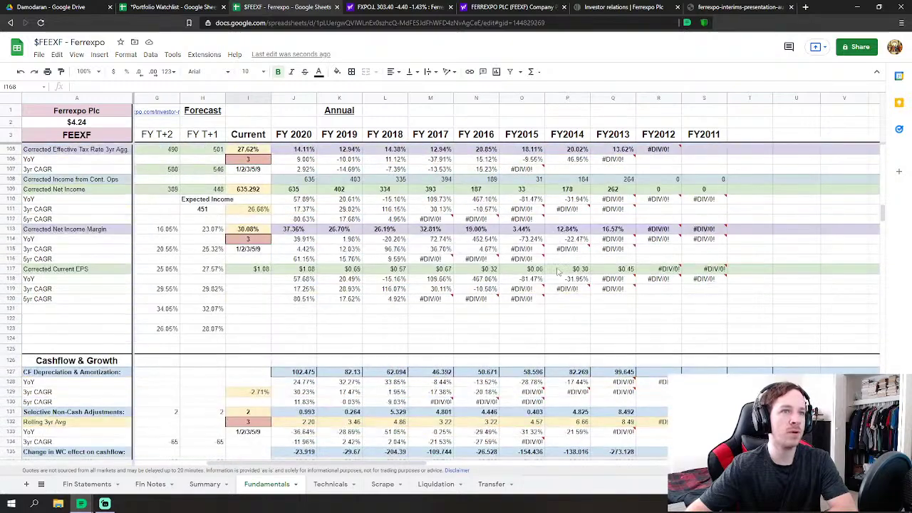
pyautogui.scroll(2, 546, 243)
pyautogui.scroll(-13, 528, 287)
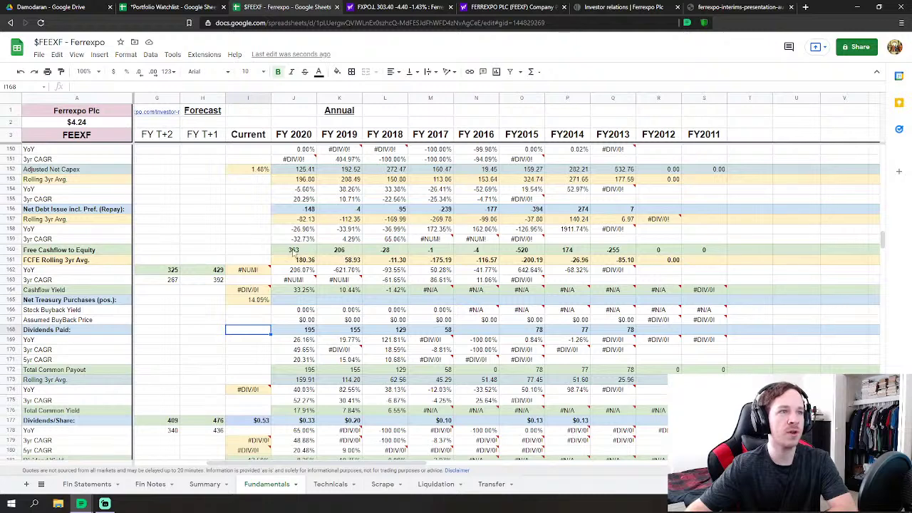
pyautogui.moveTo(292, 251); pyautogui.dragTo(339, 255)
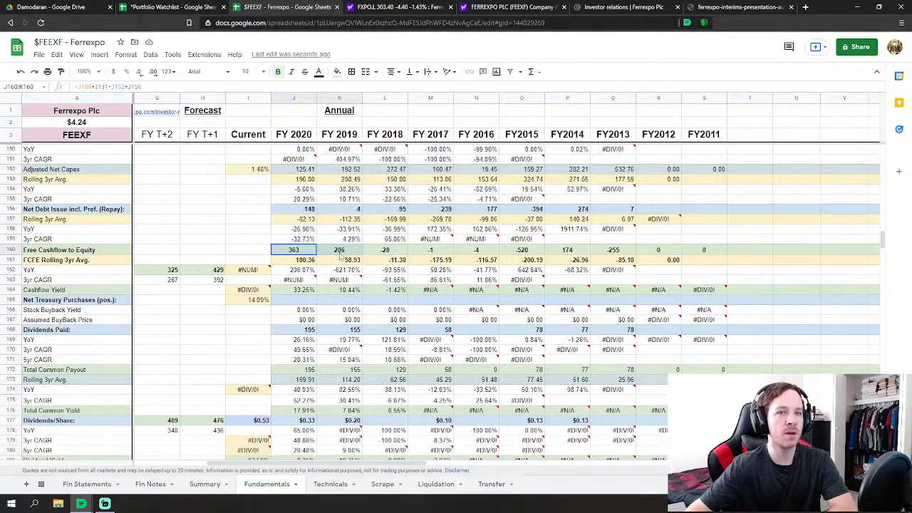
pyautogui.click(248, 309)
pyautogui.moveTo(881, 241); pyautogui.dragTo(848, 313)
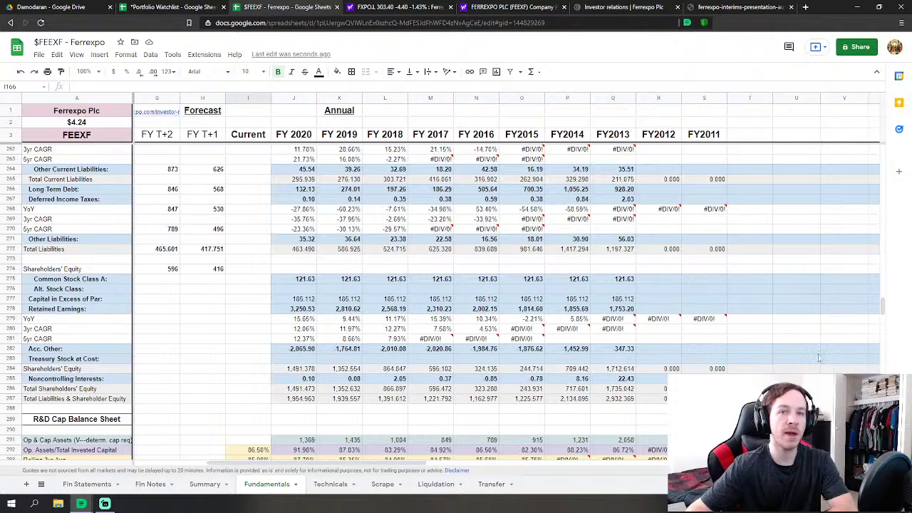
pyautogui.moveTo(881, 313); pyautogui.dragTo(876, 388)
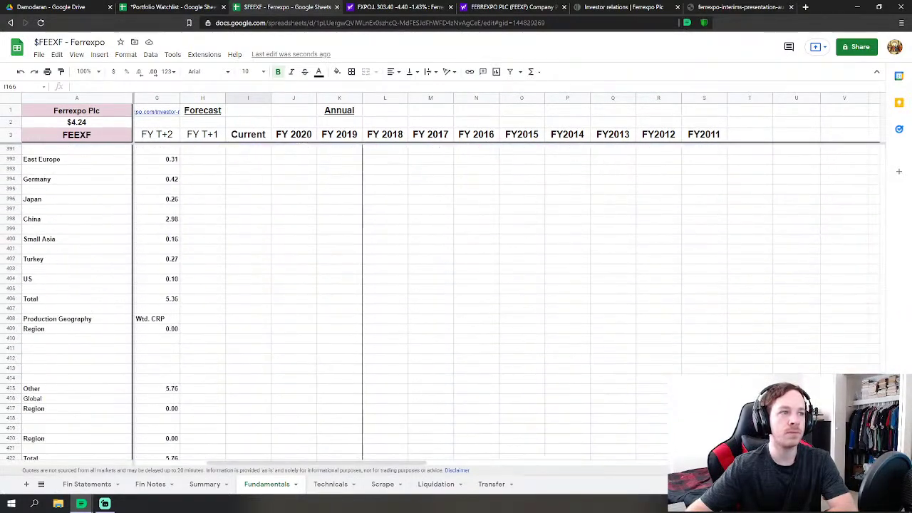
pyautogui.moveTo(415, 470); pyautogui.dragTo(343, 470)
pyautogui.scroll(-5, 428, 292)
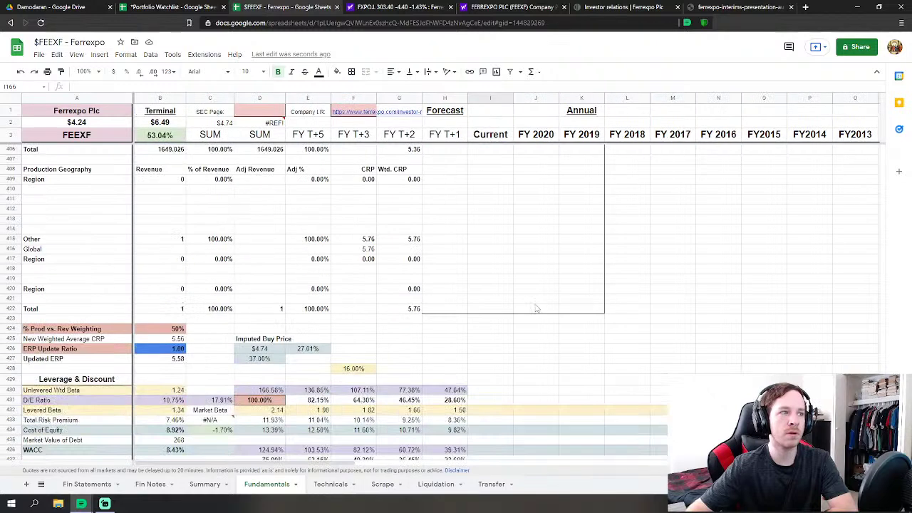
pyautogui.click(175, 282)
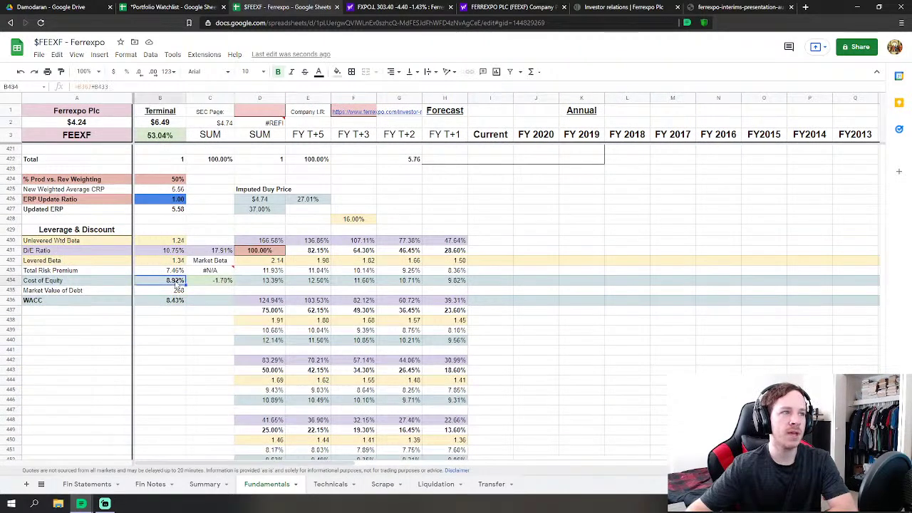
pyautogui.scroll(-1, 203, 305)
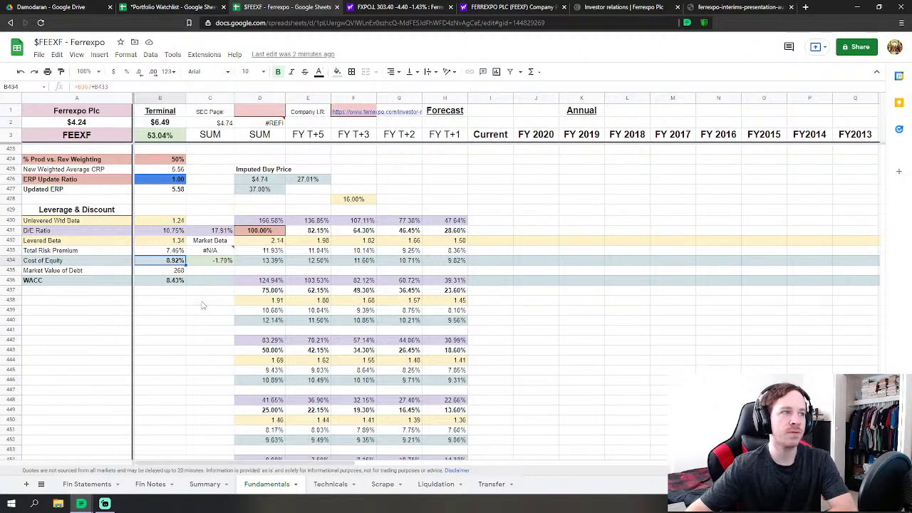
pyautogui.scroll(-6, 202, 305)
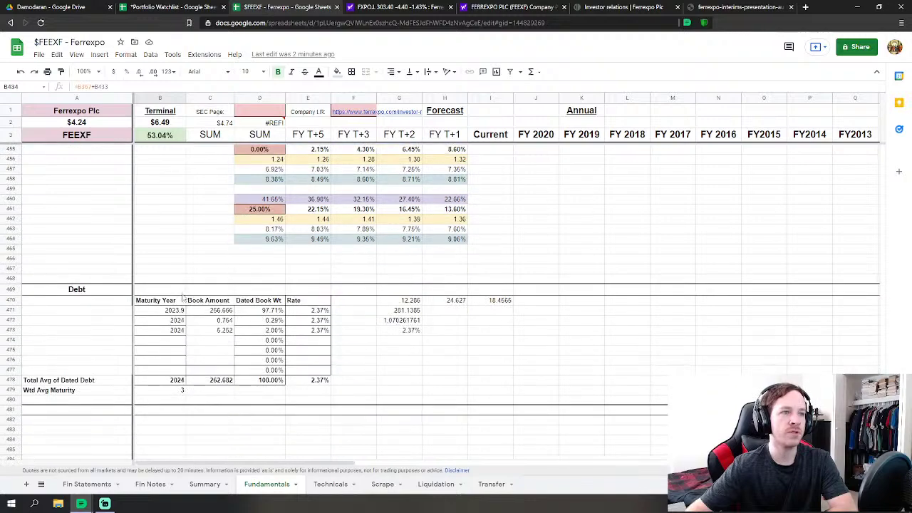
pyautogui.scroll(7, 183, 298)
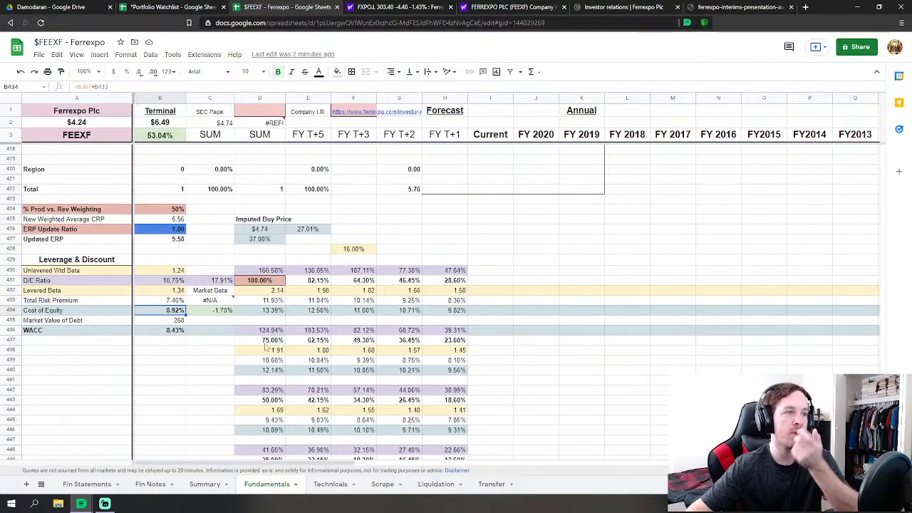
pyautogui.scroll(-4, 265, 346)
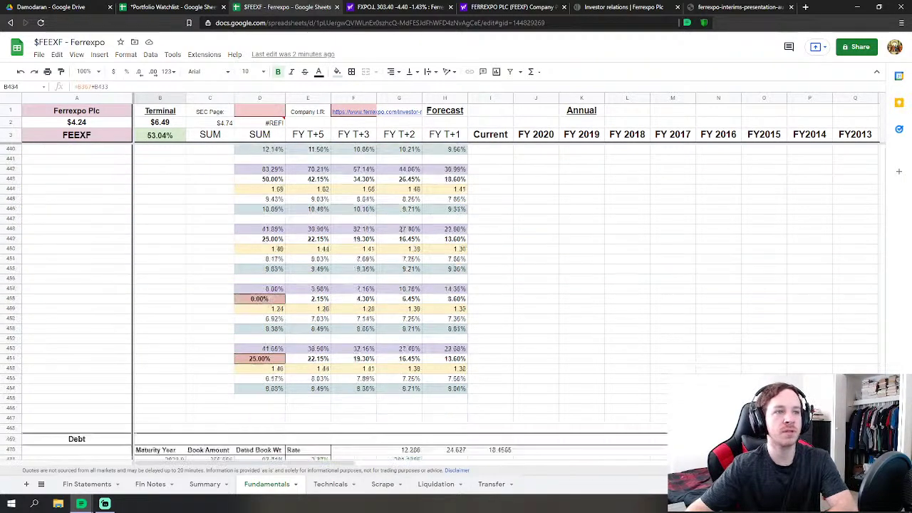
pyautogui.scroll(-2, 357, 300)
pyautogui.scroll(-2, 356, 299)
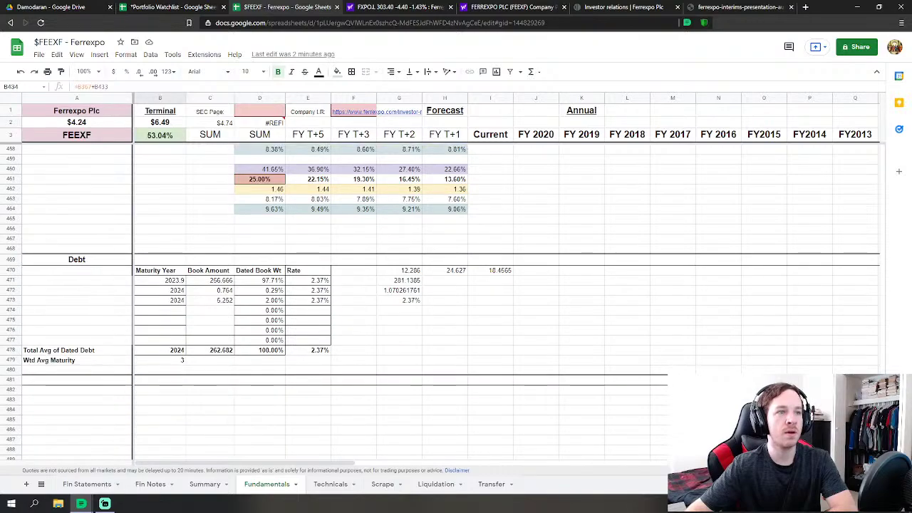
pyautogui.moveTo(884, 431); pyautogui.dragTo(882, 265)
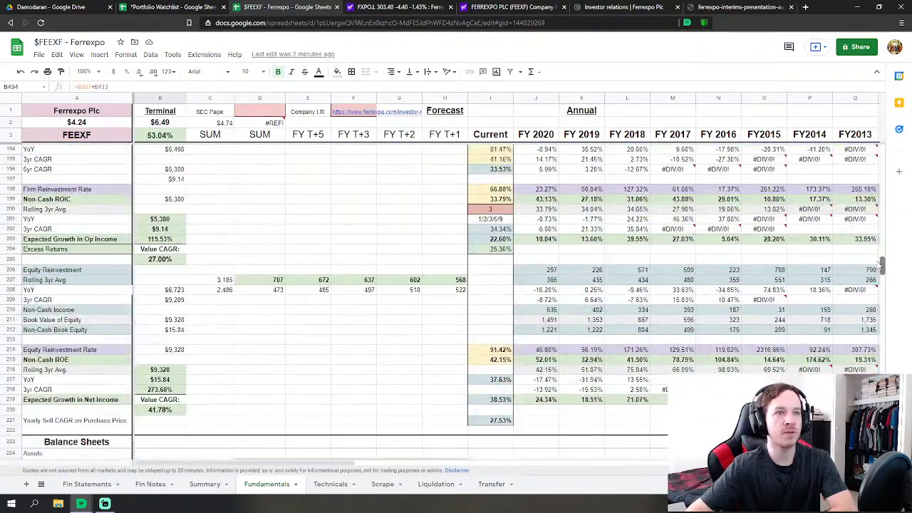
pyautogui.click(497, 217)
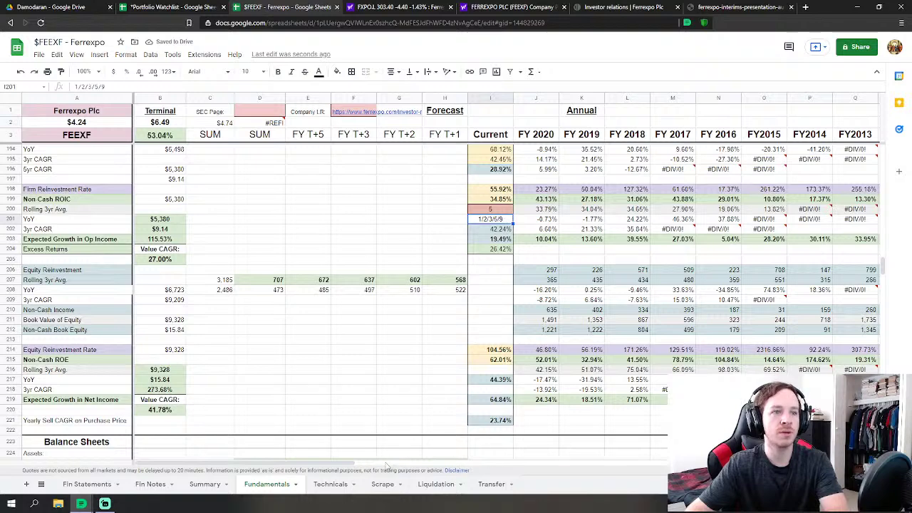
pyautogui.moveTo(349, 465); pyautogui.dragTo(412, 456)
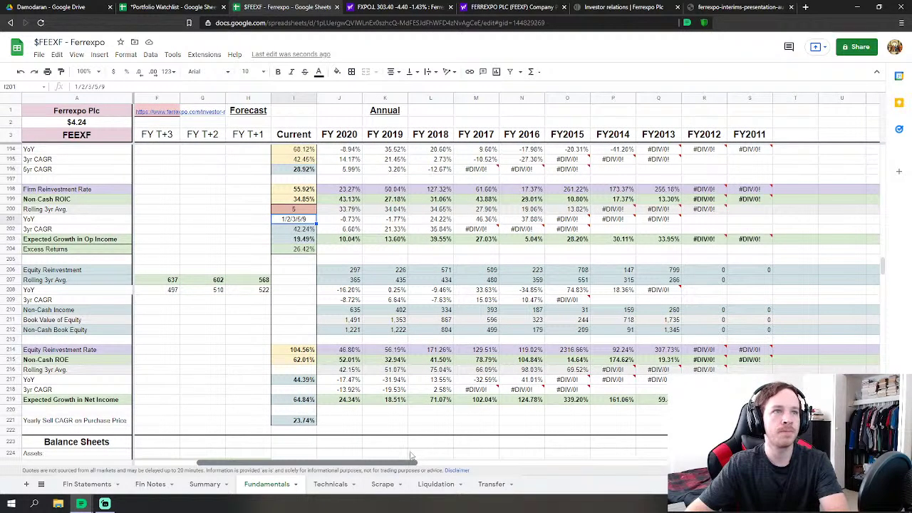
pyautogui.moveTo(410, 456); pyautogui.dragTo(352, 459)
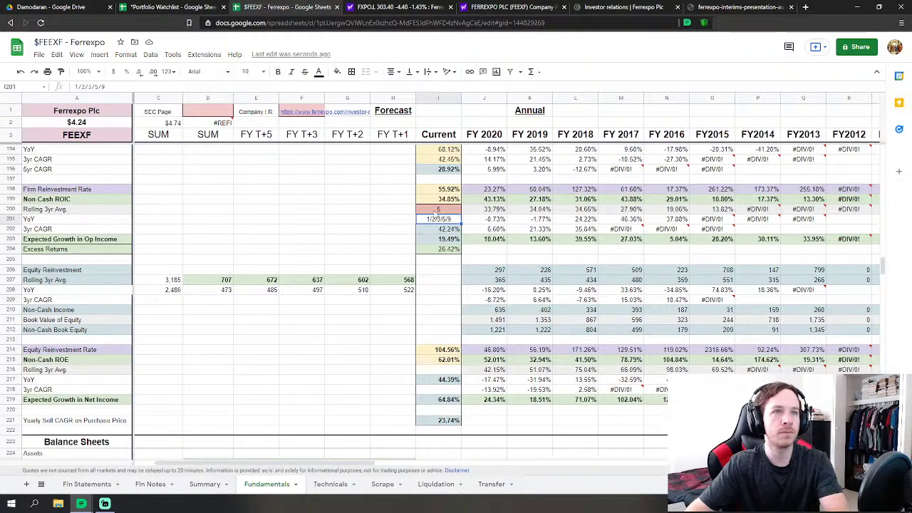
pyautogui.click(456, 208)
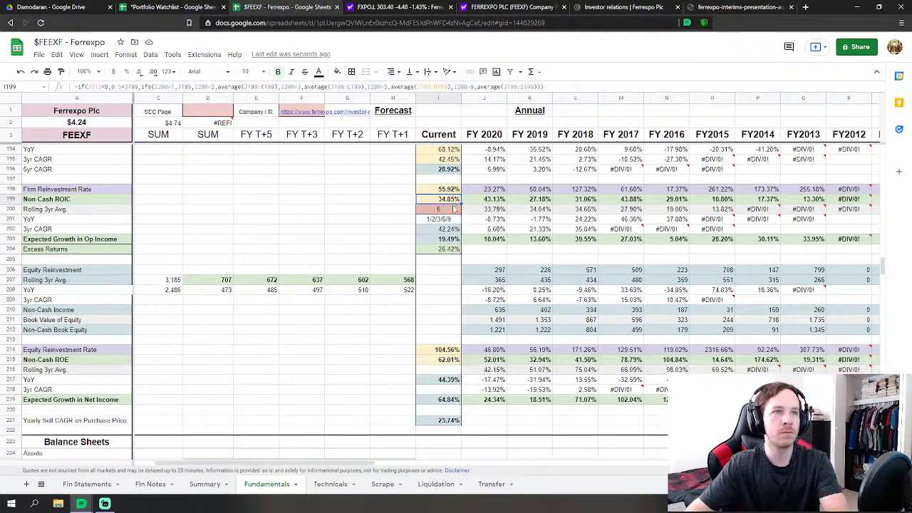
pyautogui.click(442, 218)
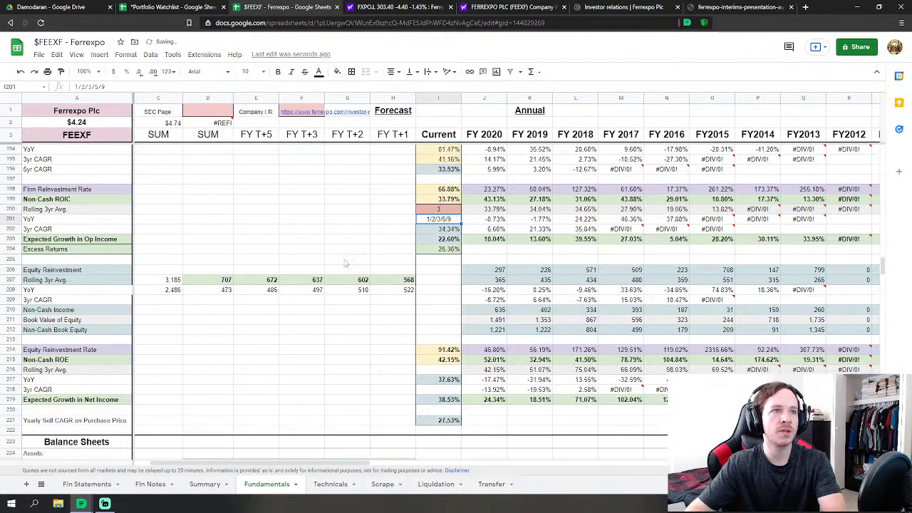
pyautogui.scroll(3, 281, 276)
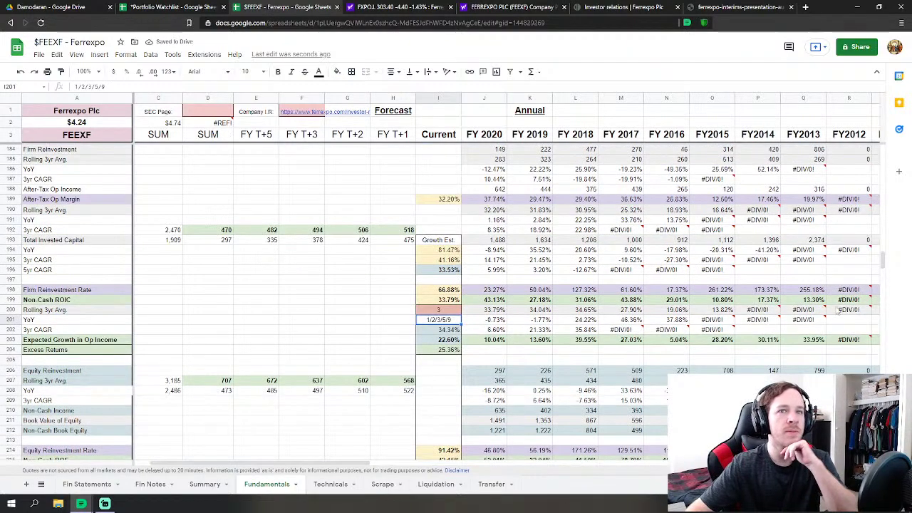
pyautogui.moveTo(883, 263); pyautogui.dragTo(836, 354)
pyautogui.scroll(1, 897, 269)
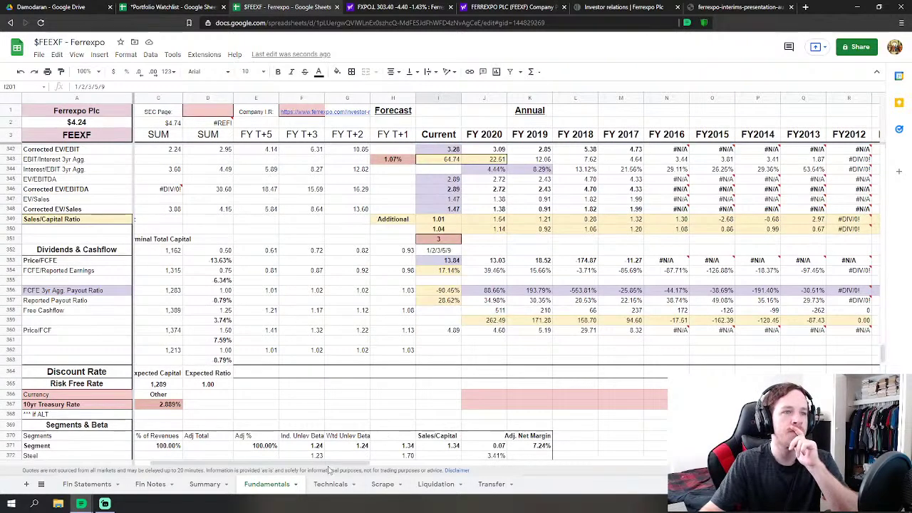
# Set the cashflow averaging period in I351 to 5
pyautogui.moveTo(329, 469); pyautogui.dragTo(212, 424)
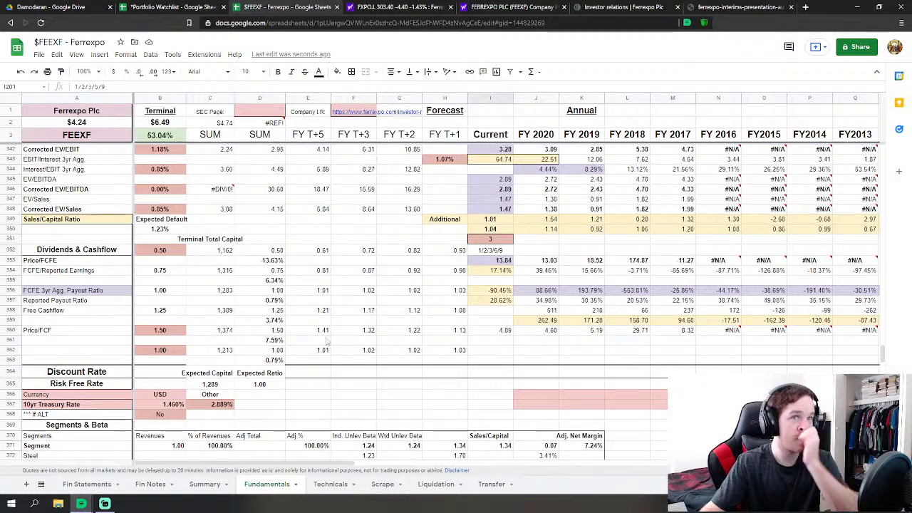
pyautogui.click(492, 242)
pyautogui.write('5')
pyautogui.press('Return')
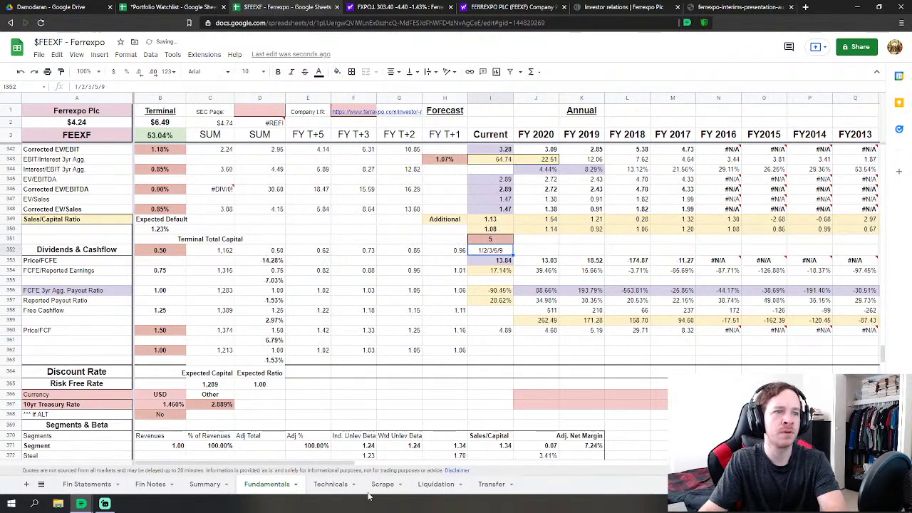
# Compare the yearly Sales/Capital ratios and briefly check the Technicals sheet
pyautogui.moveTo(342, 464); pyautogui.dragTo(436, 350)
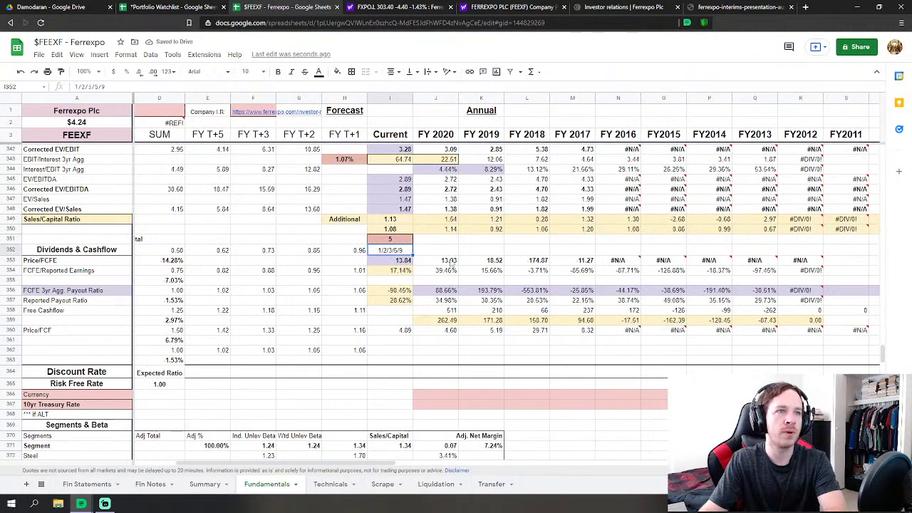
pyautogui.moveTo(440, 232); pyautogui.dragTo(773, 231)
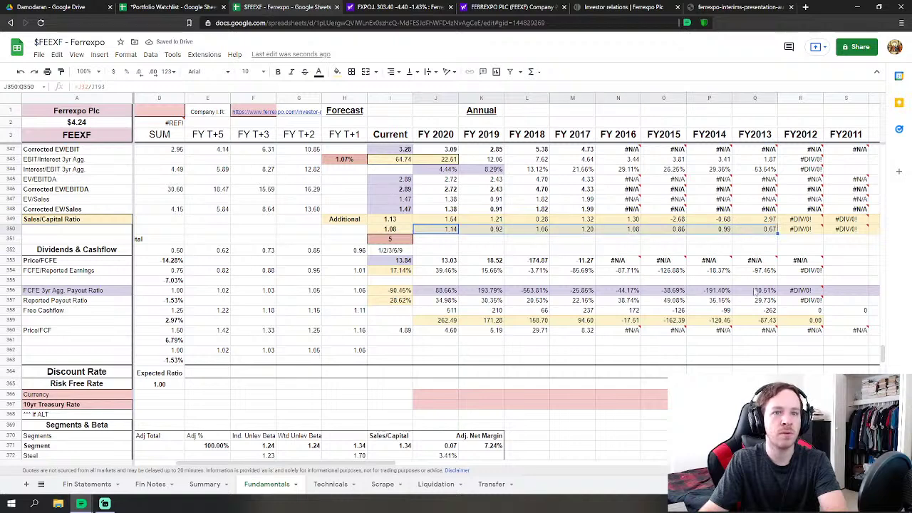
pyautogui.moveTo(381, 464); pyautogui.dragTo(299, 465)
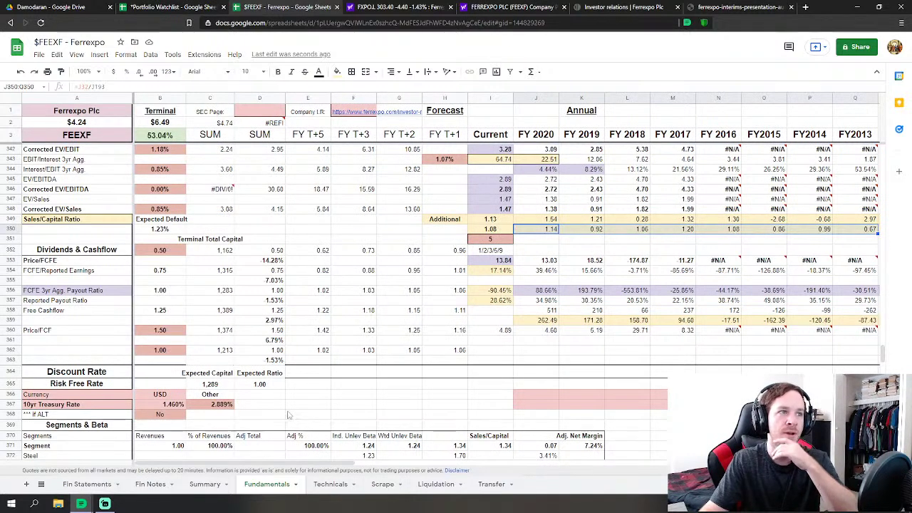
pyautogui.click(331, 484)
pyautogui.scroll(2, 493, 349)
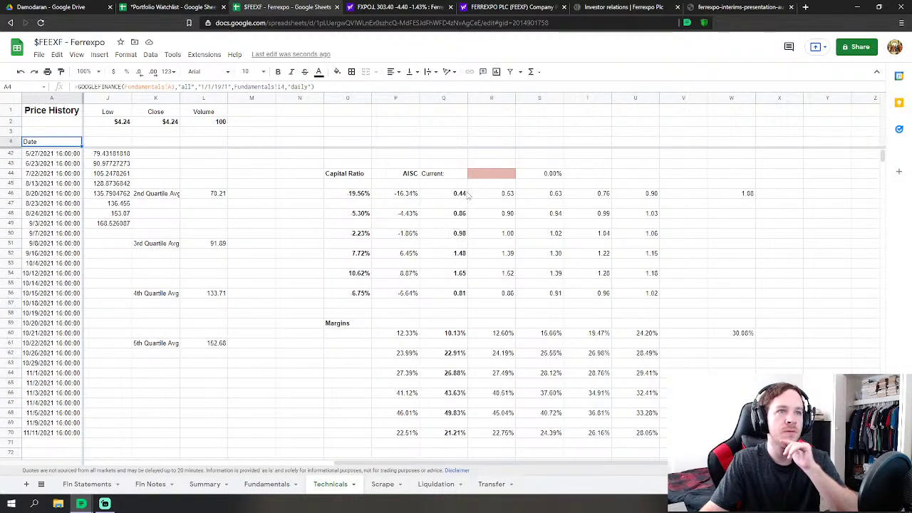
pyautogui.click(267, 484)
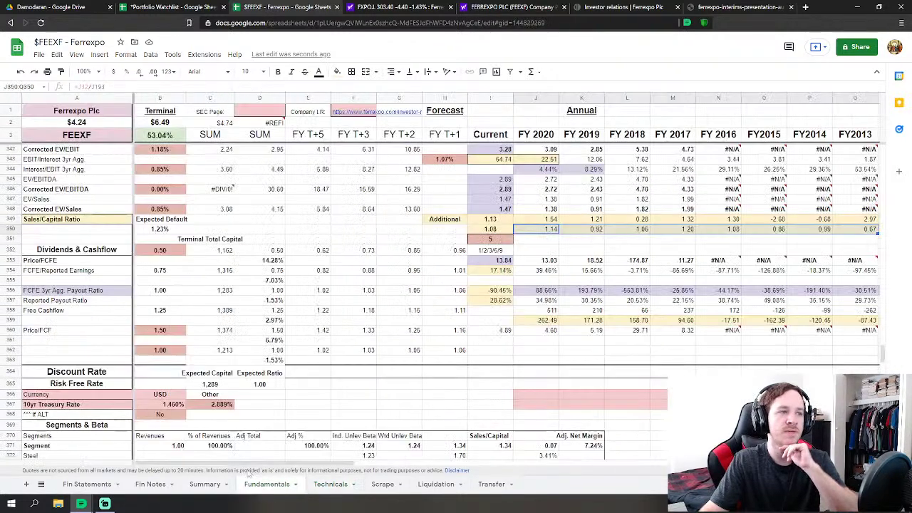
# Set terminal Price/FCF to 1.65 and the dividend assumption to 0.2, replacing 0.4
pyautogui.click(171, 330)
pyautogui.write('1.65')
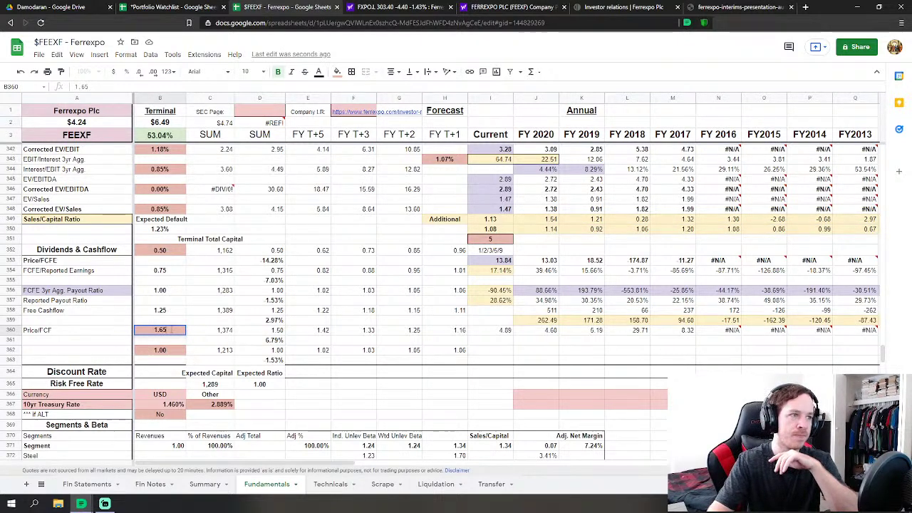
pyautogui.press('Return')
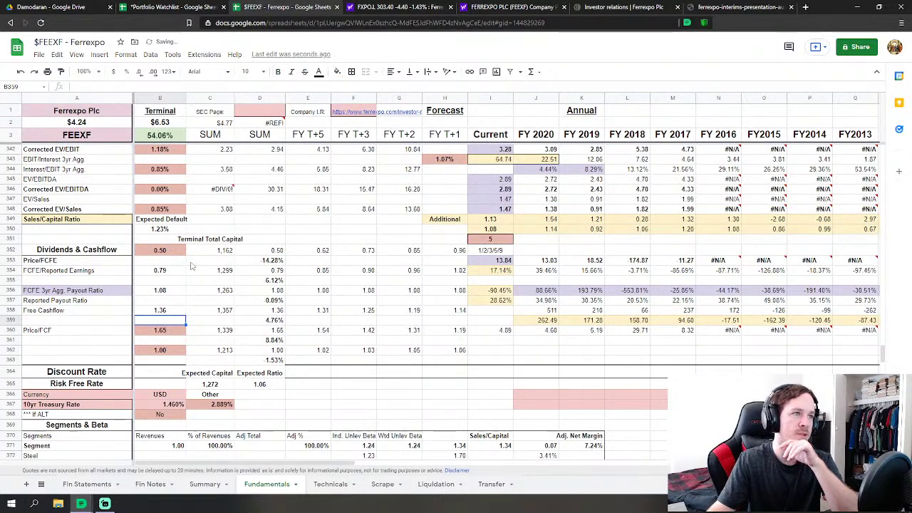
pyautogui.click(171, 252)
pyautogui.write('0.4')
pyautogui.press('Return')
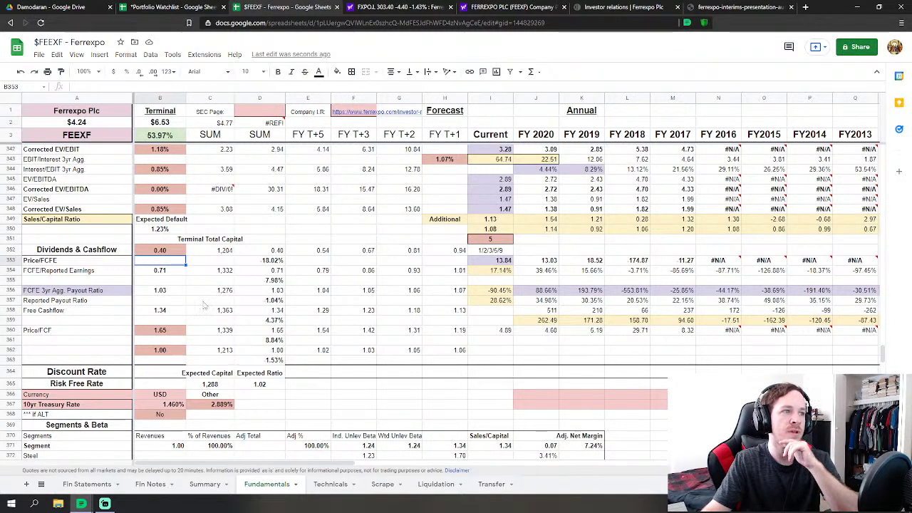
pyautogui.click(160, 250)
pyautogui.write('0.2')
pyautogui.press('Return')
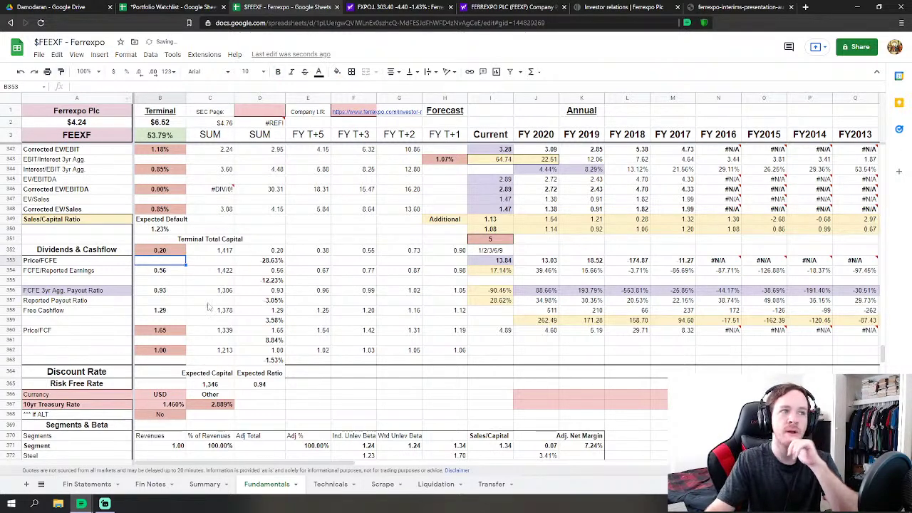
pyautogui.click(259, 385)
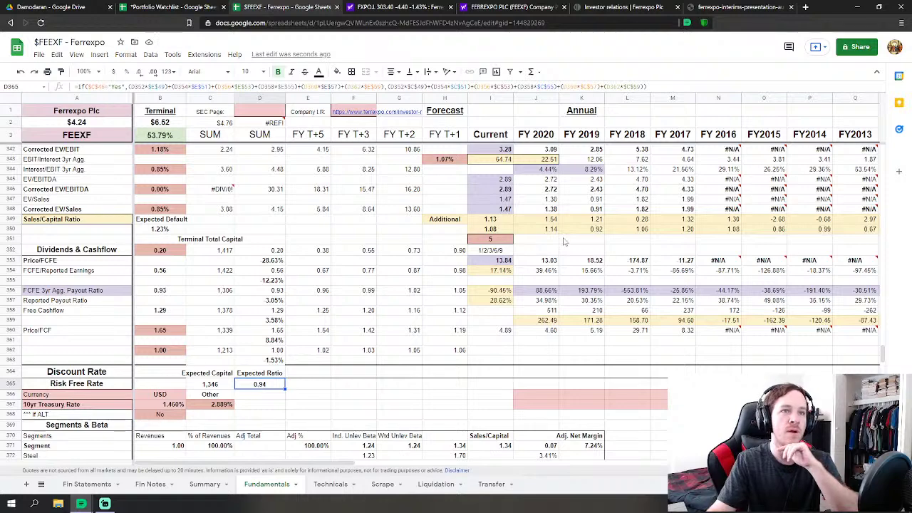
pyautogui.moveTo(591, 231); pyautogui.dragTo(677, 229)
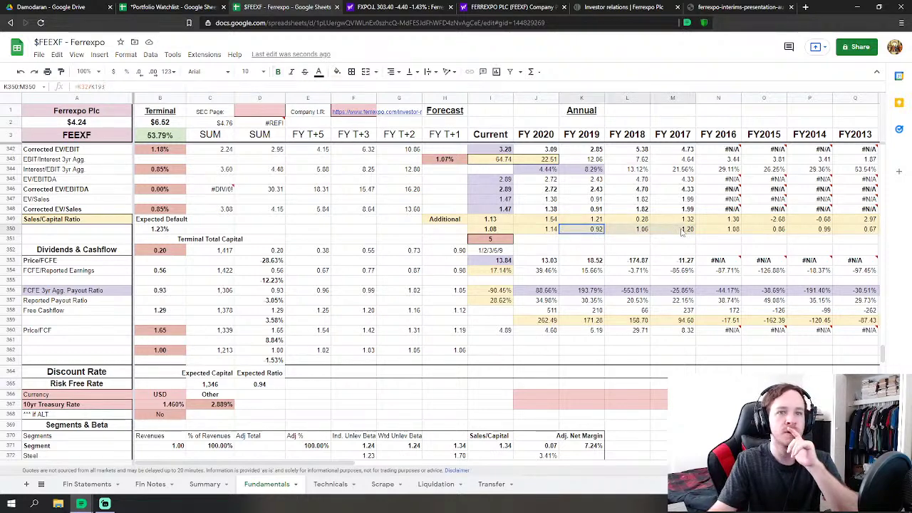
pyautogui.scroll(20, 563, 321)
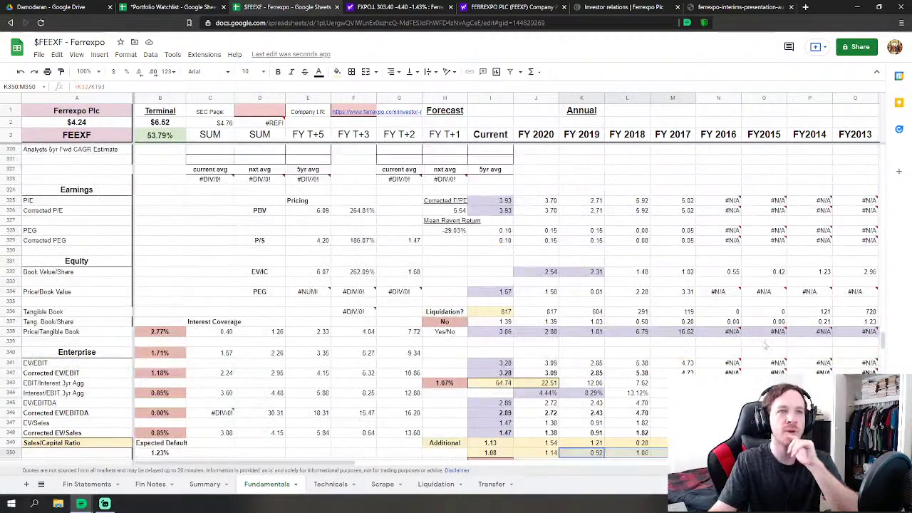
pyautogui.scroll(8, 653, 320)
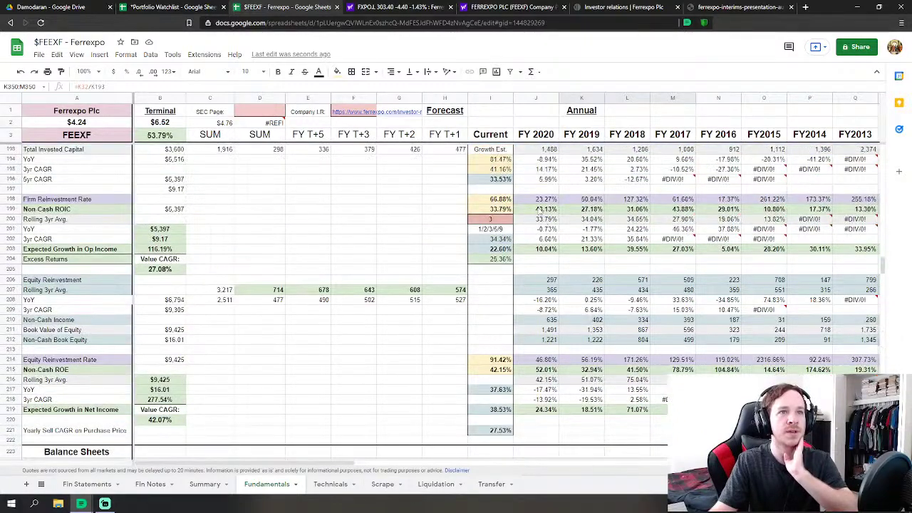
pyautogui.moveTo(535, 209); pyautogui.dragTo(567, 211)
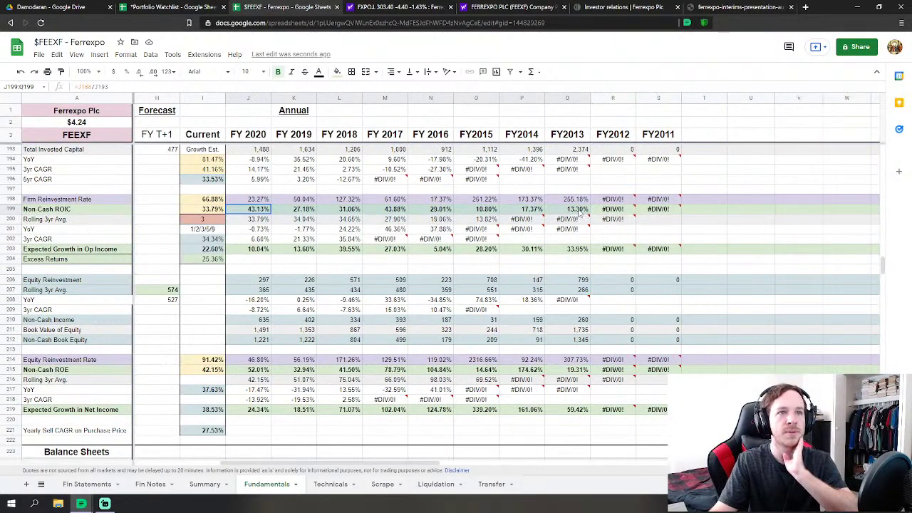
pyautogui.moveTo(391, 466); pyautogui.dragTo(307, 466)
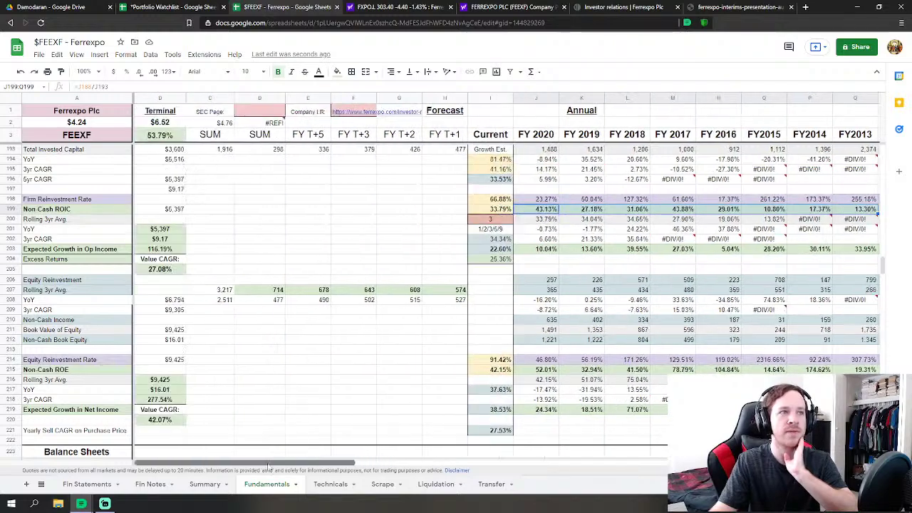
pyautogui.scroll(-13, 300, 396)
pyautogui.scroll(-15, 300, 397)
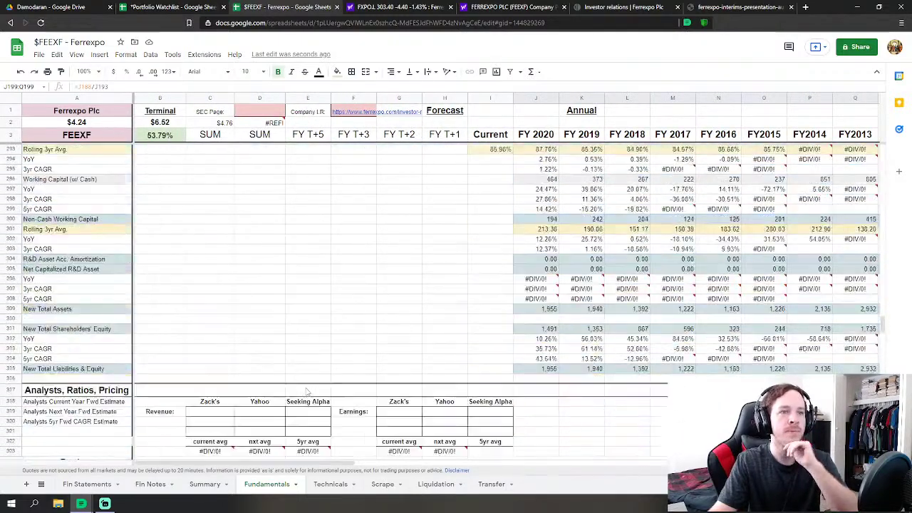
pyautogui.scroll(-2, 306, 391)
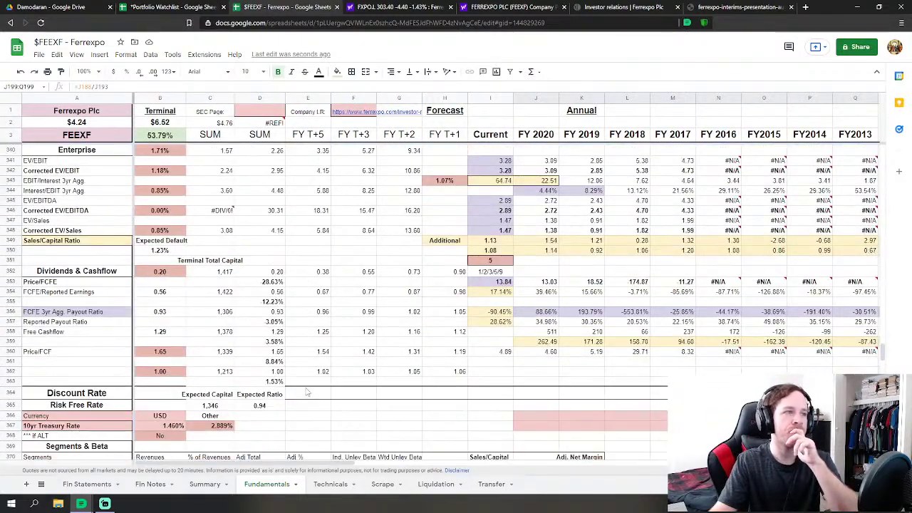
pyautogui.scroll(-6, 554, 356)
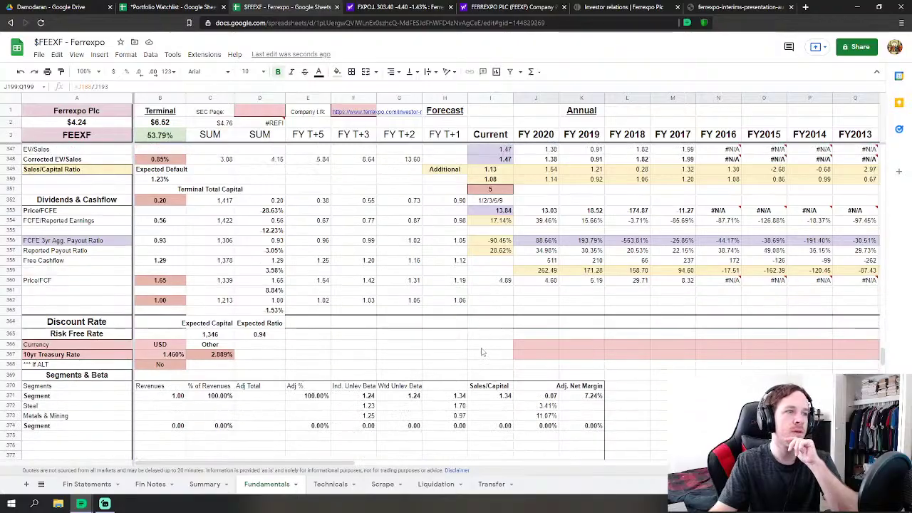
pyautogui.moveTo(882, 363); pyautogui.dragTo(837, 229)
pyautogui.scroll(3, 837, 227)
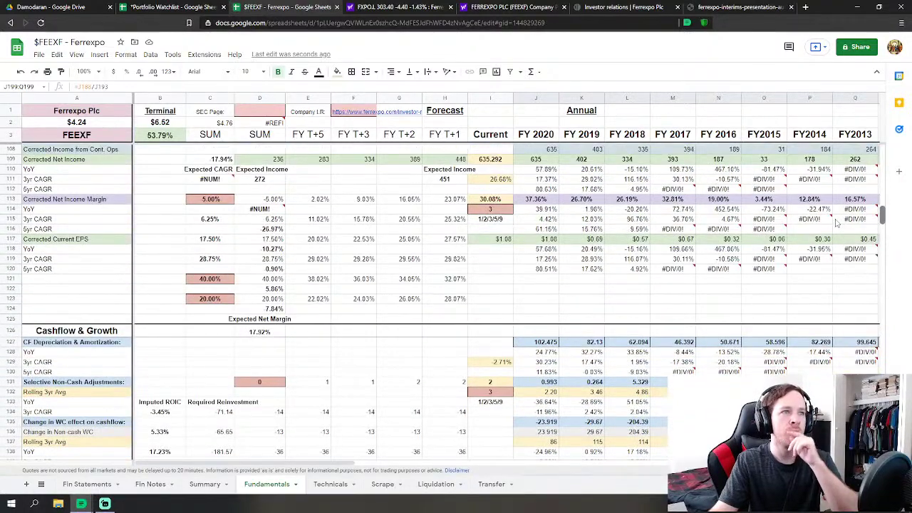
pyautogui.scroll(2, 837, 223)
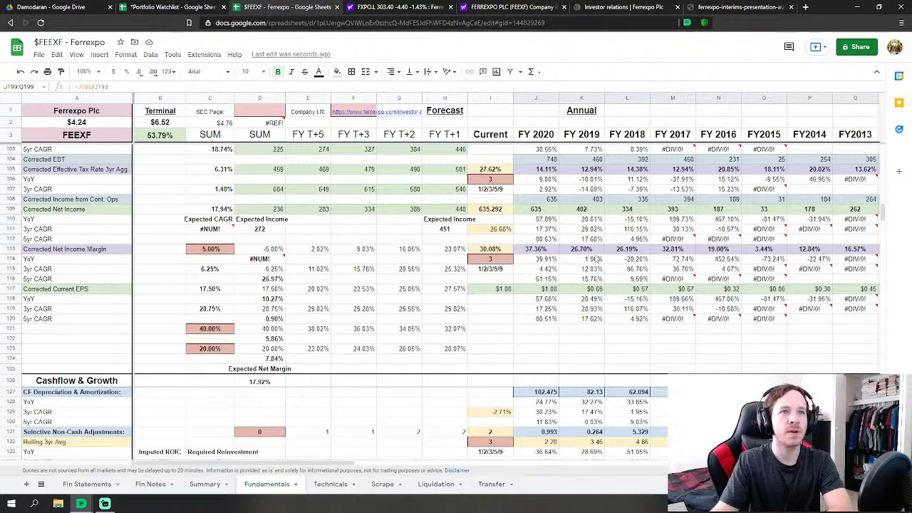
pyautogui.moveTo(587, 251); pyautogui.dragTo(673, 253)
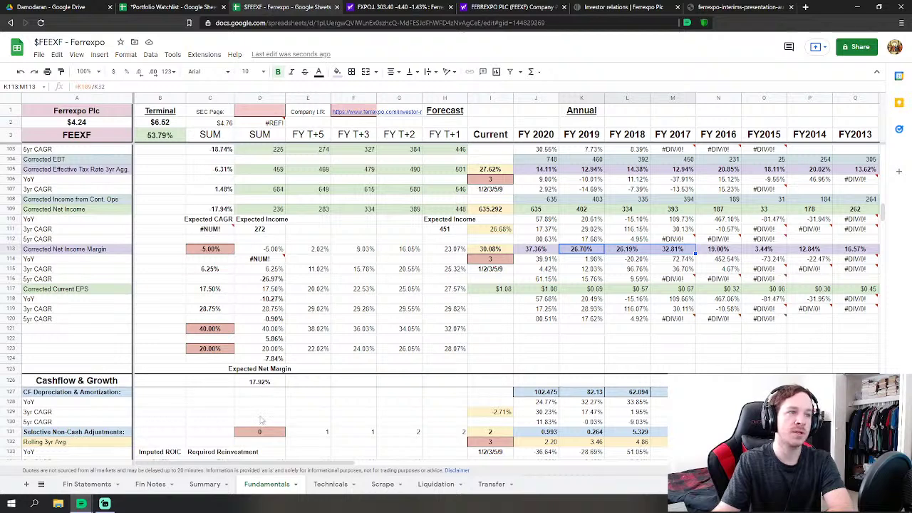
# Glance at Technicals, then try 45% in C121 and revert it to 40%
pyautogui.click(334, 485)
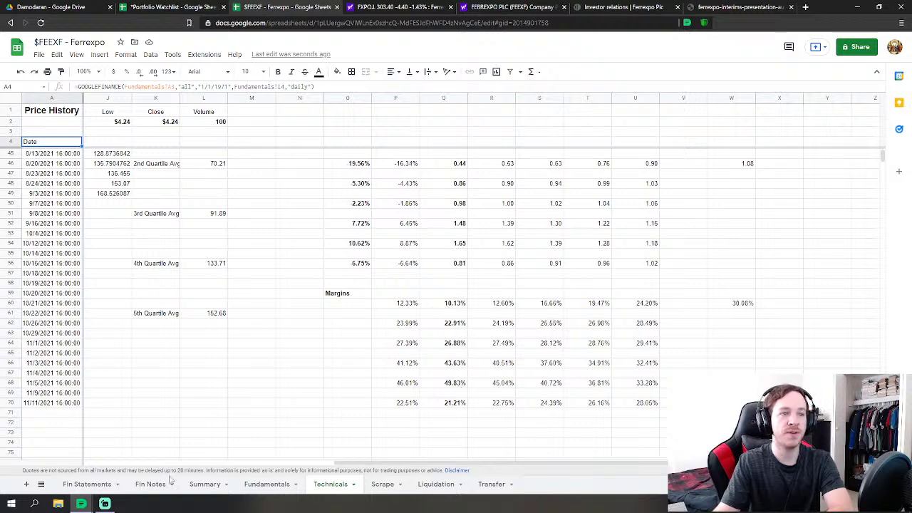
pyautogui.click(255, 484)
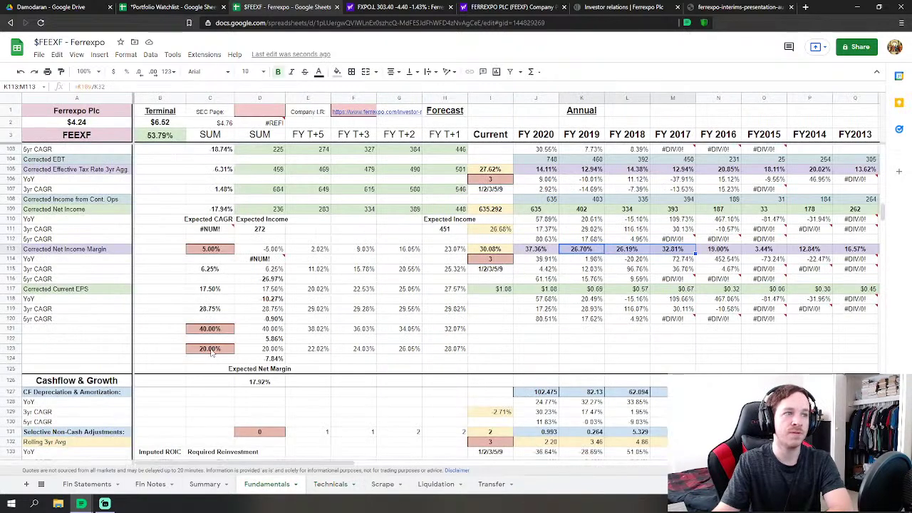
pyautogui.click(211, 351)
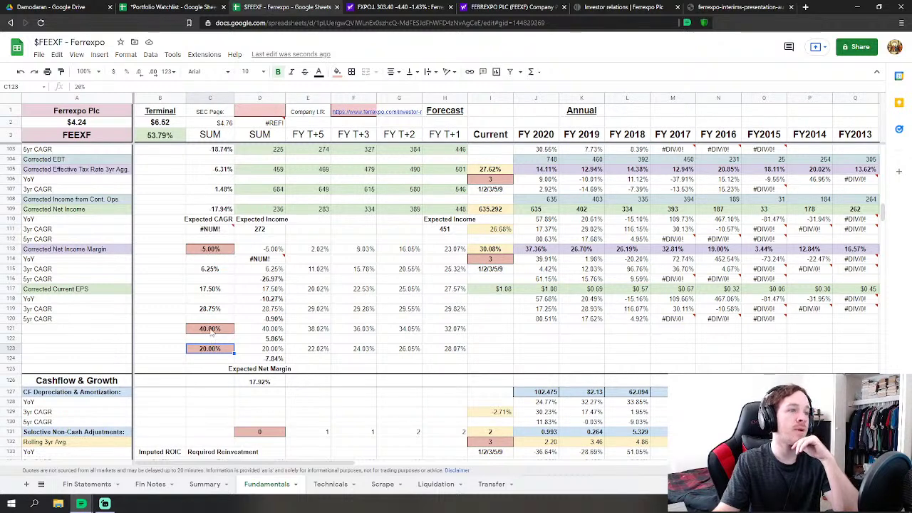
pyautogui.click(211, 330)
pyautogui.write('45')
pyautogui.press('Return')
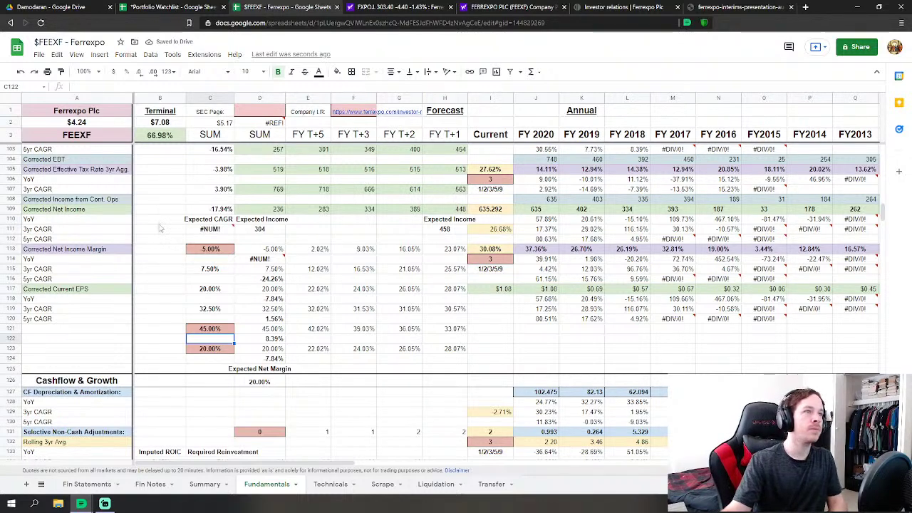
pyautogui.click(219, 330)
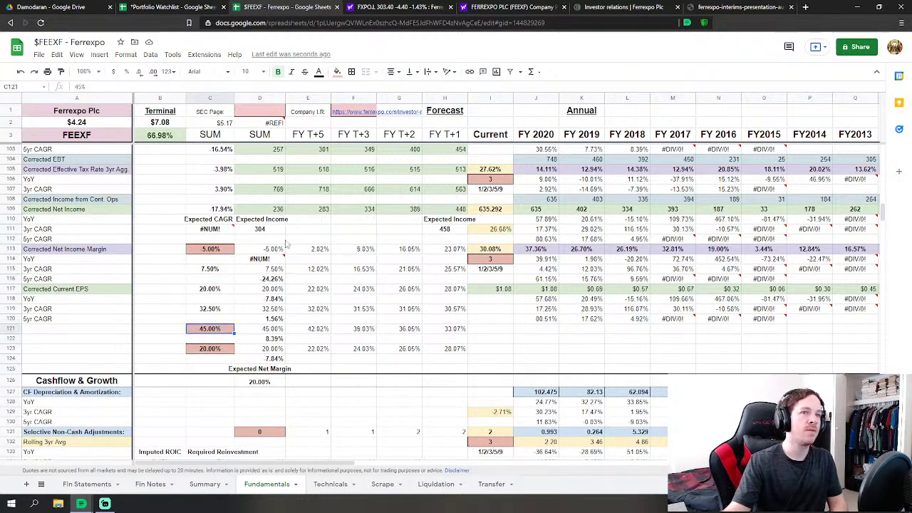
pyautogui.write('40')
pyautogui.press('Return')
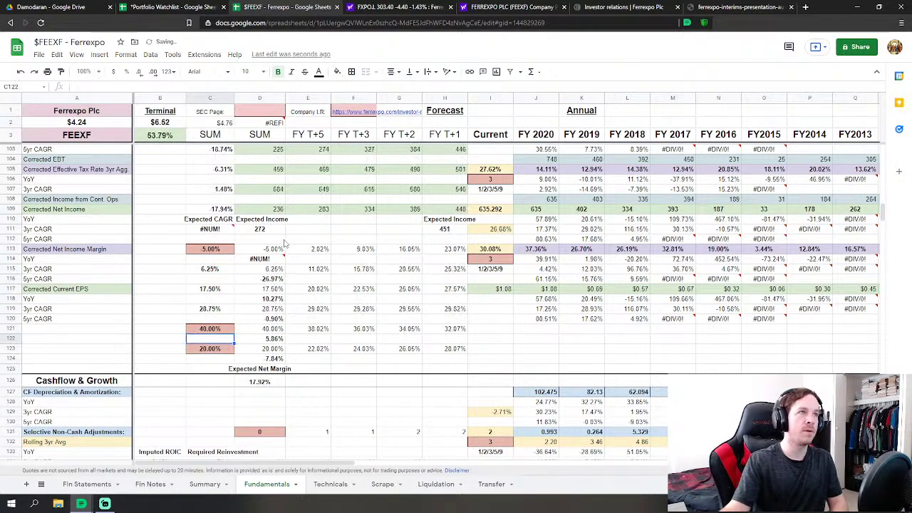
# Set the net income margin averaging period in I114 to 5 years
pyautogui.scroll(-4, 500, 340)
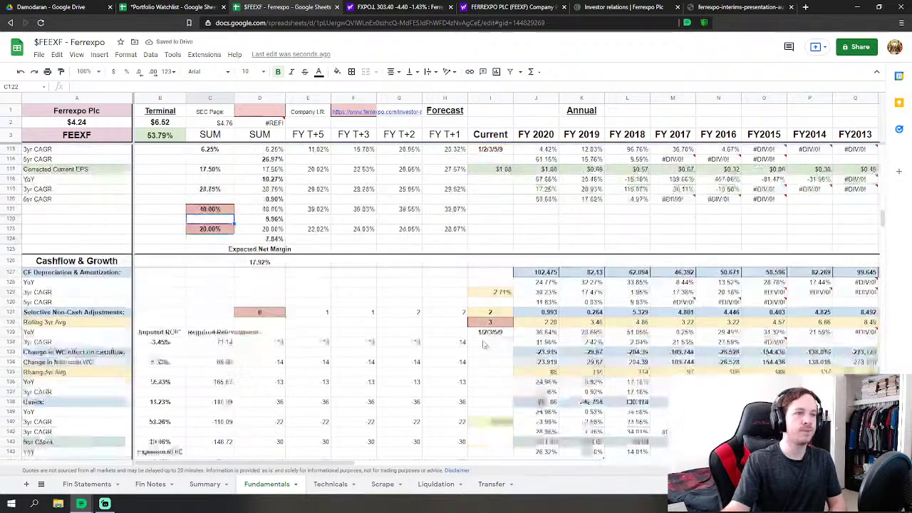
pyautogui.scroll(3, 428, 346)
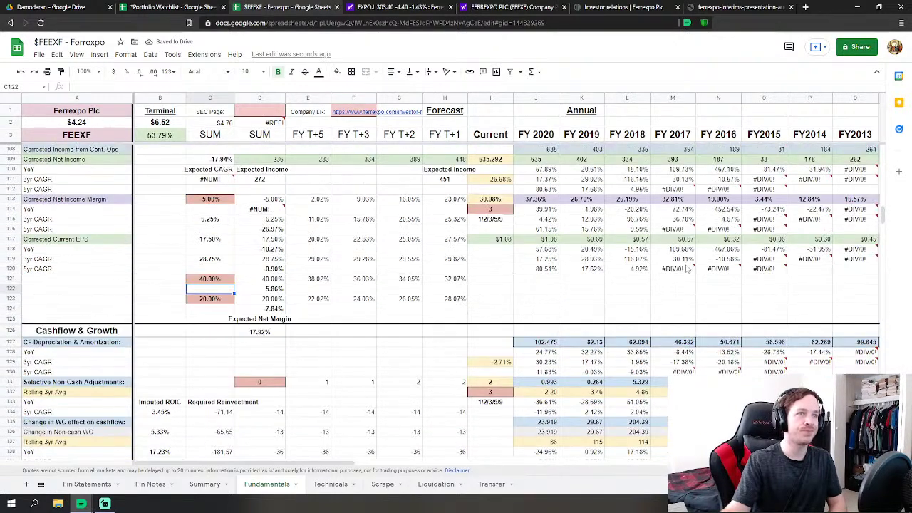
pyautogui.click(634, 317)
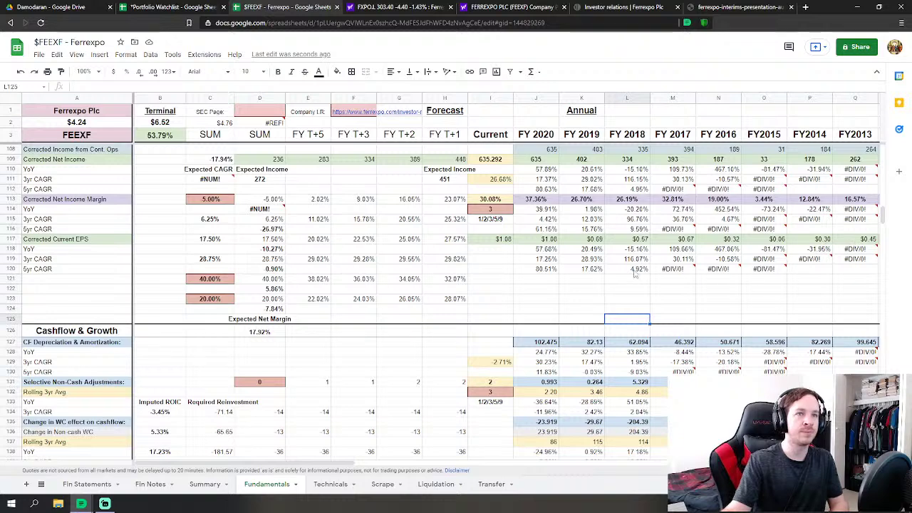
pyautogui.click(491, 209)
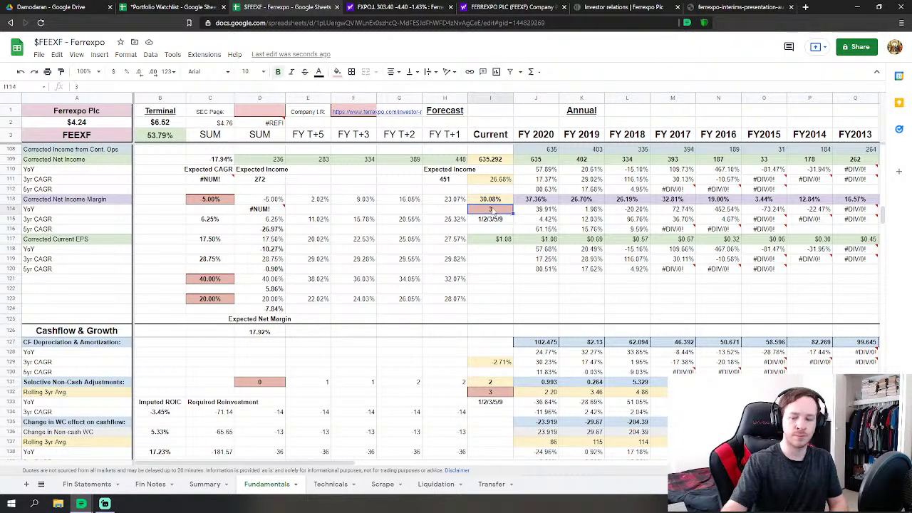
pyautogui.write('5')
pyautogui.press('Return')
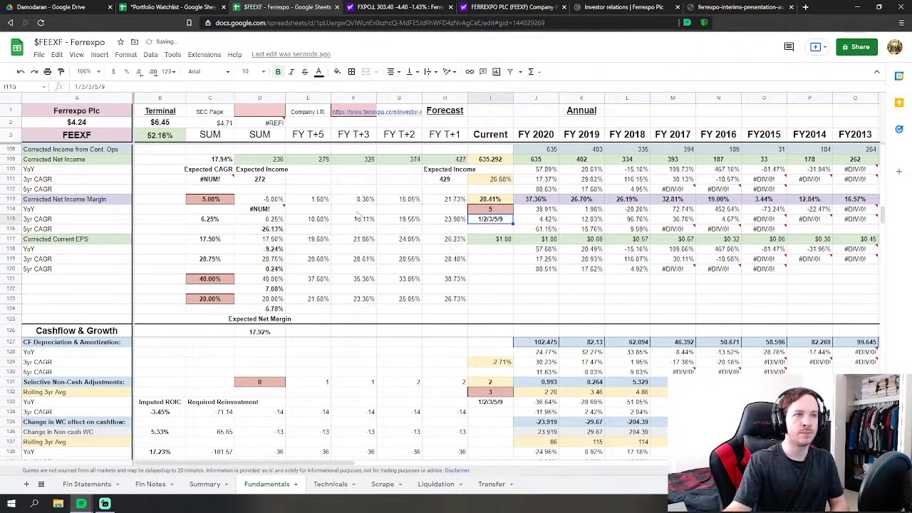
pyautogui.moveTo(859, 216)
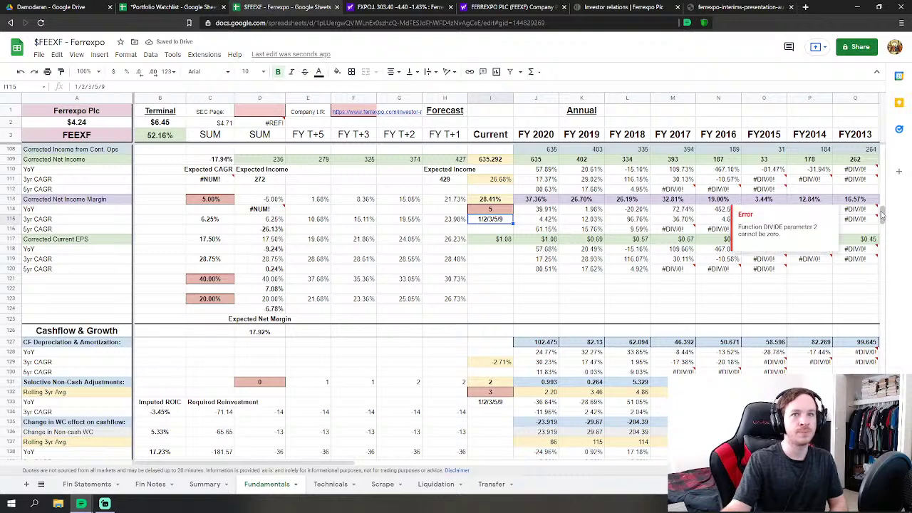
# Dismiss the DIVIDE error and scroll Fundamentals to review the 17.92% margin and 52.16% upside
pyautogui.click(673, 293)
pyautogui.click(810, 342)
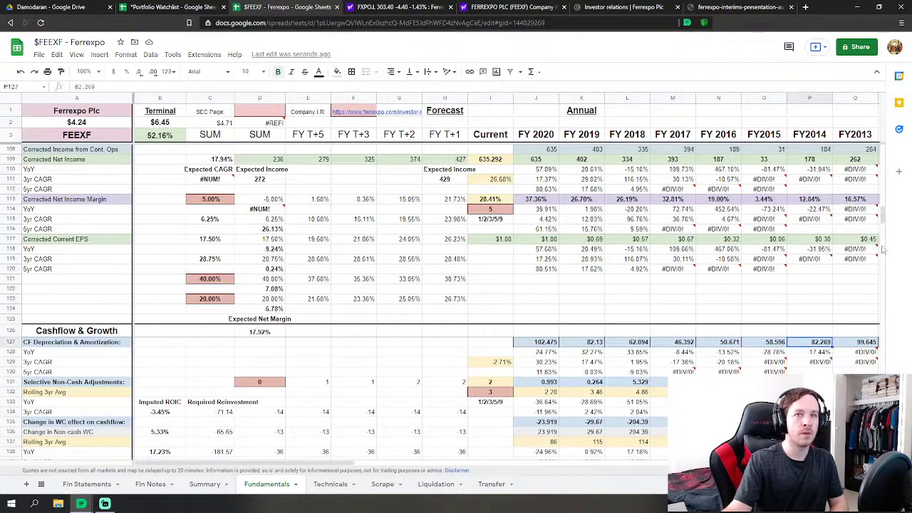
pyautogui.moveTo(883, 217); pyautogui.dragTo(878, 225)
pyautogui.scroll(4, 877, 225)
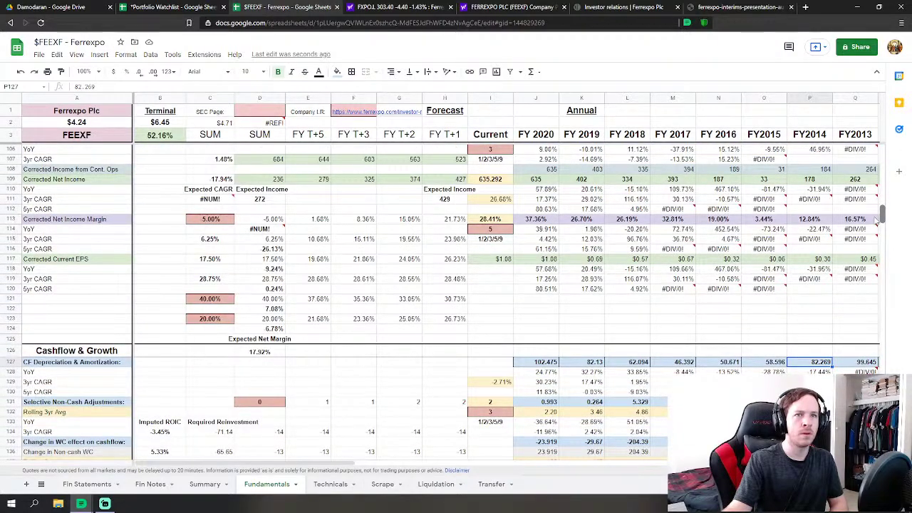
pyautogui.moveTo(877, 223); pyautogui.dragTo(837, 187)
pyautogui.scroll(-15, 837, 186)
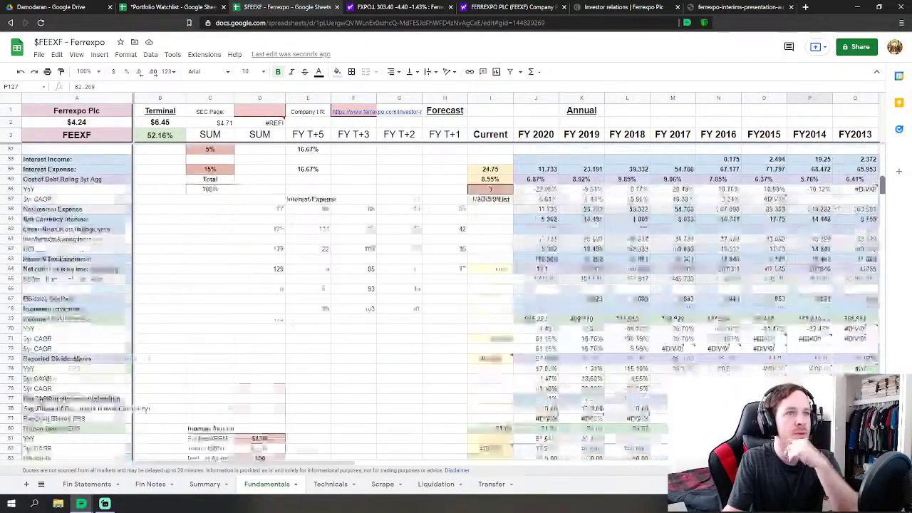
pyautogui.scroll(-7, 832, 214)
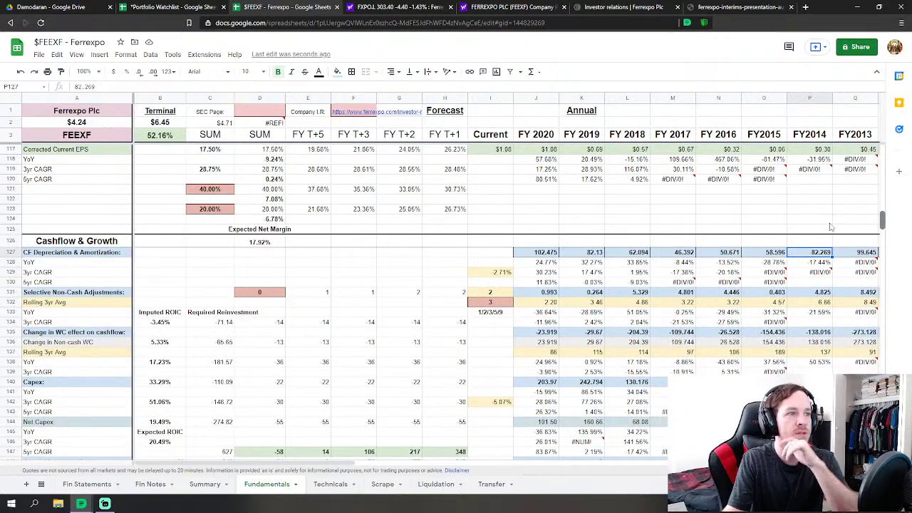
pyautogui.scroll(-5, 830, 226)
pyautogui.scroll(8, 814, 191)
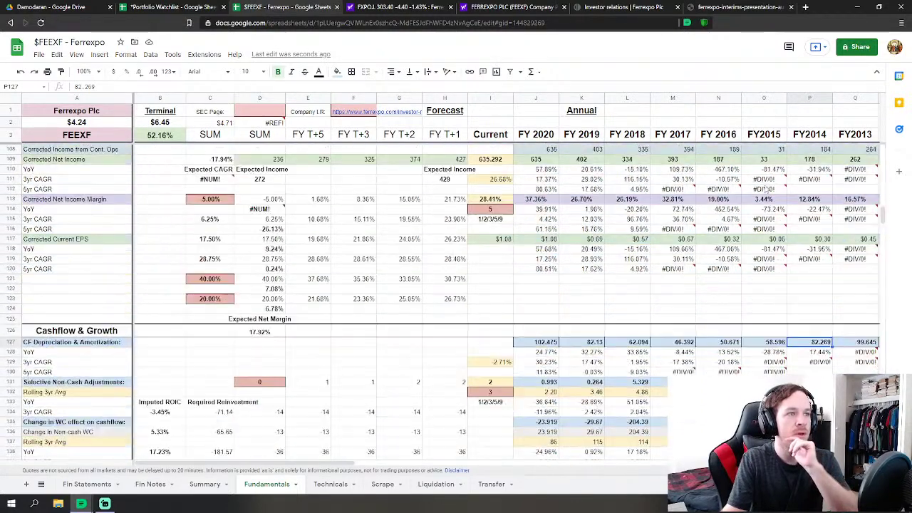
# Flip between the Summary and Fundamentals sheets, scrolling through the Fundamentals model
pyautogui.click(209, 484)
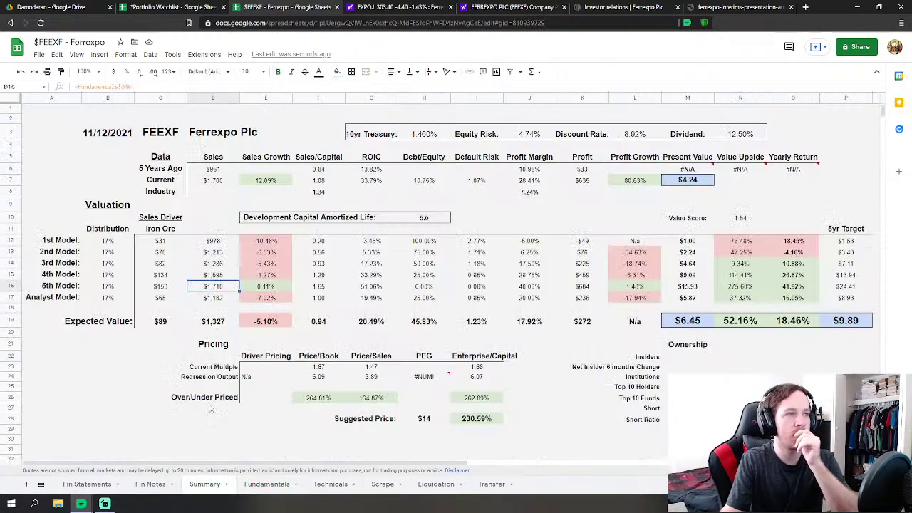
pyautogui.click(114, 386)
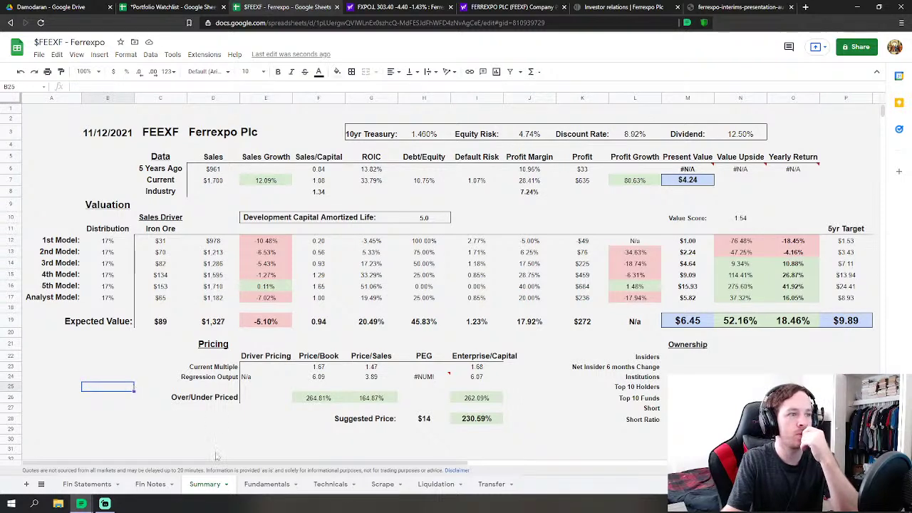
pyautogui.click(271, 485)
pyautogui.click(388, 354)
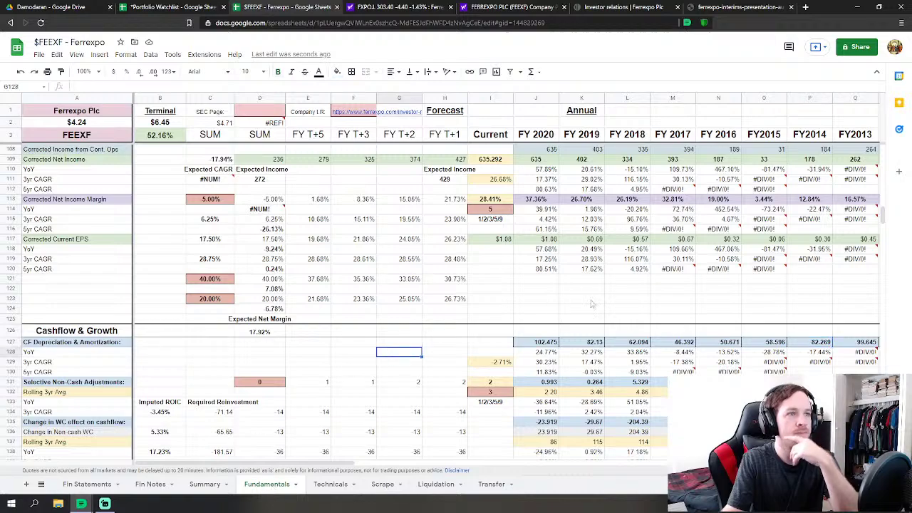
pyautogui.moveTo(884, 214); pyautogui.dragTo(869, 356)
pyautogui.scroll(-5, 499, 445)
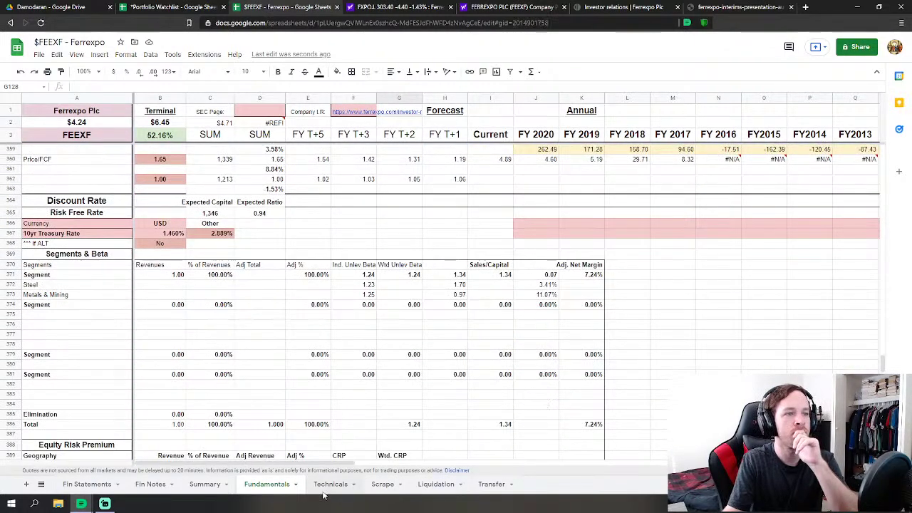
# Recheck the Summary sheet, then scroll further down the Fundamentals sheet
pyautogui.click(205, 485)
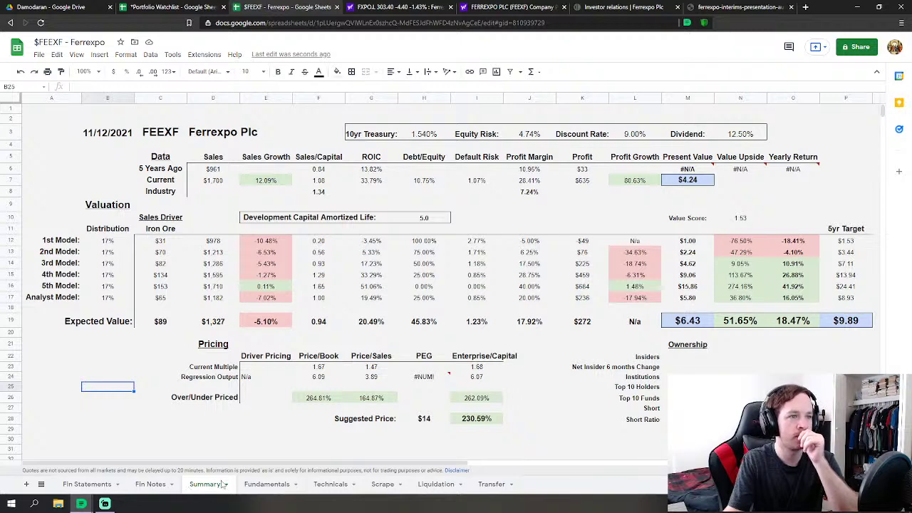
pyautogui.click(264, 485)
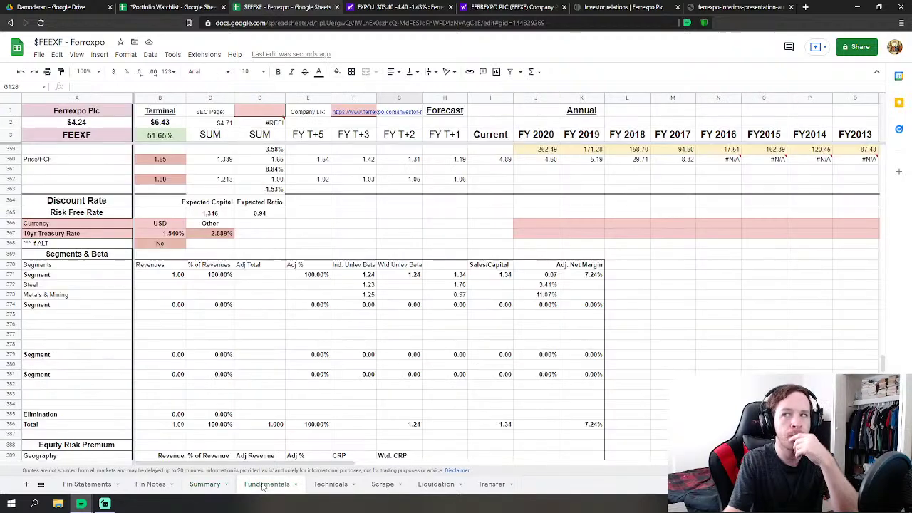
pyautogui.click(677, 315)
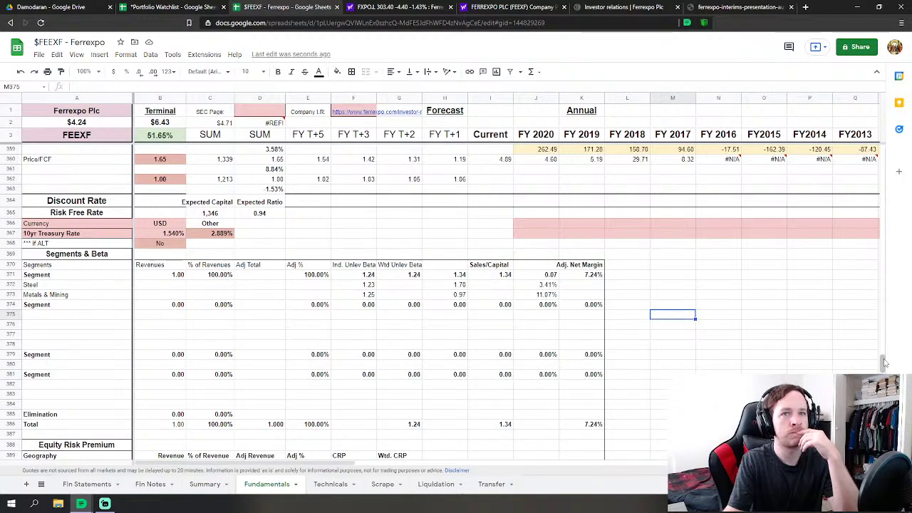
pyautogui.moveTo(884, 363); pyautogui.dragTo(826, 208)
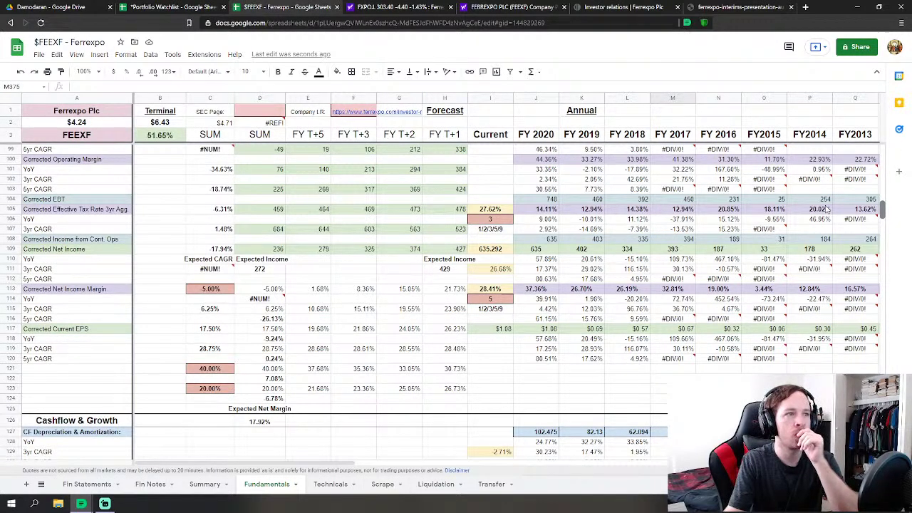
pyautogui.scroll(-1, 827, 208)
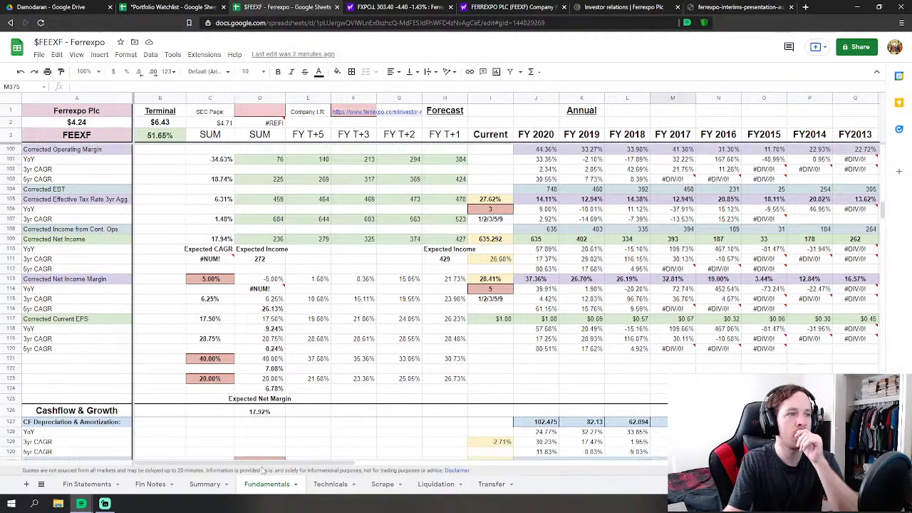
# Step through Summary and Technicals to the Scrape sheet with its Yahoo Finance link
pyautogui.click(214, 486)
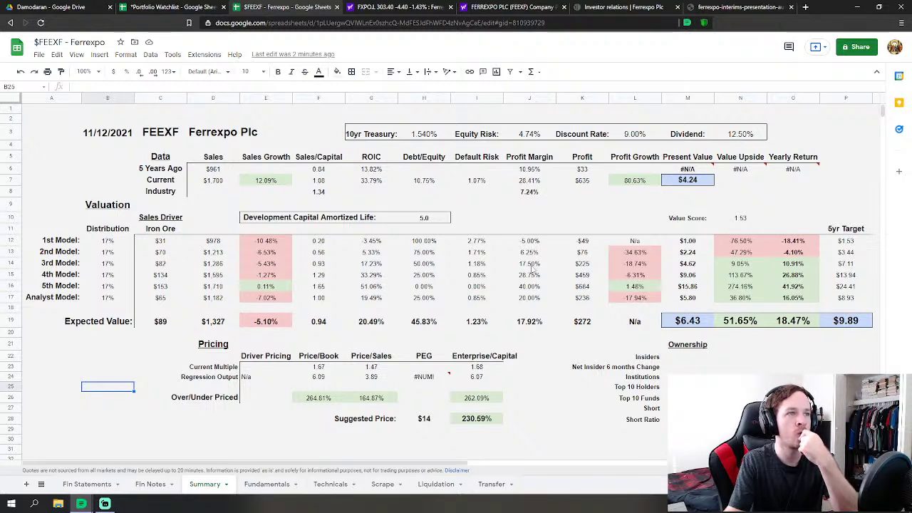
pyautogui.click(269, 487)
pyautogui.click(191, 488)
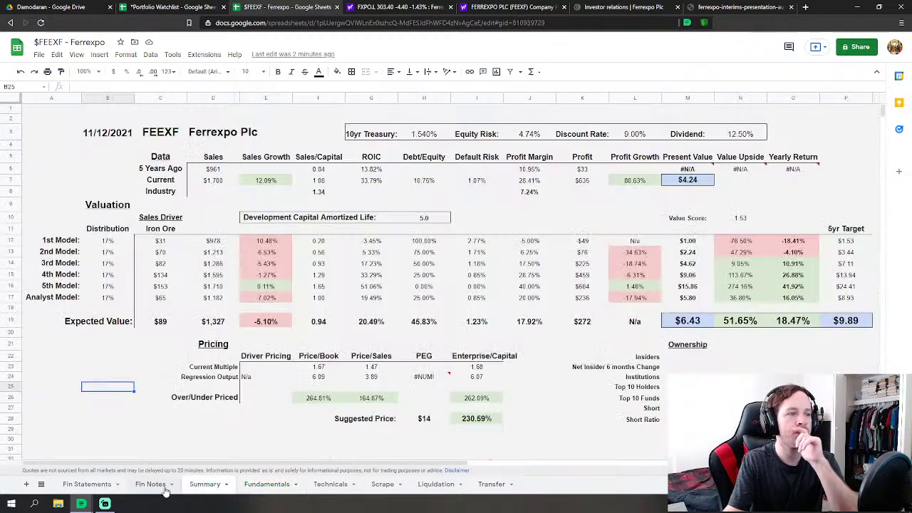
pyautogui.click(332, 487)
pyautogui.click(383, 485)
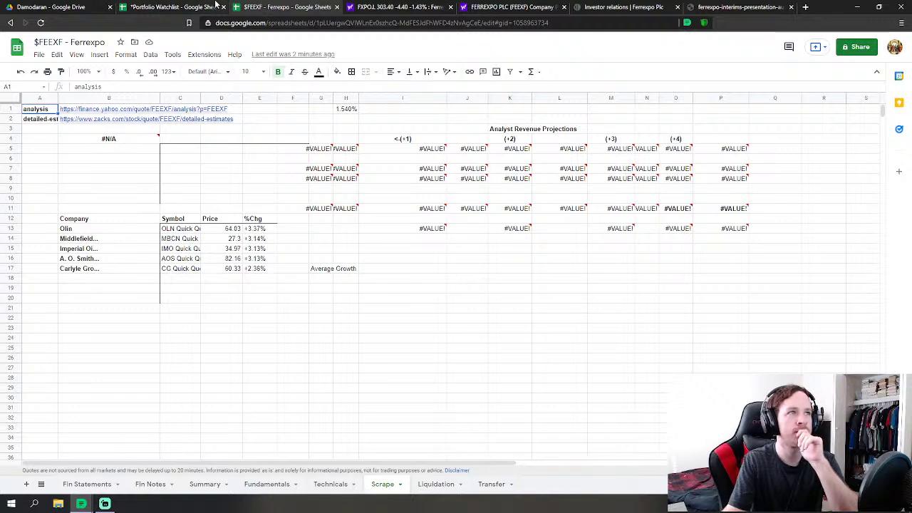
# Review the FXPO.L analysis page in Yahoo Finance
pyautogui.click(426, 7)
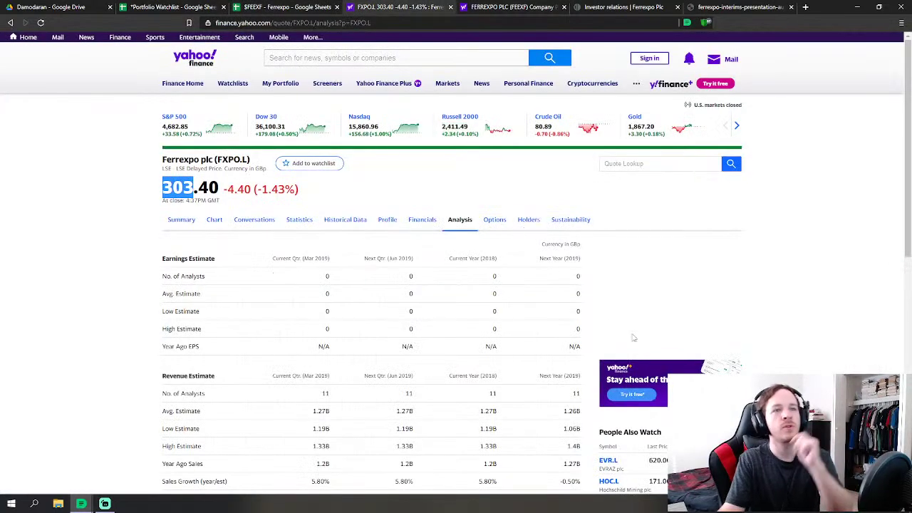
pyautogui.click(111, 309)
pyautogui.scroll(-2, 178, 356)
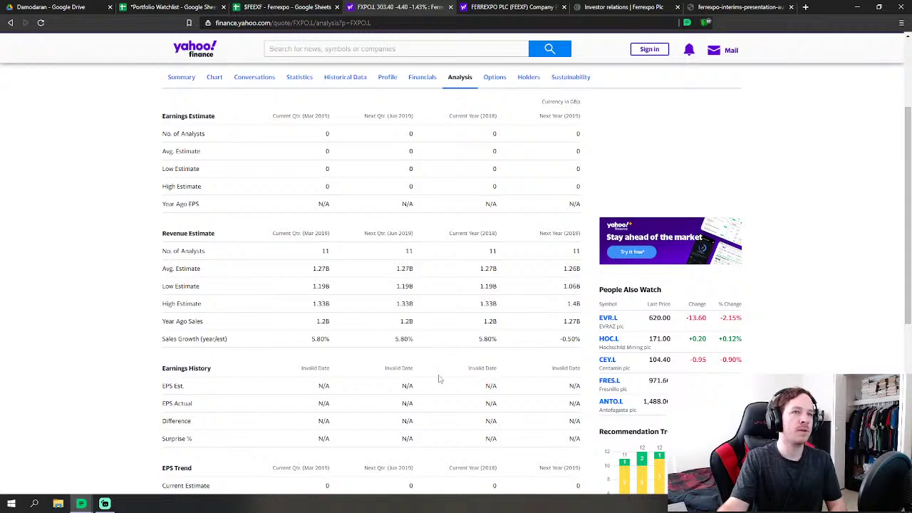
pyautogui.scroll(1, 440, 378)
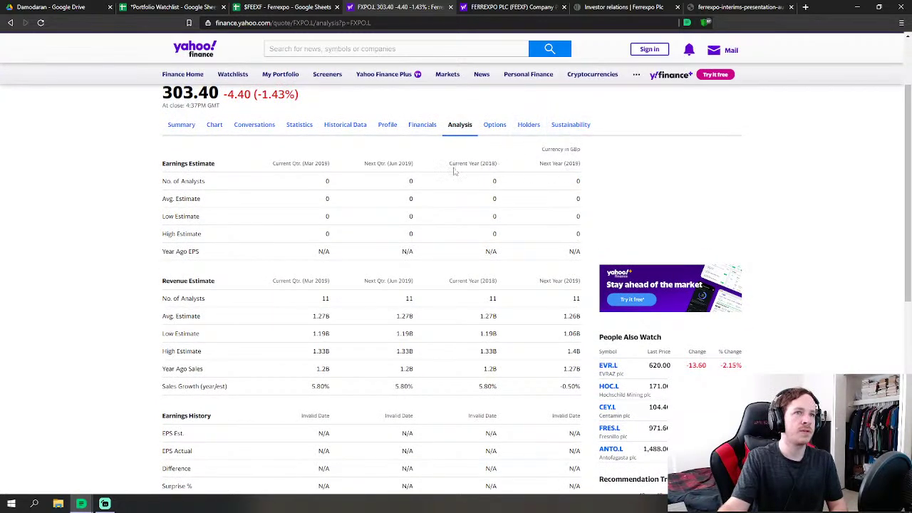
# Open FEEXF's Analysis page and scroll through its revenue estimates of 2.61B and 2.15B
pyautogui.click(513, 6)
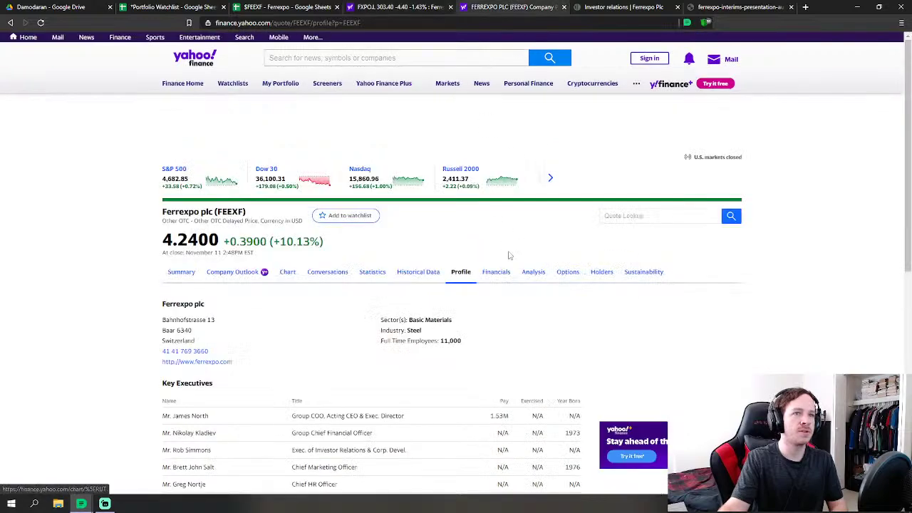
pyautogui.click(532, 272)
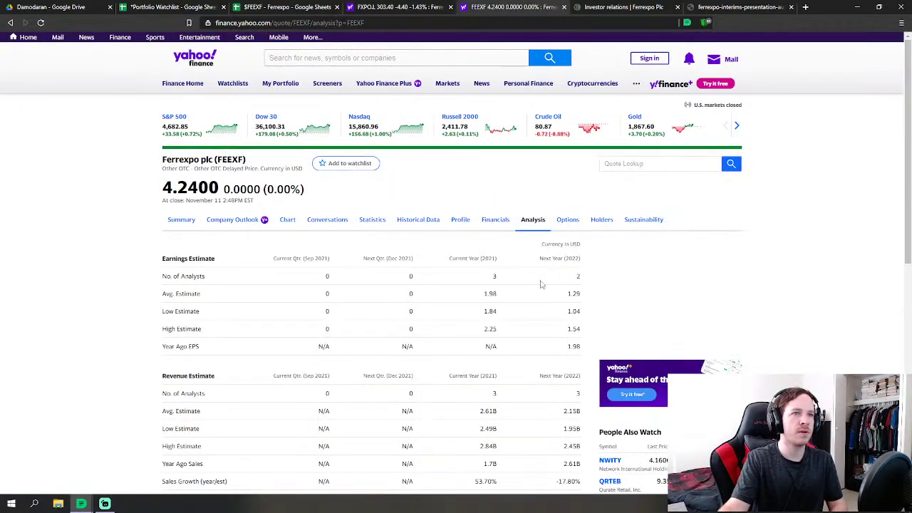
pyautogui.scroll(-2, 447, 382)
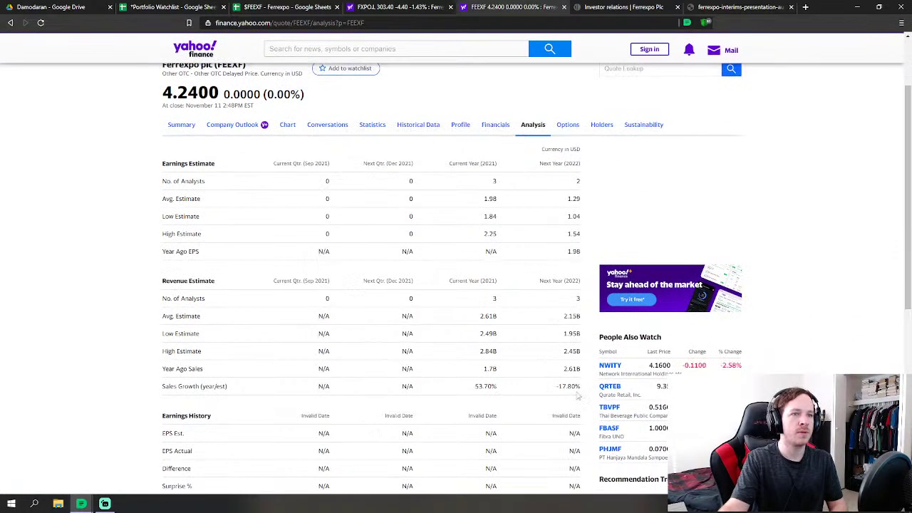
pyautogui.scroll(-5, 469, 411)
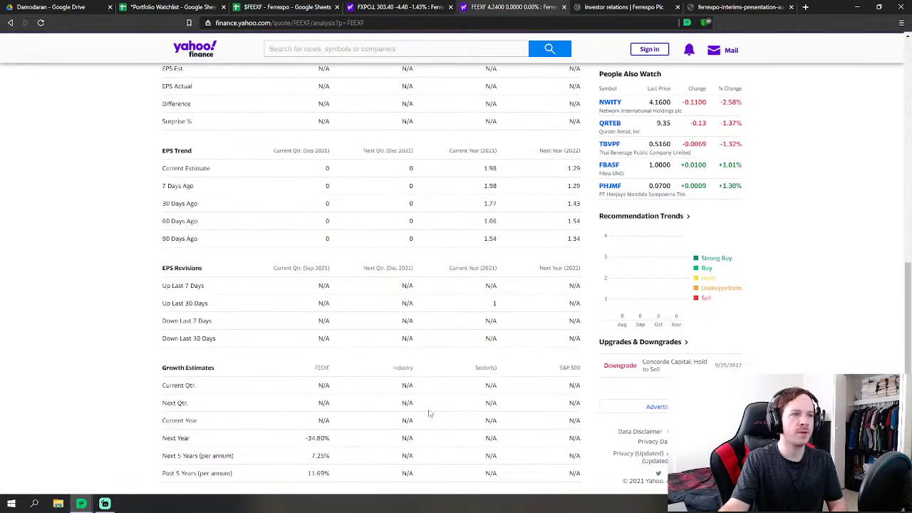
pyautogui.scroll(6, 428, 411)
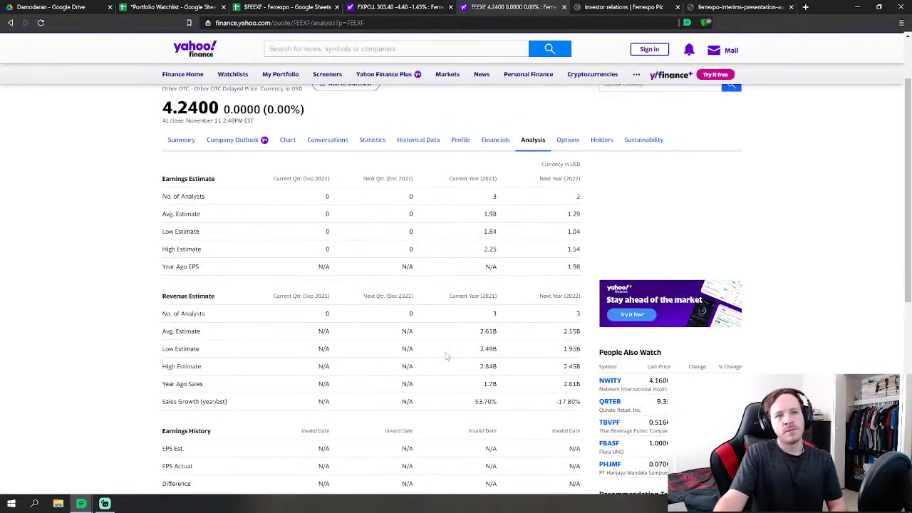
pyautogui.scroll(-1, 449, 356)
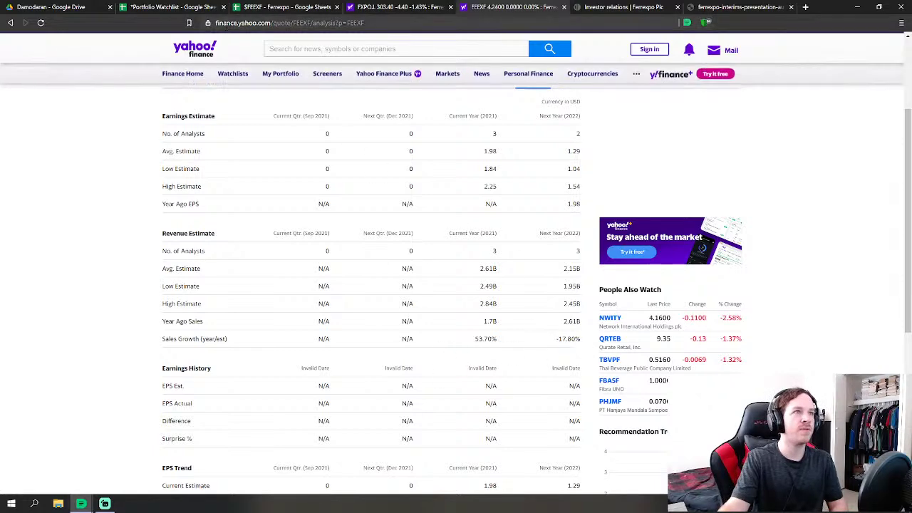
# Return to the spreadsheet's Fundamentals sheet after a last look at the FEEXF estimates
pyautogui.click(285, 7)
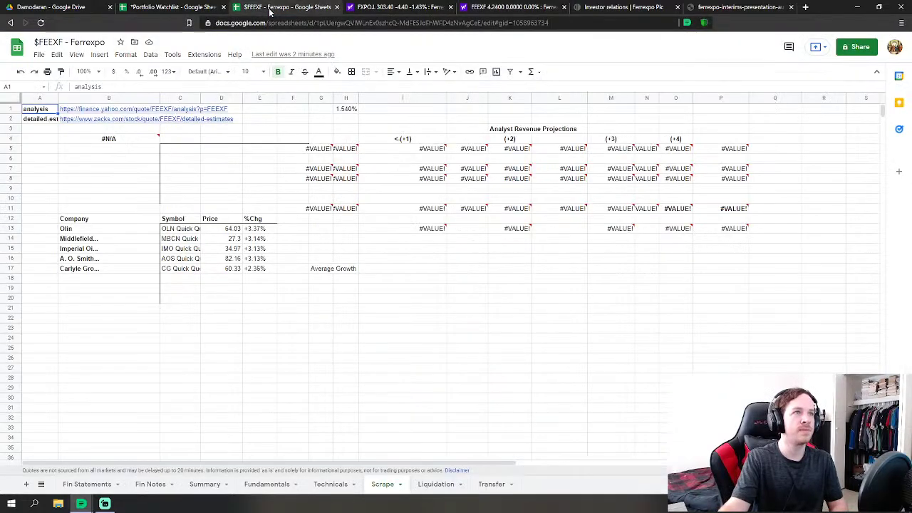
pyautogui.click(266, 484)
pyautogui.click(500, 6)
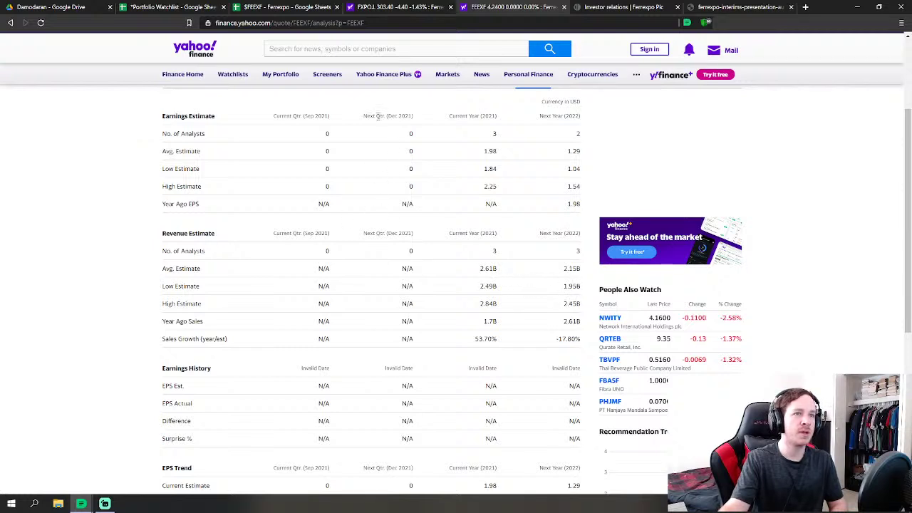
pyautogui.click(285, 8)
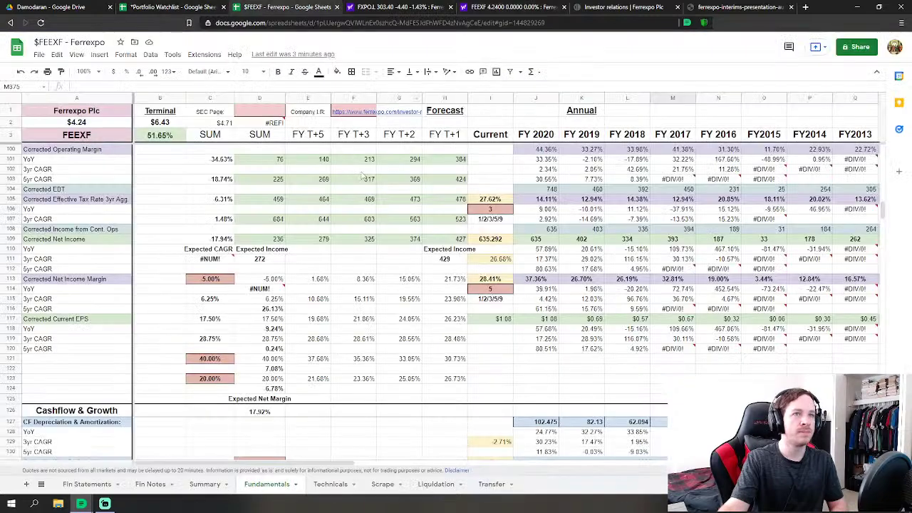
# Inspect the Net Revenue formula in Fundamentals cell D40
pyautogui.scroll(15, 878, 223)
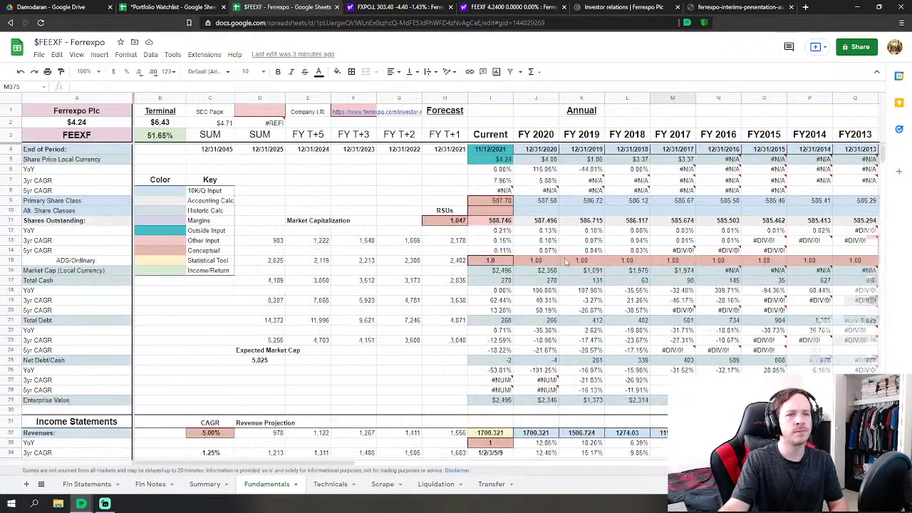
pyautogui.scroll(-3, 570, 264)
pyautogui.scroll(-3, 570, 264)
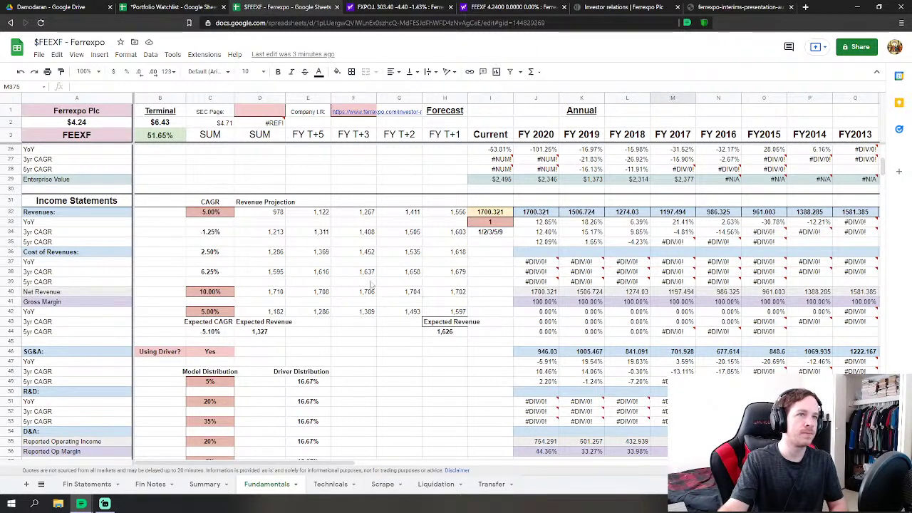
pyautogui.click(265, 293)
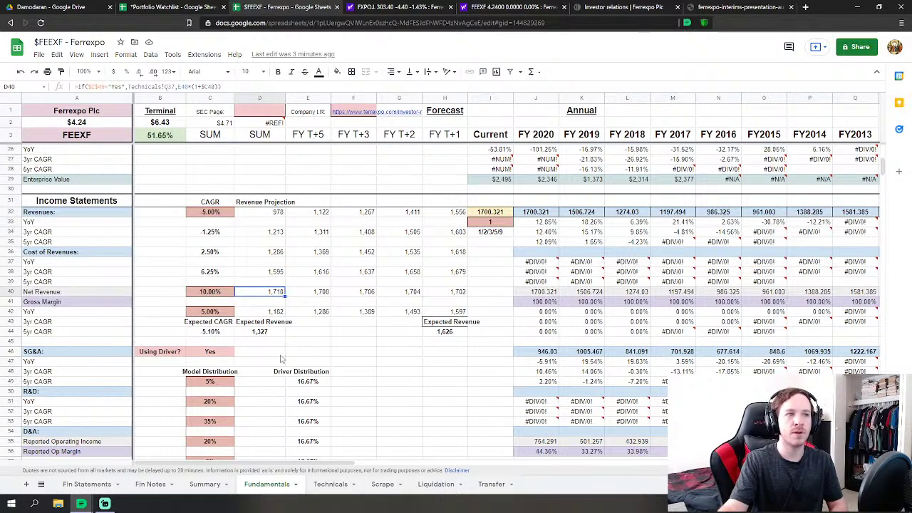
pyautogui.scroll(-2, 499, 293)
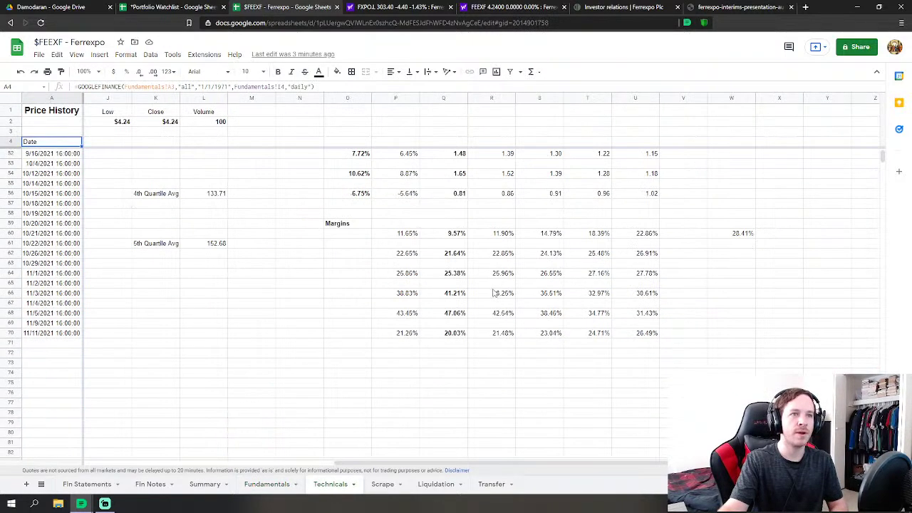
pyautogui.scroll(5, 501, 295)
pyautogui.scroll(4, 501, 295)
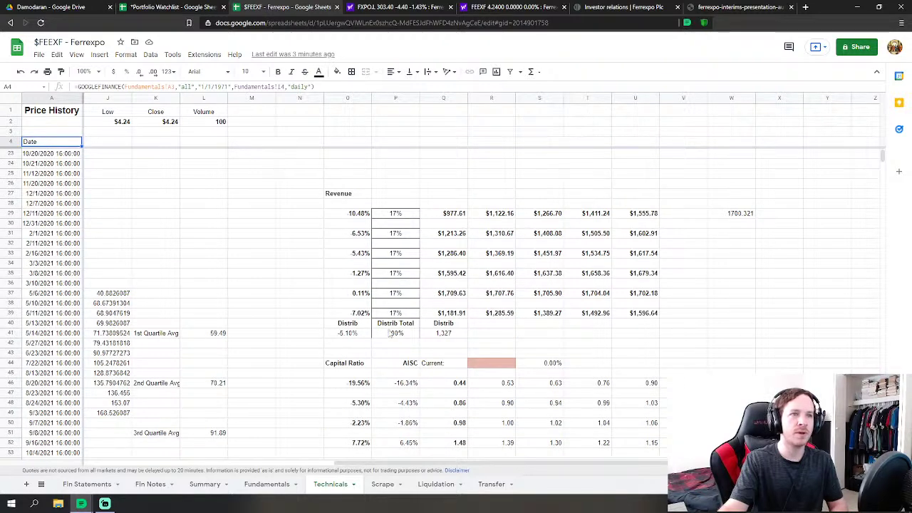
pyautogui.scroll(6, 390, 333)
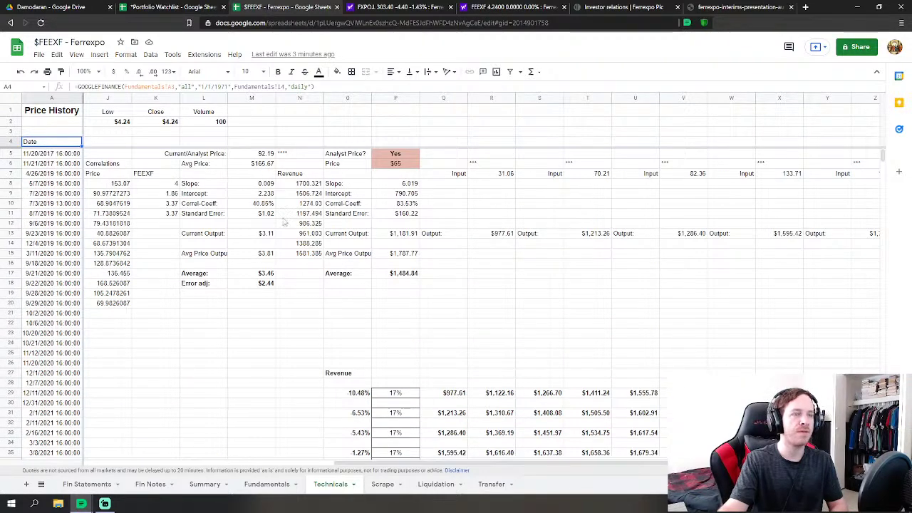
# On Summary, inspect the C19 and D19 formulas and C12:C17 drivers, then revisit Yahoo Finance
pyautogui.click(205, 485)
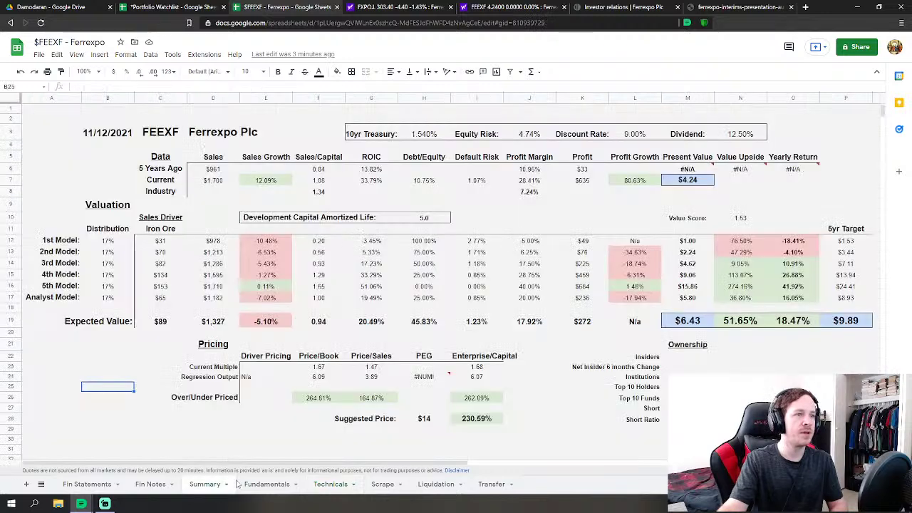
pyautogui.click(178, 324)
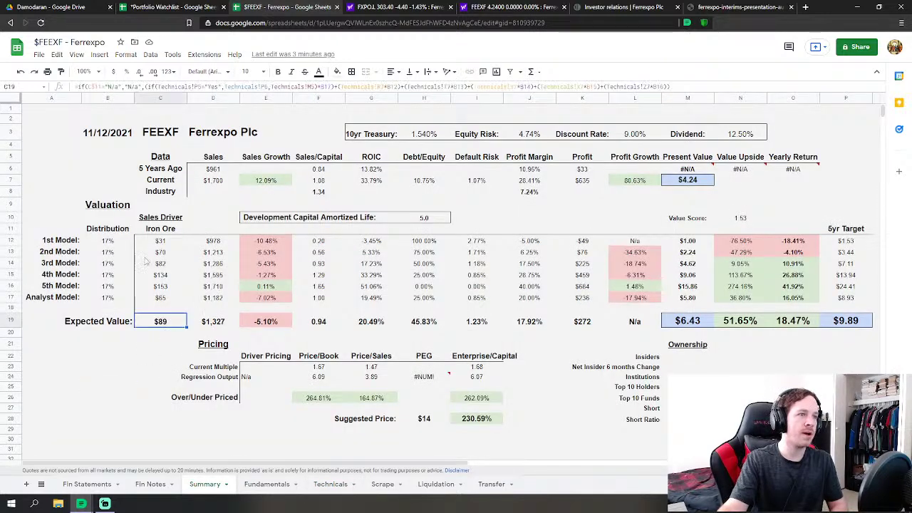
pyautogui.moveTo(161, 241); pyautogui.dragTo(160, 298)
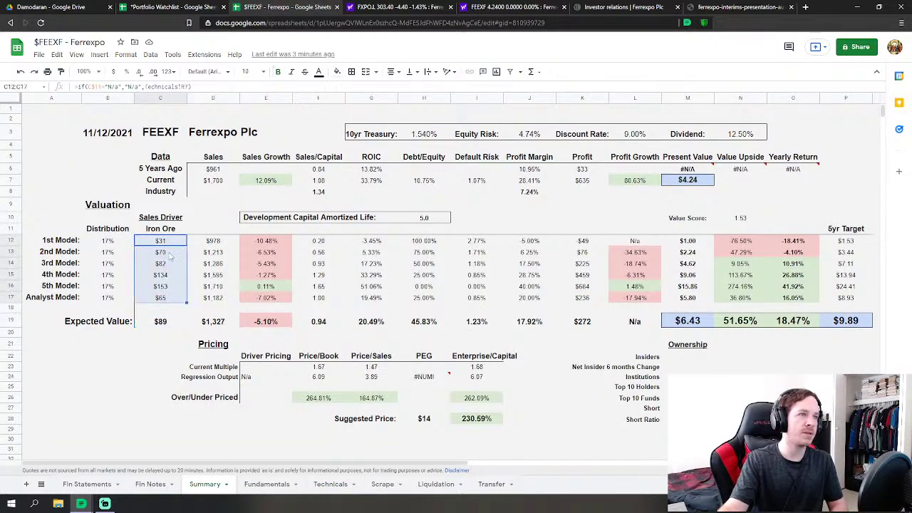
pyautogui.click(203, 322)
pyautogui.click(159, 322)
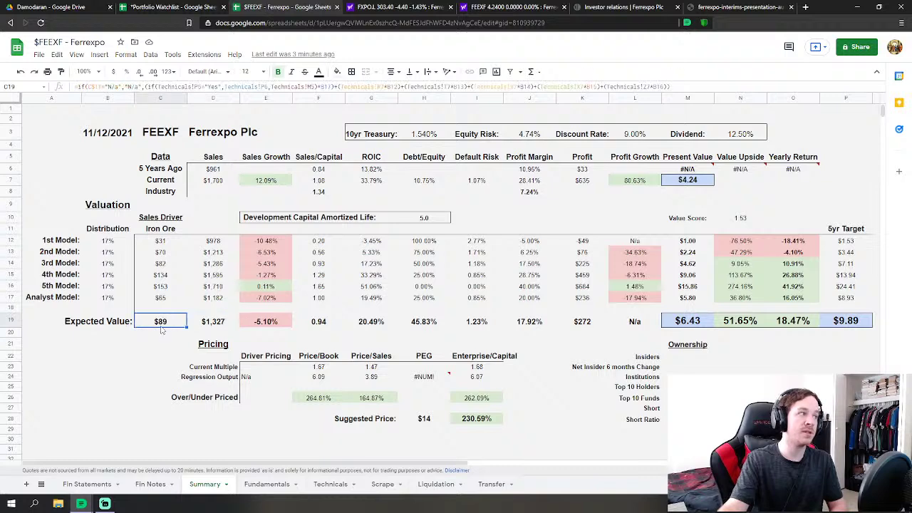
pyautogui.click(508, 9)
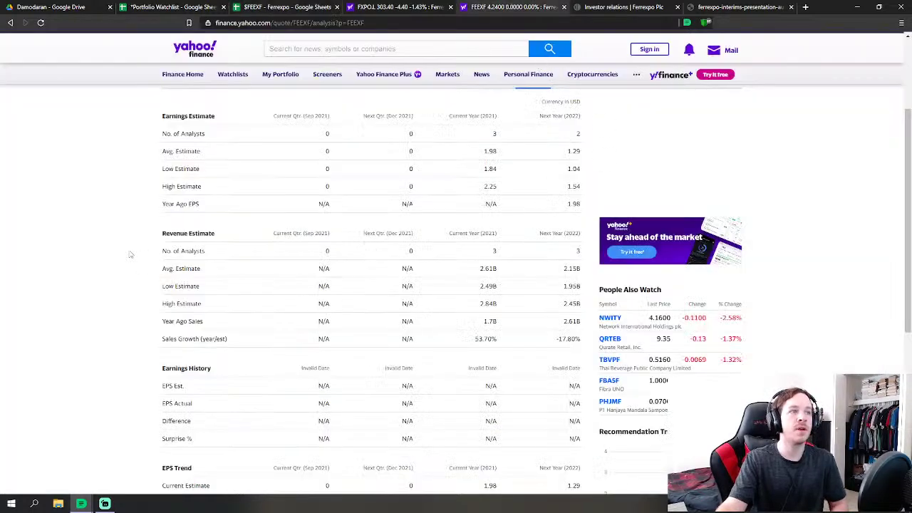
# Compare the FXPO.L listing's analyst estimates, then go back to the Ferrexpo Summary sheet
pyautogui.scroll(2, 163, 342)
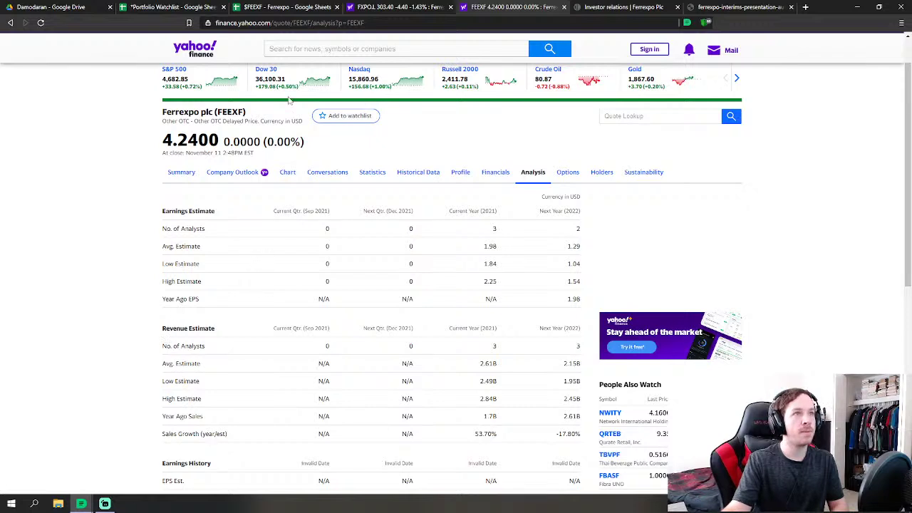
pyautogui.click(399, 7)
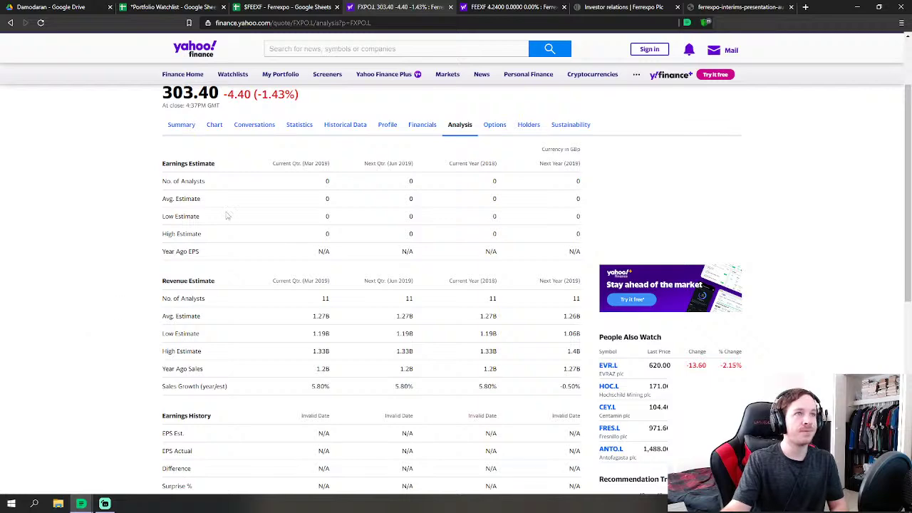
pyautogui.click(284, 7)
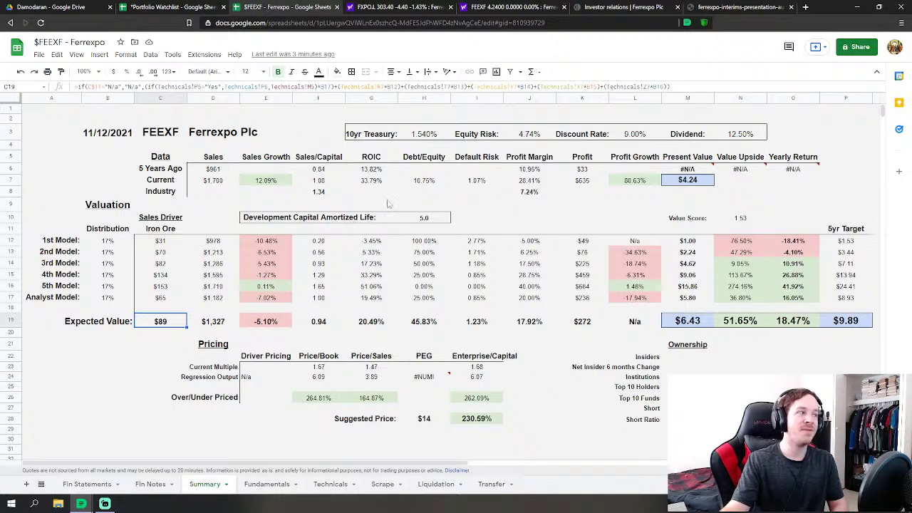
pyautogui.click(454, 218)
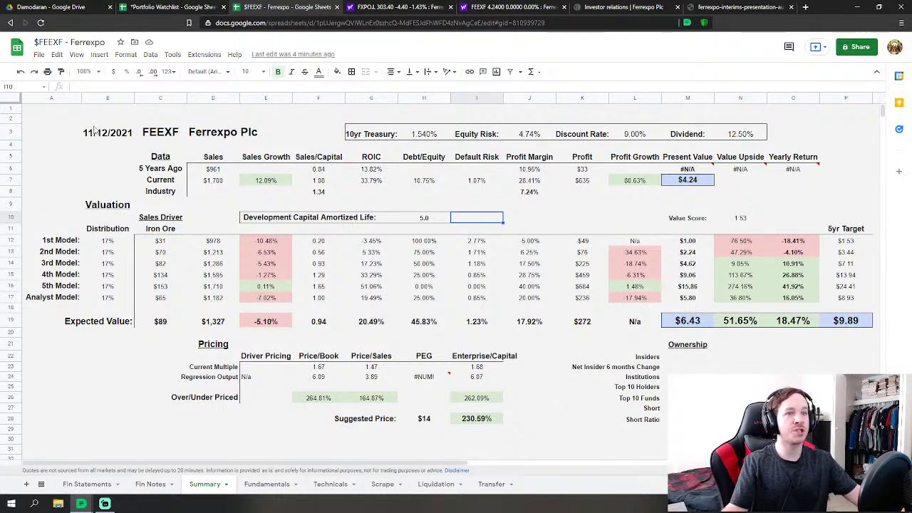
# Scroll Fundamentals to the Corrected Net Income Margin row near row 113, undoing a stray edit
pyautogui.click(267, 484)
pyautogui.scroll(5, 881, 150)
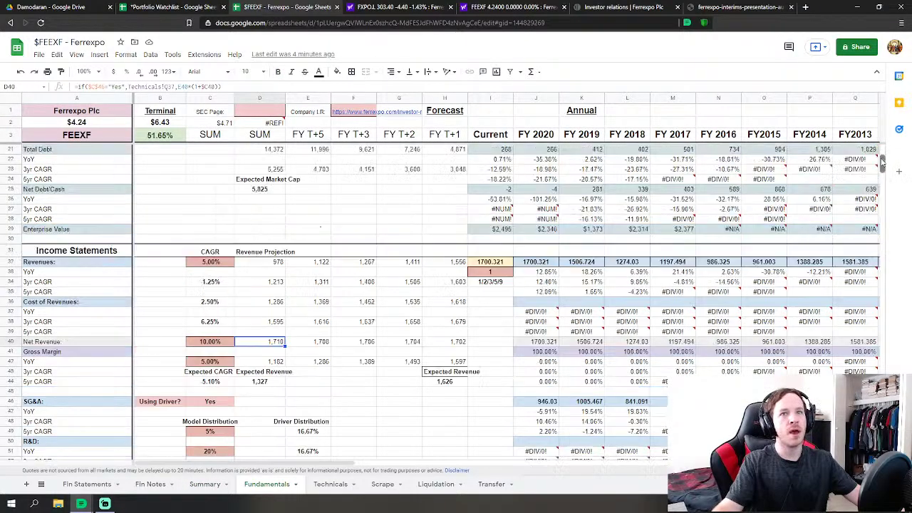
pyautogui.moveTo(881, 150)
pyautogui.mouseDown()
pyautogui.moveTo(884, 320)
pyautogui.moveTo(882, 150)
pyautogui.mouseUp()
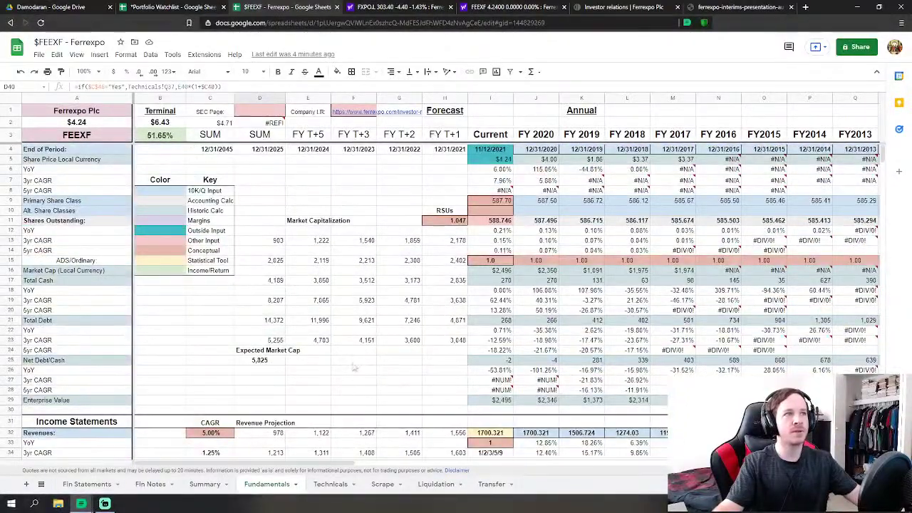
pyautogui.click(317, 412)
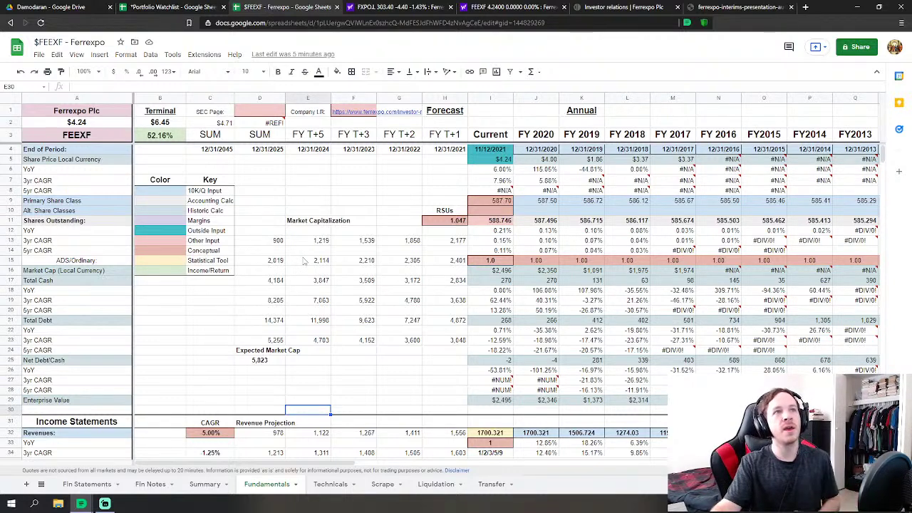
pyautogui.click(217, 311)
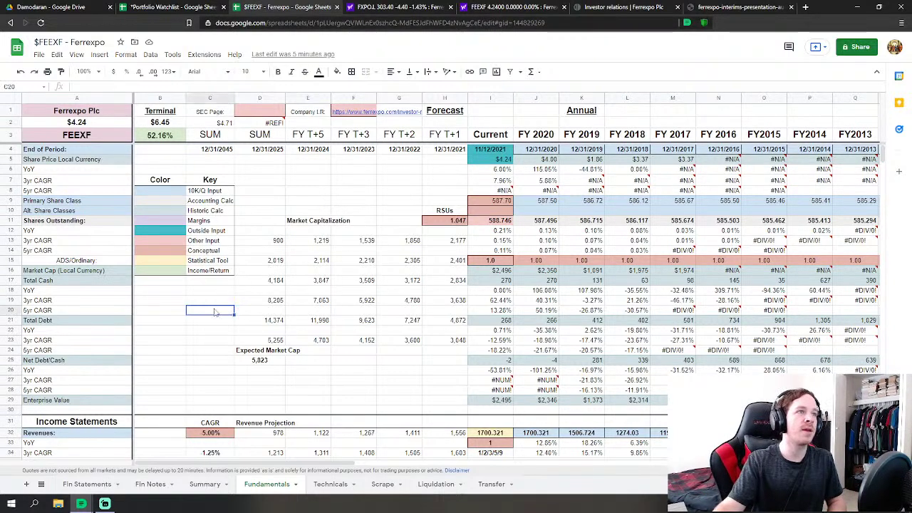
pyautogui.moveTo(877, 161)
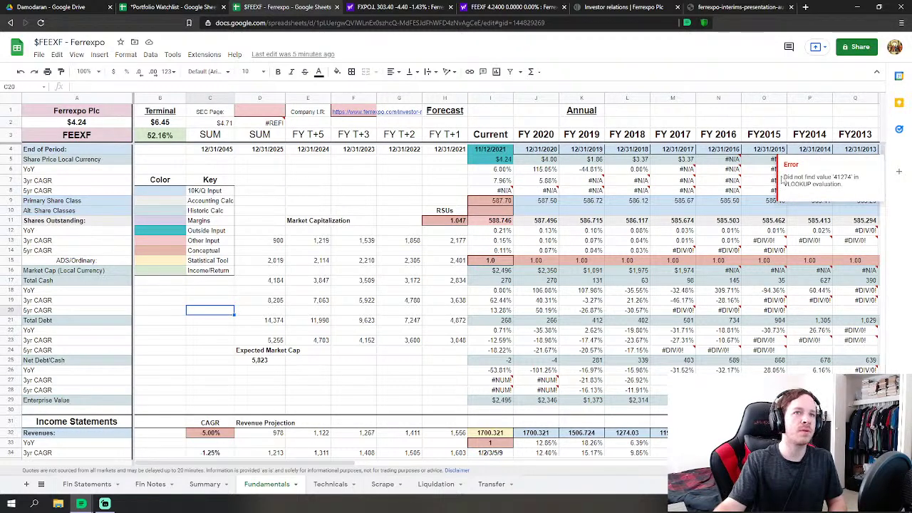
pyautogui.hotkey('ctrl', 'z')
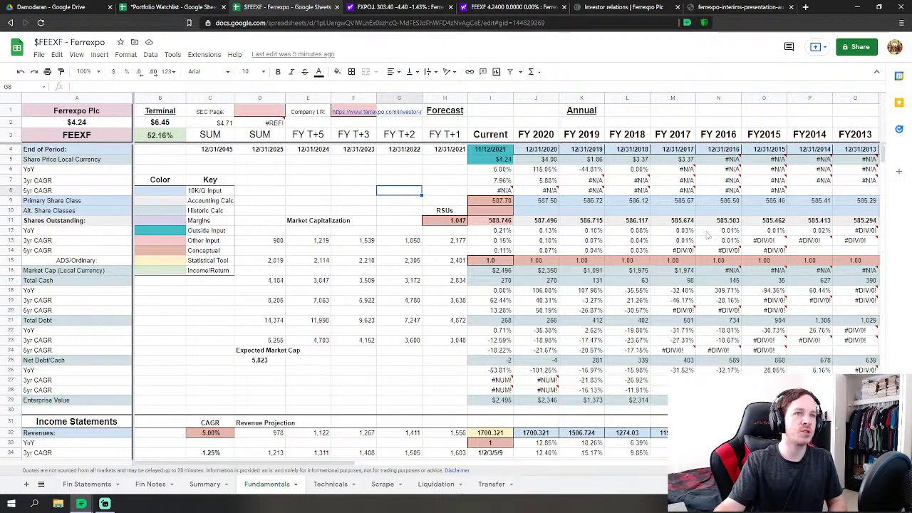
pyautogui.click(294, 201)
pyautogui.scroll(-3, 333, 311)
pyautogui.scroll(-12, 333, 311)
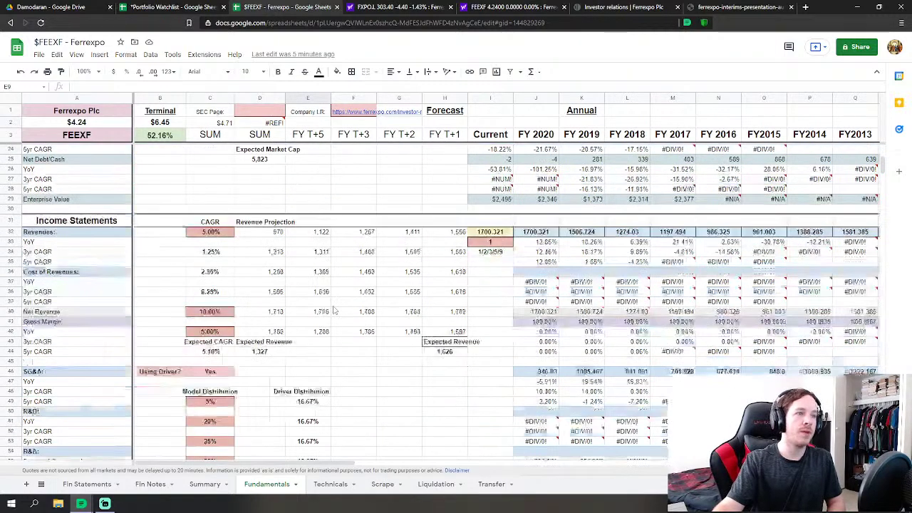
pyautogui.scroll(5, 327, 307)
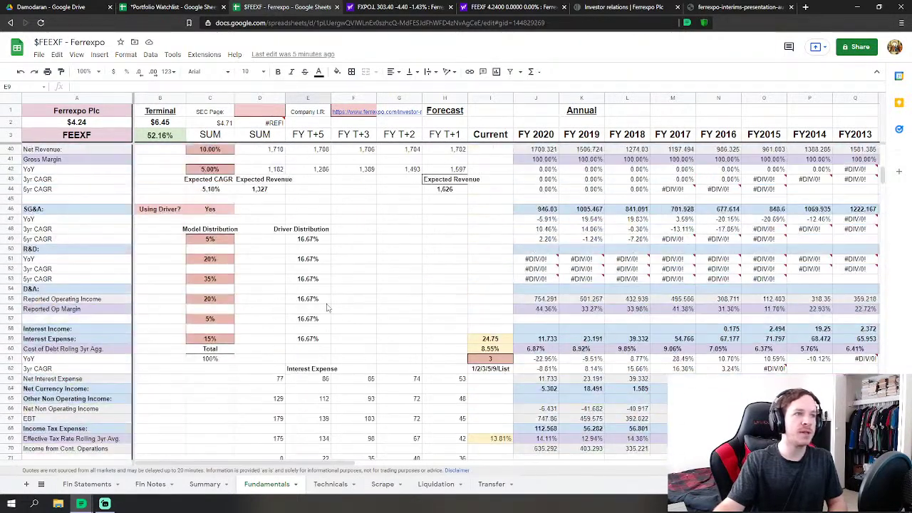
pyautogui.scroll(-18, 314, 305)
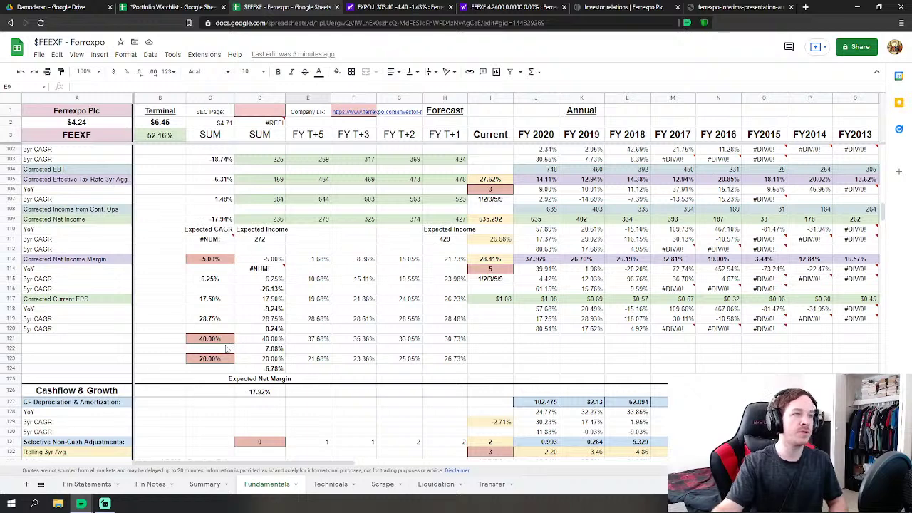
# Enter -10% as the corrected net income margin in C113 and confirm Summary's $6.20 value
pyautogui.click(216, 259)
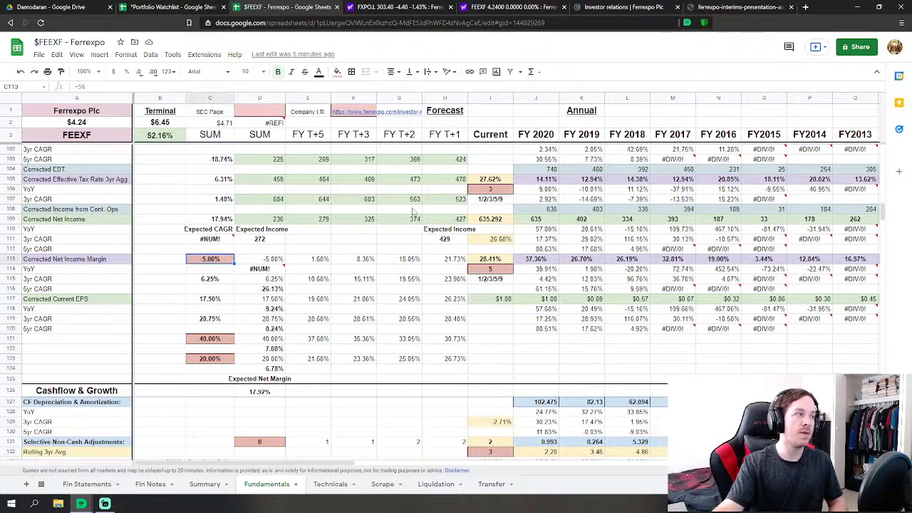
pyautogui.write('-10')
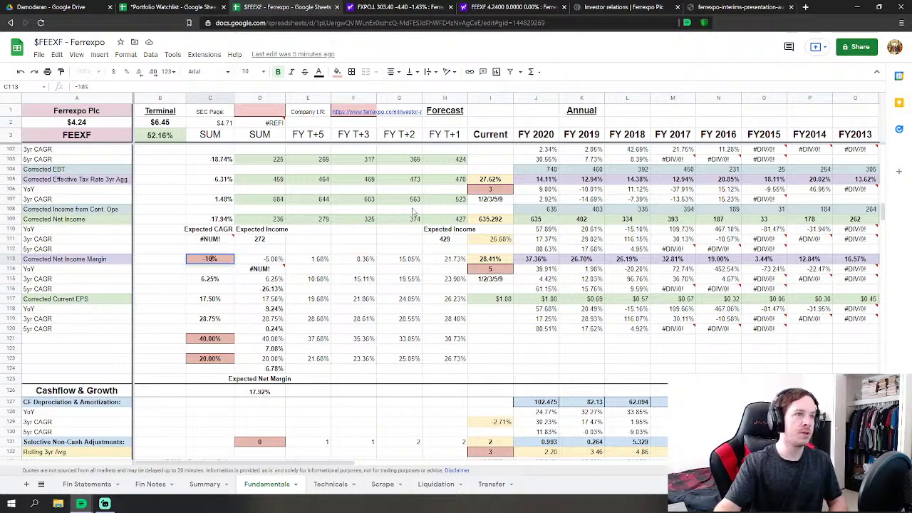
pyautogui.press('Return')
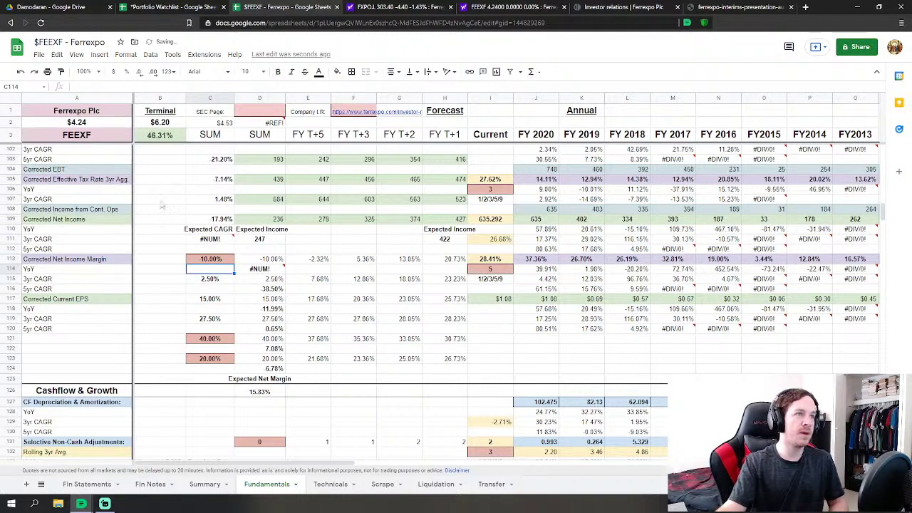
pyautogui.click(21, 72)
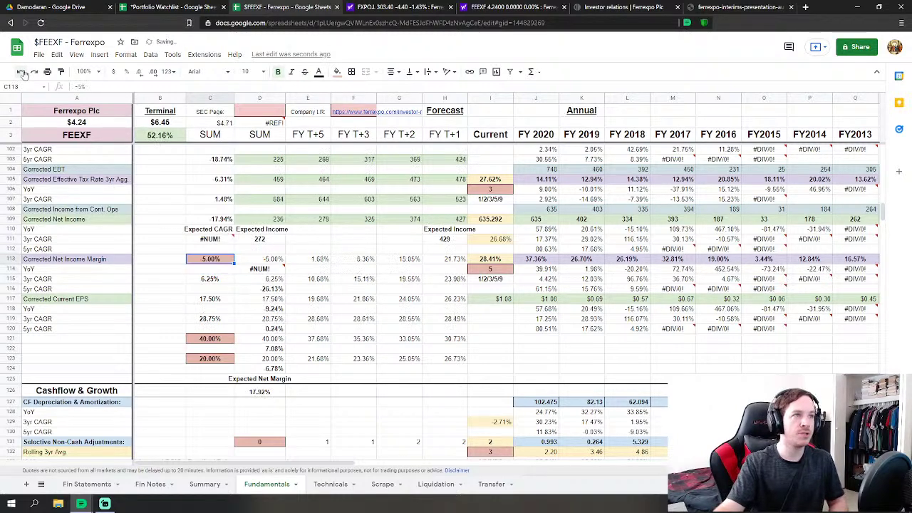
pyautogui.click(34, 72)
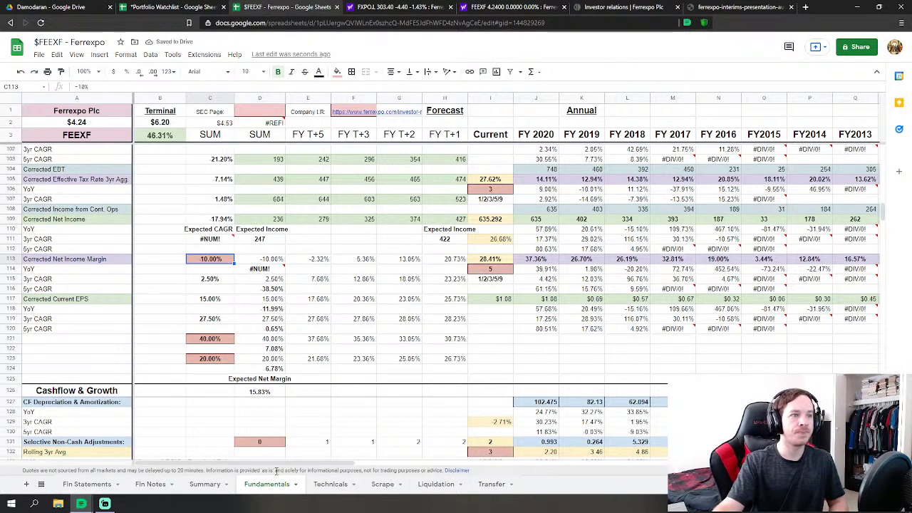
pyautogui.click(199, 485)
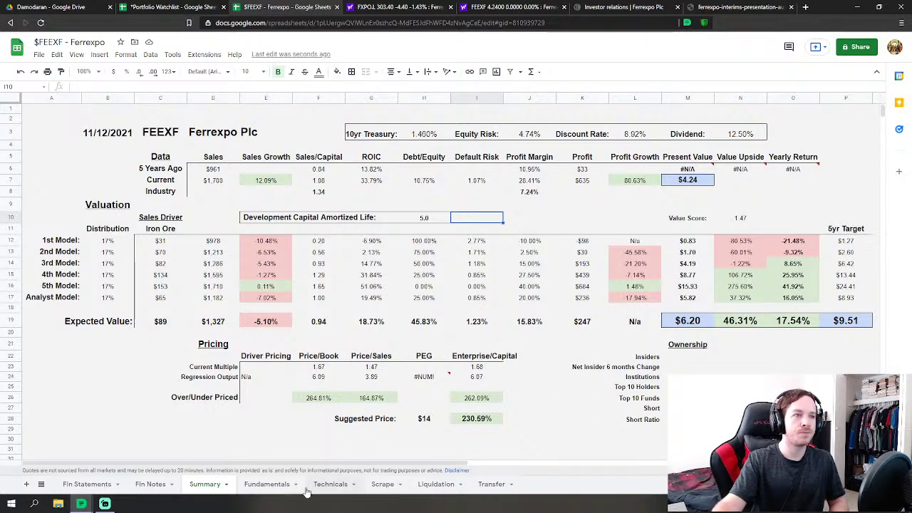
# Return to the Fundamentals sheet and scroll through the model rows
pyautogui.click(269, 487)
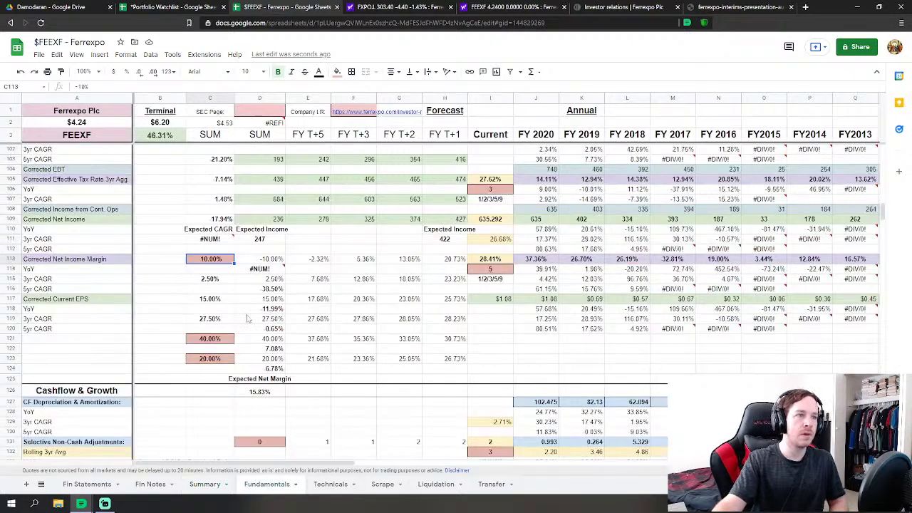
pyautogui.scroll(5, 255, 261)
pyautogui.scroll(10, 255, 261)
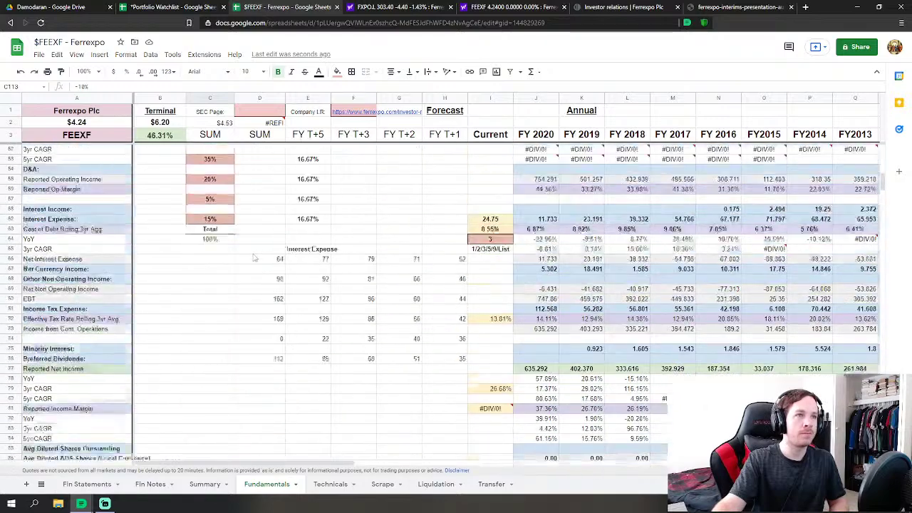
pyautogui.scroll(5, 418, 274)
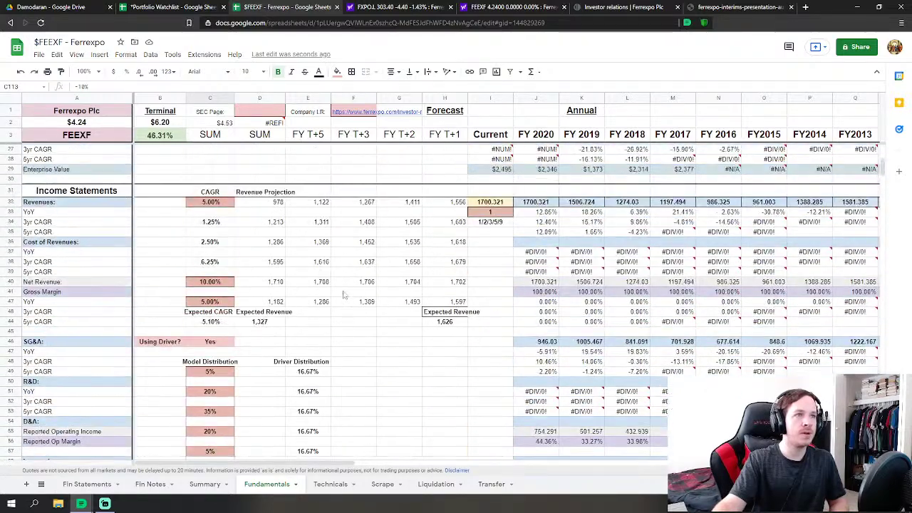
pyautogui.moveTo(882, 162)
pyautogui.mouseDown()
pyautogui.moveTo(882, 187)
pyautogui.moveTo(882, 166)
pyautogui.moveTo(882, 175)
pyautogui.mouseUp()
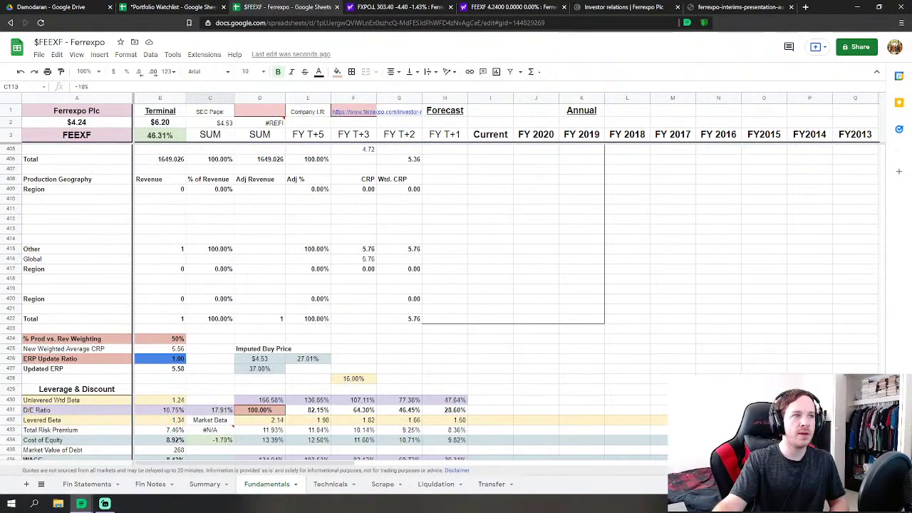
pyautogui.scroll(-5, 334, 304)
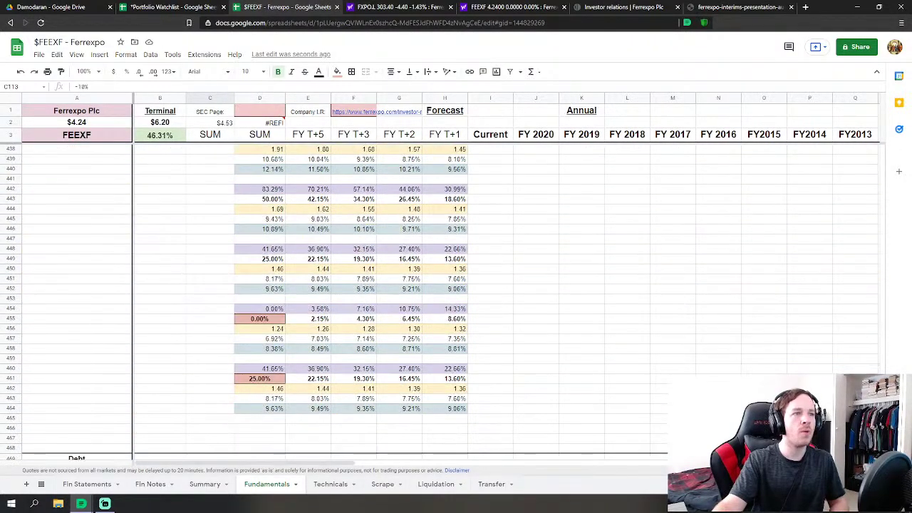
pyautogui.scroll(-1, 174, 319)
pyautogui.click(175, 311)
# Check Summary's 45.83% expected Debt/Equity, then scroll Fundamentals to the Leverage & Discount section
pyautogui.click(207, 485)
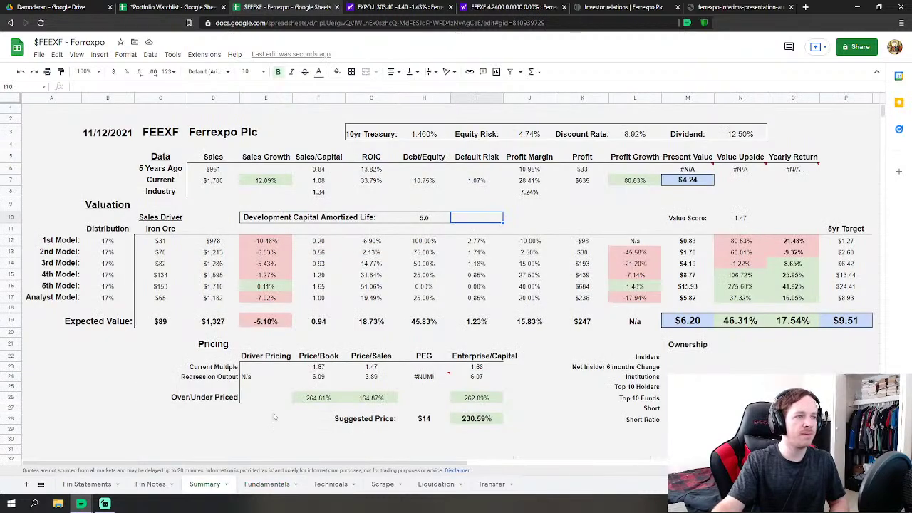
pyautogui.click(434, 324)
pyautogui.click(267, 483)
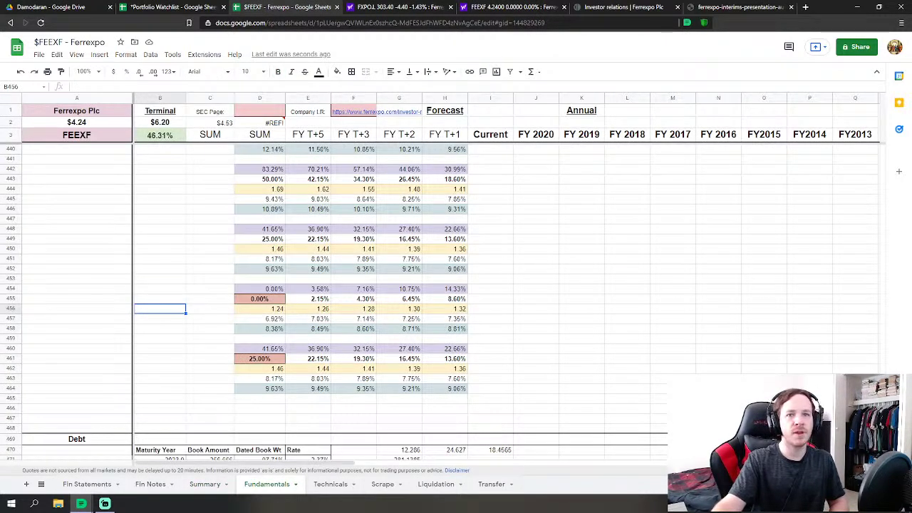
pyautogui.scroll(20, 168, 164)
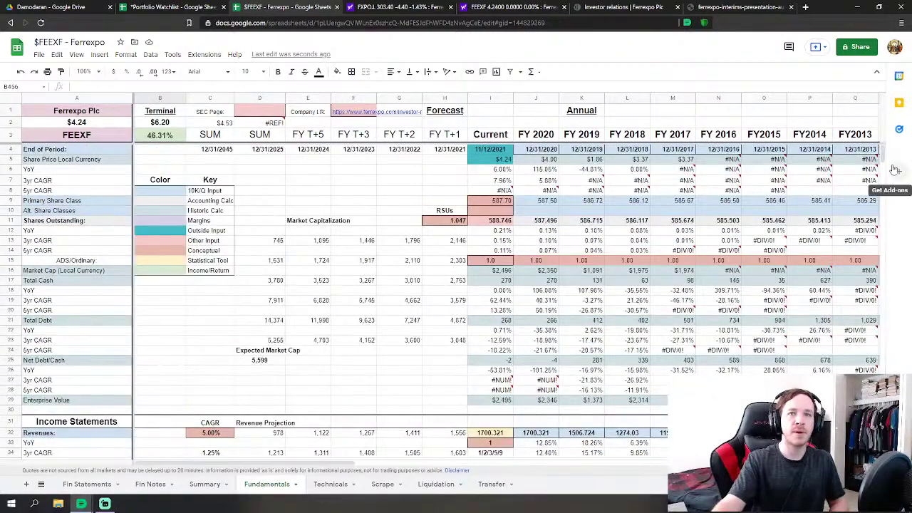
pyautogui.moveTo(883, 155); pyautogui.dragTo(883, 404)
pyautogui.click(436, 305)
pyautogui.scroll(-3, 437, 305)
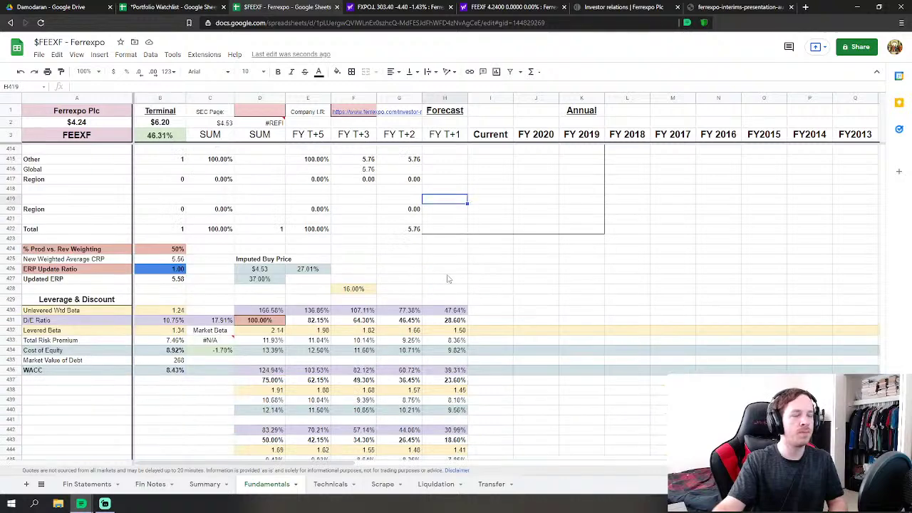
pyautogui.click(449, 279)
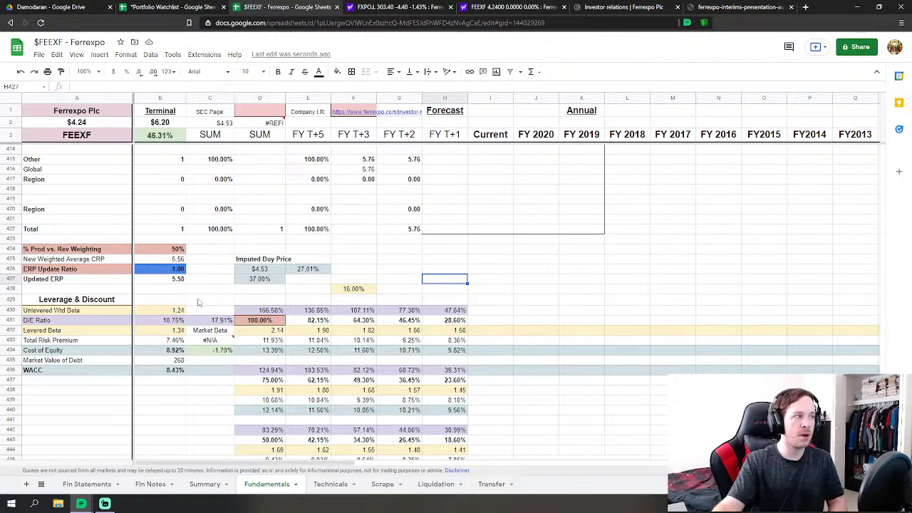
# Set the D431 D/E ratio to 25% and D455 to 5%, then check Summary
pyautogui.scroll(-1, 242, 331)
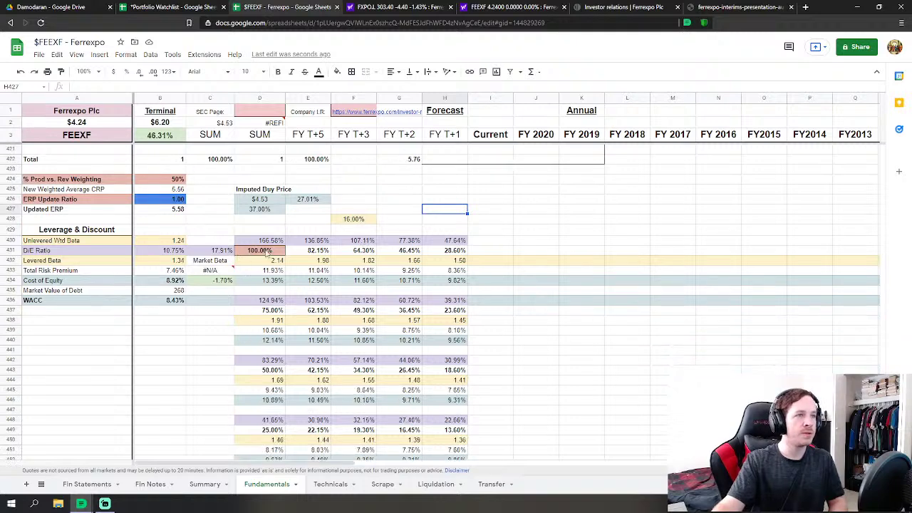
pyautogui.click(253, 249)
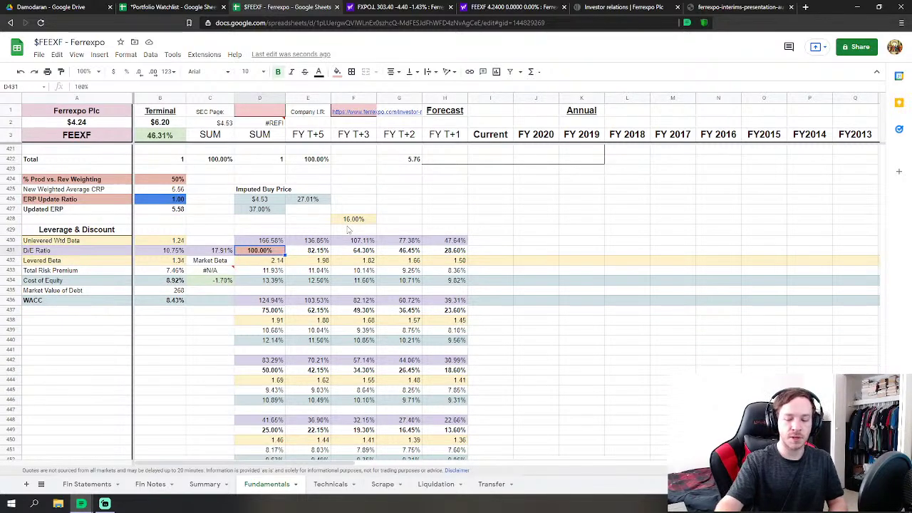
pyautogui.write('25')
pyautogui.press('Return')
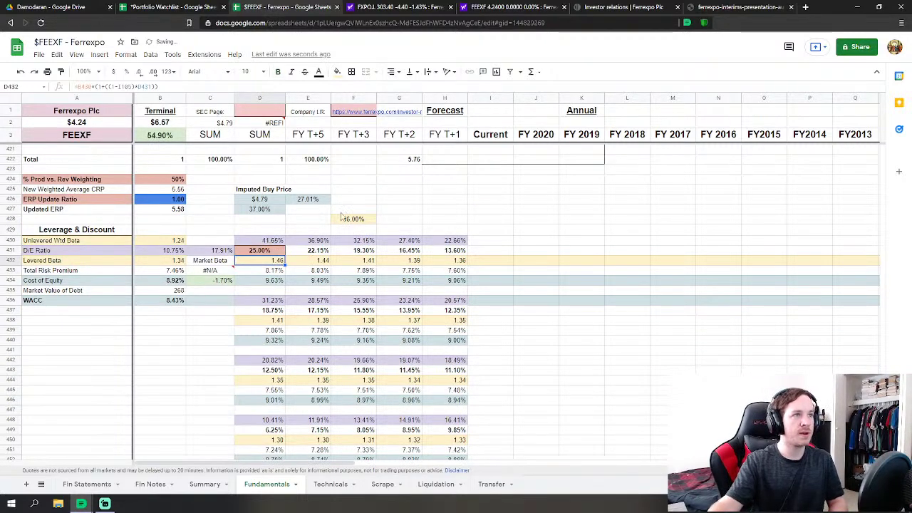
pyautogui.scroll(-4, 231, 259)
pyautogui.scroll(2, 177, 248)
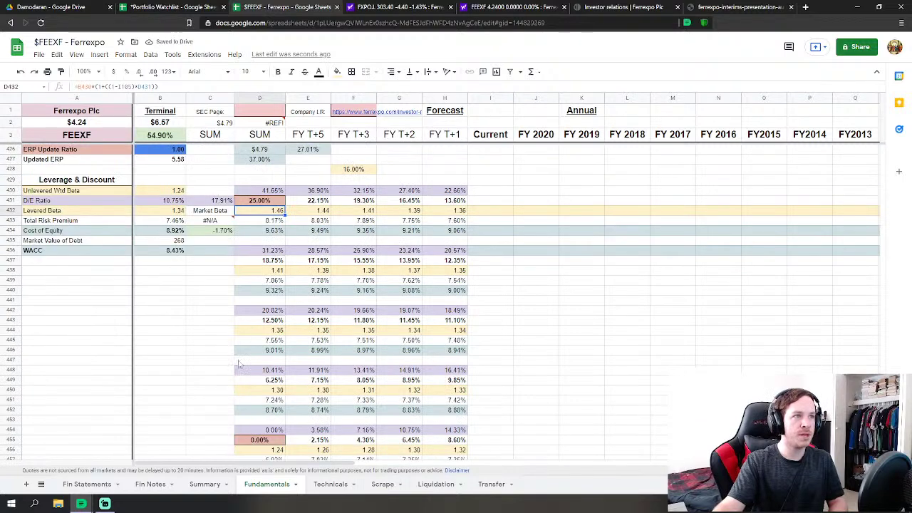
pyautogui.scroll(-2, 255, 391)
pyautogui.click(255, 389)
pyautogui.write('5')
pyautogui.press('Return')
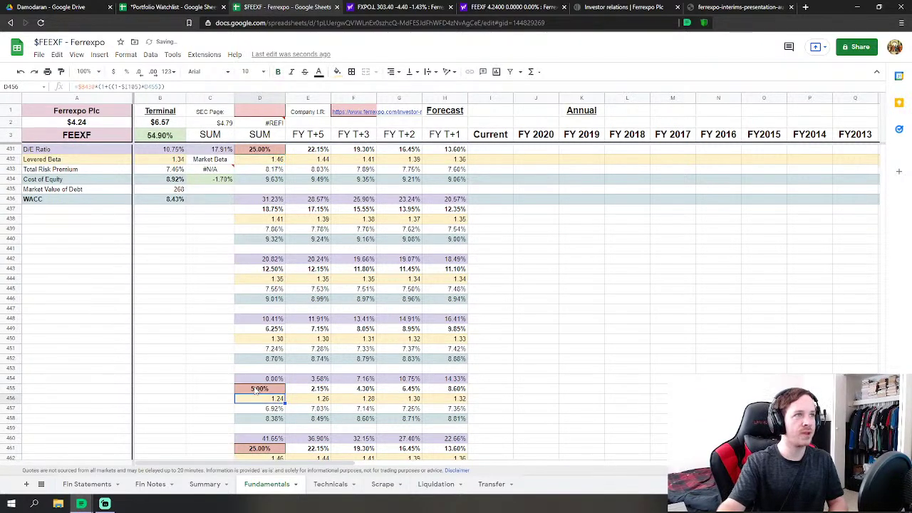
pyautogui.scroll(1, 280, 379)
pyautogui.scroll(1, 280, 379)
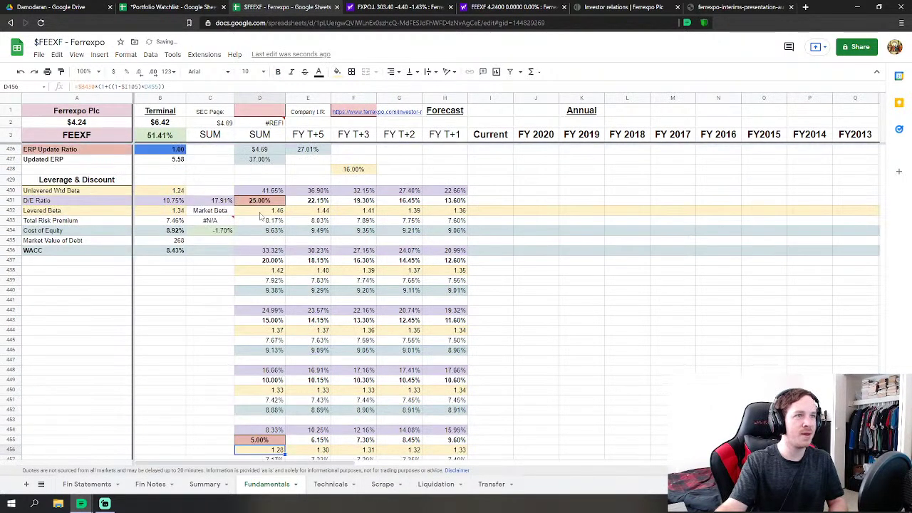
pyautogui.click(204, 483)
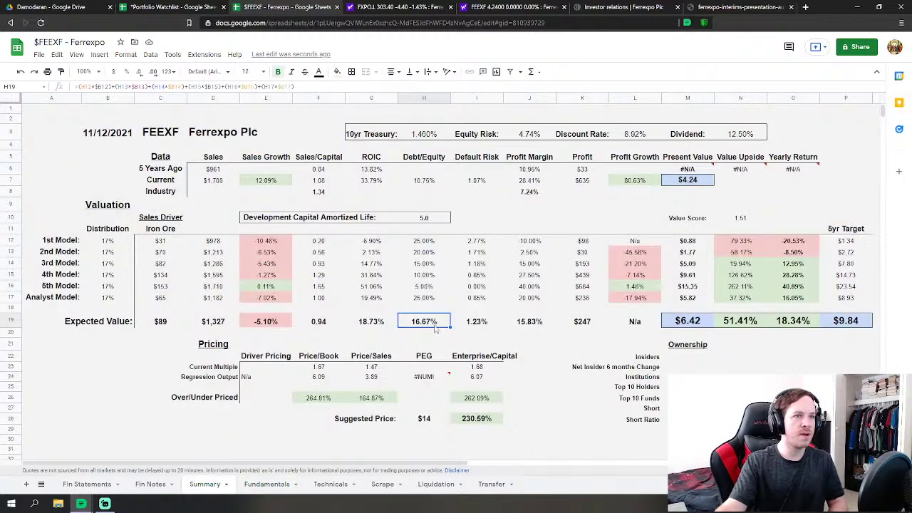
# Try D431 at 20% and then 5%, reverting to 20%, comparing the Summary value
pyautogui.click(267, 483)
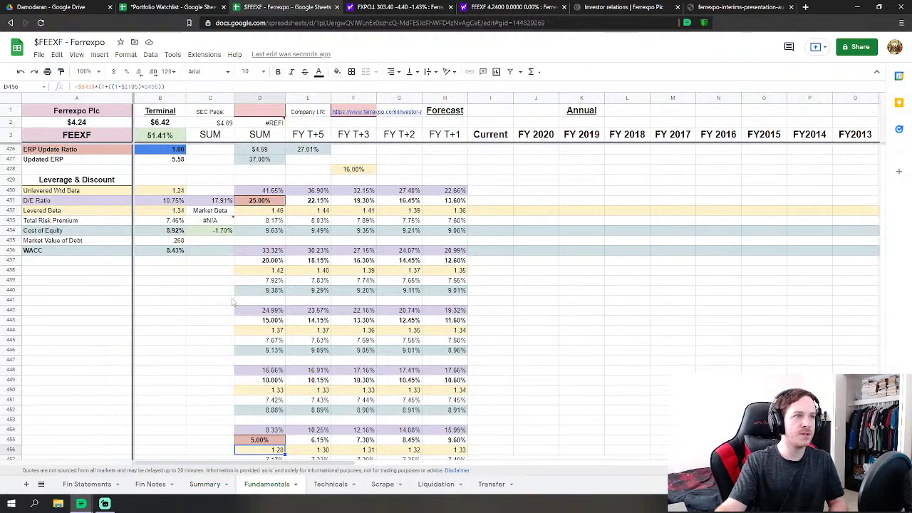
pyautogui.scroll(-2, 231, 303)
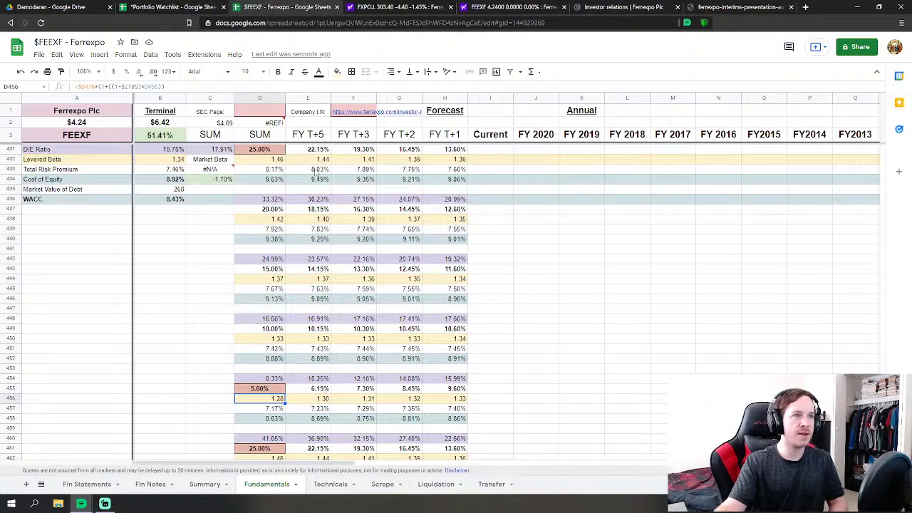
pyautogui.click(258, 149)
pyautogui.write('20')
pyautogui.press('Return')
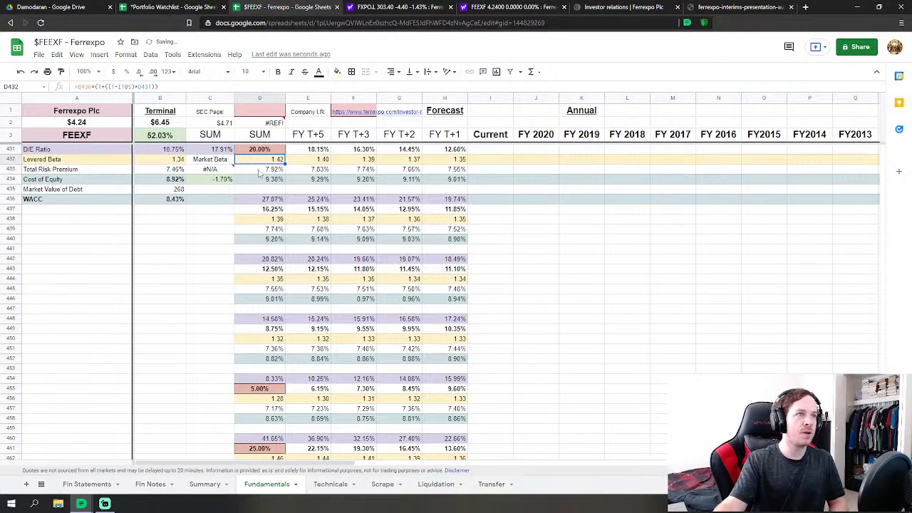
pyautogui.click(203, 484)
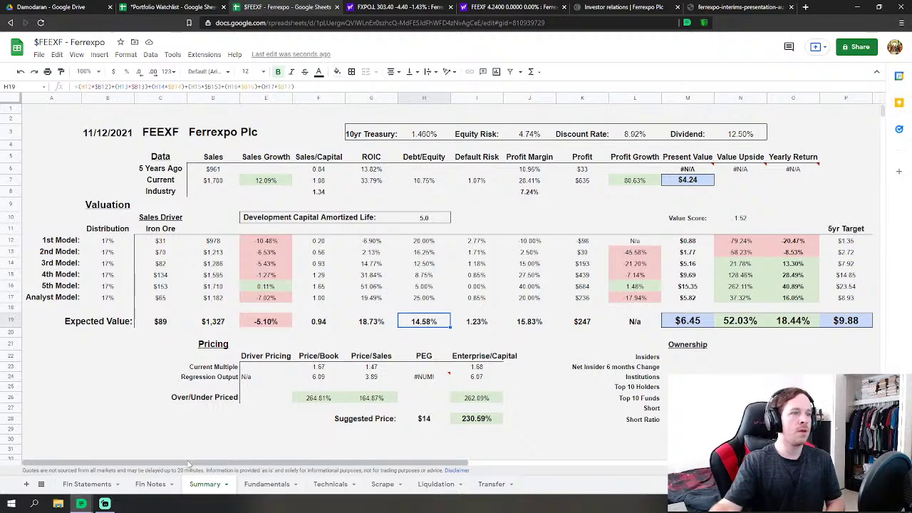
pyautogui.click(260, 486)
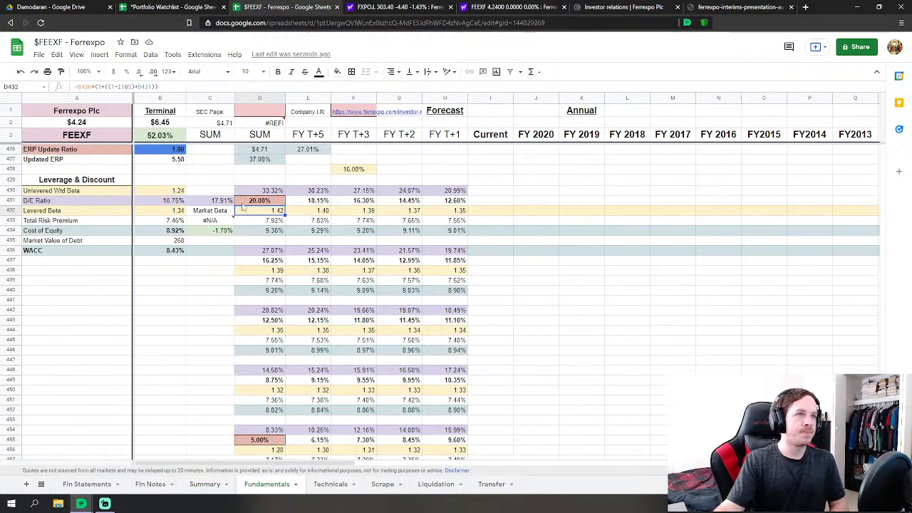
pyautogui.click(250, 201)
pyautogui.write('5')
pyautogui.press('Return')
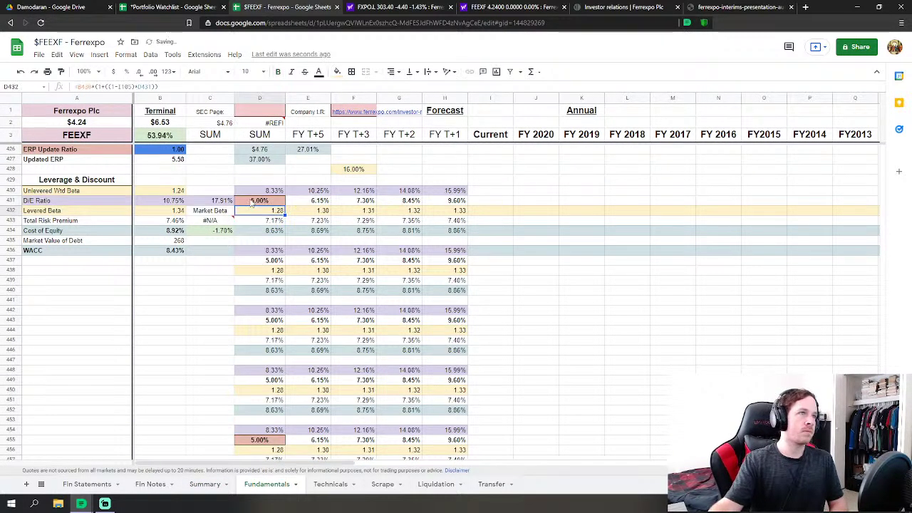
pyautogui.click(20, 72)
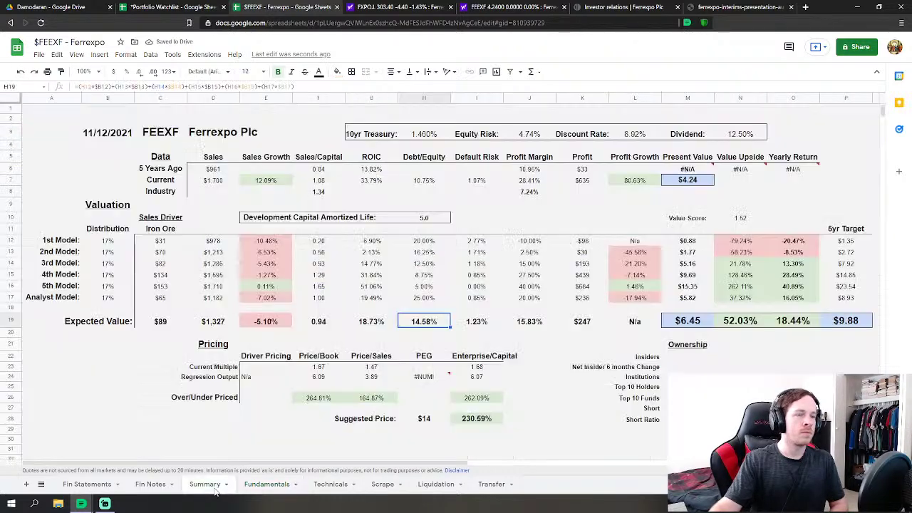
pyautogui.click(216, 492)
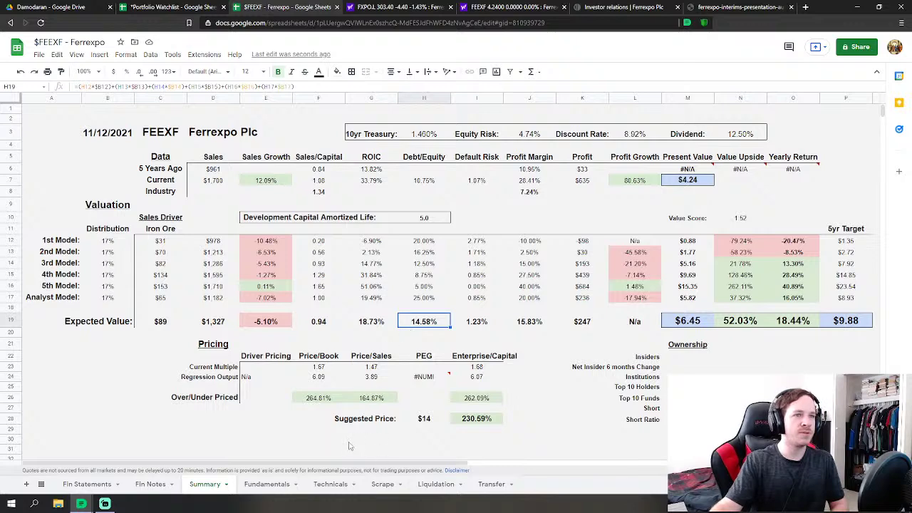
# Change the D461 D/E ratio from 25% to 10%
pyautogui.click(274, 489)
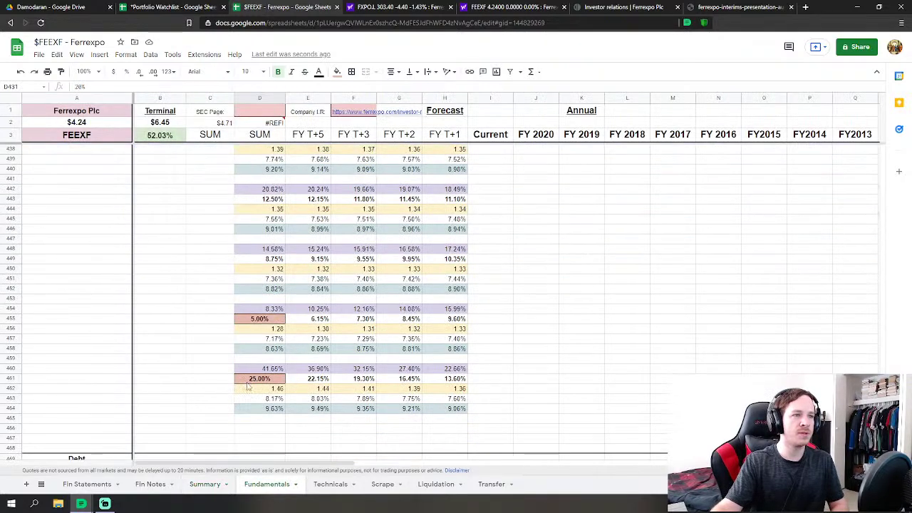
pyautogui.click(249, 379)
pyautogui.scroll(5, 249, 381)
pyautogui.scroll(-3, 307, 347)
pyautogui.scroll(2, 305, 347)
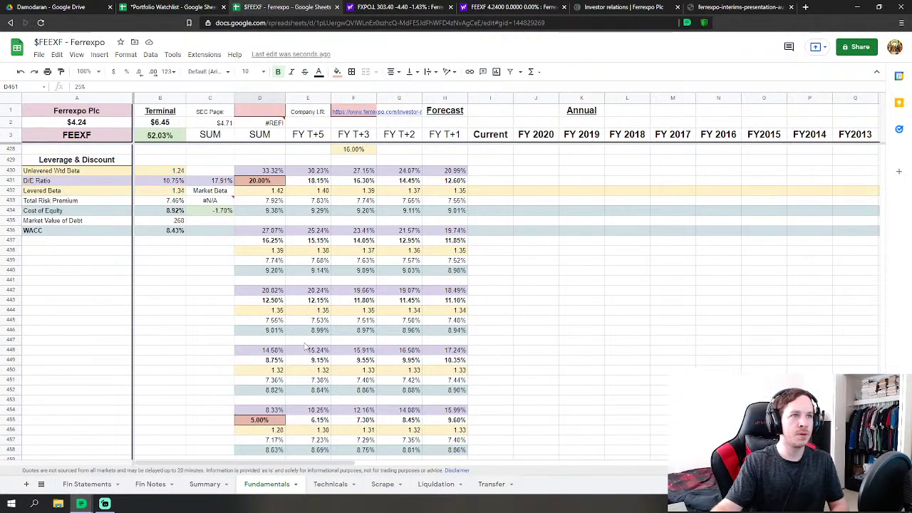
pyautogui.scroll(-2, 305, 346)
pyautogui.write('10')
pyautogui.press('Return')
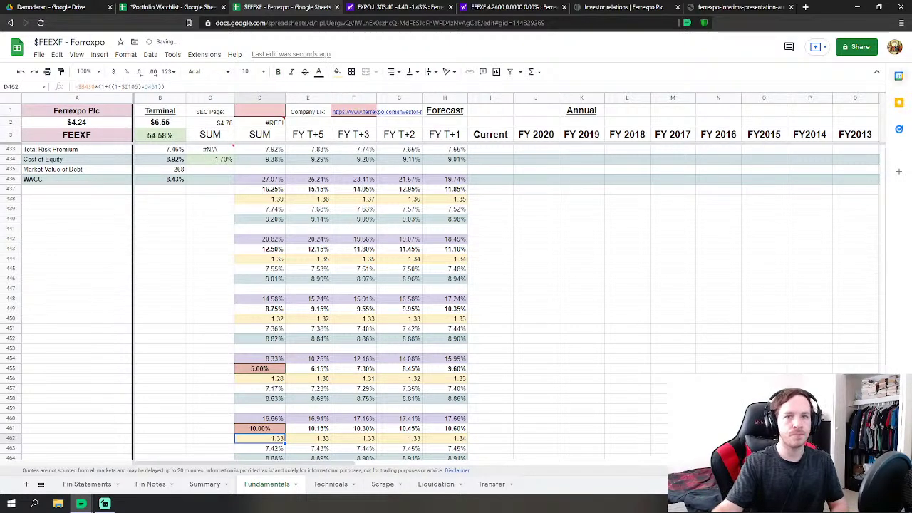
# Raise D431 to 30% and return D455 to 0%, lifting the terminal value to $6.65
pyautogui.moveTo(883, 428); pyautogui.dragTo(884, 149)
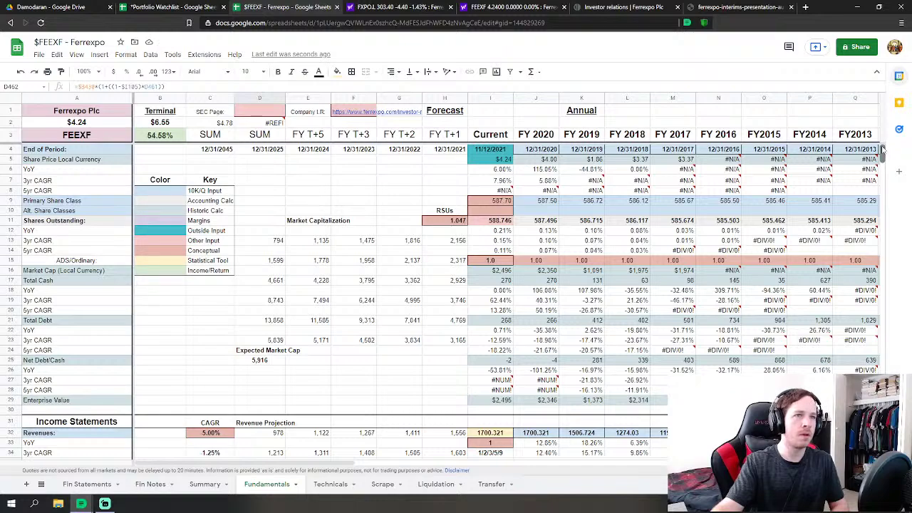
pyautogui.moveTo(882, 151); pyautogui.dragTo(882, 446)
pyautogui.scroll(6, 301, 397)
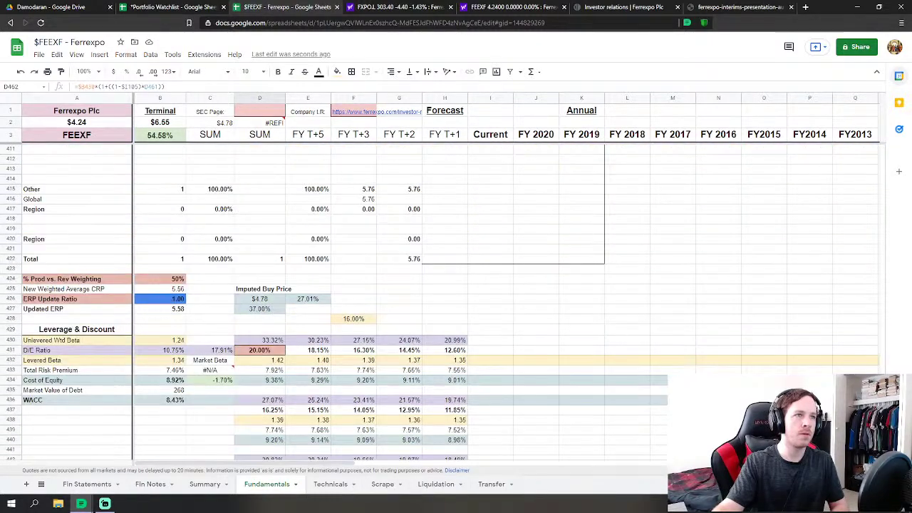
pyautogui.click(260, 351)
pyautogui.write('30')
pyautogui.press('Return')
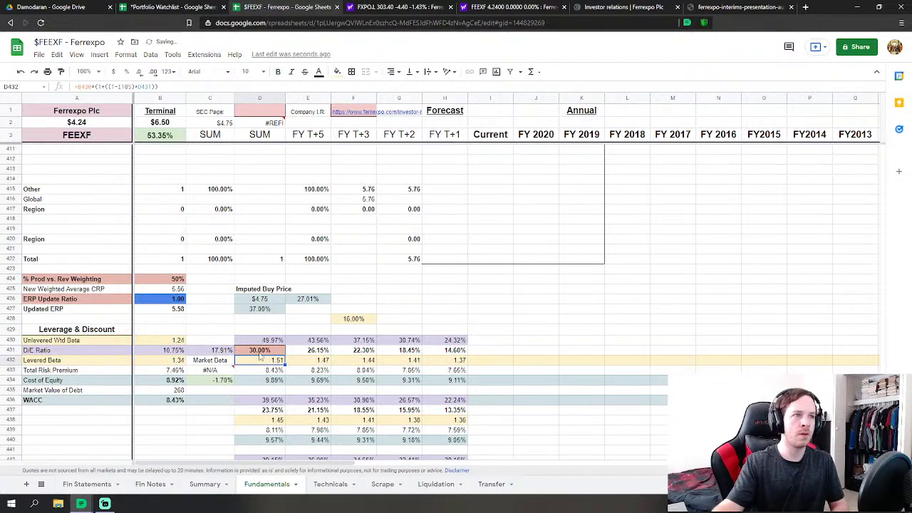
pyautogui.scroll(-5, 261, 358)
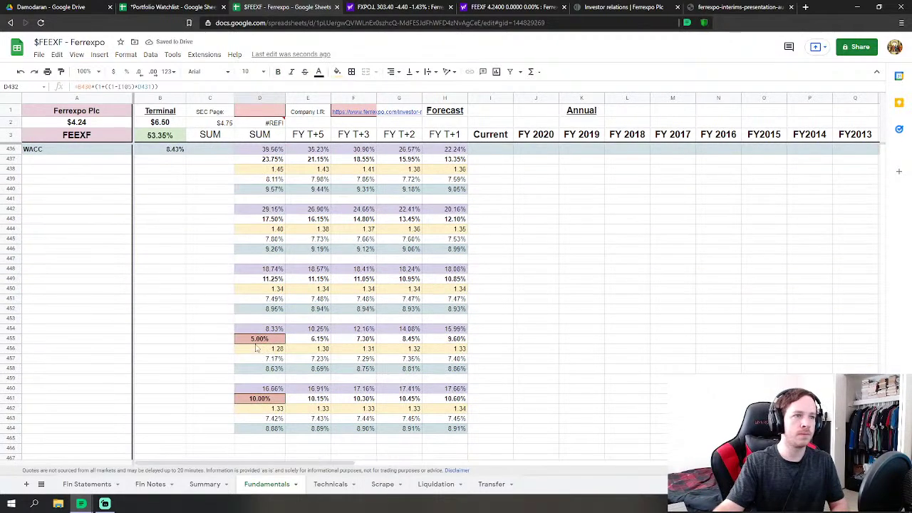
pyautogui.click(260, 339)
pyautogui.write('0')
pyautogui.scroll(2, 581, 308)
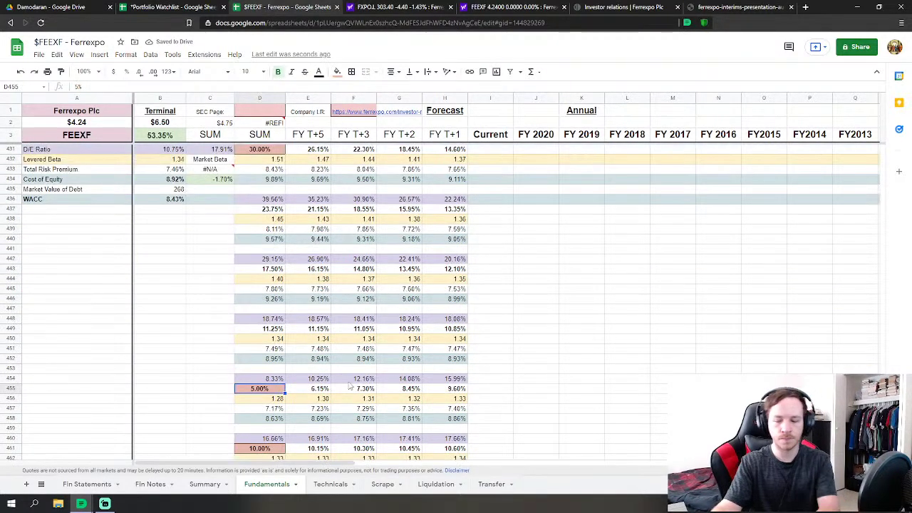
pyautogui.press('Return')
pyautogui.moveTo(882, 335)
pyautogui.mouseDown()
pyautogui.moveTo(878, 154)
pyautogui.moveTo(880, 348)
pyautogui.moveTo(881, 318)
pyautogui.moveTo(881, 339)
pyautogui.mouseUp()
pyautogui.scroll(5, 504, 443)
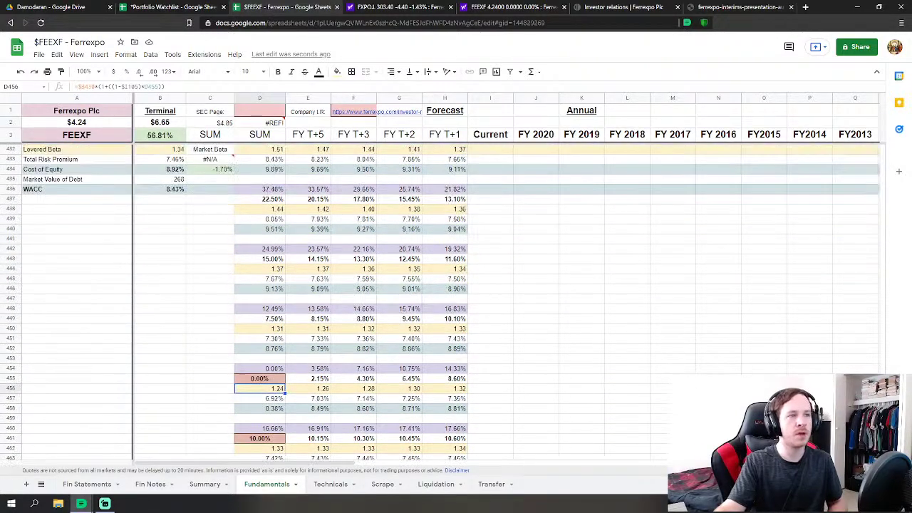
pyautogui.click(205, 485)
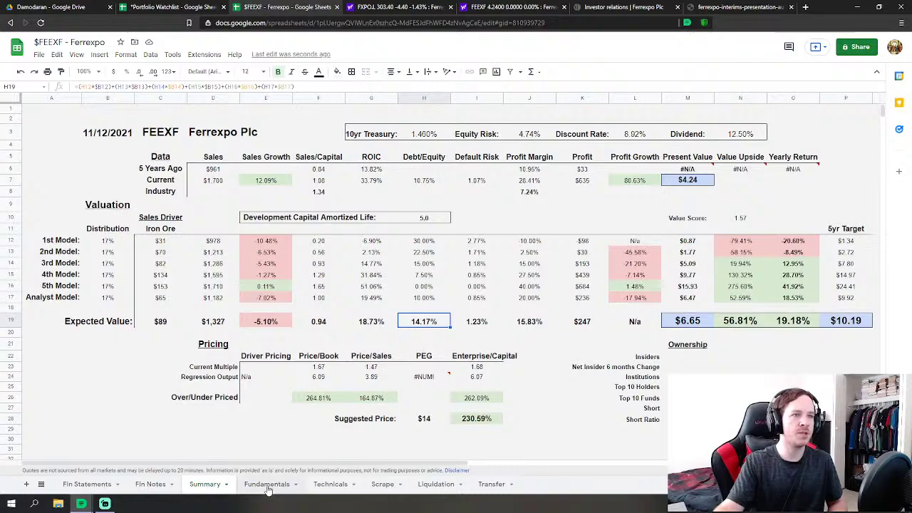
pyautogui.click(268, 485)
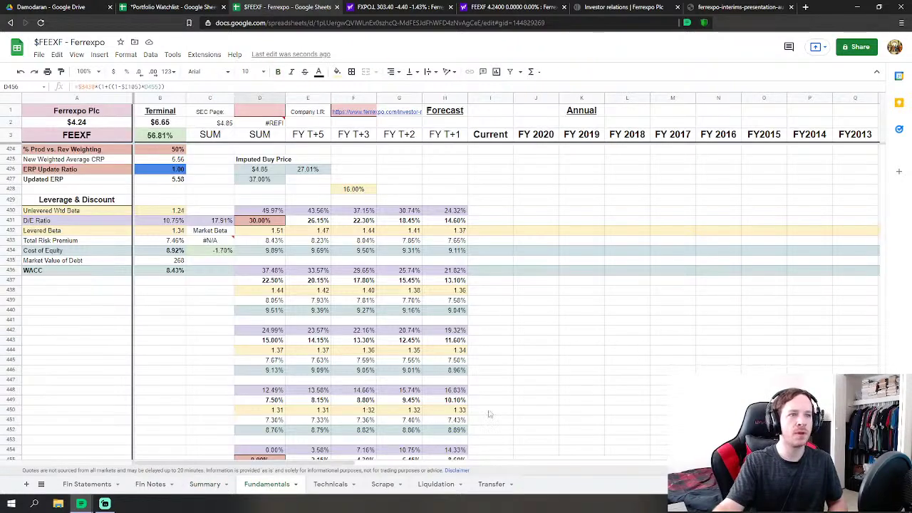
pyautogui.scroll(15, 883, 362)
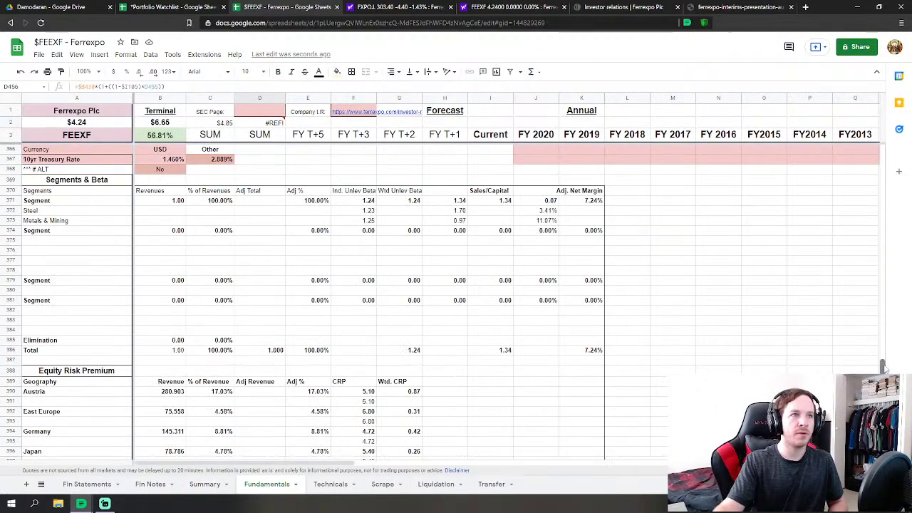
pyautogui.moveTo(884, 362); pyautogui.dragTo(884, 350)
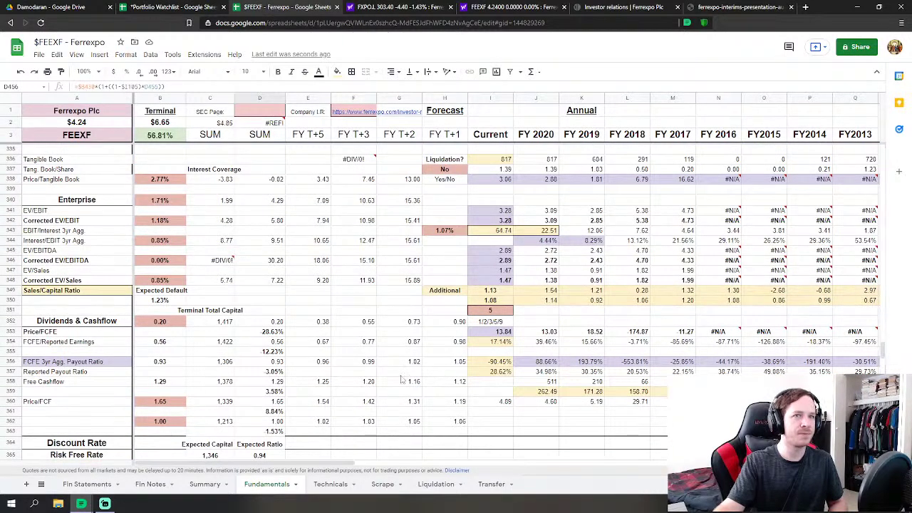
pyautogui.click(171, 403)
pyautogui.write('1')
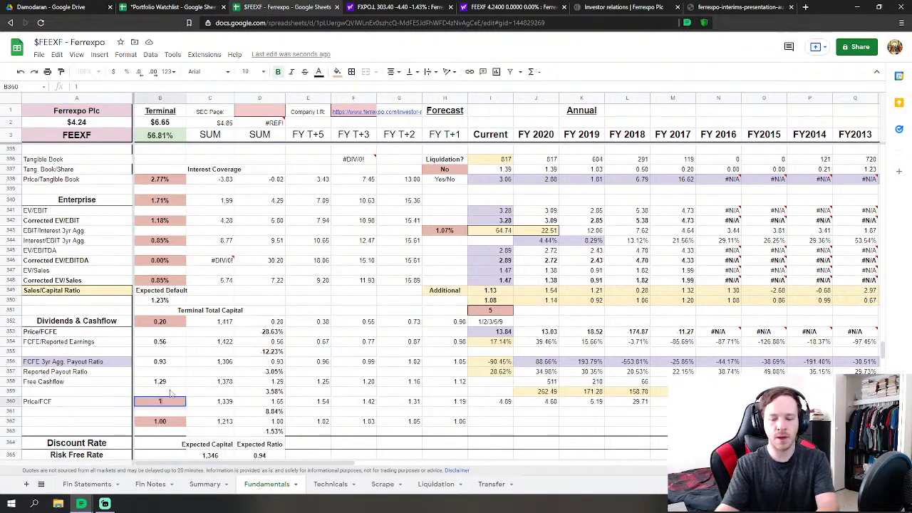
pyautogui.write('.5')
pyautogui.press('Return')
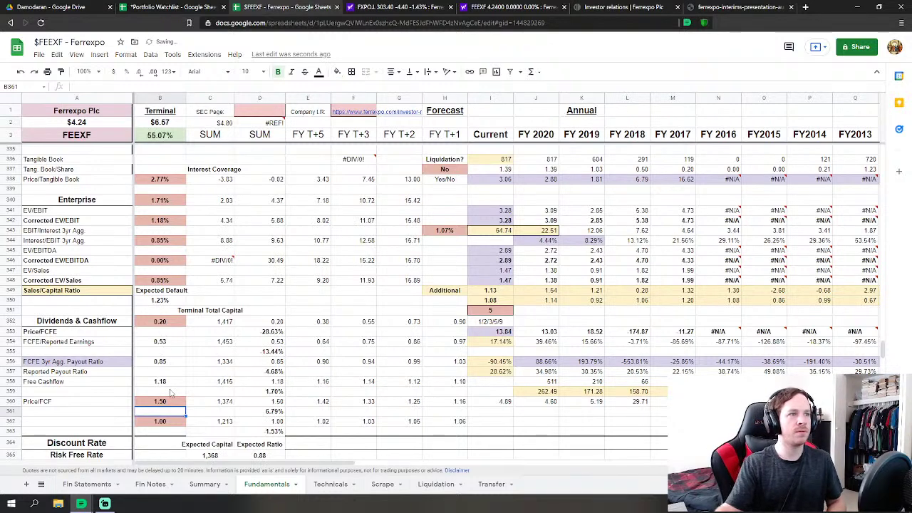
pyautogui.scroll(-2, 182, 280)
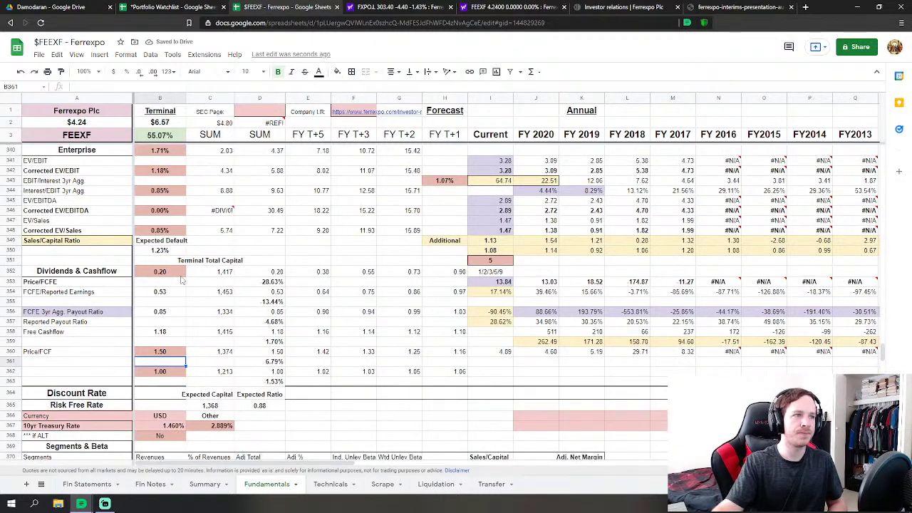
pyautogui.click(171, 274)
pyautogui.write('.25')
pyautogui.press('Return')
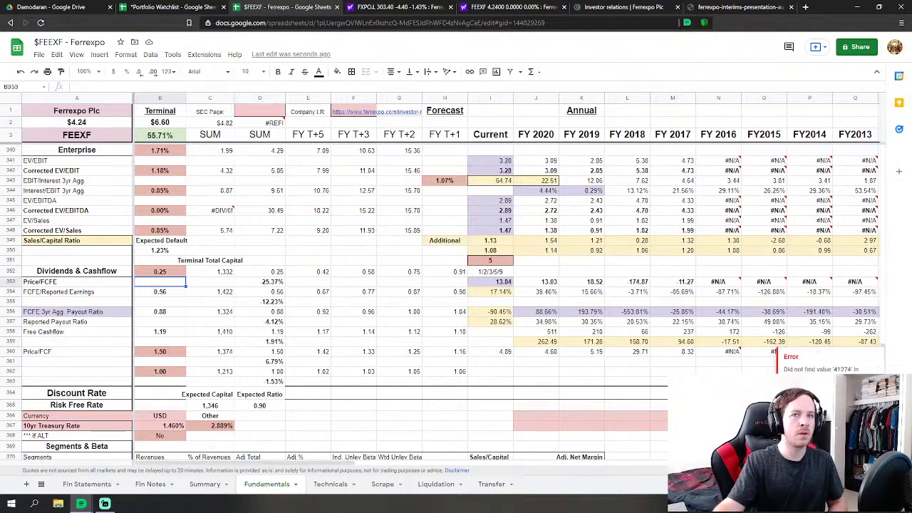
pyautogui.click(764, 425)
pyautogui.moveTo(884, 351); pyautogui.dragTo(860, 205)
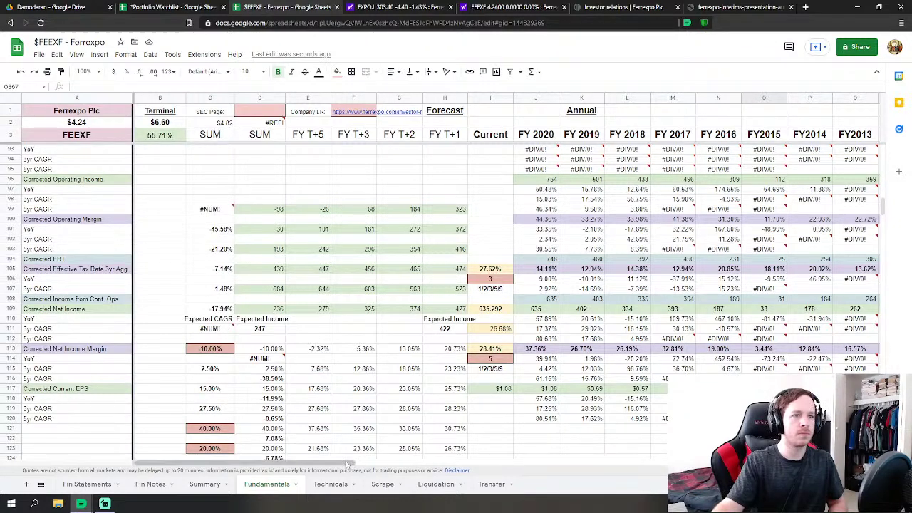
# Change the C121 margin assumption from 40% to 35%, cutting terminal value to $5.98
pyautogui.moveTo(349, 463)
pyautogui.mouseDown()
pyautogui.moveTo(396, 461)
pyautogui.moveTo(347, 462)
pyautogui.mouseUp()
pyautogui.scroll(-2, 206, 382)
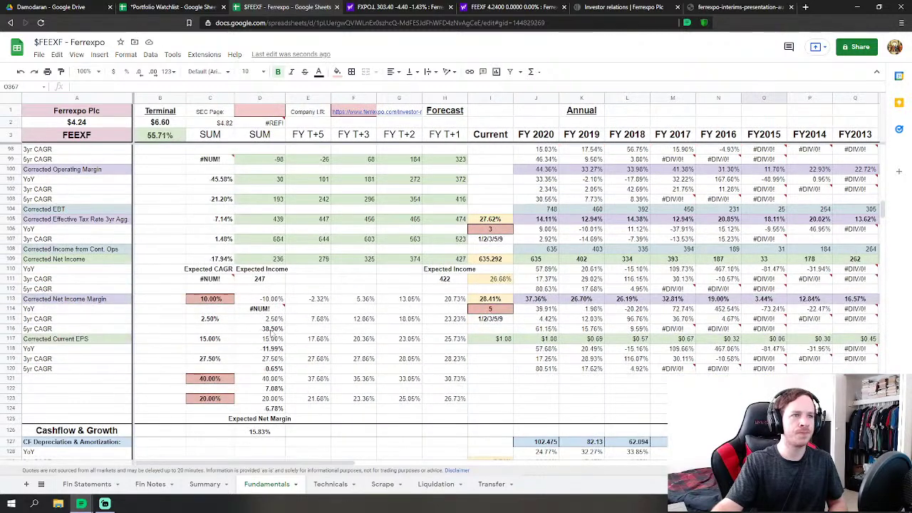
pyautogui.click(207, 383)
pyautogui.write('35')
pyautogui.press('Return')
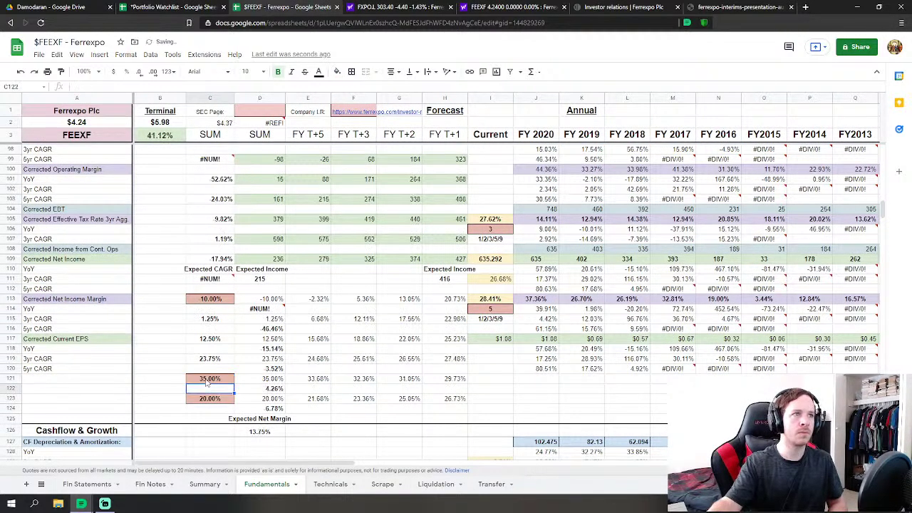
pyautogui.press('Up')
pyautogui.press('Up')
pyautogui.press('Up')
pyautogui.press('Left')
pyautogui.press('Left')
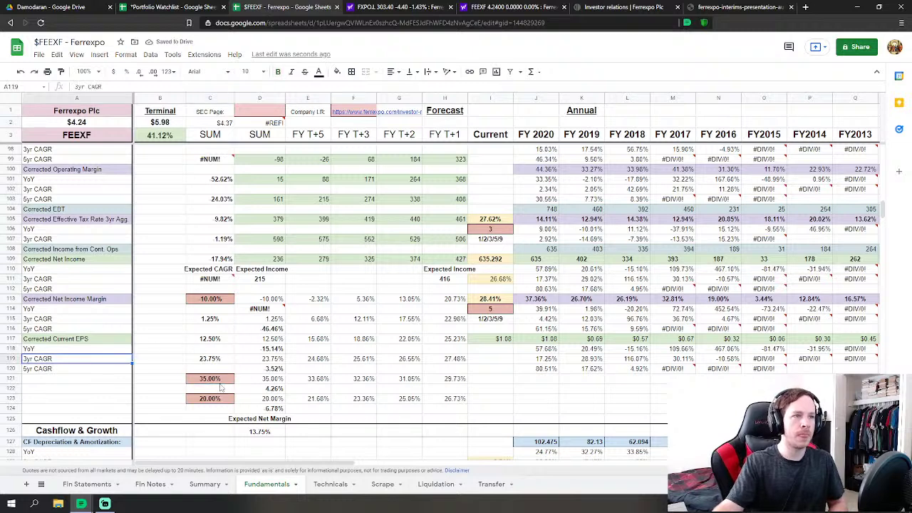
# Inspect the Expected Net Margin formula in D126 and select the FY2020–FY2013 net income margins (J113:Q113)
pyautogui.scroll(-1, 221, 387)
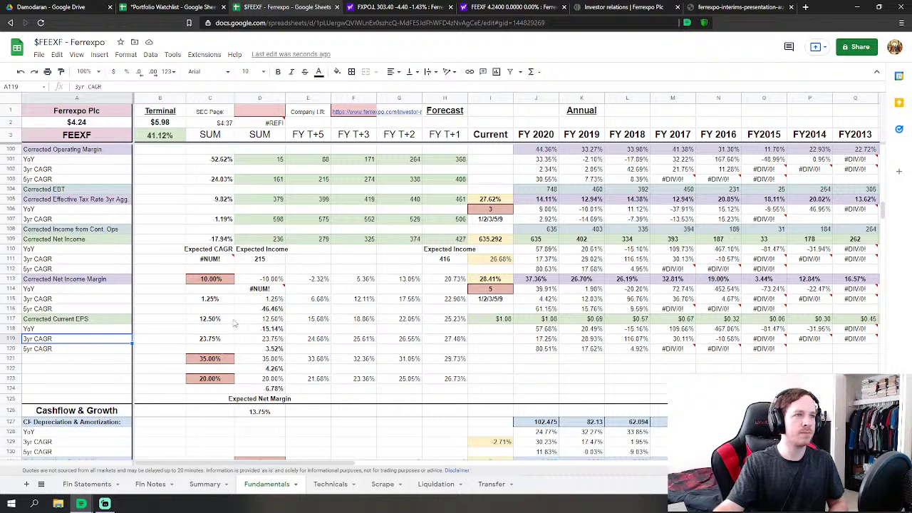
pyautogui.click(258, 413)
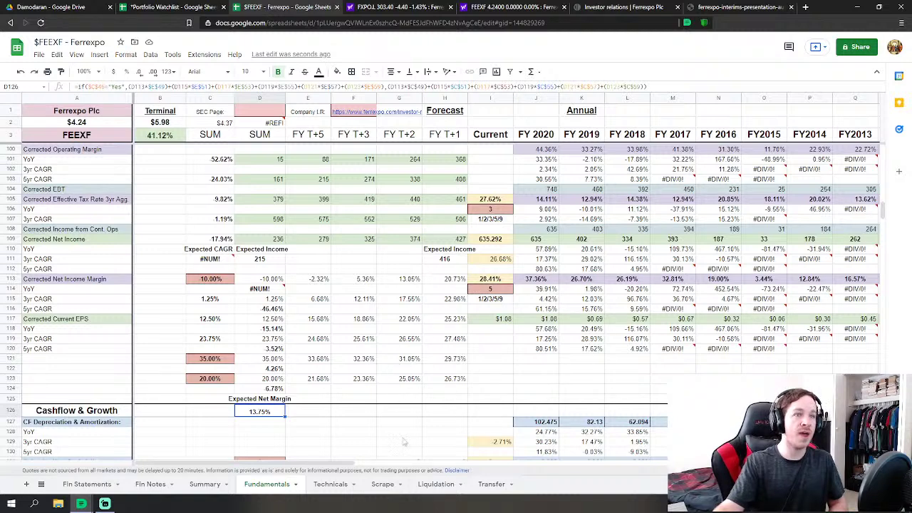
pyautogui.hscroll(4, 356, 299)
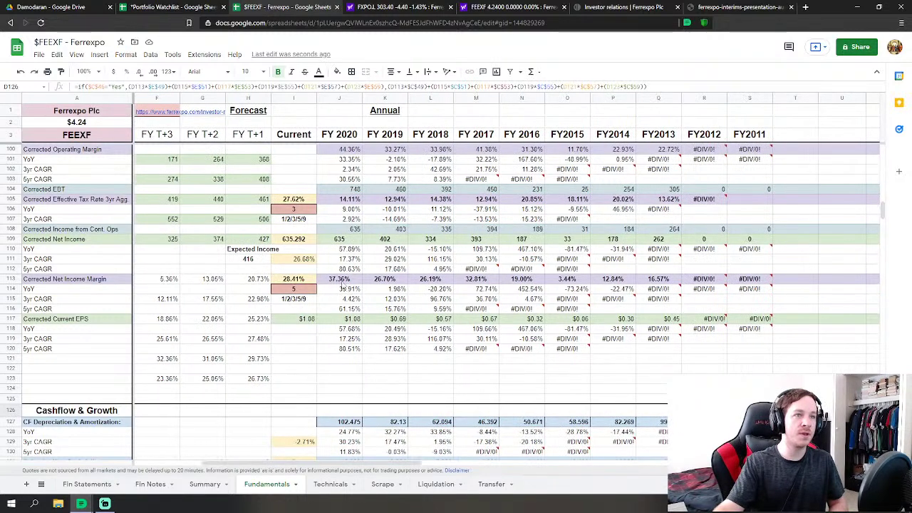
pyautogui.moveTo(344, 283); pyautogui.dragTo(670, 284)
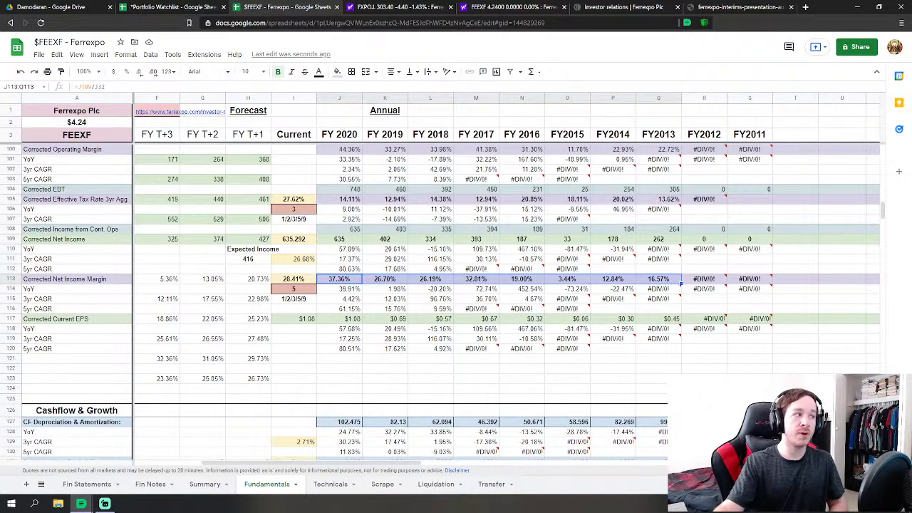
pyautogui.moveTo(338, 465); pyautogui.dragTo(272, 459)
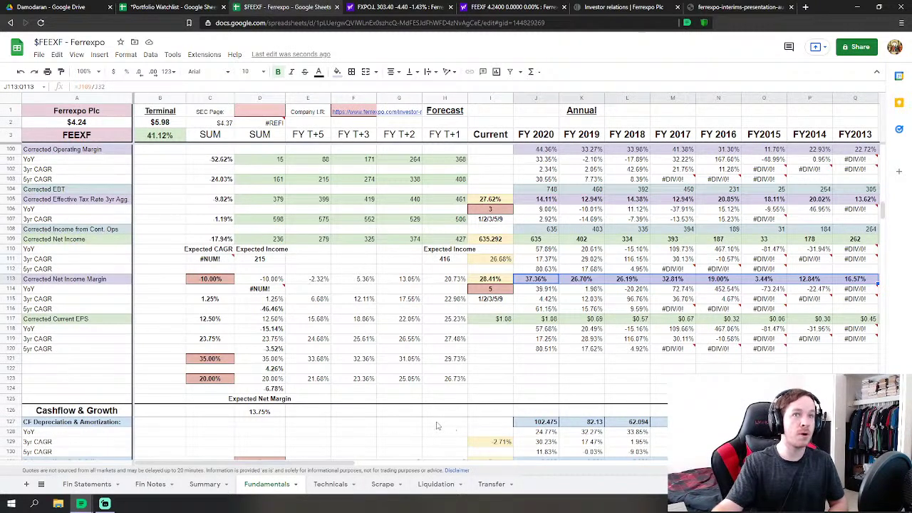
pyautogui.scroll(2, 597, 418)
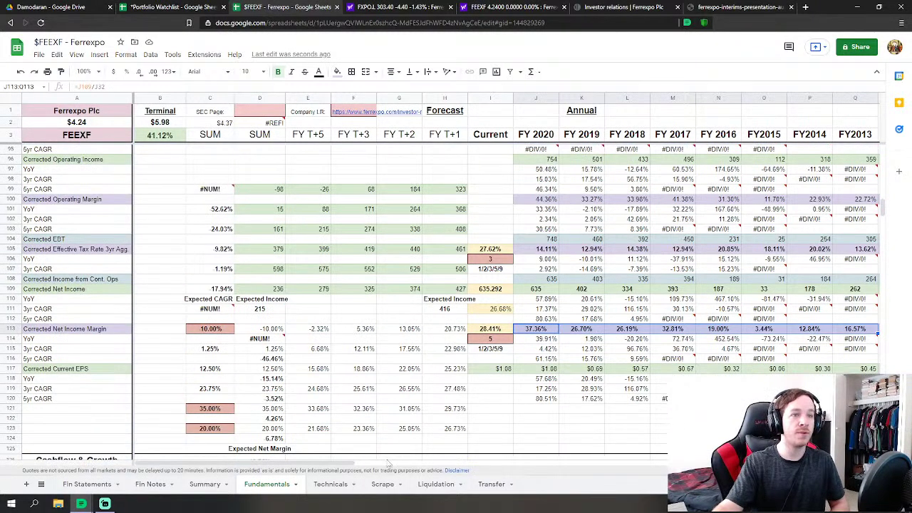
pyautogui.moveTo(319, 463); pyautogui.dragTo(383, 463)
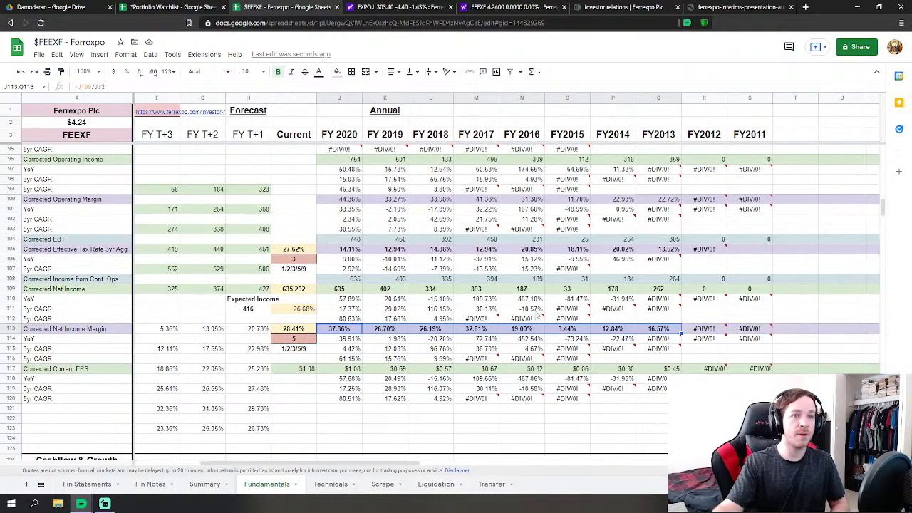
# Review the formula behind the 41.12% upside figure
pyautogui.scroll(-15, 566, 301)
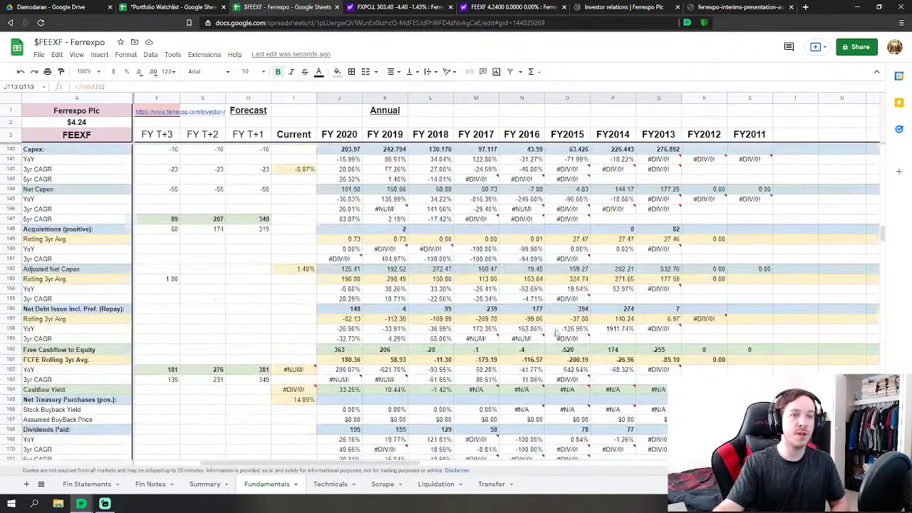
pyautogui.scroll(20, 613, 356)
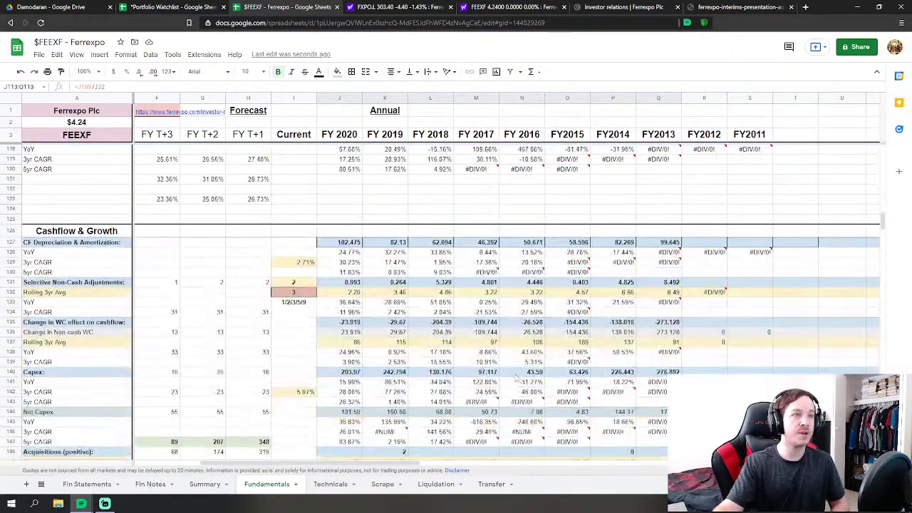
pyautogui.scroll(-6, 135, 440)
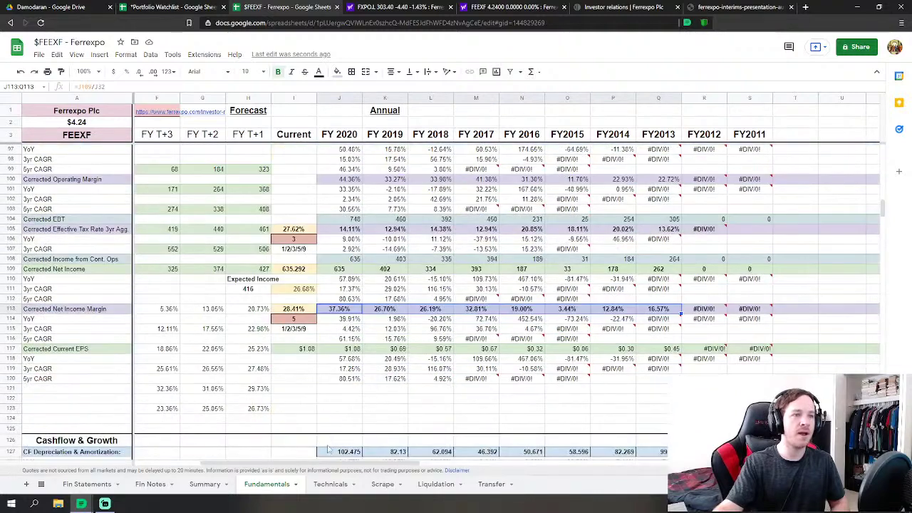
pyautogui.hscroll(-3, 135, 439)
pyautogui.scroll(-2, 177, 375)
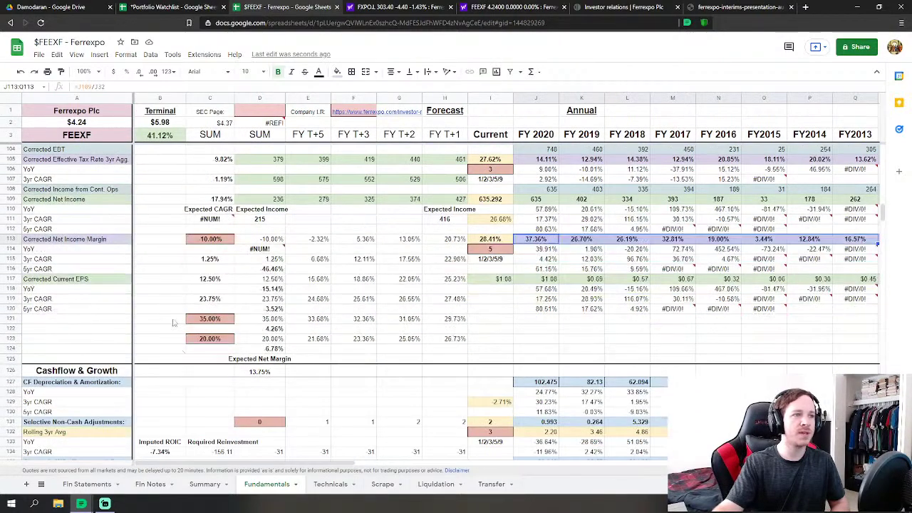
pyautogui.click(144, 298)
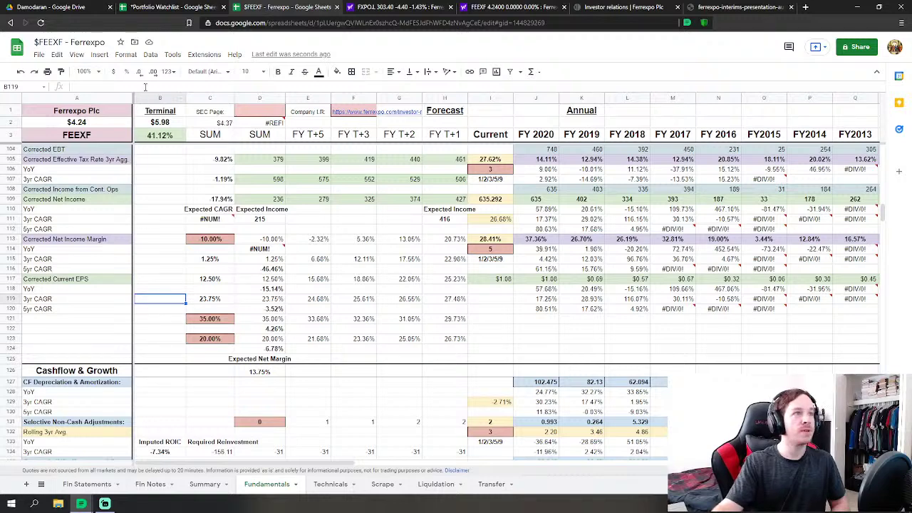
pyautogui.click(159, 135)
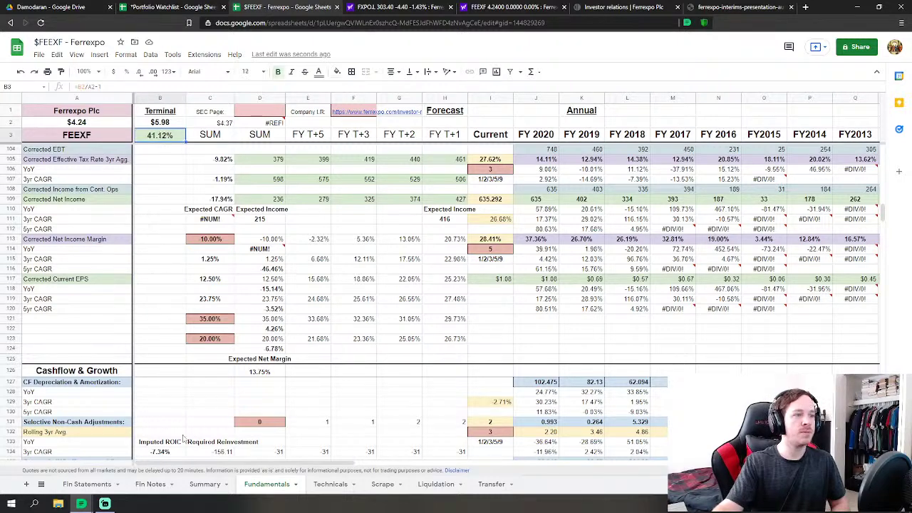
pyautogui.click(204, 485)
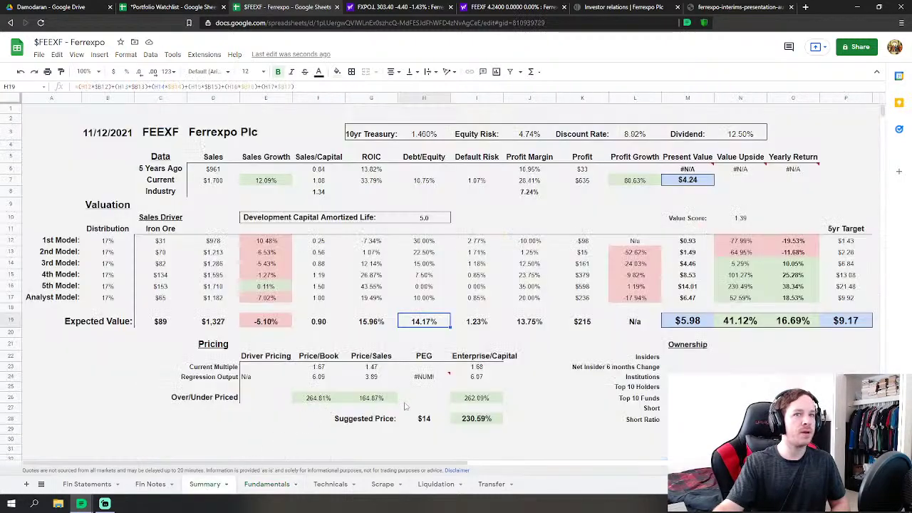
pyautogui.click(270, 486)
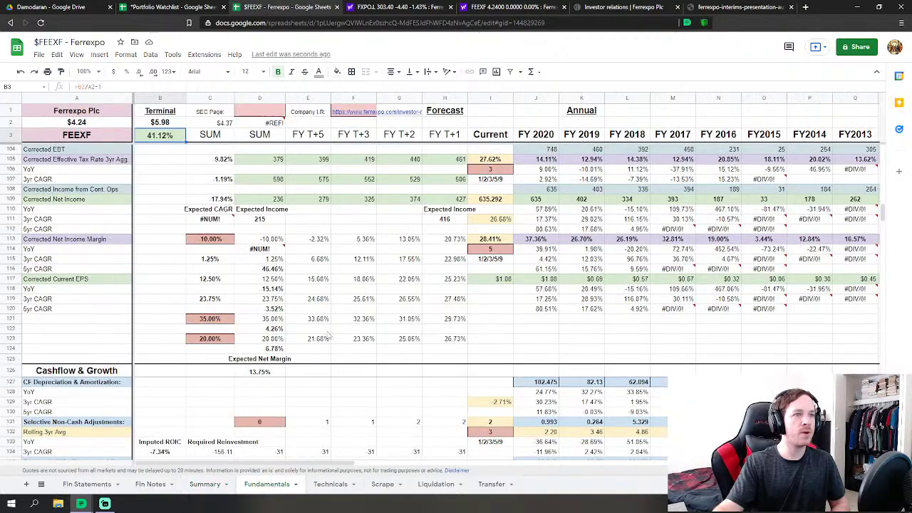
pyautogui.click(411, 386)
pyautogui.click(585, 329)
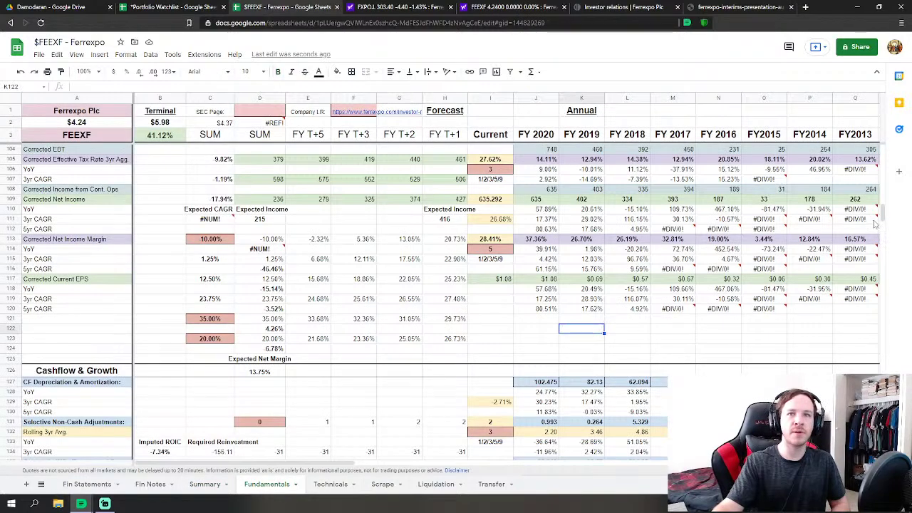
pyautogui.moveTo(882, 212); pyautogui.dragTo(858, 211)
pyautogui.click(525, 344)
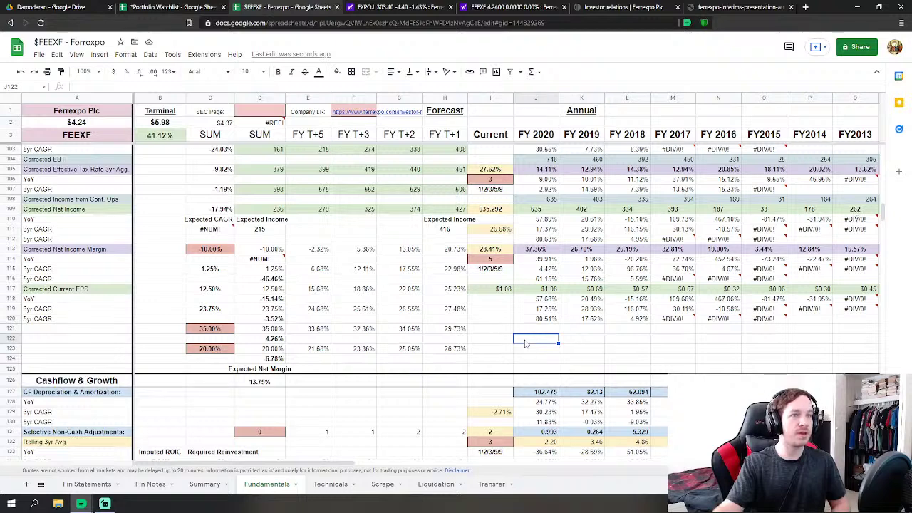
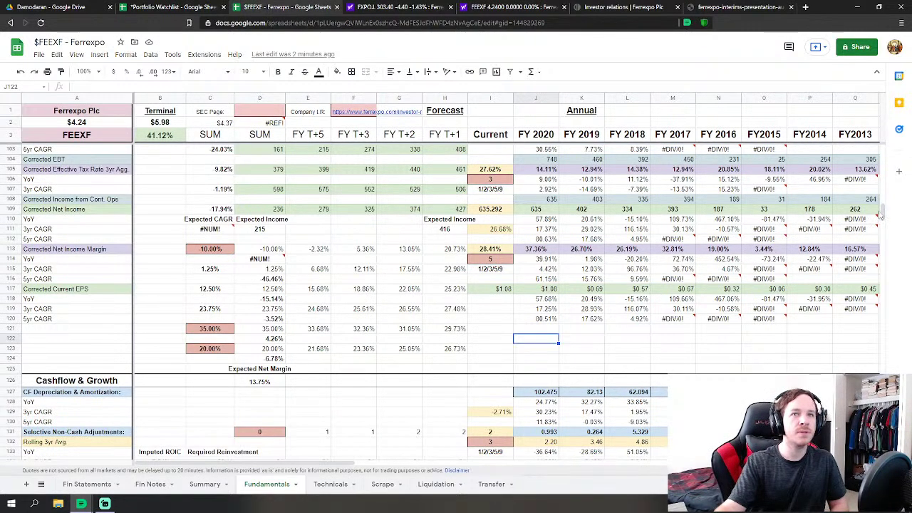
# Scroll the Fundamentals sheet down to the Equity, Enterprise and Dividends & Cashflow ratio rows near row 330
pyautogui.moveTo(882, 214); pyautogui.dragTo(882, 296)
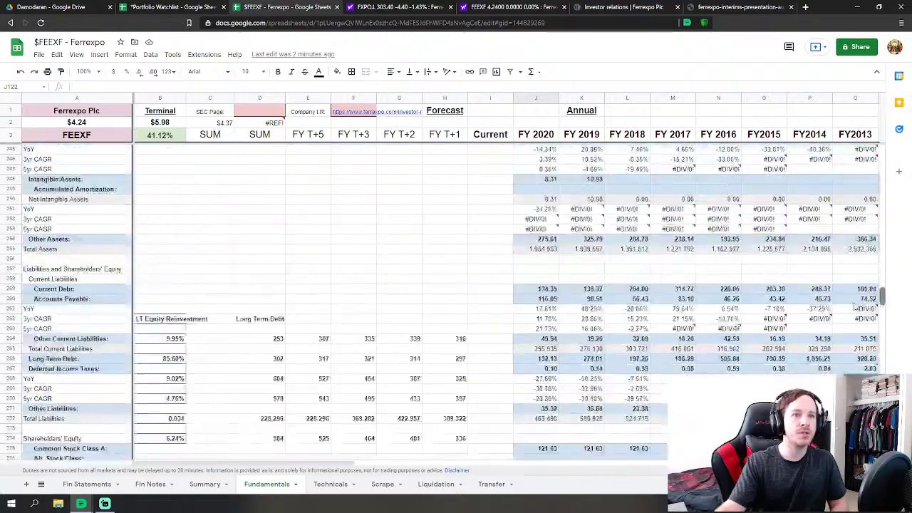
pyautogui.scroll(-10, 854, 305)
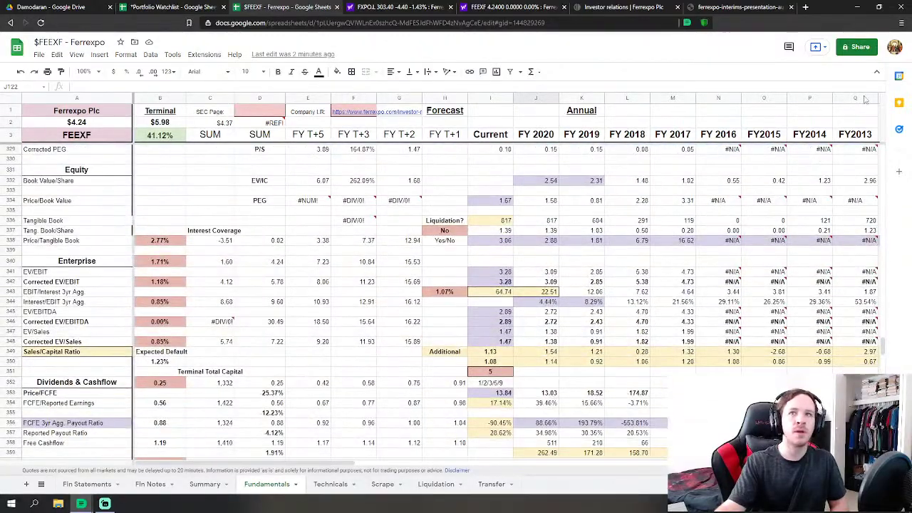
pyautogui.scroll(6, 541, 269)
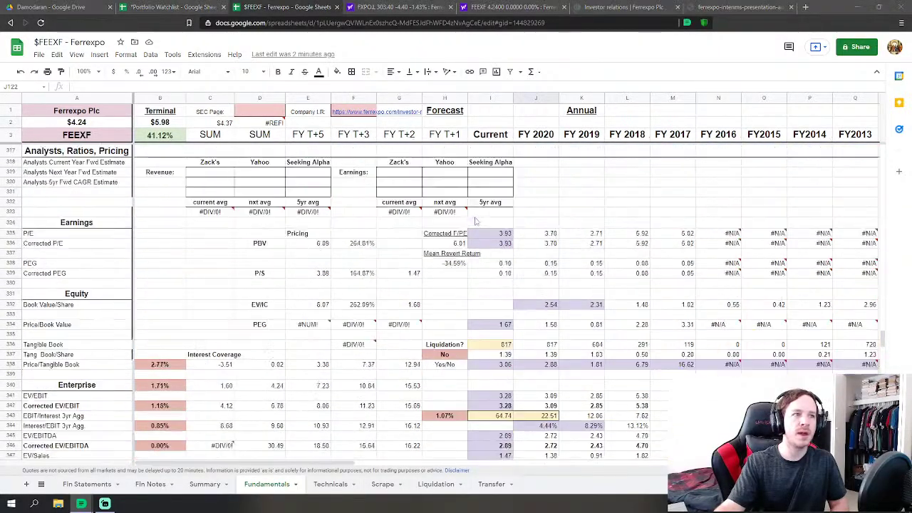
pyautogui.scroll(6, 542, 270)
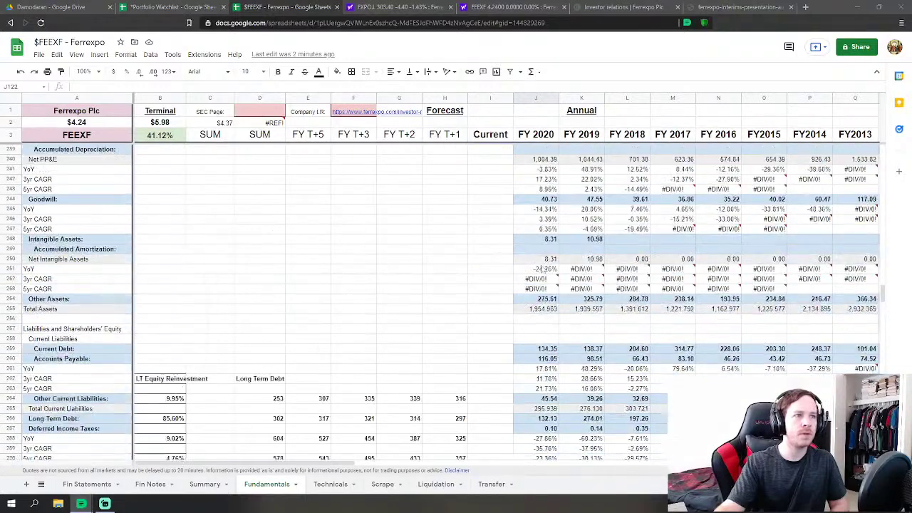
pyautogui.scroll(-4, 538, 267)
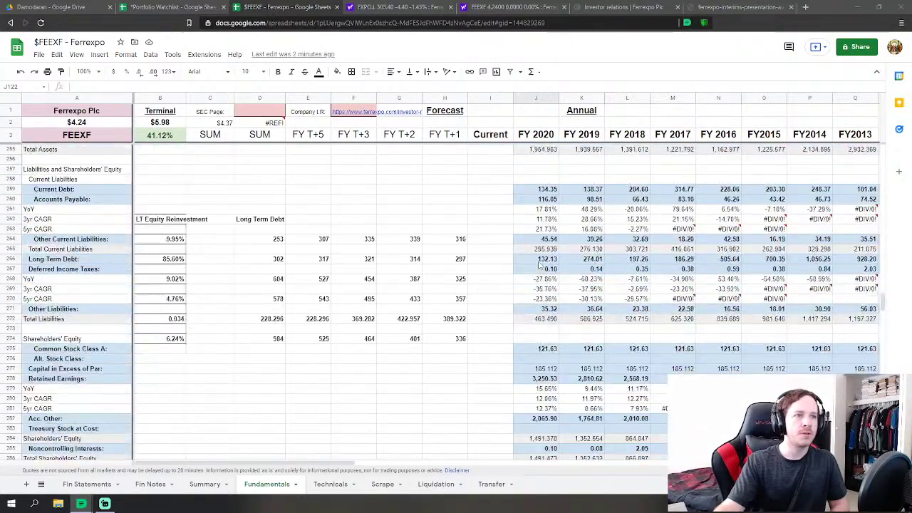
pyautogui.scroll(-6, 425, 323)
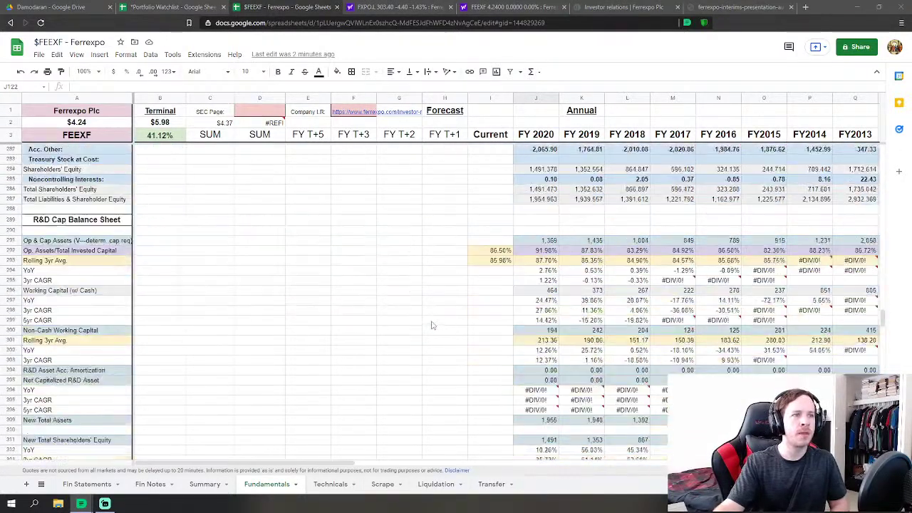
pyautogui.scroll(-4, 424, 324)
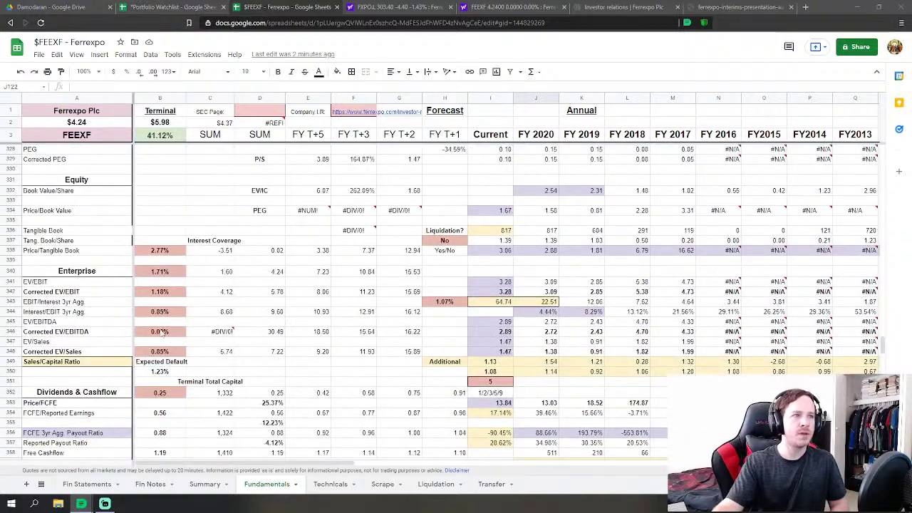
# Set the Corrected EV/Sales terminal rate in B348 to 1% and EBIT/Interest in H343 to 0.69%
pyautogui.click(161, 353)
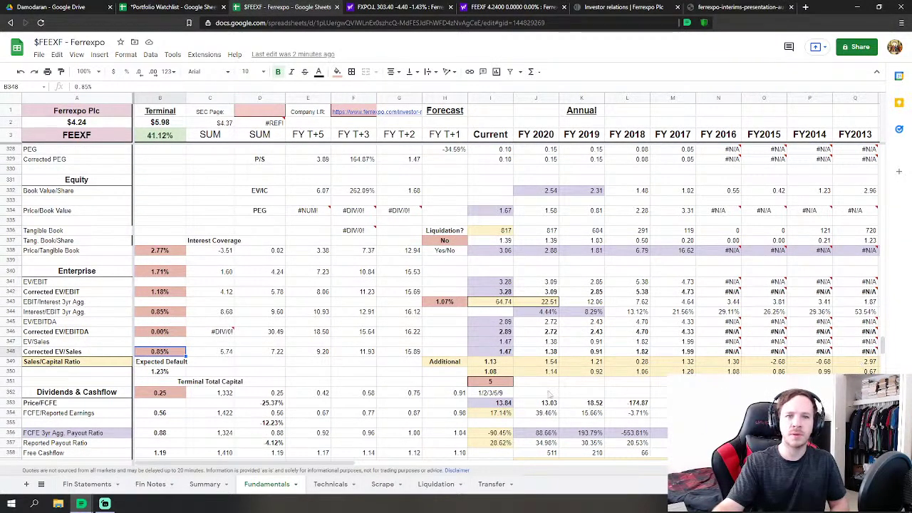
pyautogui.write('1%')
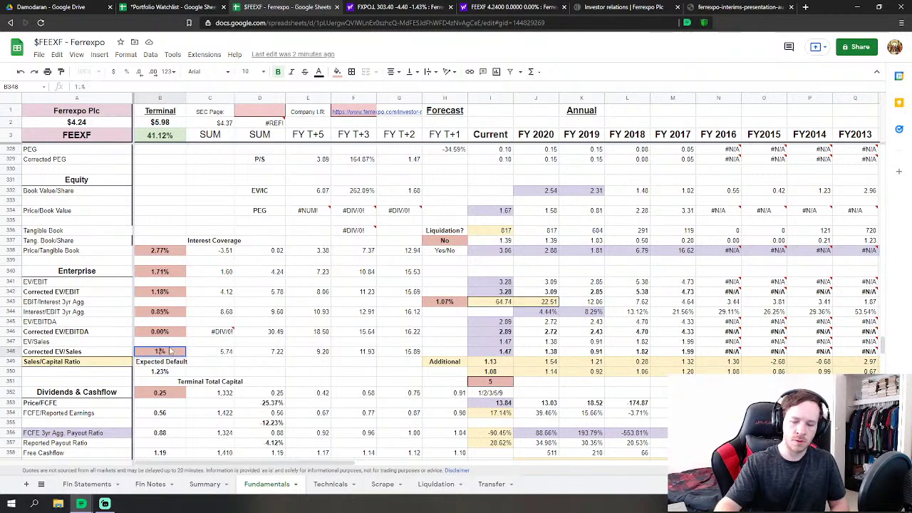
pyautogui.press('Return')
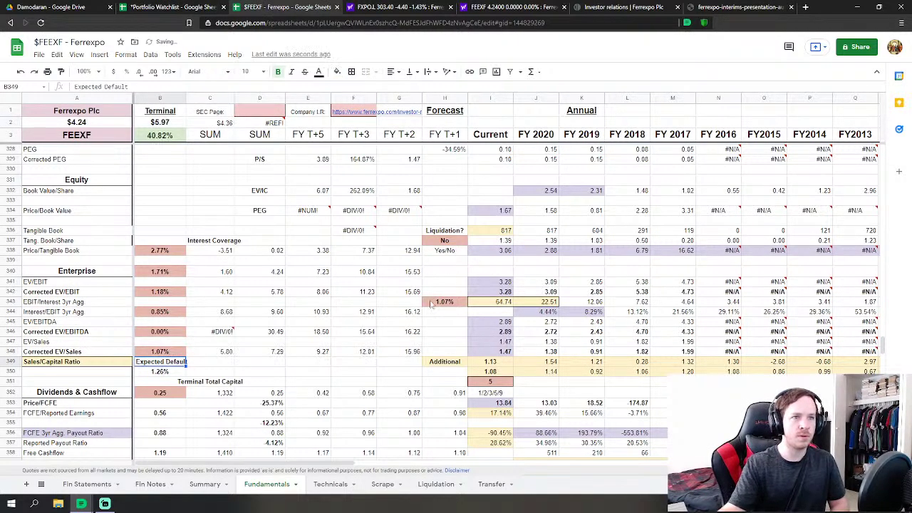
pyautogui.click(431, 302)
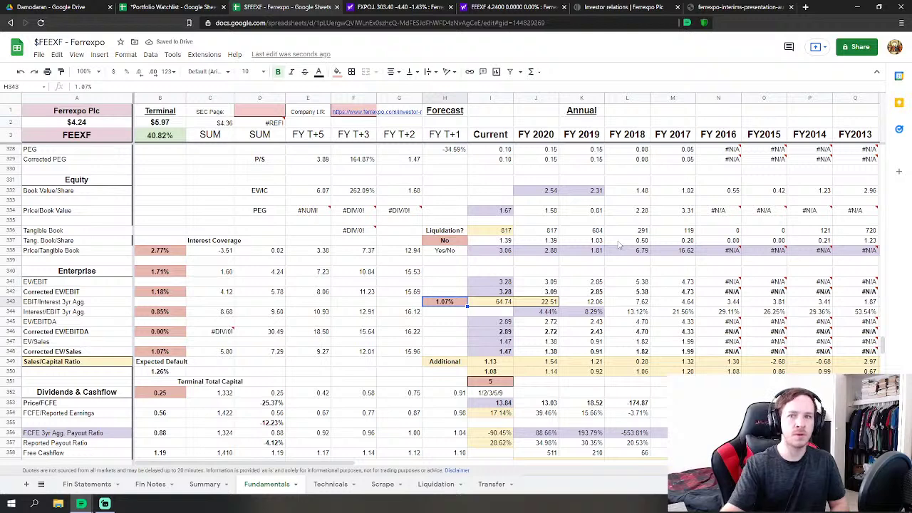
pyautogui.write('0.69%')
pyautogui.press('Return')
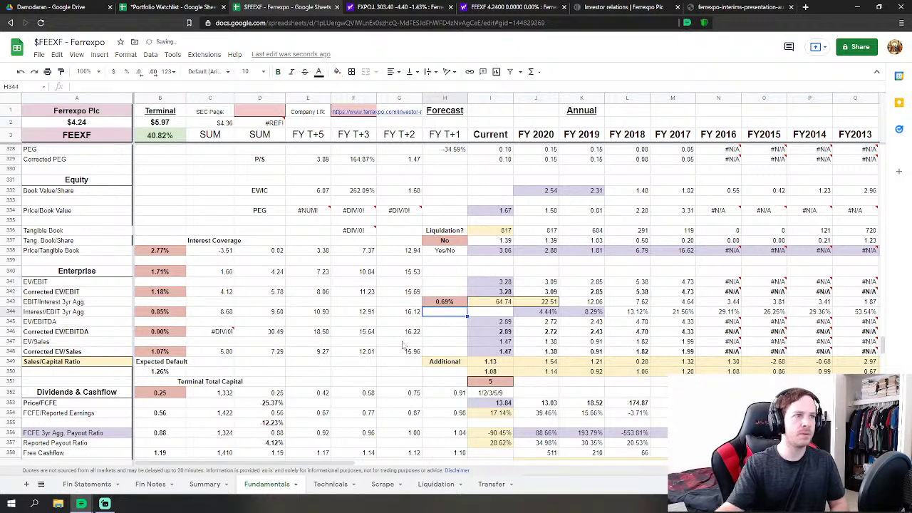
# Enter 0.69% in B344, 1.33% in B342, 4.8% in B340 and 17.44% in B338
pyautogui.click(160, 311)
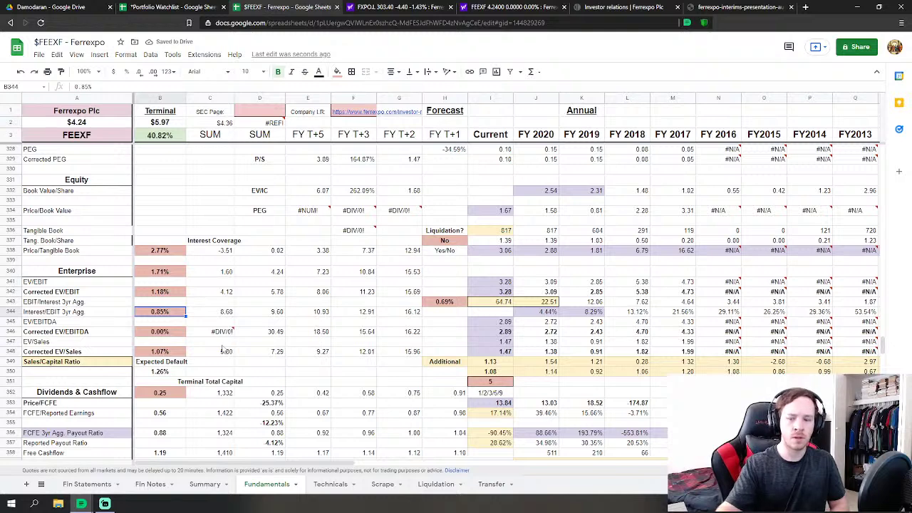
pyautogui.write('0.69%')
pyautogui.press('Up')
pyautogui.press('Up')
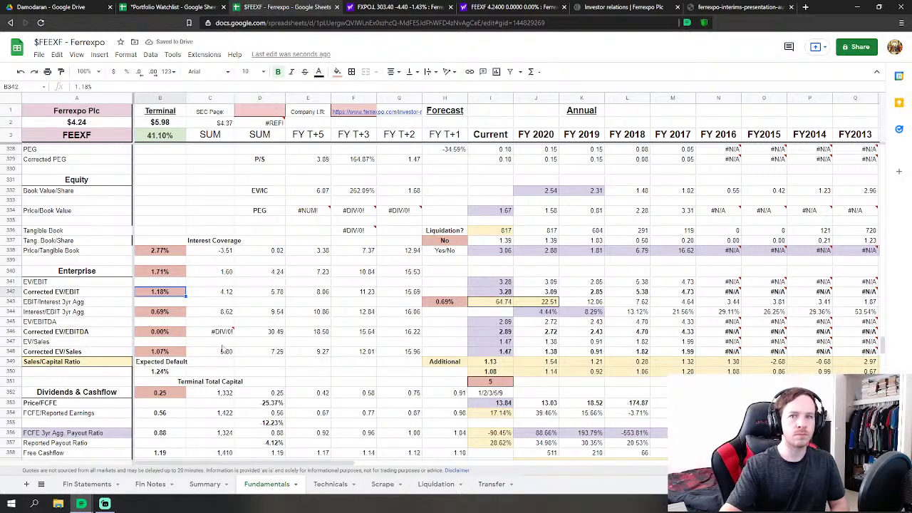
pyautogui.write('1.33%')
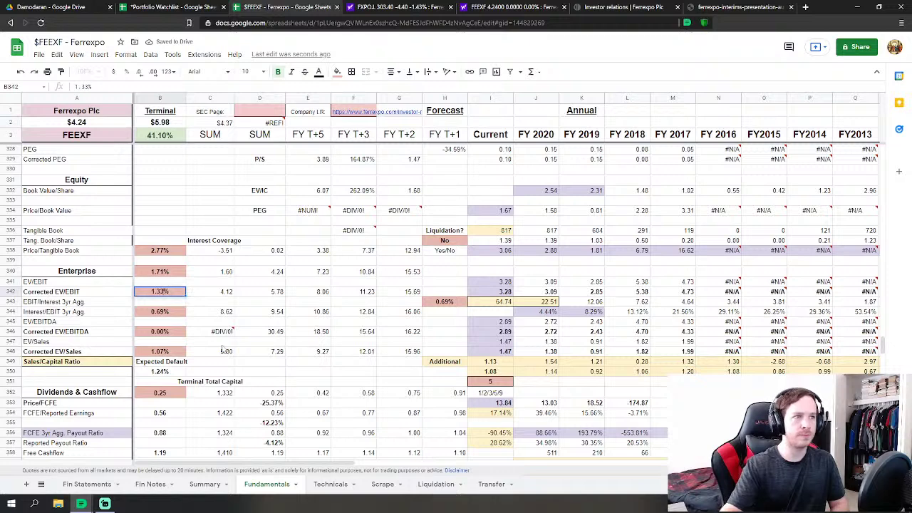
pyautogui.press('Up')
pyautogui.press('Up')
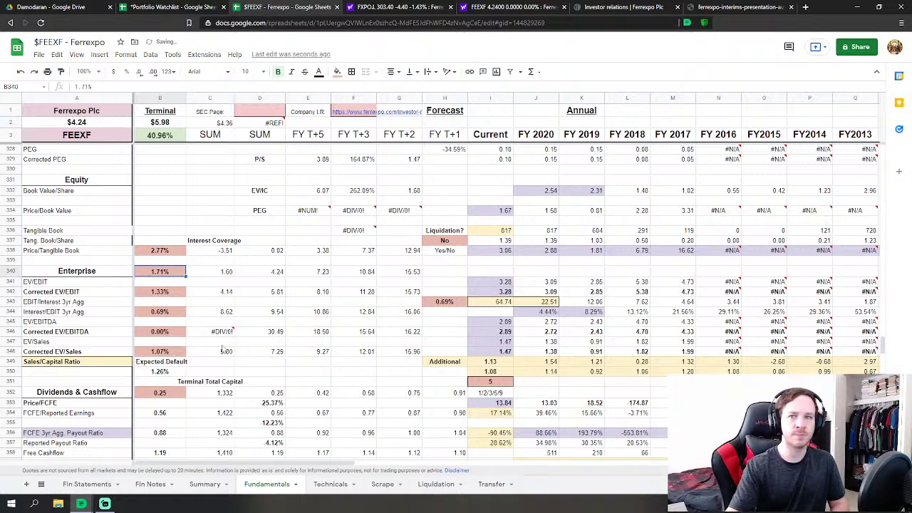
pyautogui.write('4.8%')
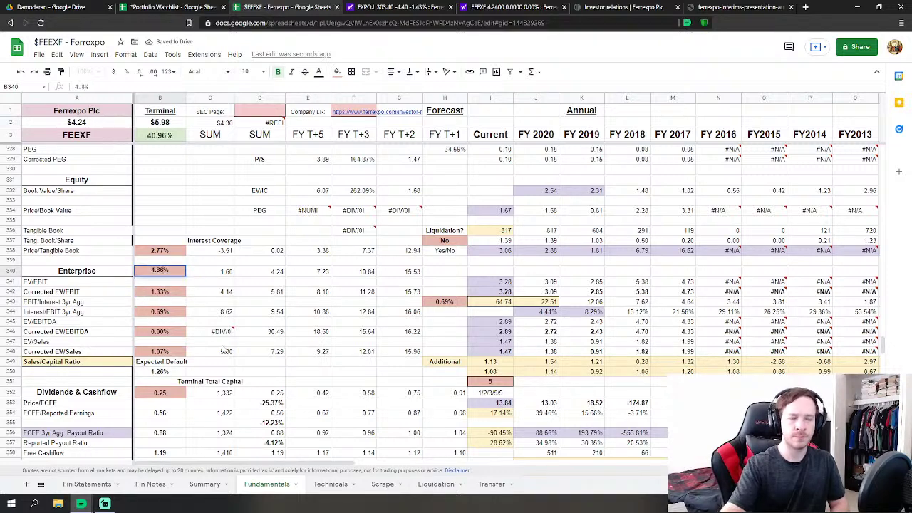
pyautogui.press('Up')
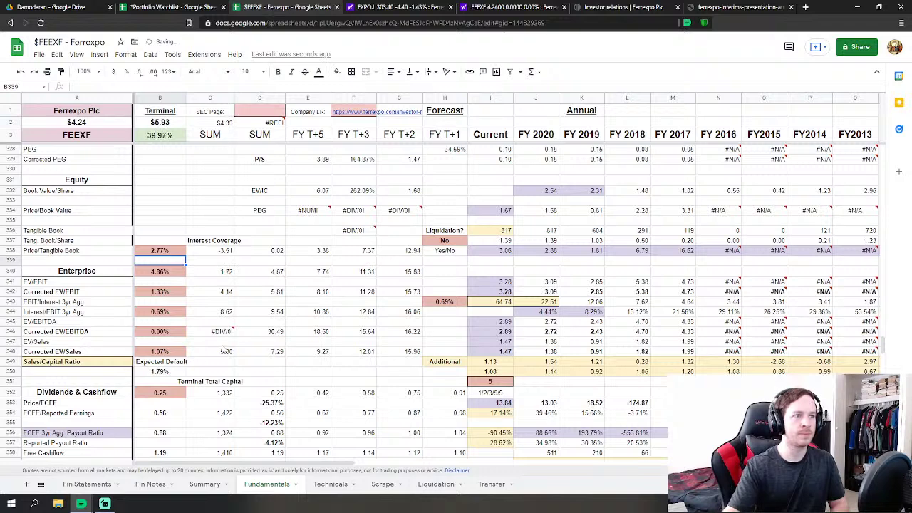
pyautogui.press('Up')
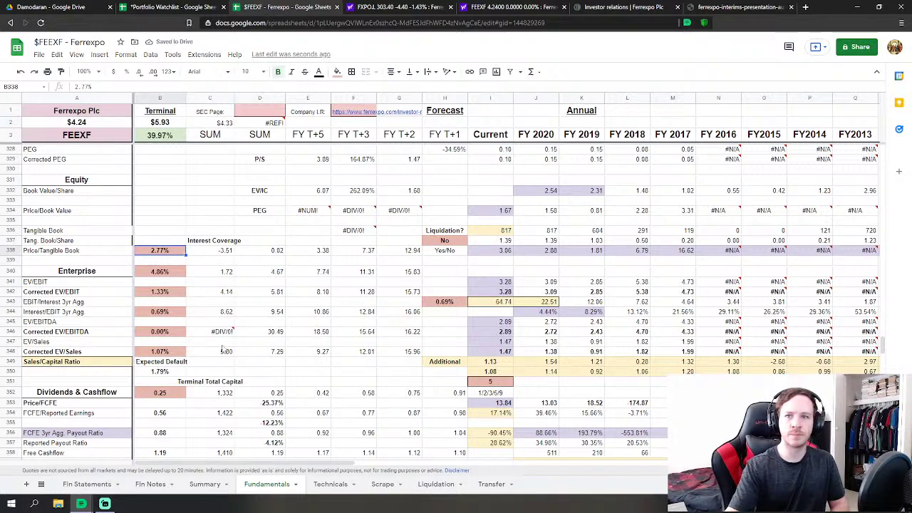
pyautogui.write('17.44%')
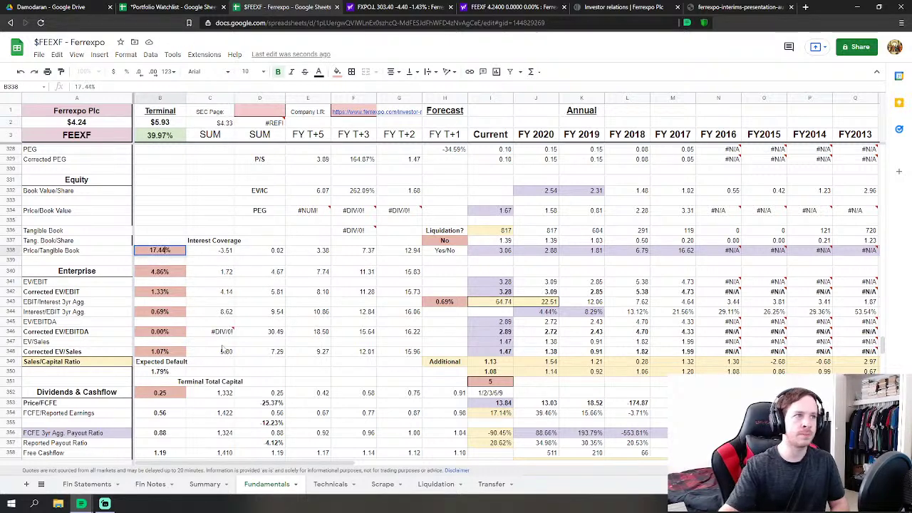
pyautogui.press('Return')
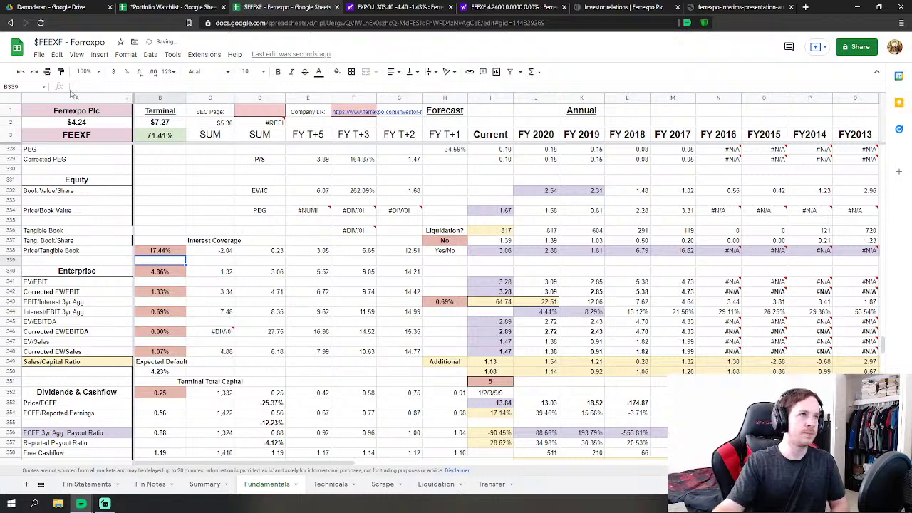
# Undo the B338 change, then redo it while checking the valuation on the Summary sheet
pyautogui.click(19, 72)
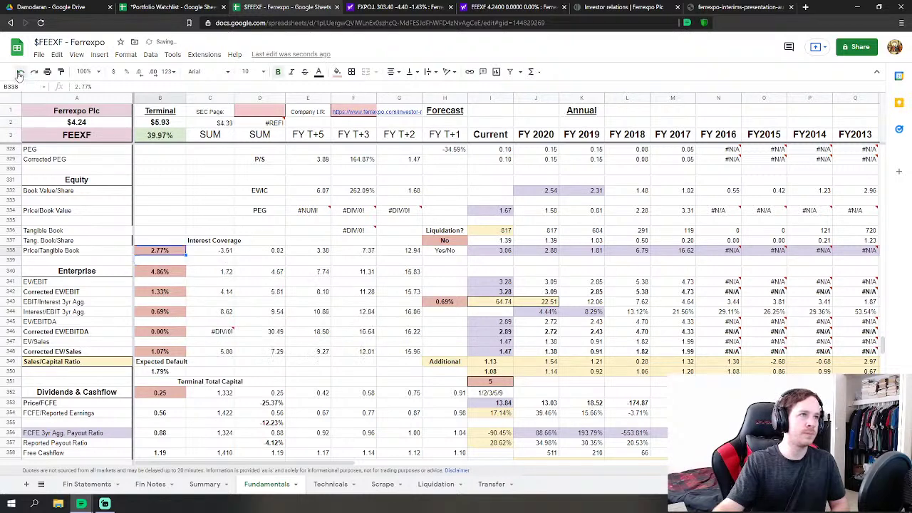
pyautogui.scroll(2, 389, 286)
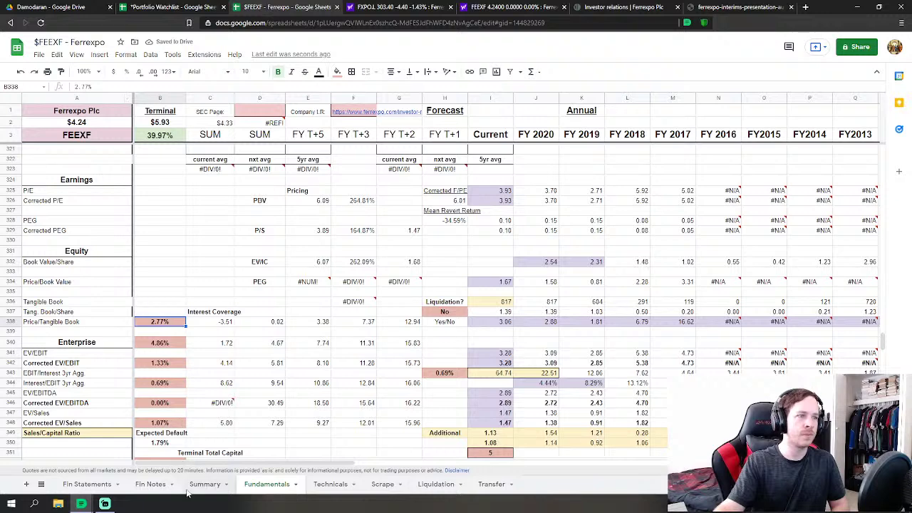
pyautogui.click(201, 485)
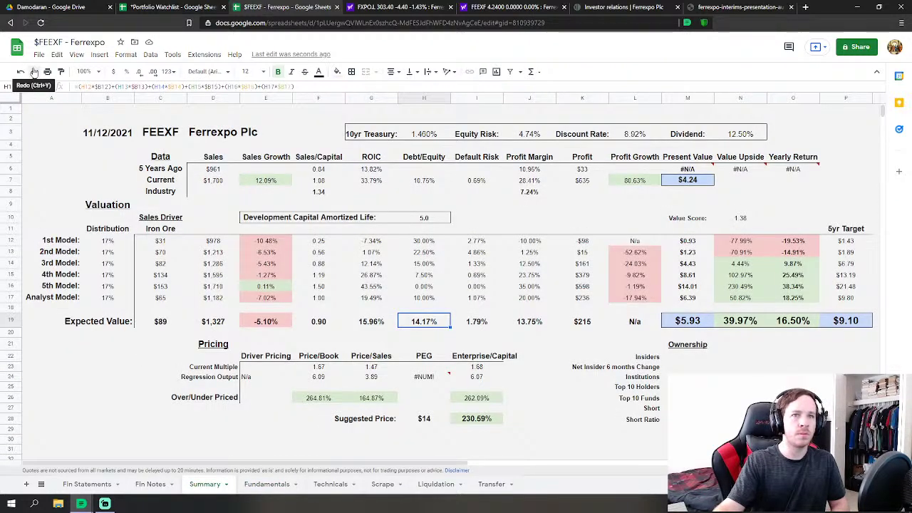
pyautogui.click(33, 72)
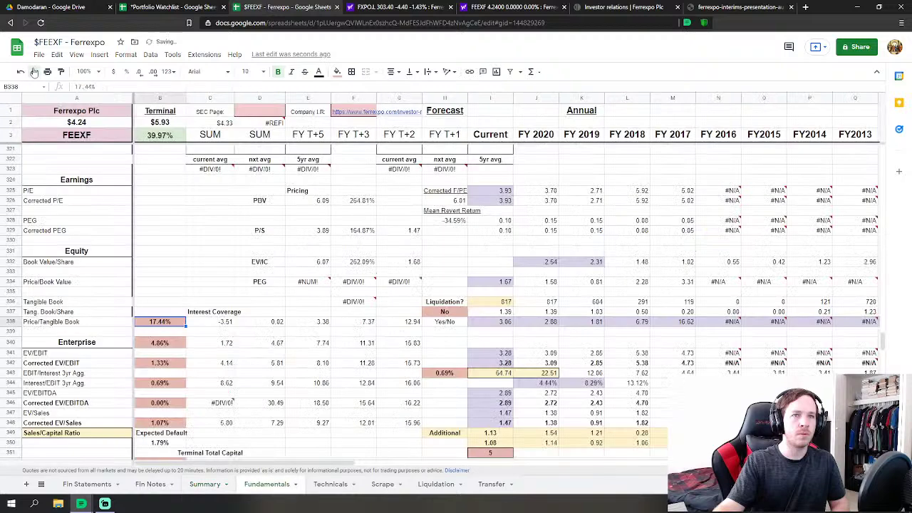
pyautogui.click(205, 485)
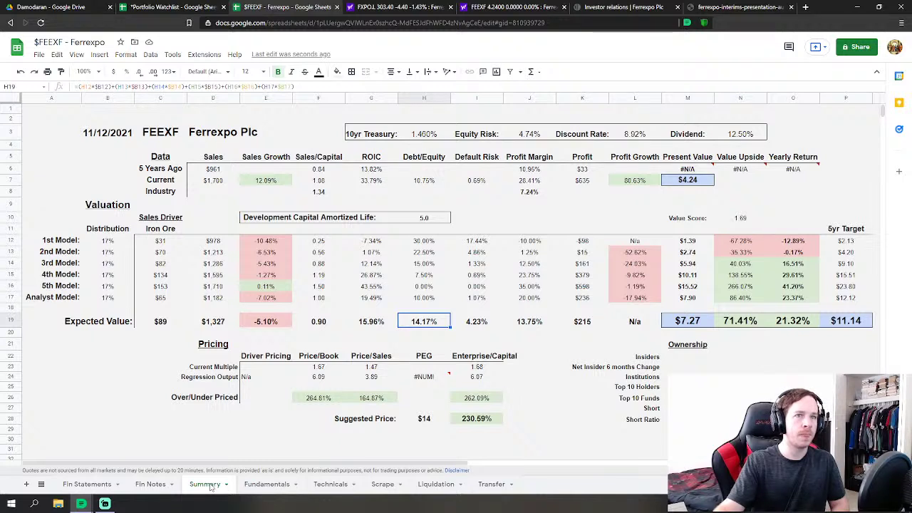
# Enter 13.09% as the Price/Tangible Book terminal rate in B338 on the Fundamentals sheet
pyautogui.click(264, 422)
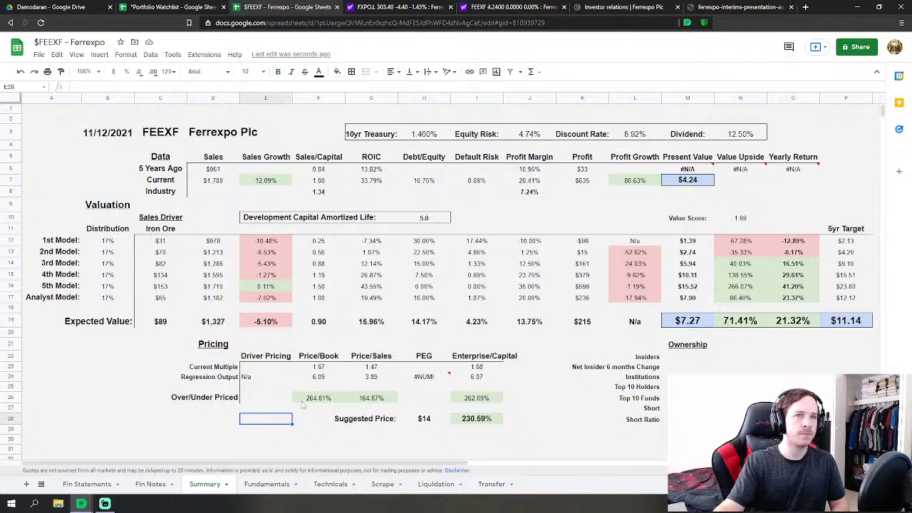
pyautogui.click(267, 485)
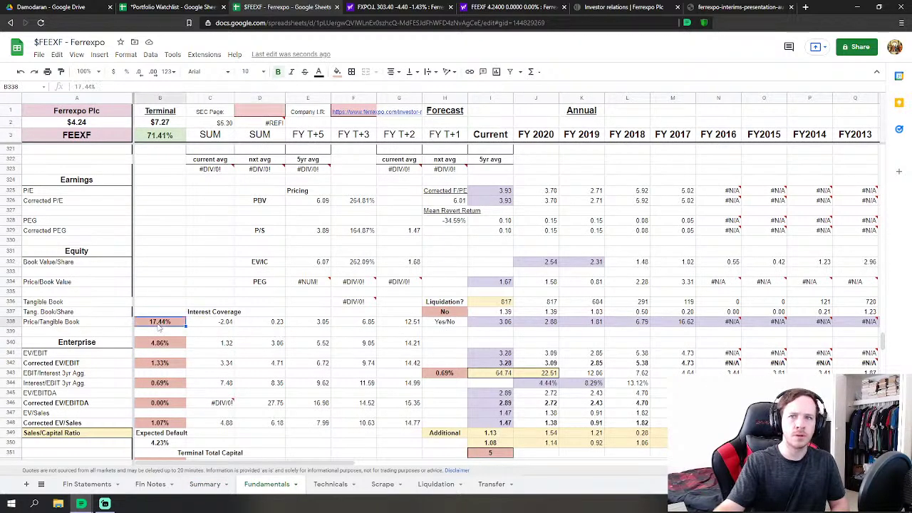
pyautogui.write('13.09')
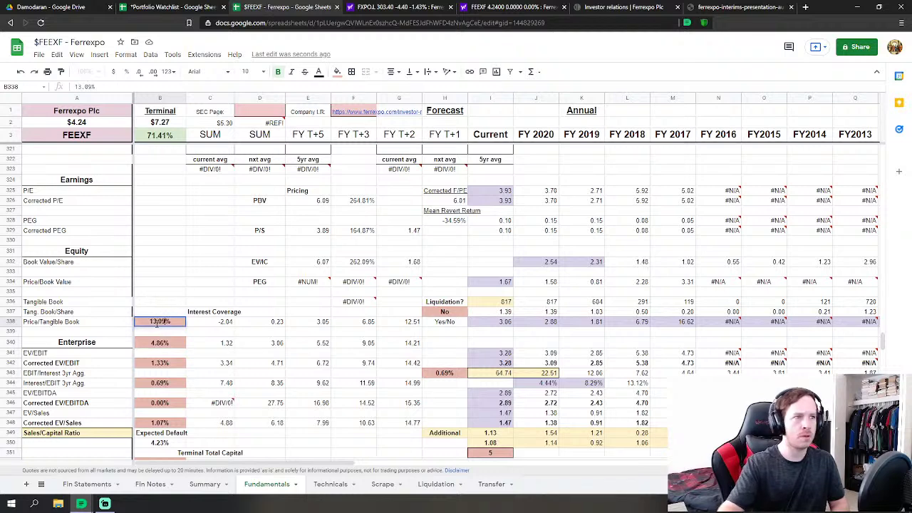
pyautogui.press('Return')
# Set the Corrected EV/EBITDA terminal rate in B346 to 0.69%
pyautogui.moveTo(172, 262); pyautogui.dragTo(174, 256)
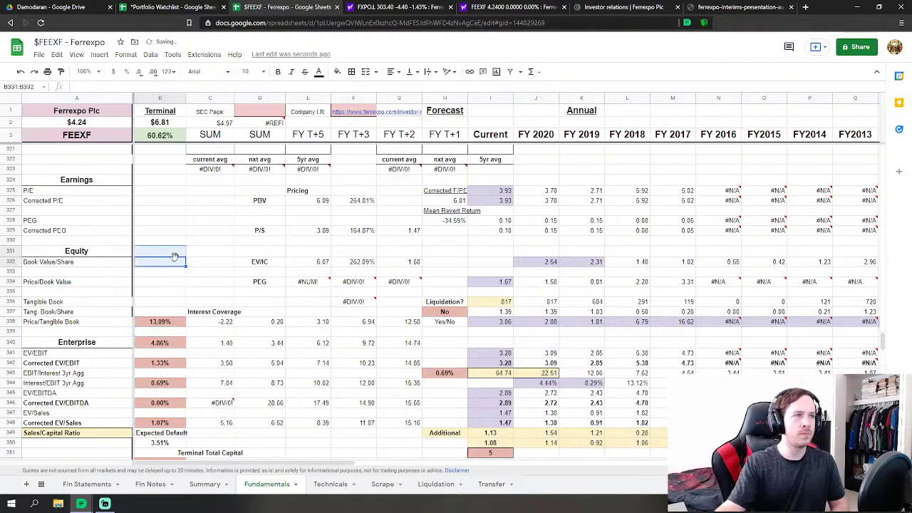
pyautogui.scroll(-2, 182, 271)
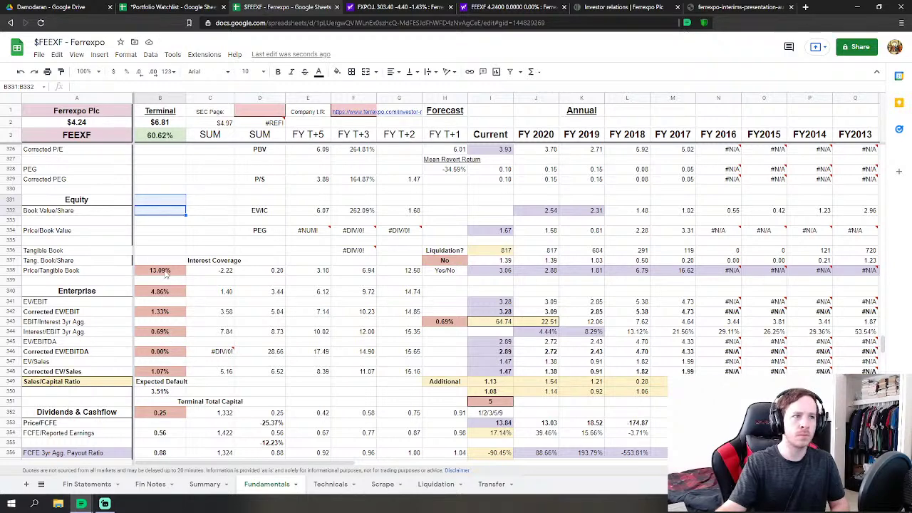
pyautogui.click(161, 333)
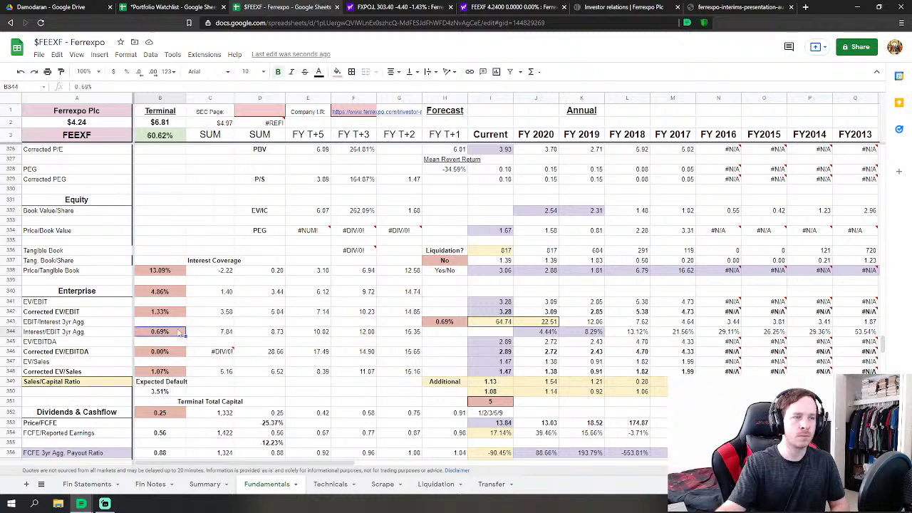
pyautogui.click(149, 351)
pyautogui.write('0.')
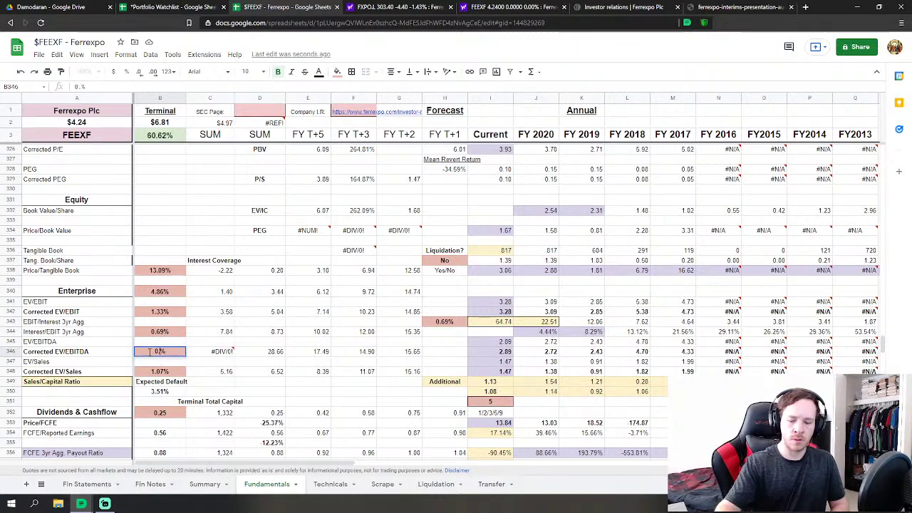
pyautogui.write('69')
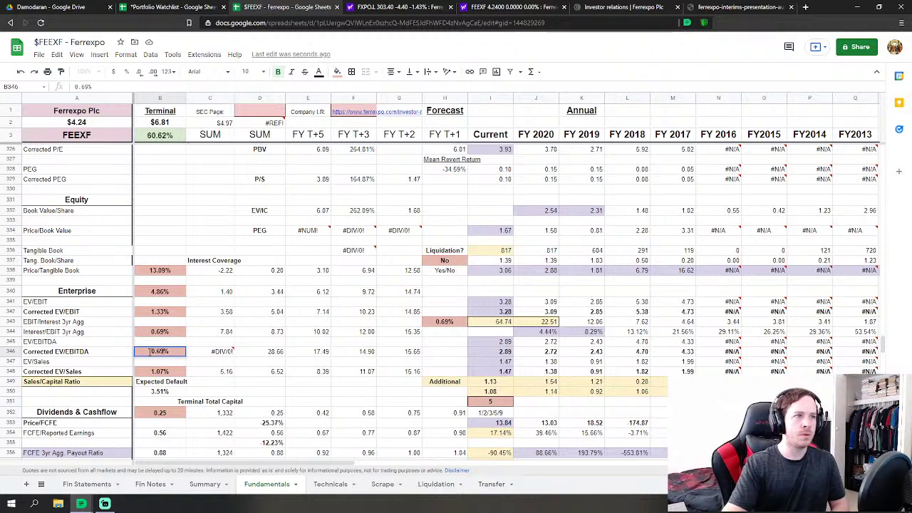
pyautogui.press('Up')
pyautogui.press('Up')
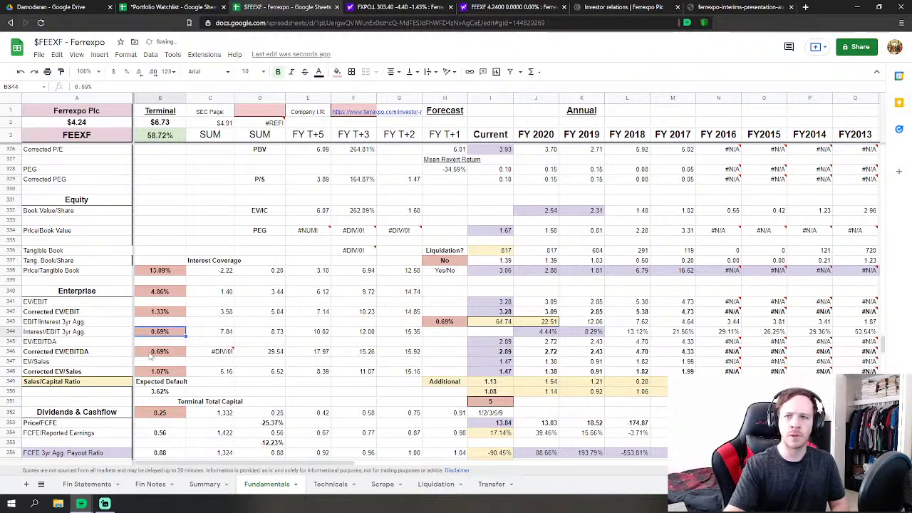
# Enter 0.85% Interest/EBIT in B344, 1.71% Corrected EV/EBIT in B342, and 9.97% Price/Tangible Book in B338
pyautogui.write('0.85%')
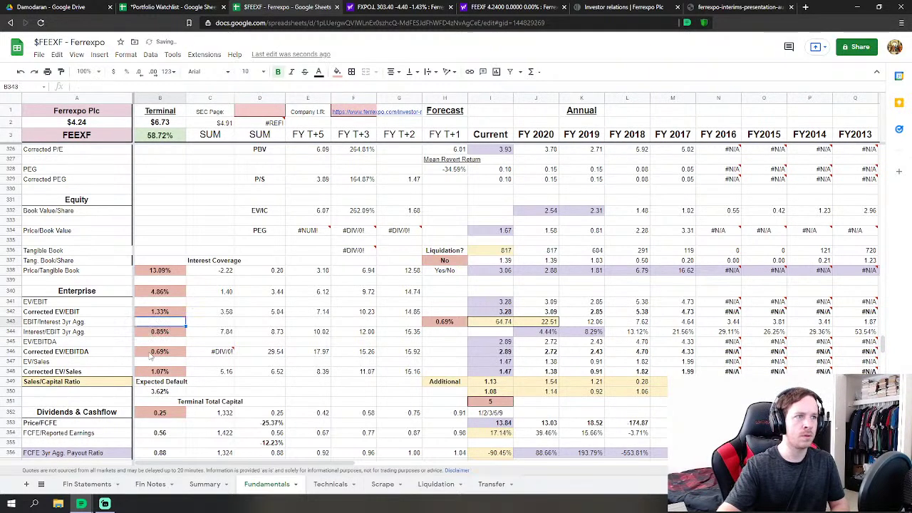
pyautogui.press('Up')
pyautogui.press('Up')
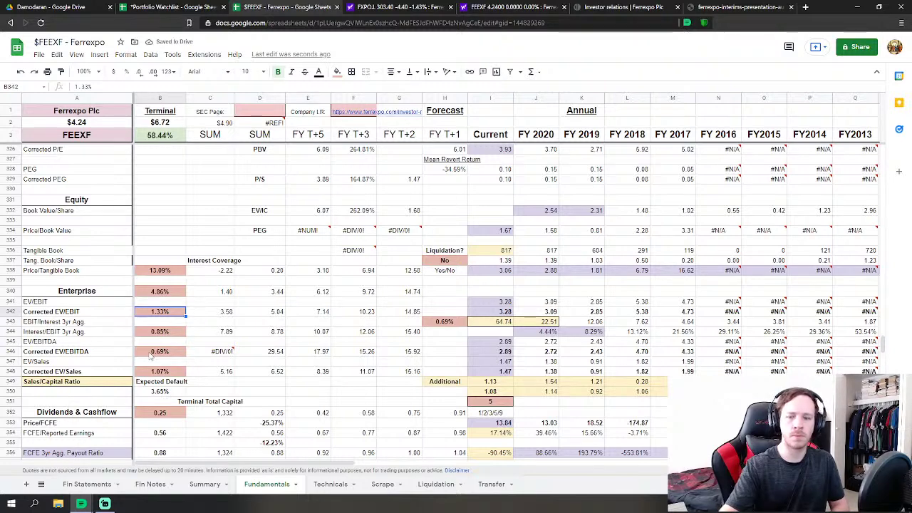
pyautogui.write('1.71%')
pyautogui.press('Up')
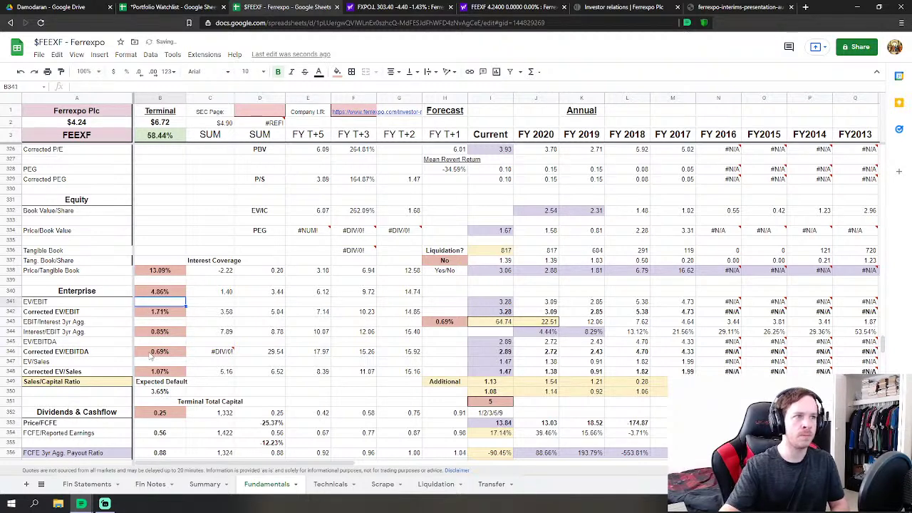
pyautogui.press('Up')
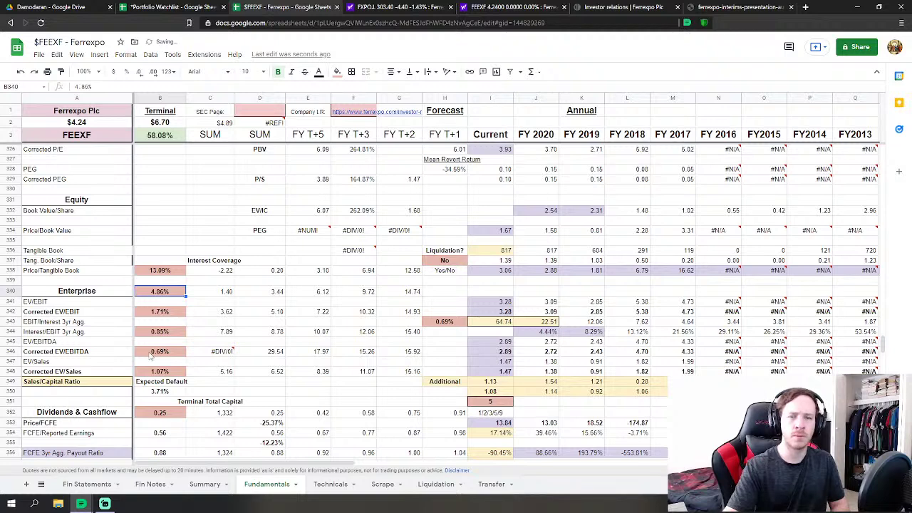
pyautogui.press('Up')
pyautogui.press('Up')
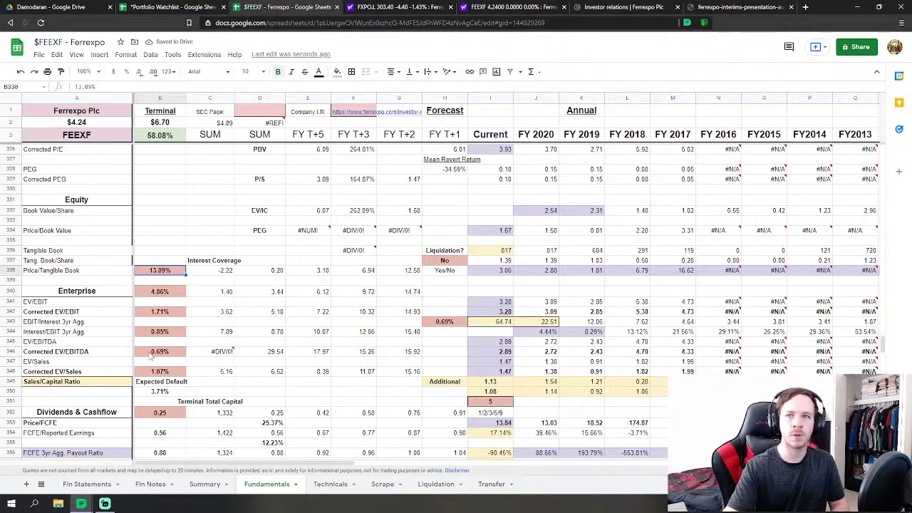
pyautogui.write('9.97%')
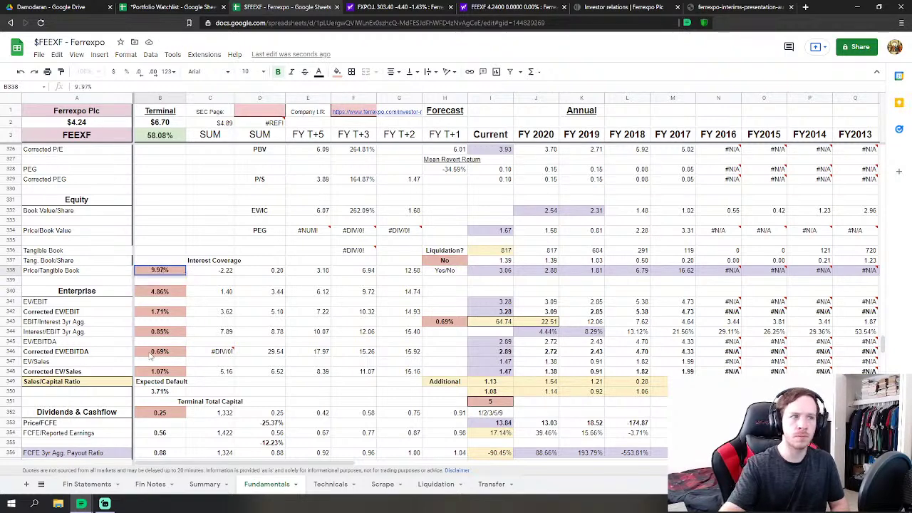
pyautogui.press('Return')
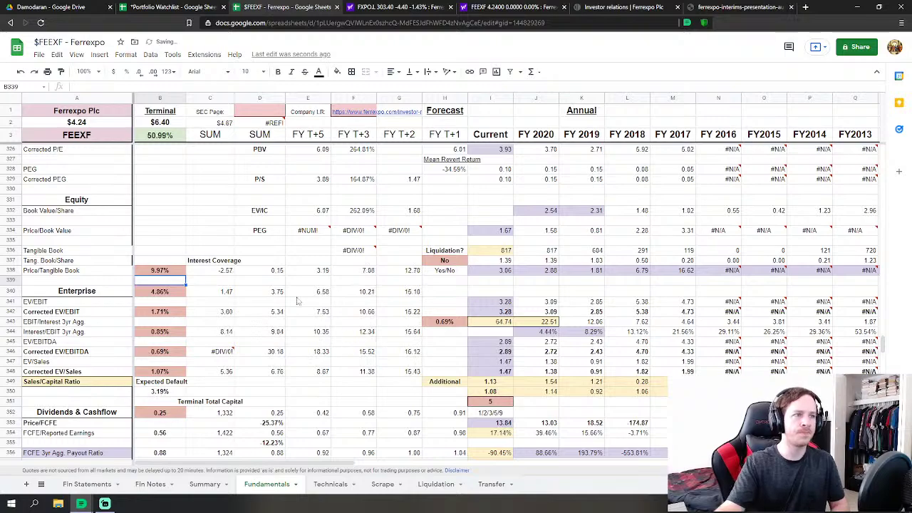
pyautogui.click(178, 211)
pyautogui.scroll(2, 275, 264)
pyautogui.scroll(5, 275, 264)
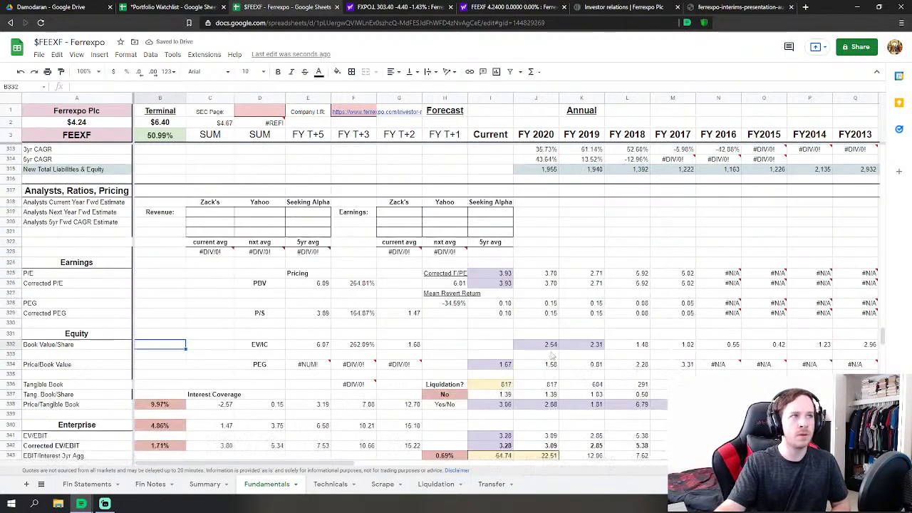
pyautogui.scroll(-12, 599, 383)
pyautogui.scroll(-9, 598, 383)
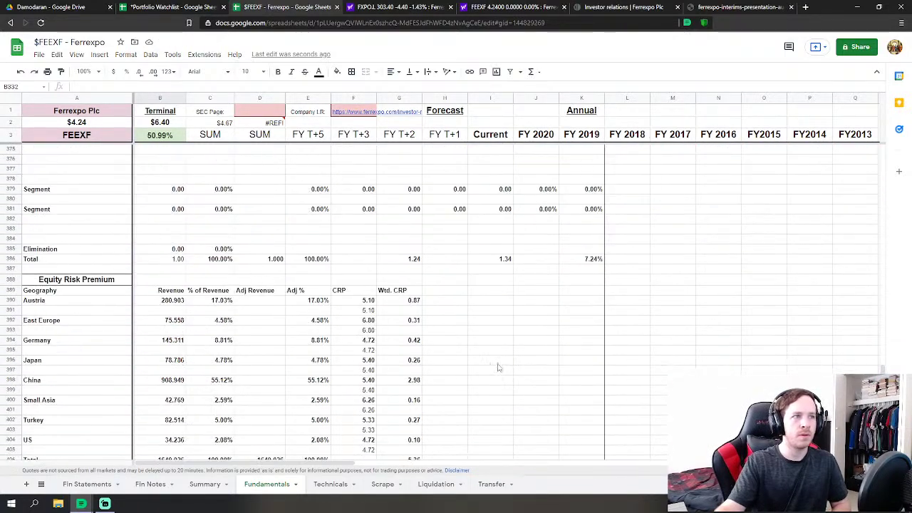
pyautogui.scroll(6, 804, 332)
pyautogui.moveTo(889, 365); pyautogui.dragTo(888, 159)
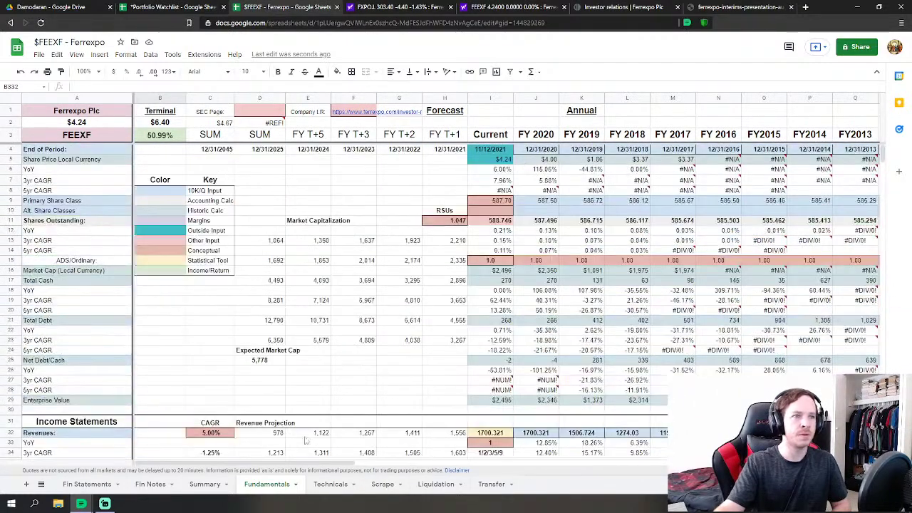
# Switch to the Summary sheet and scroll back to its top
pyautogui.click(204, 484)
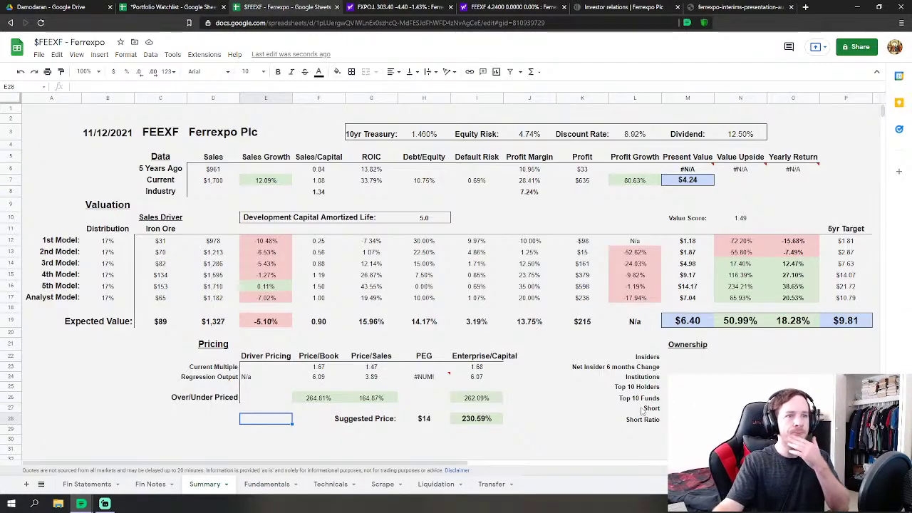
pyautogui.scroll(-10, 456, 285)
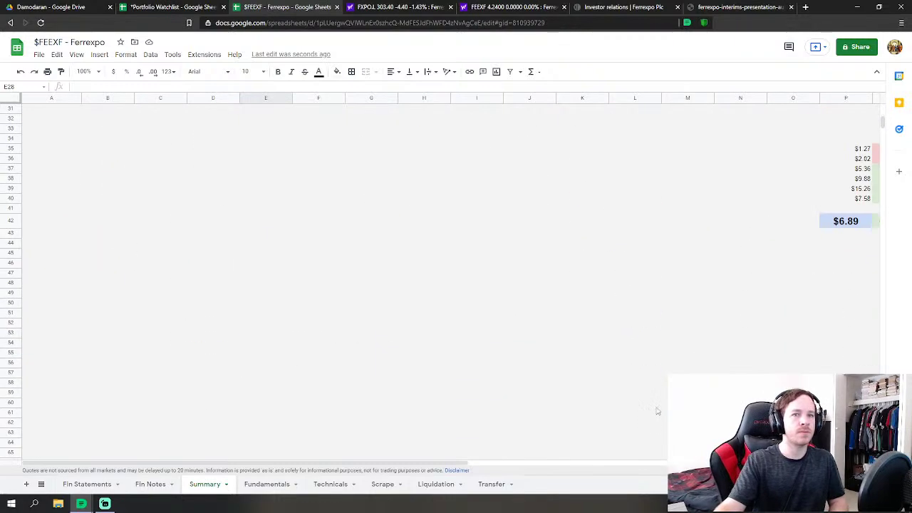
pyautogui.scroll(4, 456, 285)
pyautogui.moveTo(442, 465)
pyautogui.mouseDown()
pyautogui.moveTo(634, 465)
pyautogui.moveTo(441, 465)
pyautogui.mouseUp()
pyautogui.scroll(2, 301, 360)
pyautogui.scroll(2, 300, 360)
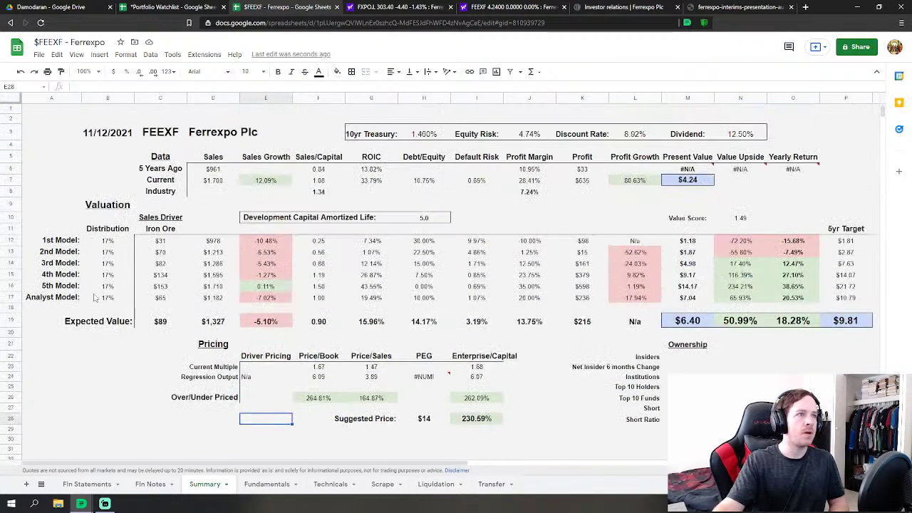
# Inspect the Industry row, the top data block and the Analyst Model Sales/Capital formula
pyautogui.click(108, 194)
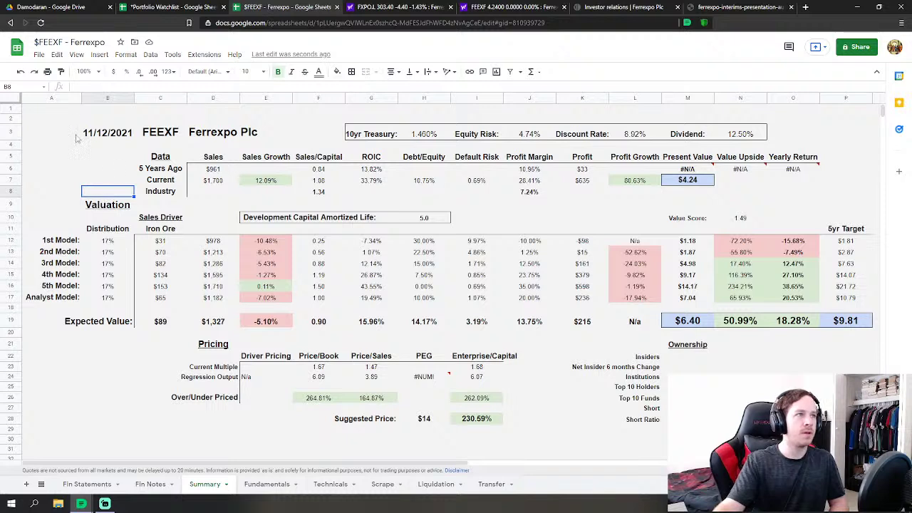
pyautogui.moveTo(61, 108)
pyautogui.mouseDown()
pyautogui.moveTo(483, 363)
pyautogui.moveTo(645, 421)
pyautogui.moveTo(755, 438)
pyautogui.moveTo(855, 438)
pyautogui.moveTo(855, 449)
pyautogui.mouseUp()
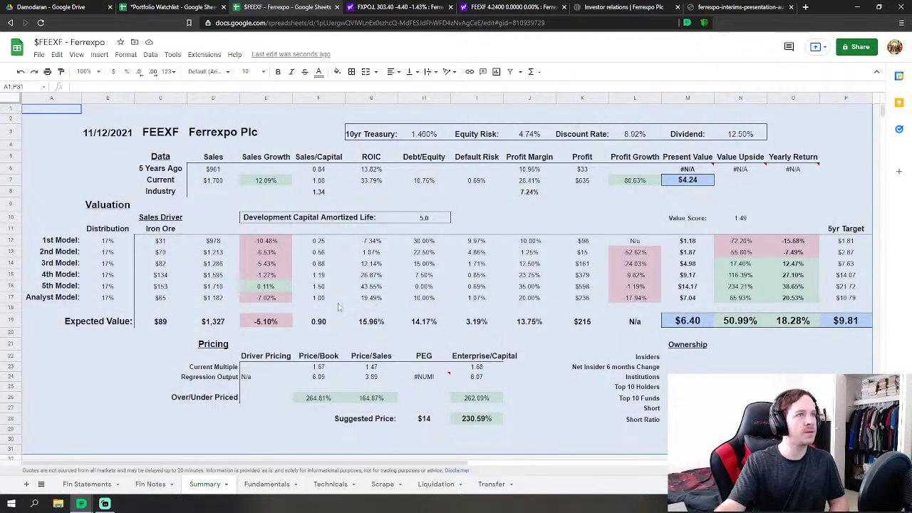
pyautogui.click(337, 301)
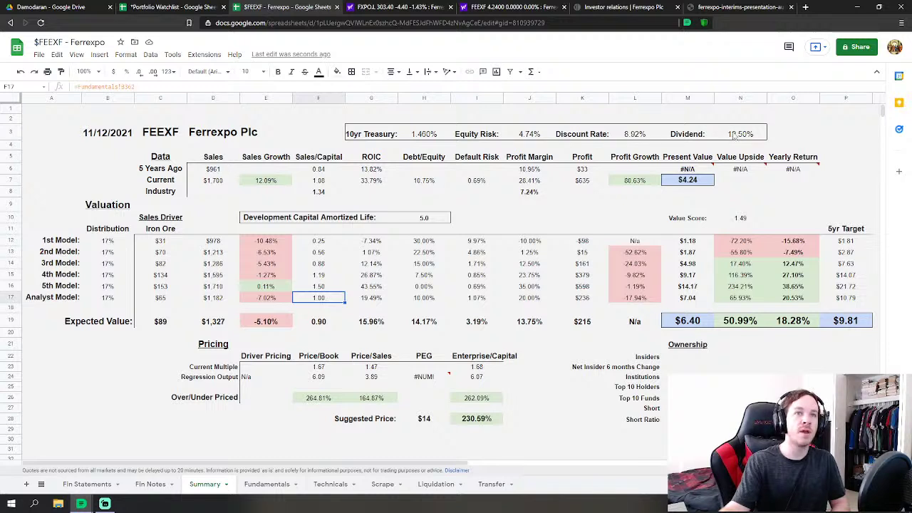
pyautogui.click(749, 135)
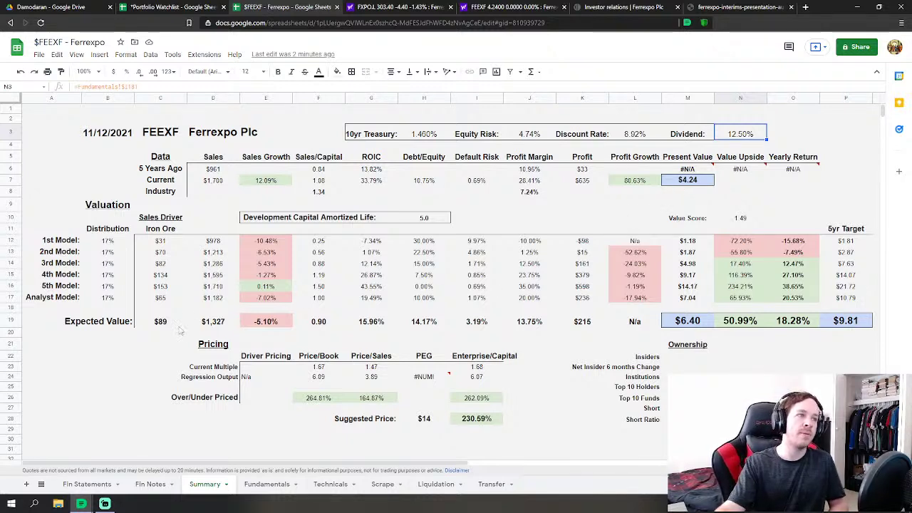
pyautogui.moveTo(111, 298); pyautogui.dragTo(111, 242)
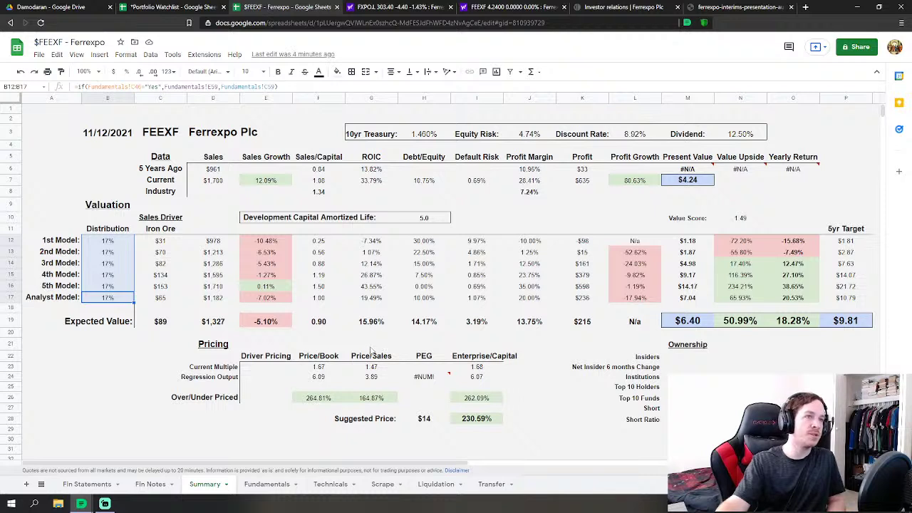
pyautogui.click(322, 326)
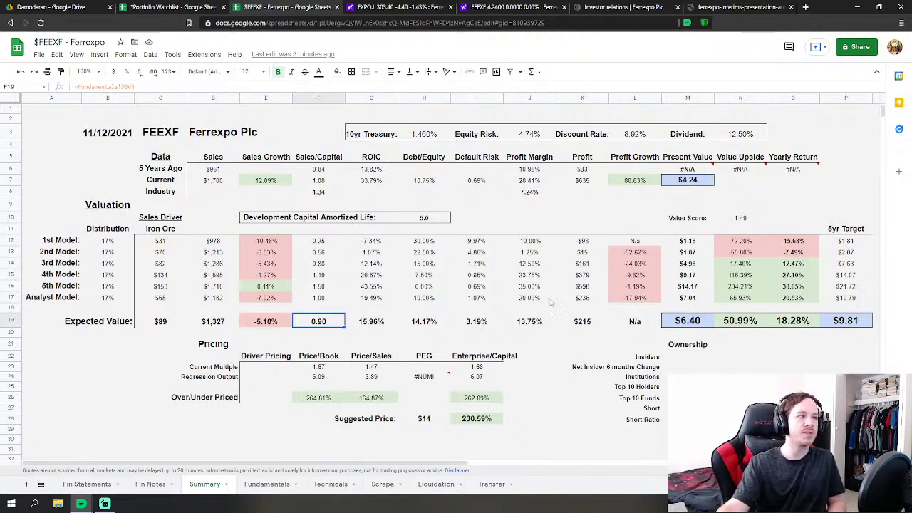
pyautogui.click(527, 243)
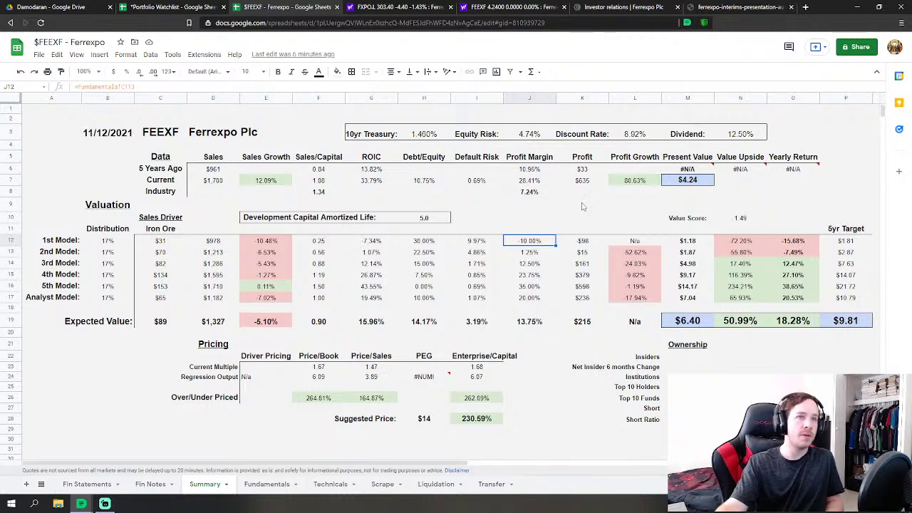
pyautogui.click(632, 136)
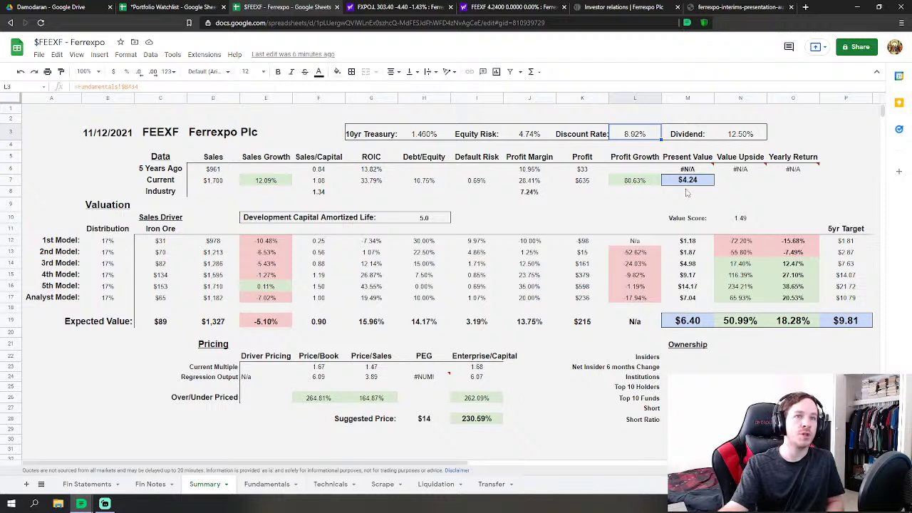
pyautogui.click(785, 322)
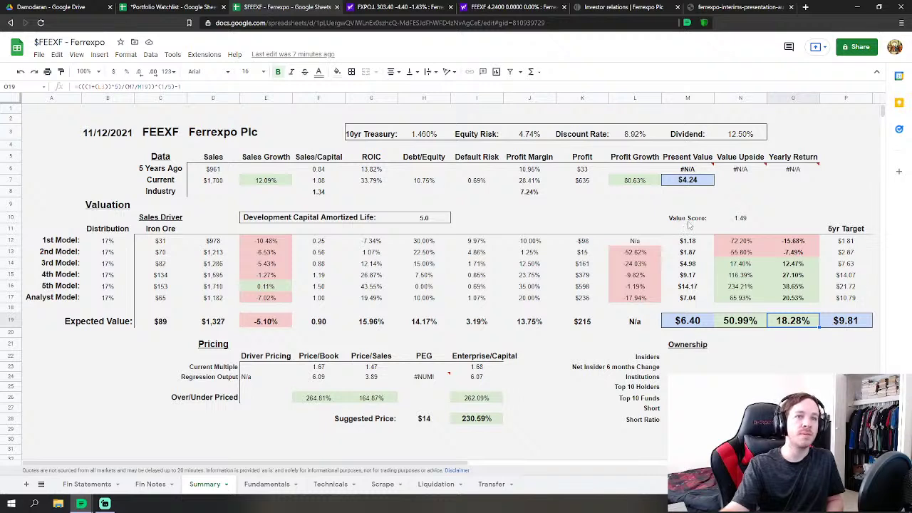
pyautogui.moveTo(688, 221); pyautogui.dragTo(738, 221)
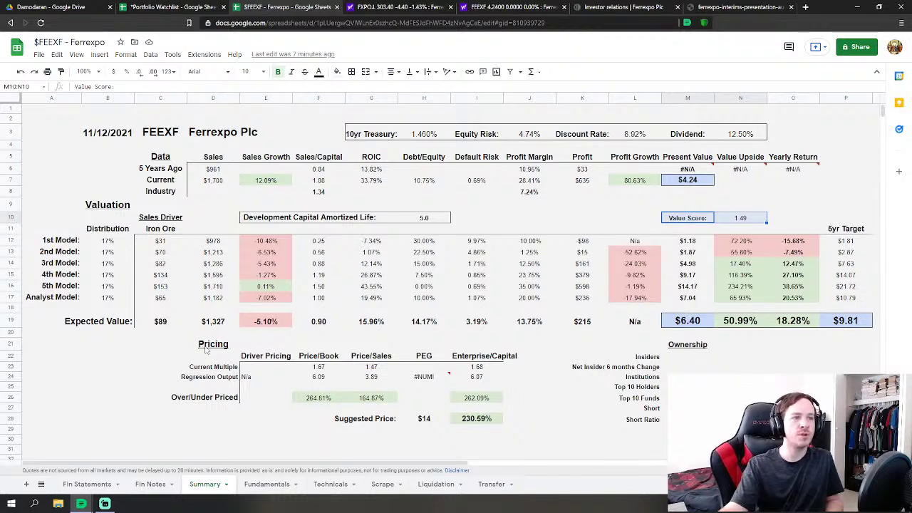
pyautogui.moveTo(204, 347); pyautogui.dragTo(513, 426)
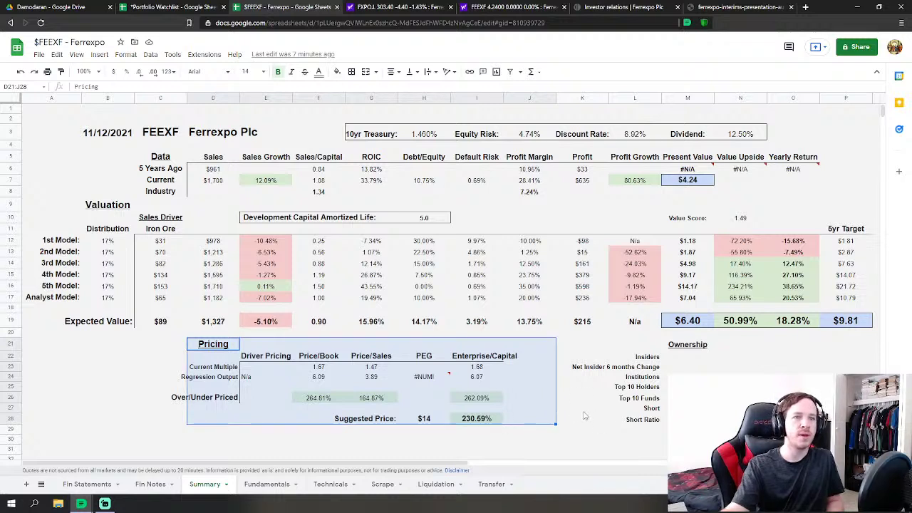
pyautogui.click(580, 359)
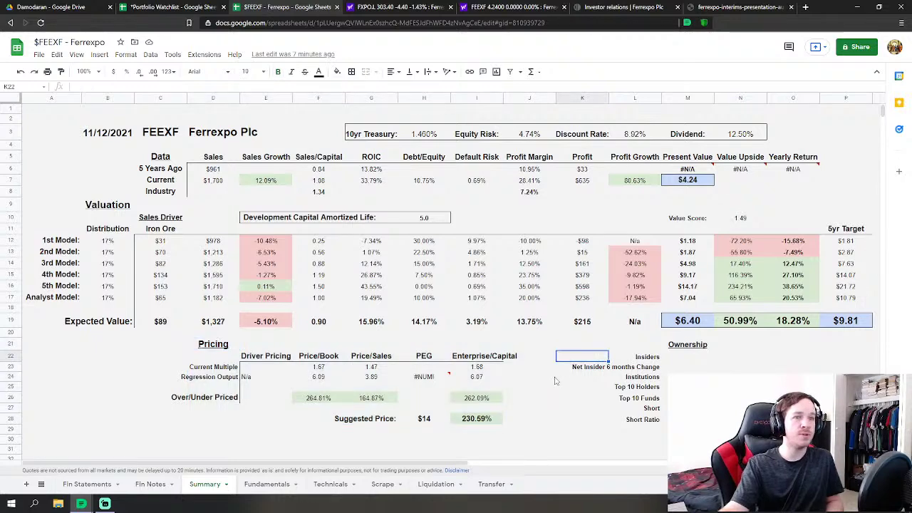
pyautogui.scroll(-5, 546, 370)
pyautogui.scroll(3, 475, 411)
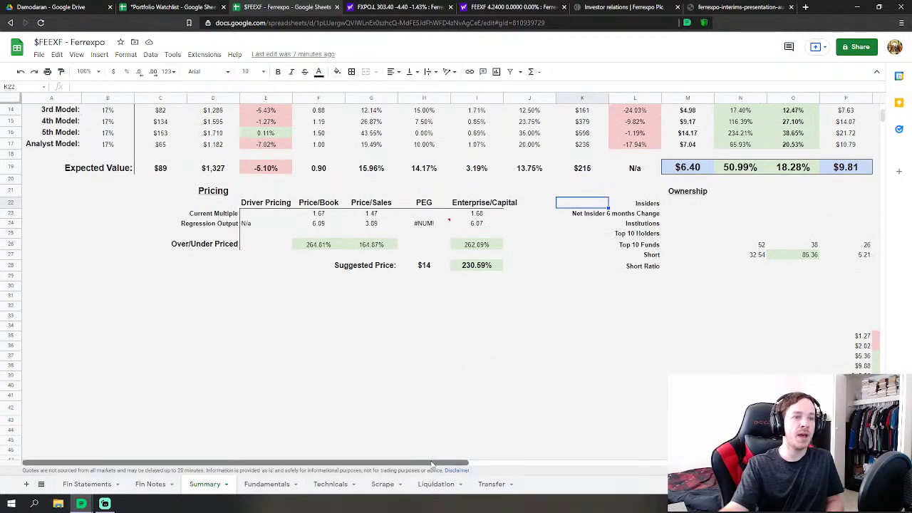
pyautogui.moveTo(434, 463); pyautogui.dragTo(623, 460)
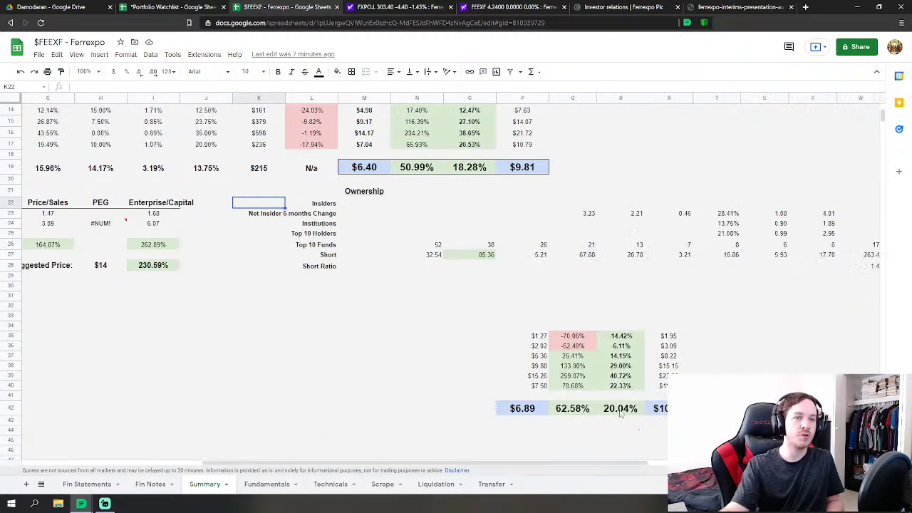
pyautogui.click(620, 412)
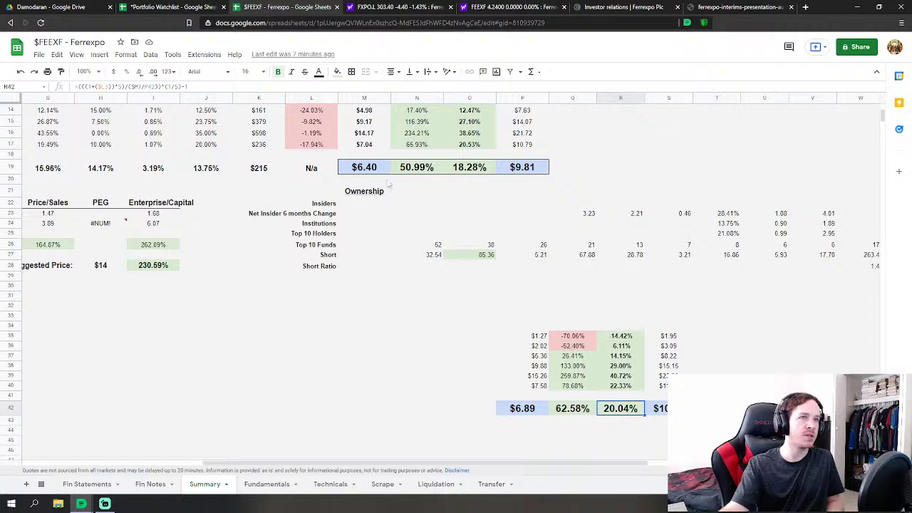
pyautogui.scroll(3, 389, 185)
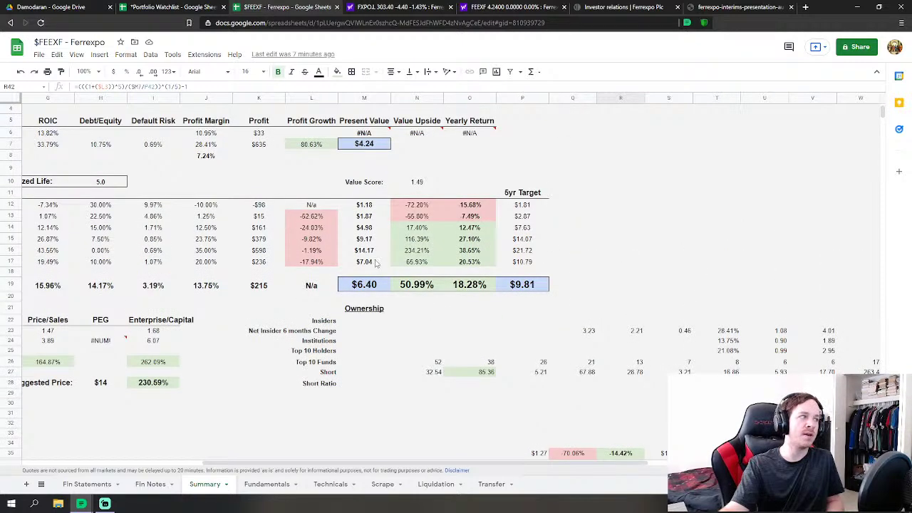
pyautogui.scroll(-3, 377, 263)
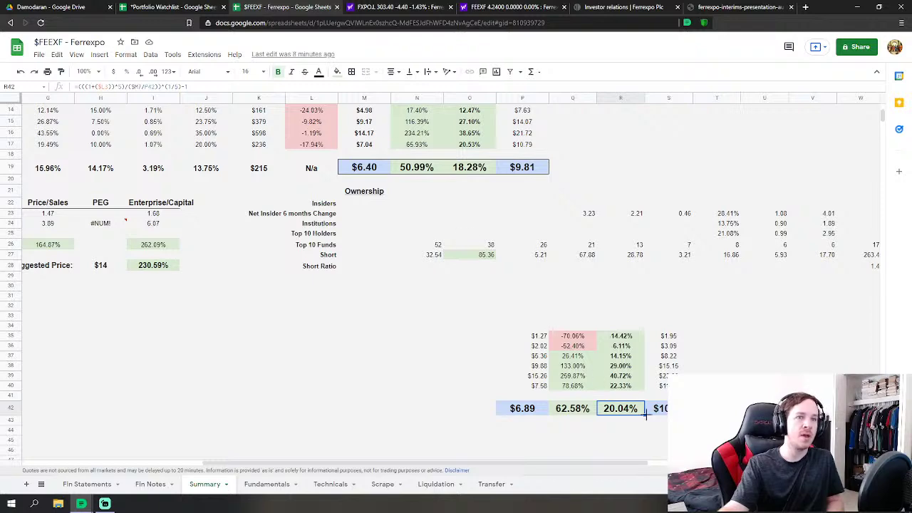
pyautogui.scroll(4, 508, 337)
pyautogui.scroll(-5, 611, 374)
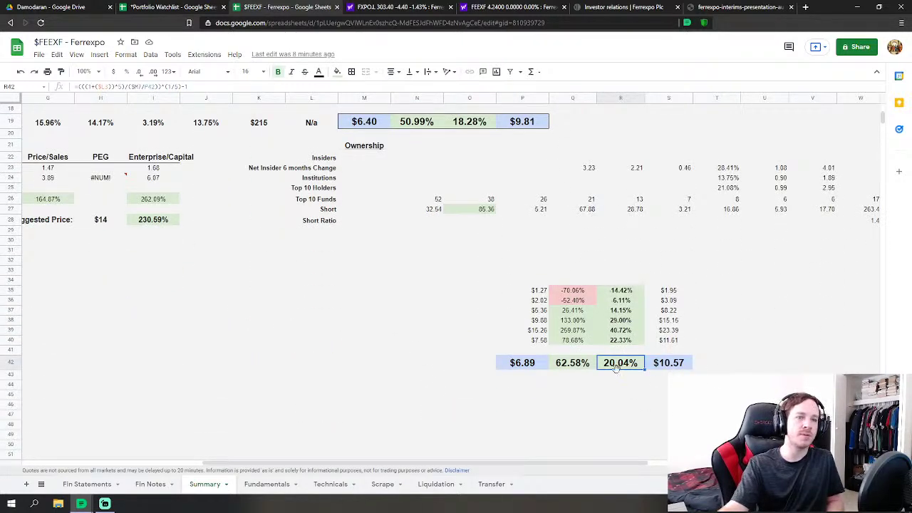
pyautogui.scroll(4, 618, 373)
pyautogui.scroll(2, 618, 373)
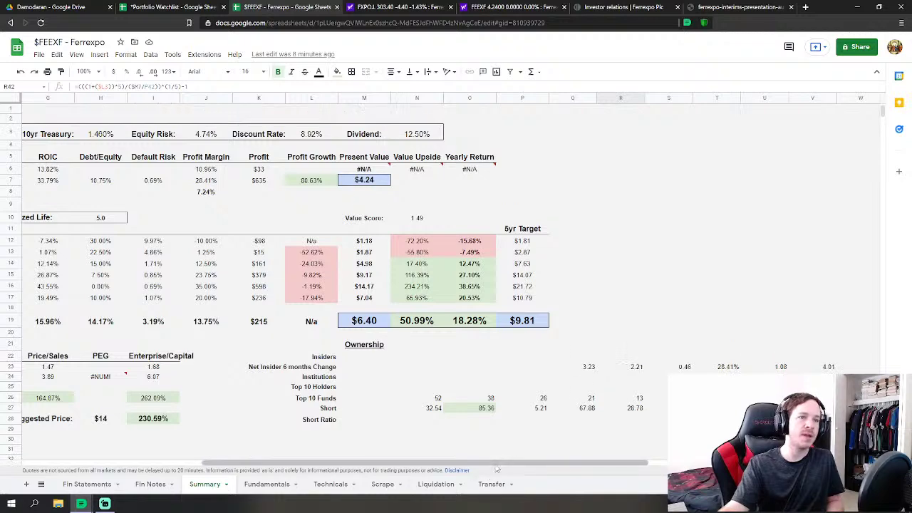
pyautogui.moveTo(496, 467); pyautogui.dragTo(378, 444)
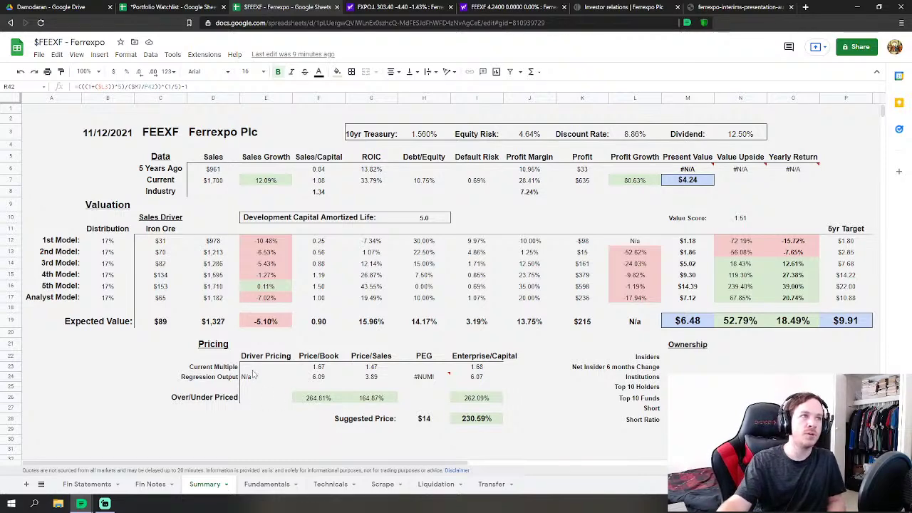
pyautogui.click(171, 7)
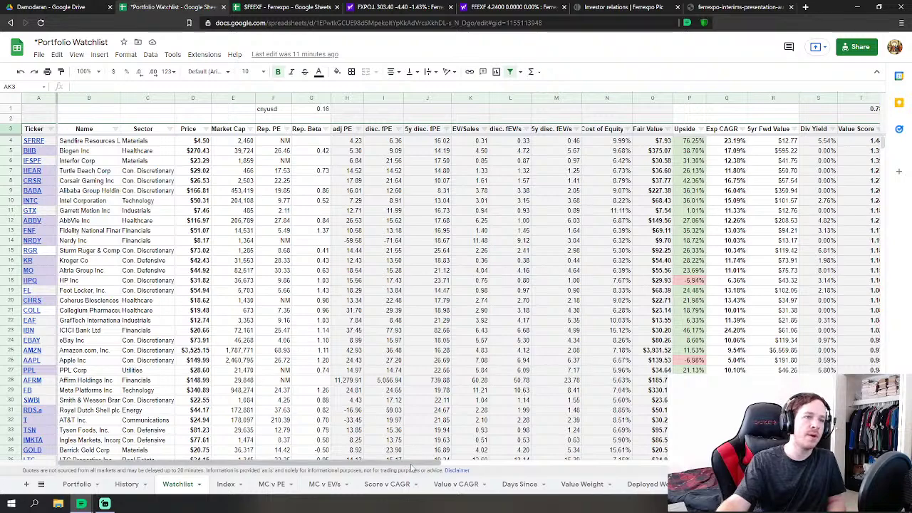
pyautogui.moveTo(426, 465); pyautogui.dragTo(553, 446)
pyautogui.scroll(-4, 480, 339)
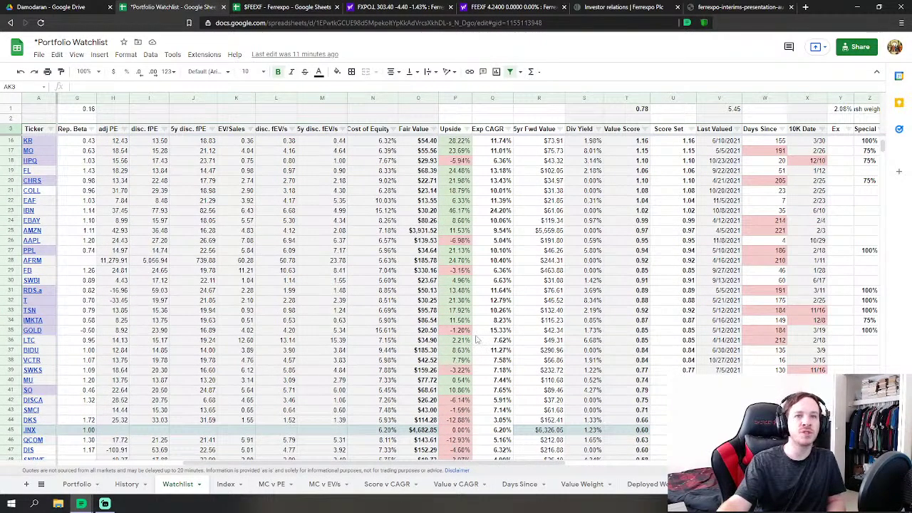
pyautogui.scroll(-1, 464, 369)
pyautogui.scroll(1, 466, 370)
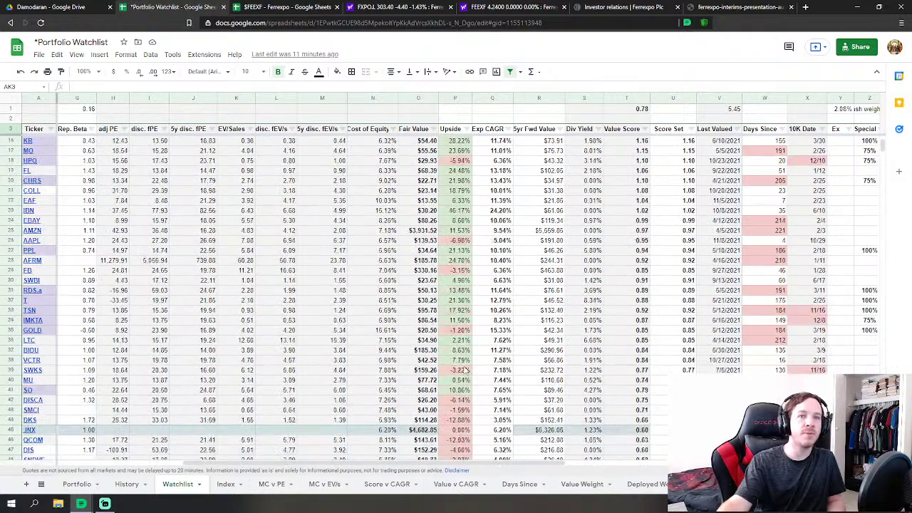
pyautogui.scroll(-8, 467, 370)
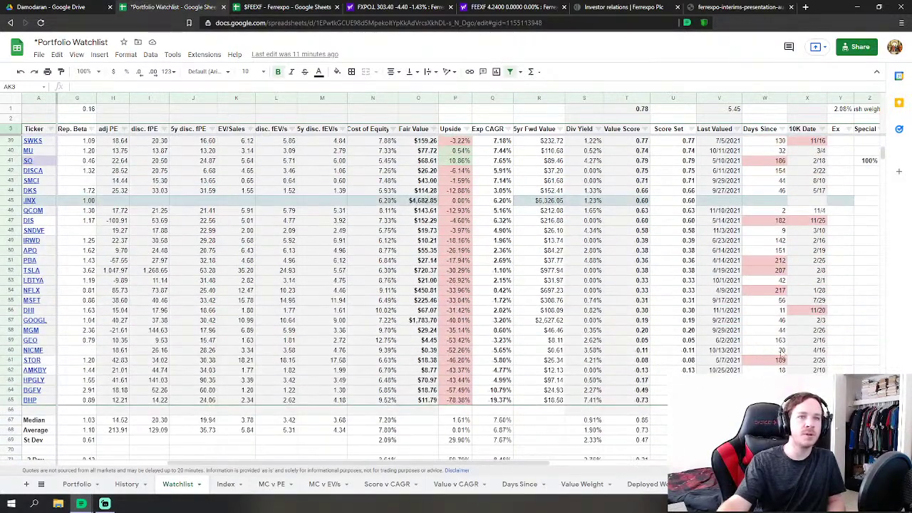
pyautogui.scroll(10, 795, 360)
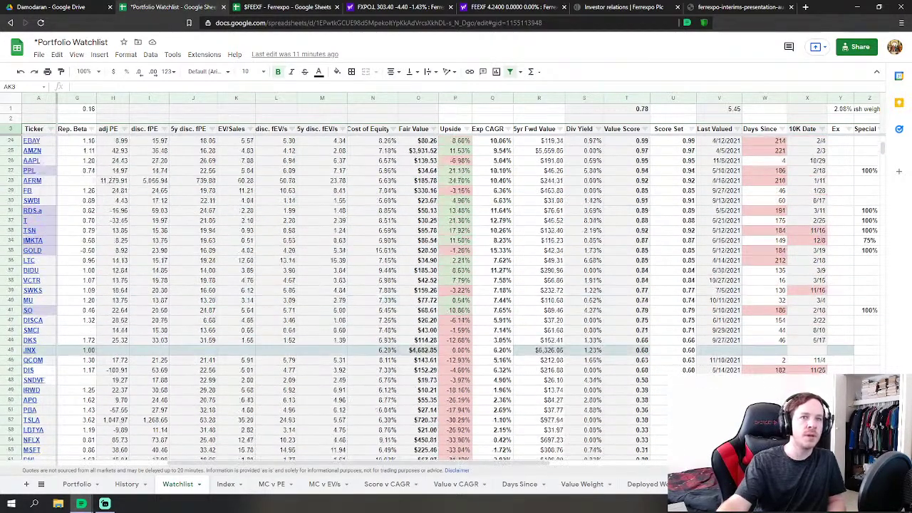
pyautogui.scroll(-10, 370, 285)
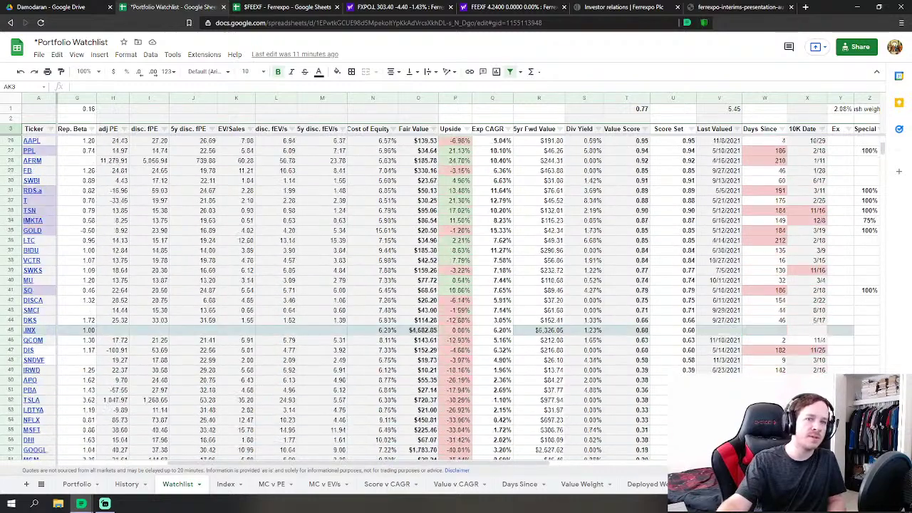
pyautogui.scroll(8, 456, 285)
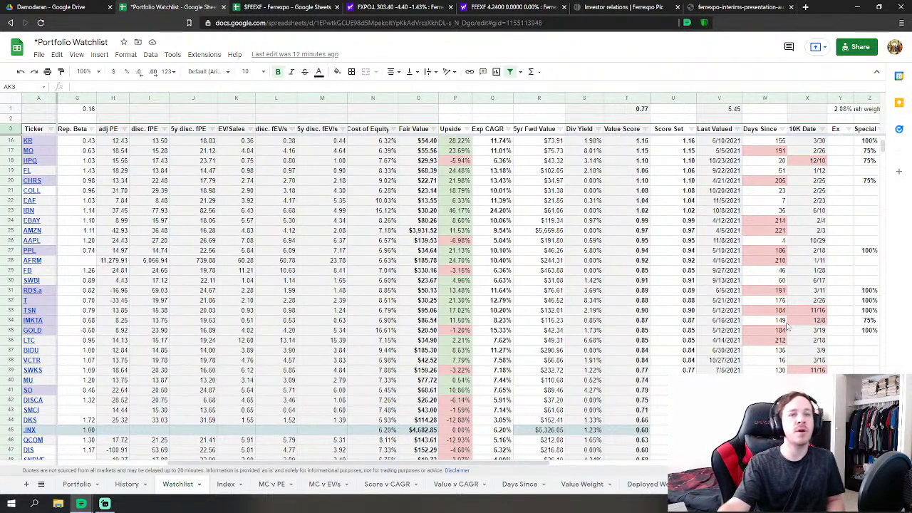
pyautogui.scroll(4, 788, 325)
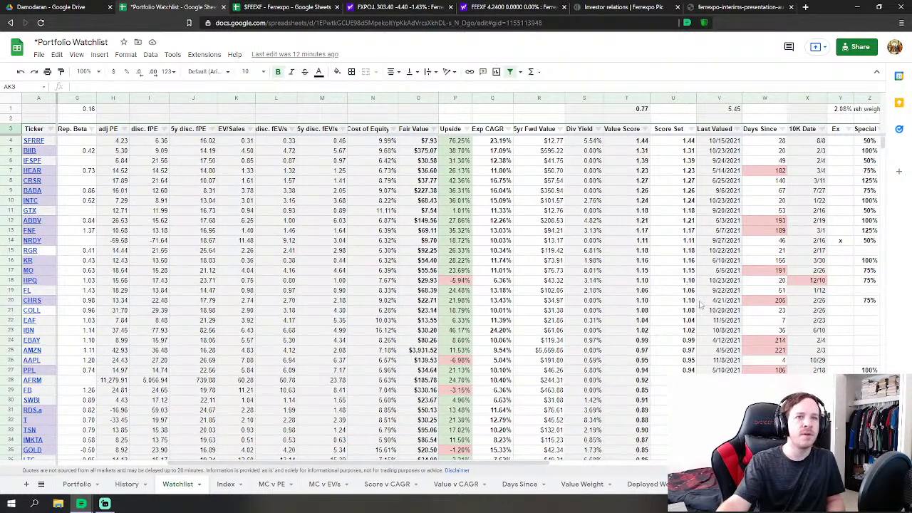
pyautogui.scroll(-3, 741, 342)
pyautogui.click(813, 330)
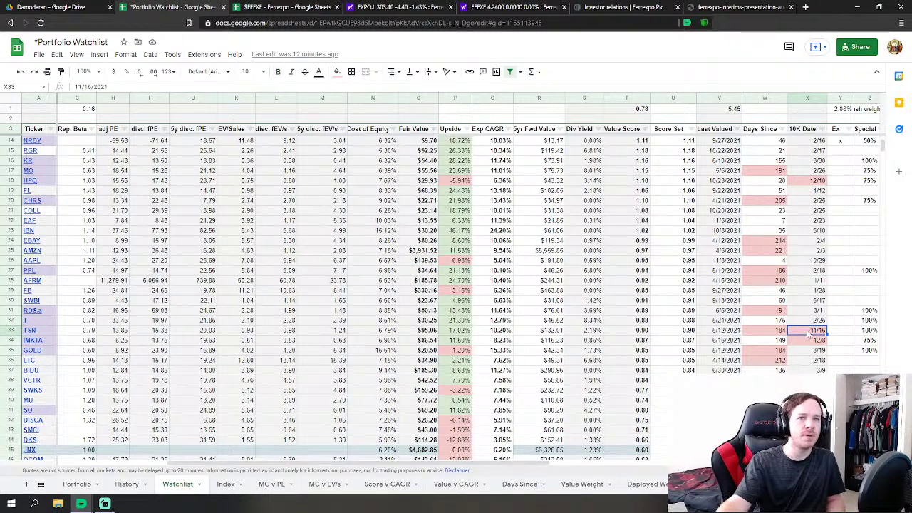
pyautogui.scroll(-1, 803, 343)
pyautogui.scroll(-1, 803, 342)
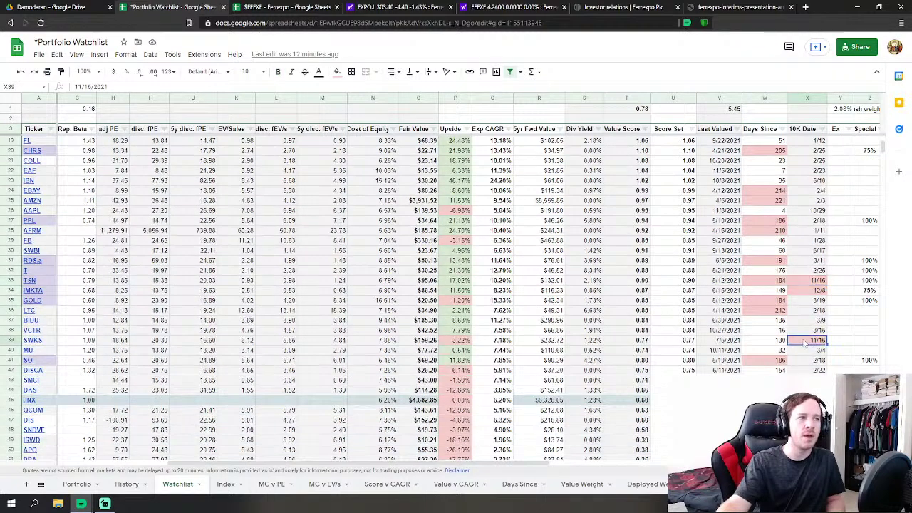
pyautogui.click(807, 340)
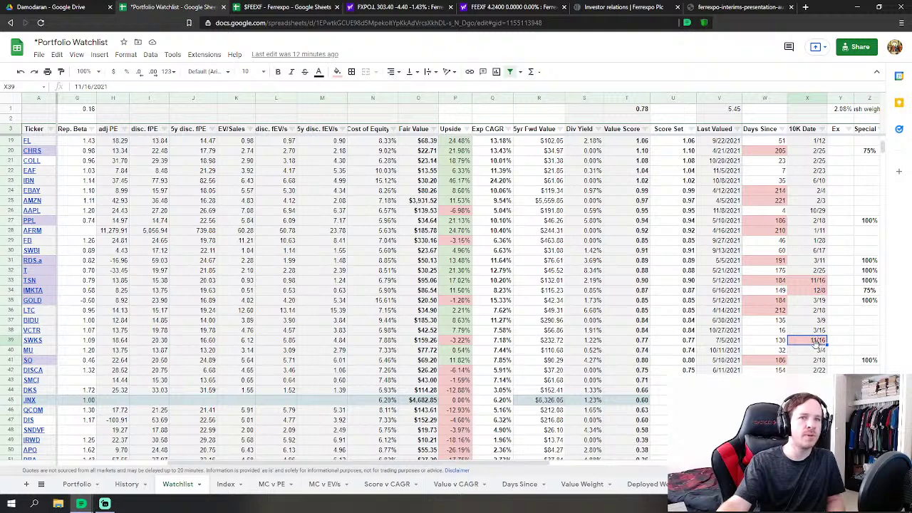
pyautogui.scroll(-2, 817, 343)
pyautogui.click(818, 350)
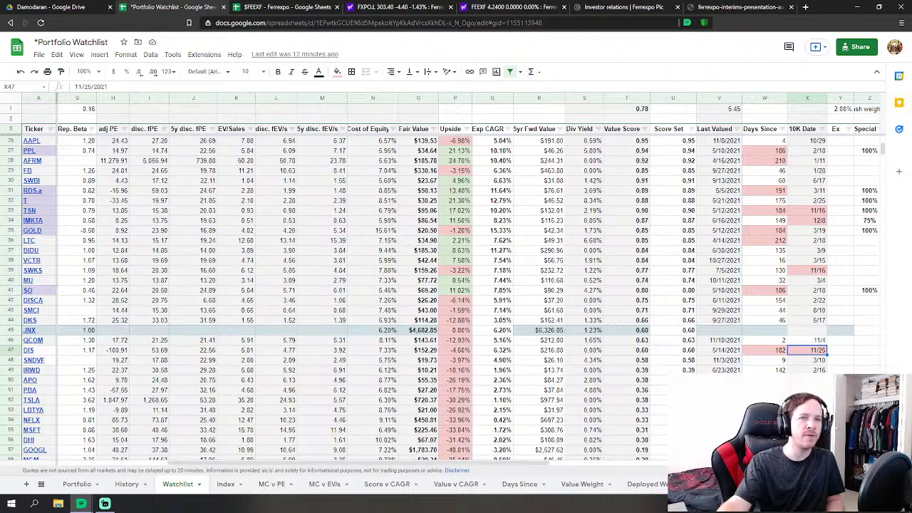
pyautogui.scroll(-2, 807, 389)
pyautogui.click(807, 389)
pyautogui.scroll(-2, 392, 397)
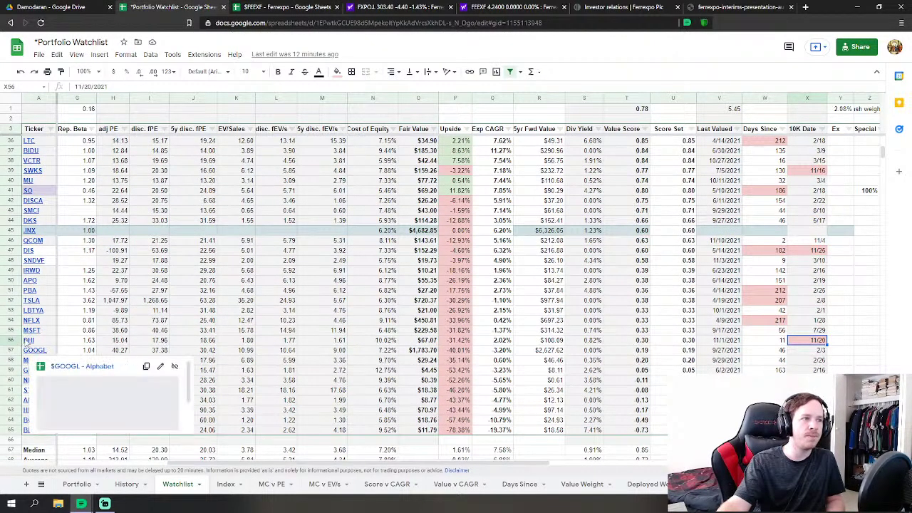
pyautogui.moveTo(29, 342)
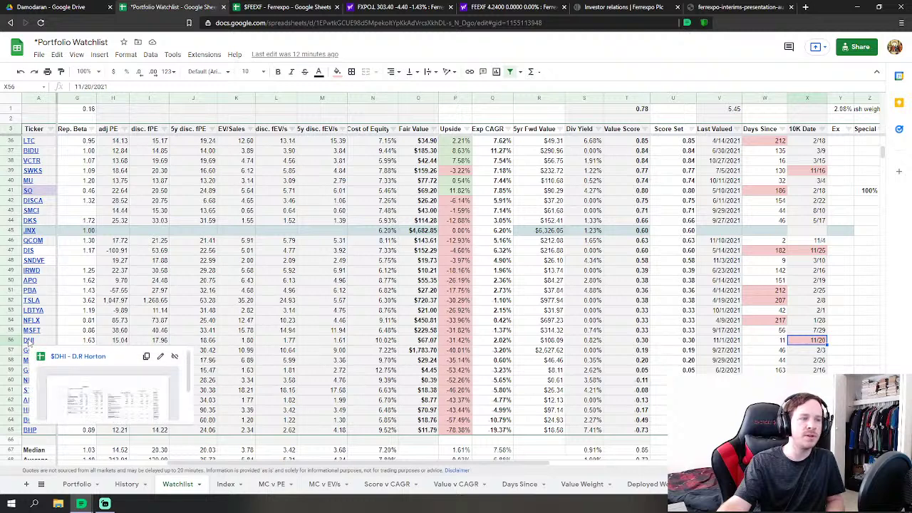
pyautogui.click(816, 349)
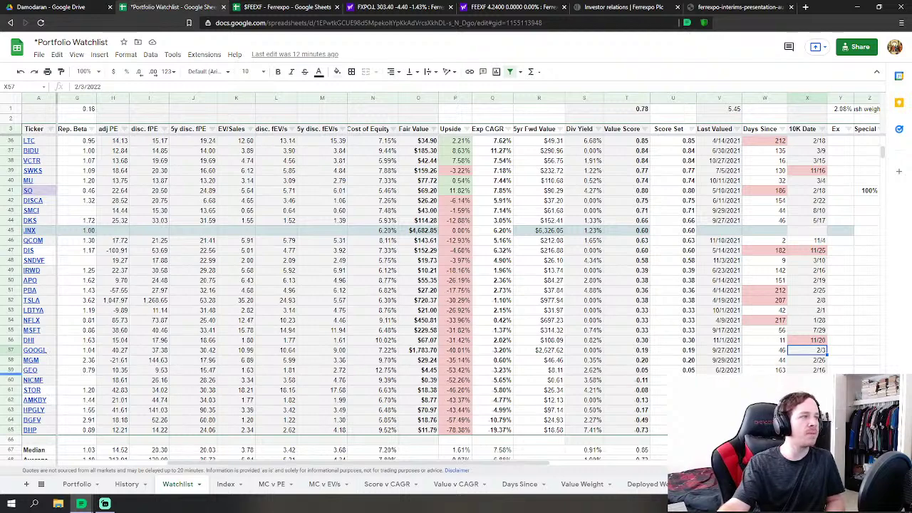
pyautogui.click(13, 340)
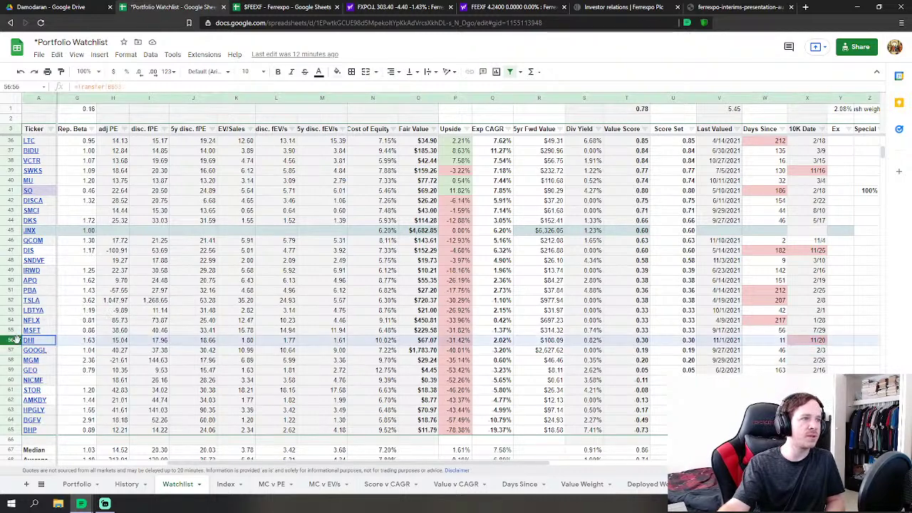
pyautogui.scroll(10, 13, 340)
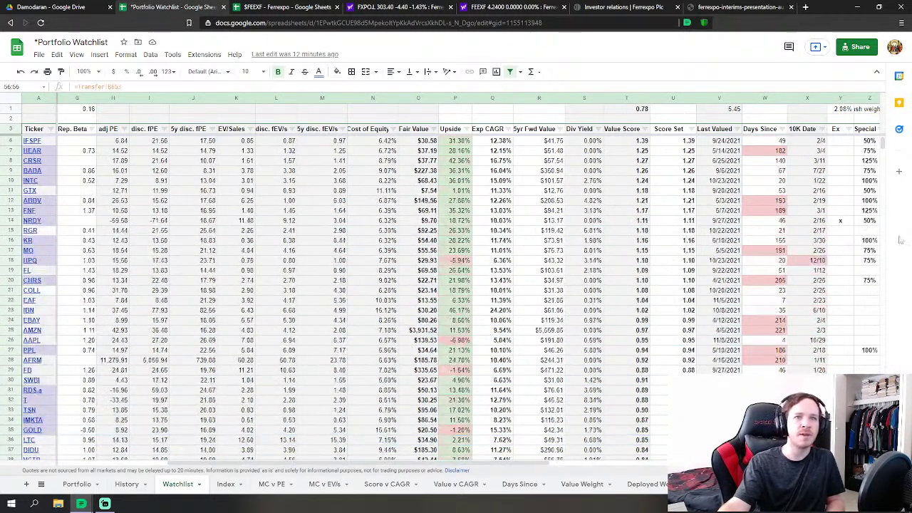
pyautogui.click(819, 260)
pyautogui.scroll(1, 824, 265)
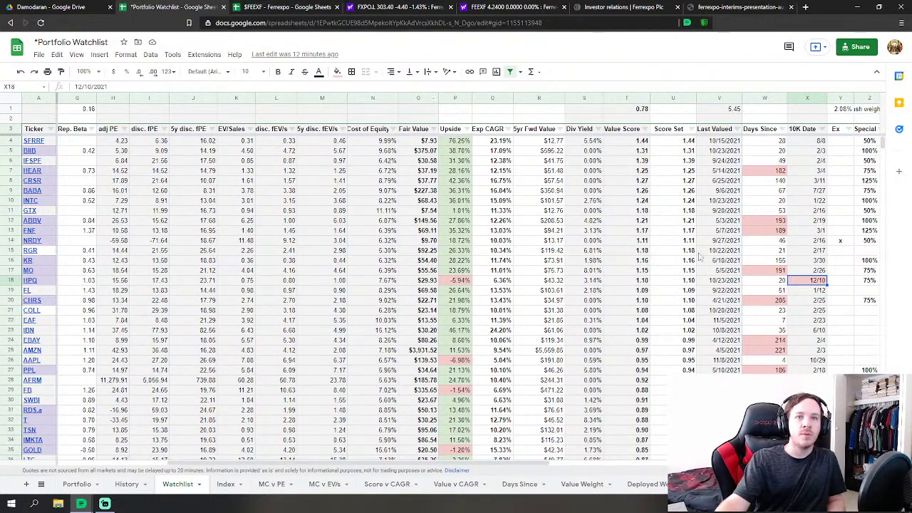
pyautogui.scroll(-4, 834, 337)
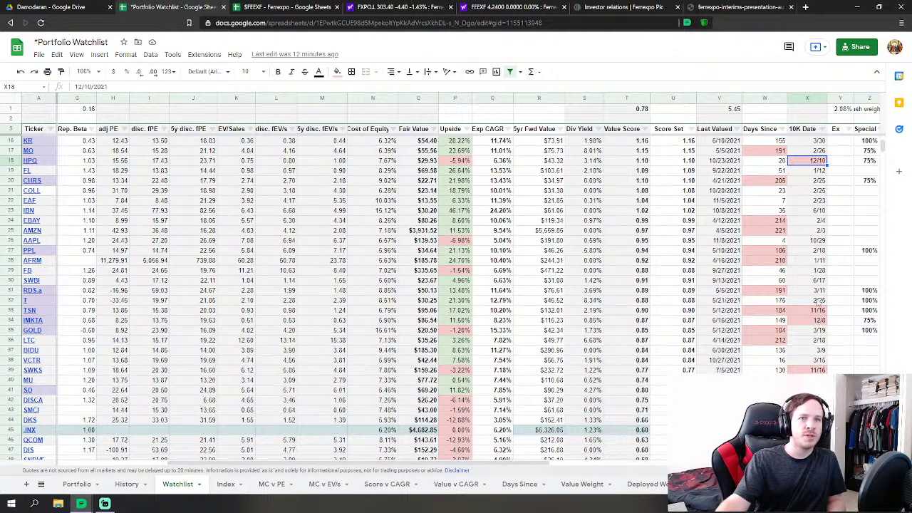
pyautogui.scroll(3, 793, 223)
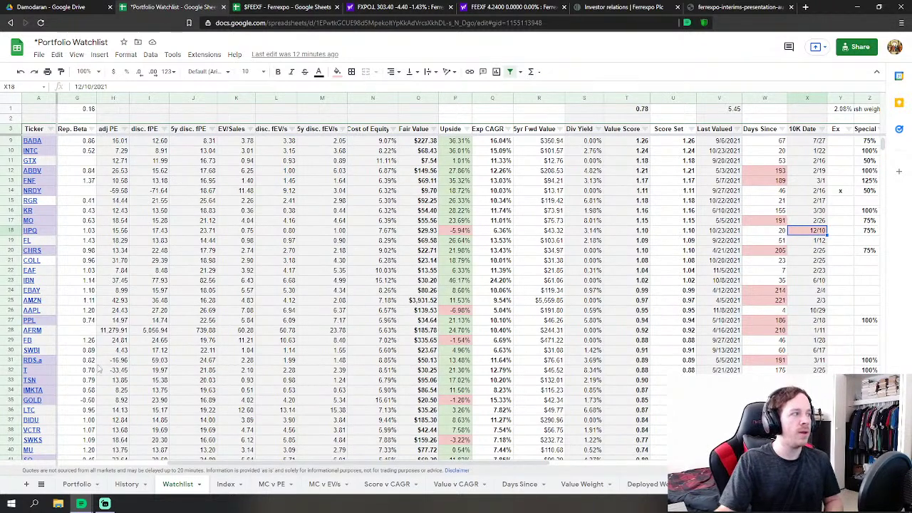
pyautogui.click(363, 243)
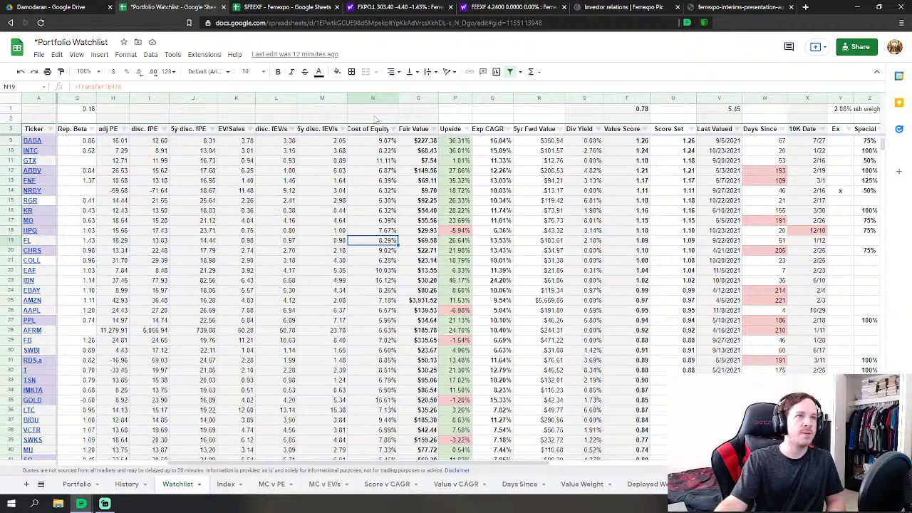